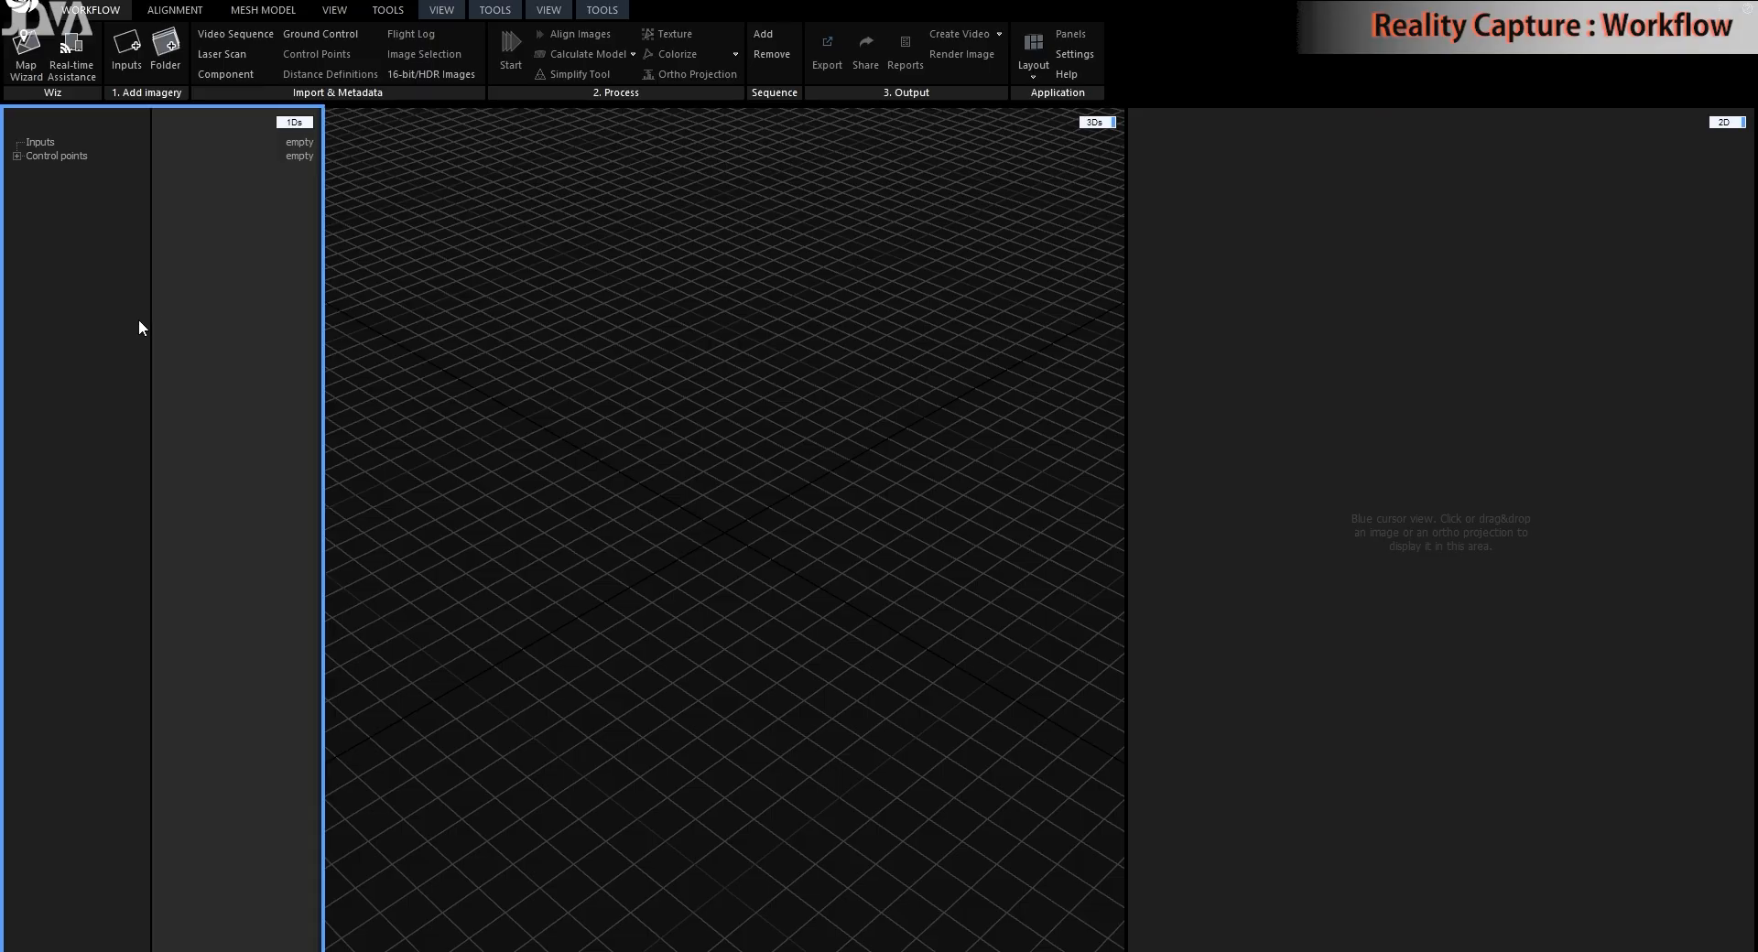
- Import all images from the "selection" folder inside the chumsungdae project folder
left_click(169, 53)
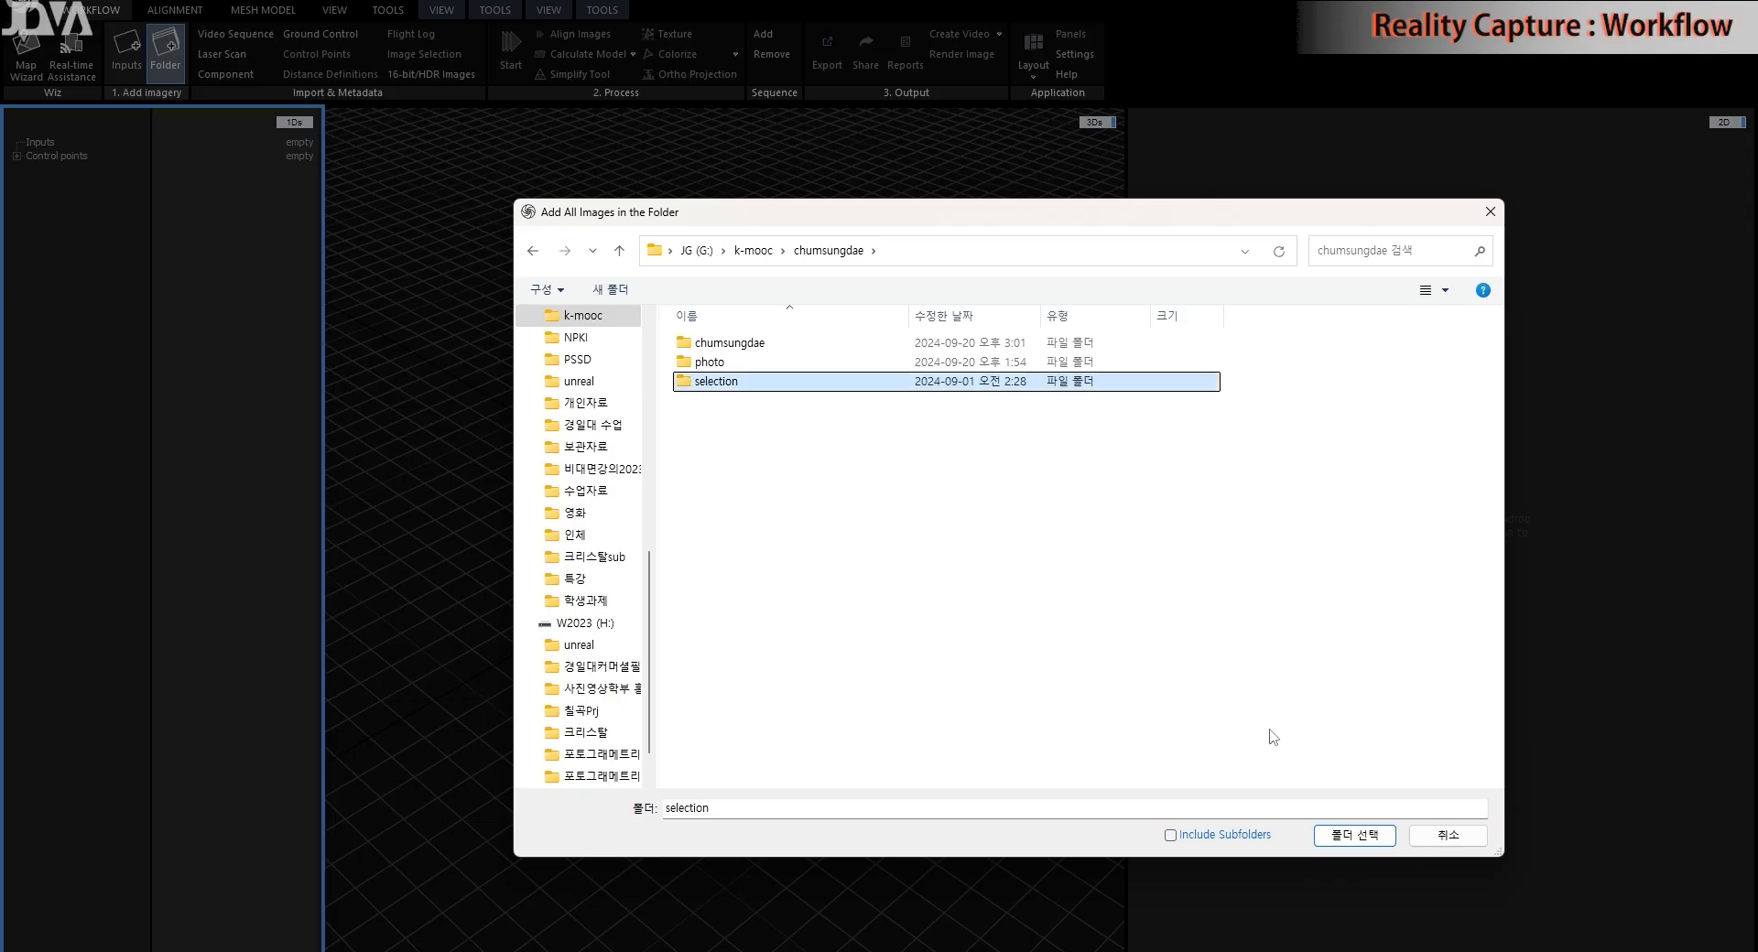
left_click(1365, 840)
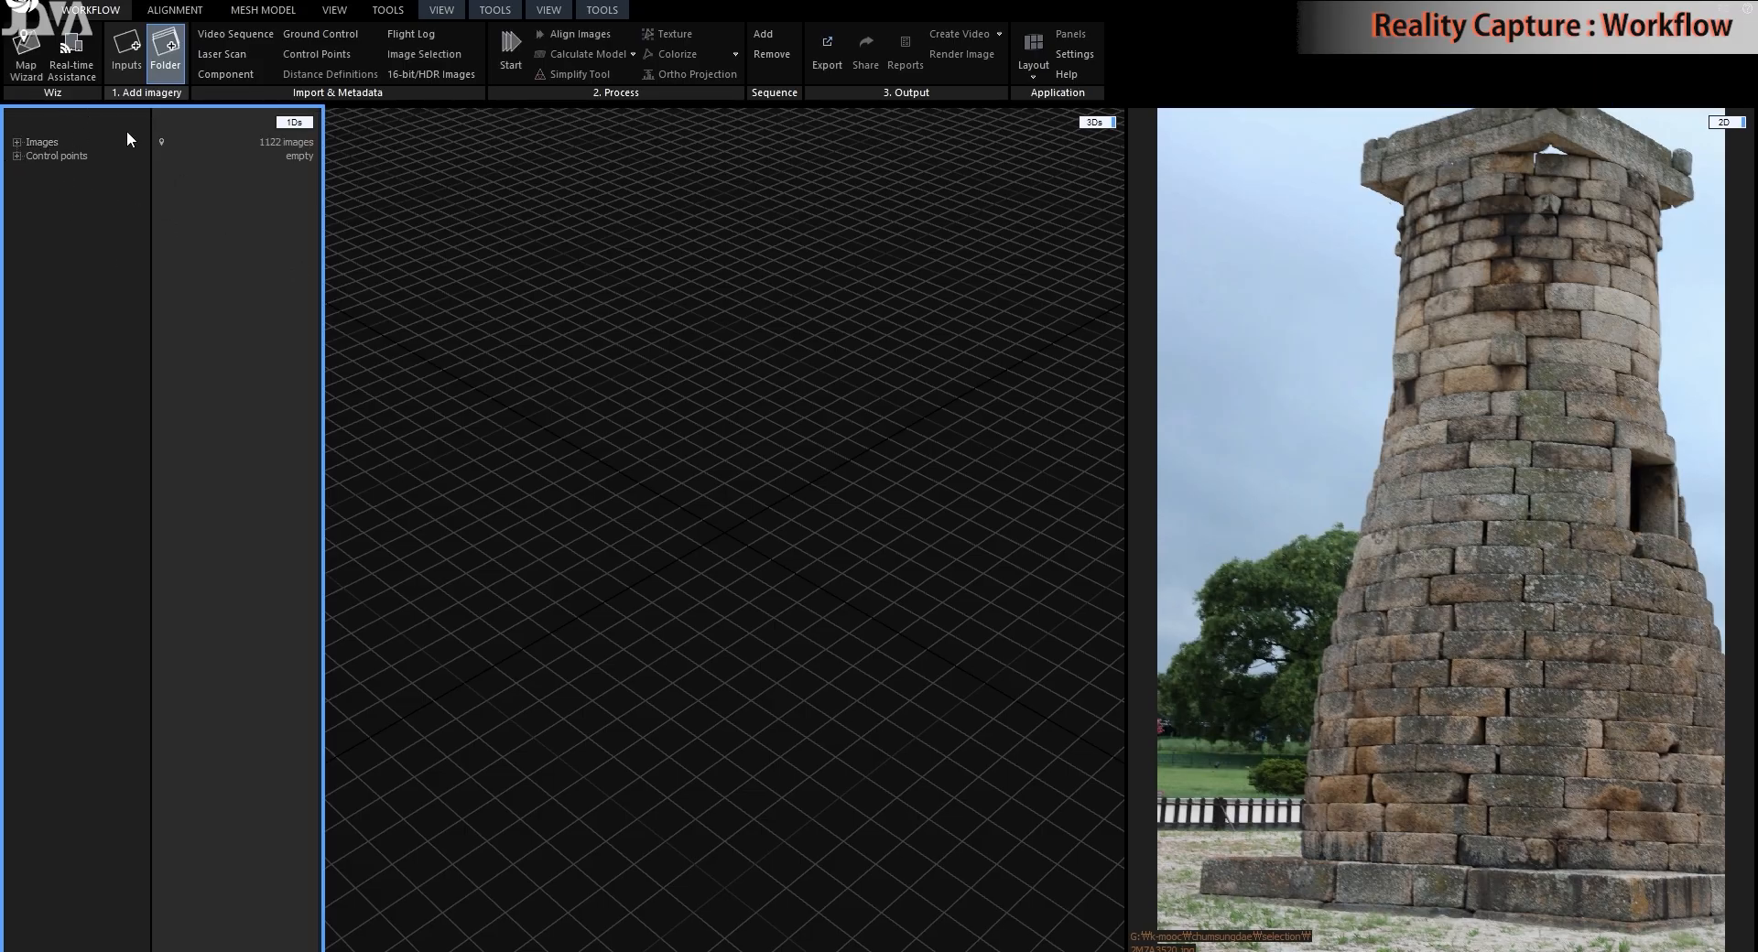
- Browse the imported image list, previewing several Canon and DJI drone photos of the stone tower, and collapse the list
left_click(17, 143)
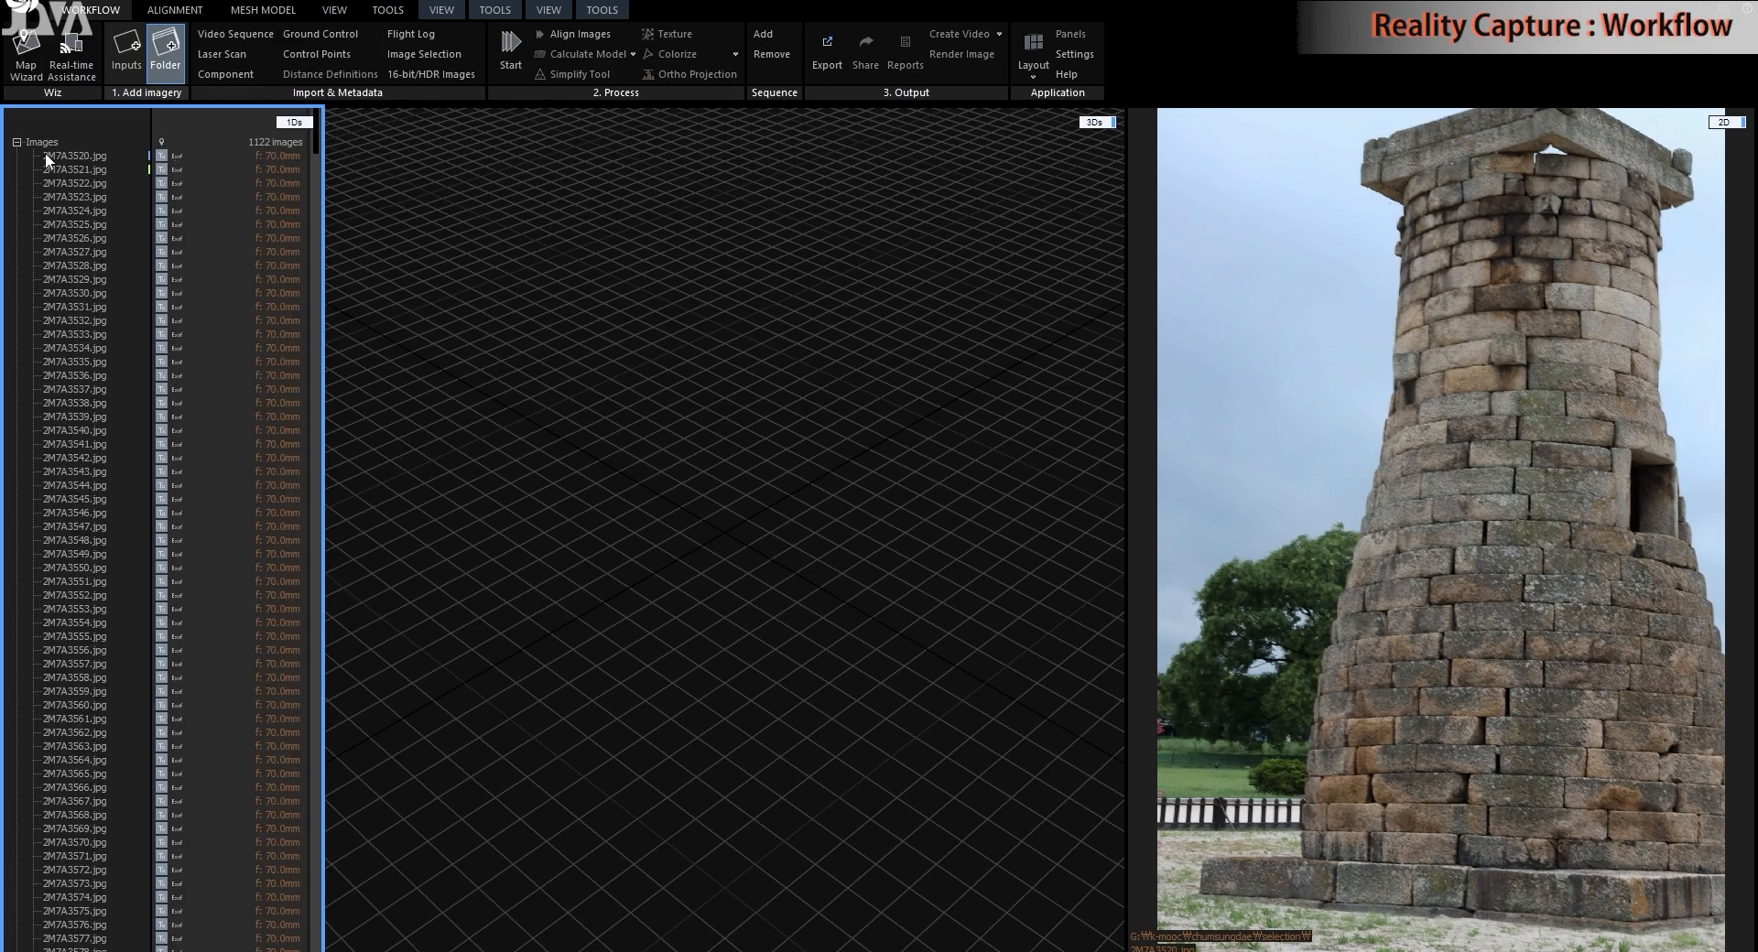
left_click(68, 168)
left_click(74, 310)
scroll(88, 361, "down", 15)
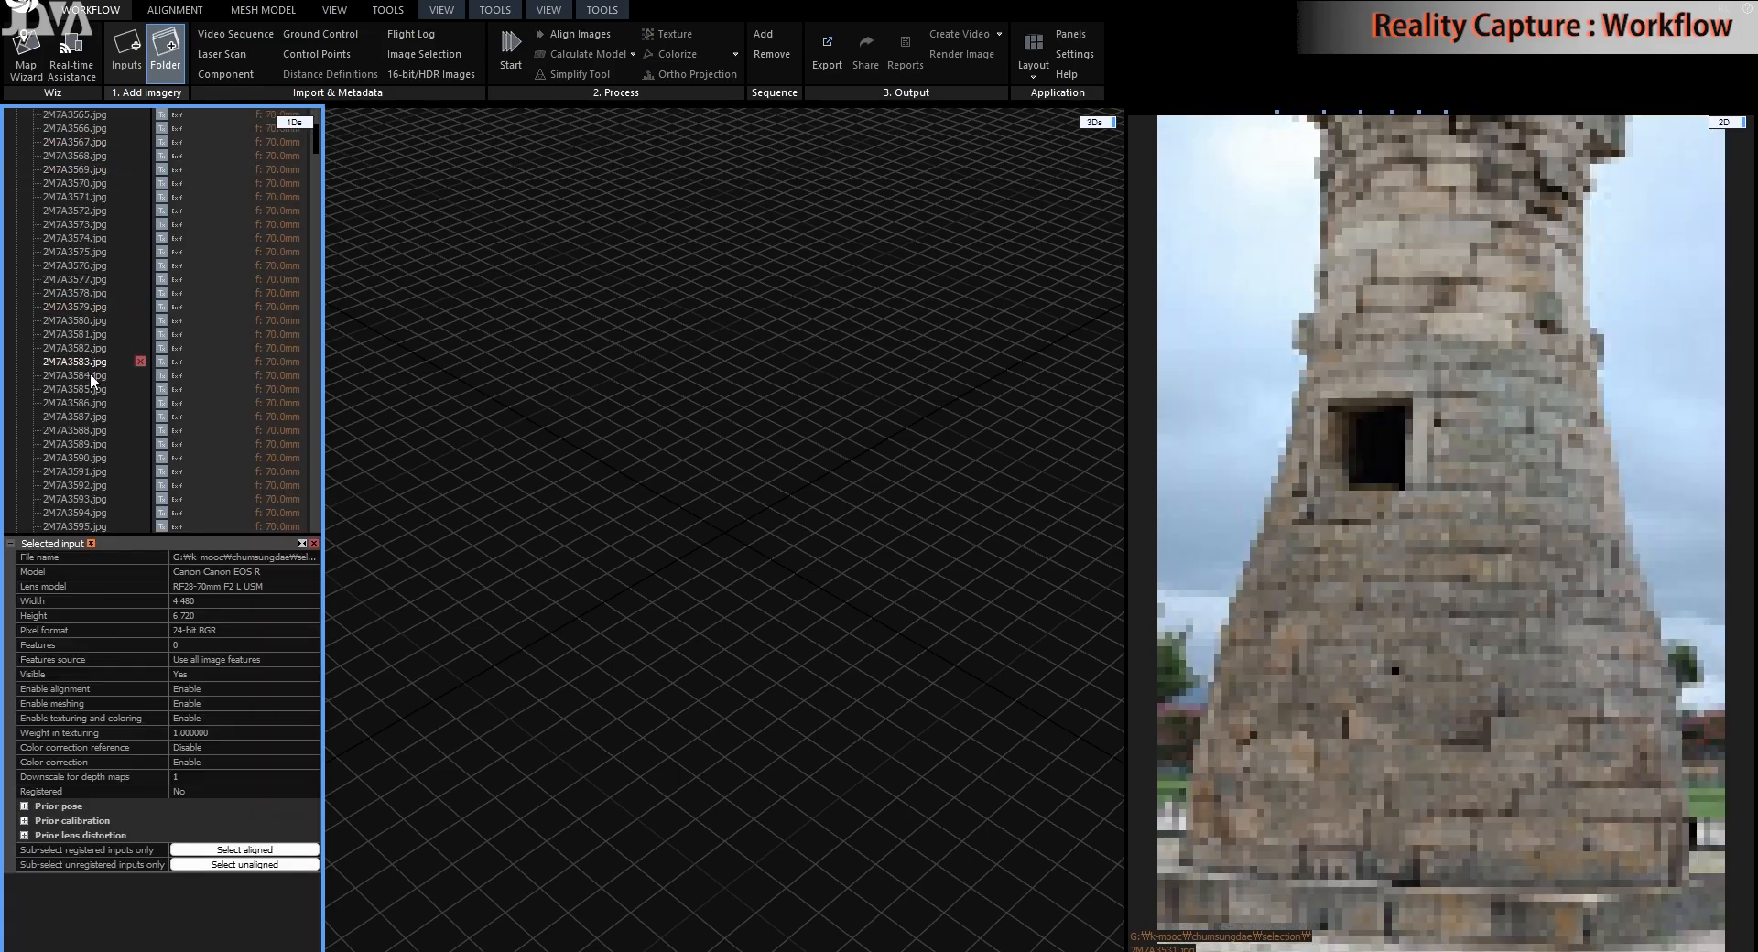
left_click(108, 426)
scroll(101, 427, "down", 15)
left_click(95, 402)
scroll(95, 401, "down", 6)
left_click(98, 415)
scroll(108, 453, "down", 5)
left_click(108, 454)
scroll(108, 455, "down", 6)
left_click(108, 455)
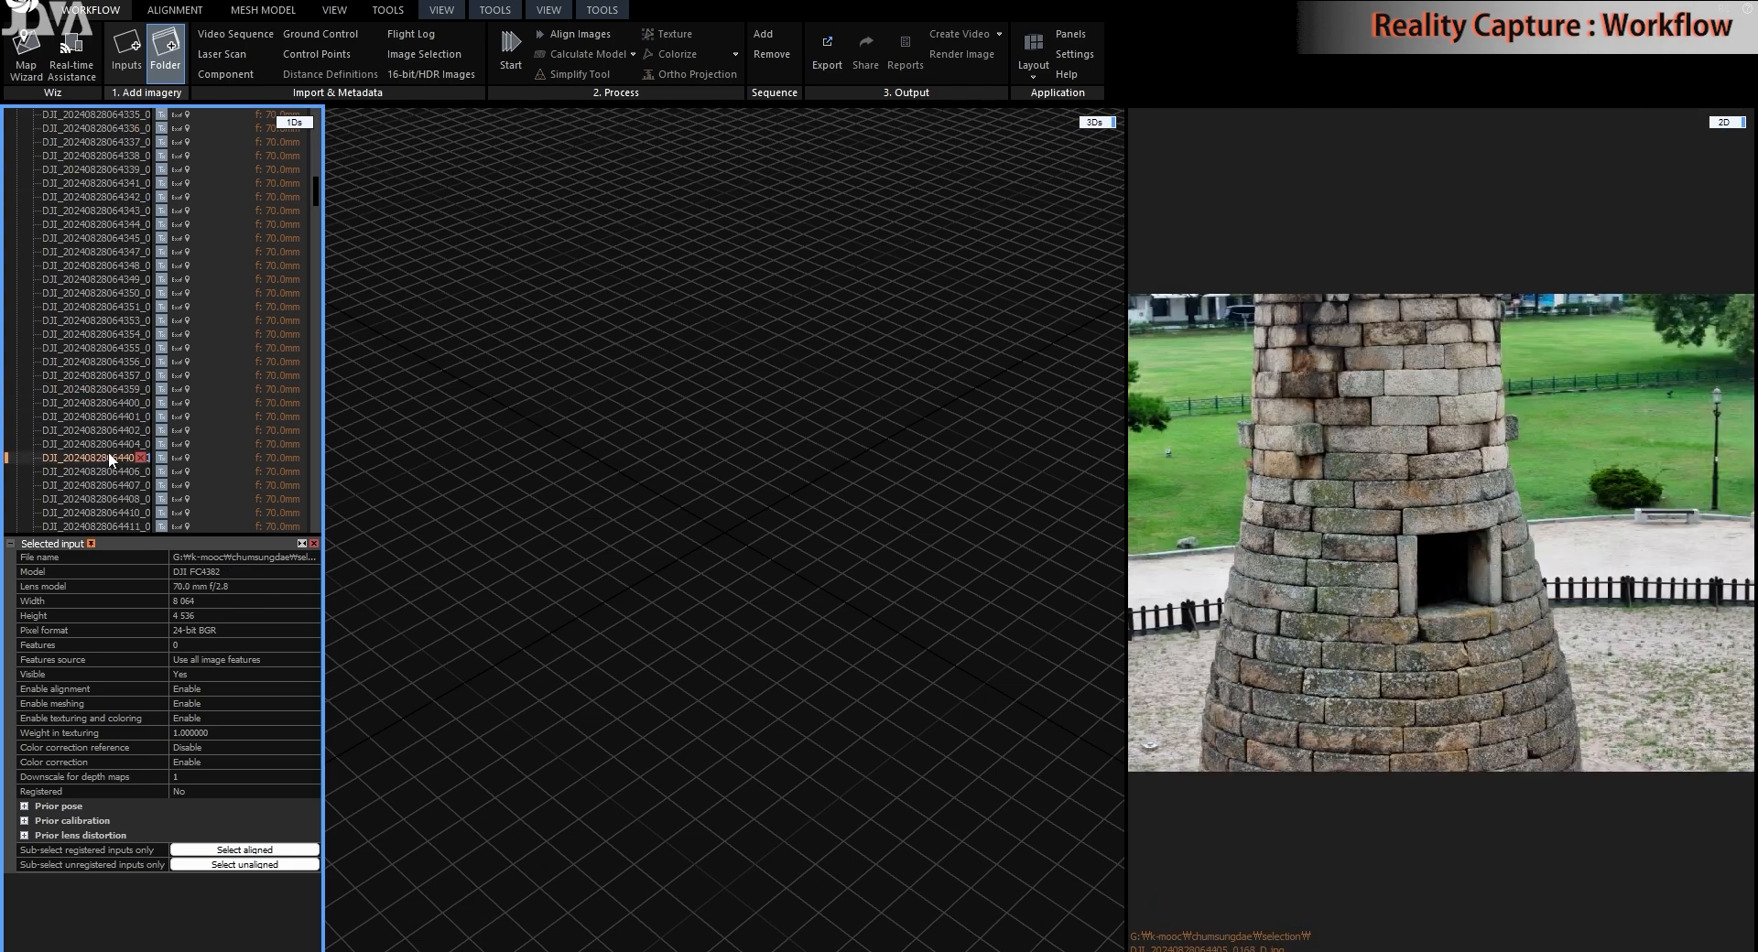
scroll(101, 405, "up", 20)
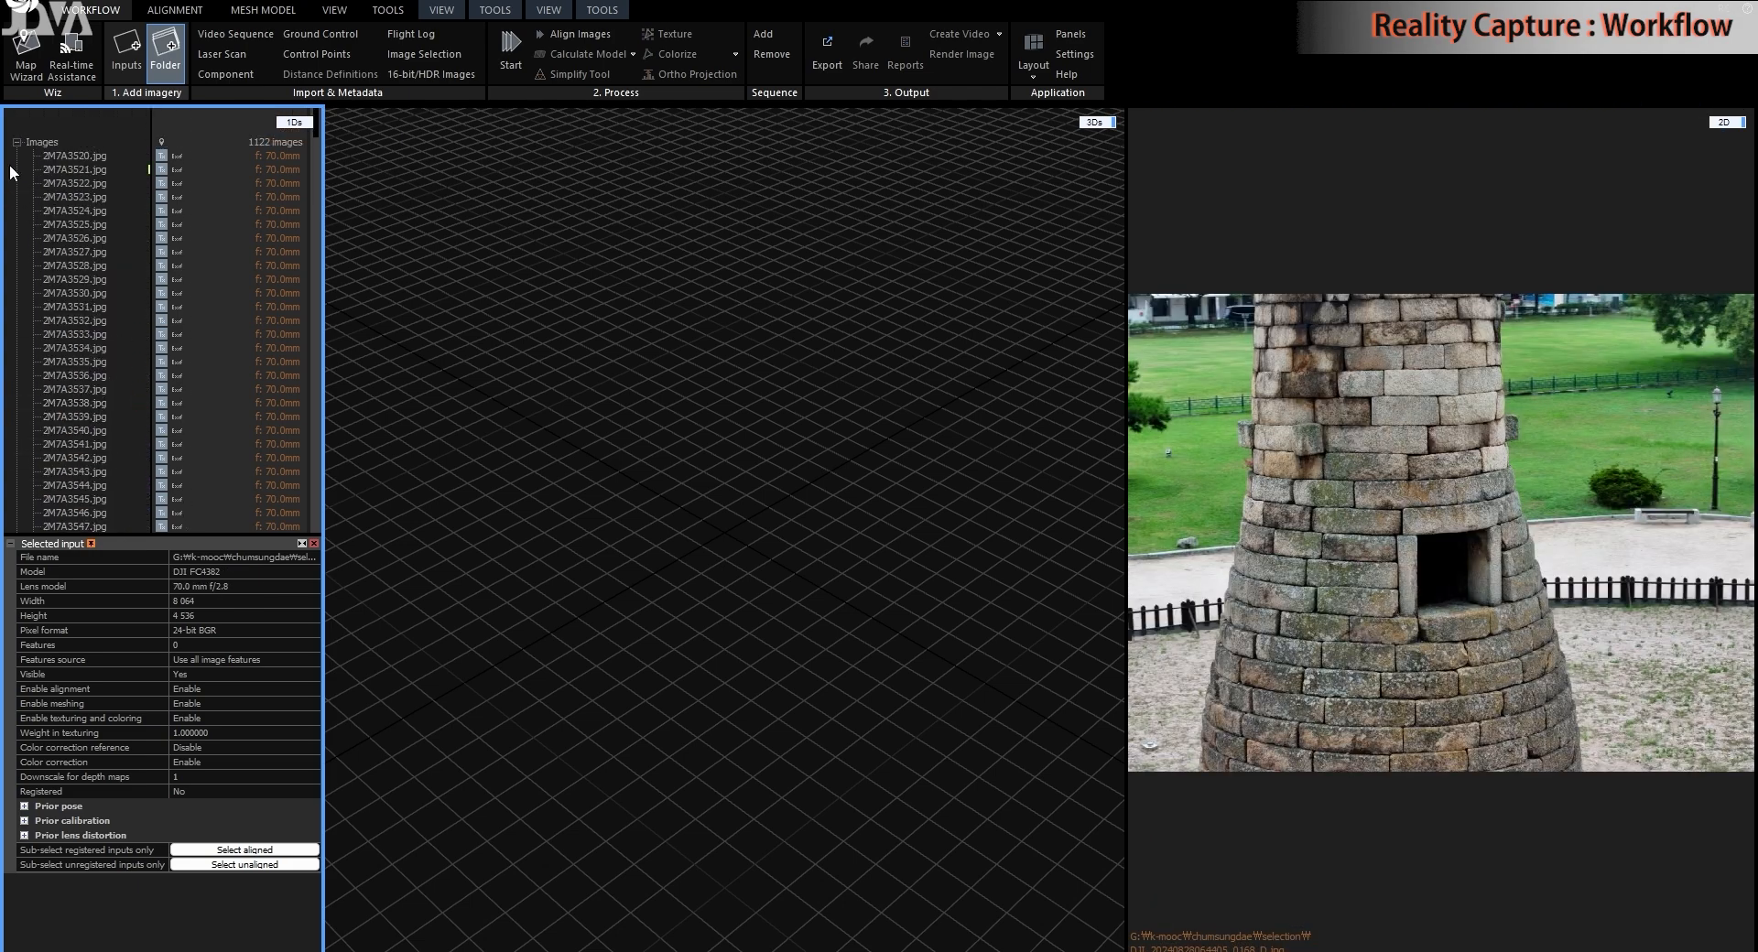
left_click(16, 143)
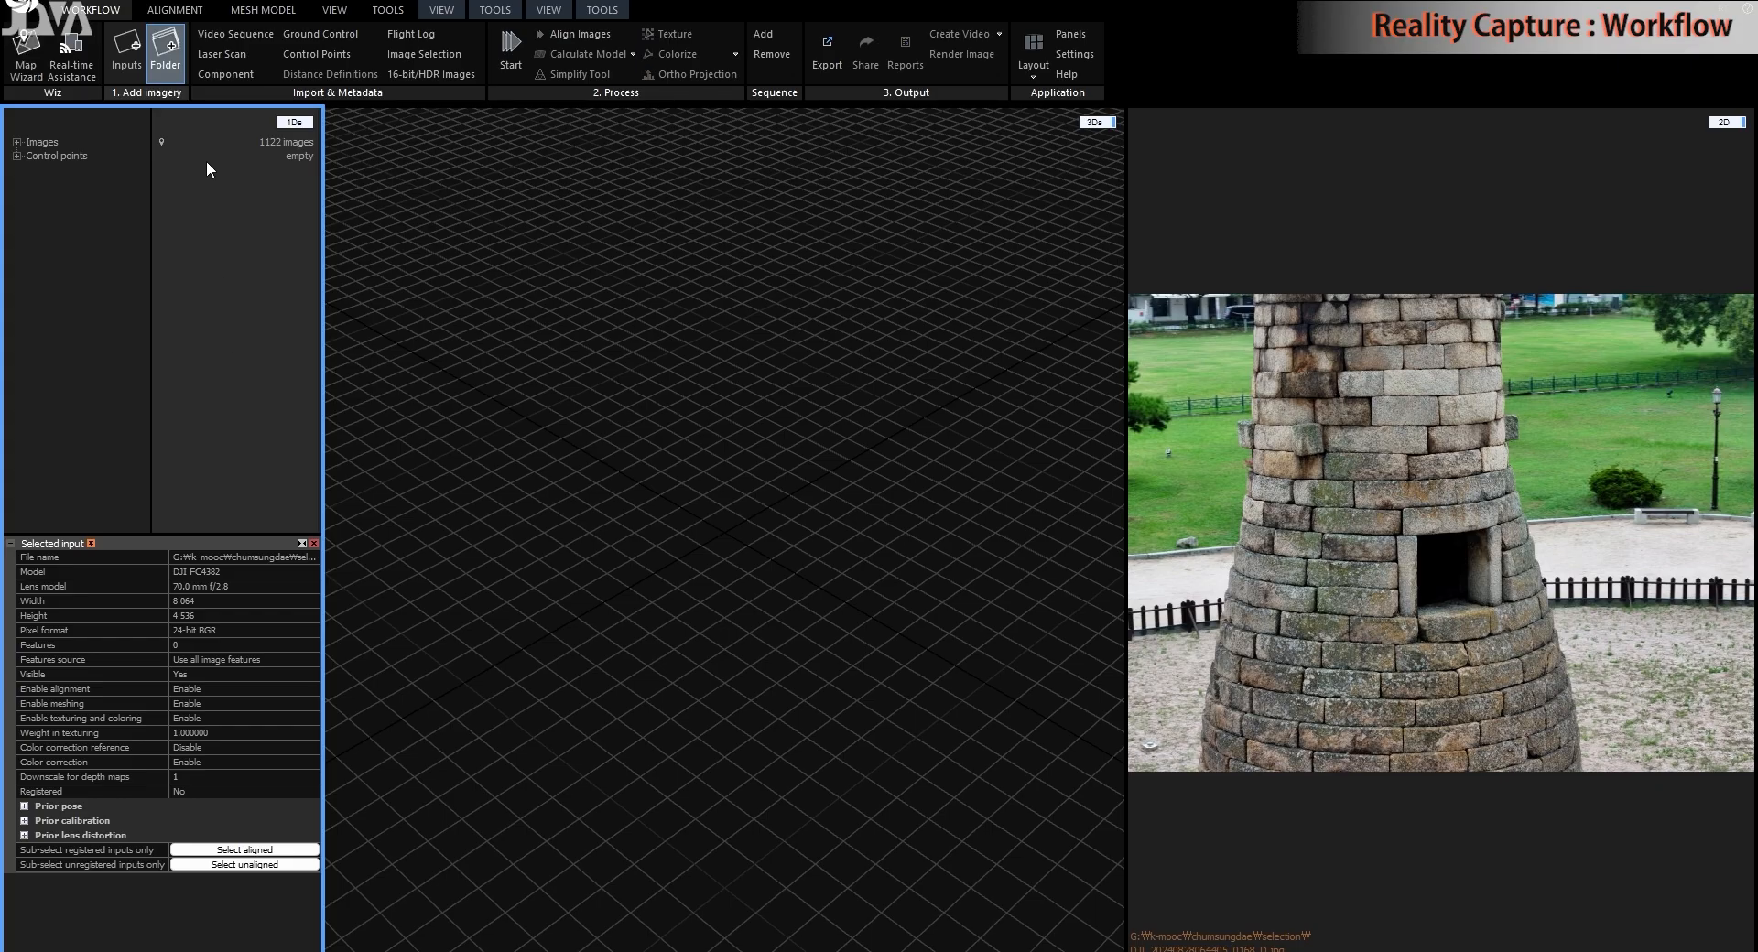
- Align the imported images into camera components
left_click(174, 10)
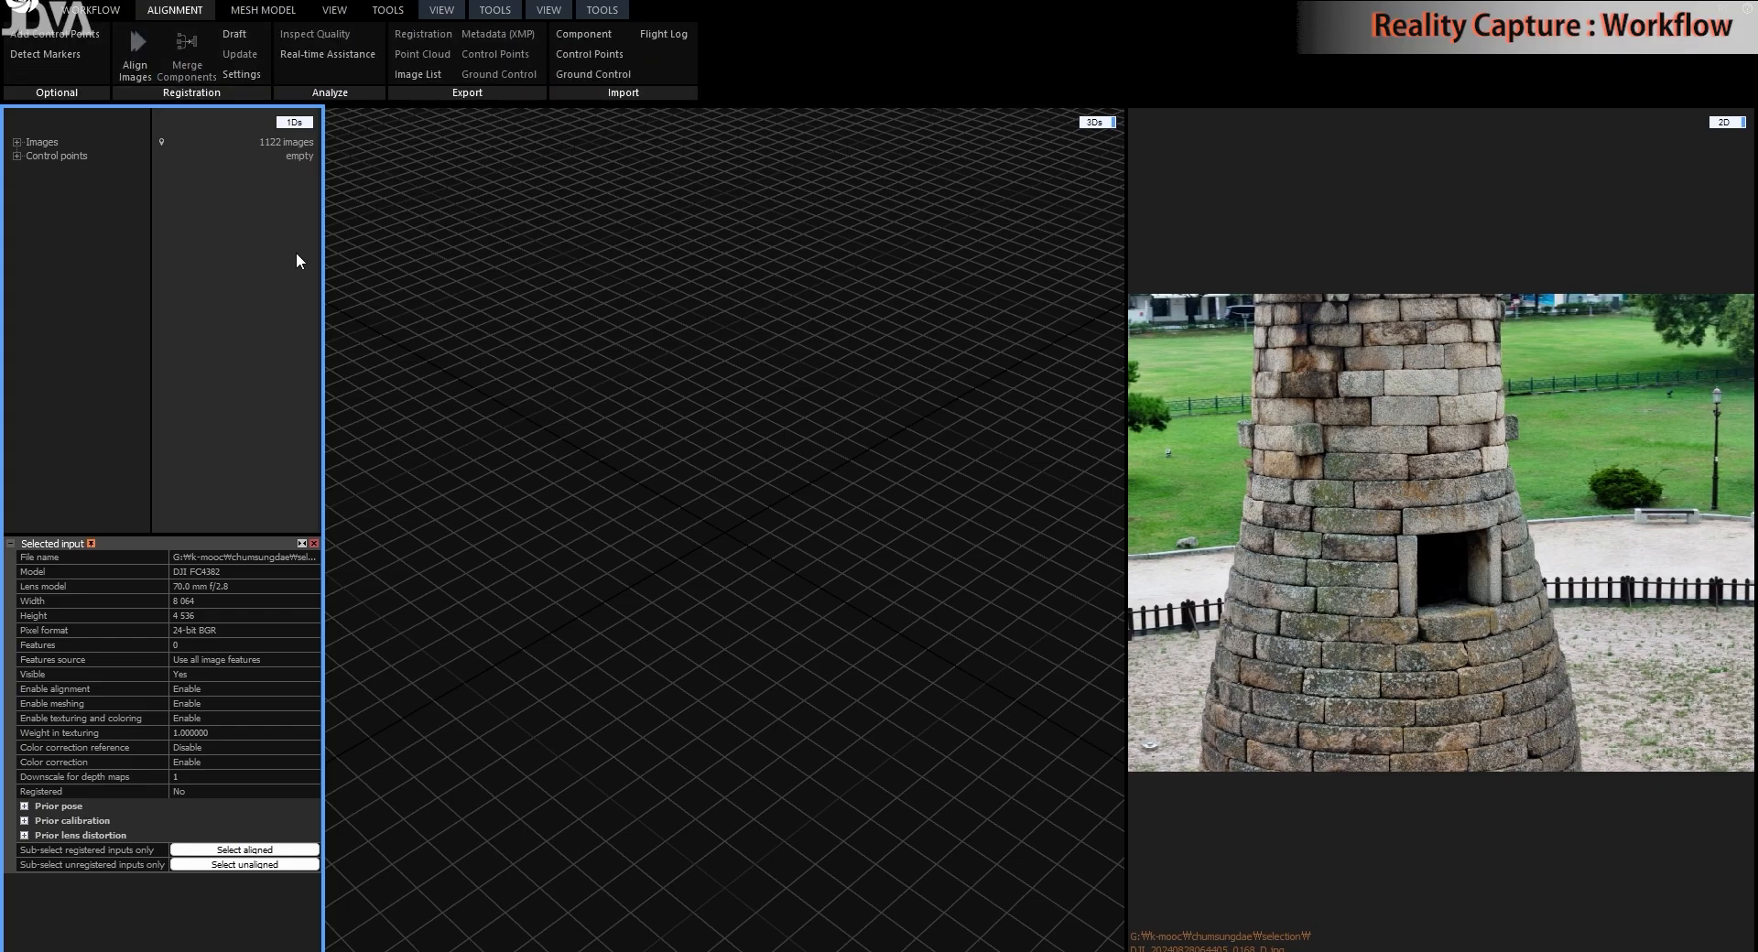
left_click(93, 10)
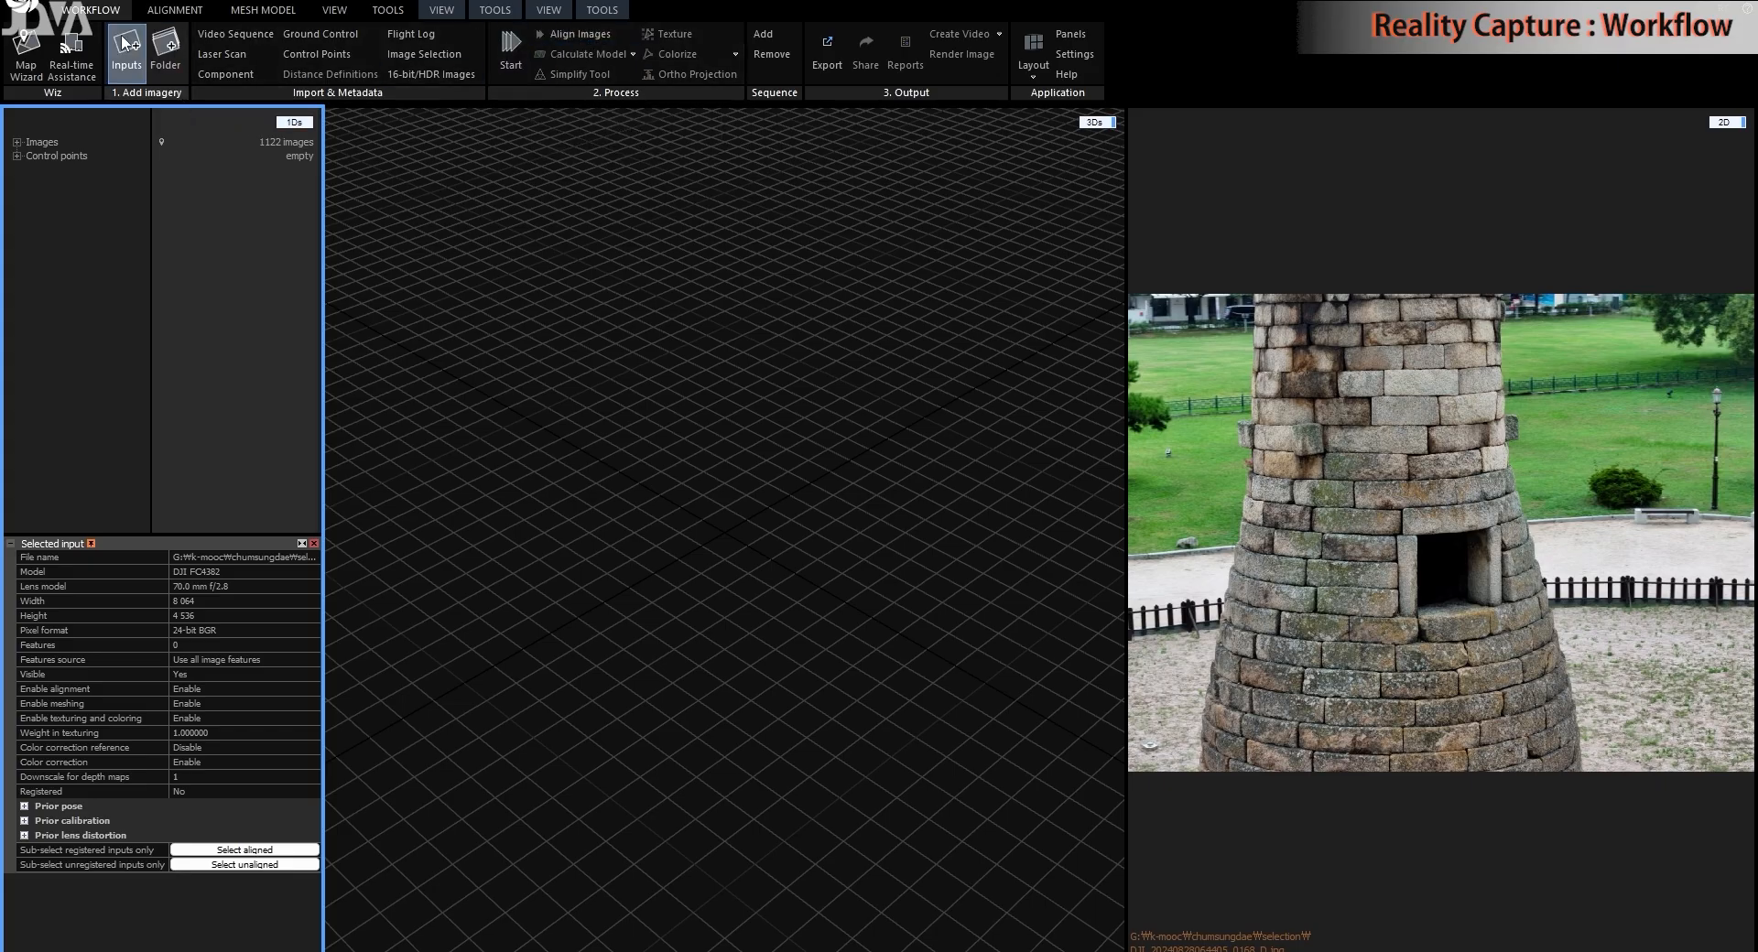
left_click(174, 10)
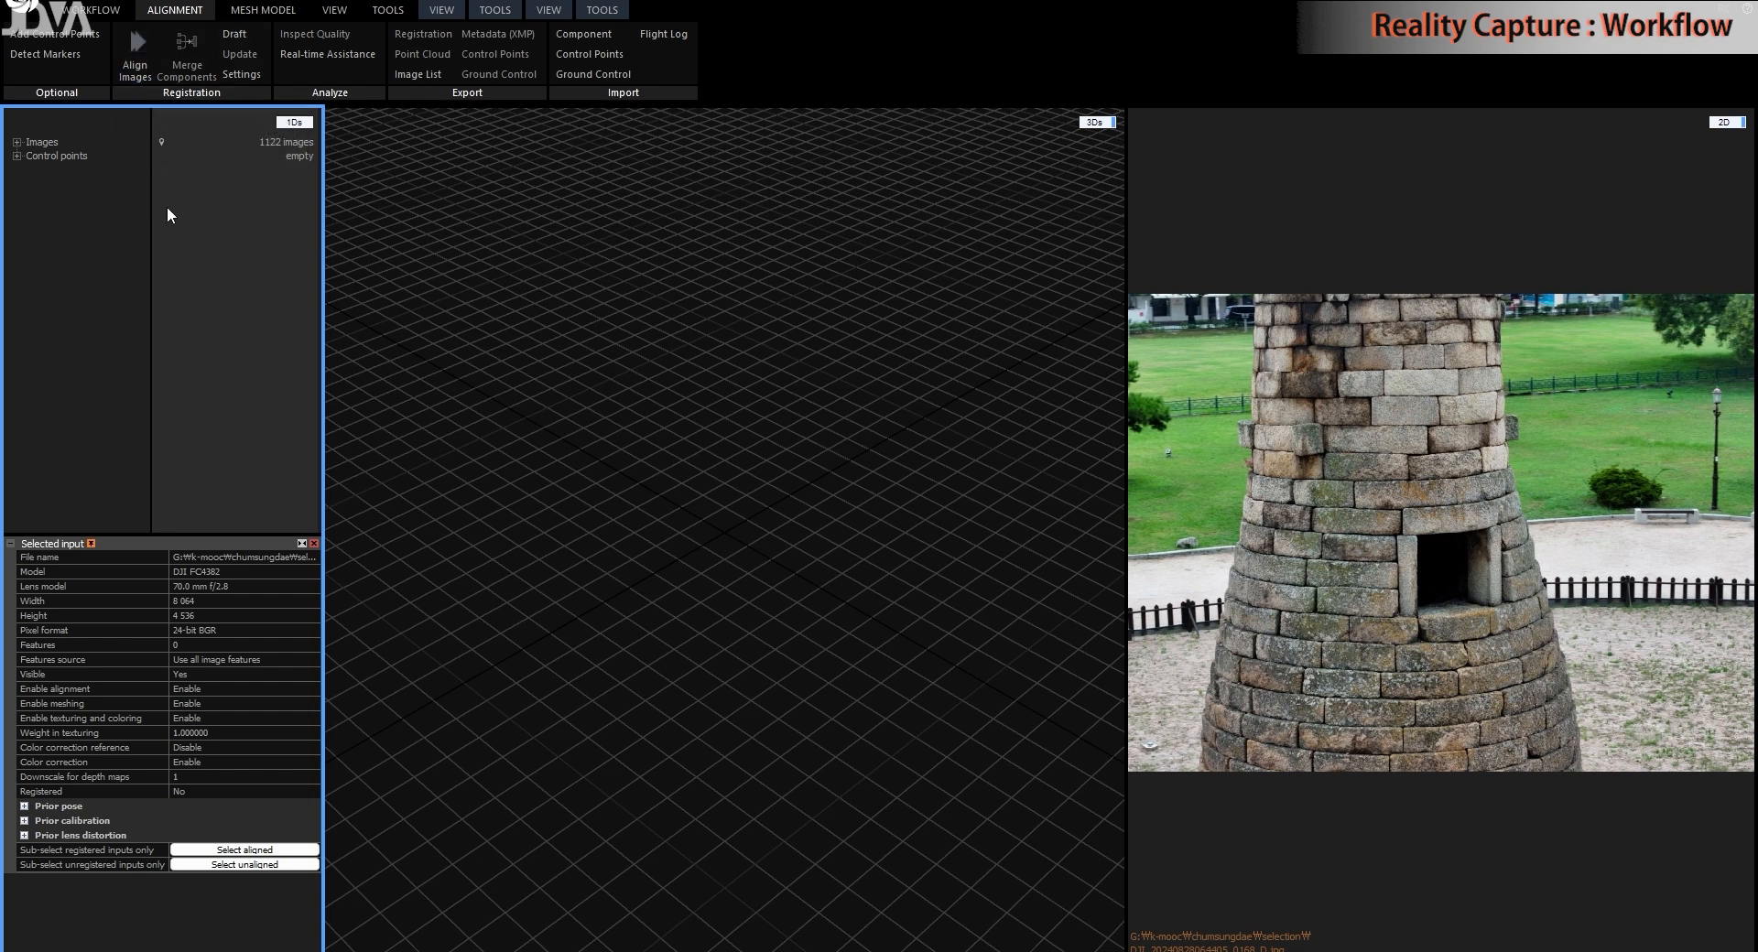
left_click(133, 66)
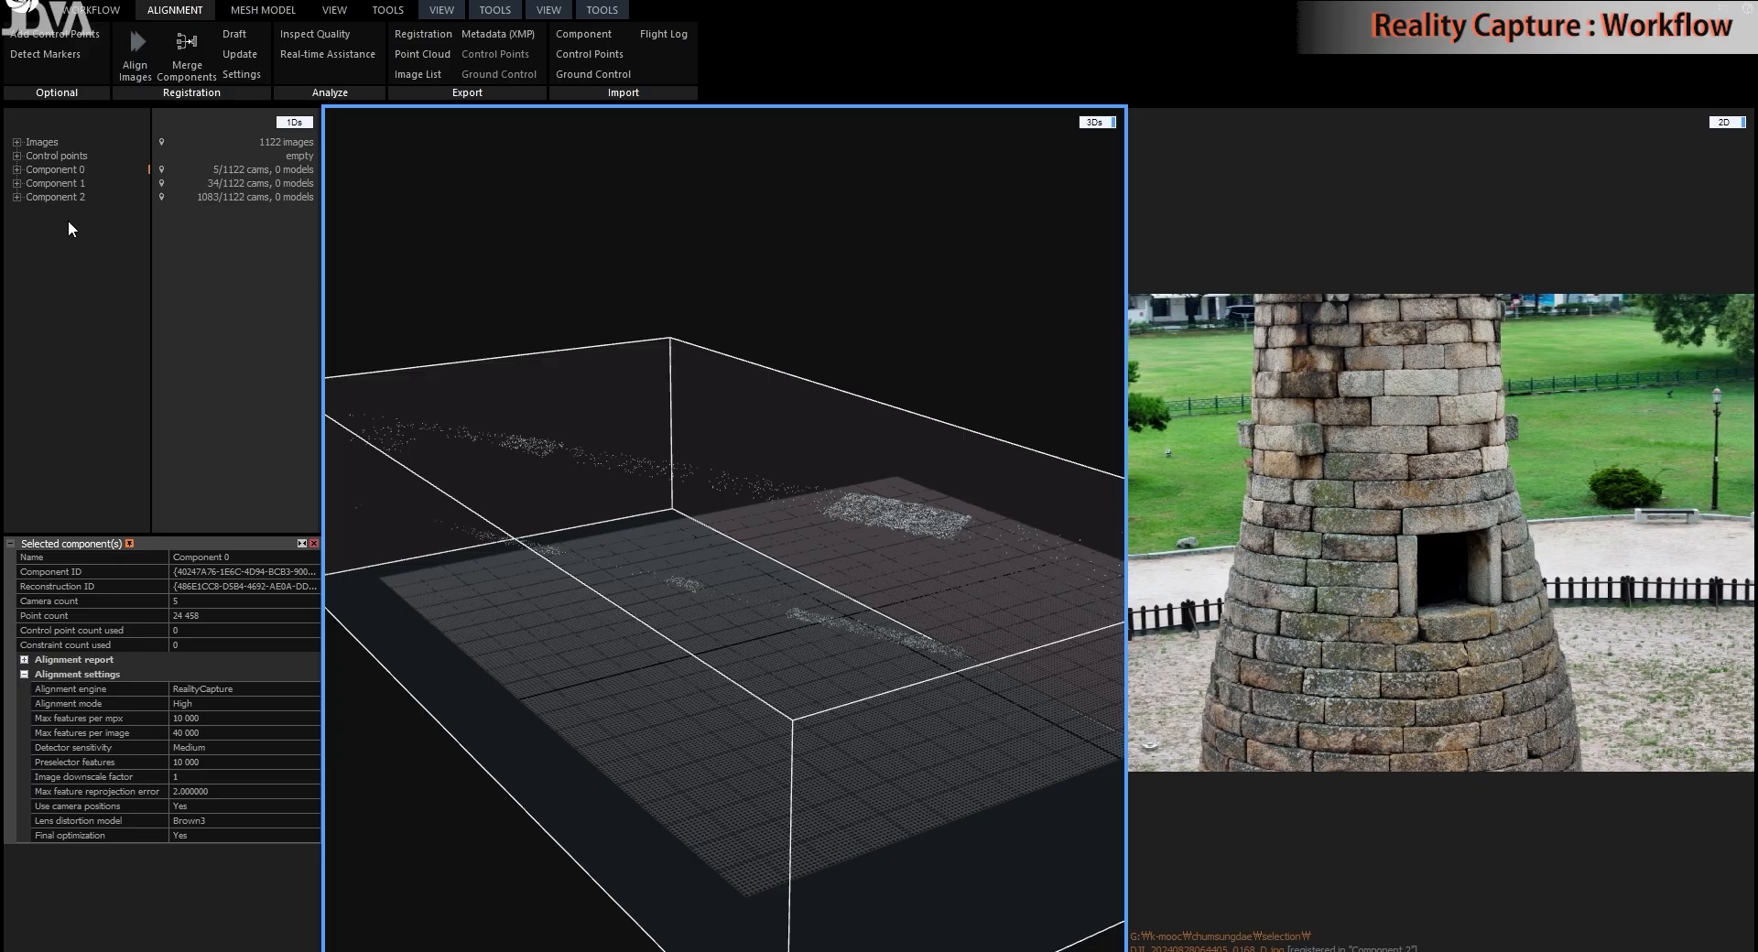
- View the alignment results of Component 0 and Component 1 in the 3D scene
mouse_move(60, 198)
left_click(47, 173)
left_click(57, 184)
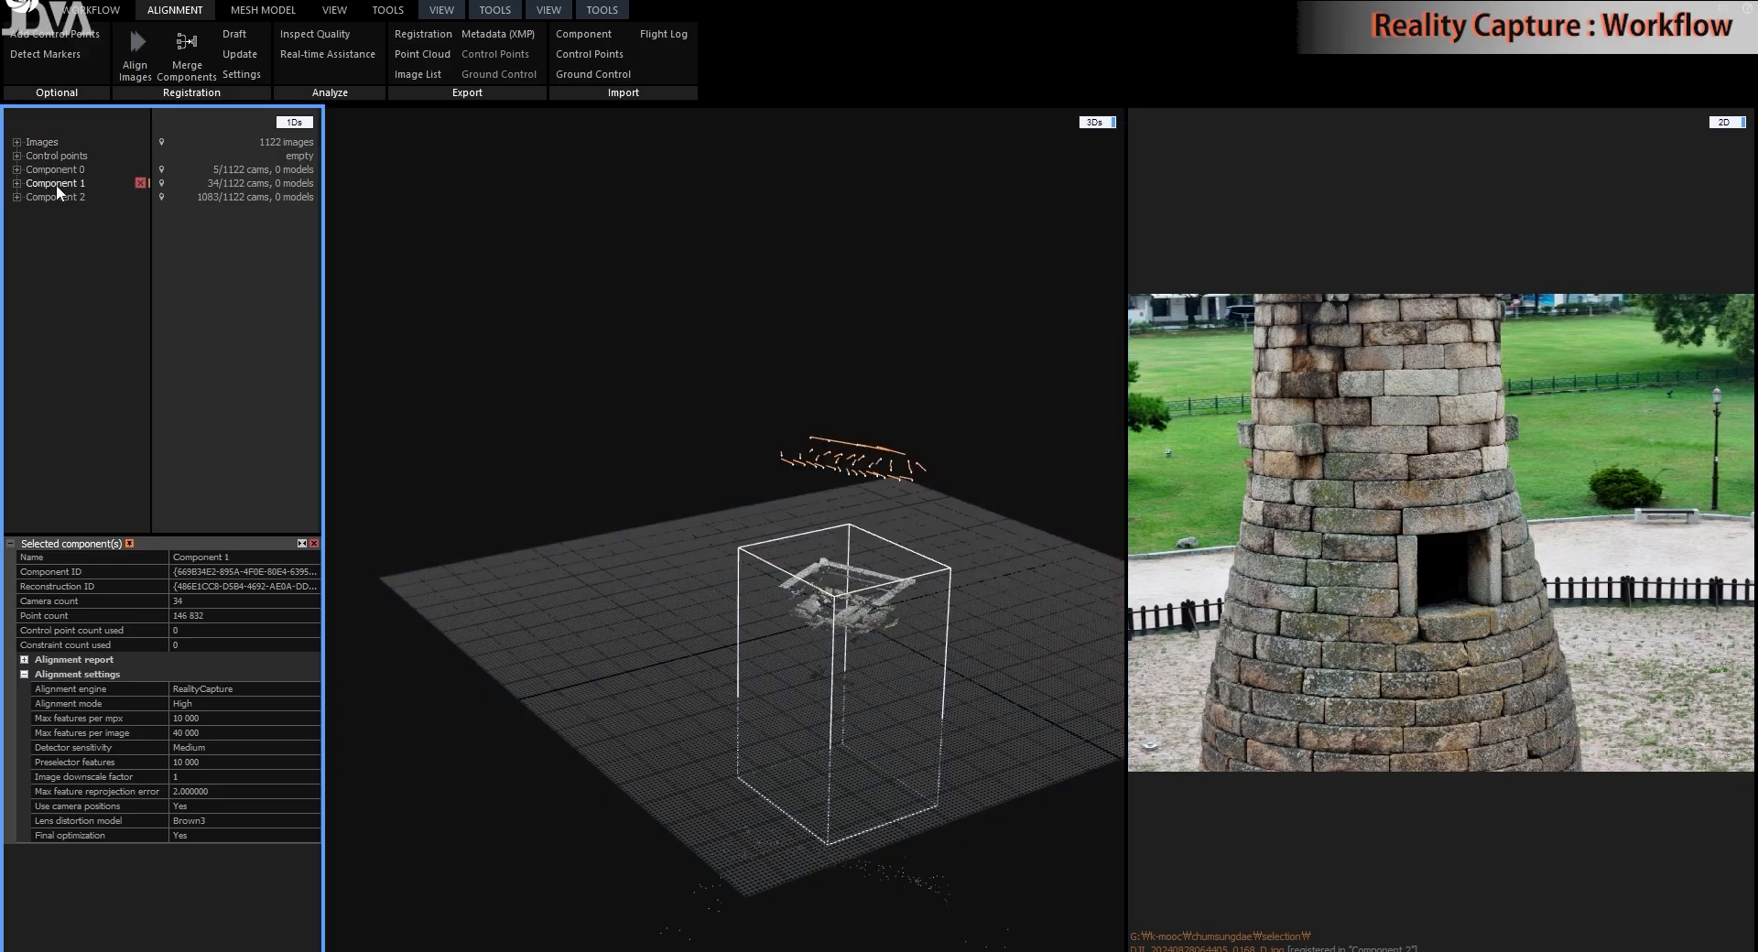
- Show Component 2 and examine the tower's point cloud and surrounding camera positions from several angles and distances
left_click(57, 199)
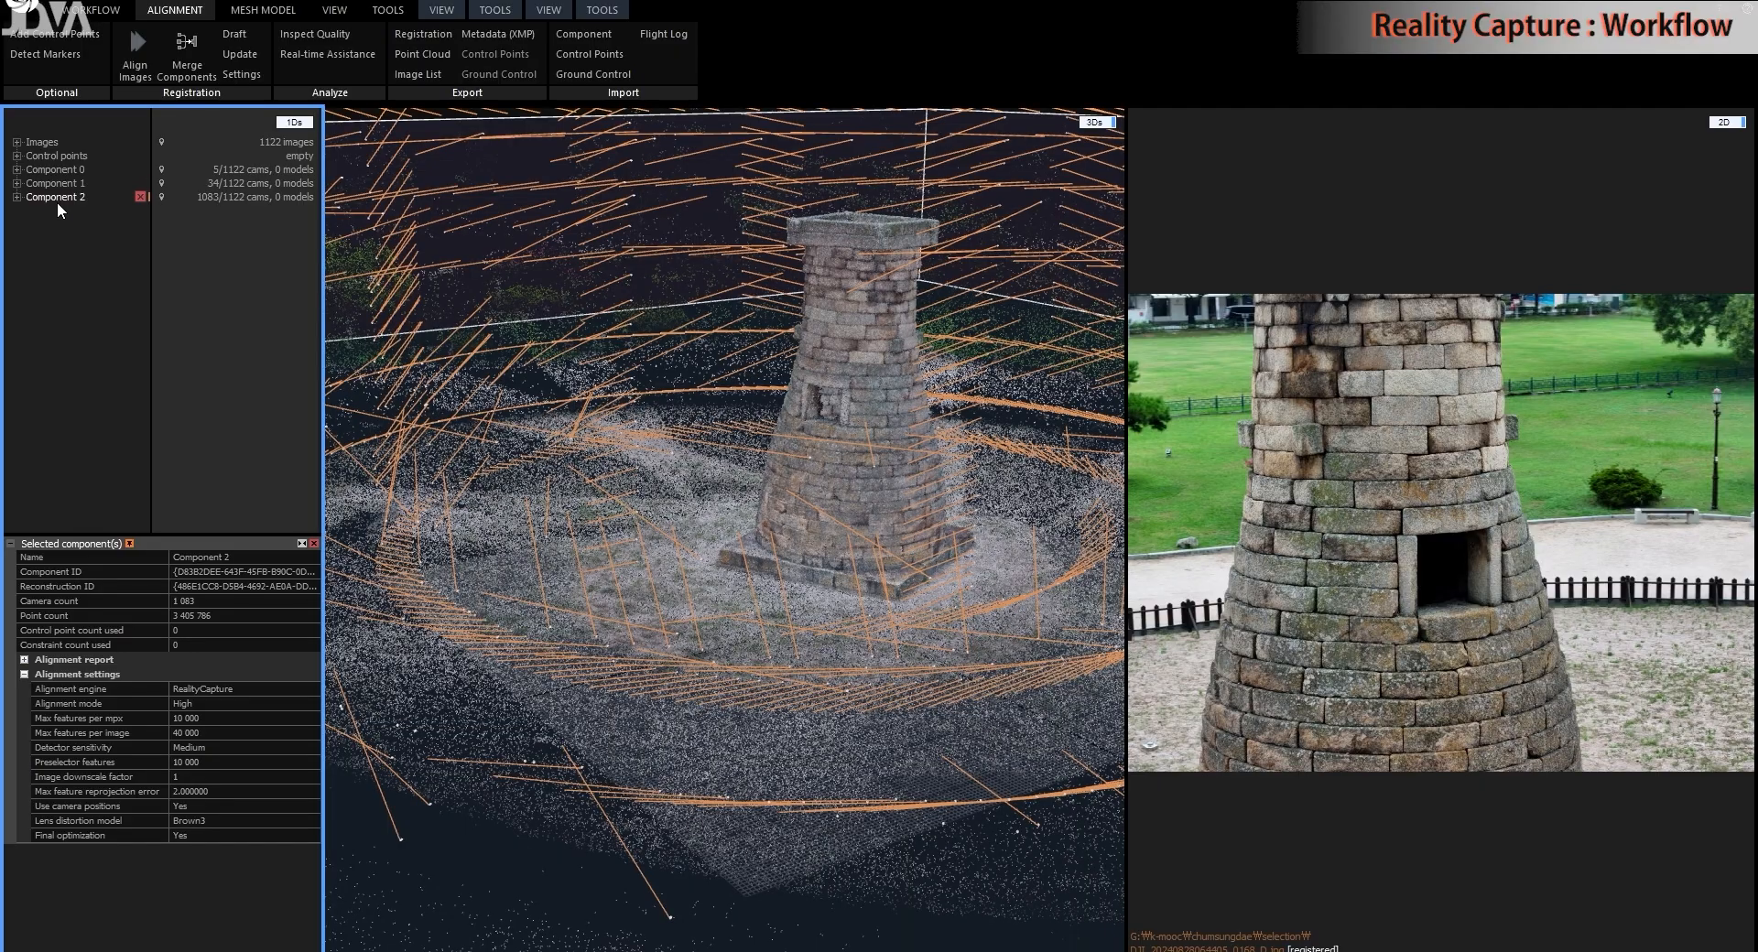
right_click_drag(1000, 504, 686, 618)
scroll(687, 619, "down", 5)
scroll(687, 622, "up", 3)
scroll(640, 540, "up", 5)
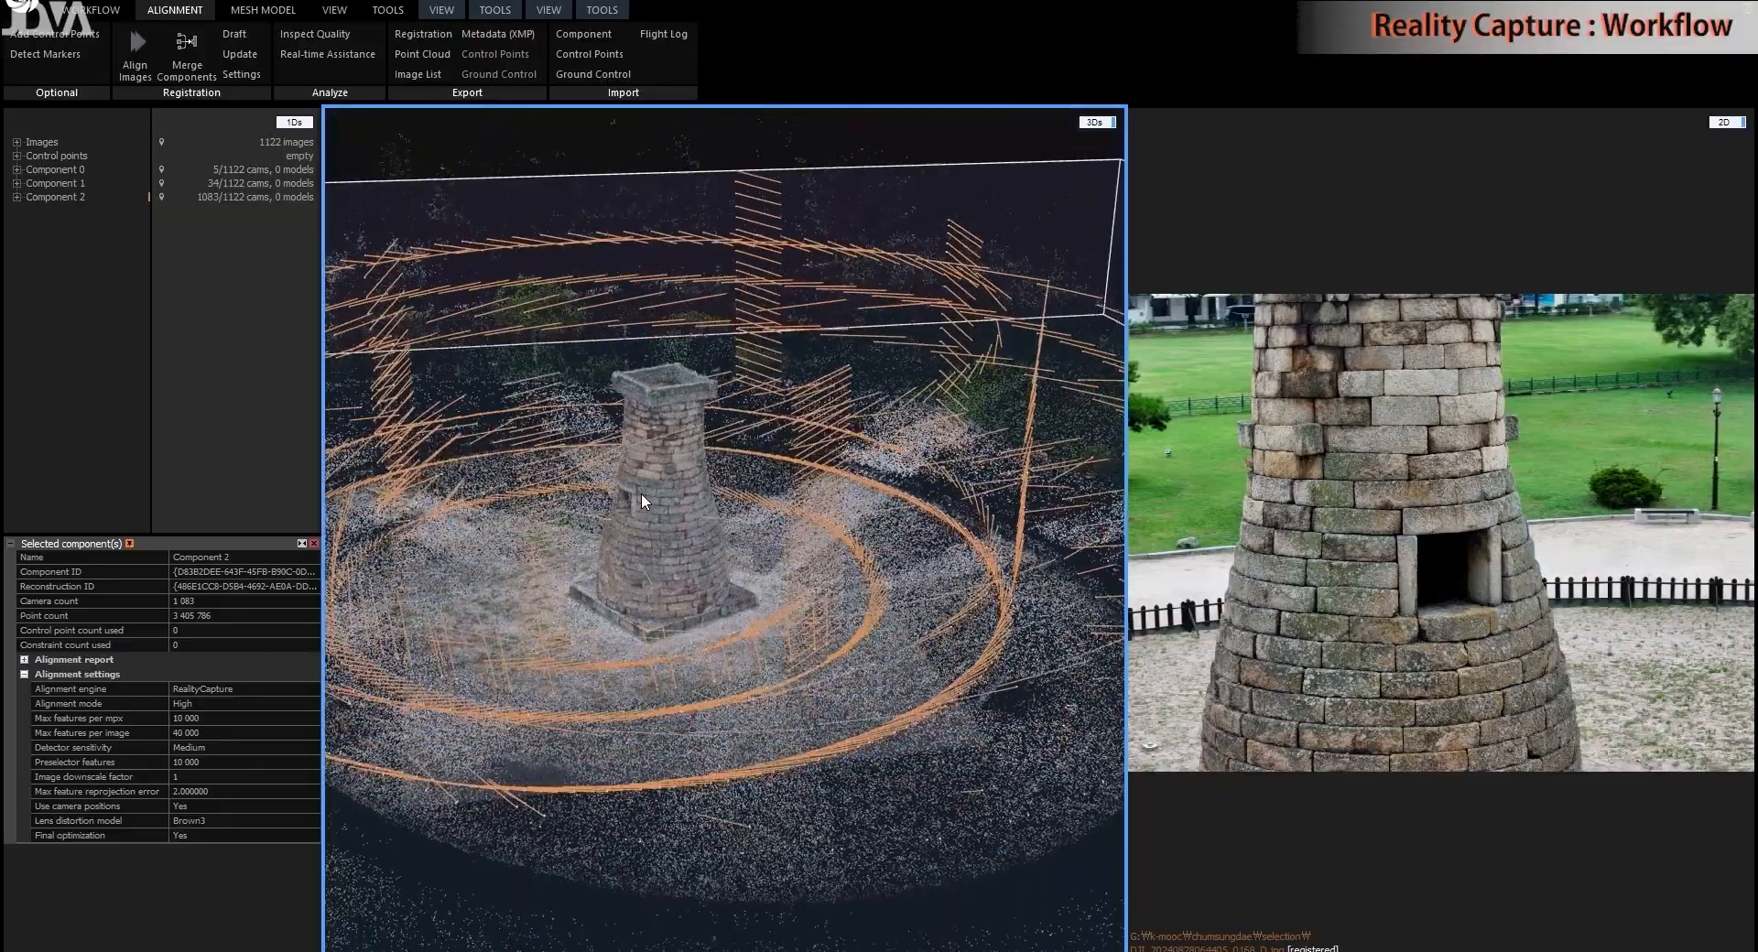
scroll(671, 486, "down", 4)
scroll(784, 627, "down", 4)
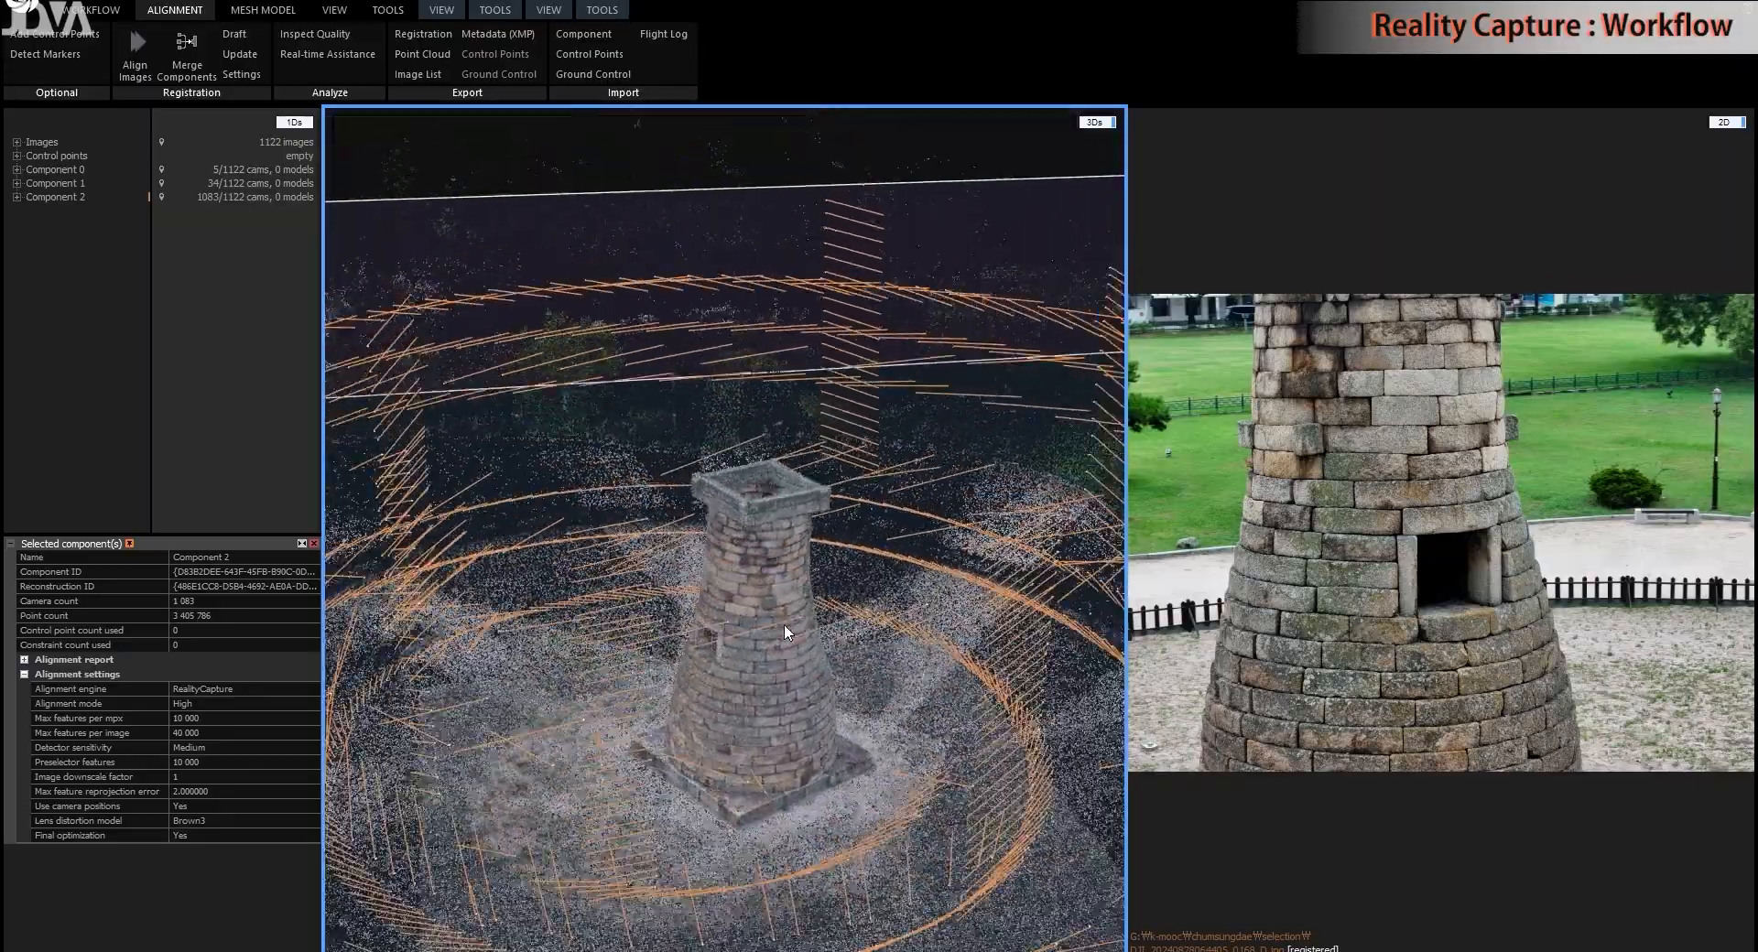
right_click_drag(792, 636, 3, 632)
left_click_drag(835, 718, 794, 678)
scroll(795, 677, "up", 5)
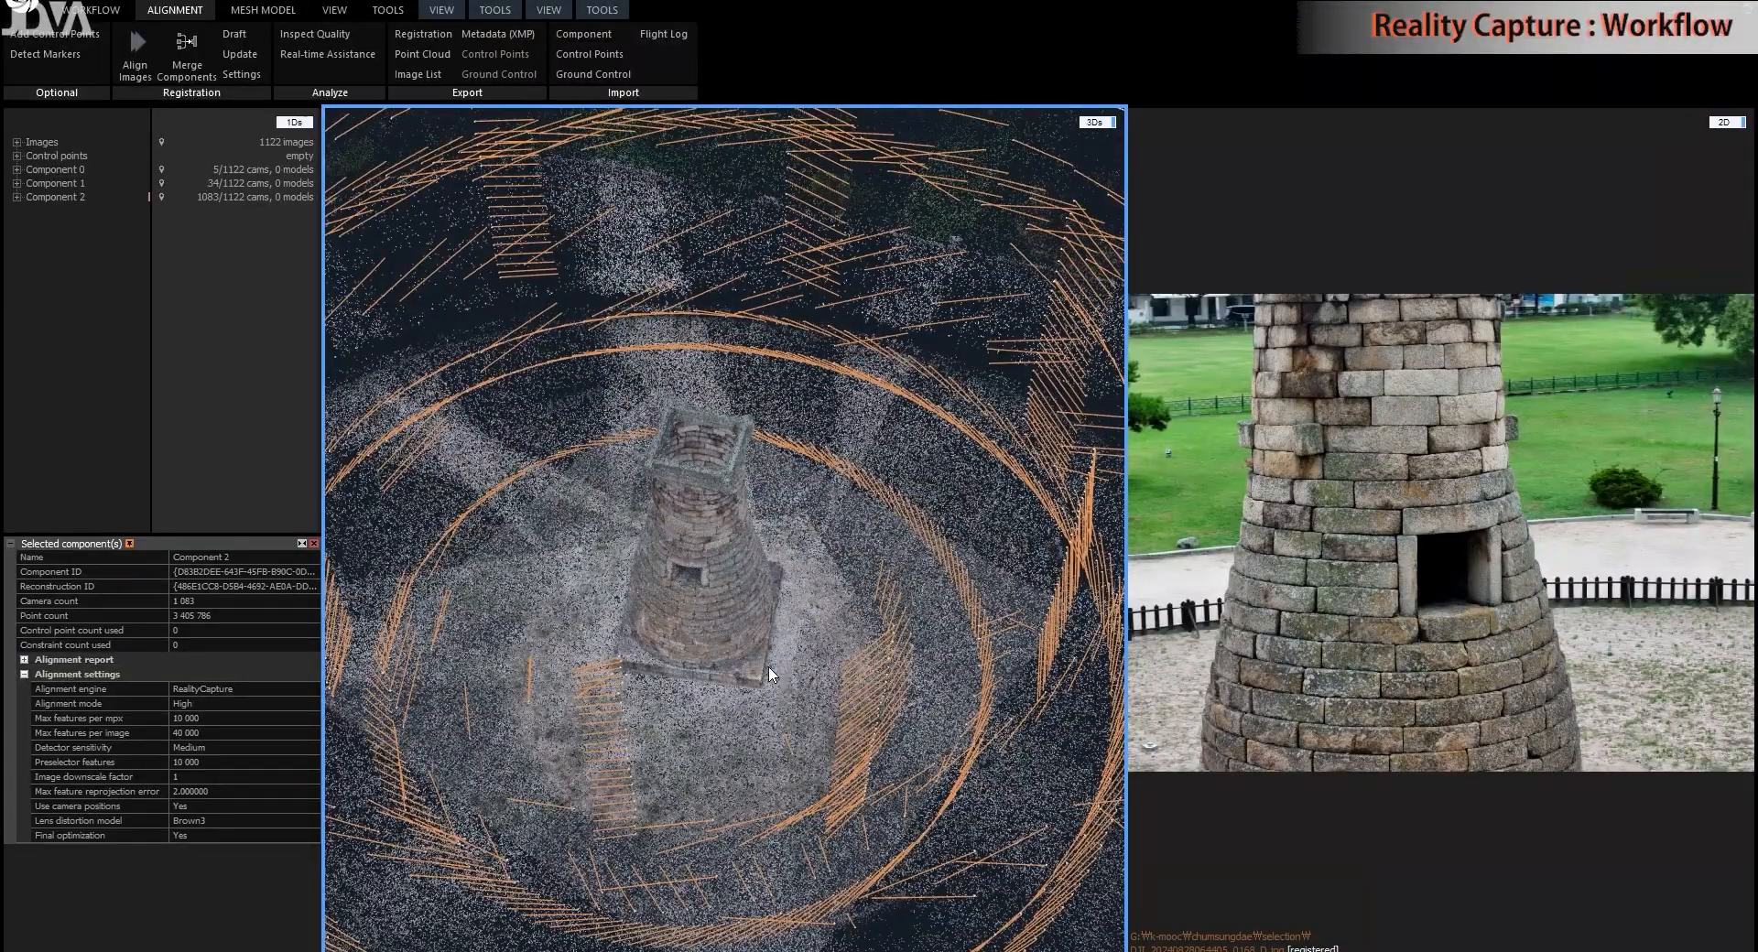
- Examine the partial point clouds of Component 1 and Component 0 up close in the 3D scene
left_click(47, 185)
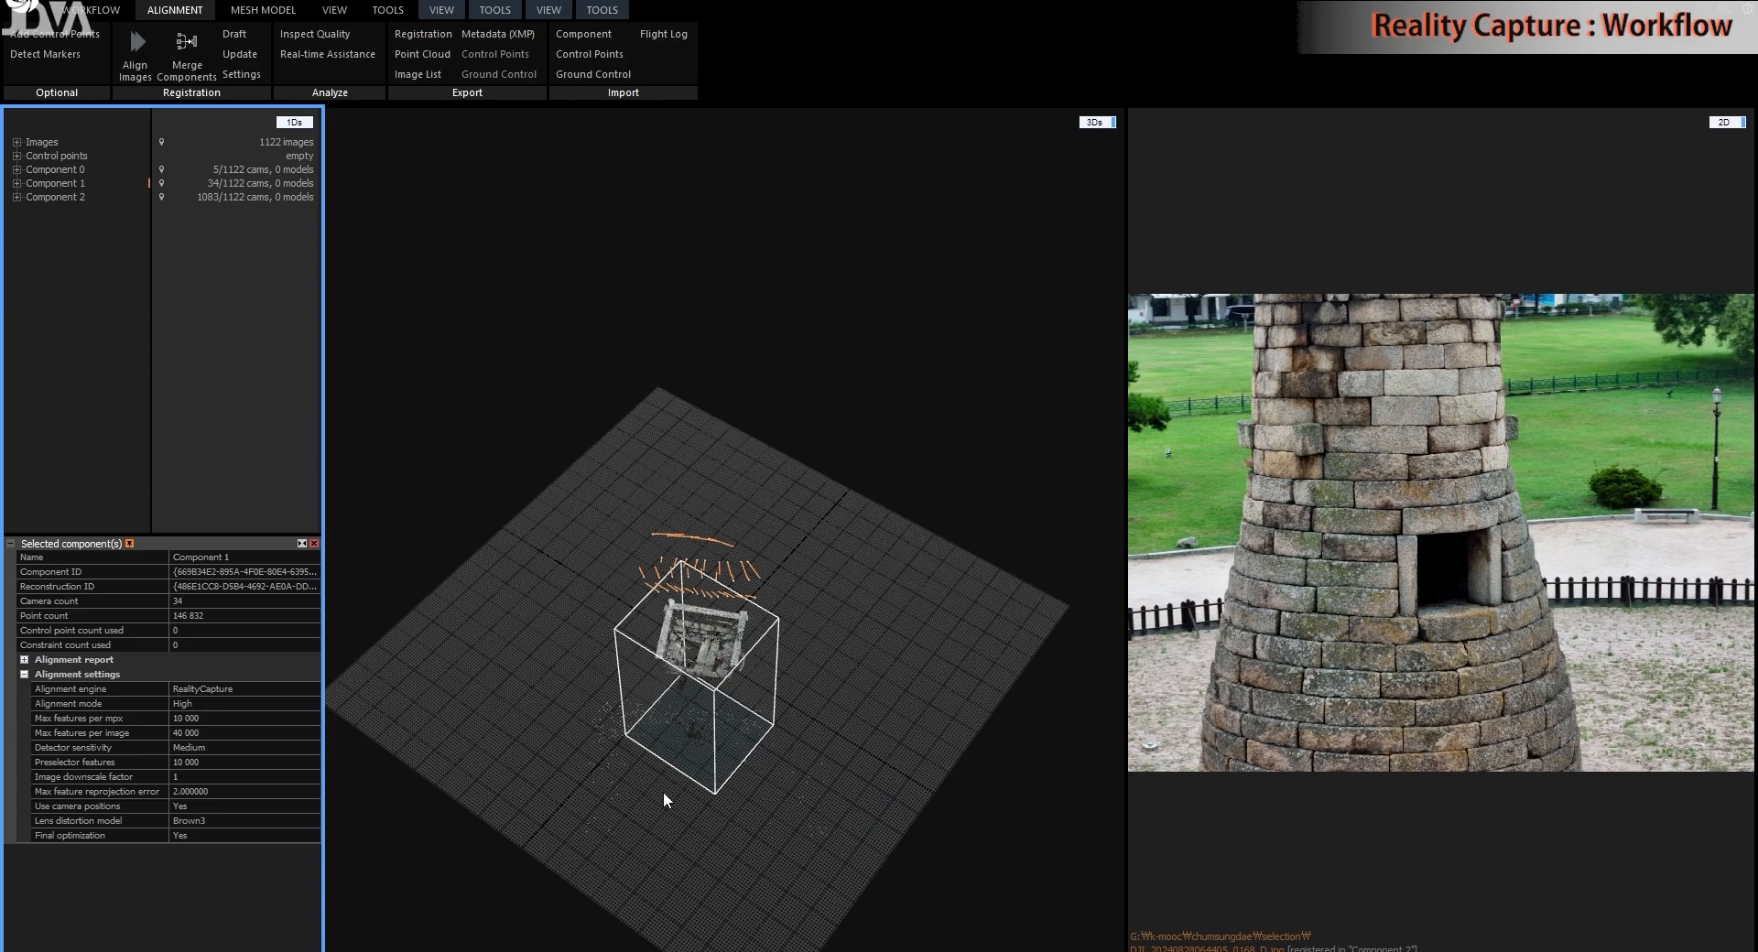
scroll(688, 727, "up", 5)
left_click_drag(705, 679, 969, 607)
left_click(55, 171)
scroll(910, 494, "down", 5)
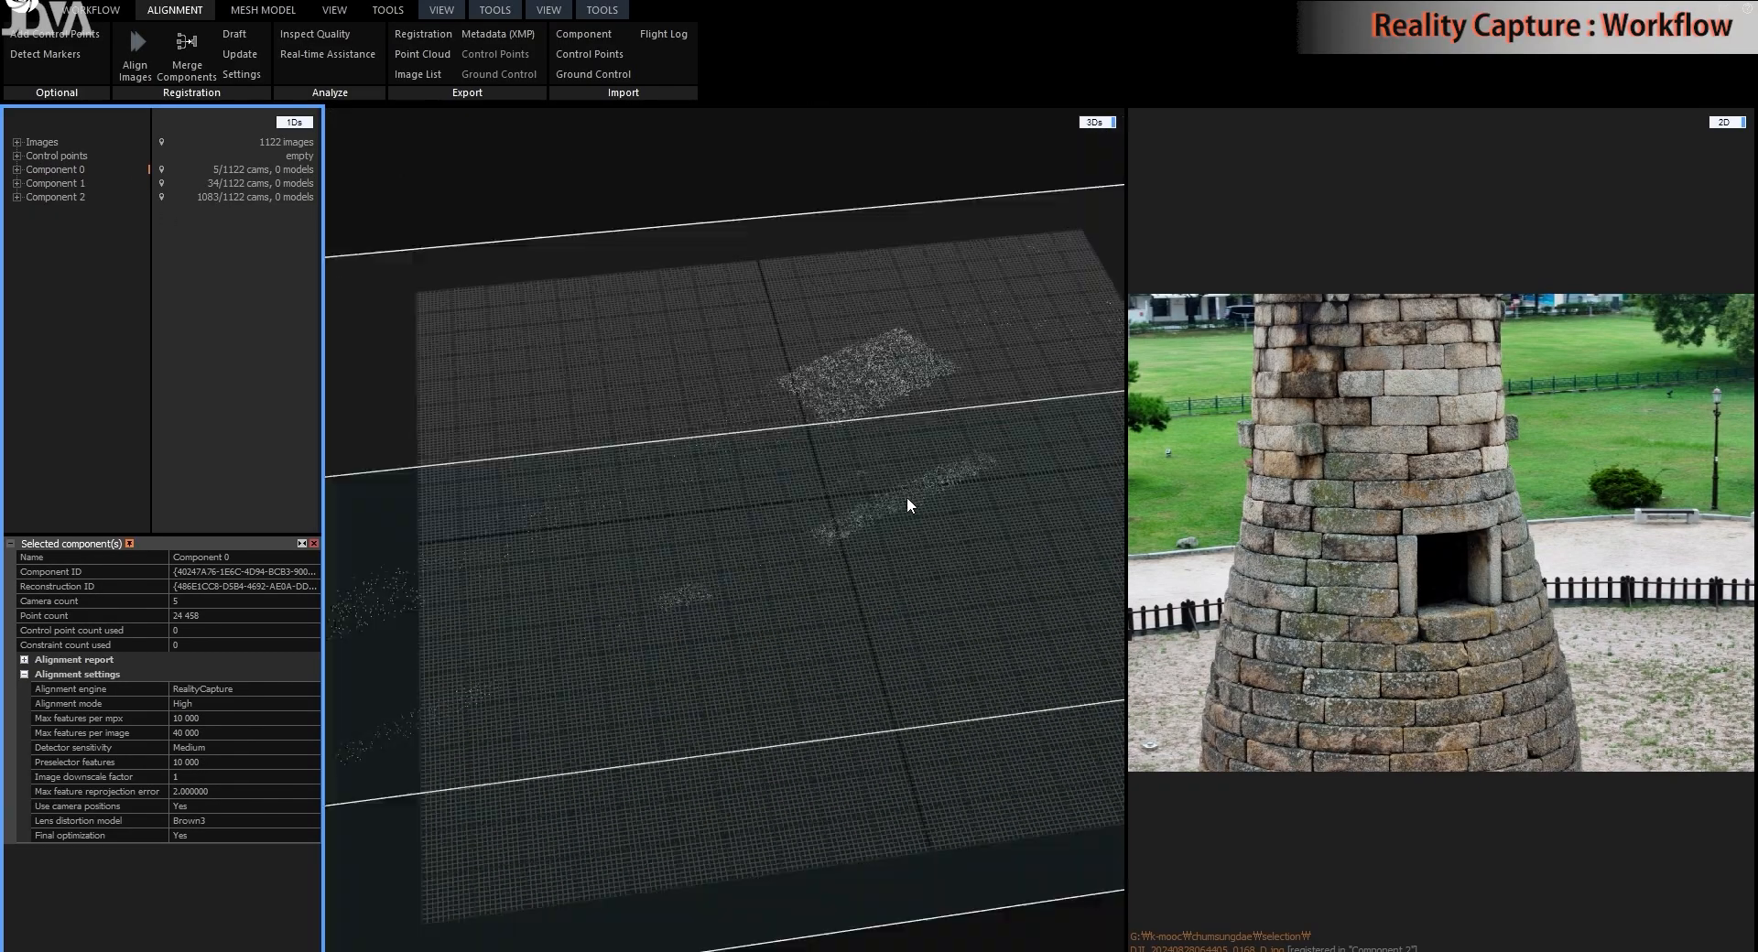
scroll(793, 557, "down", 5)
left_click_drag(795, 551, 830, 589)
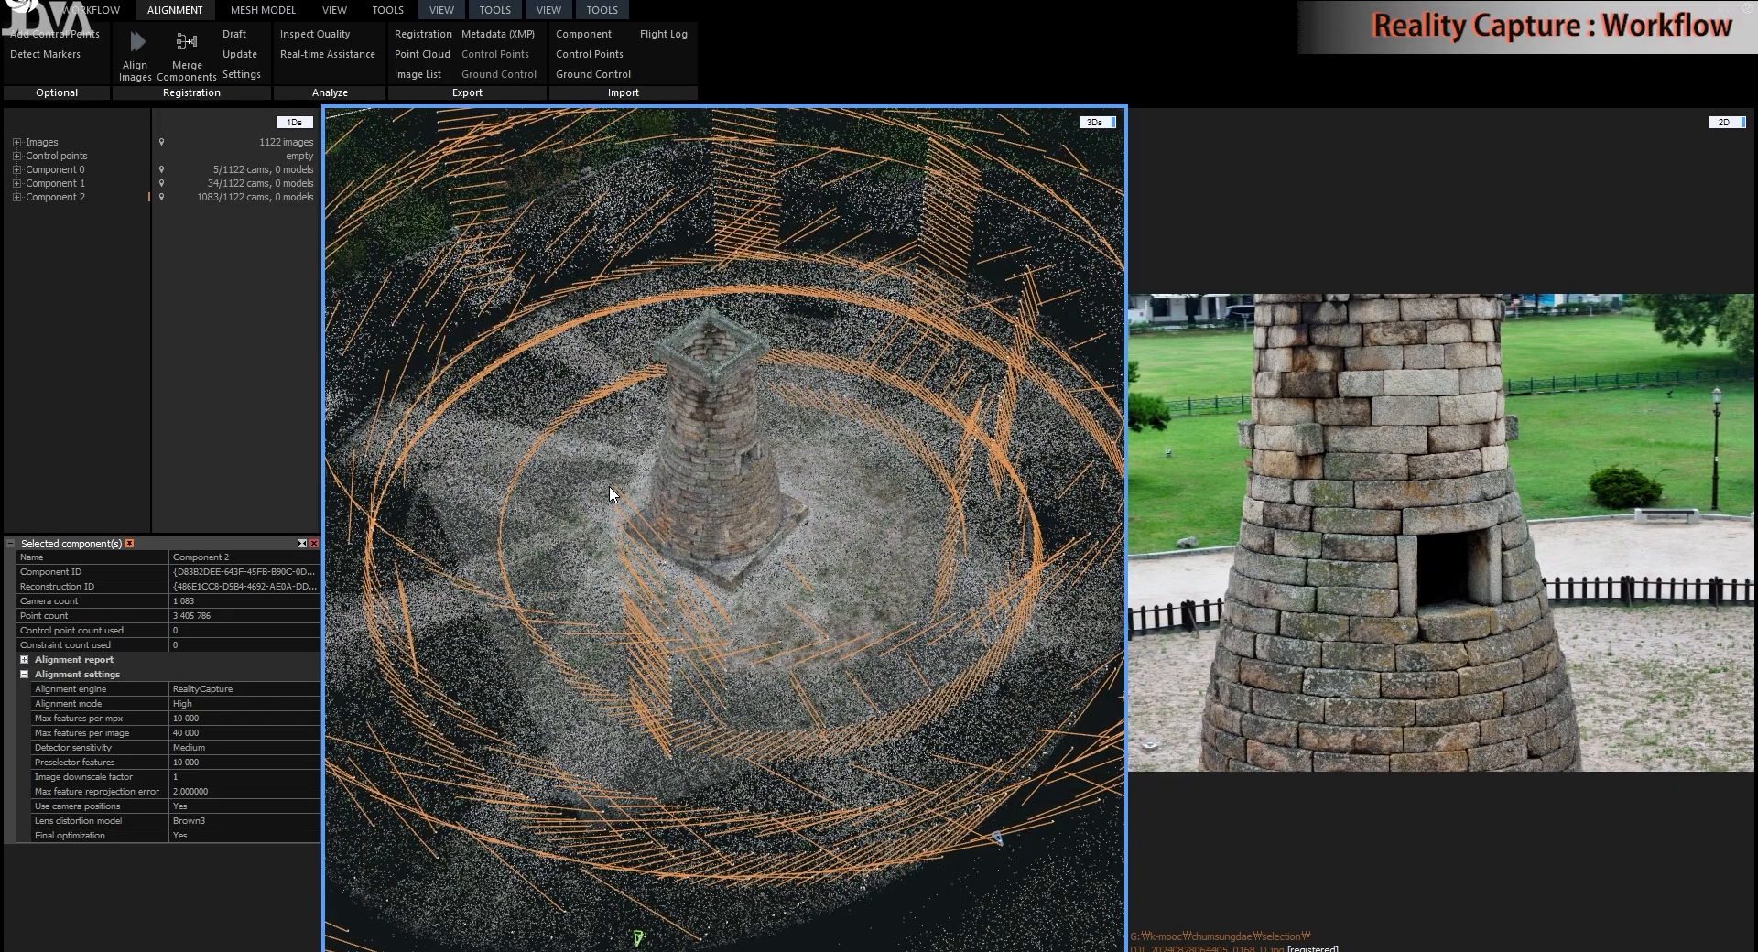
- Select all cameras of Component 2 and inspect their arrangement around the tower from above and from the side
left_click_drag(793, 563, 1025, 717)
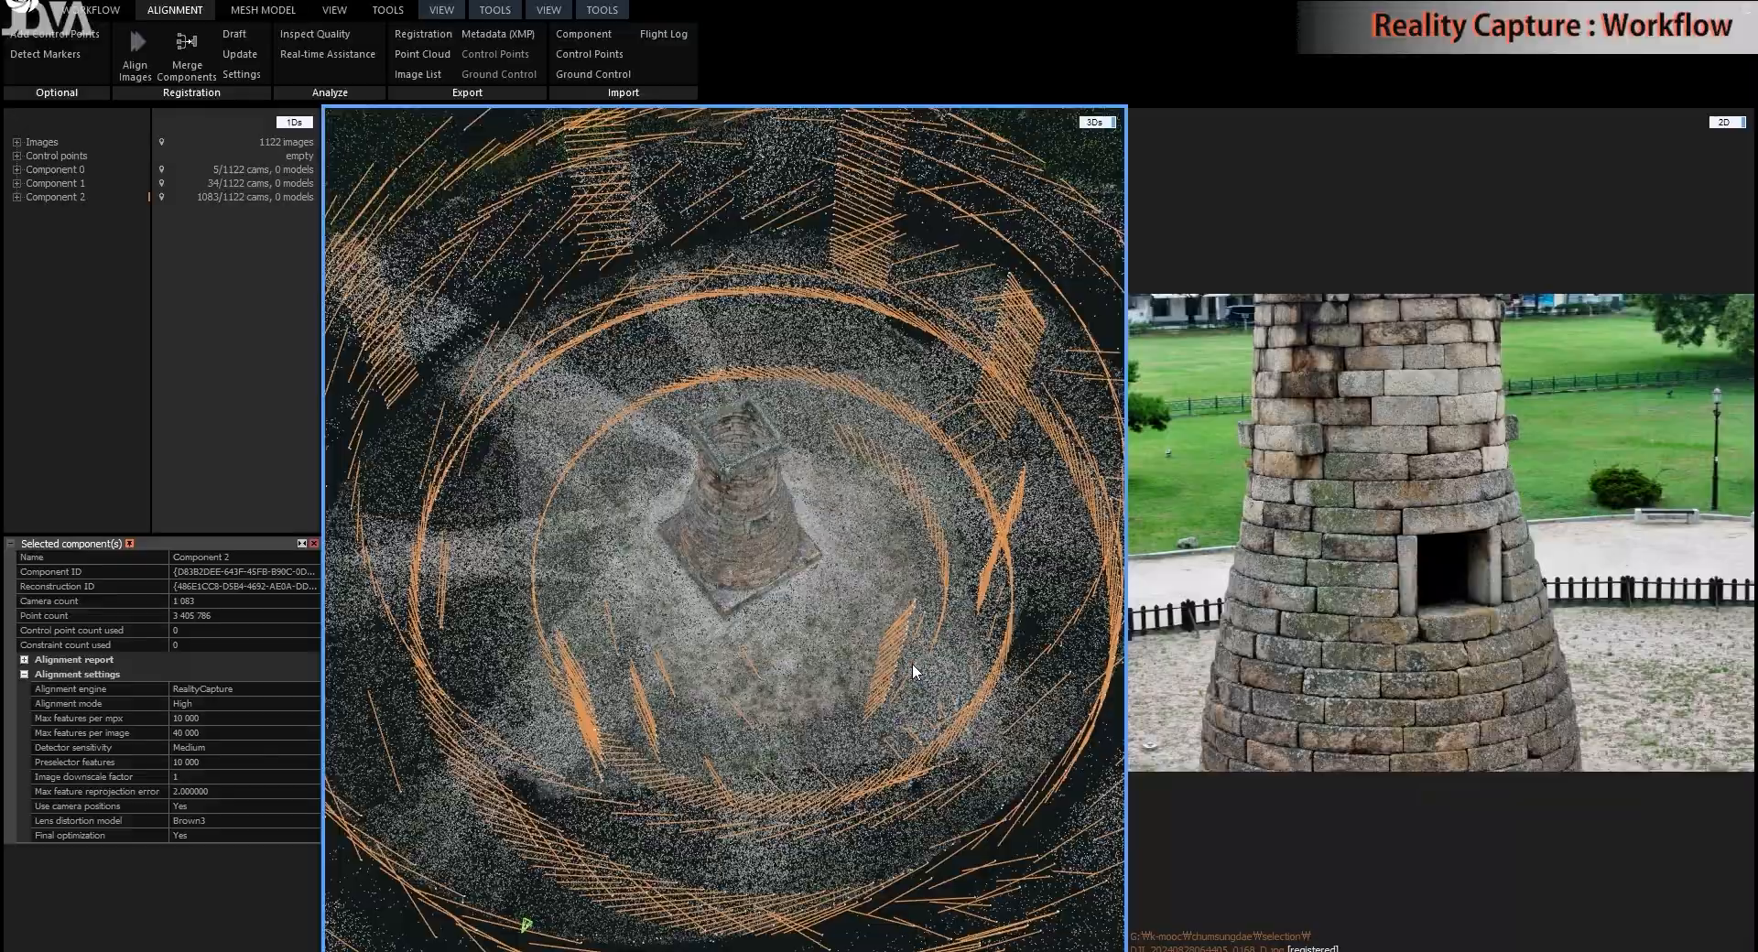
key("ctrl+a")
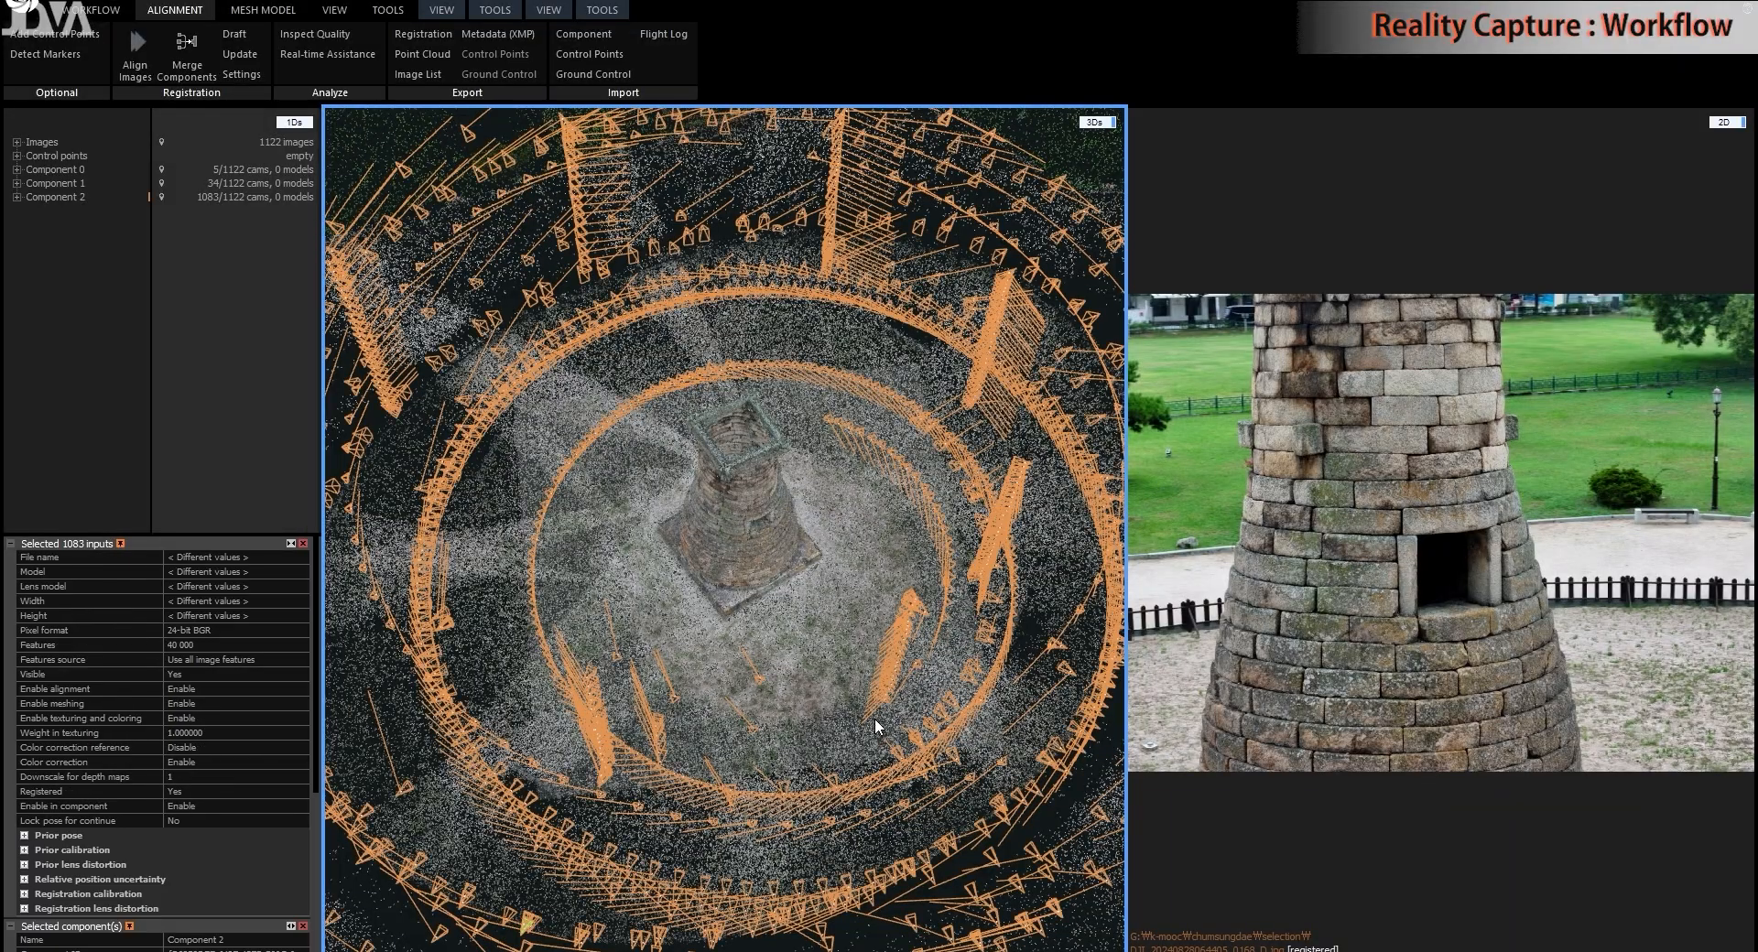
left_click_drag(826, 710, 652, 495)
left_click_drag(818, 723, 836, 754)
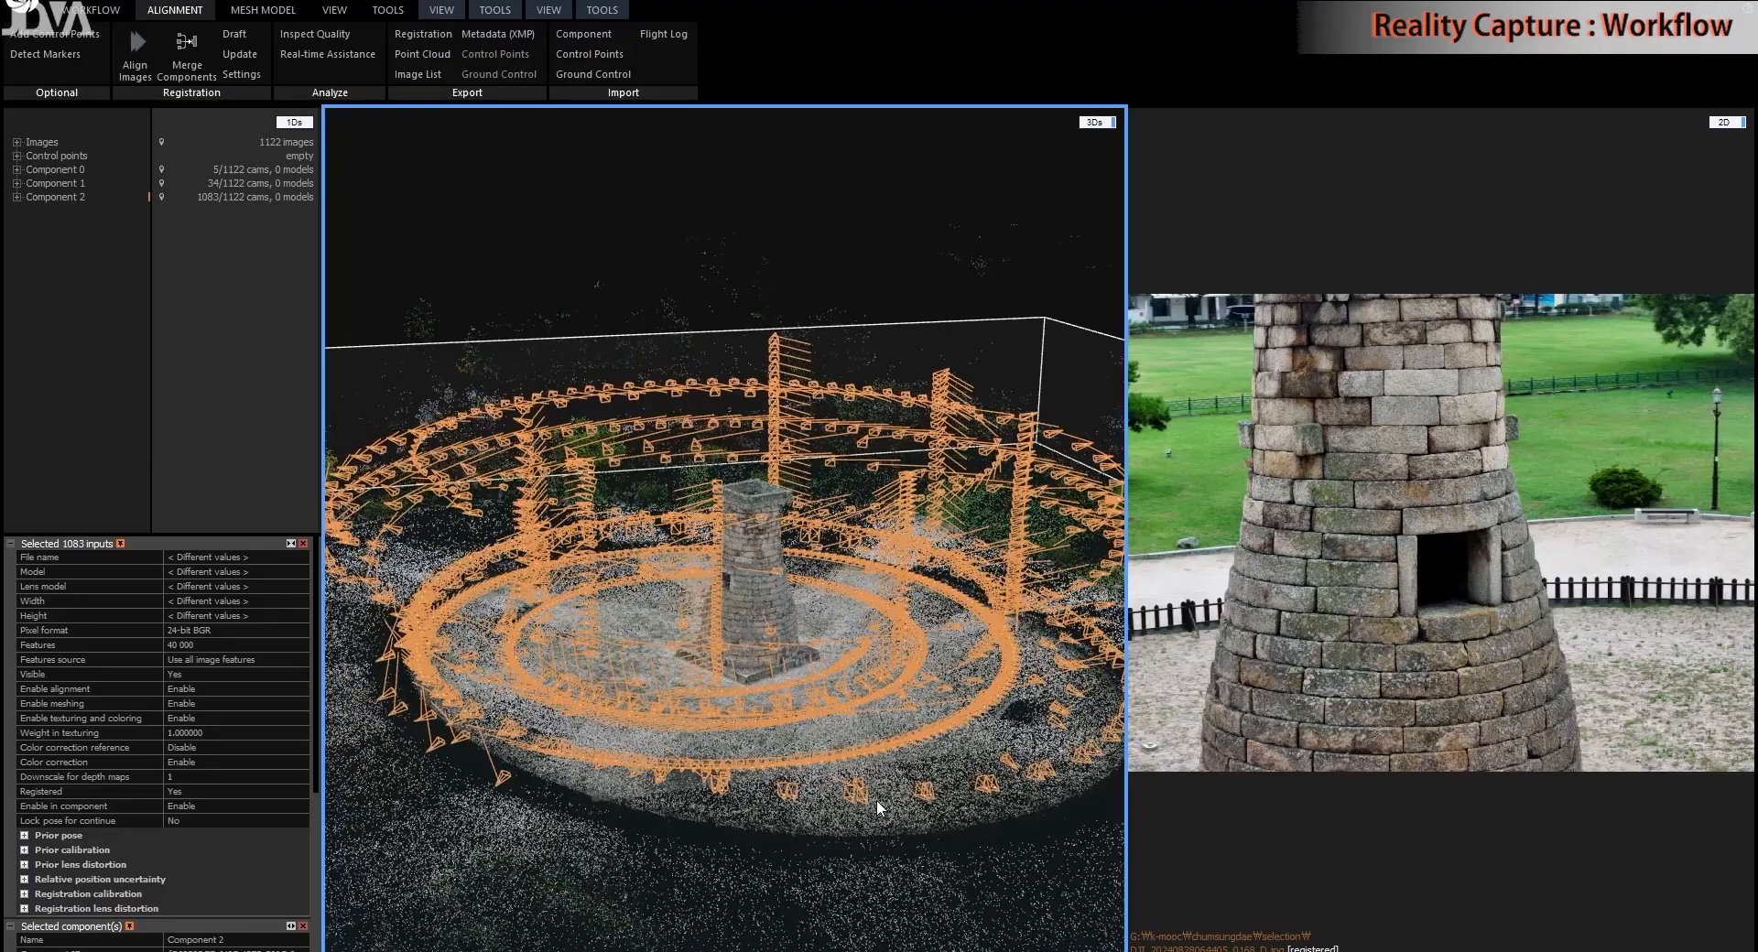
left_click_drag(931, 797, 876, 799)
- Preview the source photos of individual Component 2 cameras at different positions around the tower
left_click(932, 797)
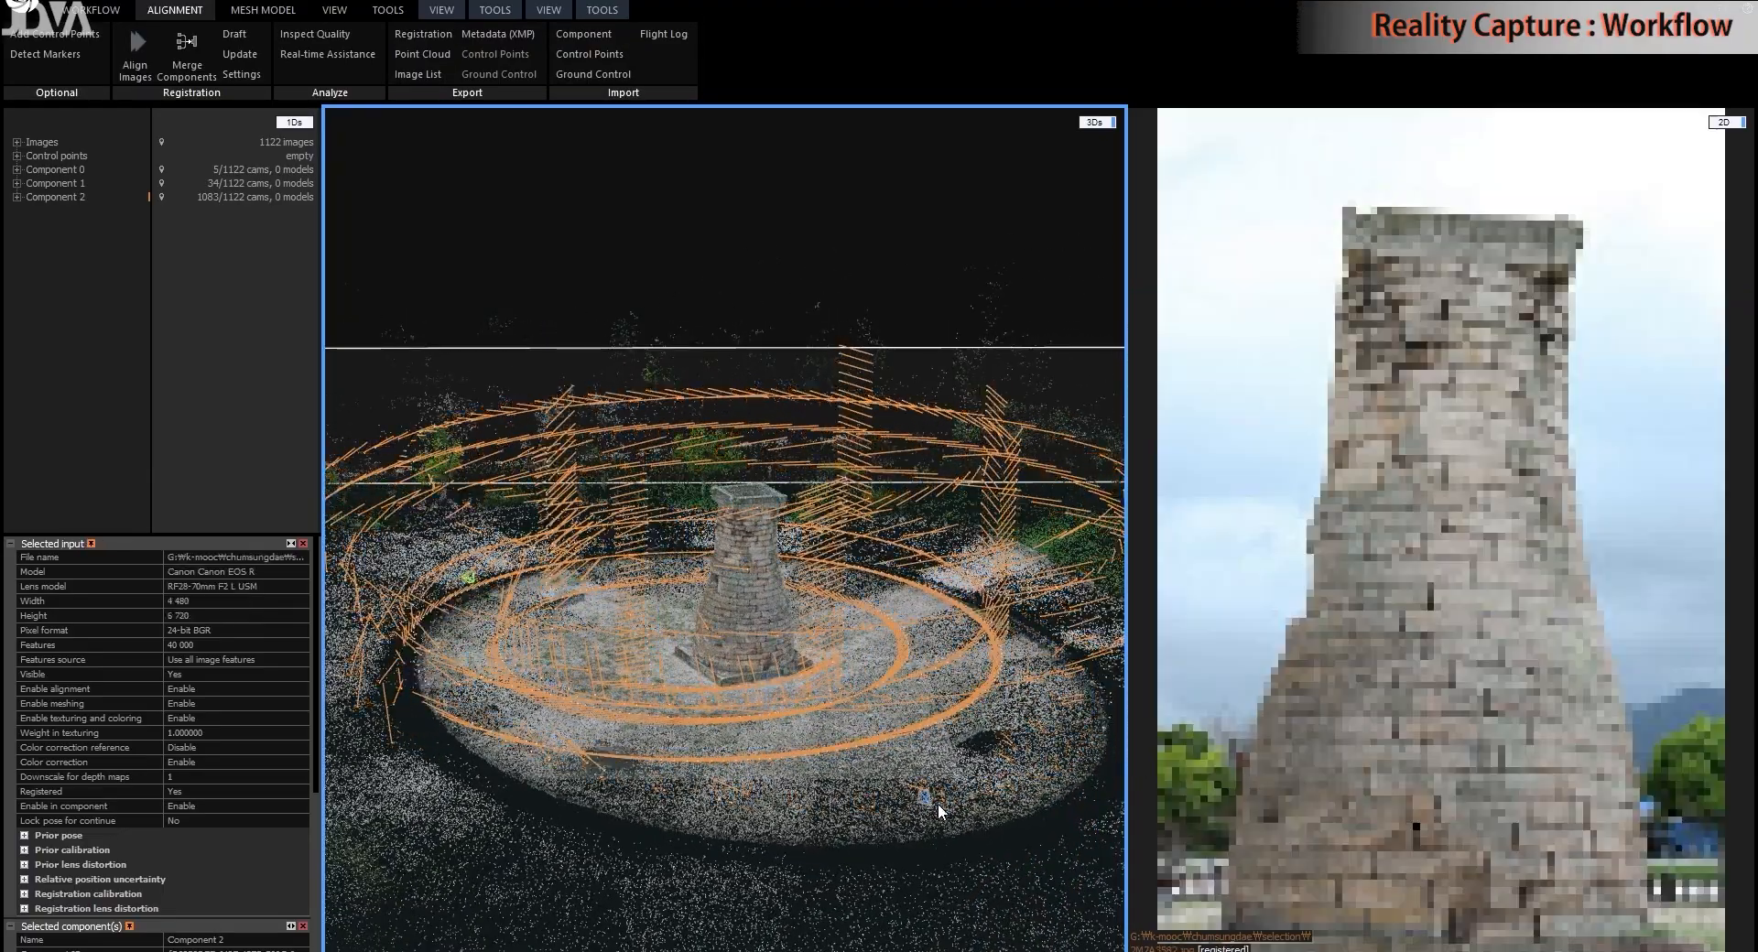
left_click_drag(943, 816, 926, 738)
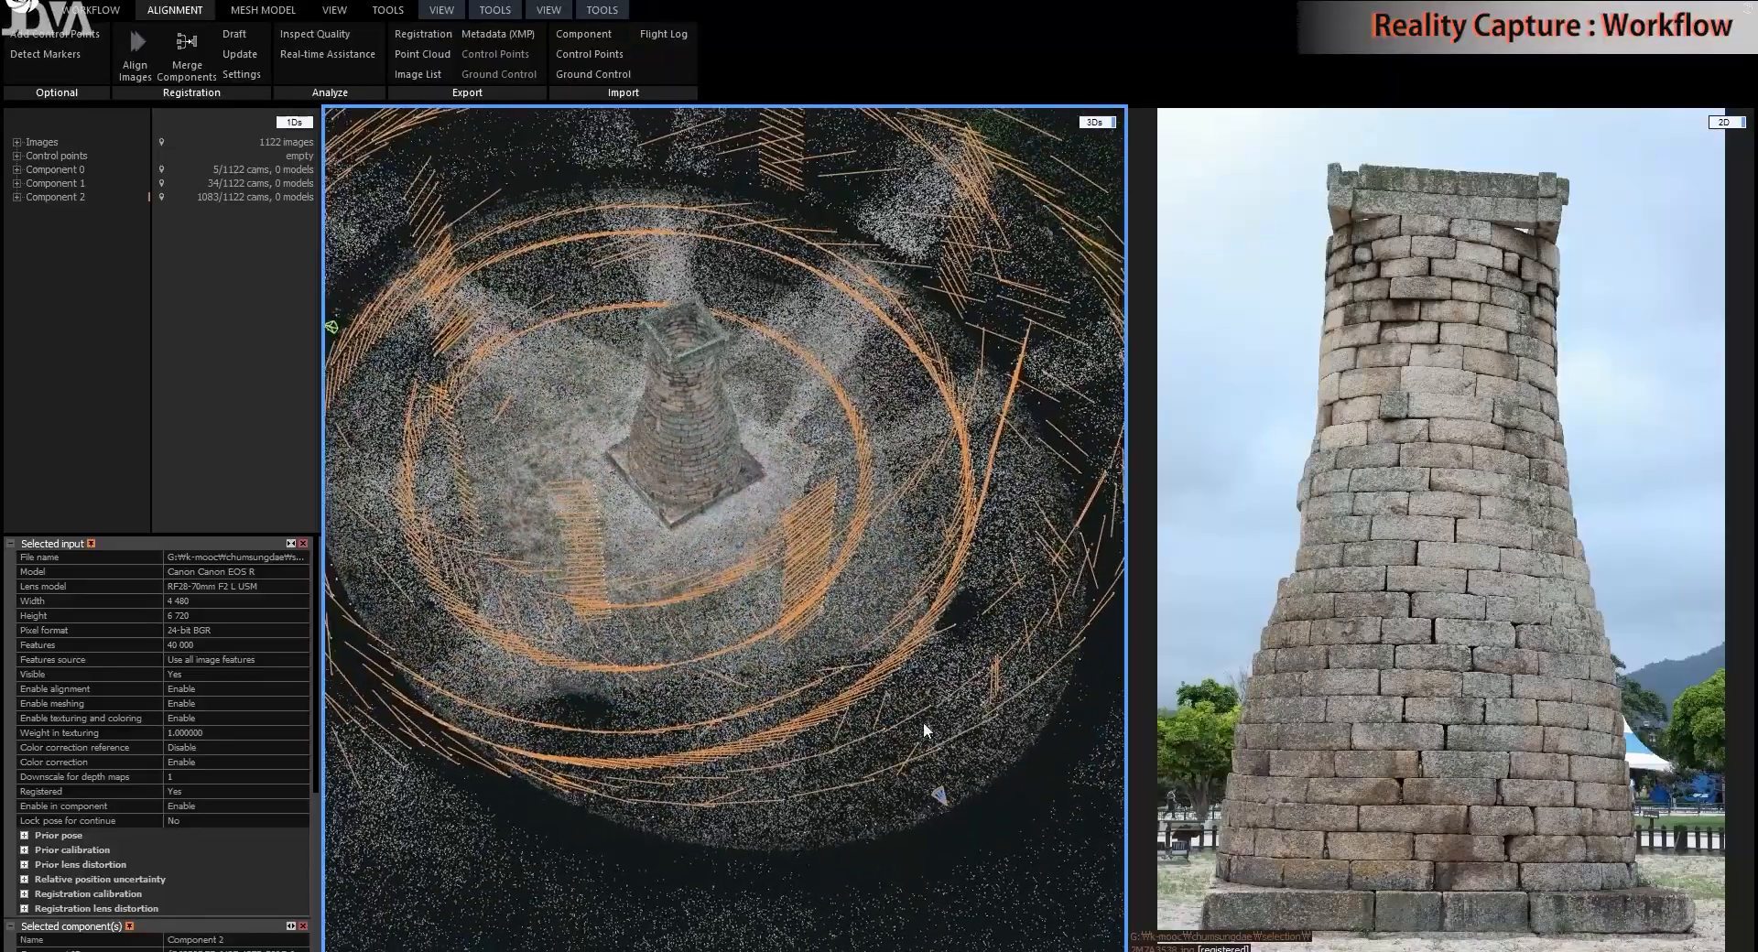
left_click(956, 624)
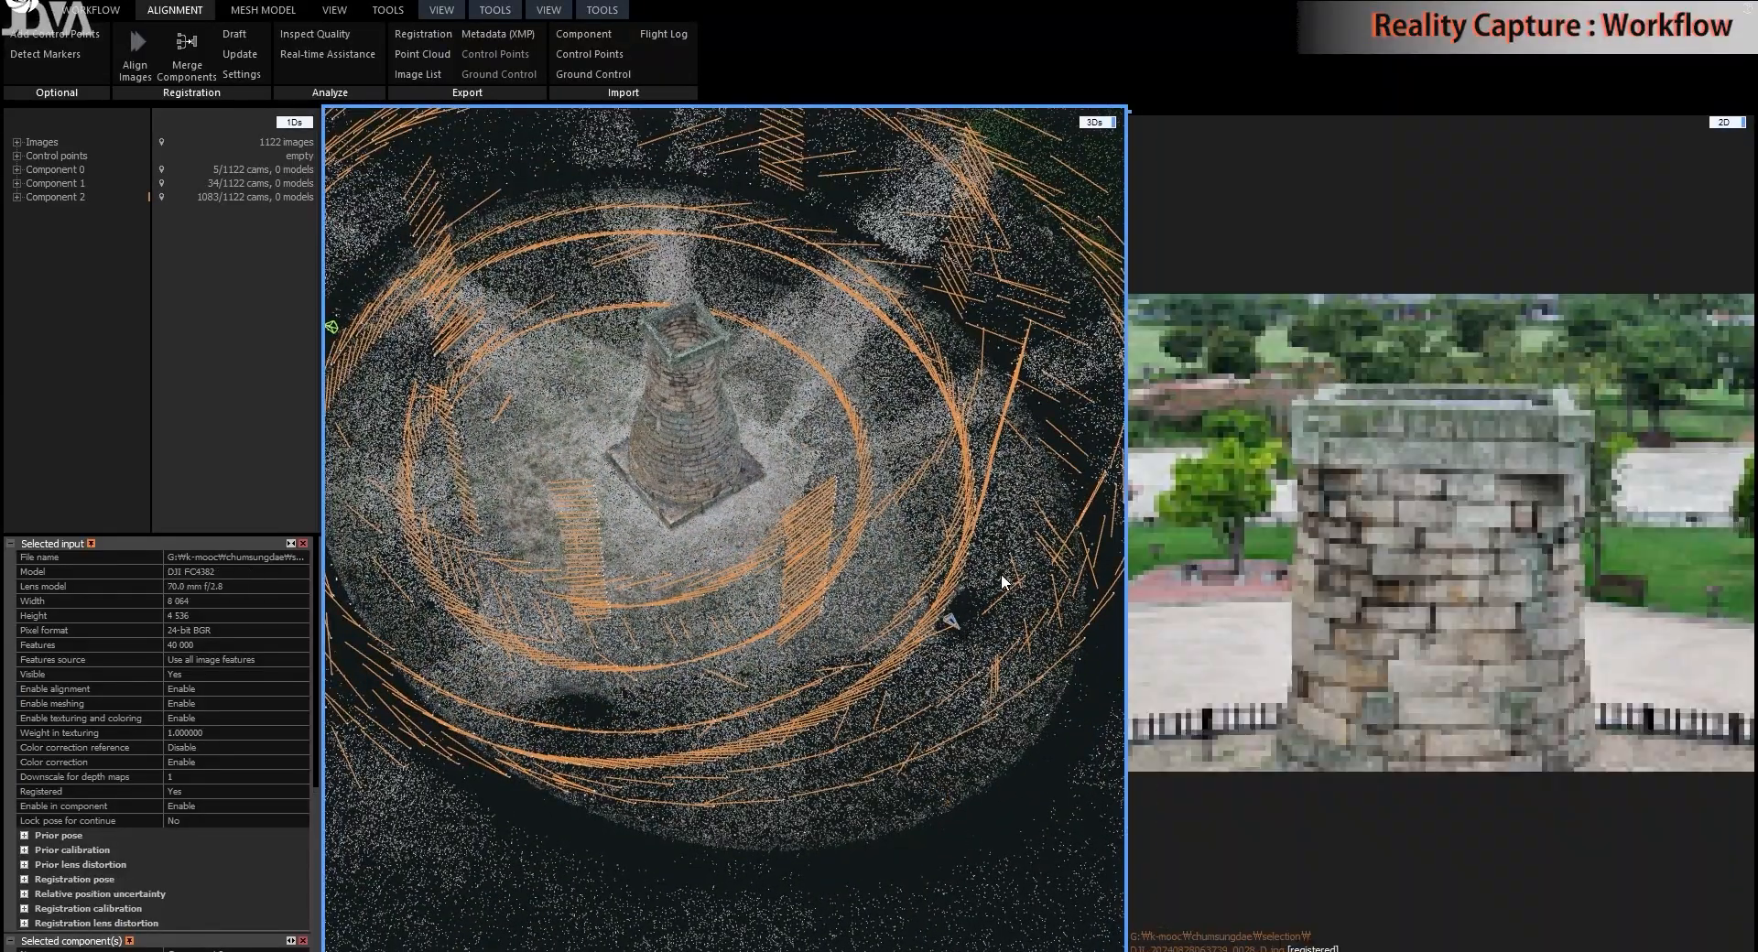
left_click(972, 498)
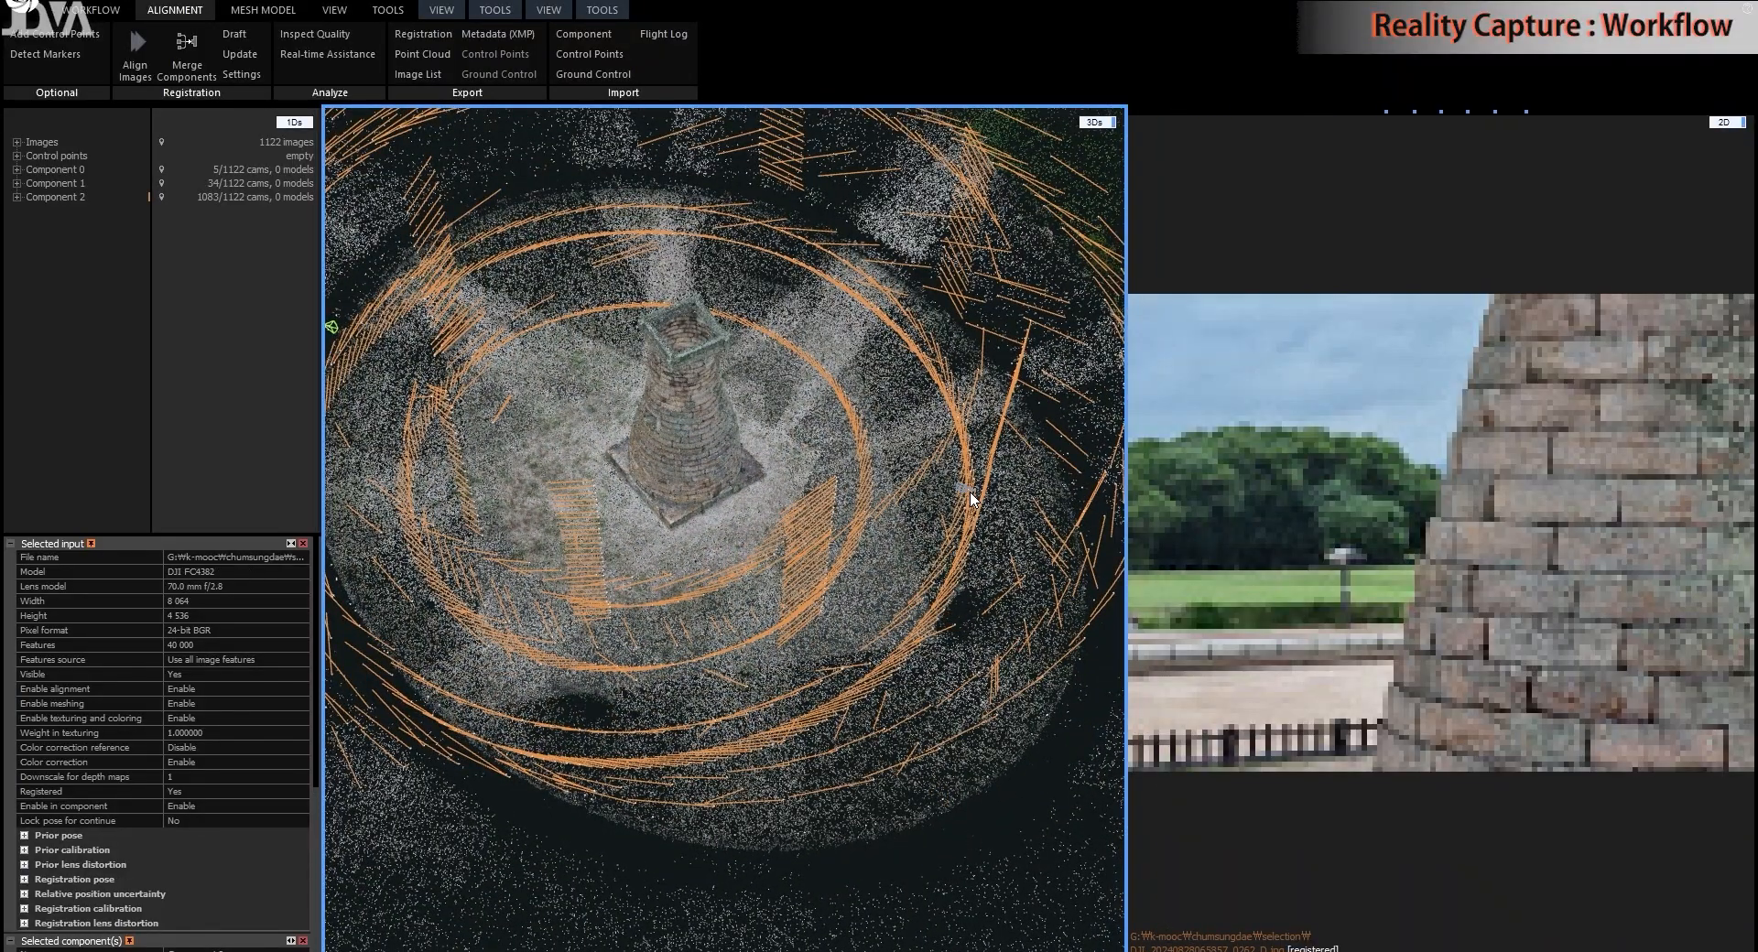
left_click(937, 341)
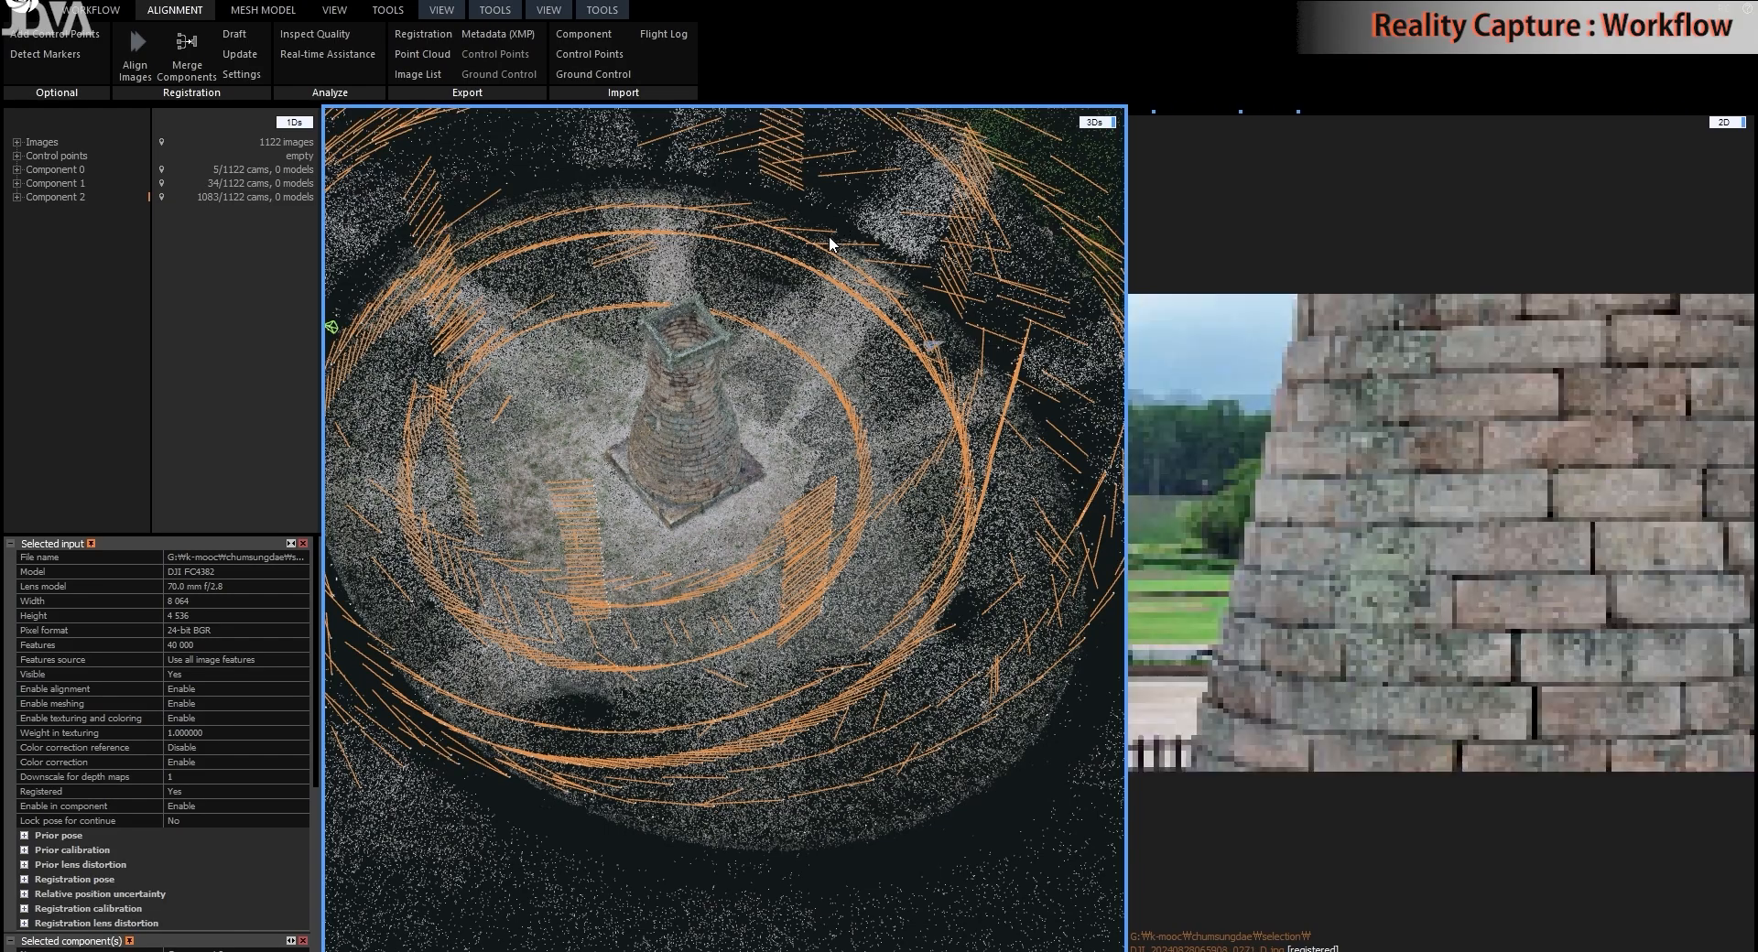
left_click(833, 261)
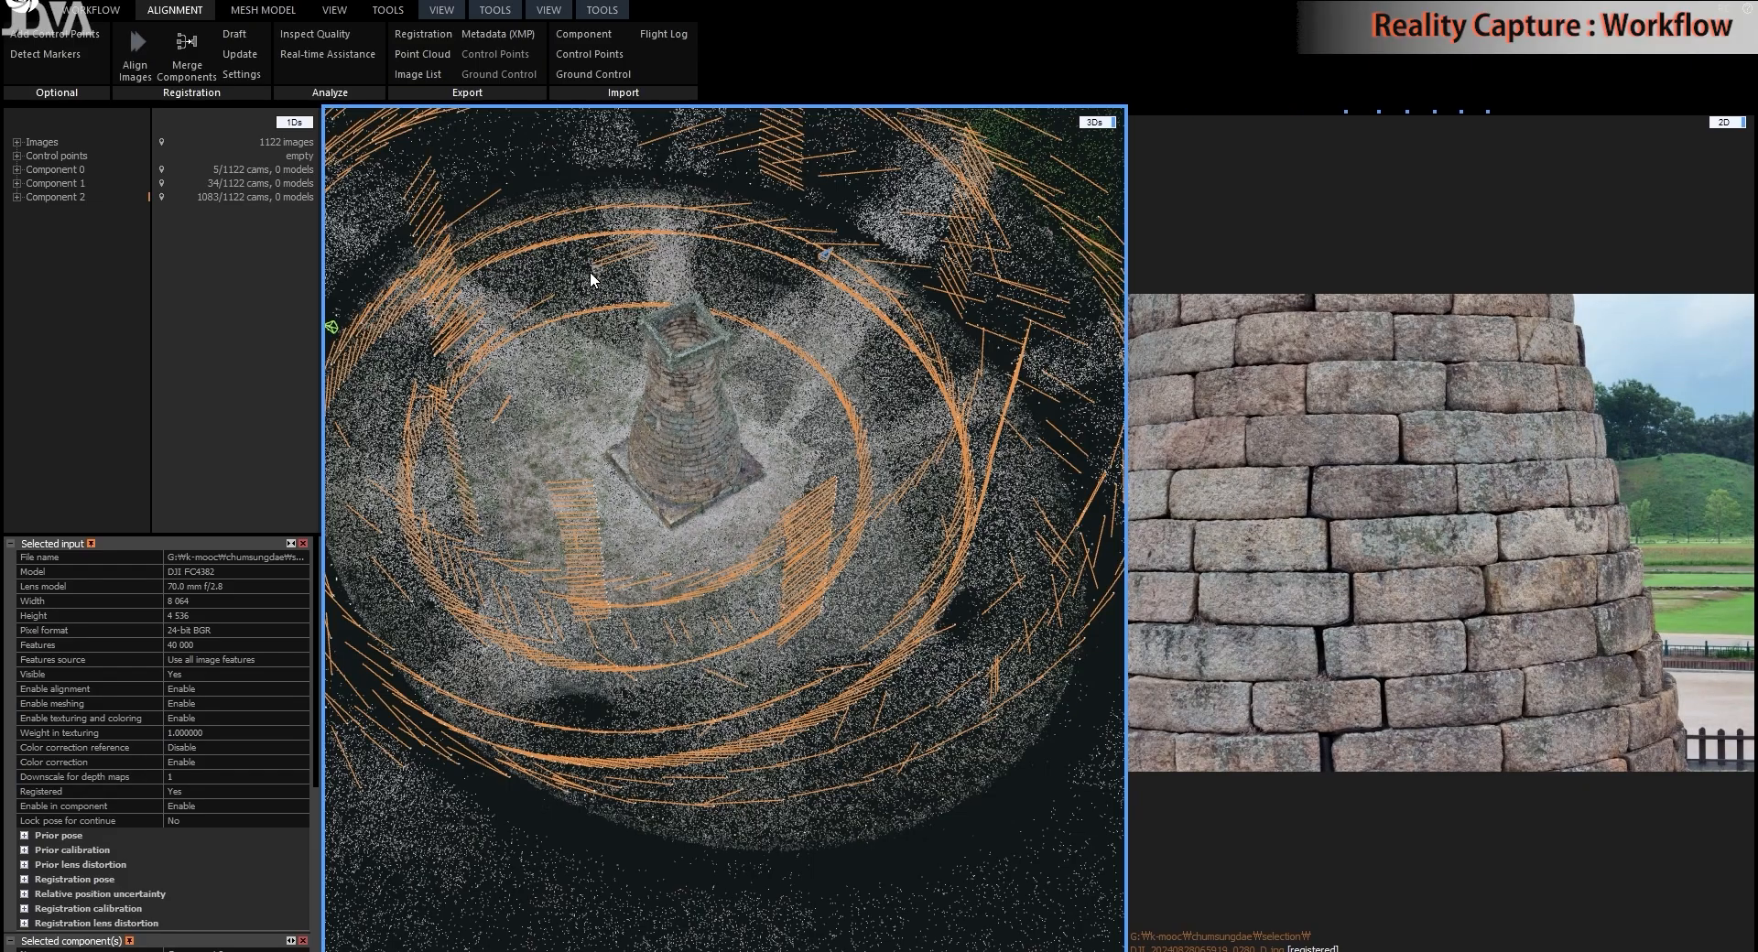
left_click_drag(589, 271, 853, 338)
- Check the registered camera poses of Component 2, compare them with the 3D scene, and collapse the pose list
left_click(16, 198)
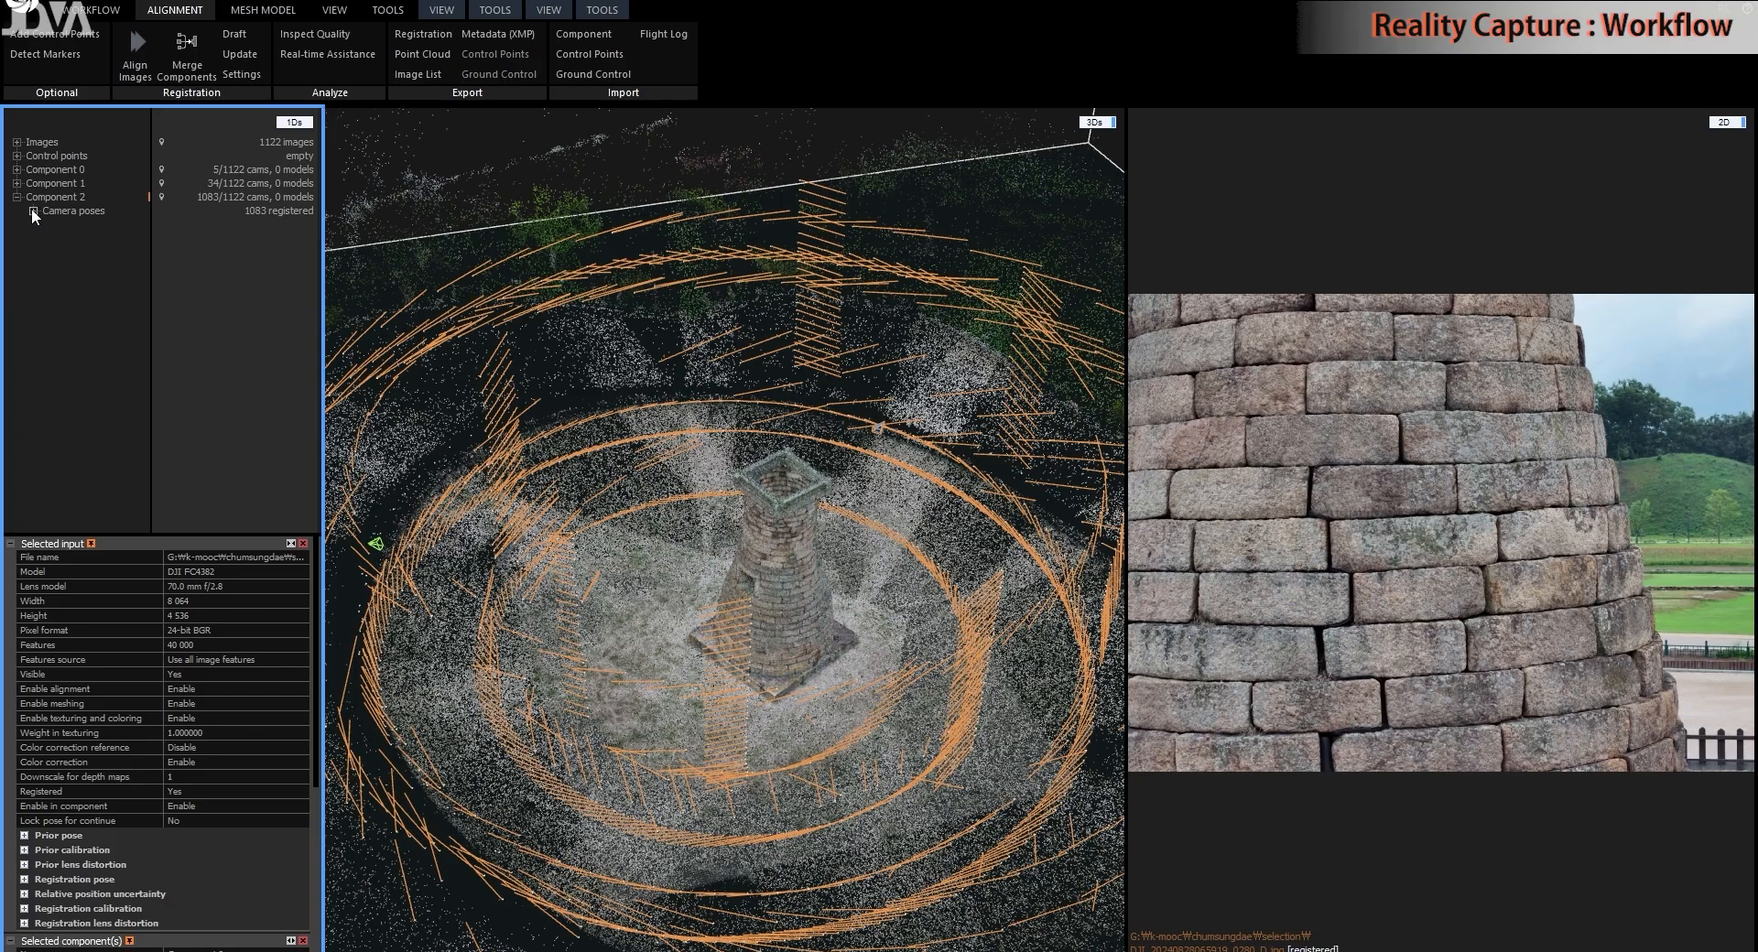
left_click(33, 211)
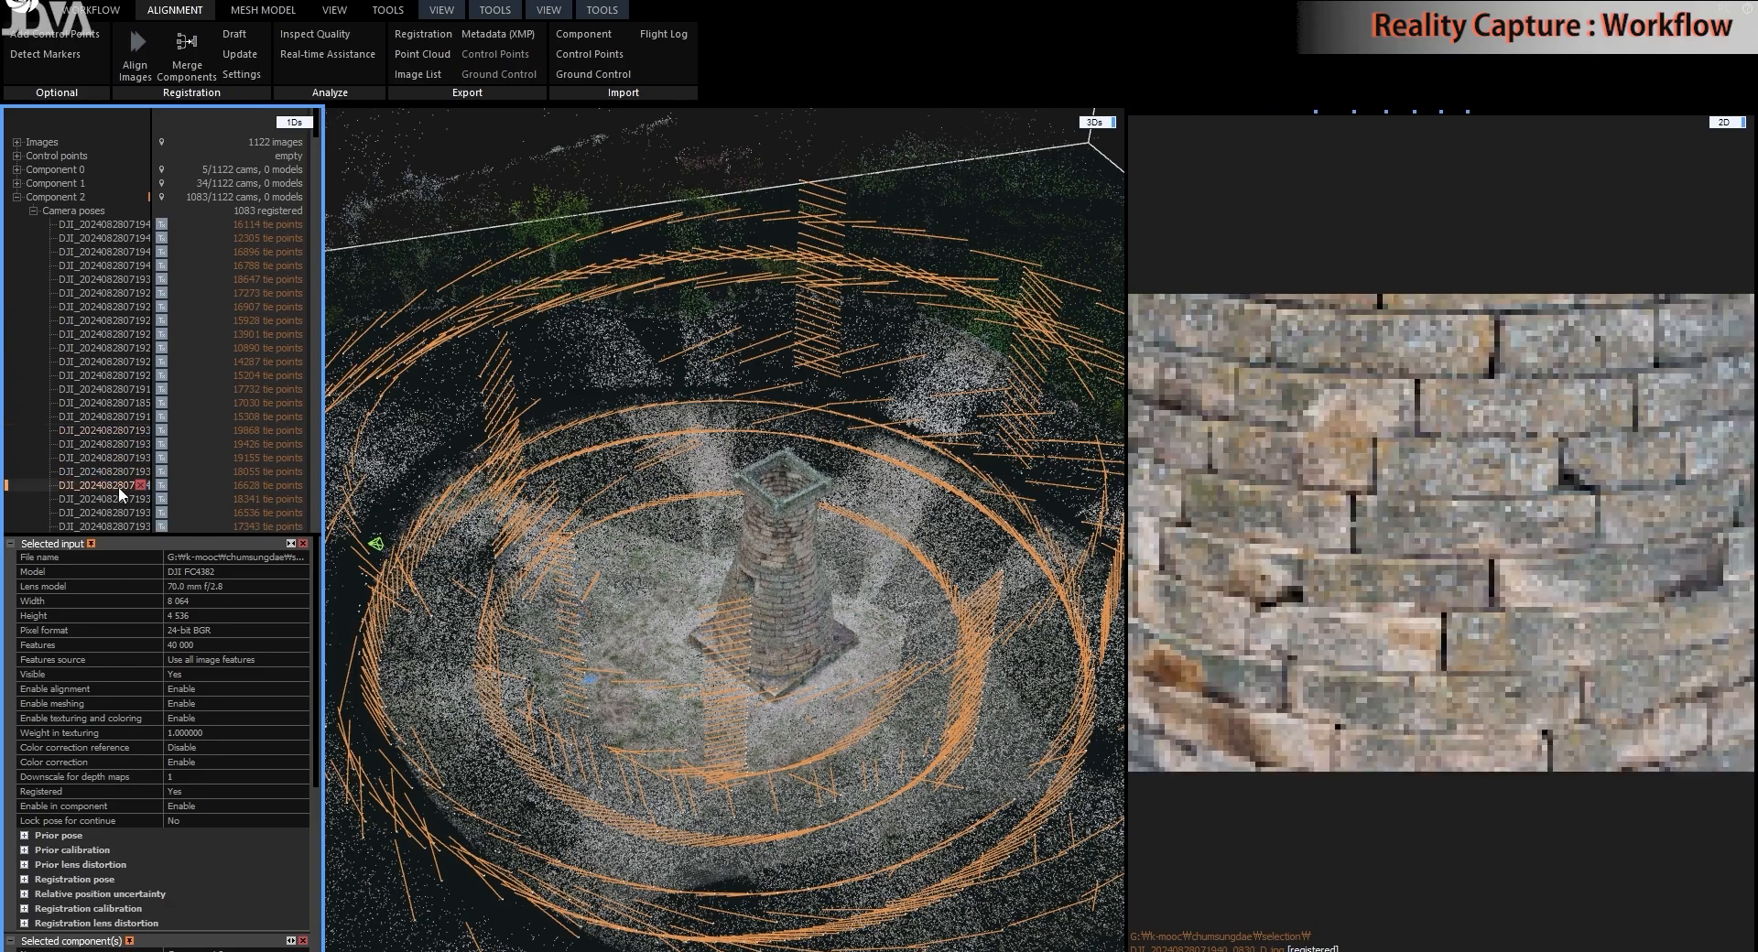
scroll(118, 486, "down", 5)
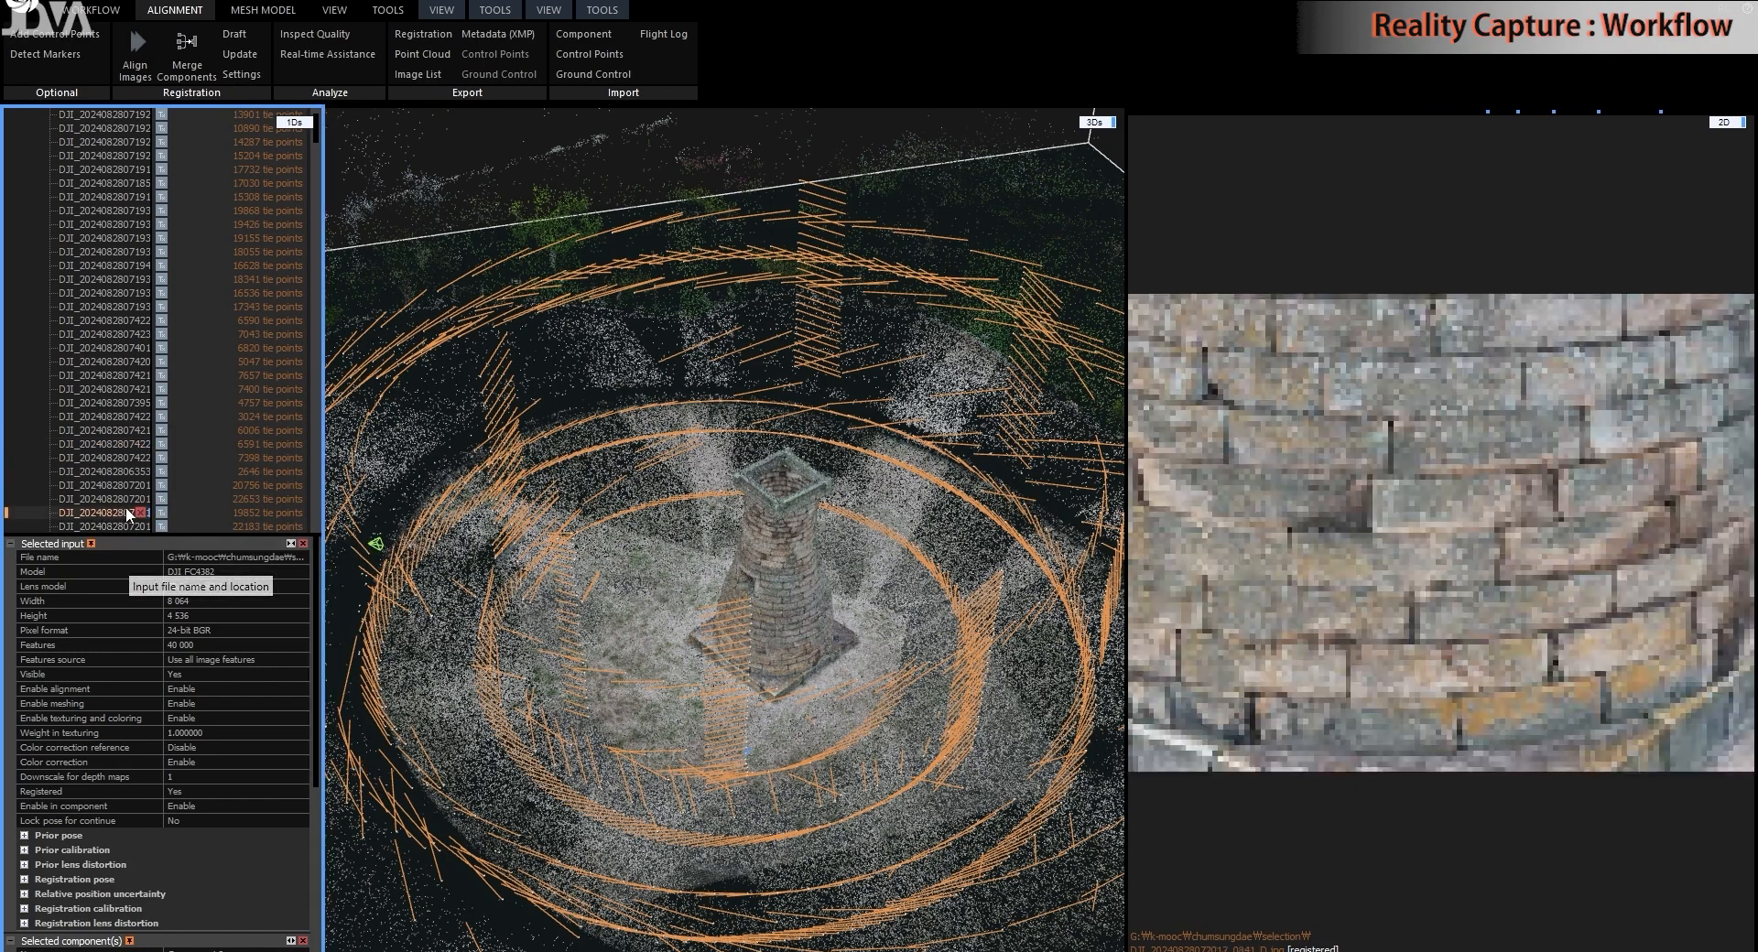
left_click_drag(800, 744, 945, 602)
left_click_drag(932, 653, 770, 667)
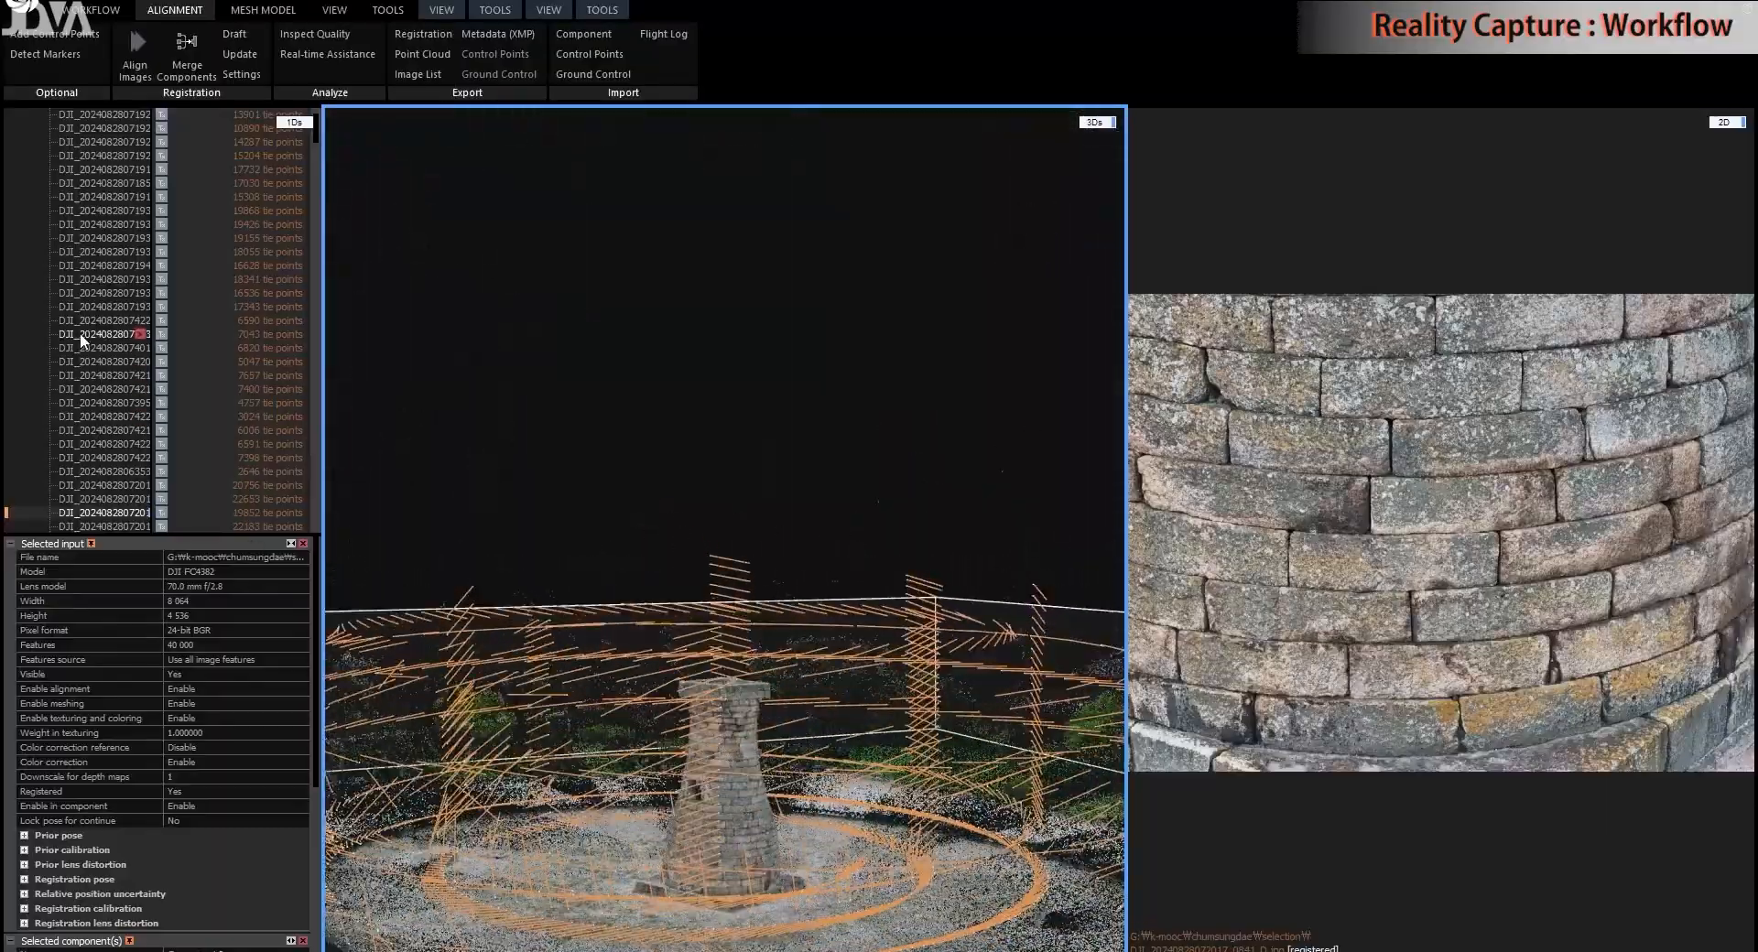
scroll(81, 334, "up", 5)
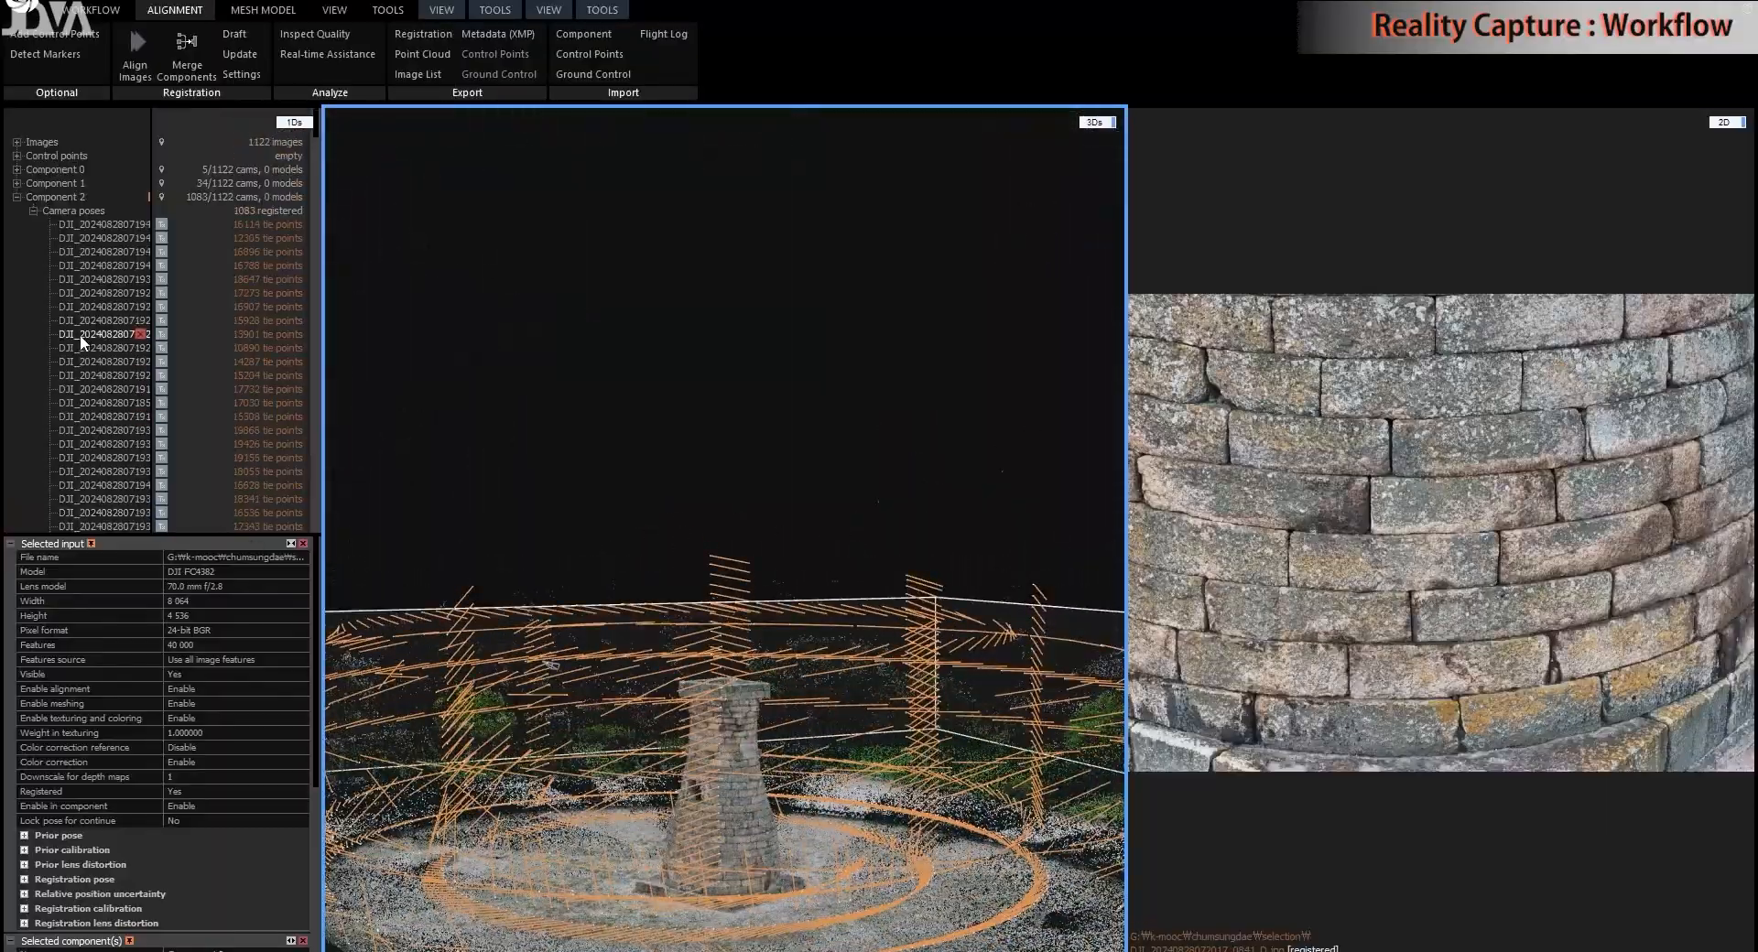
left_click(33, 210)
- Show Component 1 again and inspect its tower-top points and cameras in the 3D scene
left_click(52, 183)
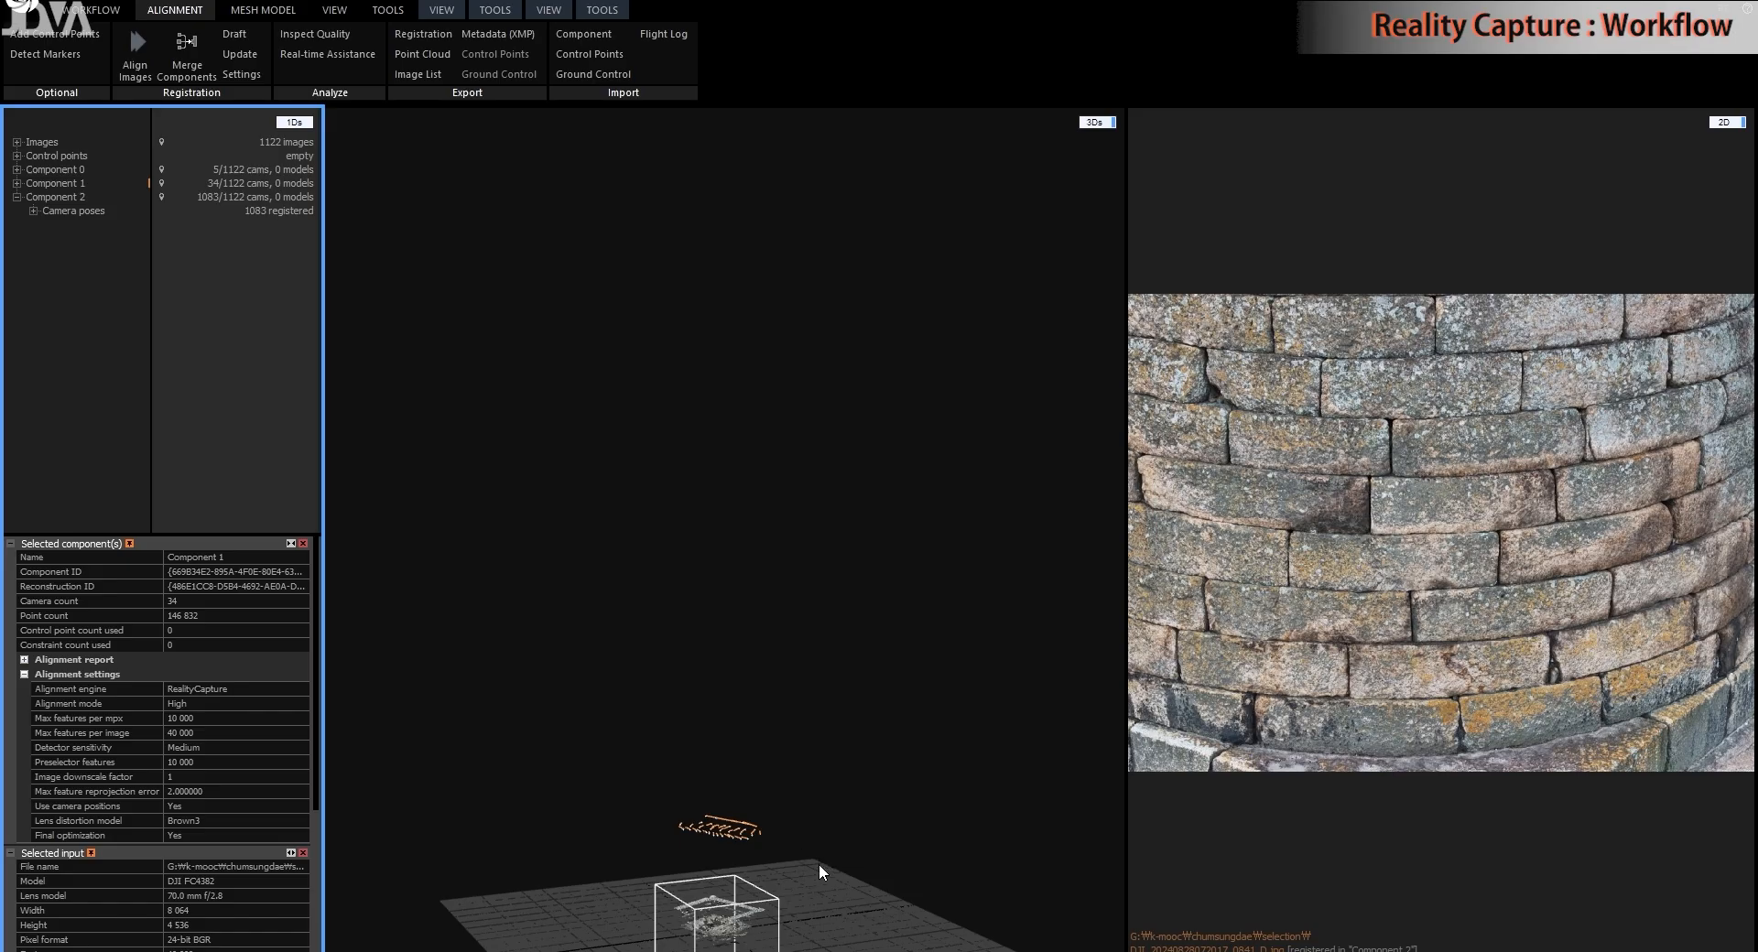
left_click_drag(817, 863, 725, 502)
left_click_drag(799, 758, 817, 670)
left_click_drag(887, 596, 846, 597)
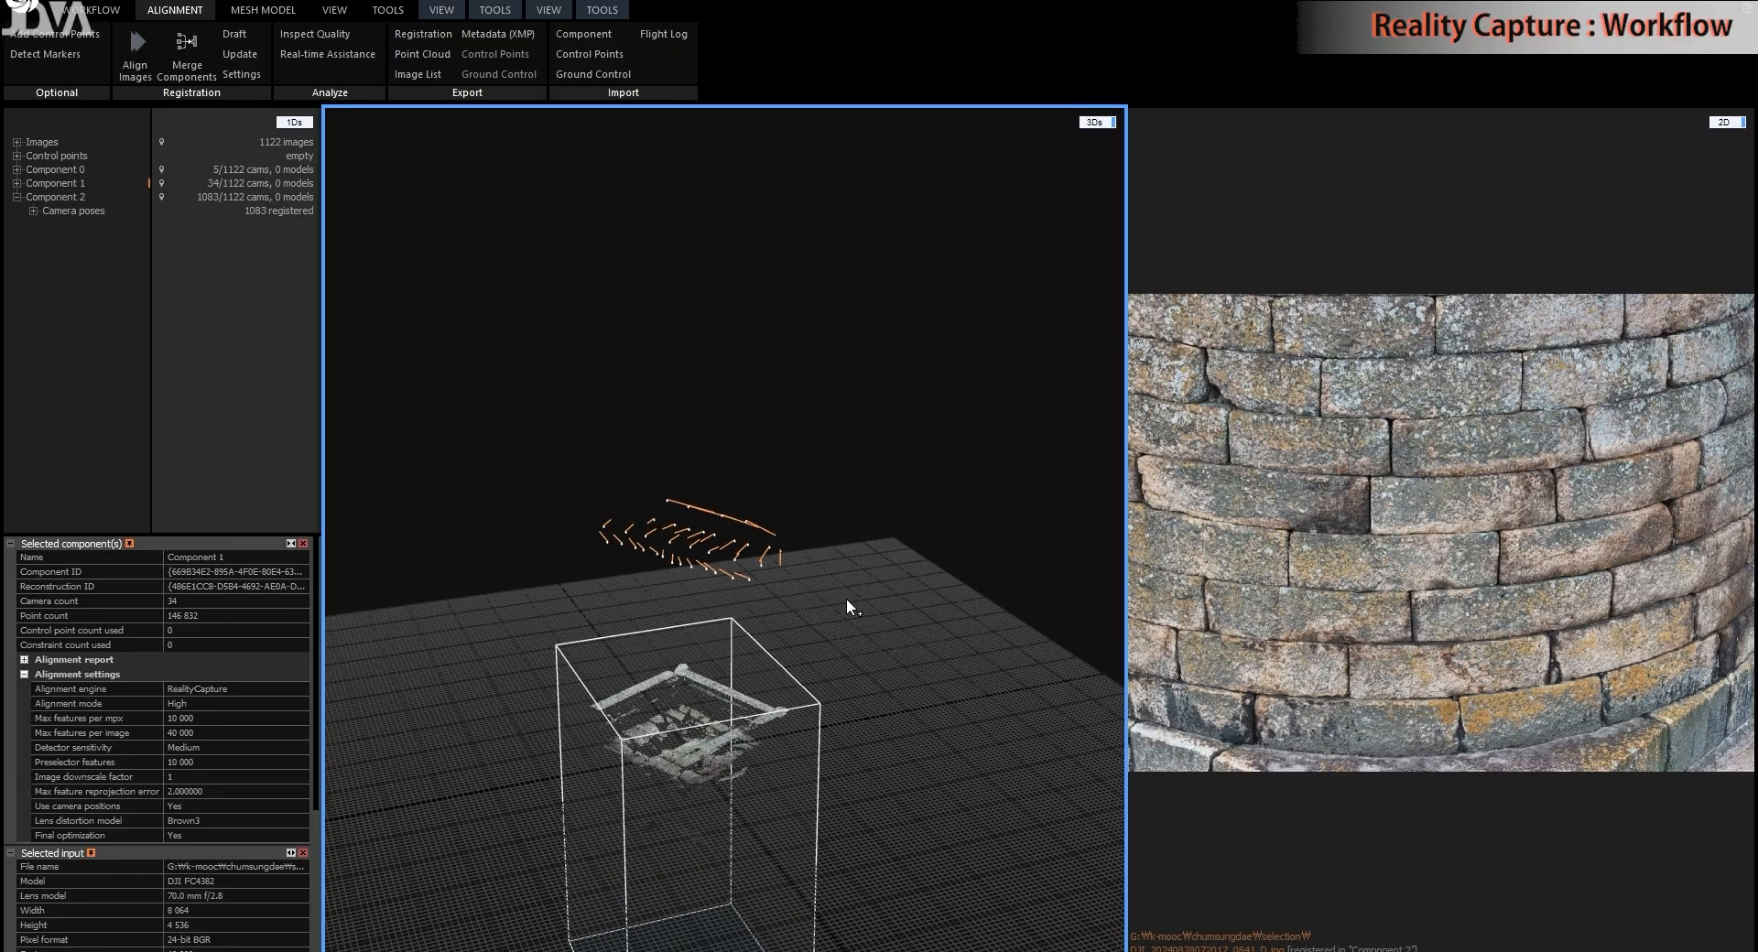
- Select all cameras of Component 1 and preview the source photos of individual cameras above the tower top
key("ctrl+a")
scroll(753, 588, "up", 1)
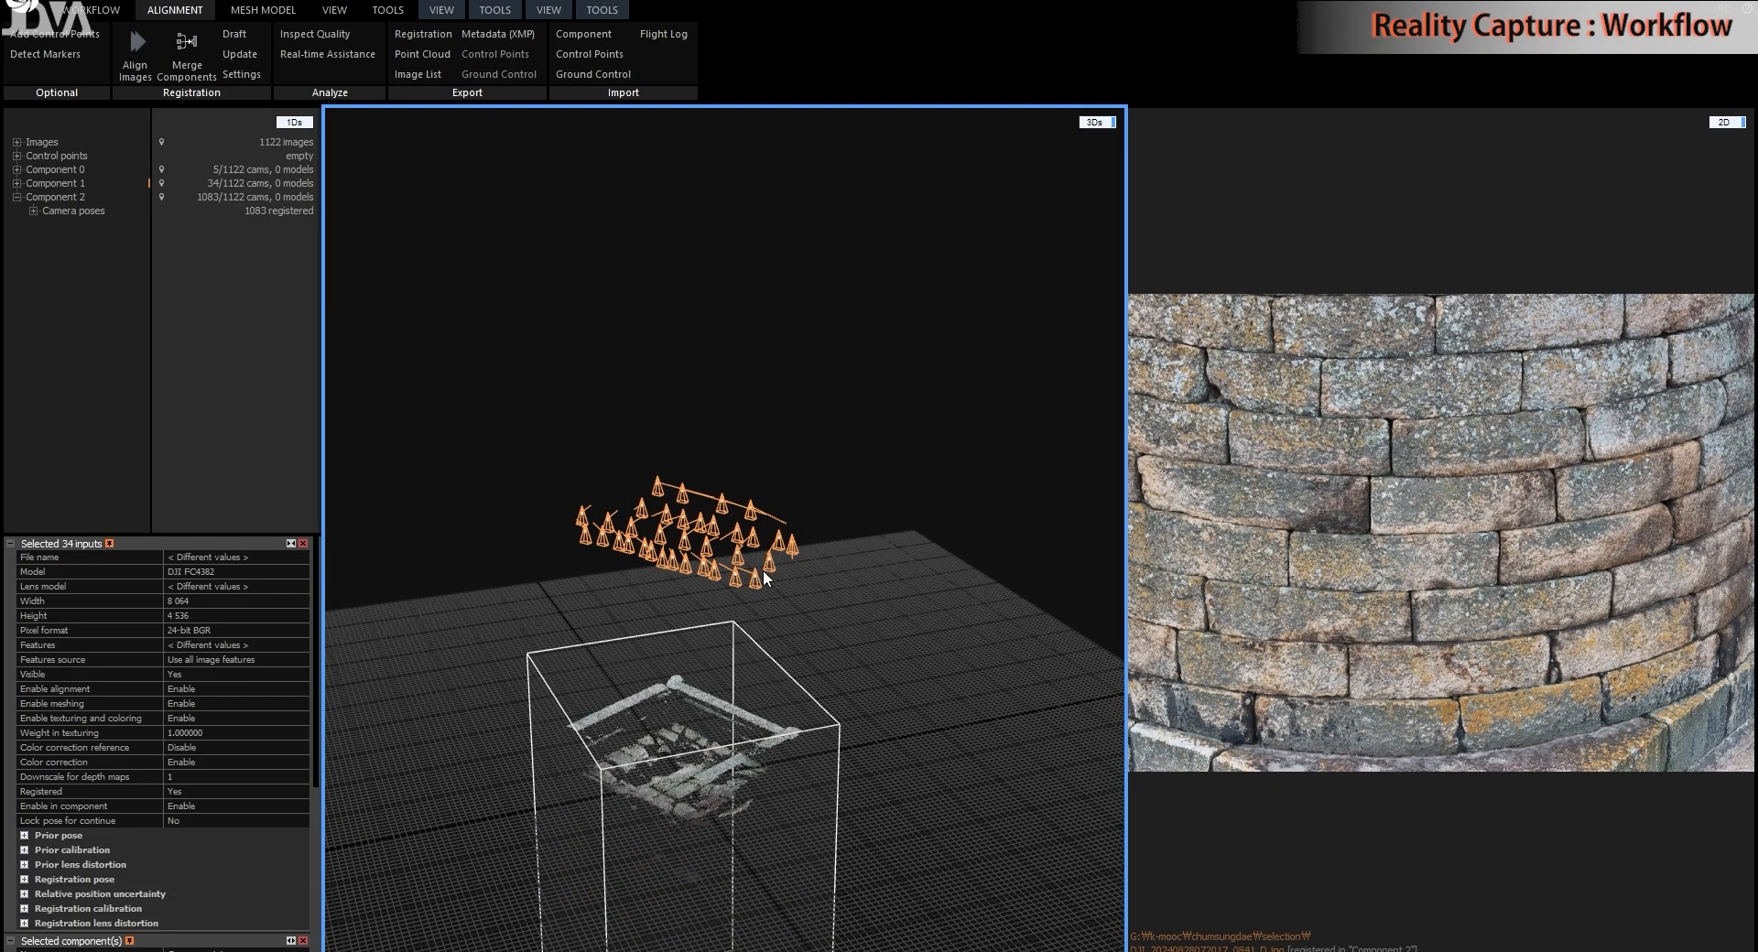
left_click(771, 558)
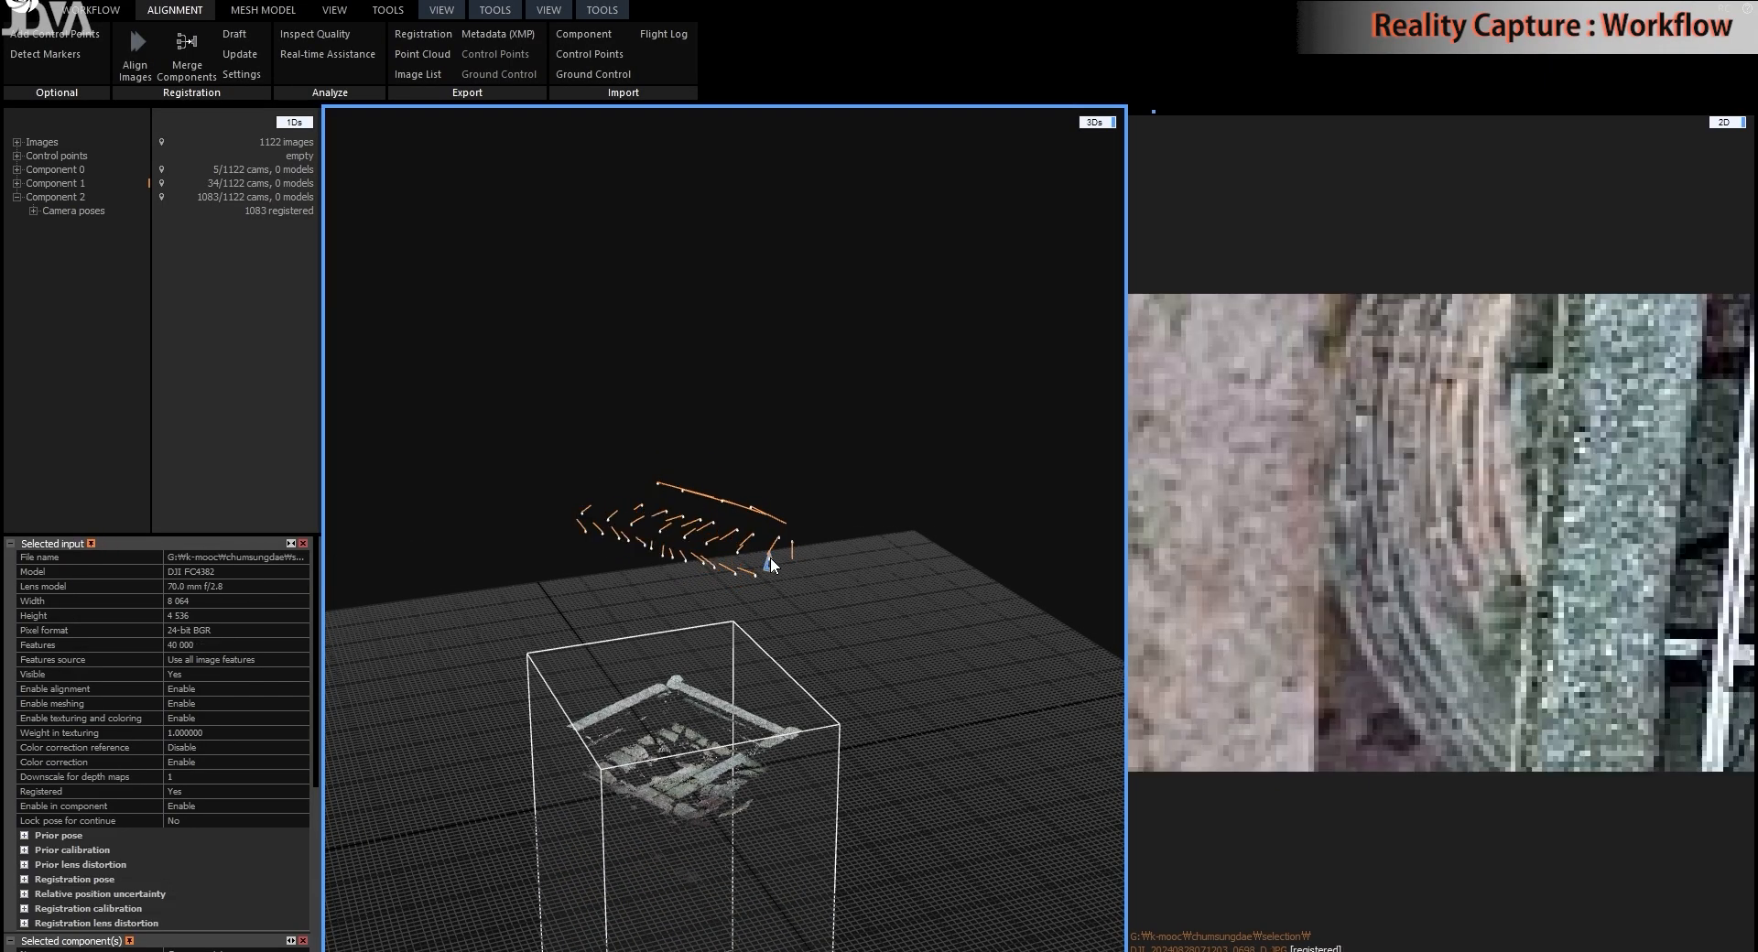
left_click(714, 526)
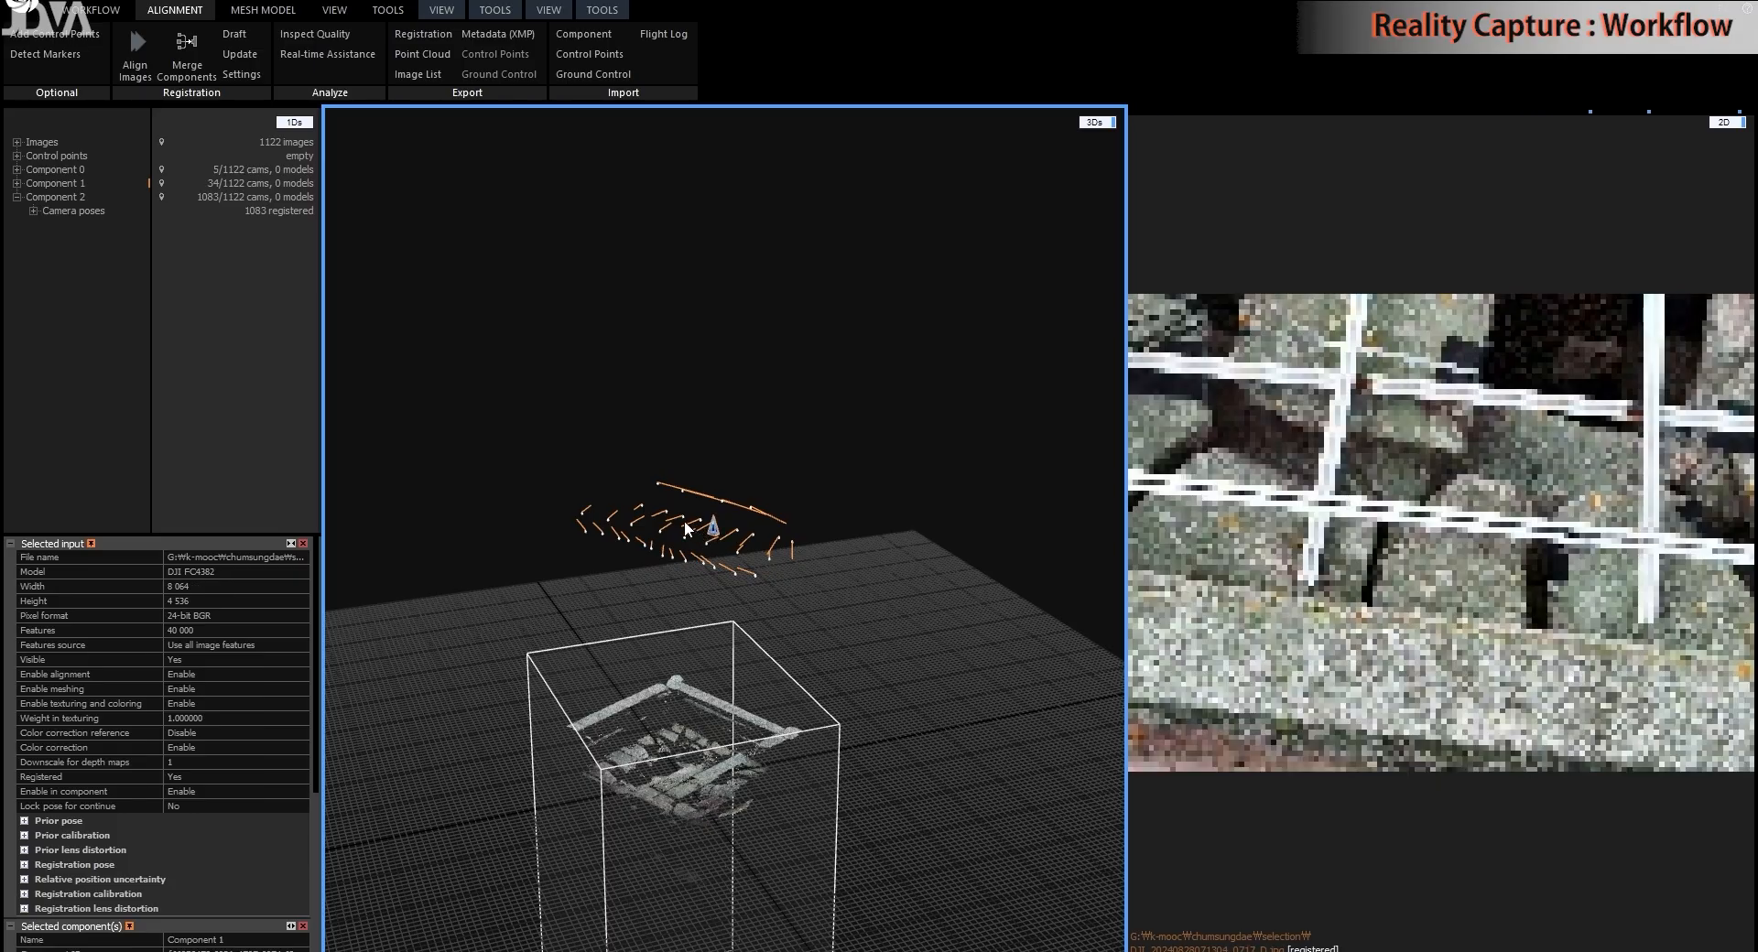
left_click(683, 518)
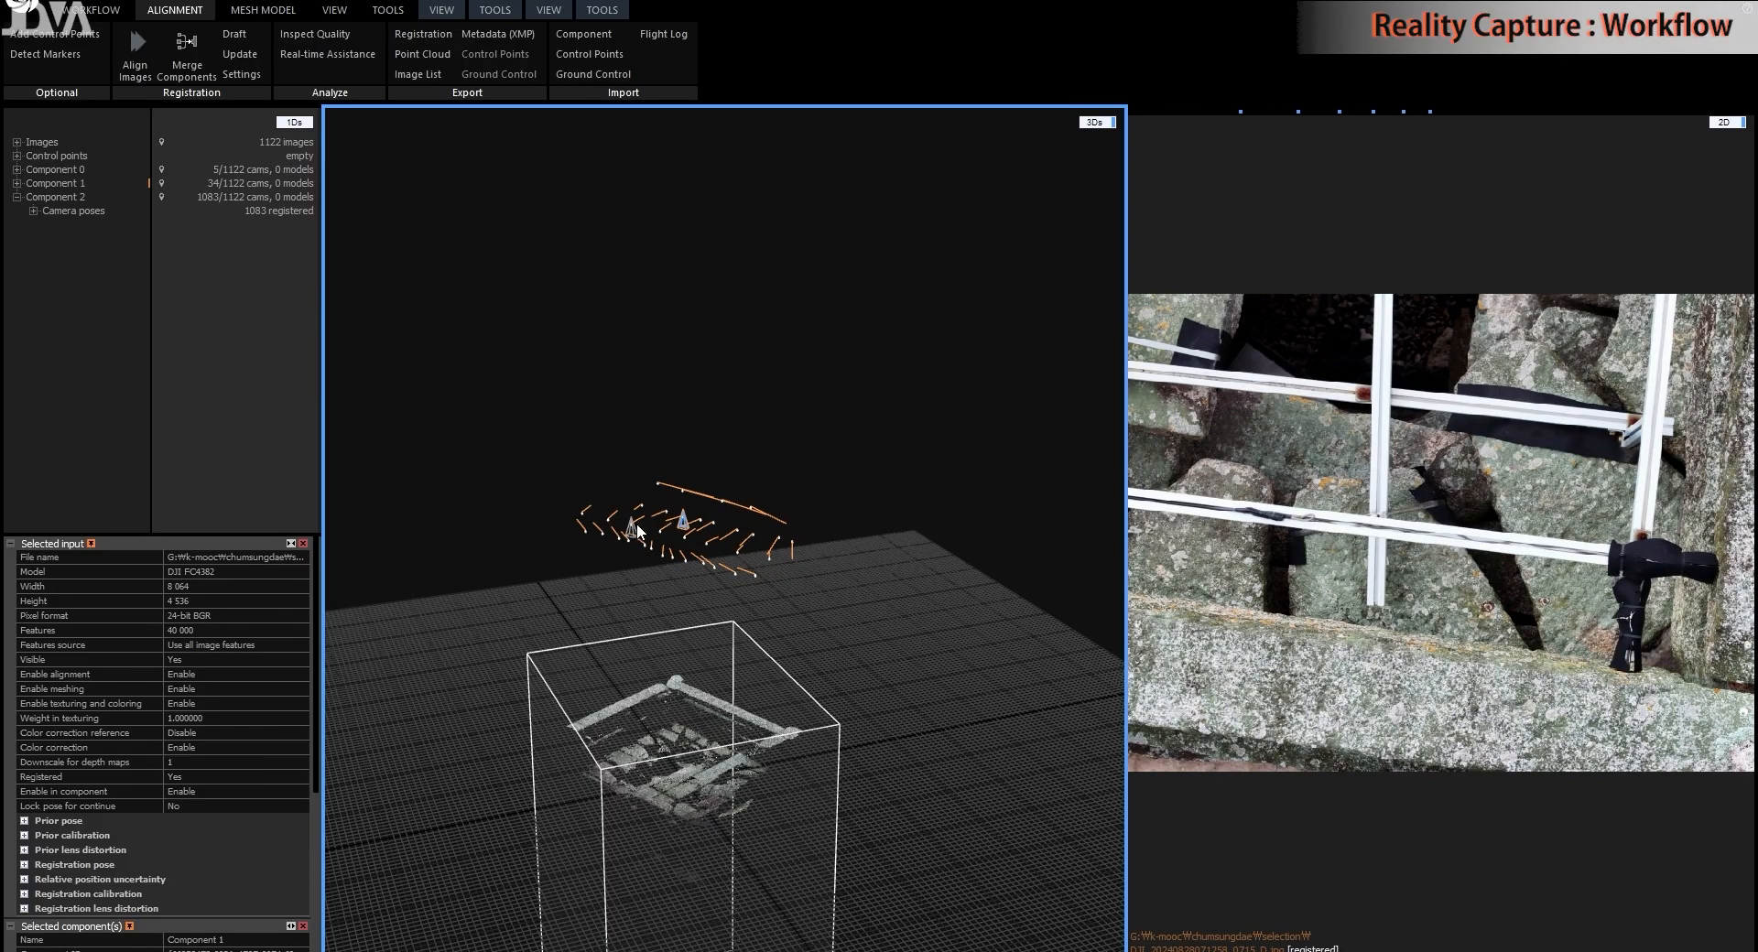
left_click(634, 527)
left_click(749, 508)
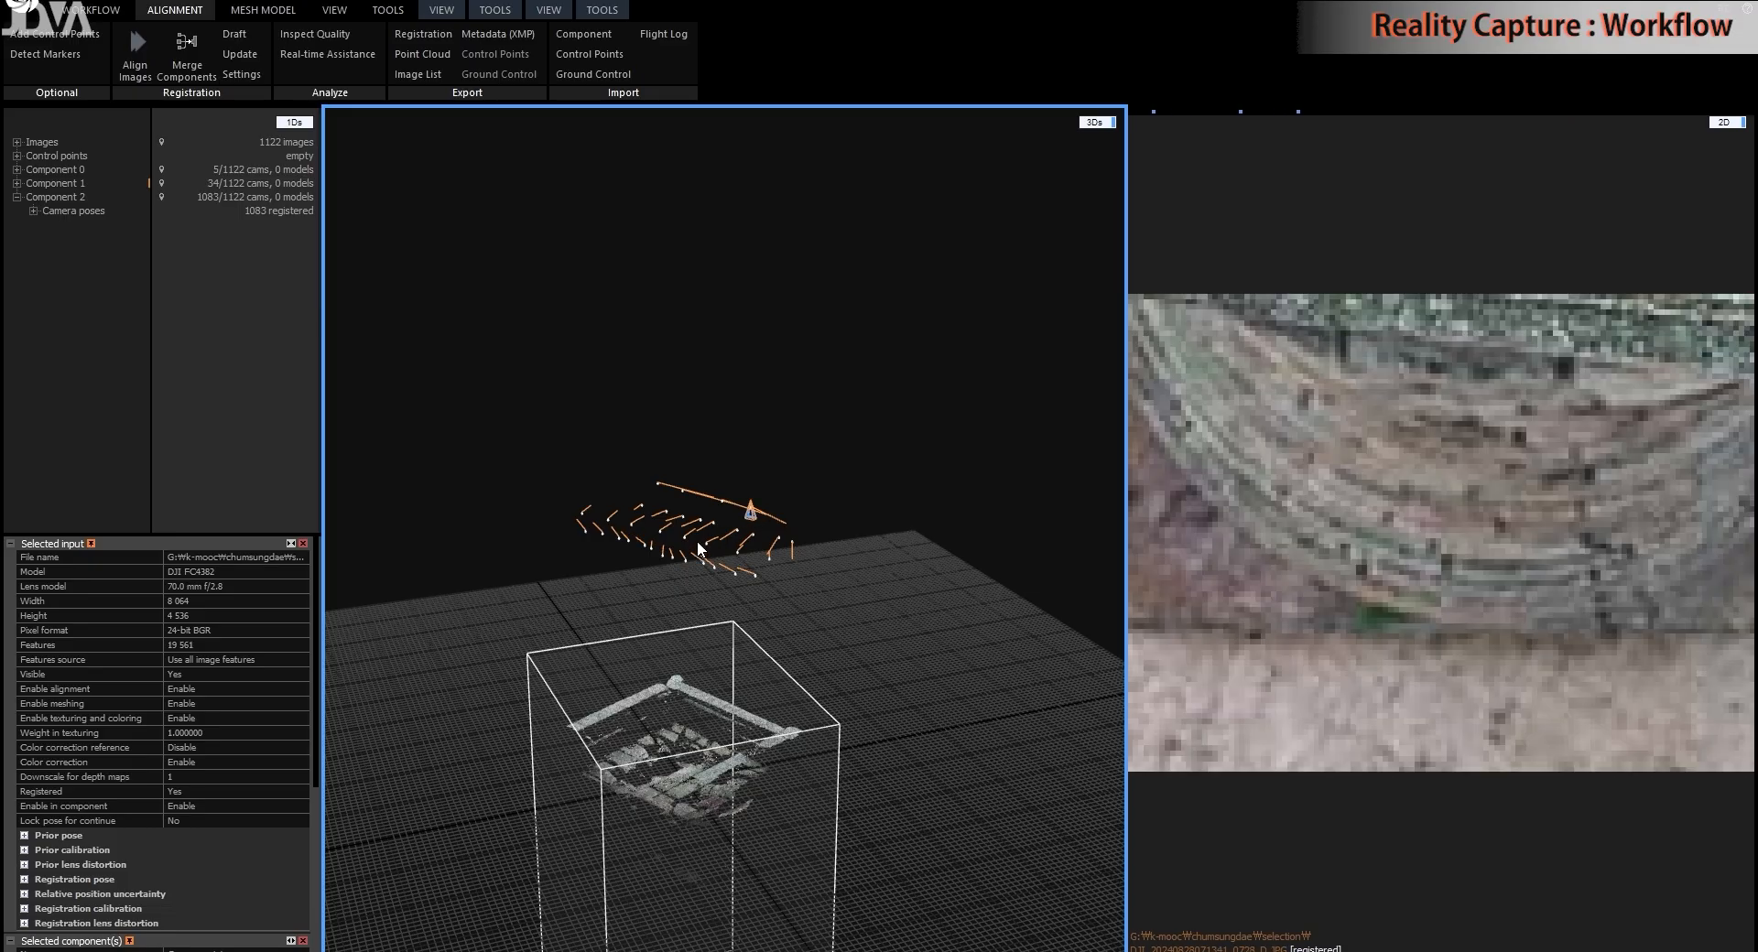
left_click(707, 546)
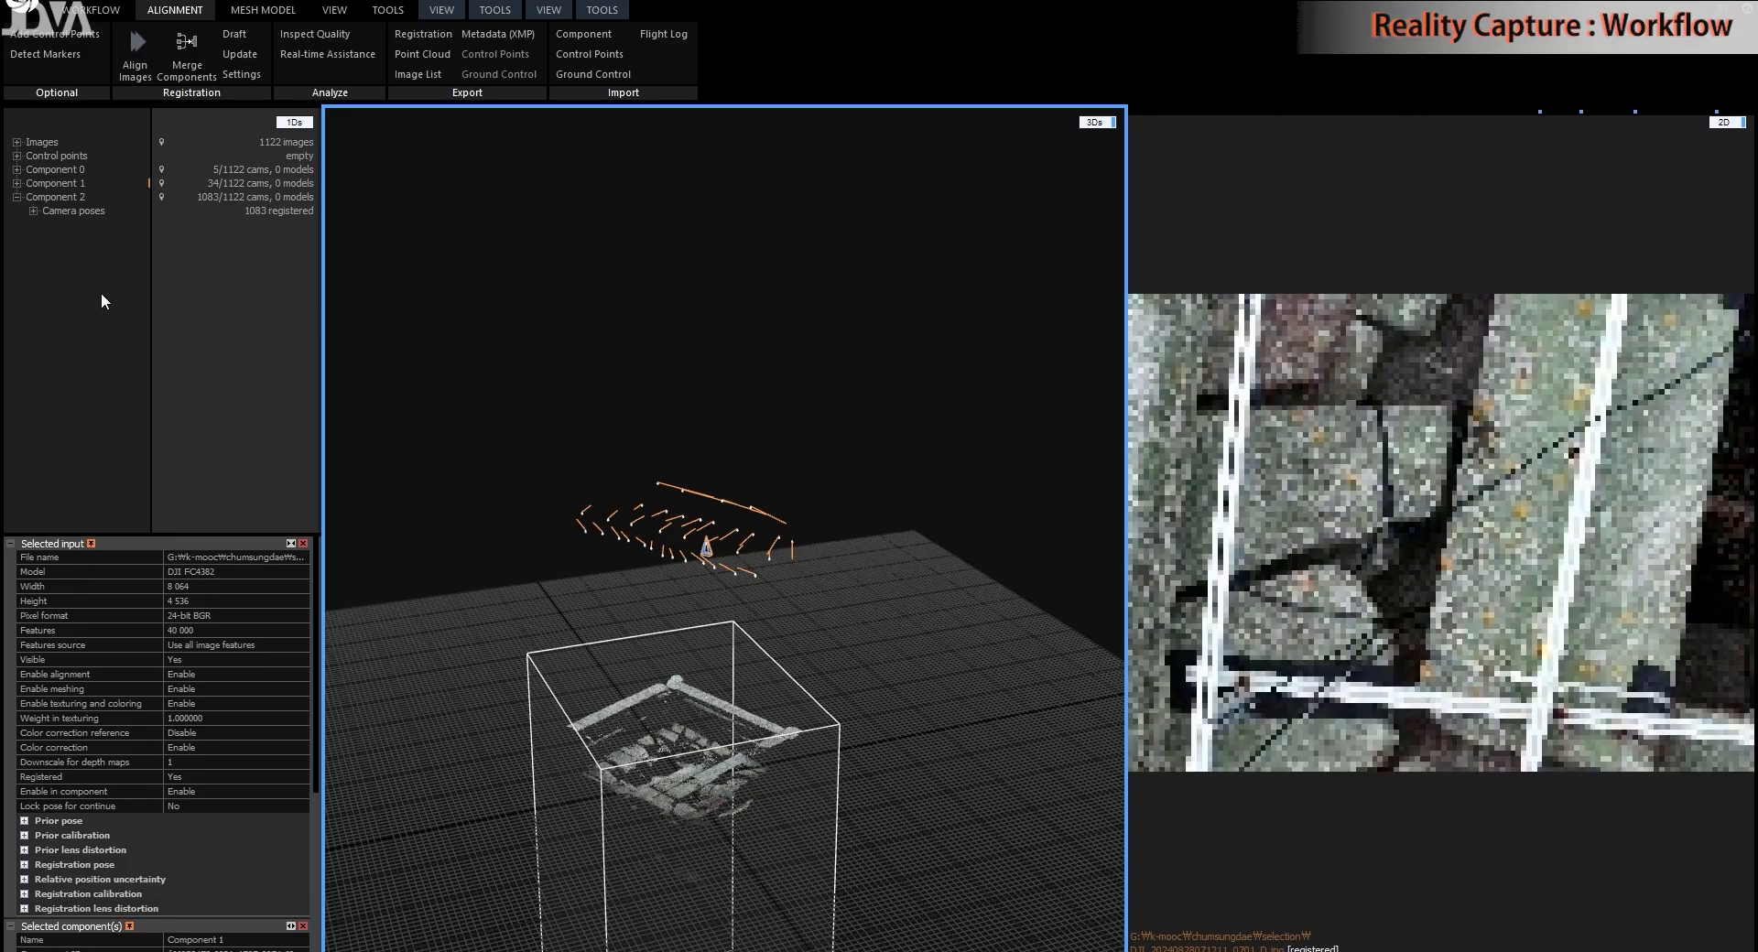
- Show Component 2 and inspect its camera rings and the tower's point cloud from the side and from above
left_click(70, 210)
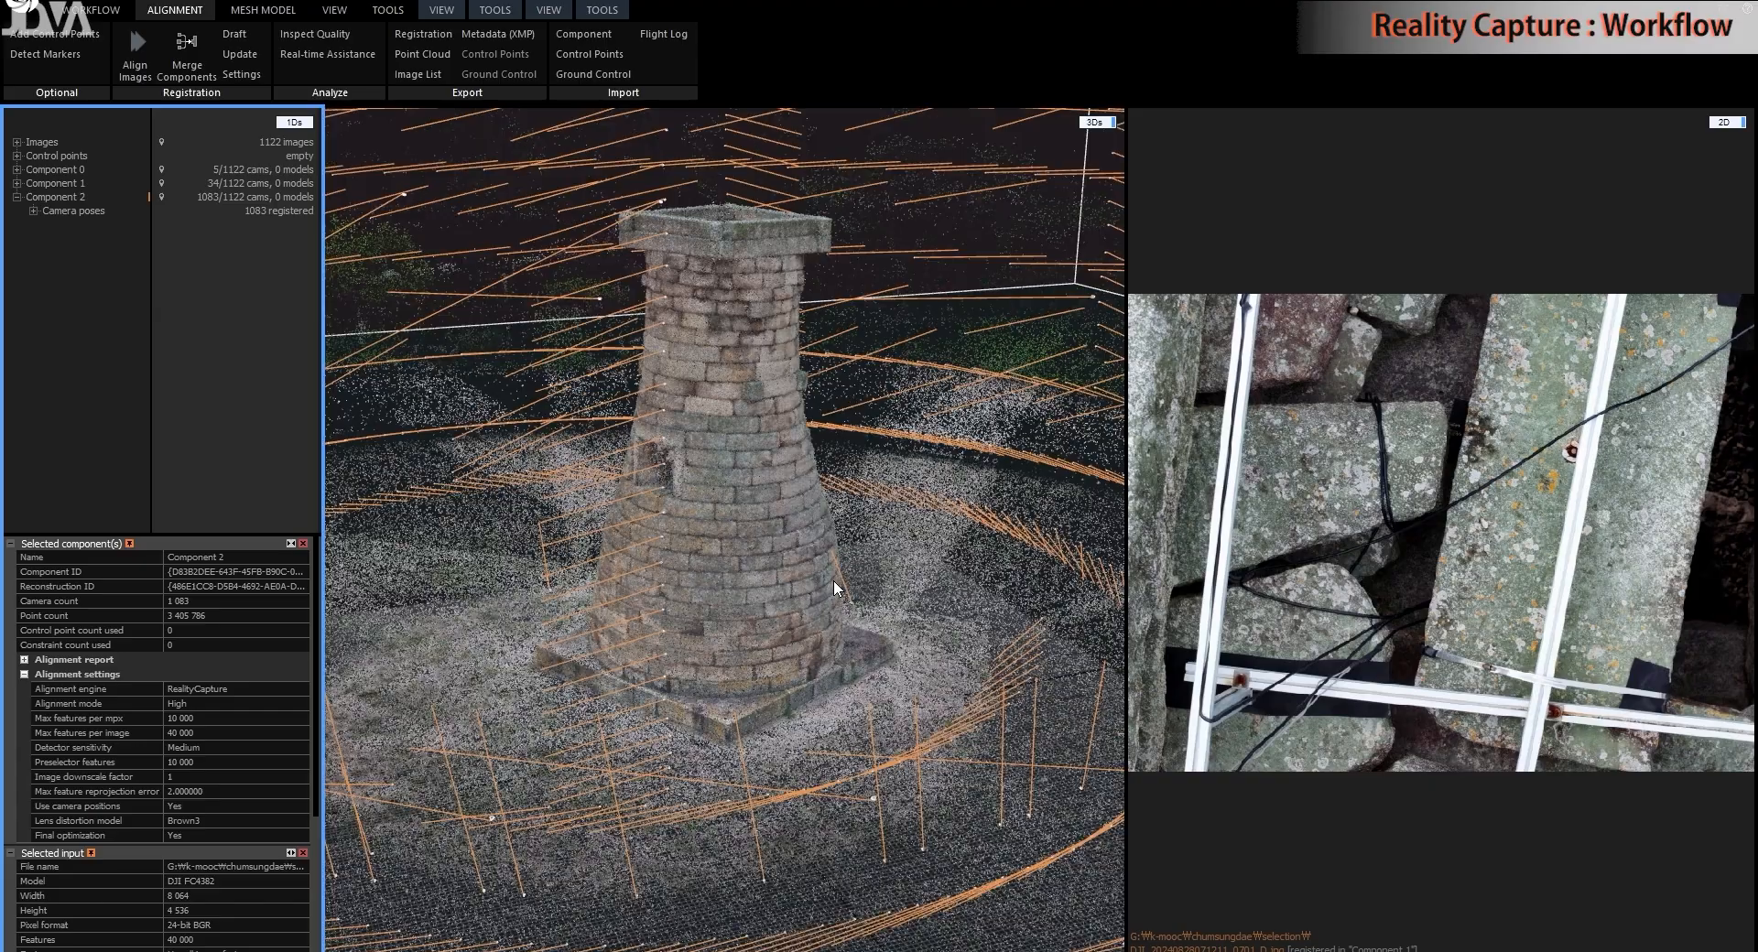
left_click_drag(835, 589, 809, 758)
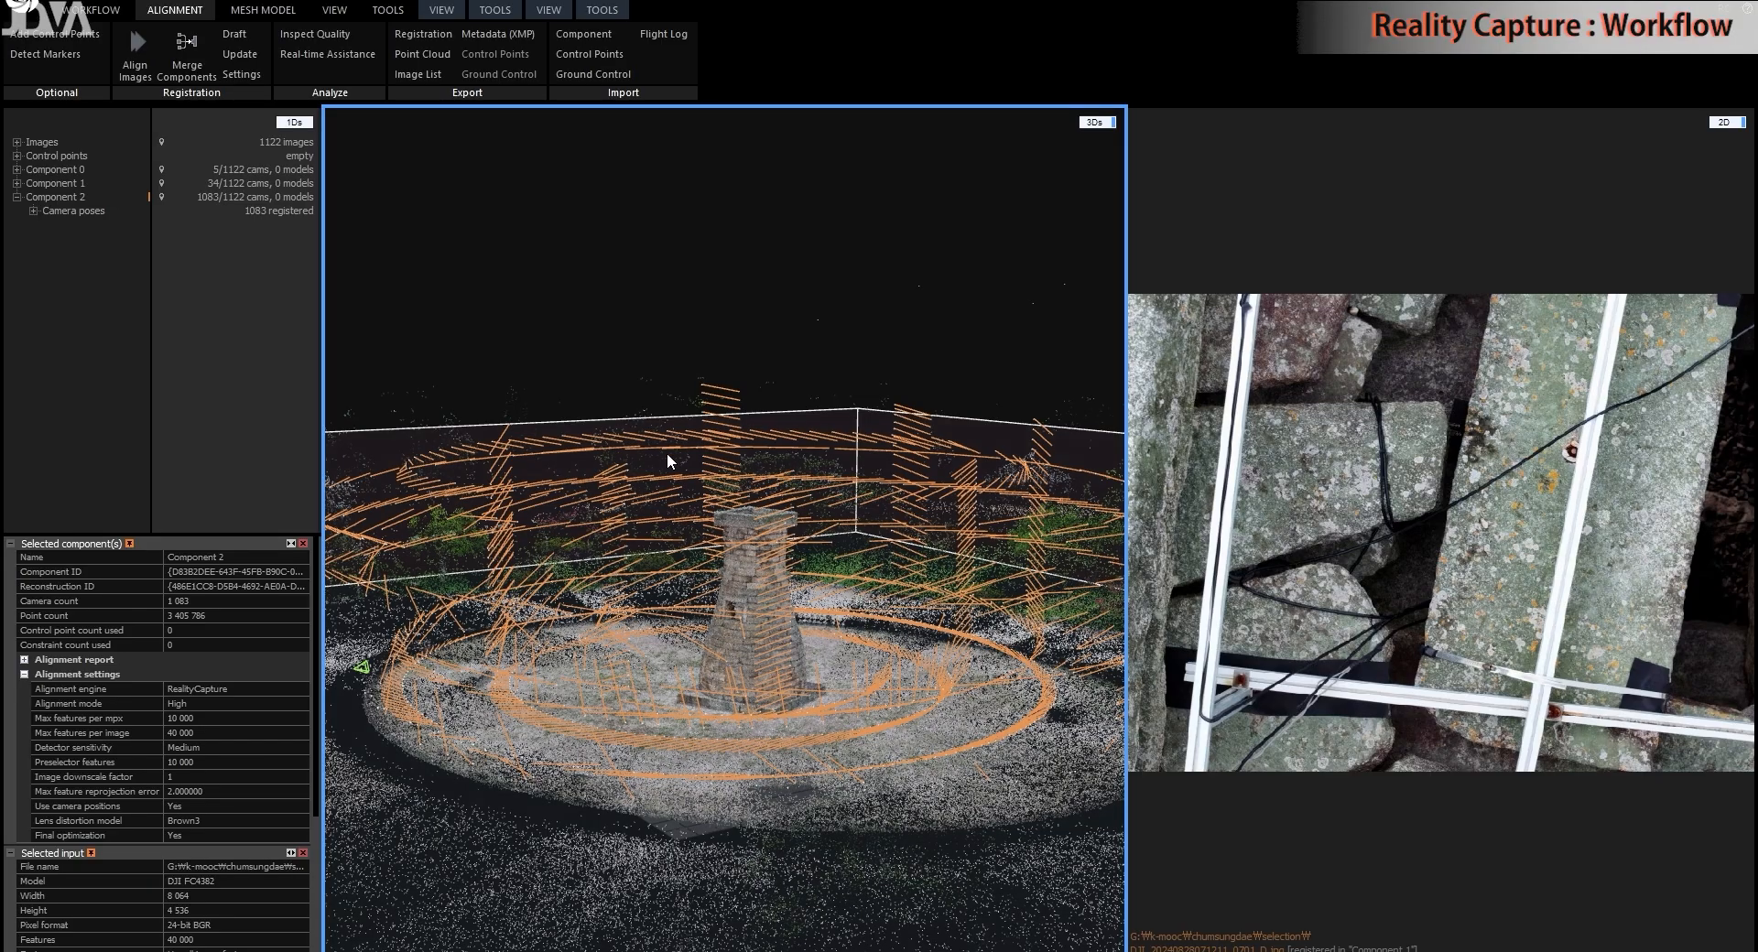
left_click_drag(930, 578, 981, 574)
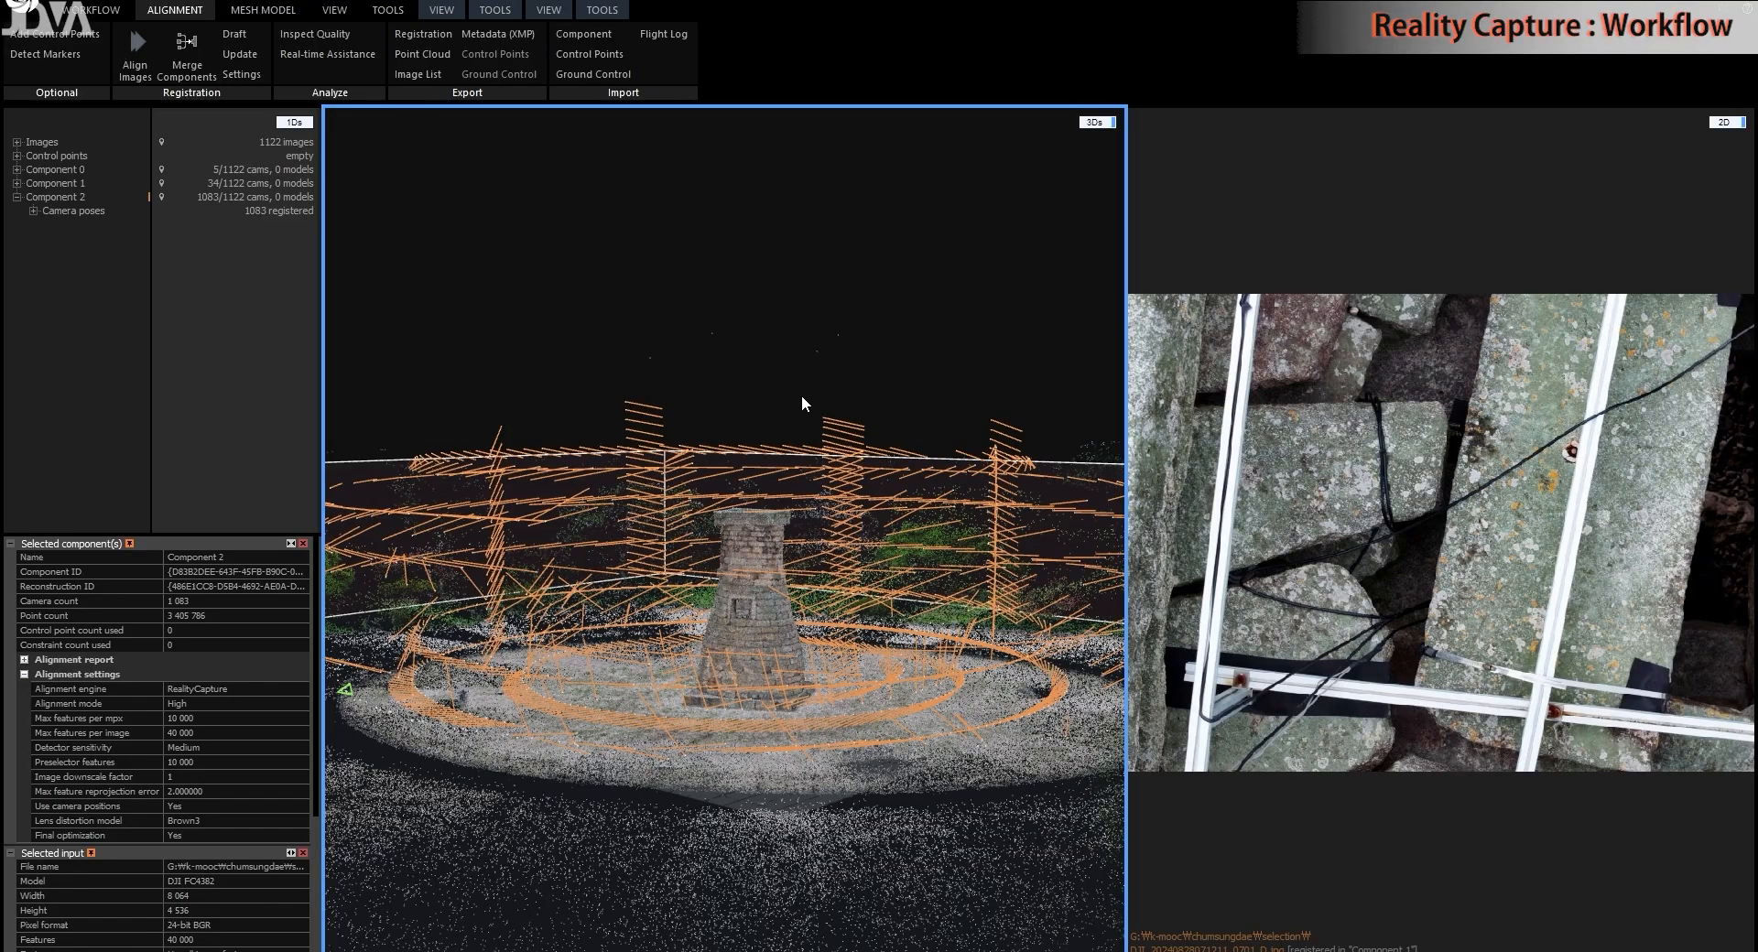
left_click_drag(943, 447, 843, 485)
left_click_drag(980, 446, 940, 500)
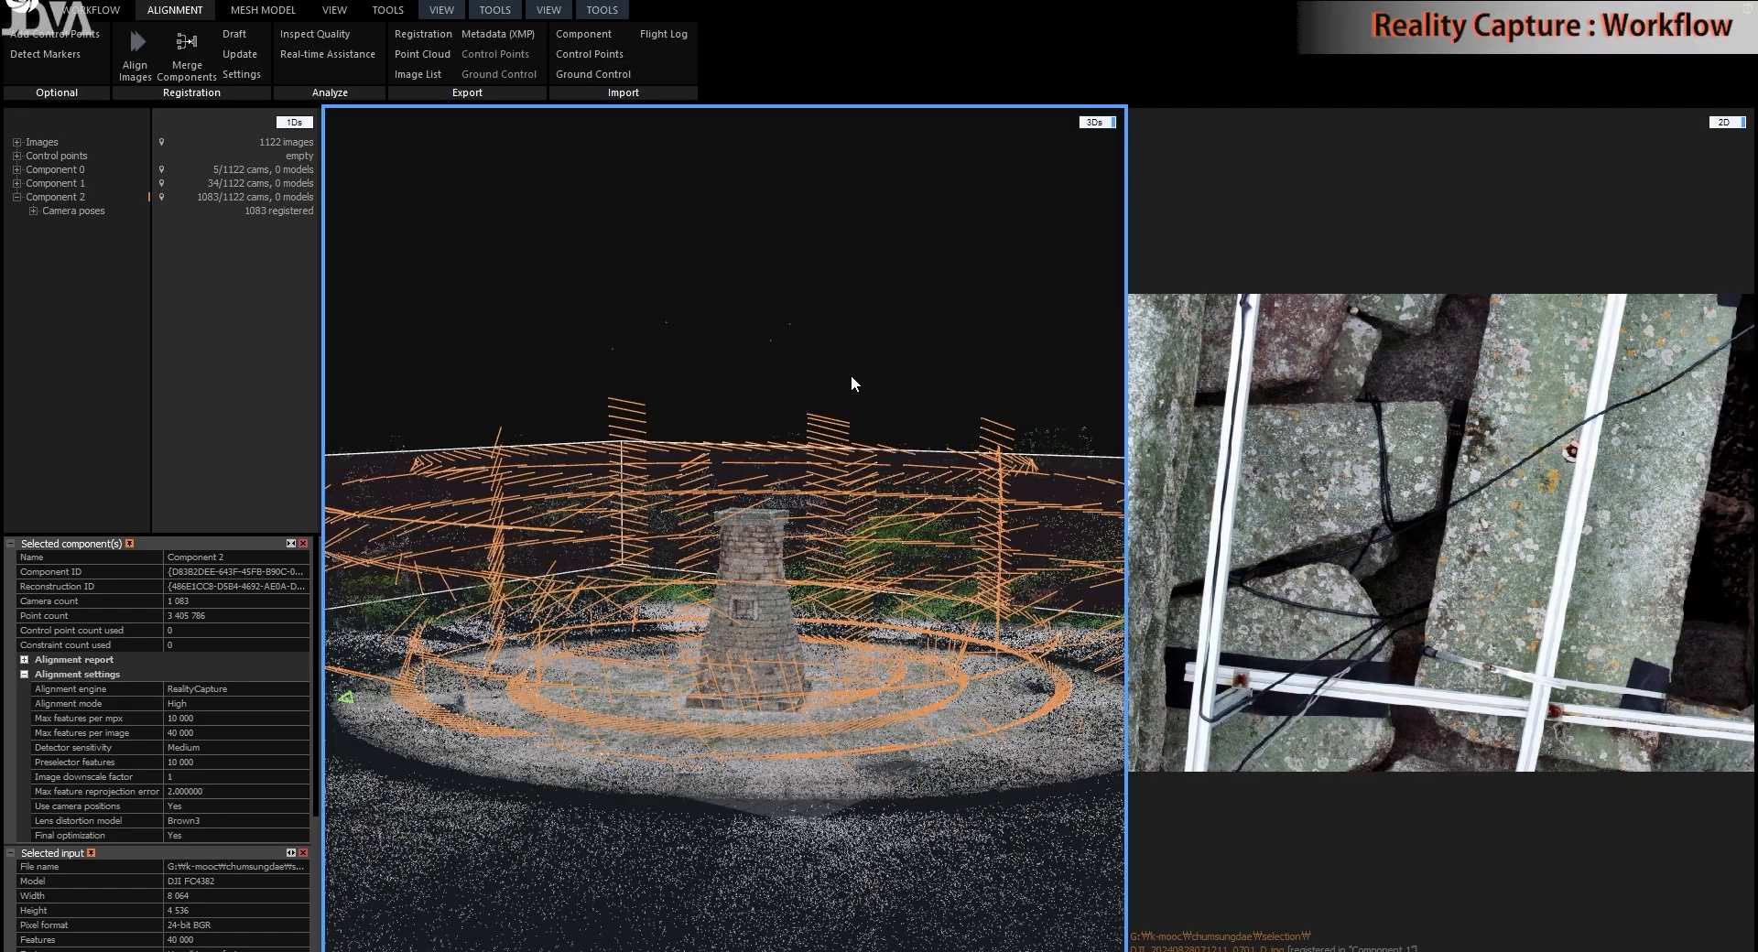
left_click_drag(889, 519, 820, 780)
scroll(761, 636, "up", 5)
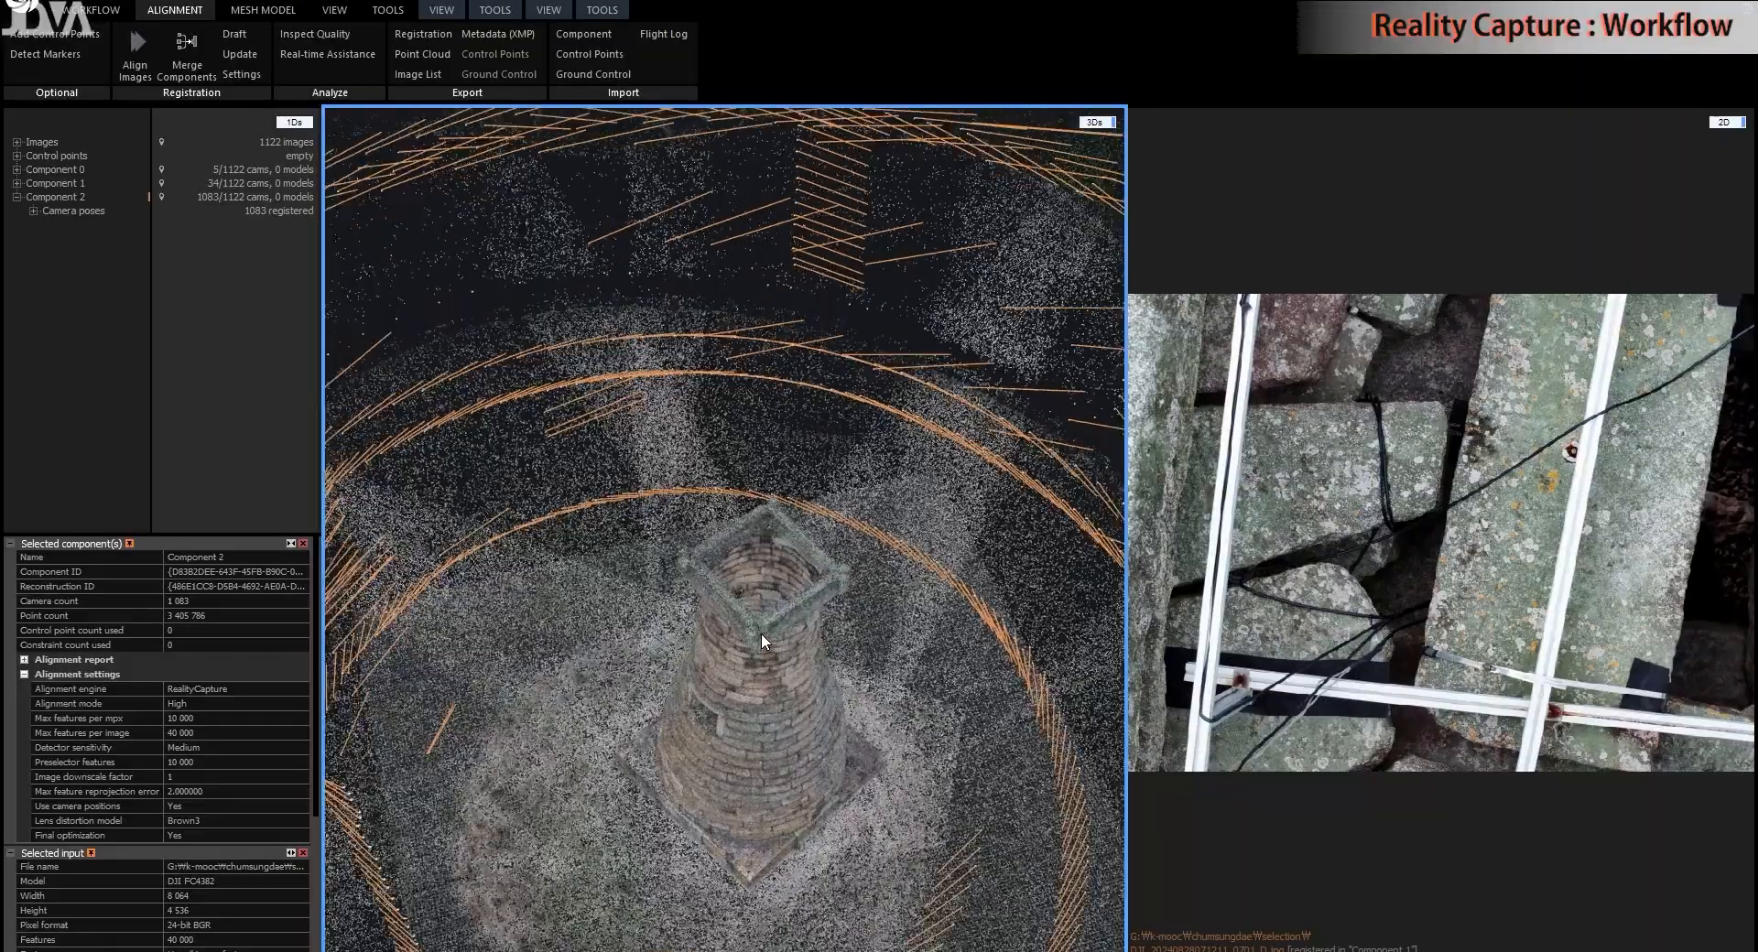
- Compare the tower-top points of Component 1 with the upper part of the tower in Component 2
left_click(63, 181)
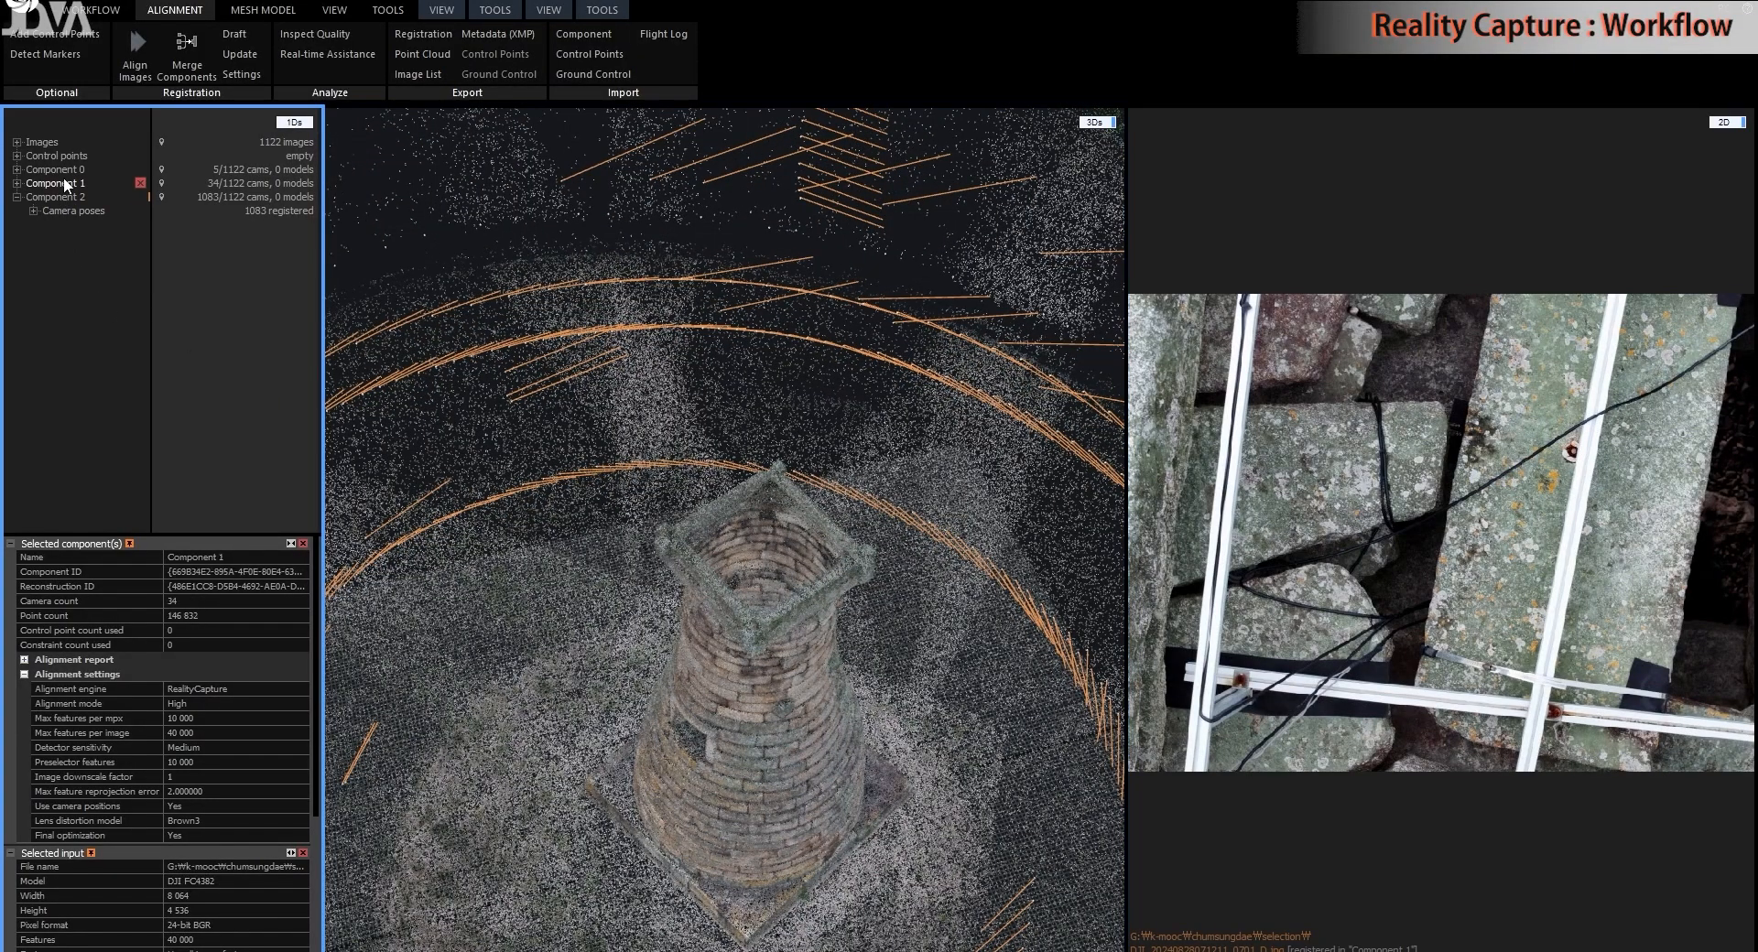
scroll(694, 704, "up", 3)
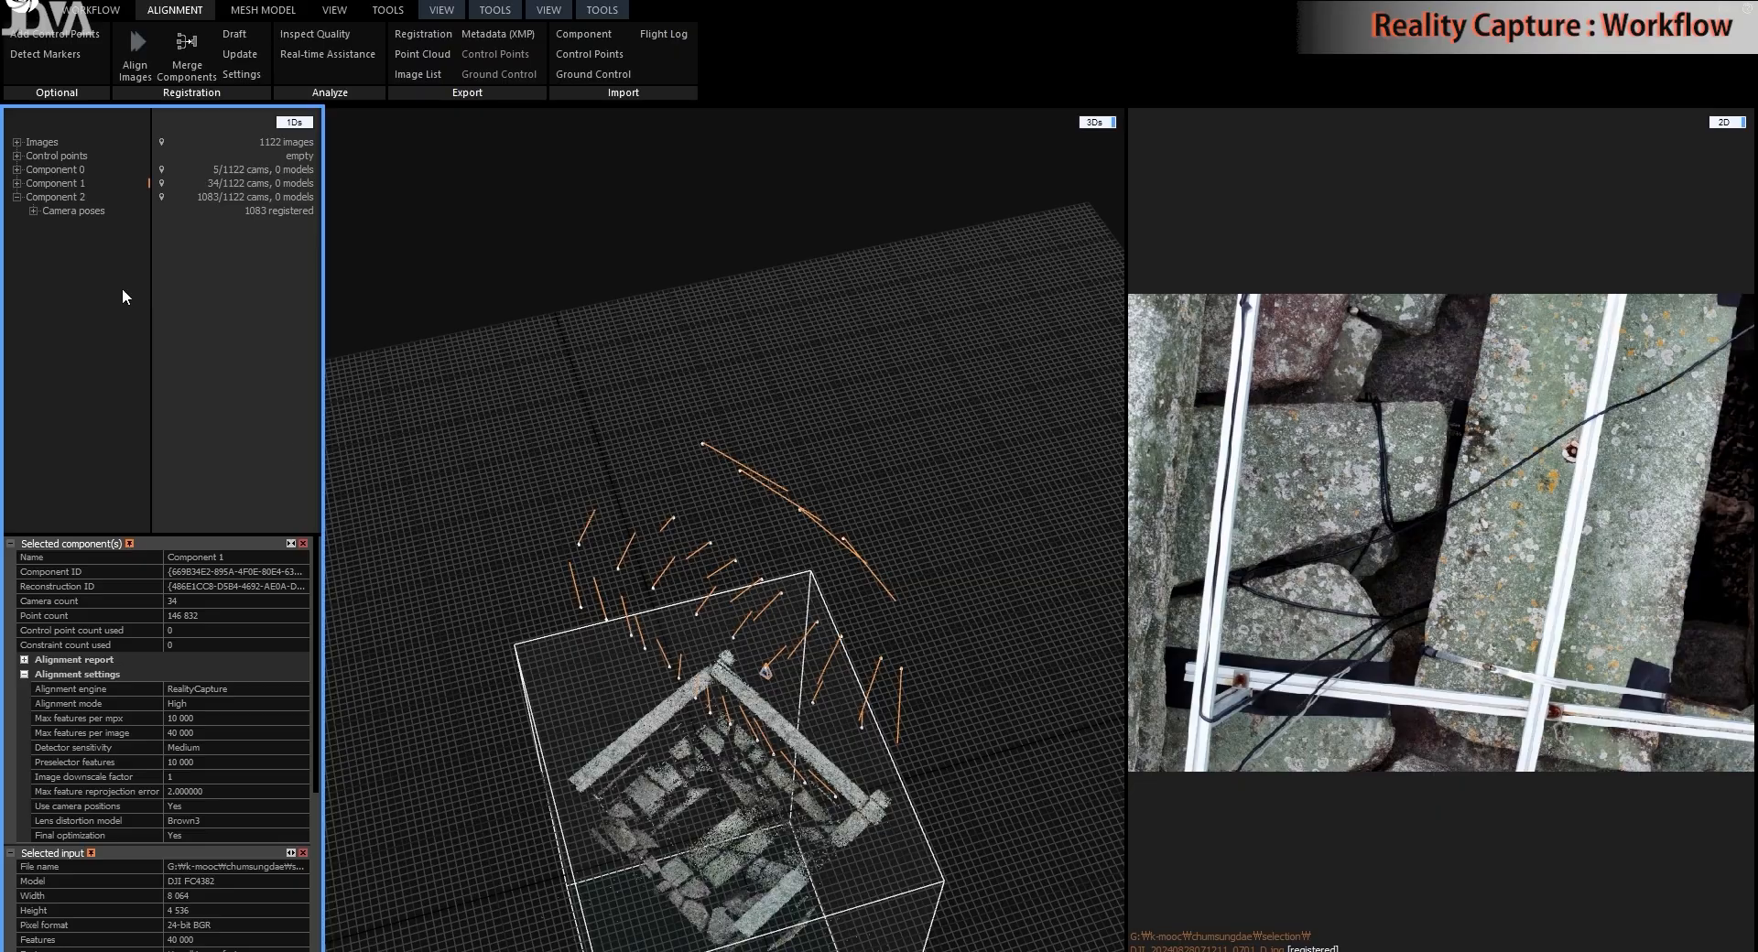
left_click(59, 200)
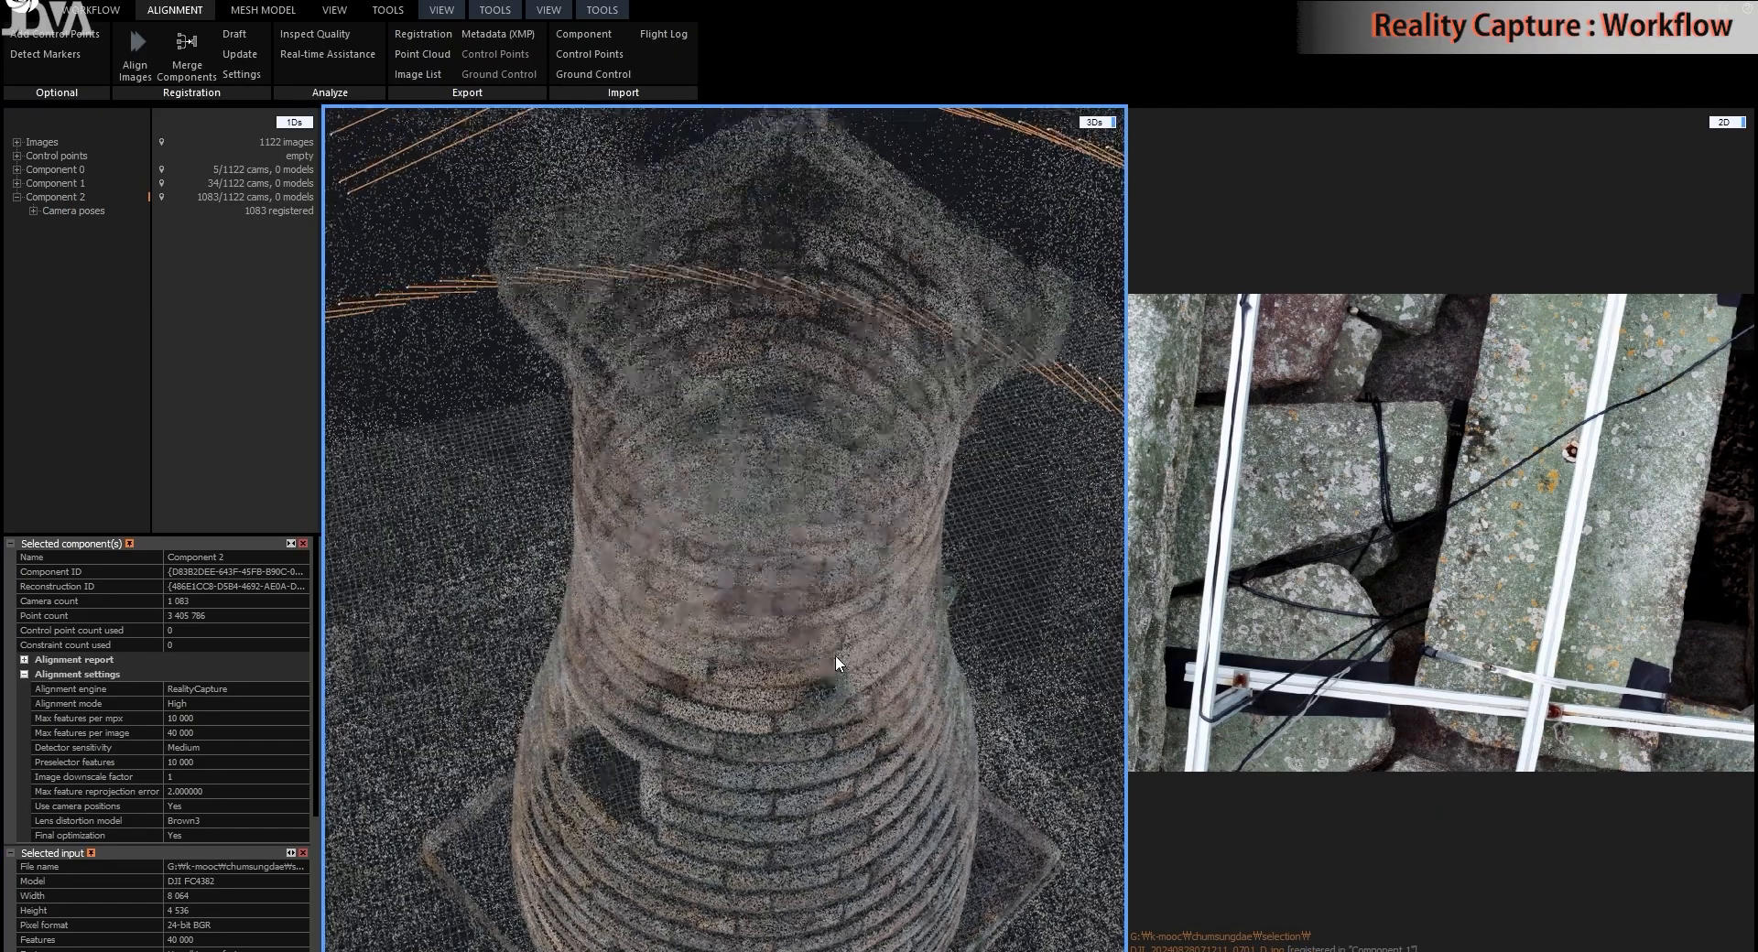
right_click_drag(835, 656, 813, 733)
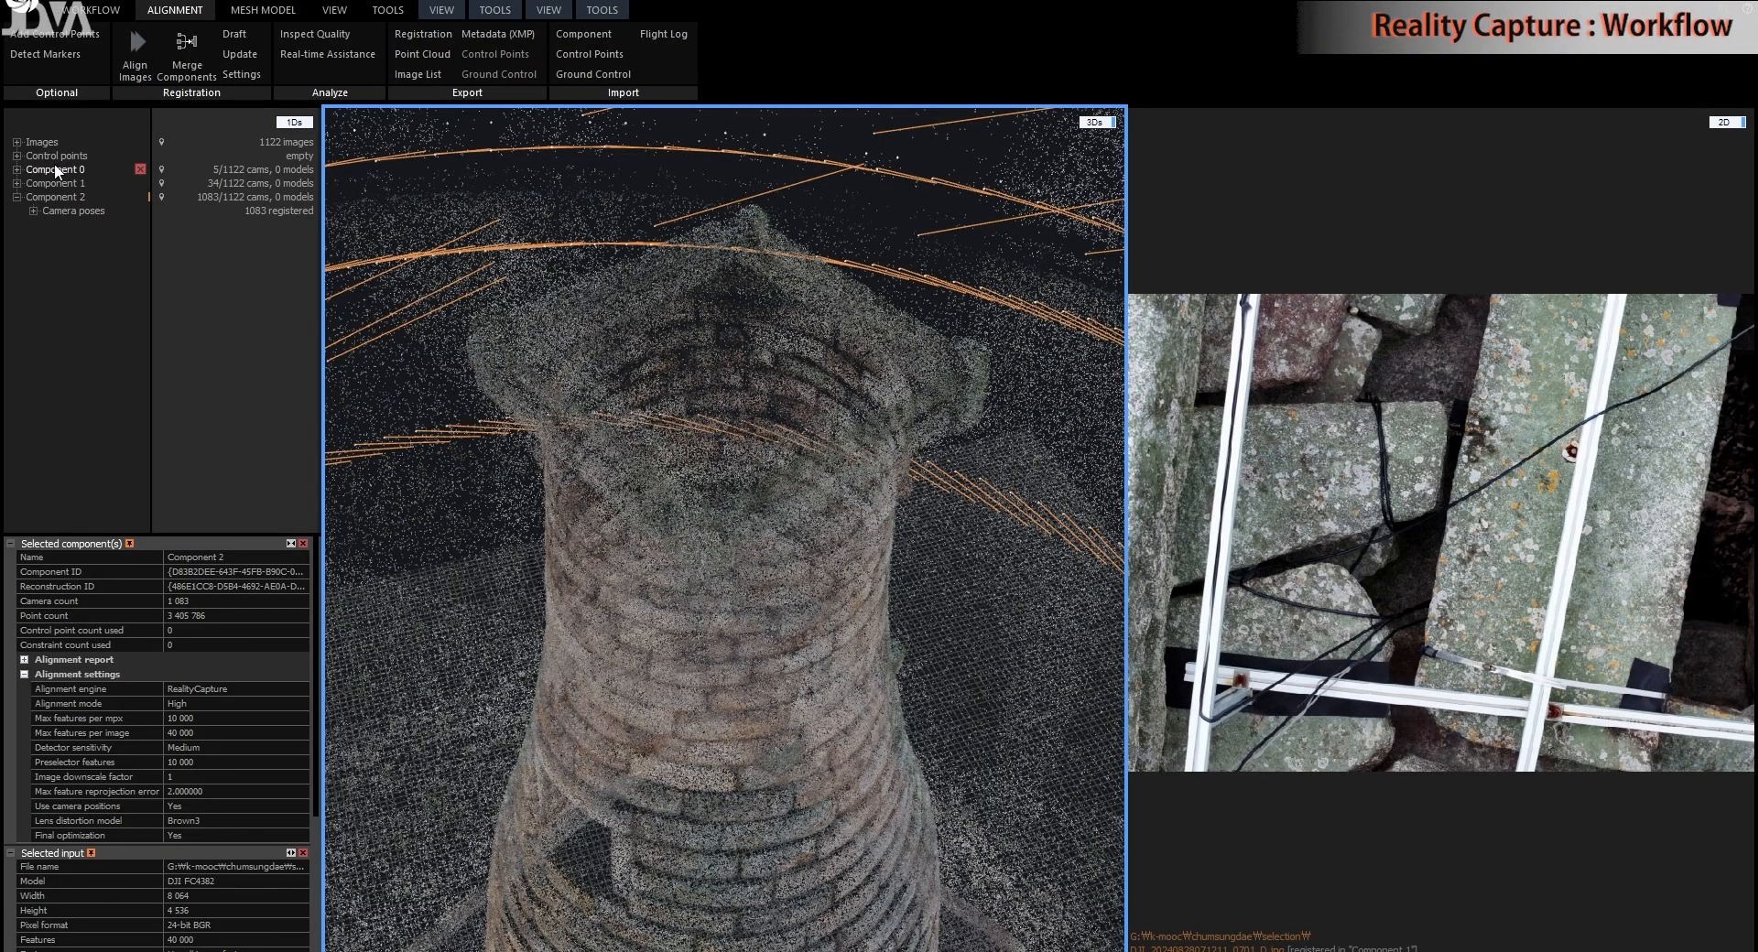
scroll(910, 581, "up", 4)
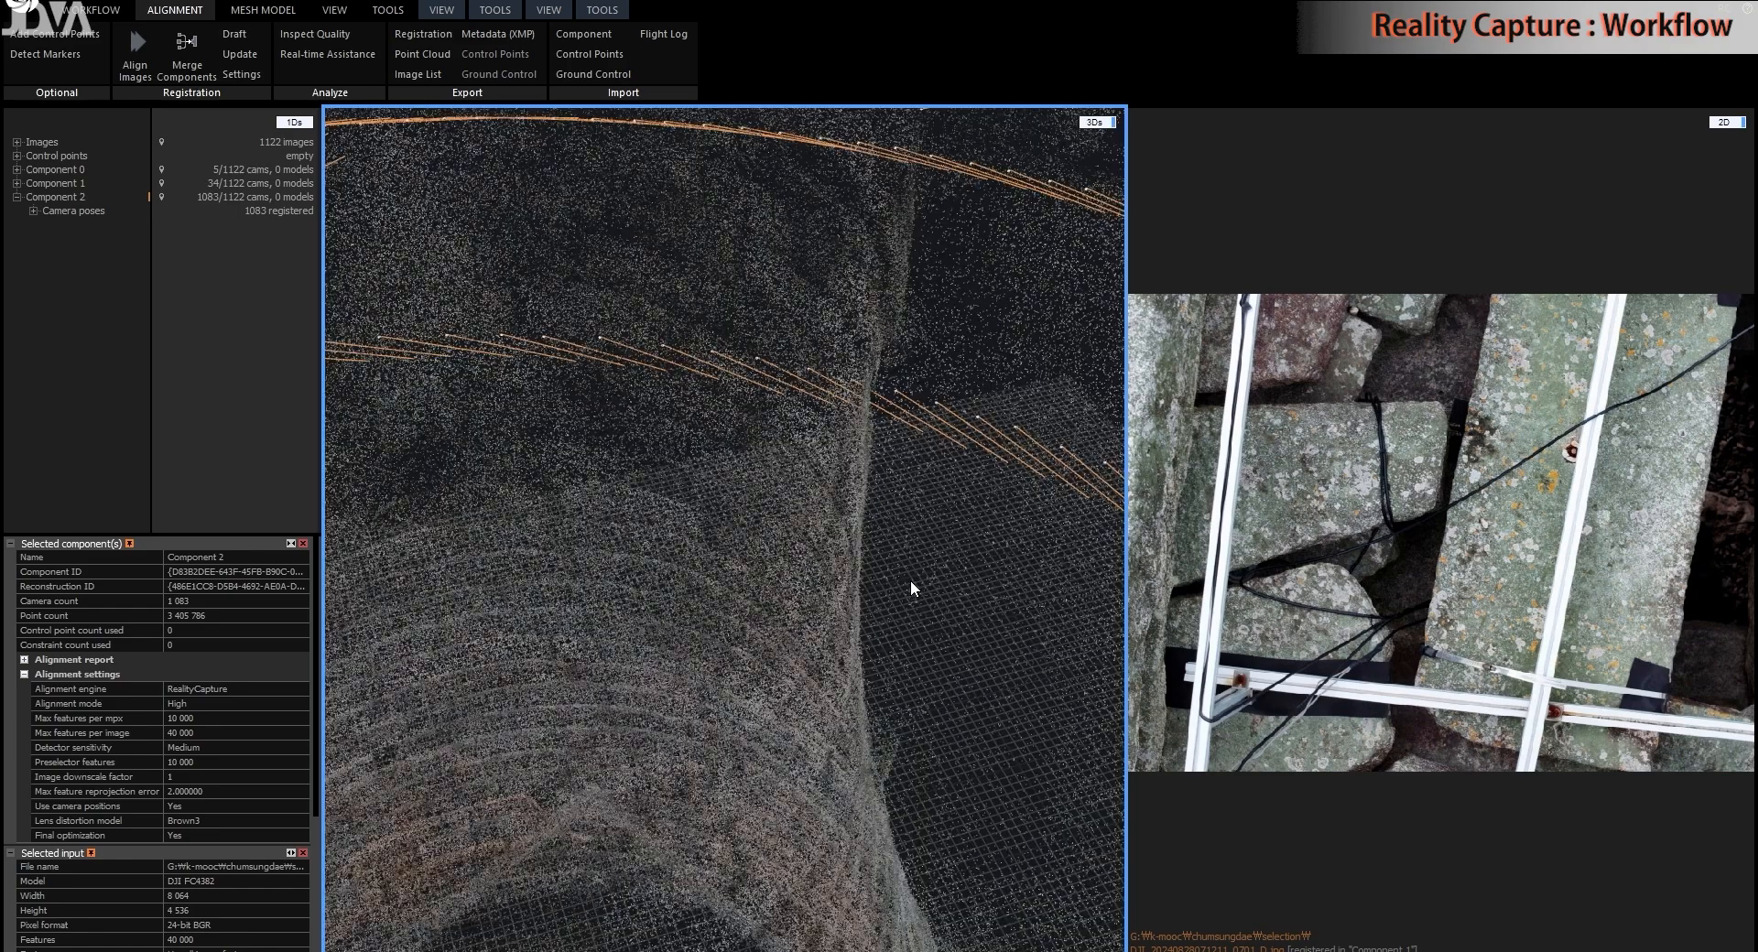
scroll(910, 581, "down", 7)
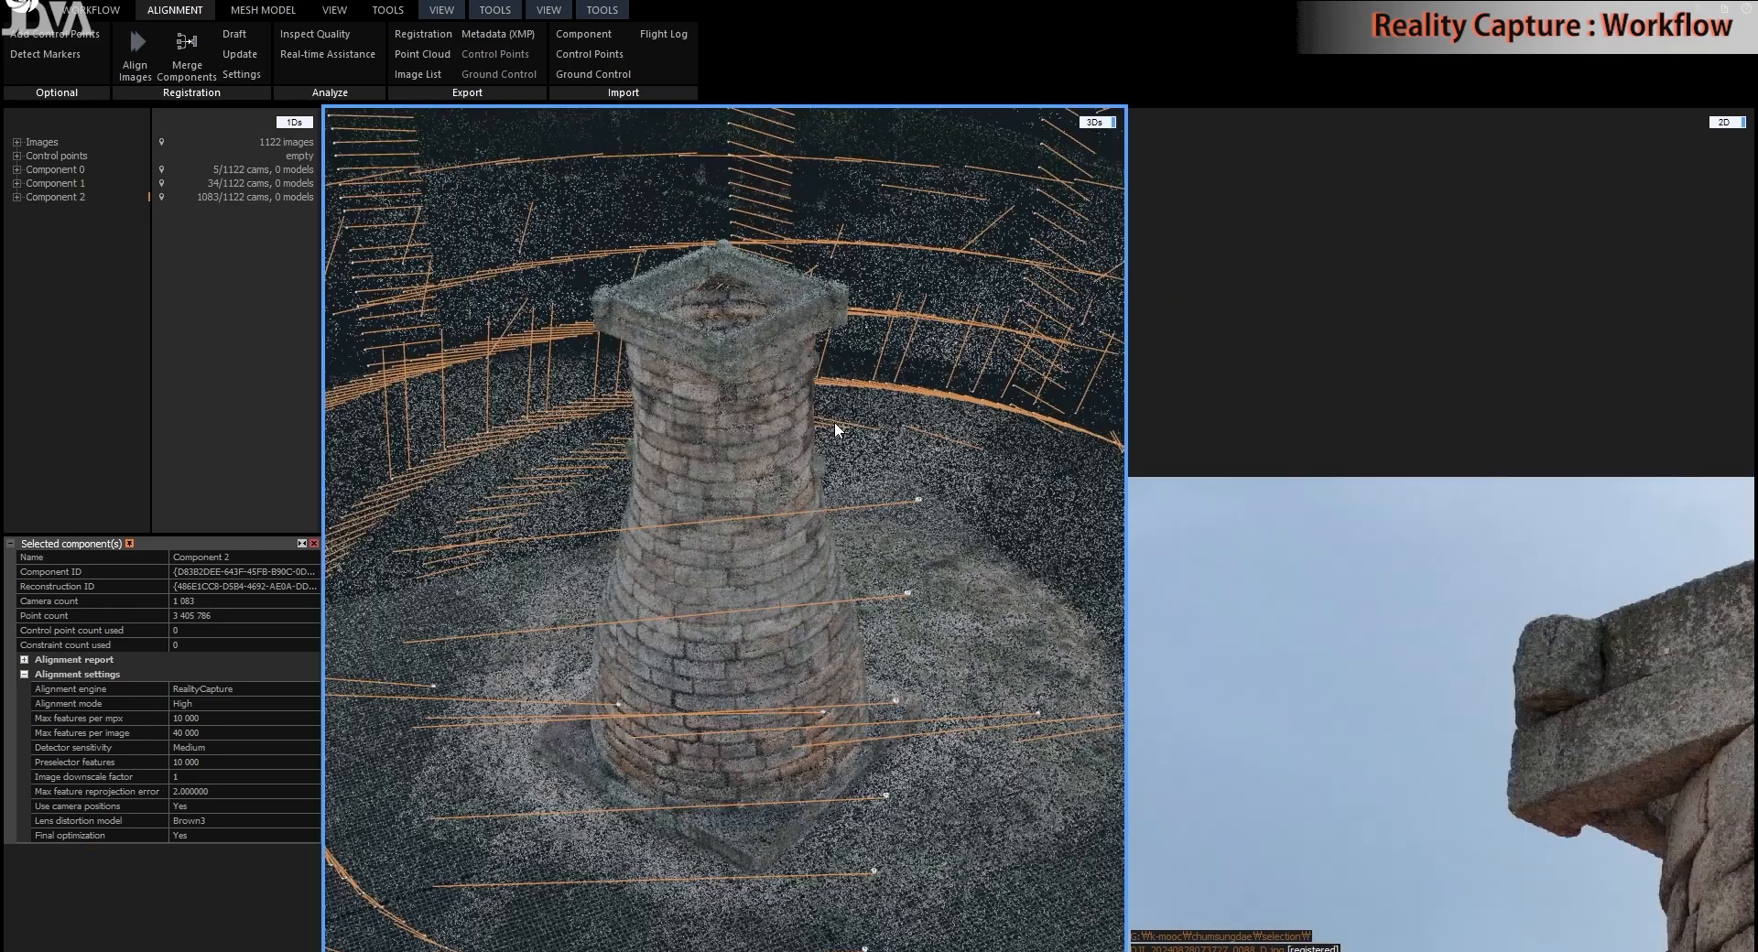
- Compare Component 2 with Component 0 and inspect Component 0's points in the 3D scene
left_click(58, 171)
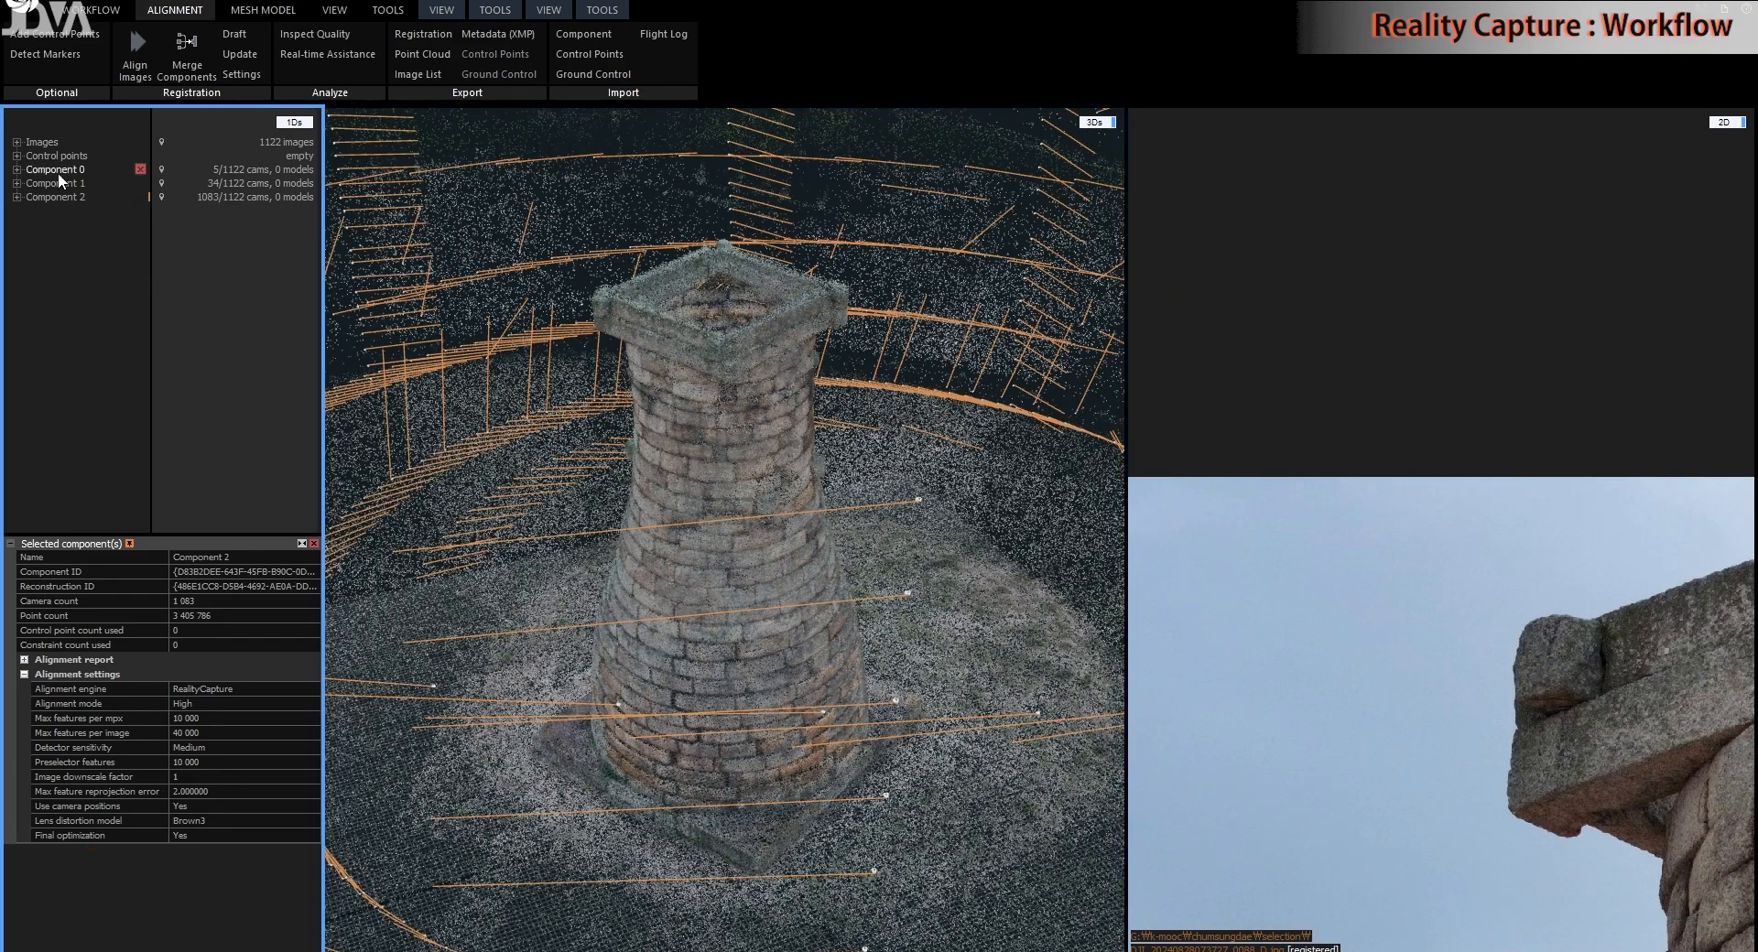
left_click_drag(716, 669, 953, 729)
left_click(46, 196)
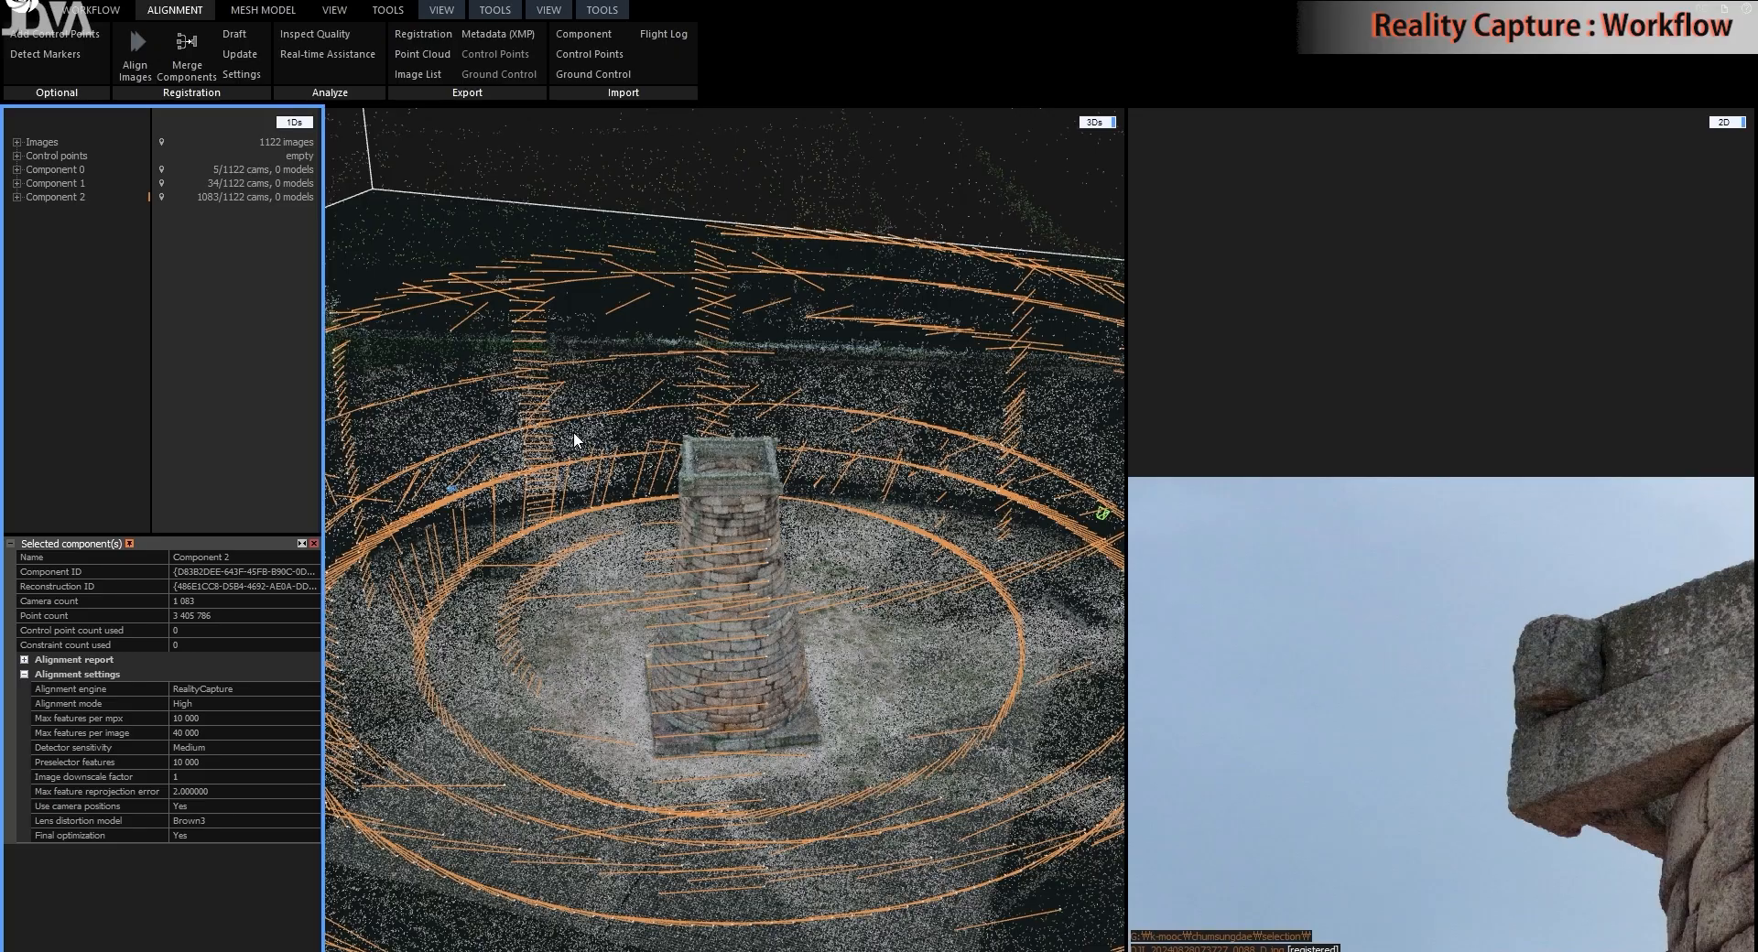
scroll(763, 417, "up", 5)
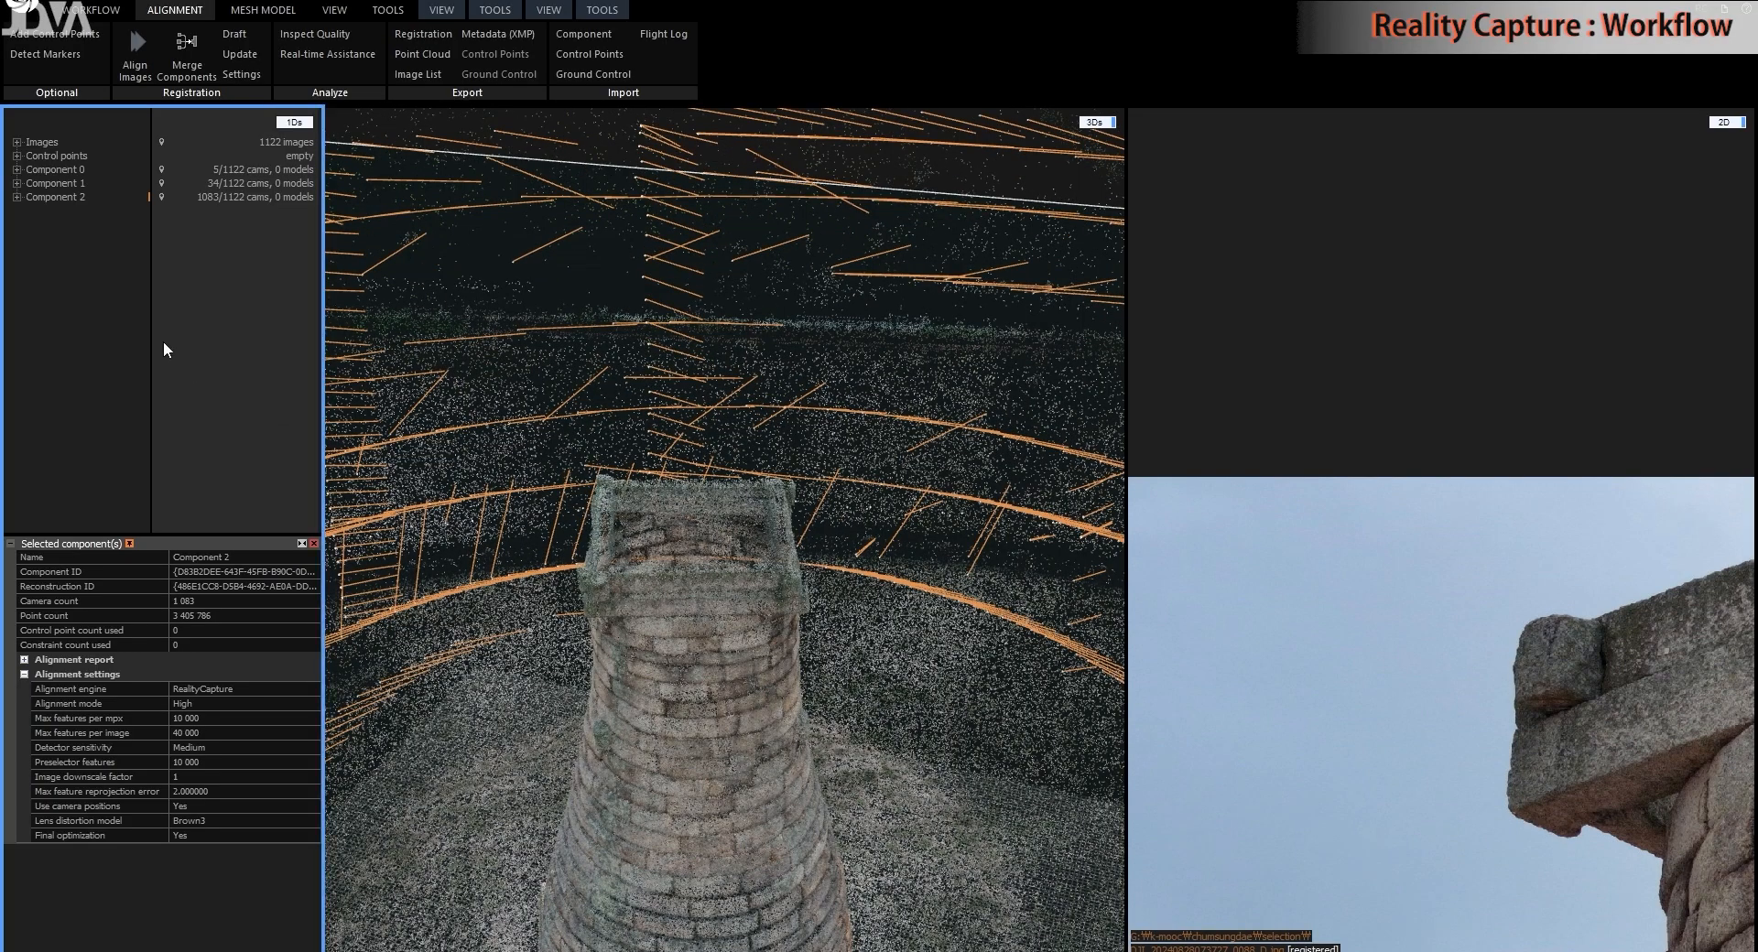
left_click(57, 169)
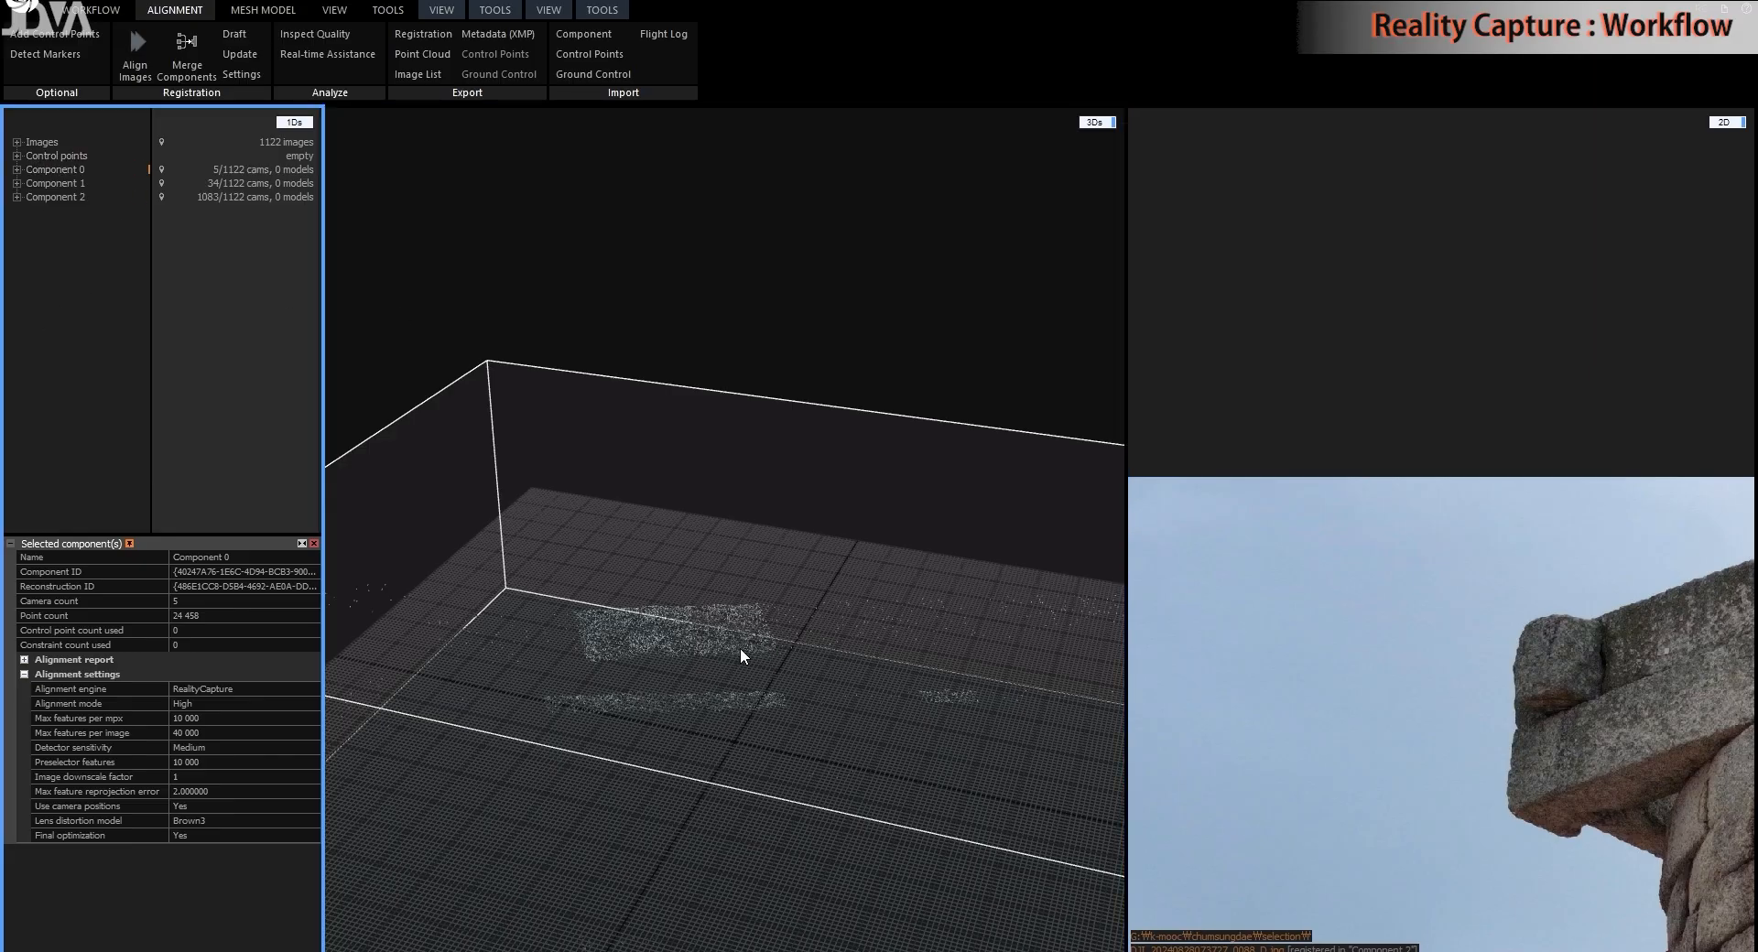
scroll(744, 730, "up", 3)
left_click_drag(744, 733, 765, 722)
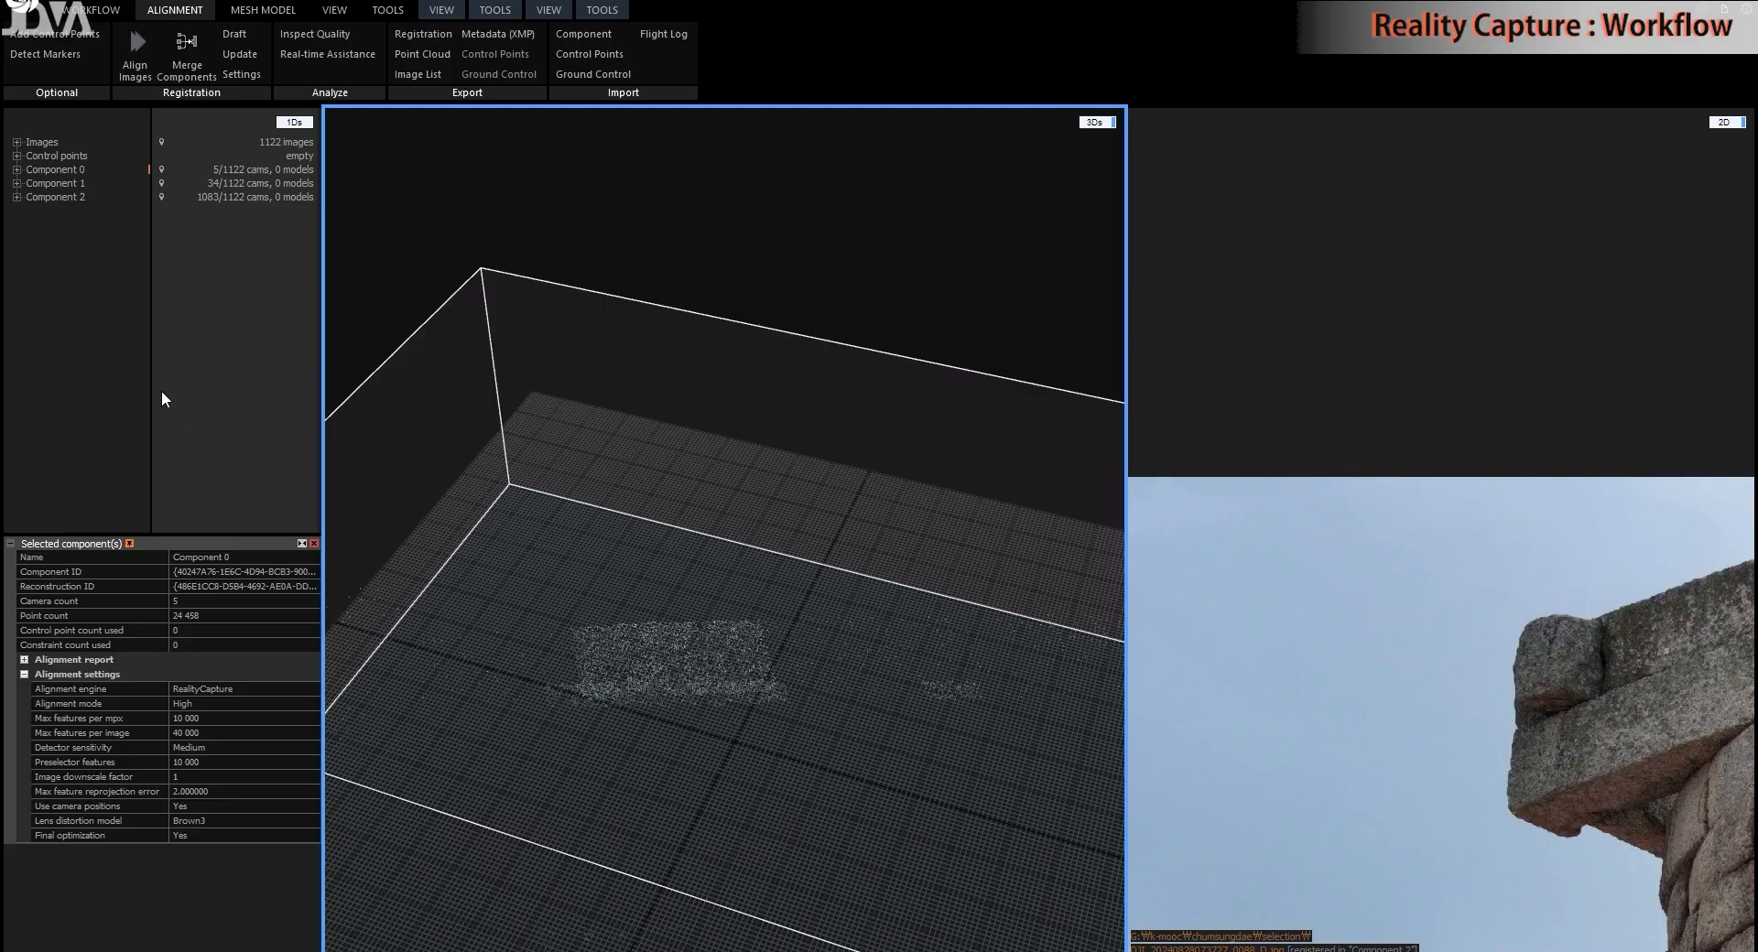
- Add a control point on the stone slab at the edge of Component 0's point cloud in the 3D scene
left_click(62, 34)
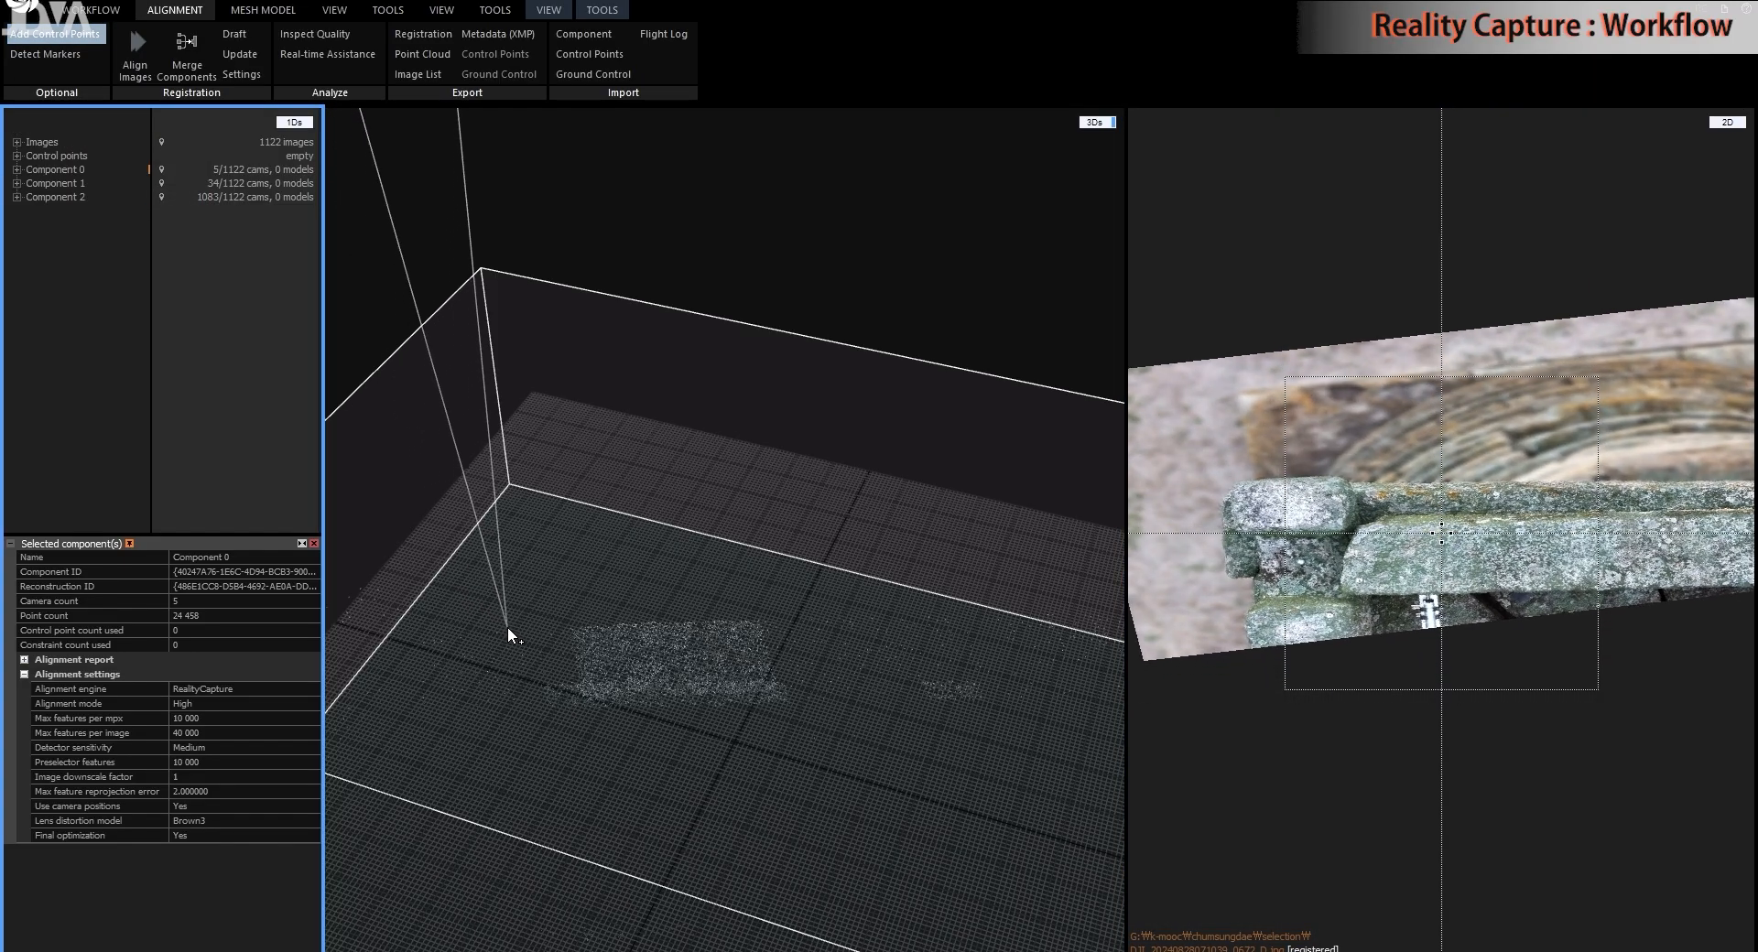
scroll(575, 628, "up", 1)
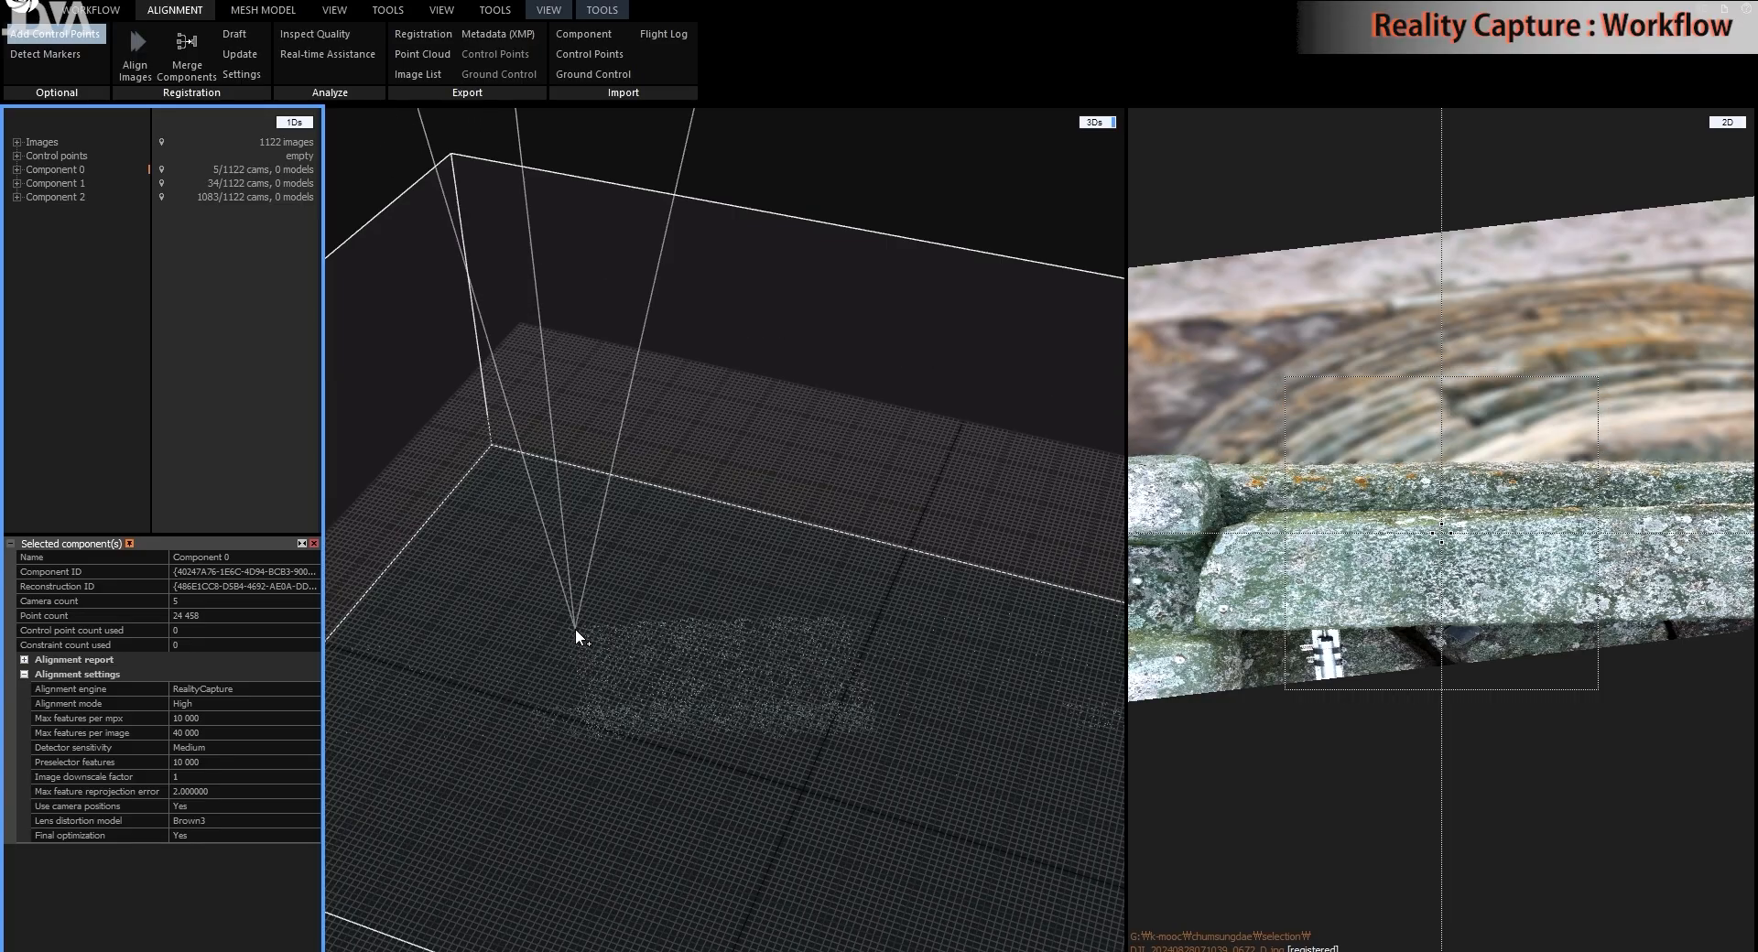
scroll(575, 628, "down", 2)
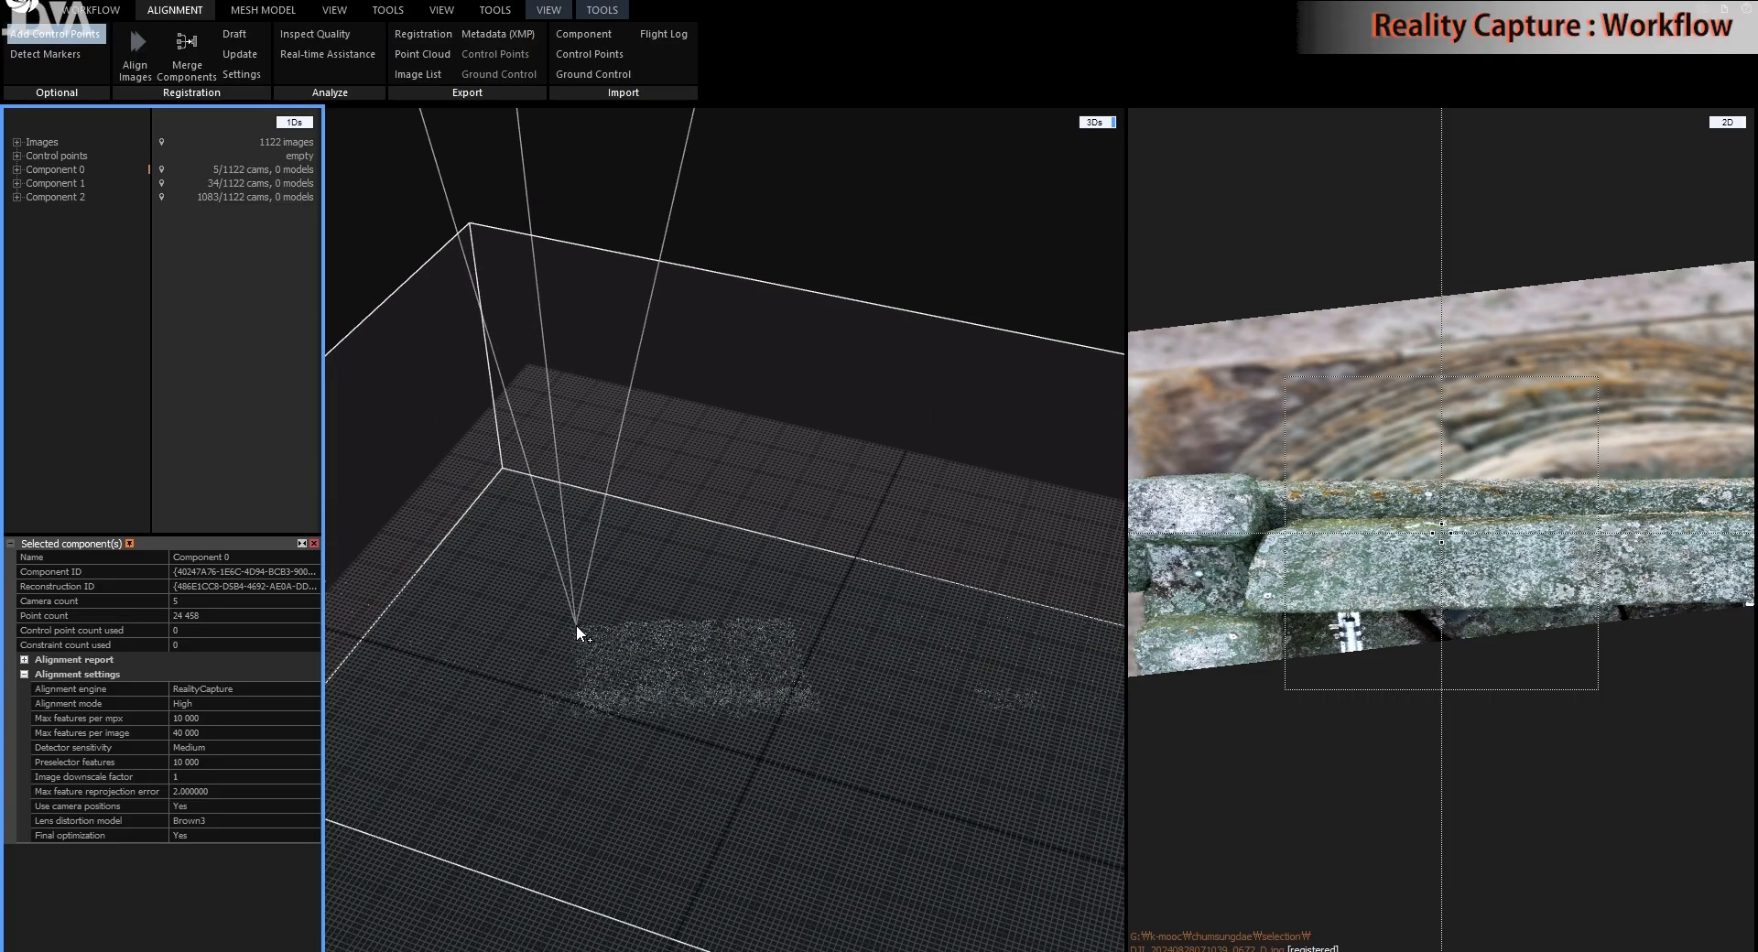
scroll(575, 625, "up", 3)
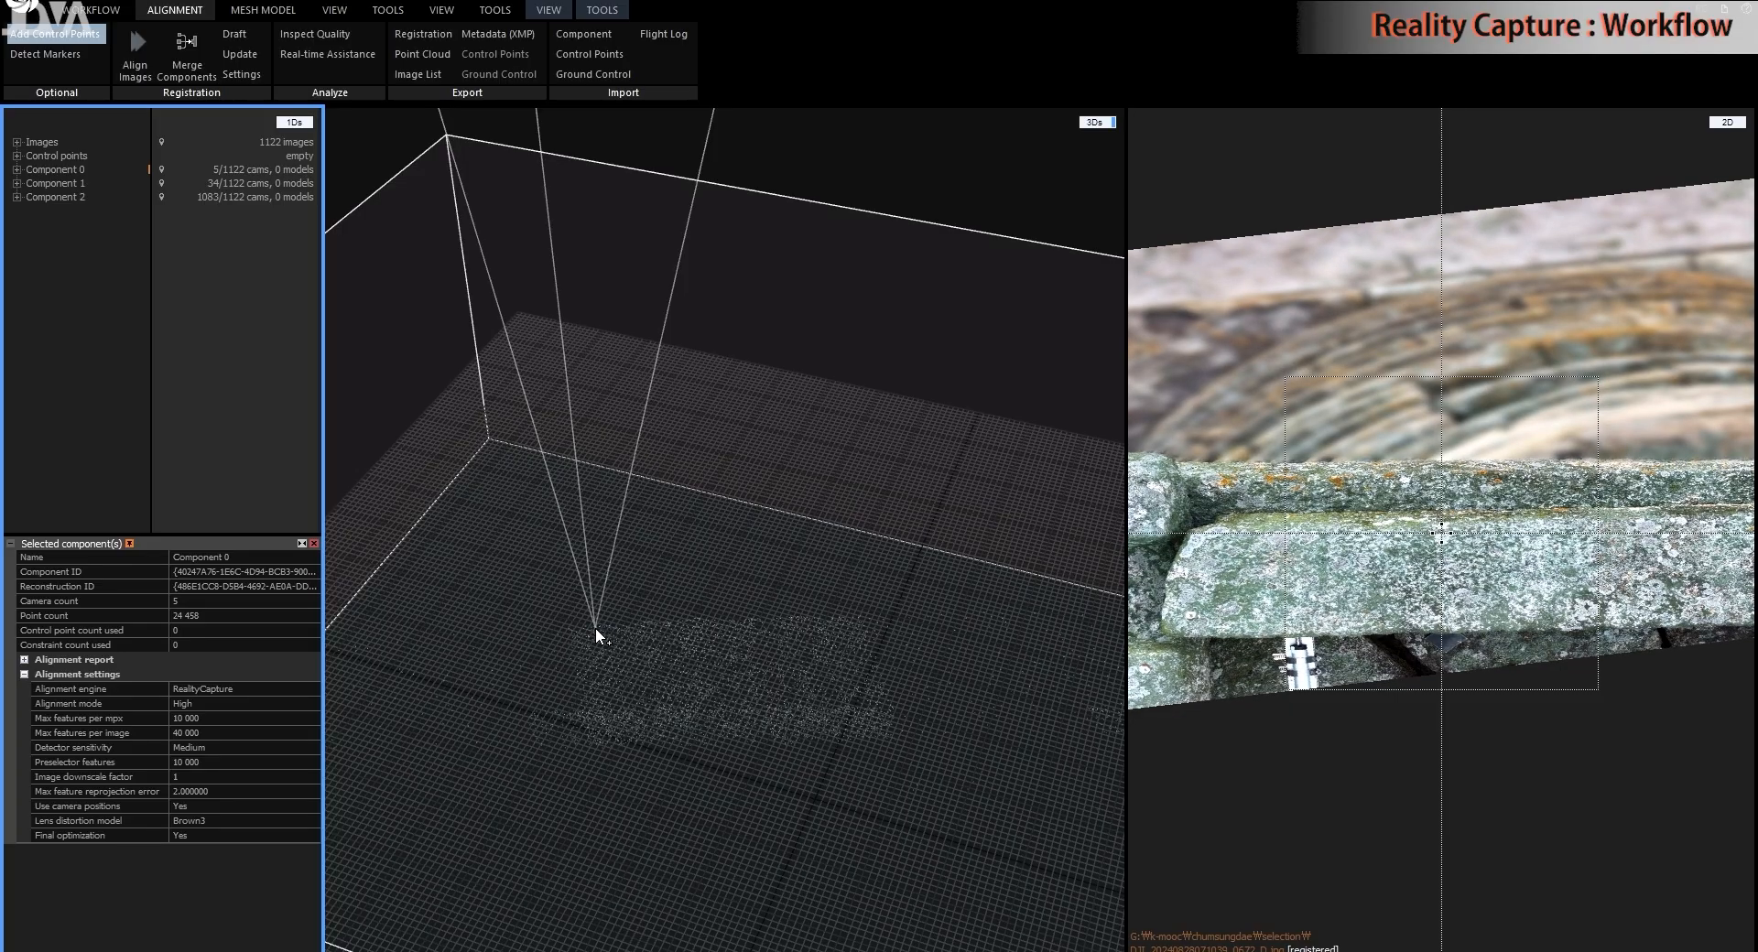
left_click(595, 628)
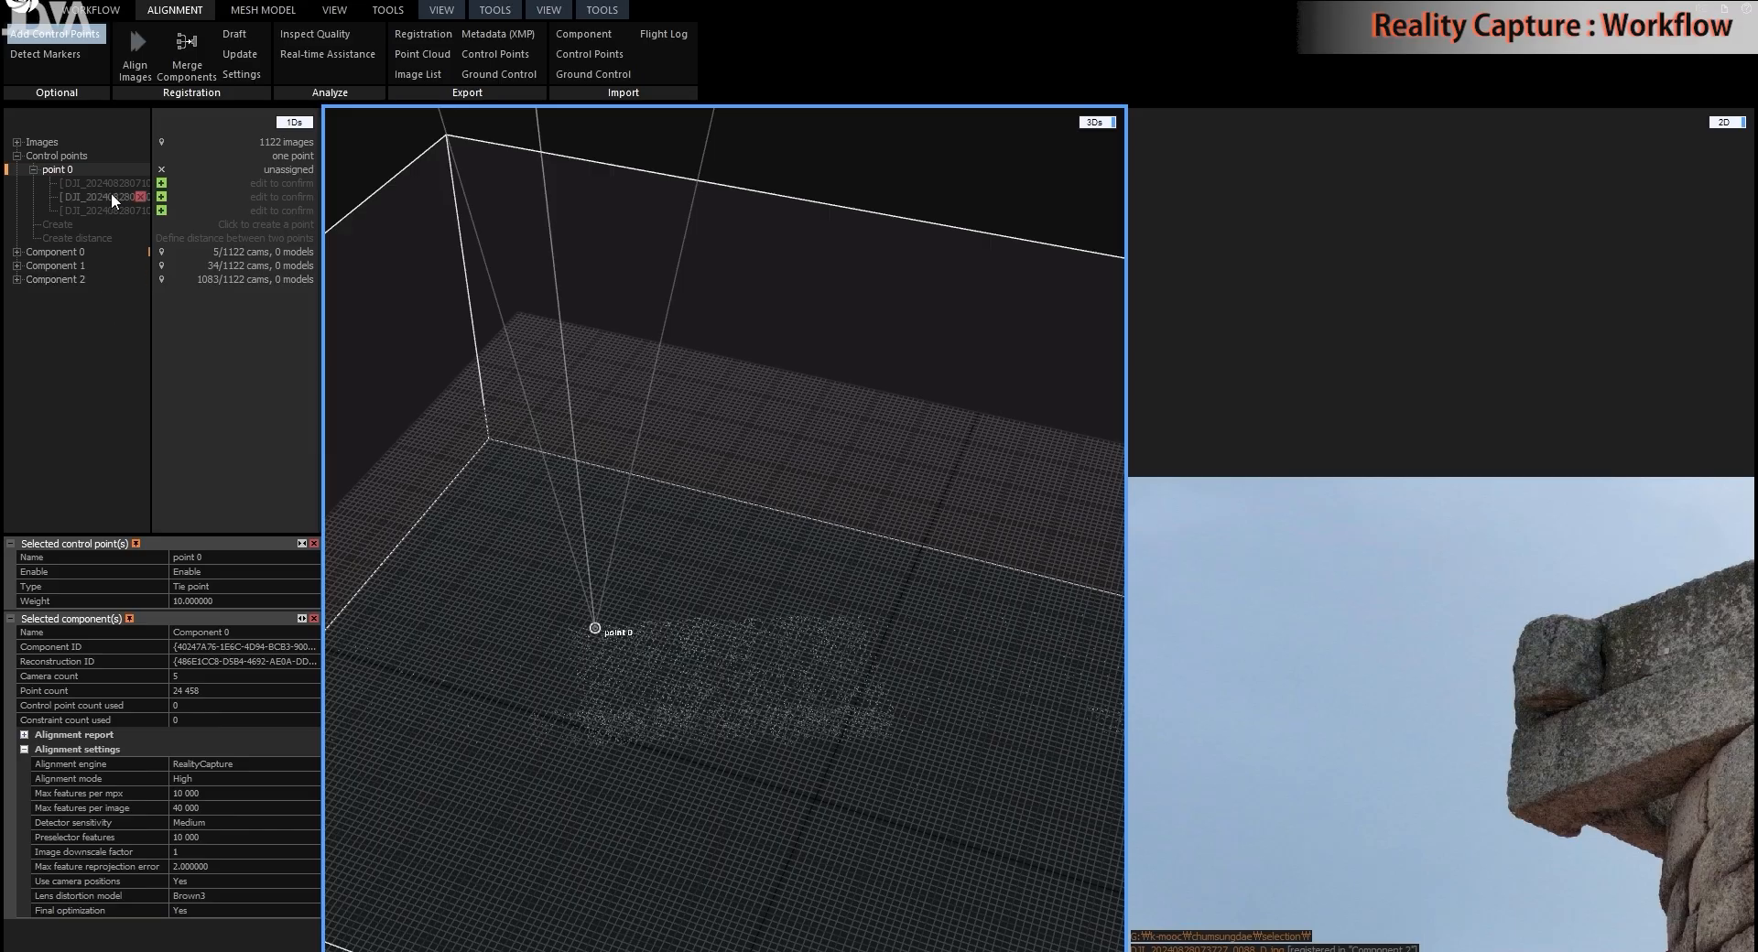
- Stop adding control points, then reposition and confirm point 0 at the pale lichen patch in its first suggested image
left_click(70, 37)
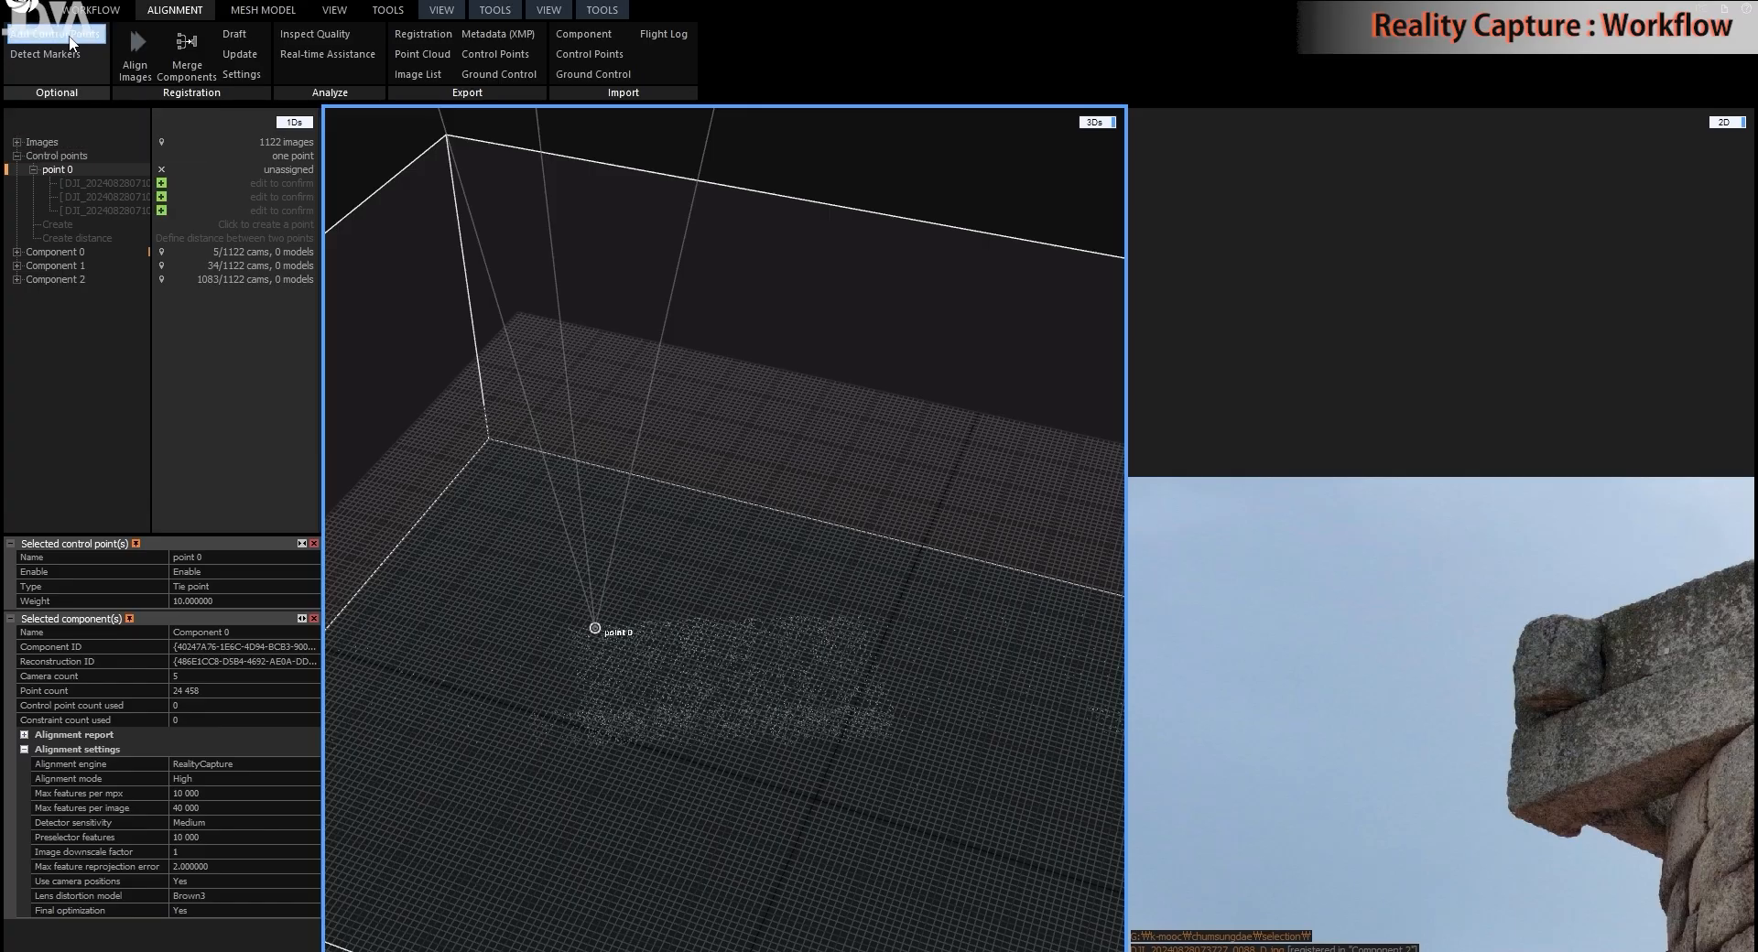
left_click(118, 183)
scroll(1366, 706, "down", 6)
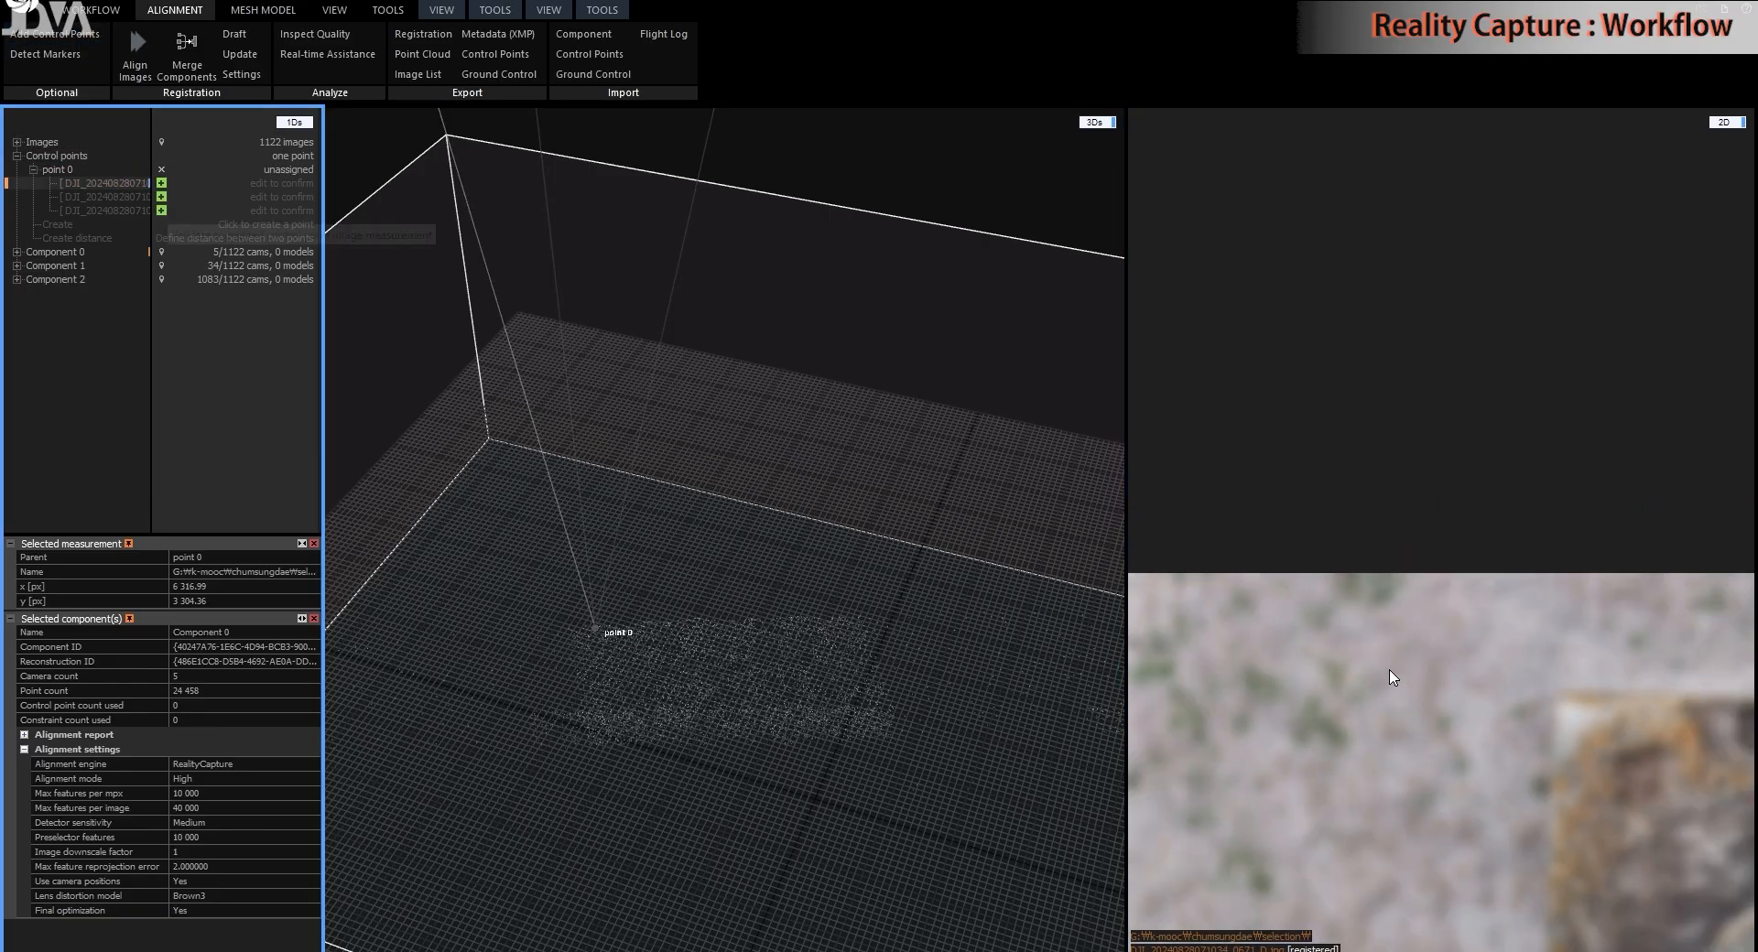
scroll(1329, 458, "up", 10)
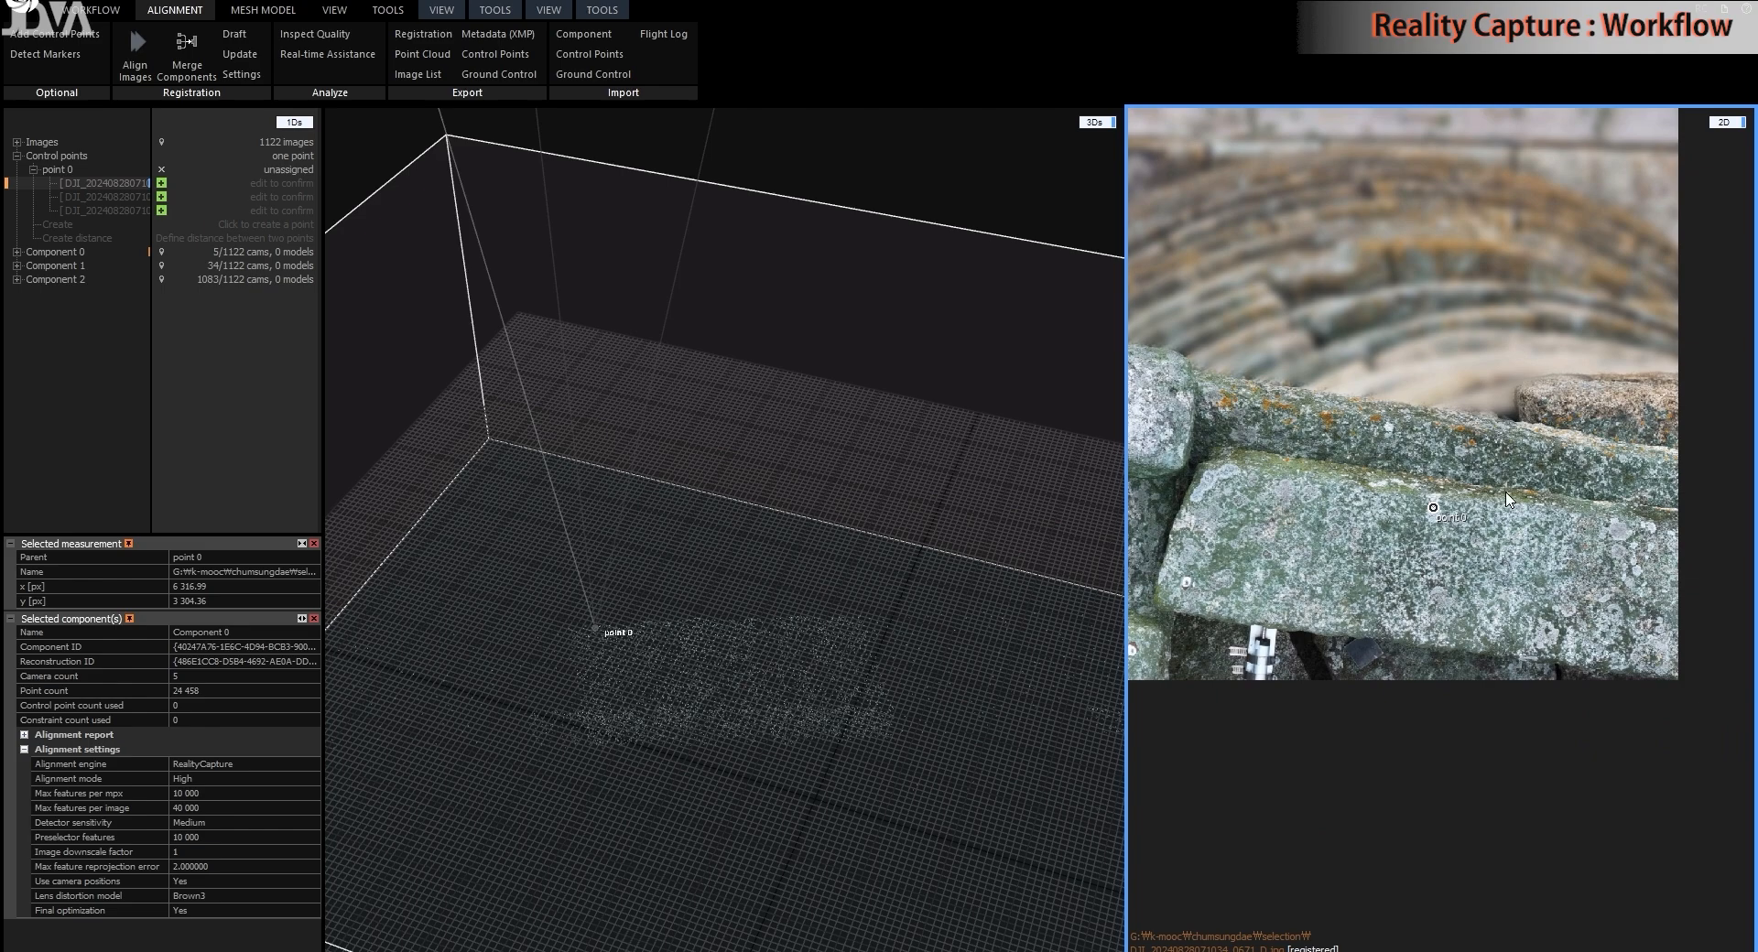
scroll(1435, 500, "up", 3)
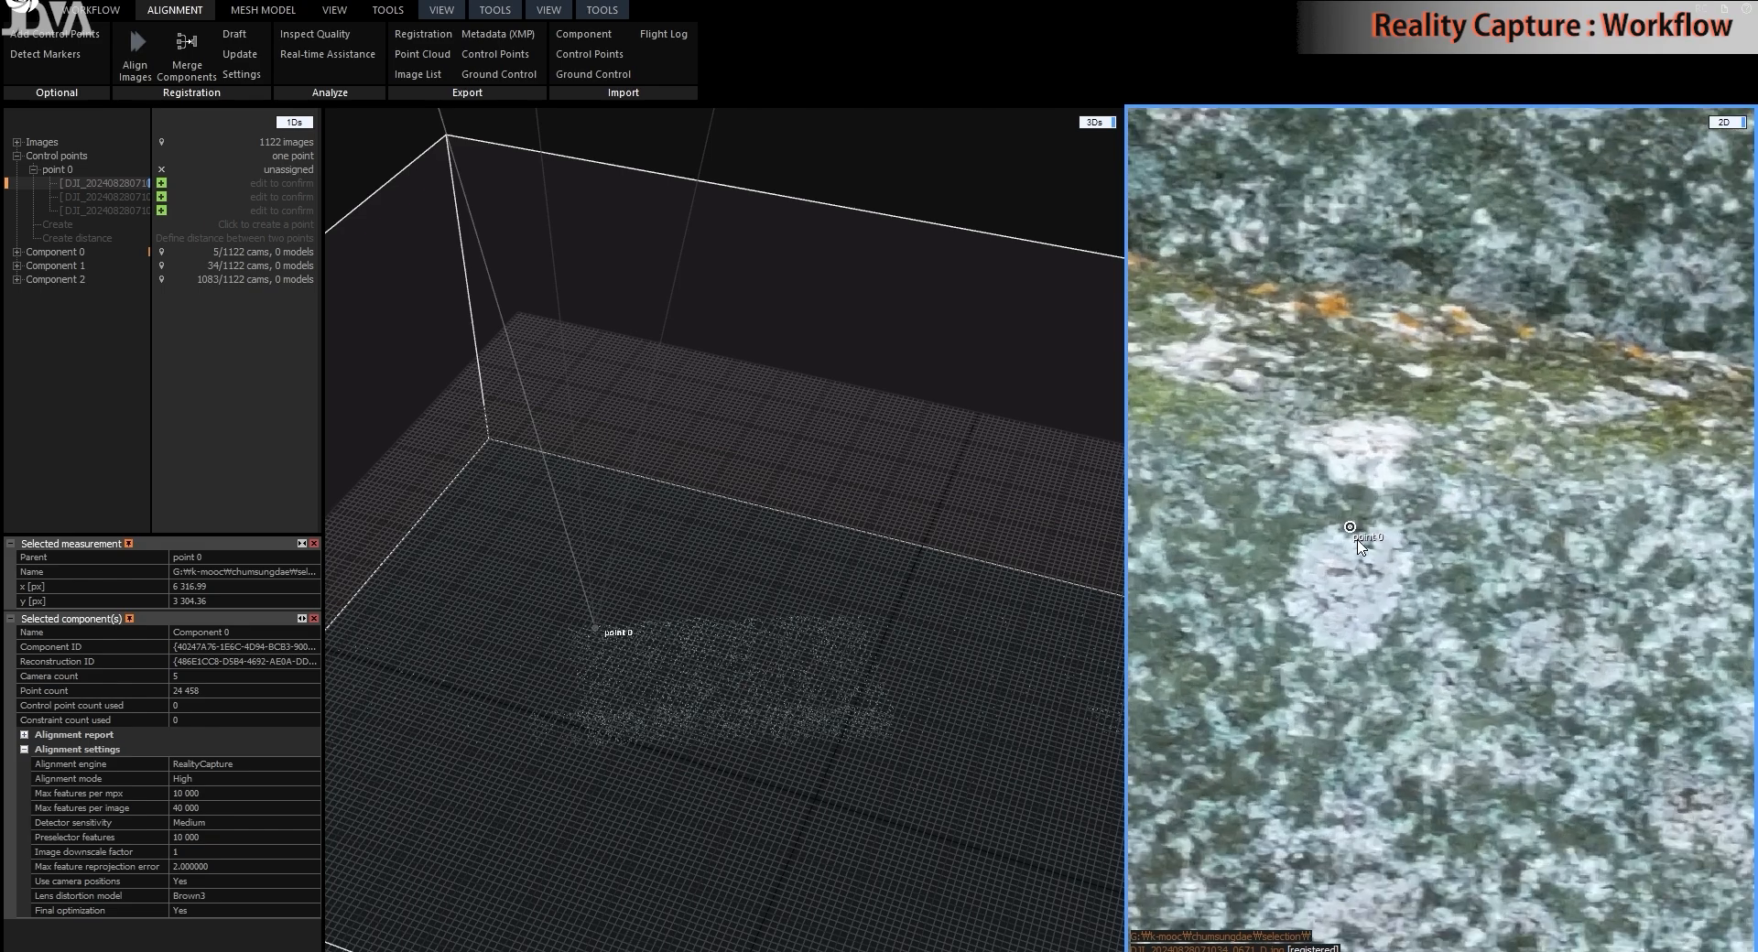
left_click(1349, 528)
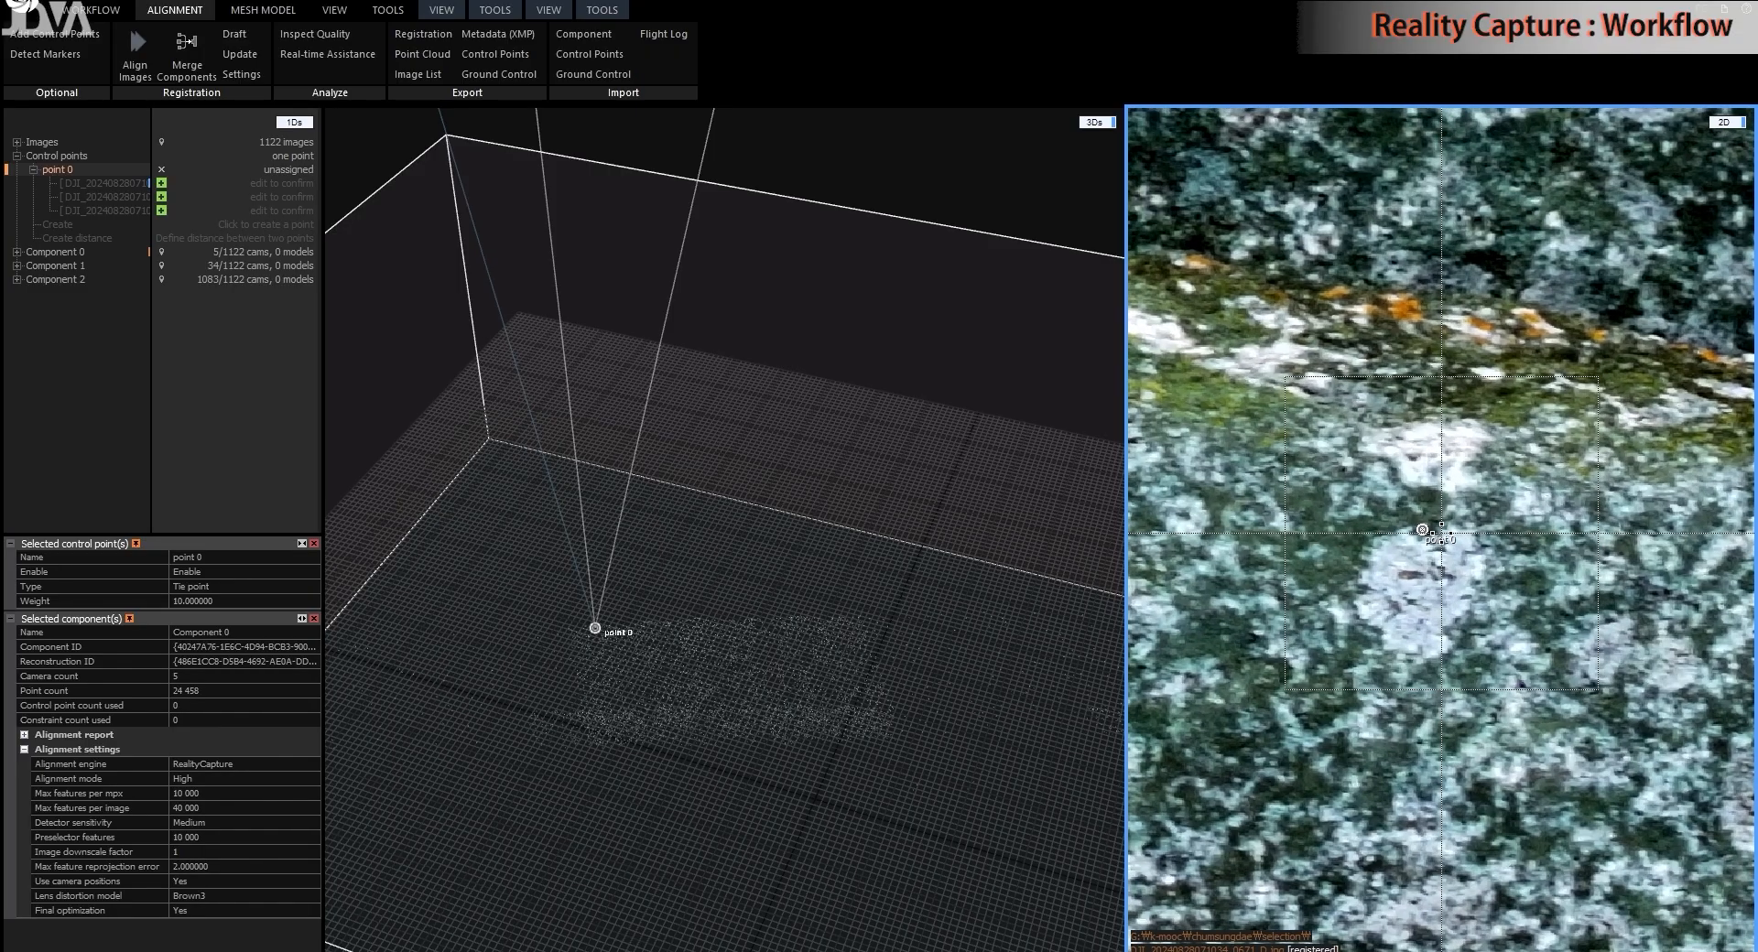
left_click(1442, 533)
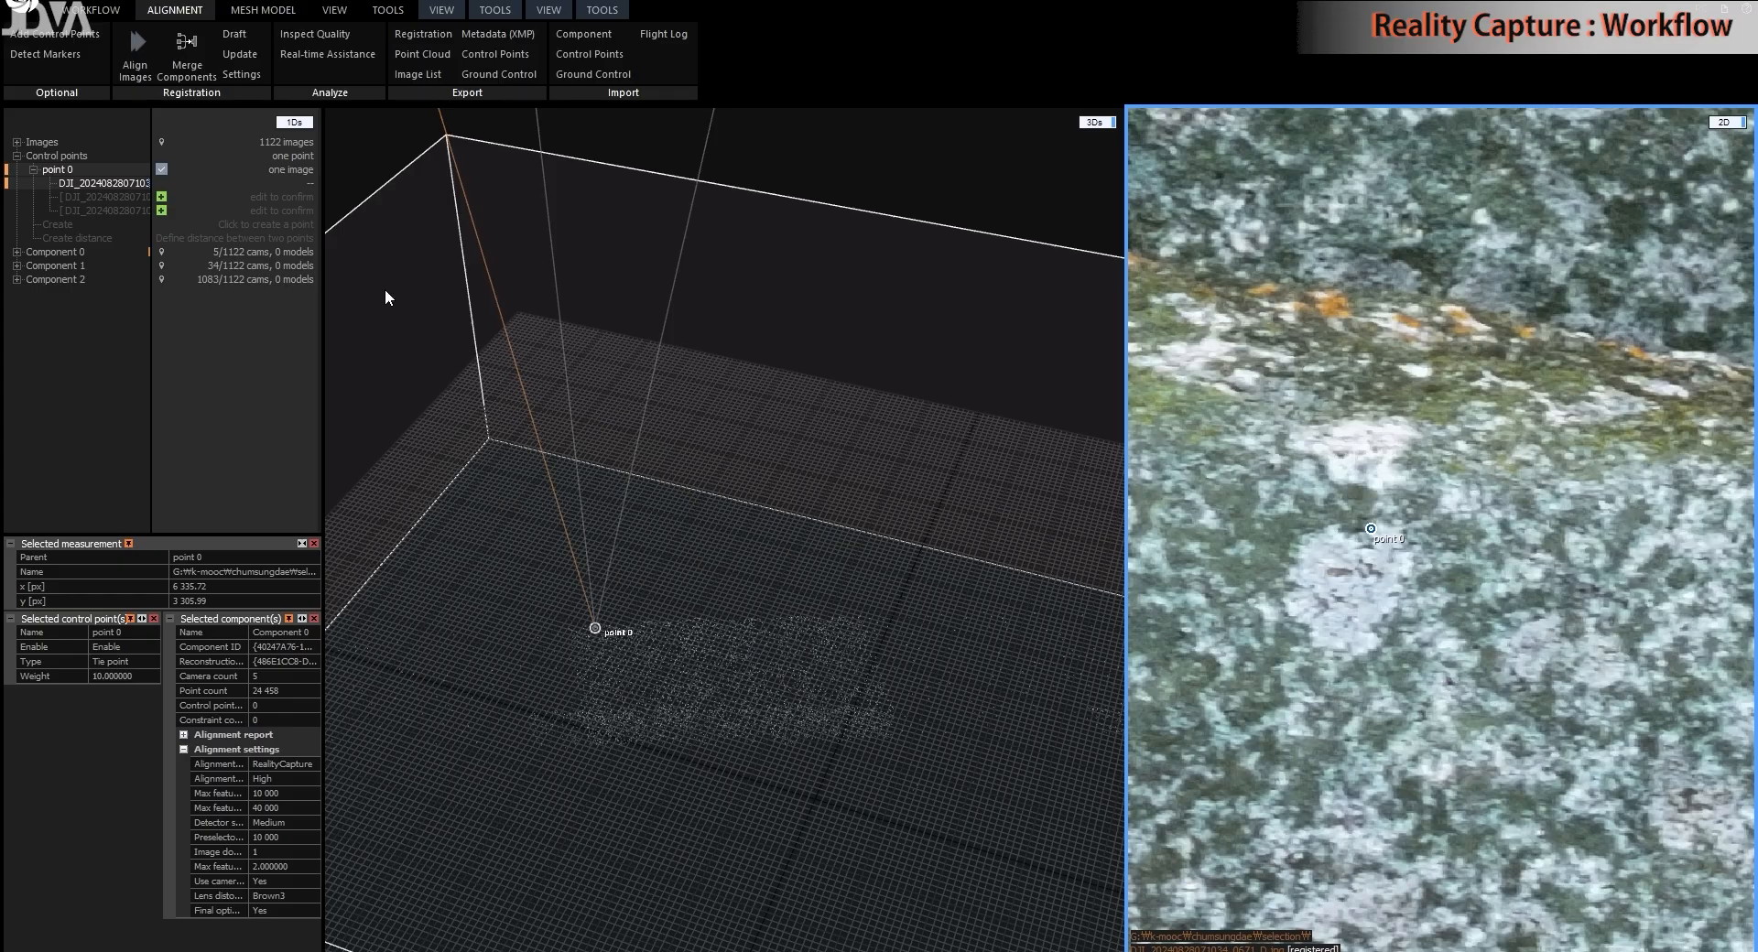
- Confirm point 0 in its second suggested image and fine-tune its position at the edge of the pale lichen patch
left_click(117, 195)
scroll(1428, 617, "down", 7)
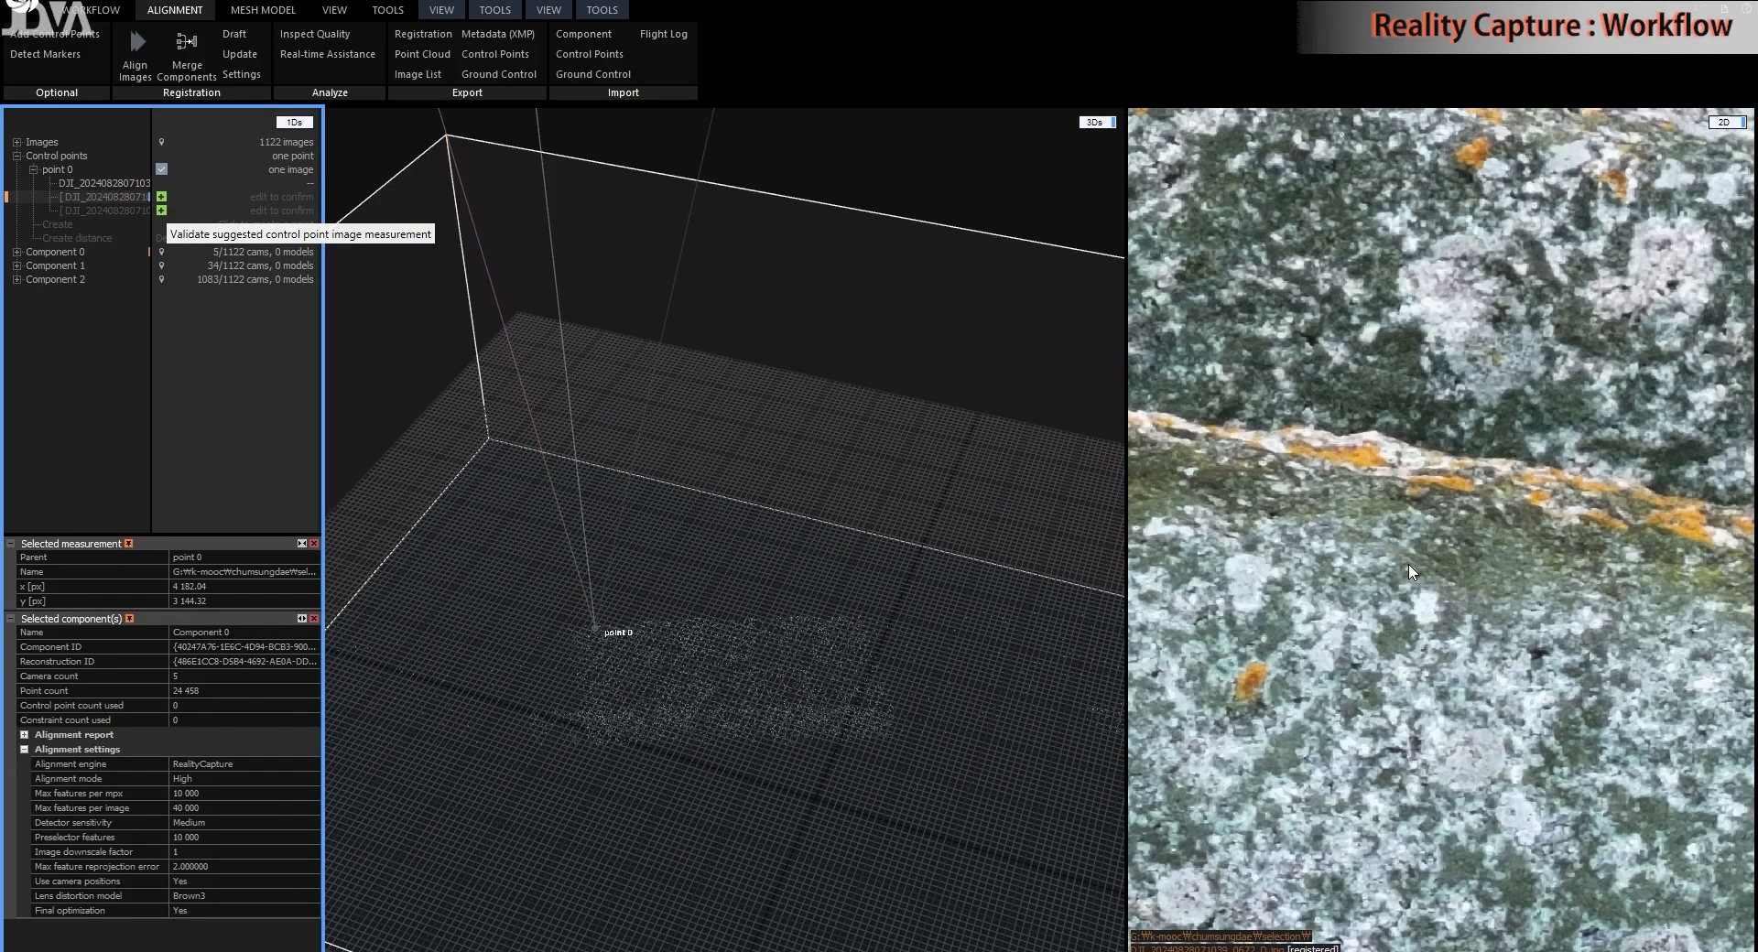
left_click_drag(1428, 655, 1695, 608)
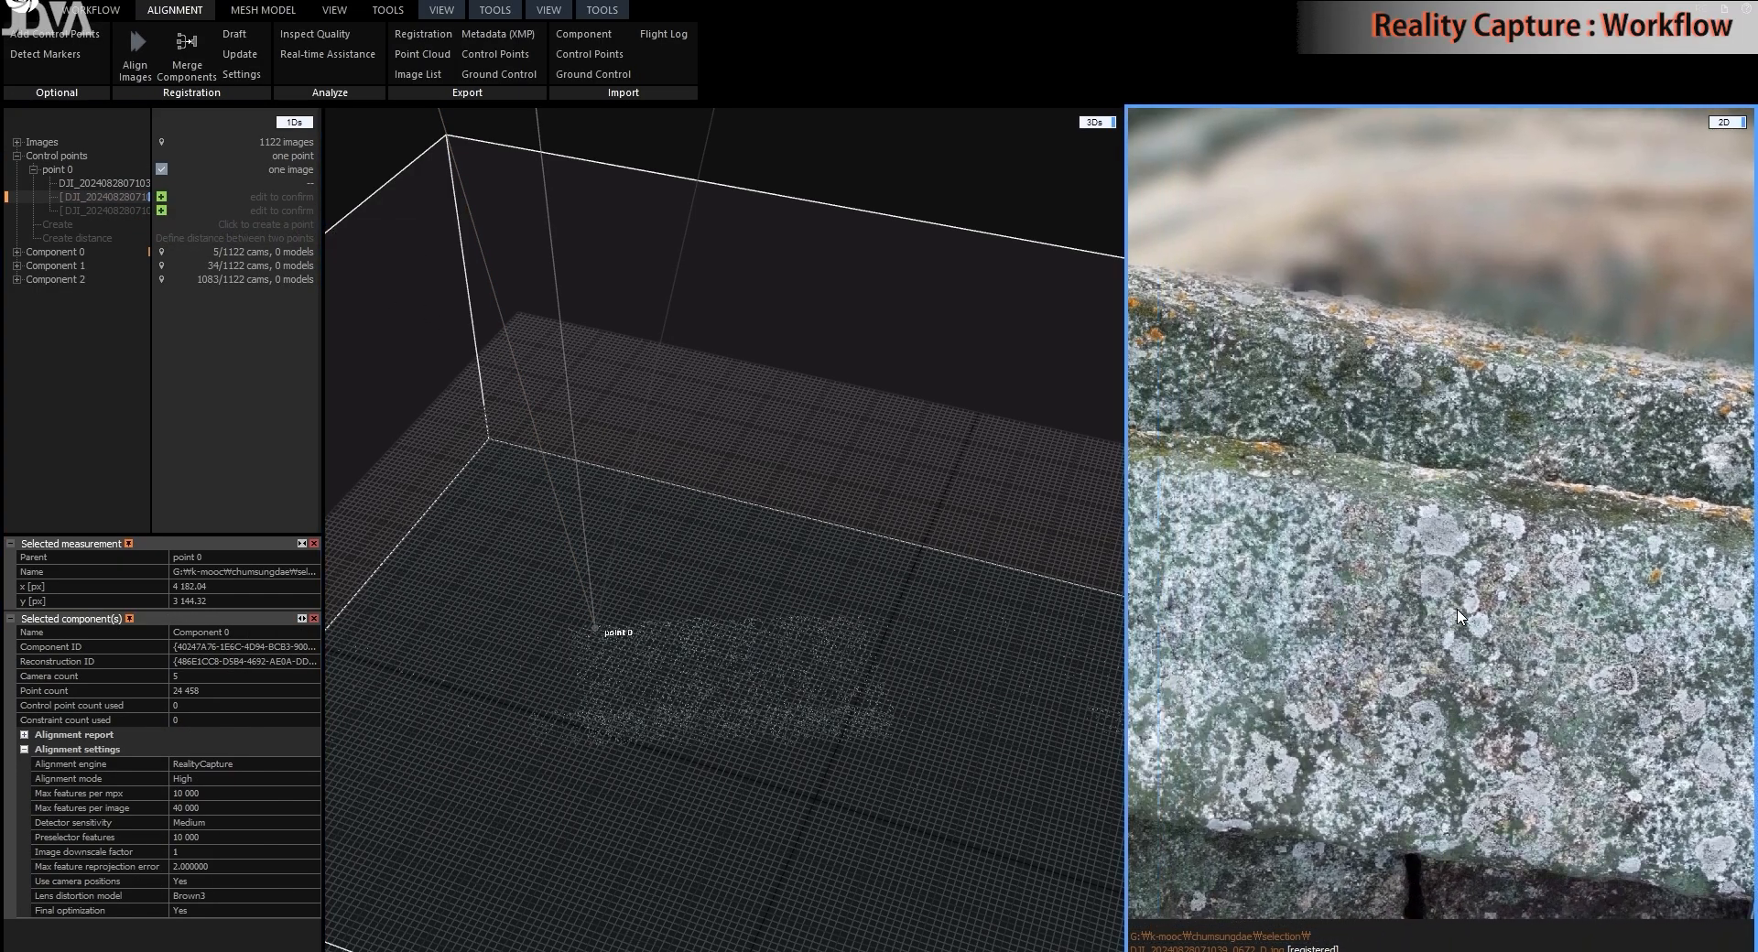
scroll(1451, 614, "down", 6)
left_click_drag(1278, 521, 1304, 516)
scroll(1305, 516, "up", 1)
scroll(1346, 568, "up", 8)
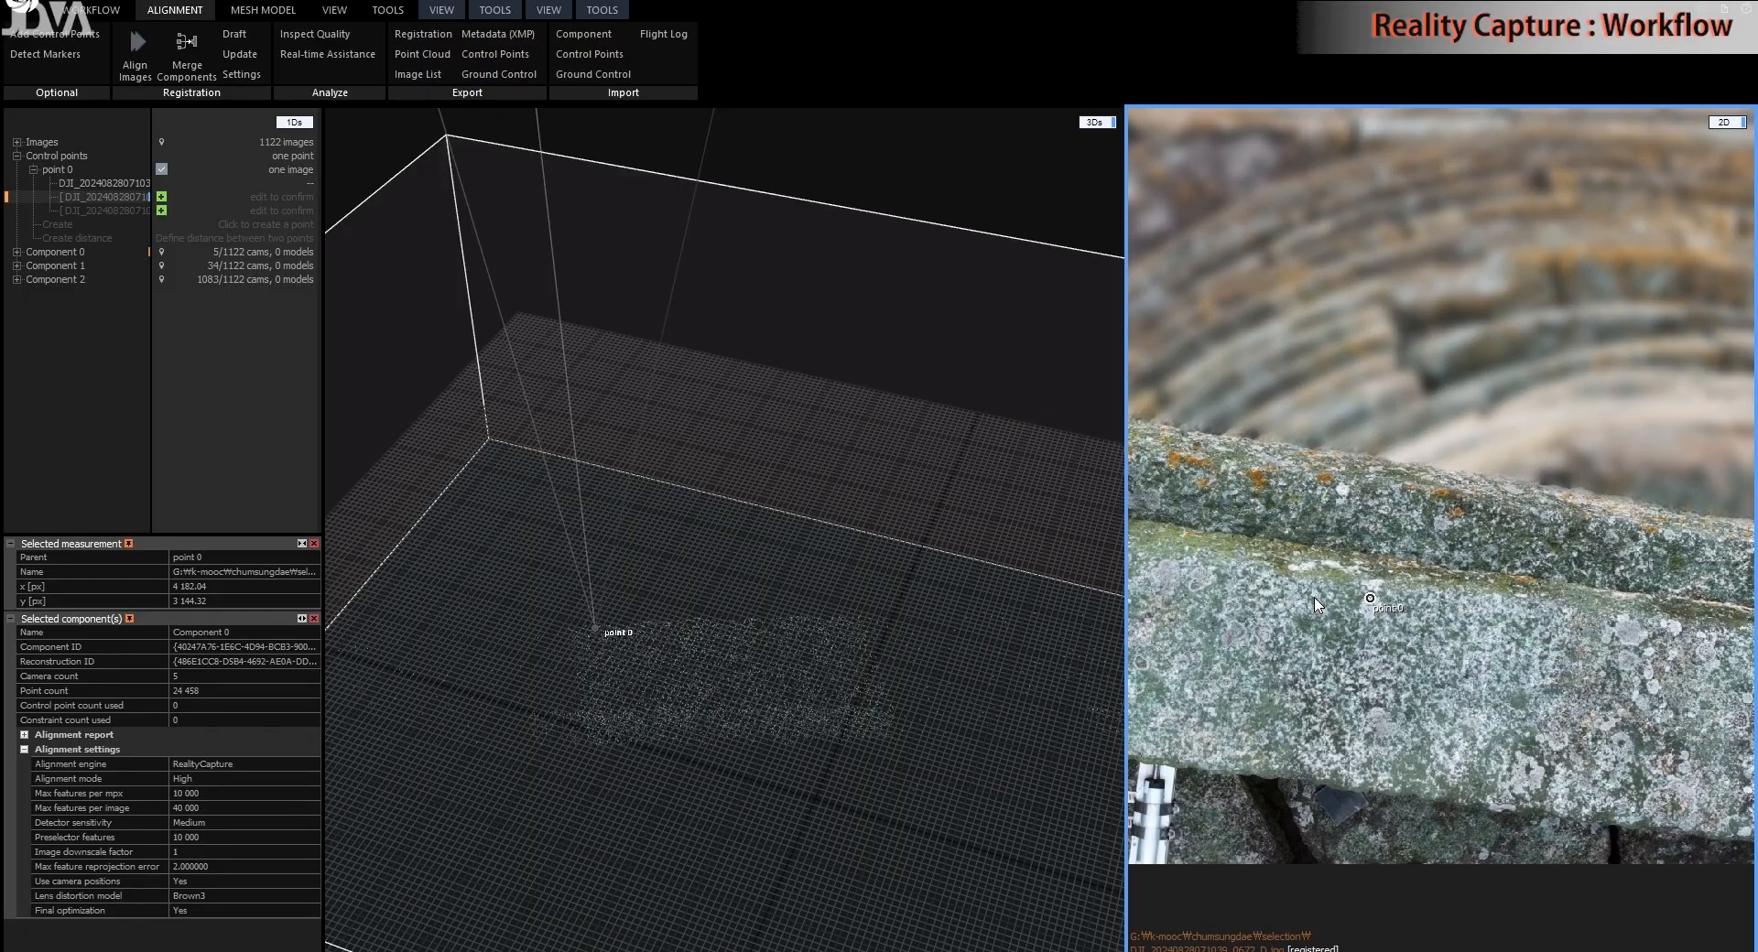
left_click(1418, 570)
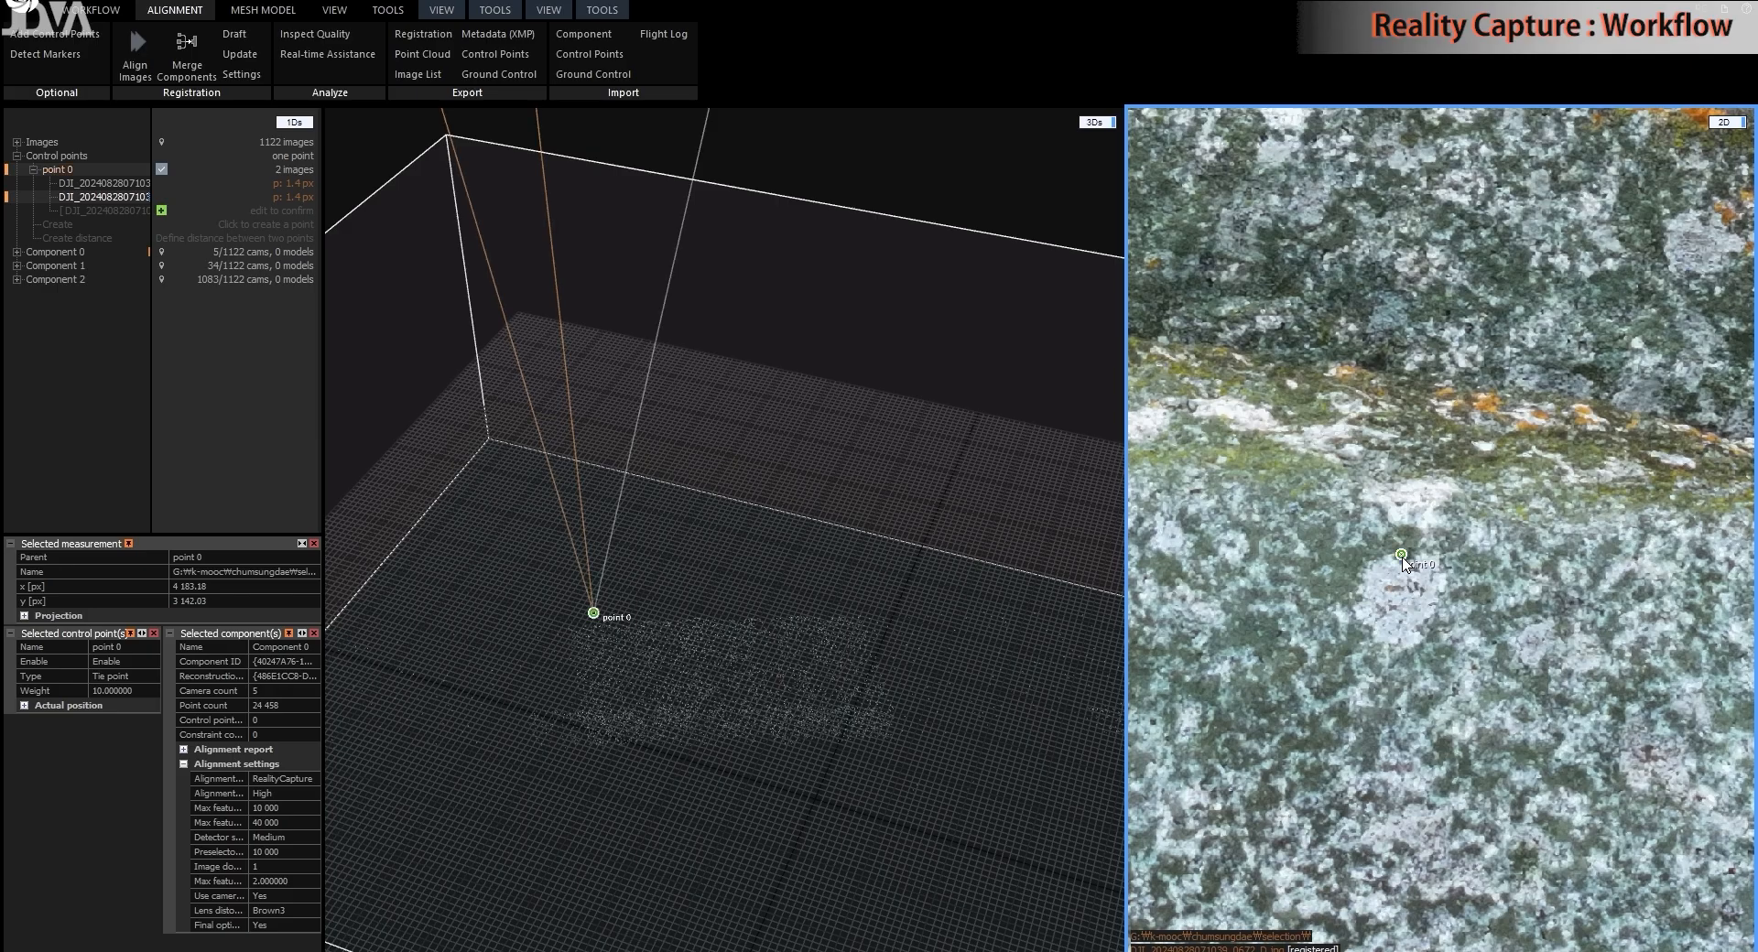
mouse_move(1402, 556)
left_mouse_down()
mouse_move(1442, 534)
mouse_move(1403, 563)
left_mouse_up()
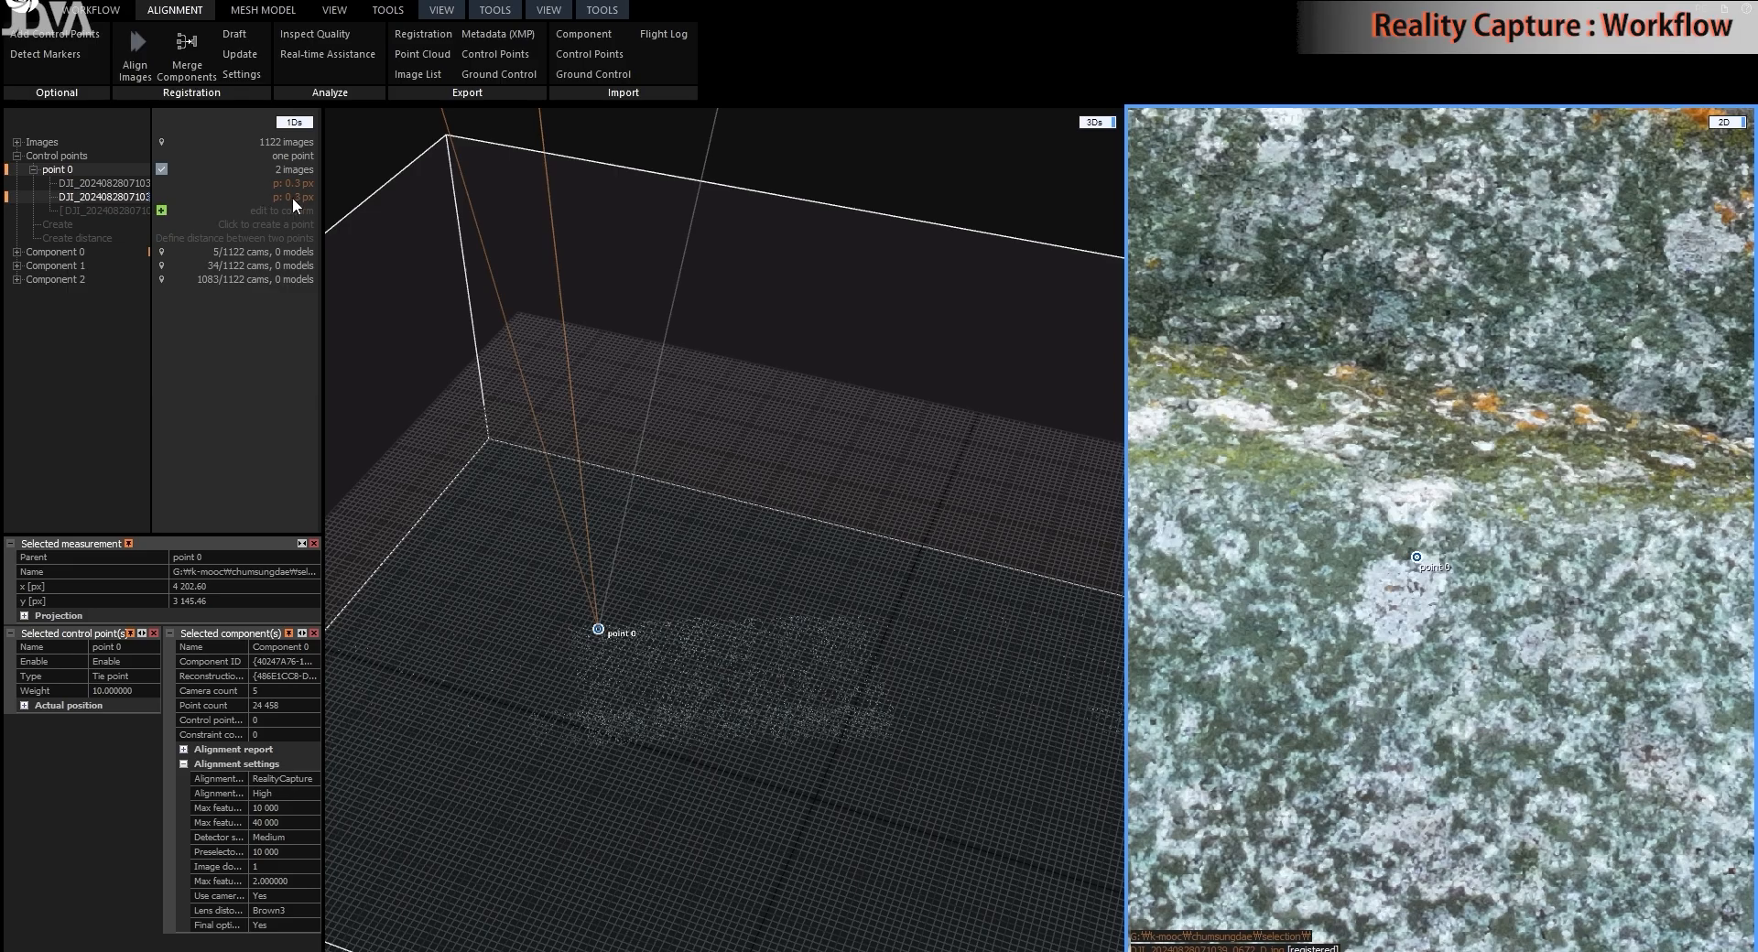
- Check point 0 against the lichen patch in its third suggested image and validate the suggested measurement
left_click(108, 210)
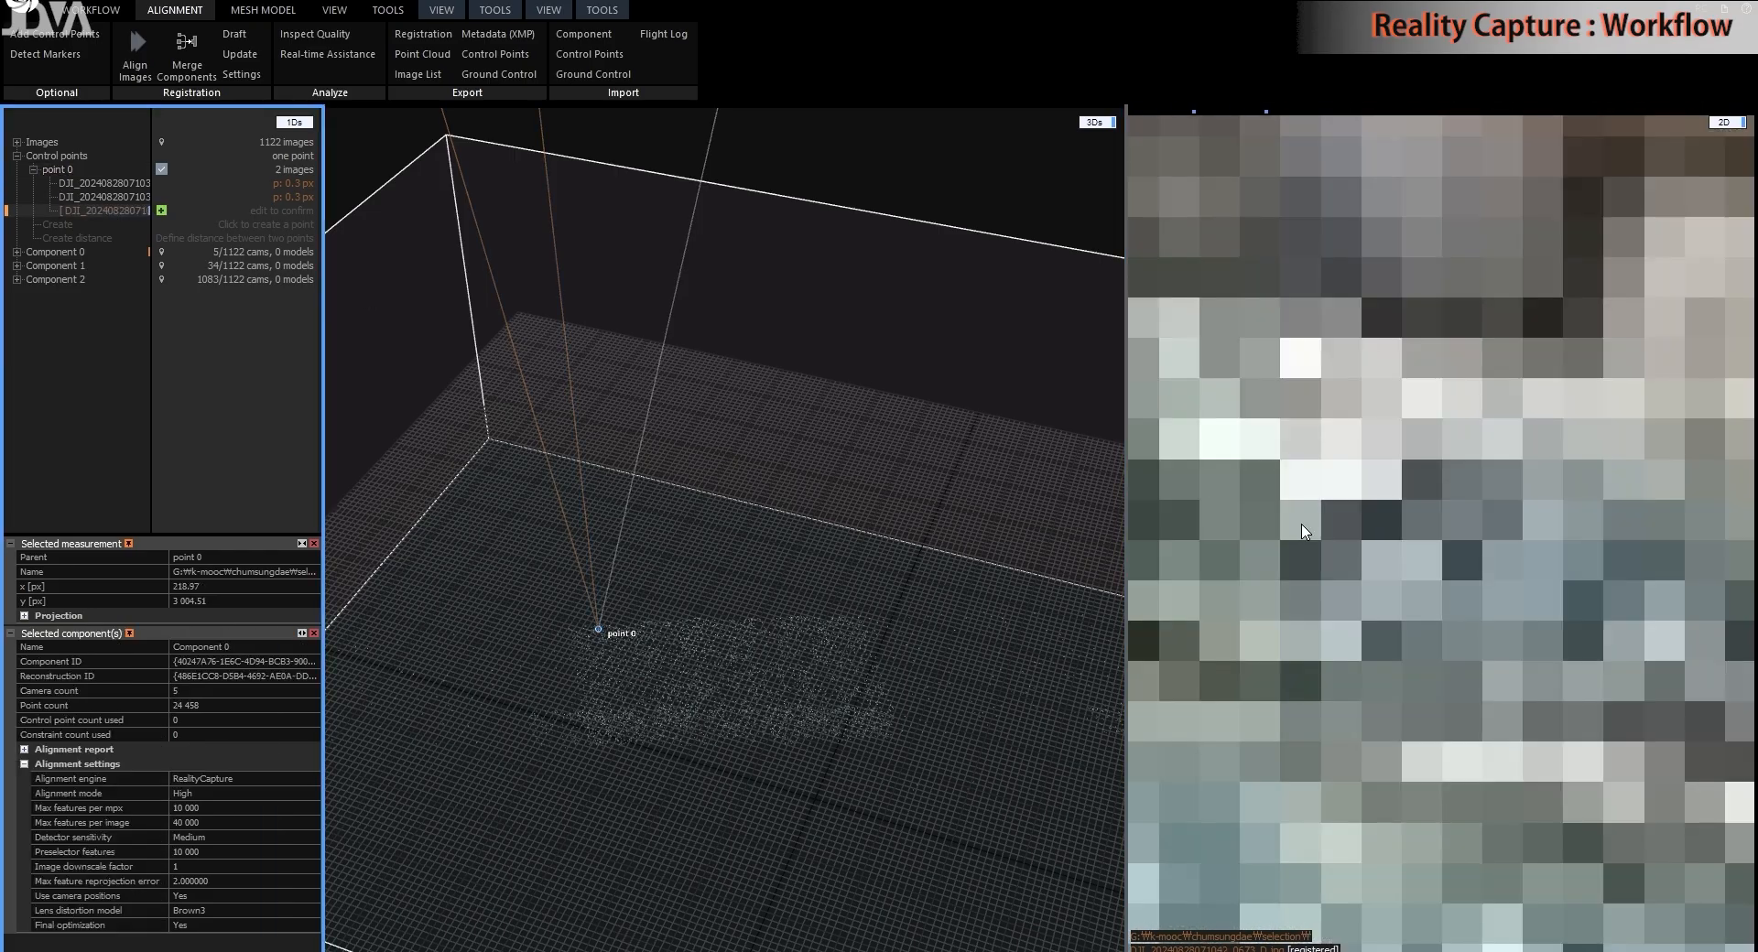
scroll(1550, 586, "down", 5)
left_click_drag(1429, 687, 1364, 596)
scroll(1365, 596, "up", 5)
scroll(1364, 602, "up", 2)
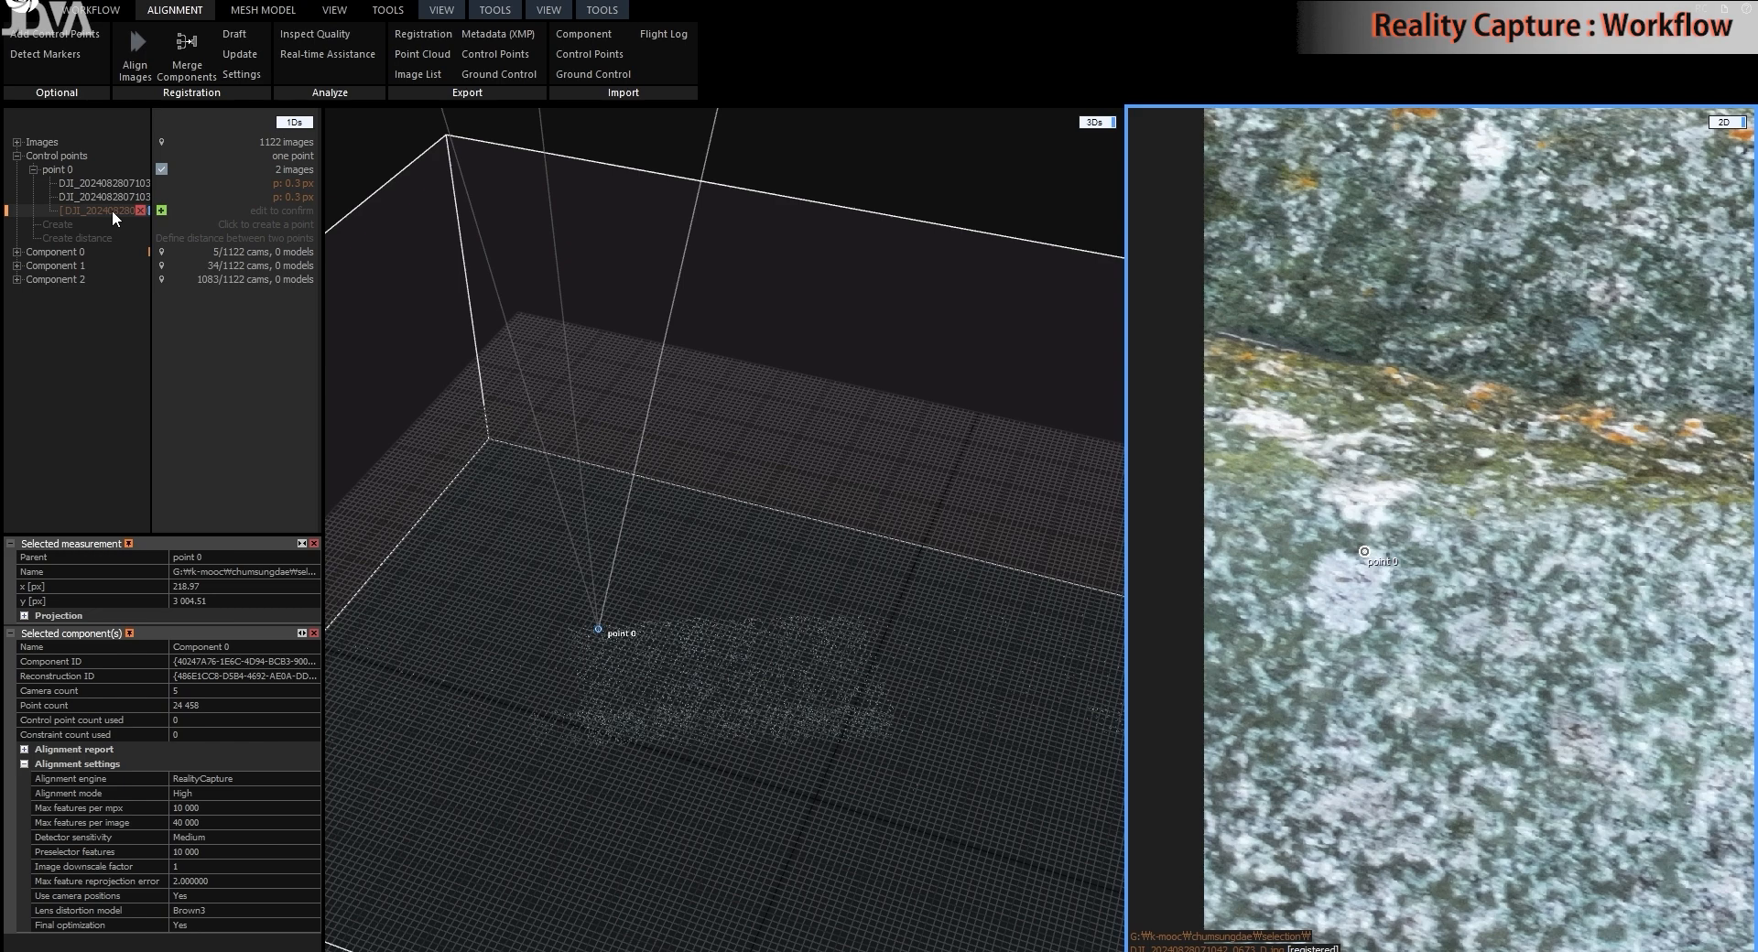
left_click(162, 212)
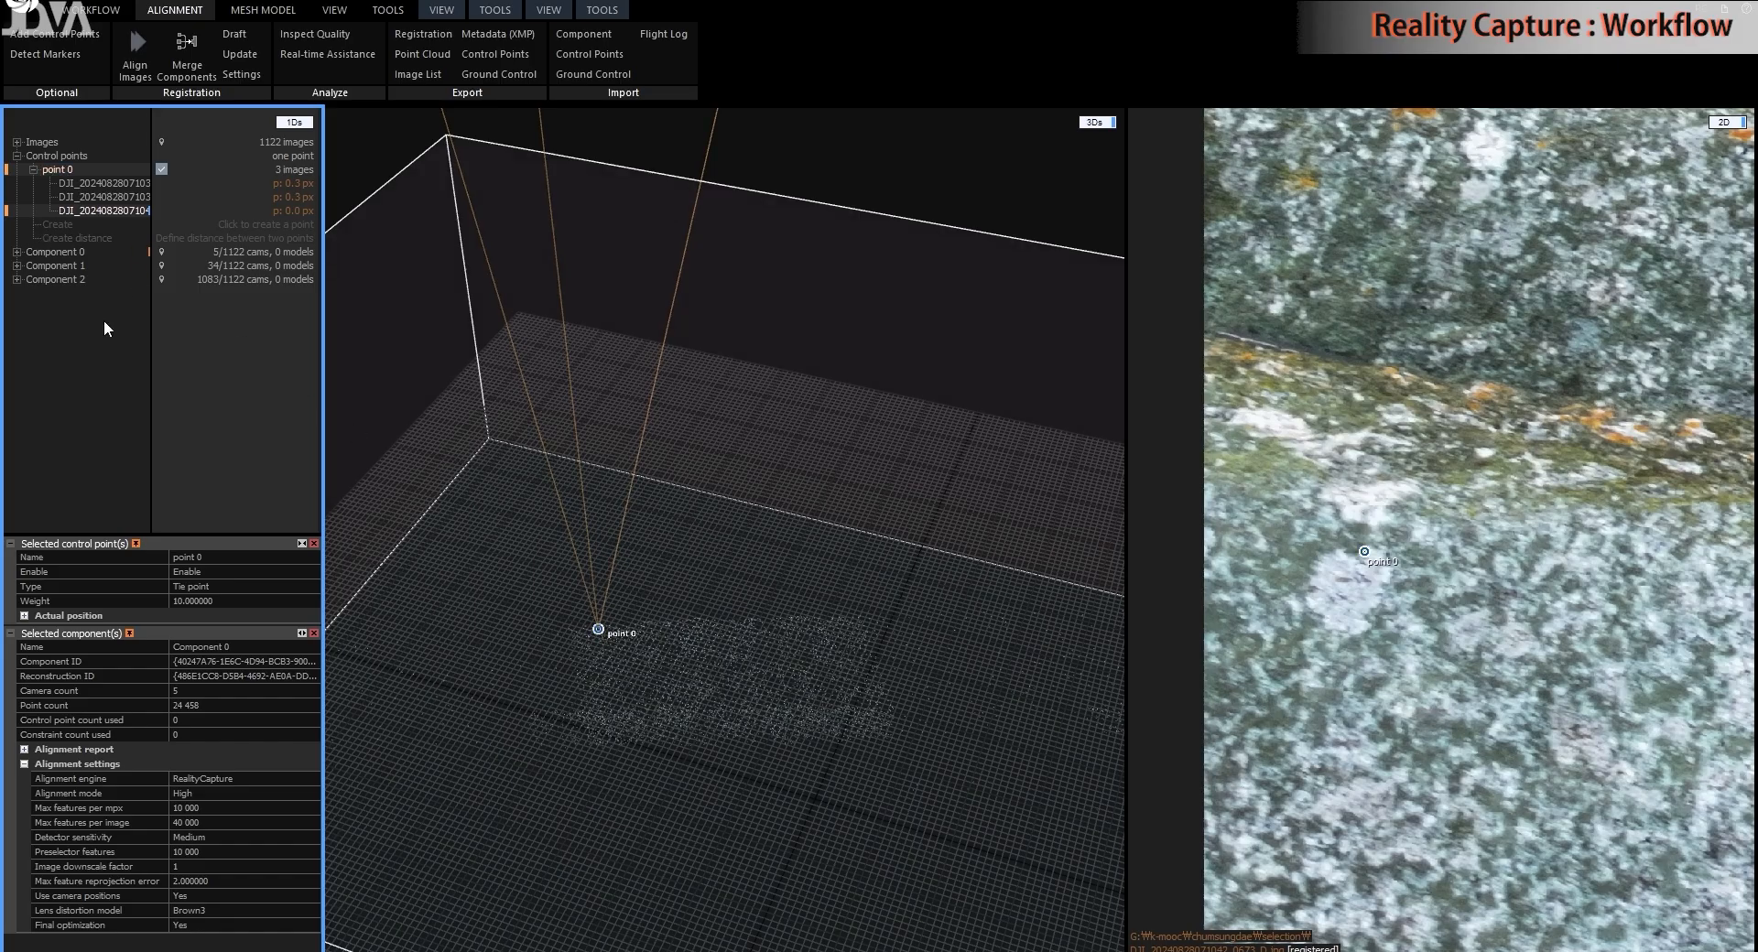
- Display Component 2 in the 3D scene and compare its tower top with point 0's first confirmed image
left_click(60, 280)
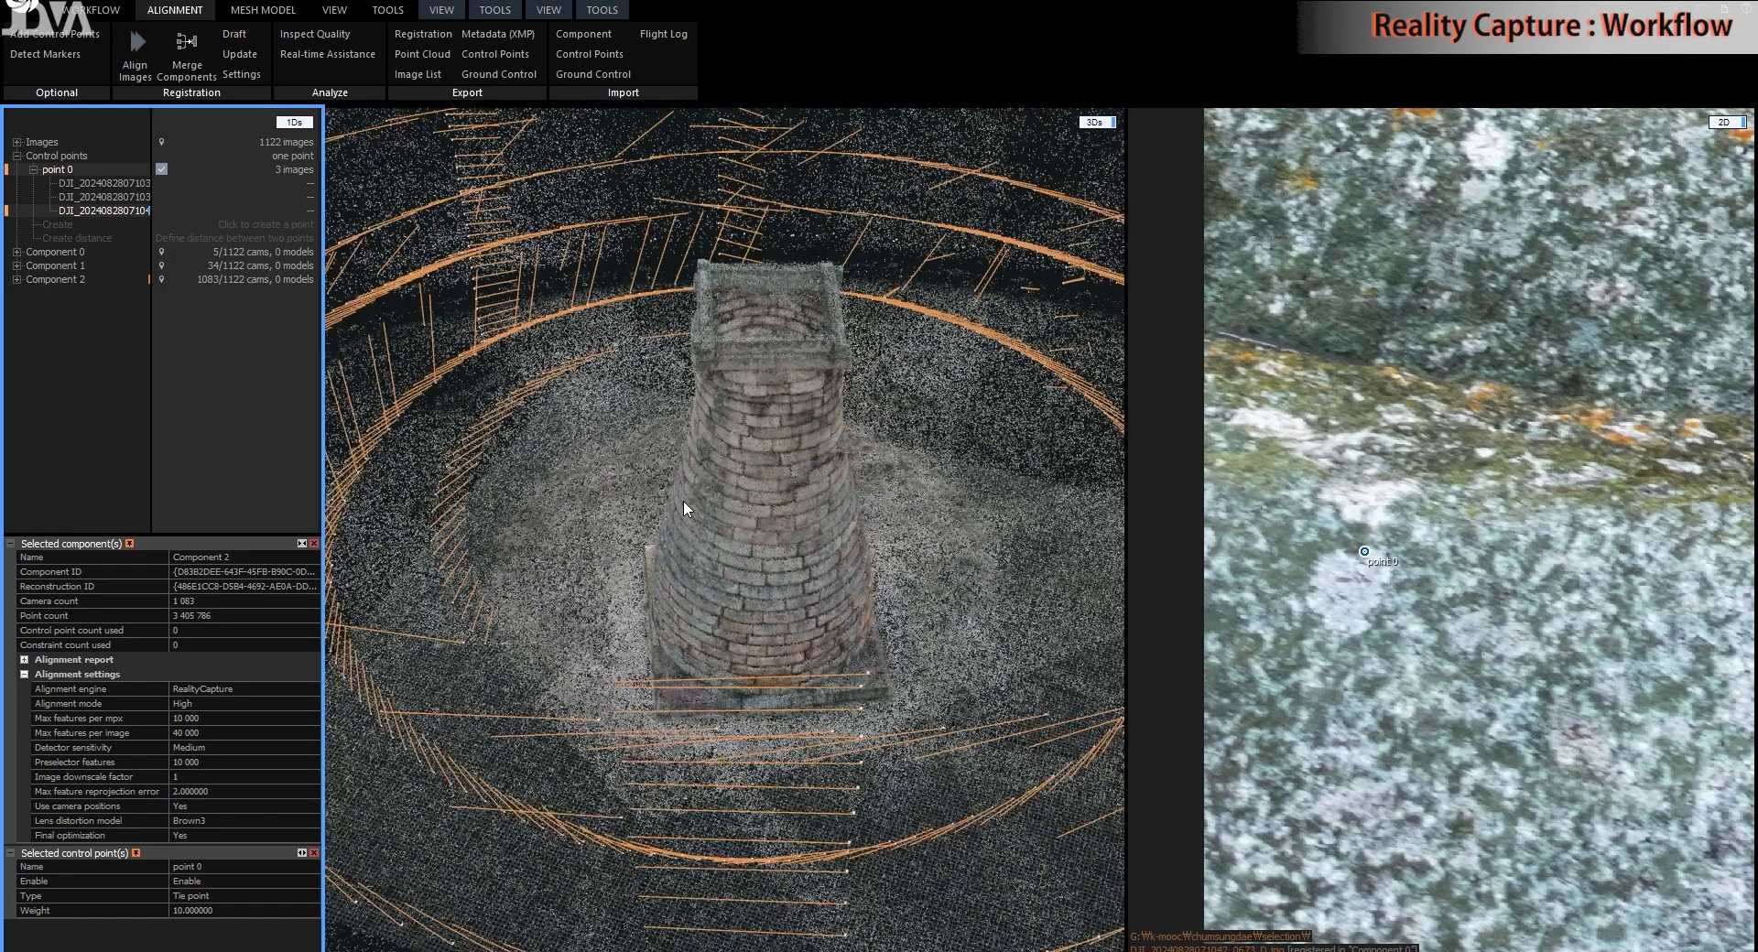
left_click_drag(685, 509, 895, 581)
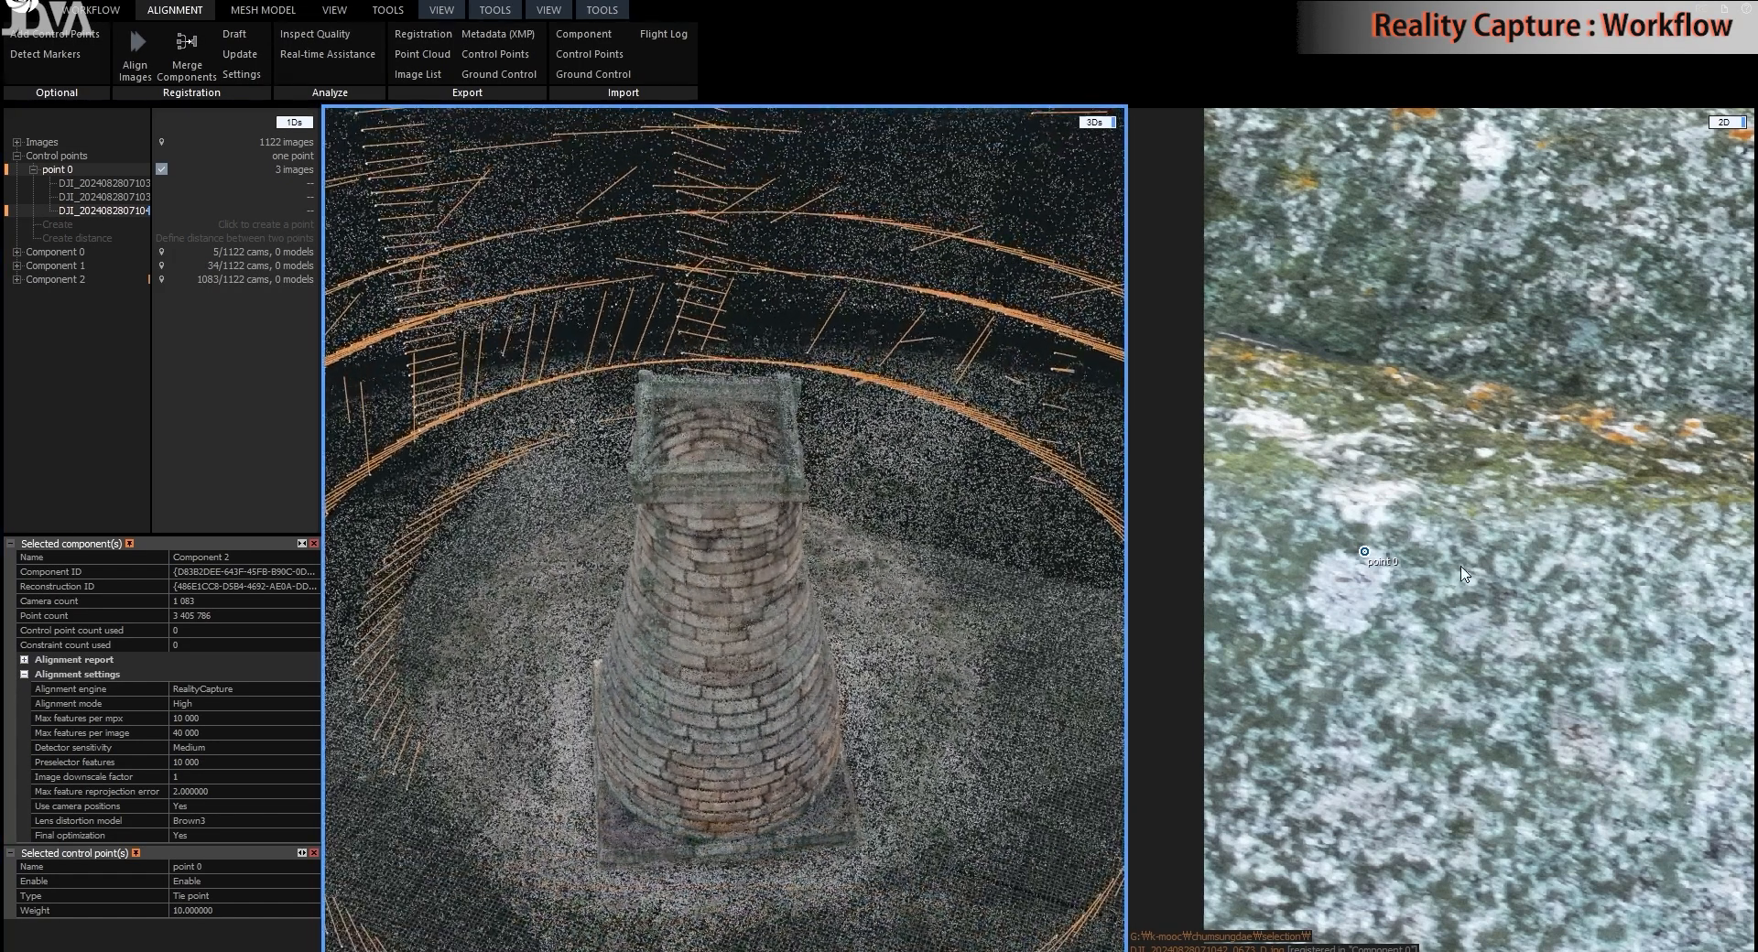
scroll(1463, 573, "down", 10)
scroll(1570, 663, "up", 2)
scroll(1439, 661, "up", 3)
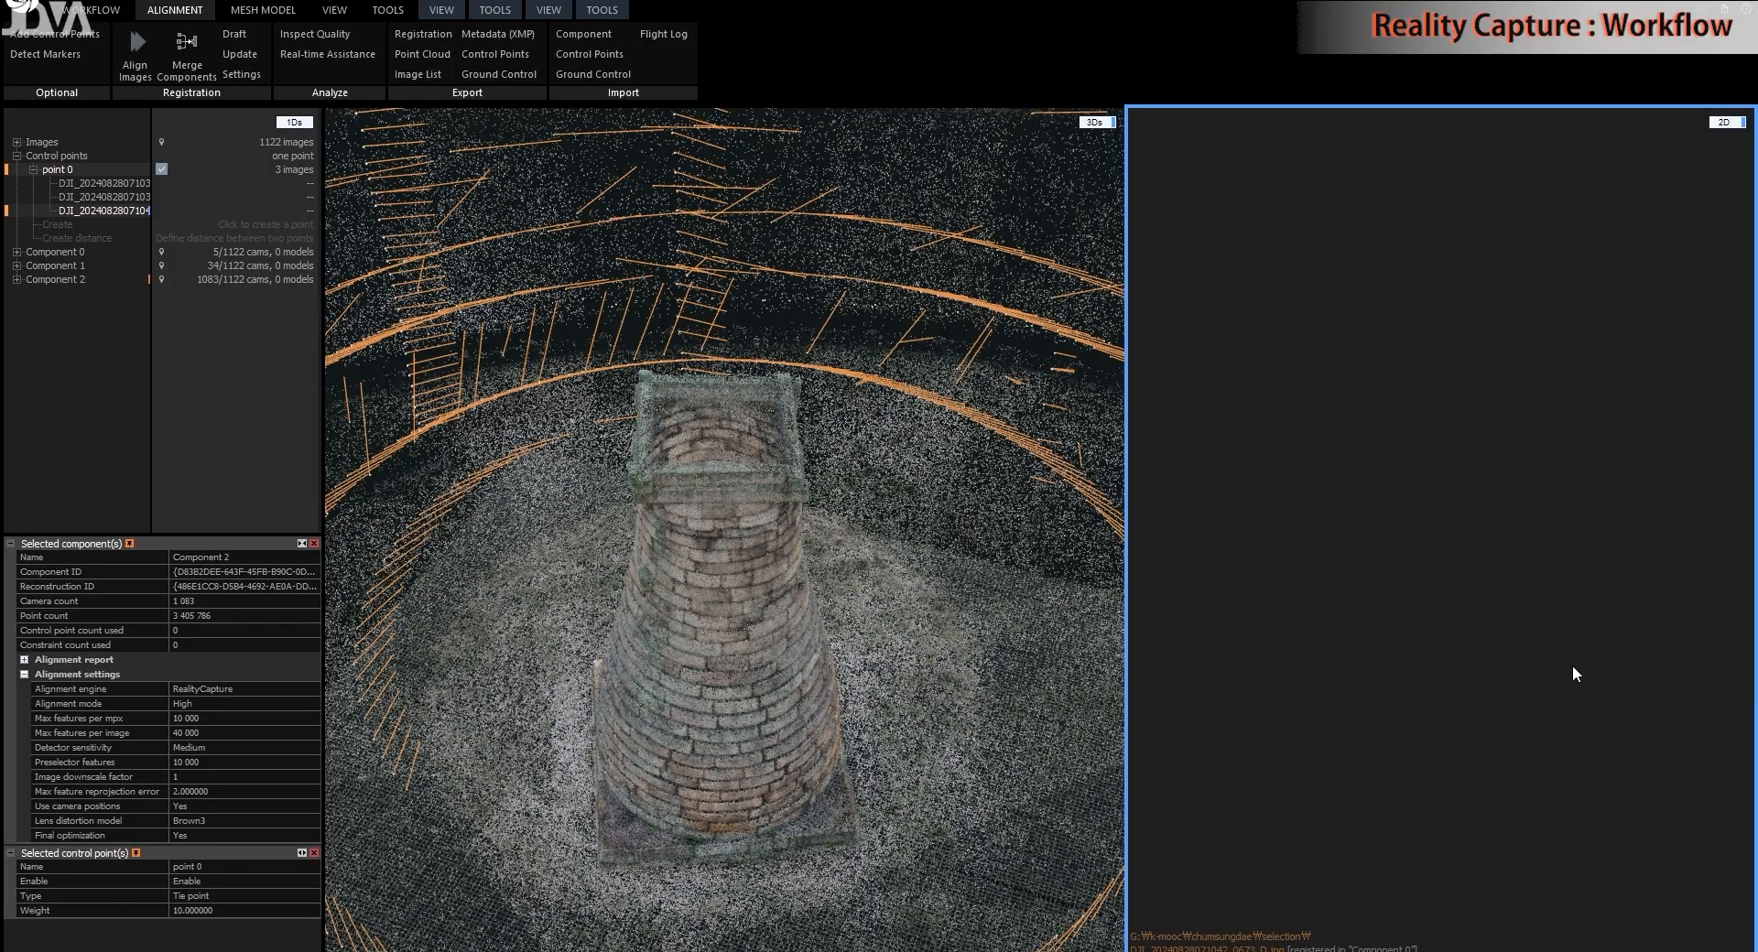
left_click(123, 184)
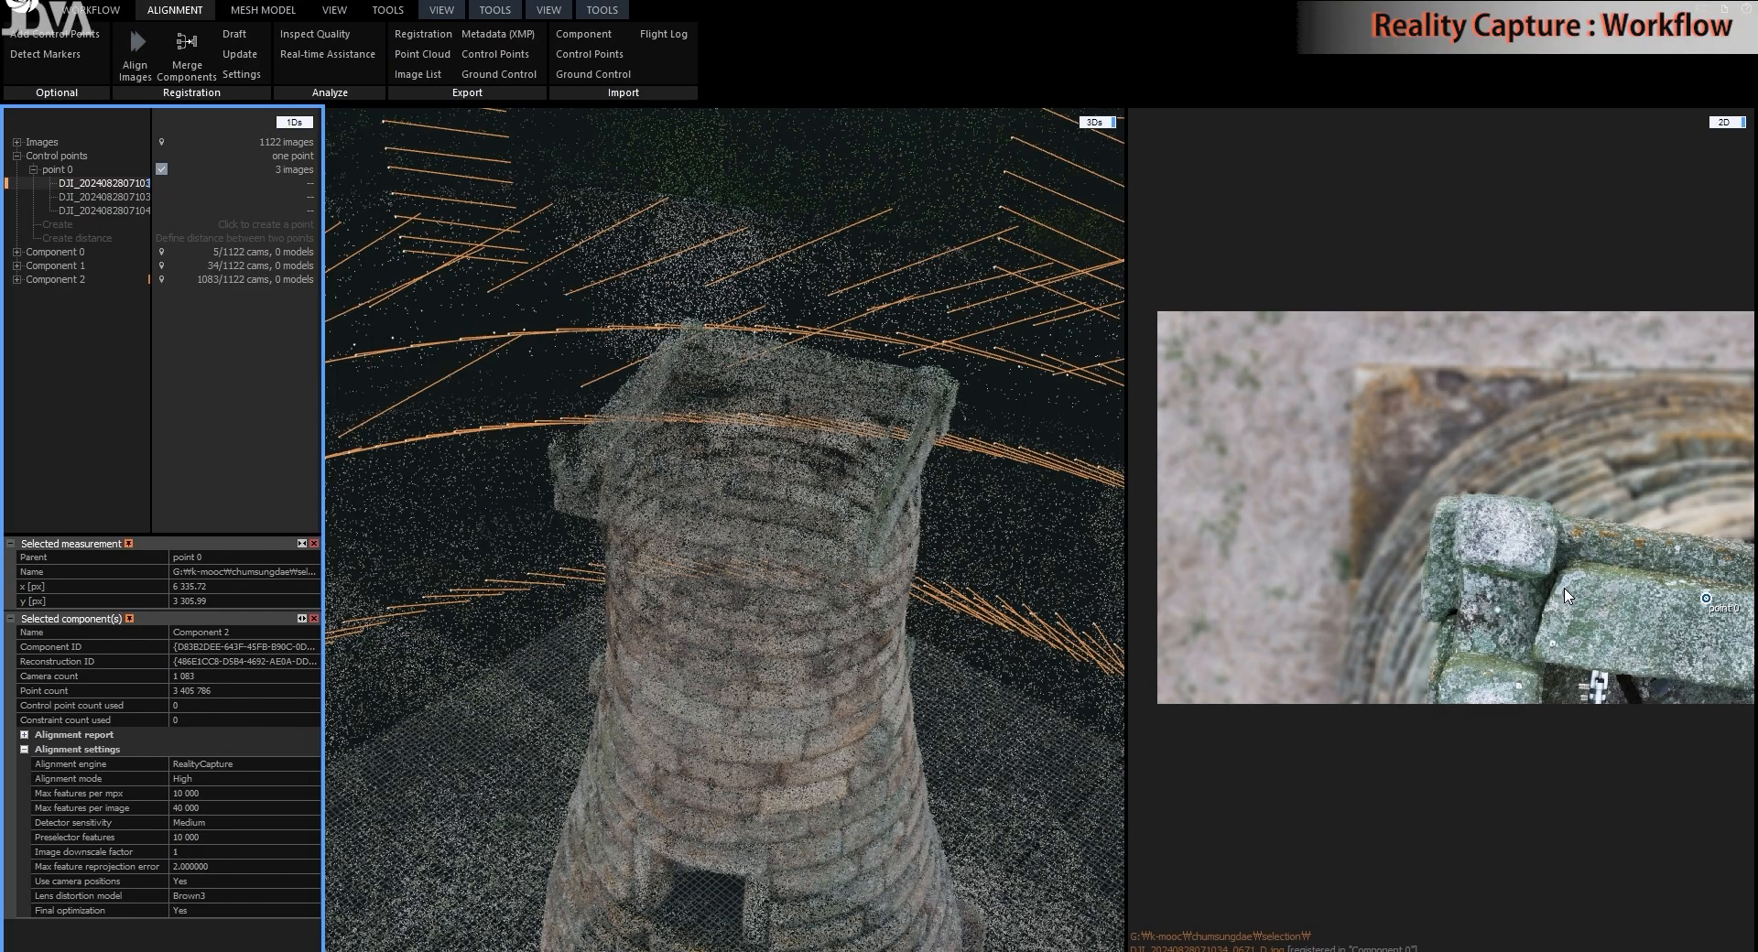
right_click_drag(824, 652, 1018, 692)
right_click_drag(839, 504, 843, 628)
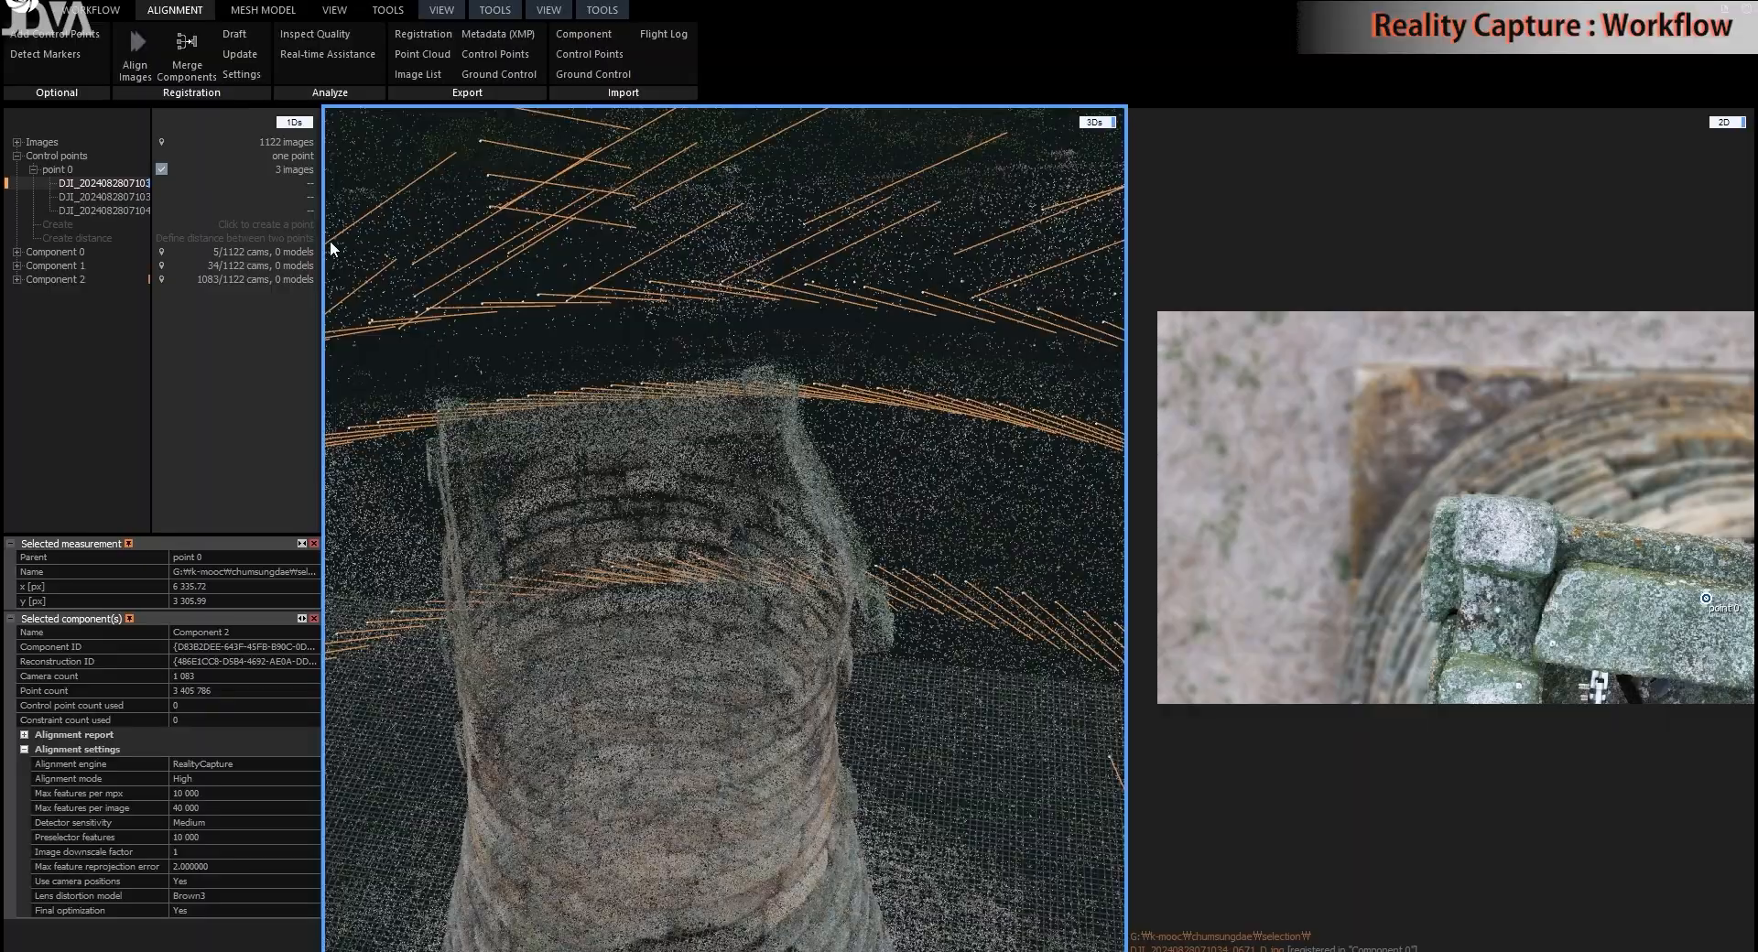
- Place point 0 on the matching tower-top slab in Component 2's point cloud, and stop adding control points
left_click(55, 34)
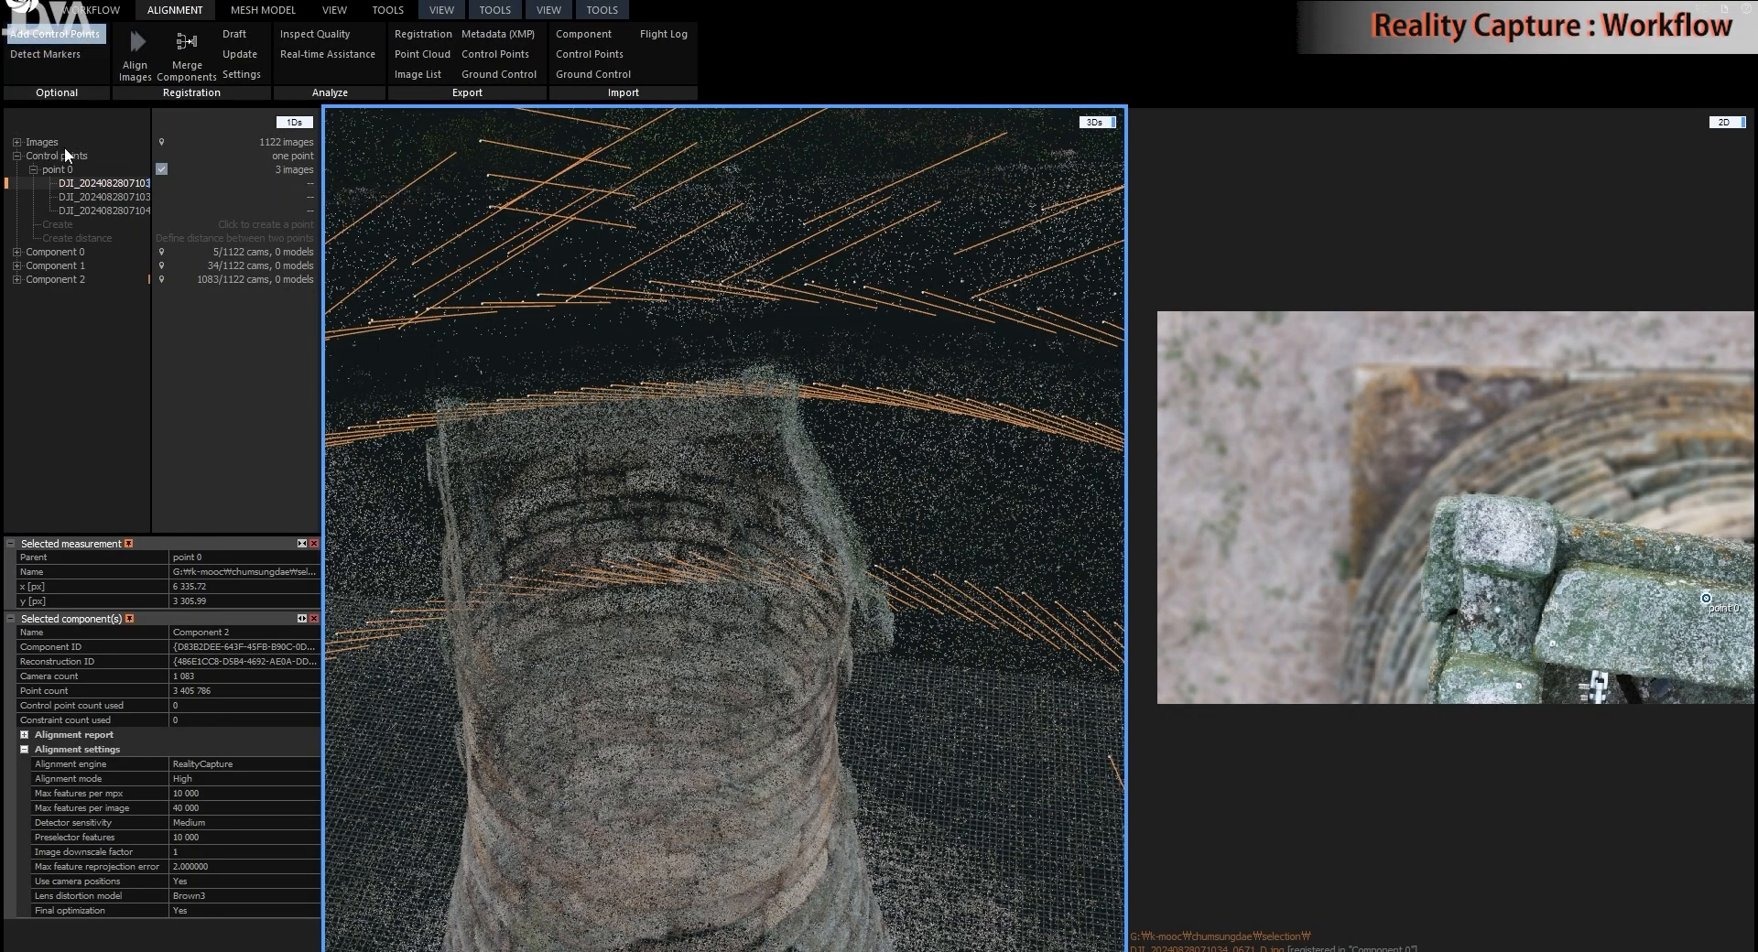
left_click(57, 170)
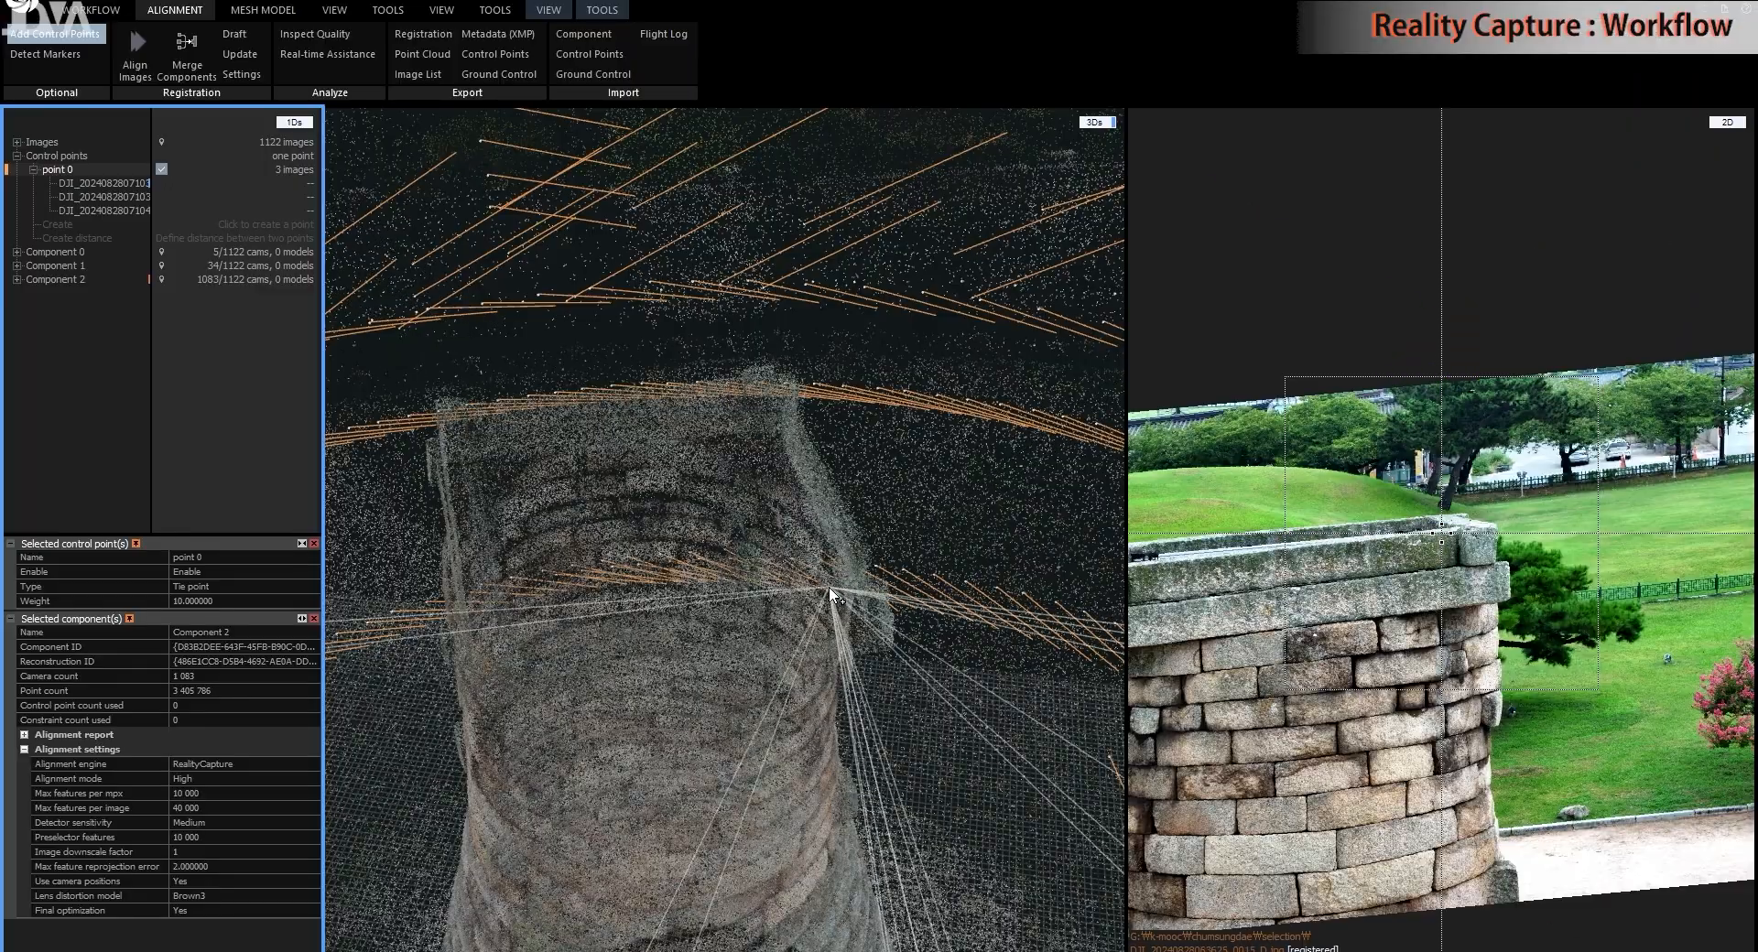
scroll(826, 588, "up", 3)
scroll(795, 571, "down", 5)
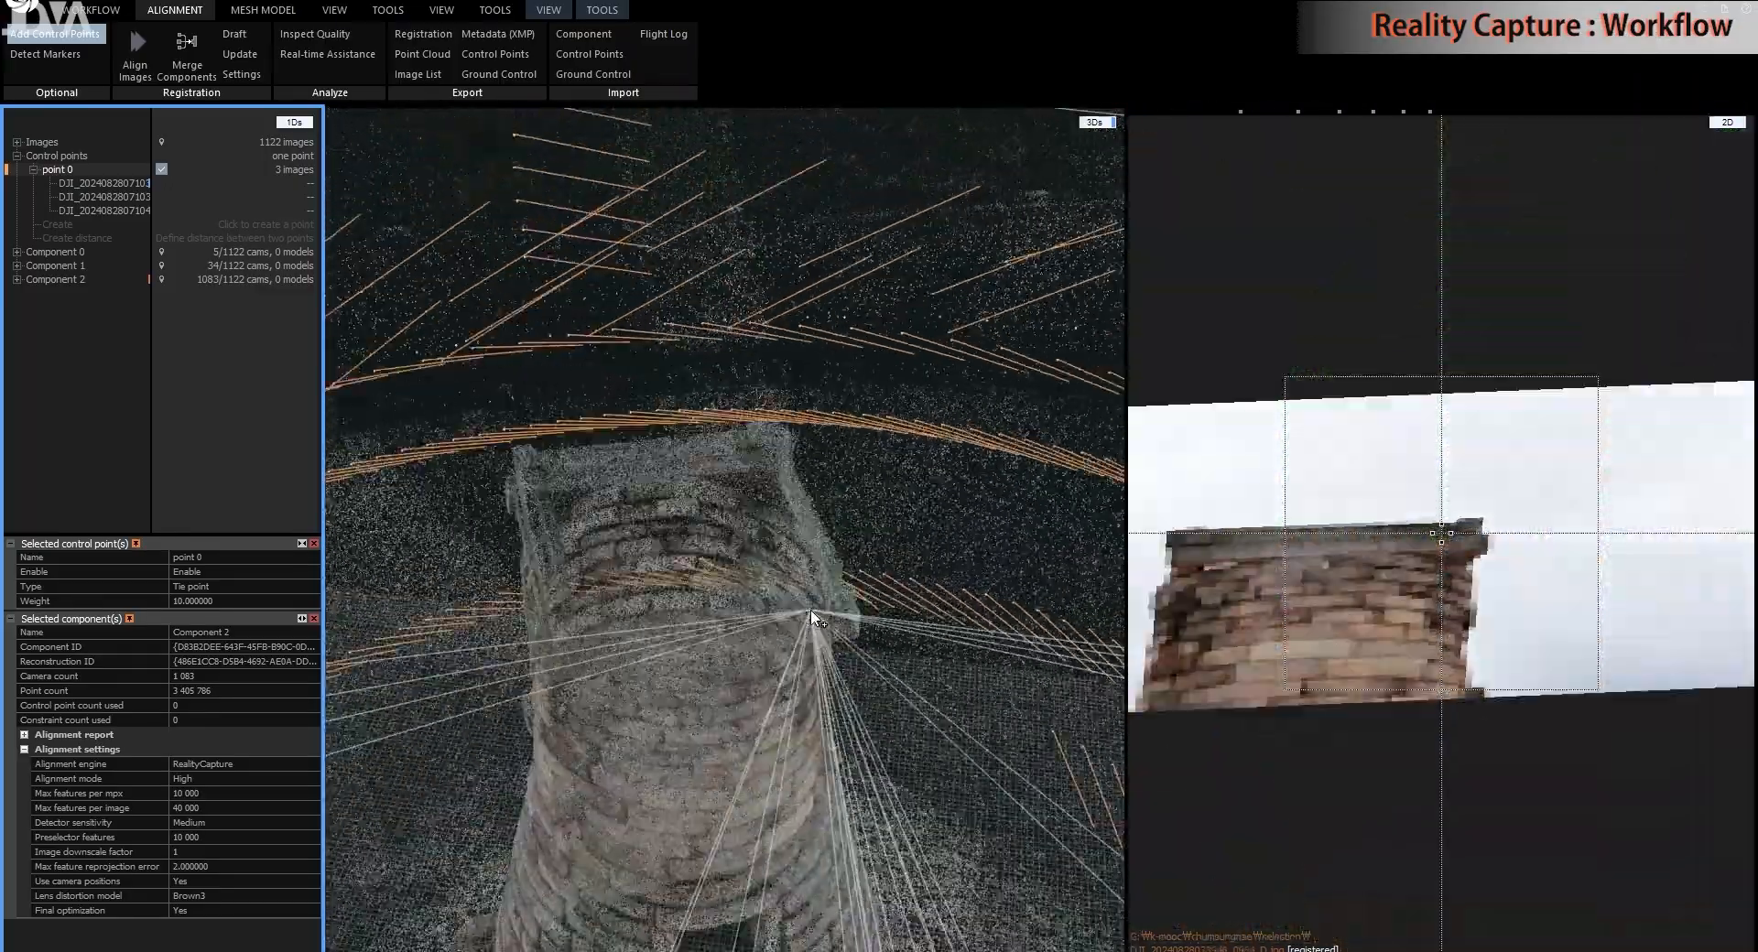
left_click(789, 591)
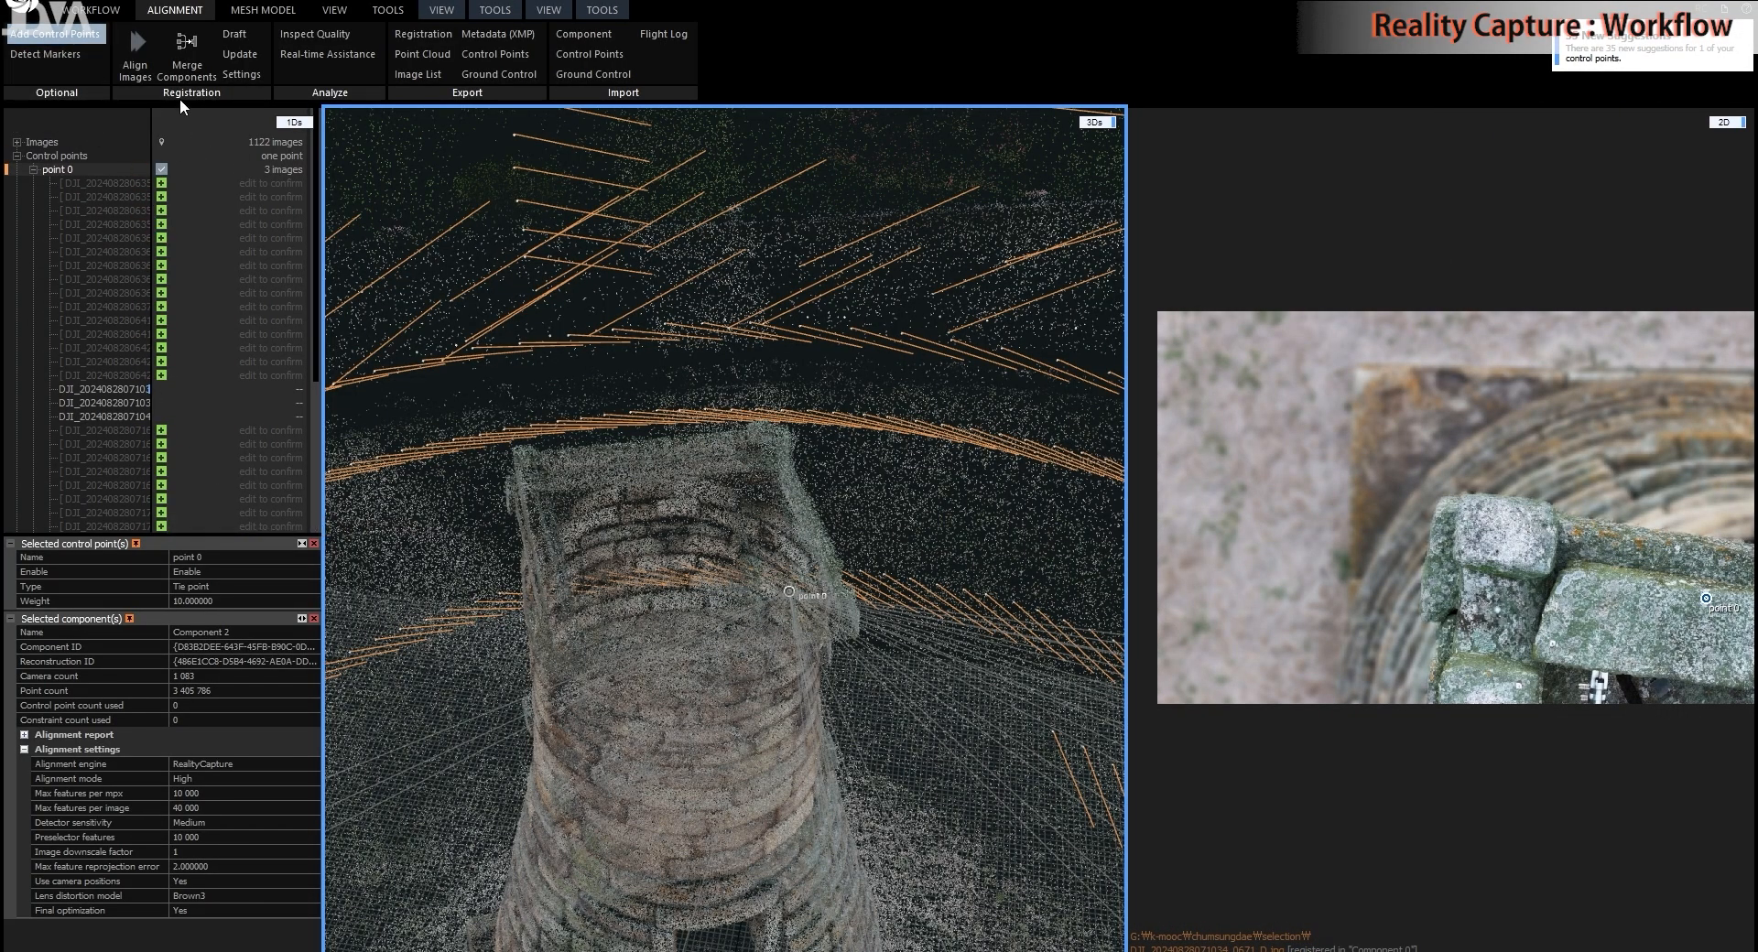
left_click(56, 39)
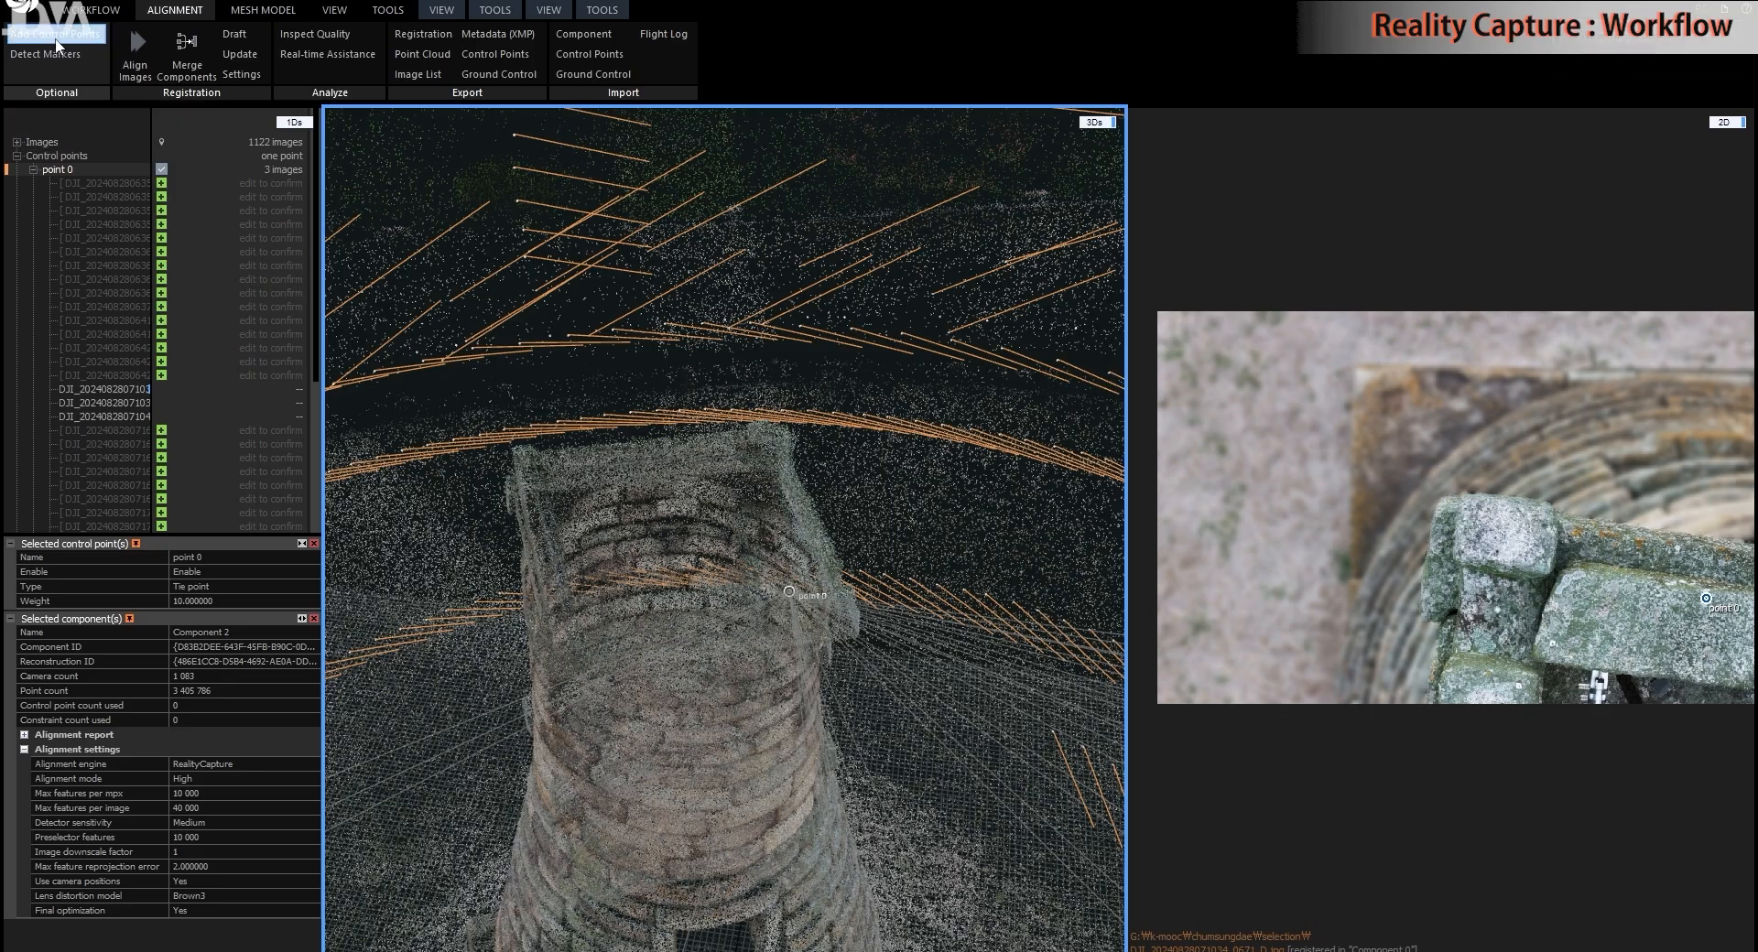
- Examine how closely point 0 sits on the tower-top slab in several suggested Component 2 images
left_click(115, 185)
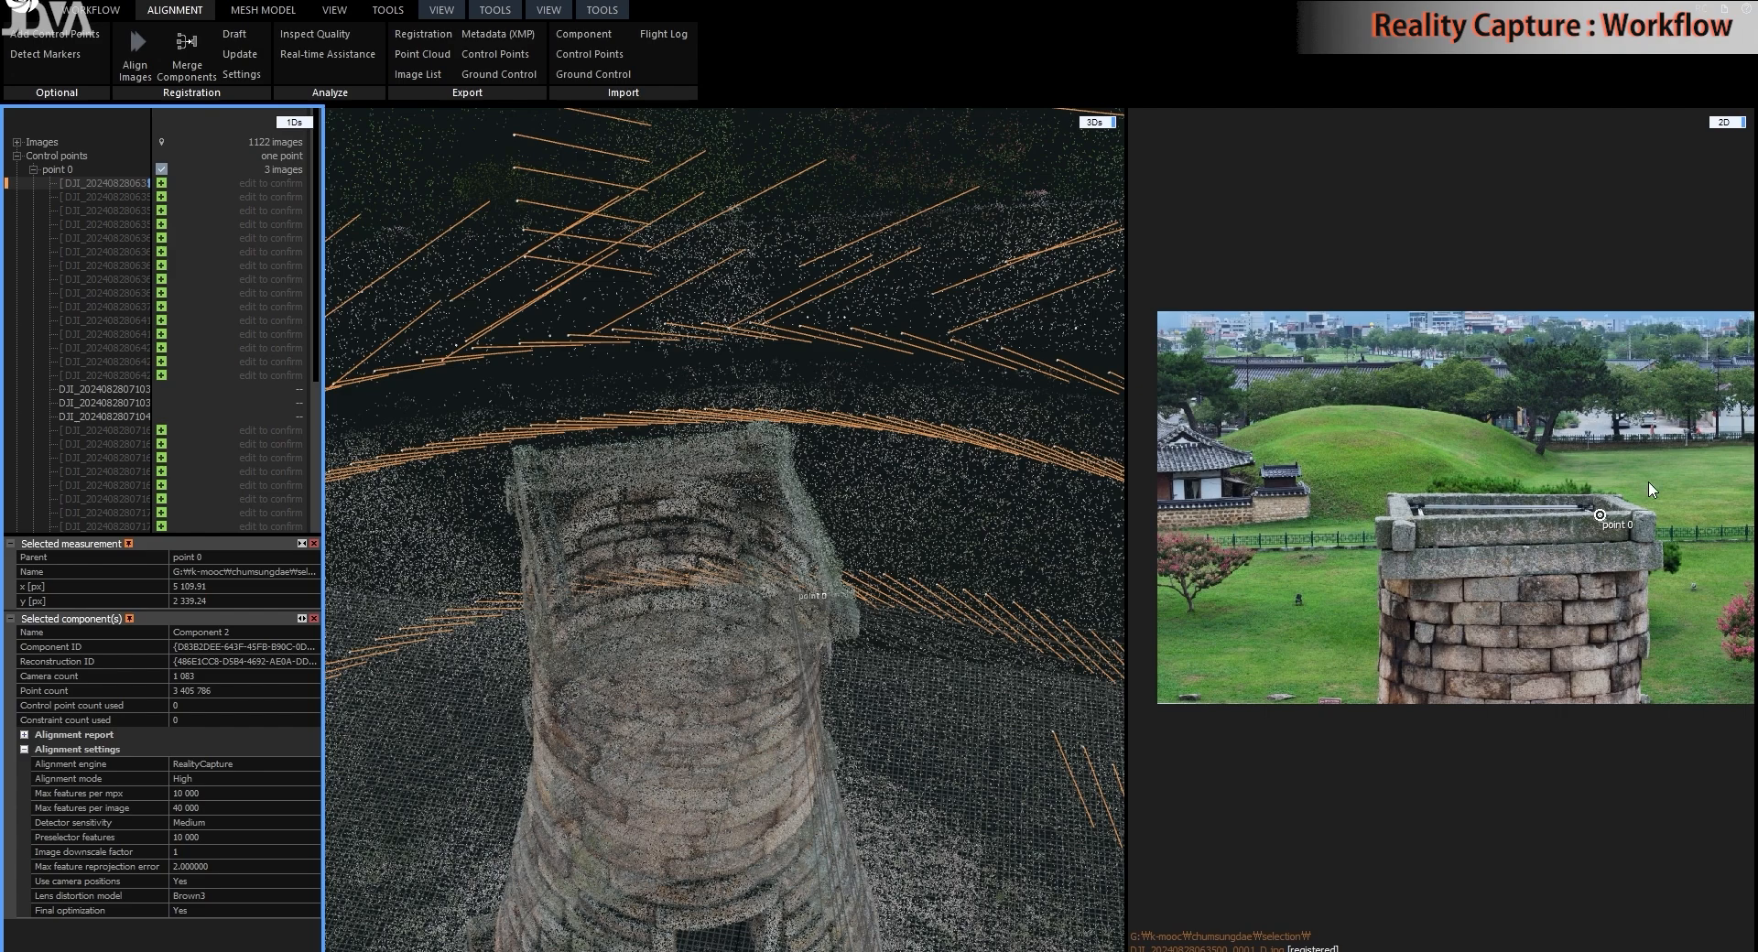
scroll(1662, 524, "up", 2)
scroll(1662, 524, "up", 5)
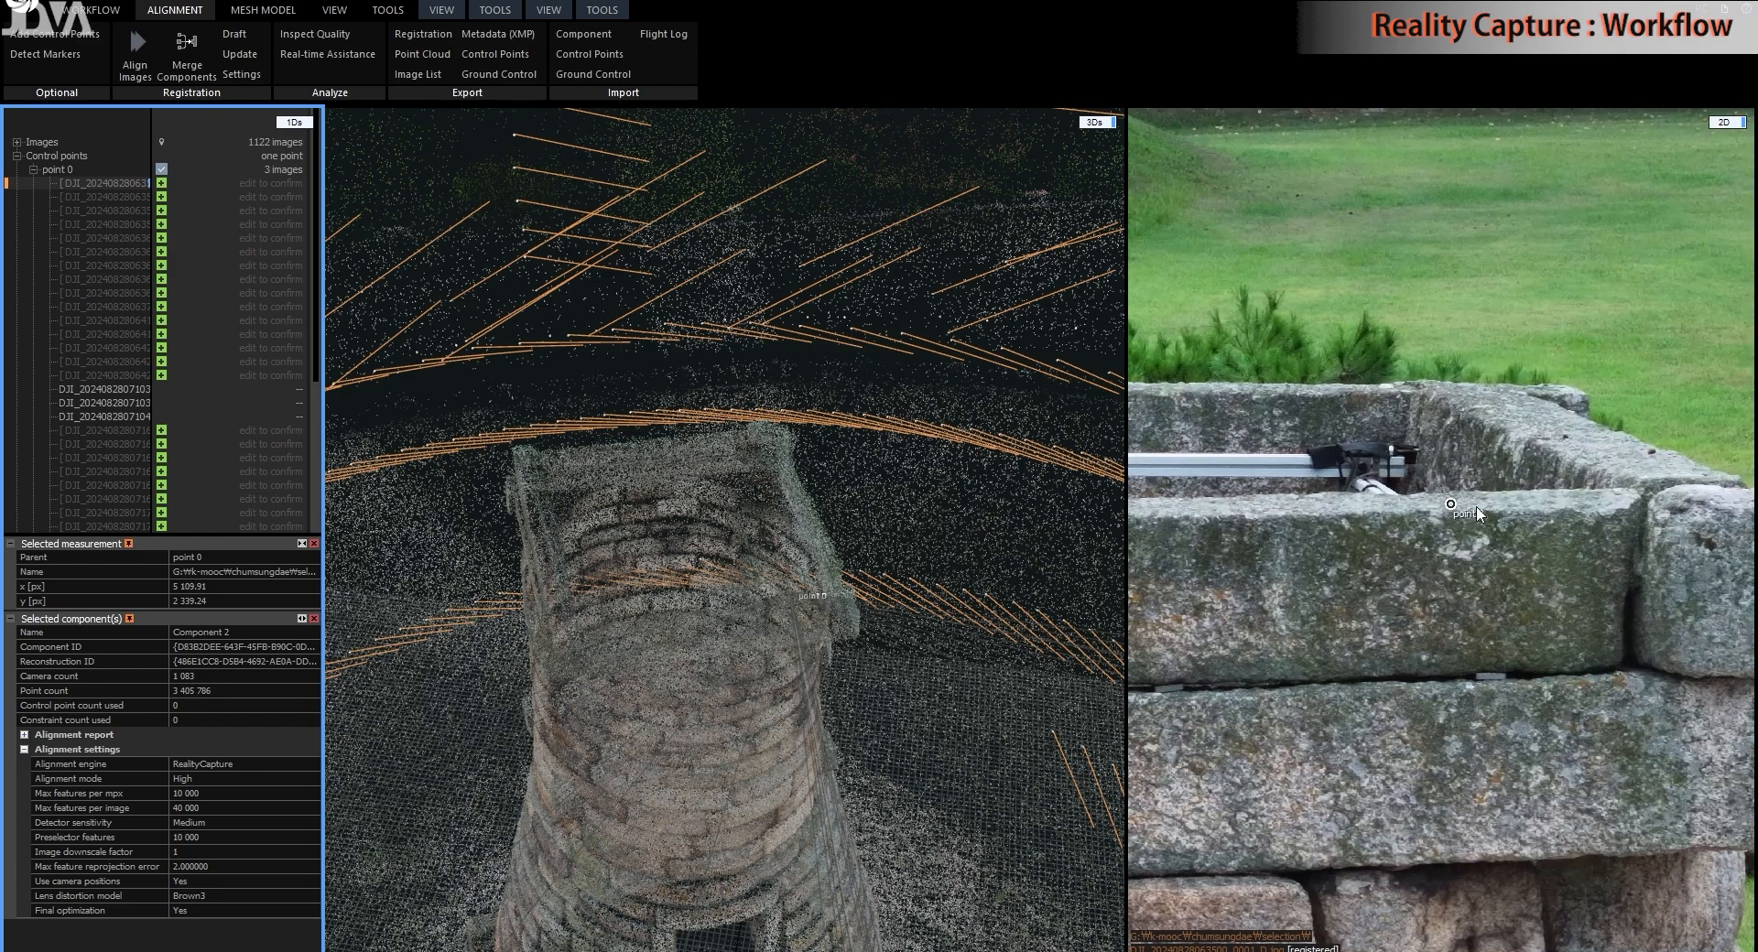
left_click(110, 198)
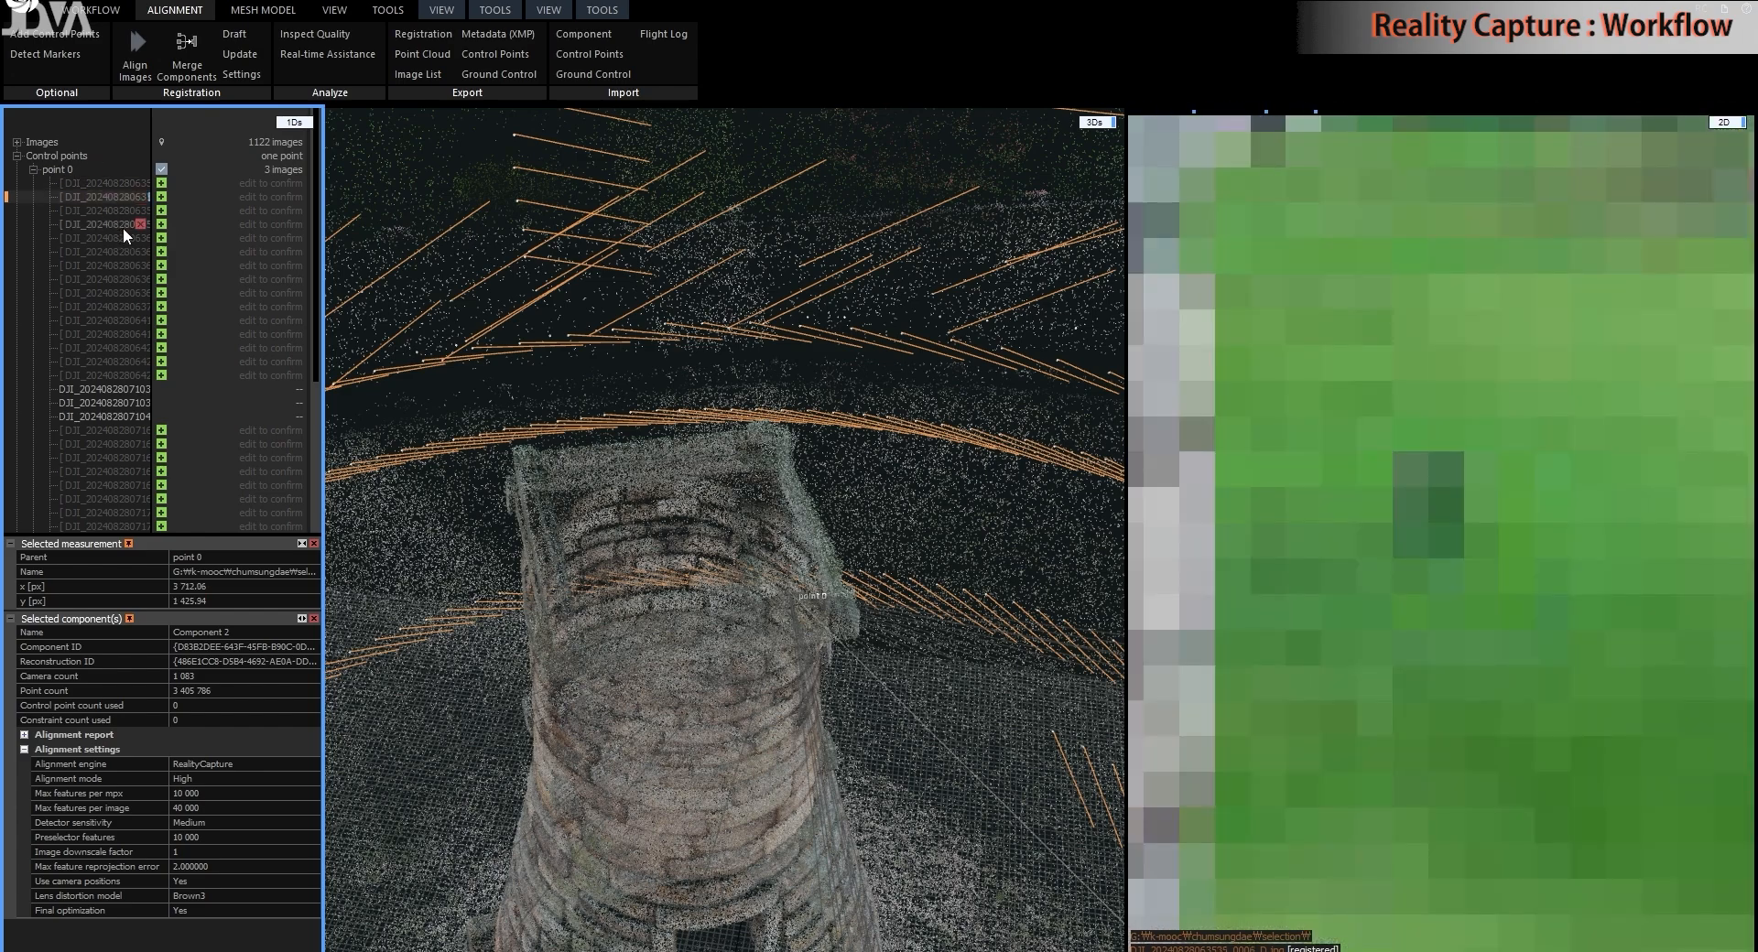
scroll(1422, 531, "down", 5)
scroll(1422, 531, "up", 5)
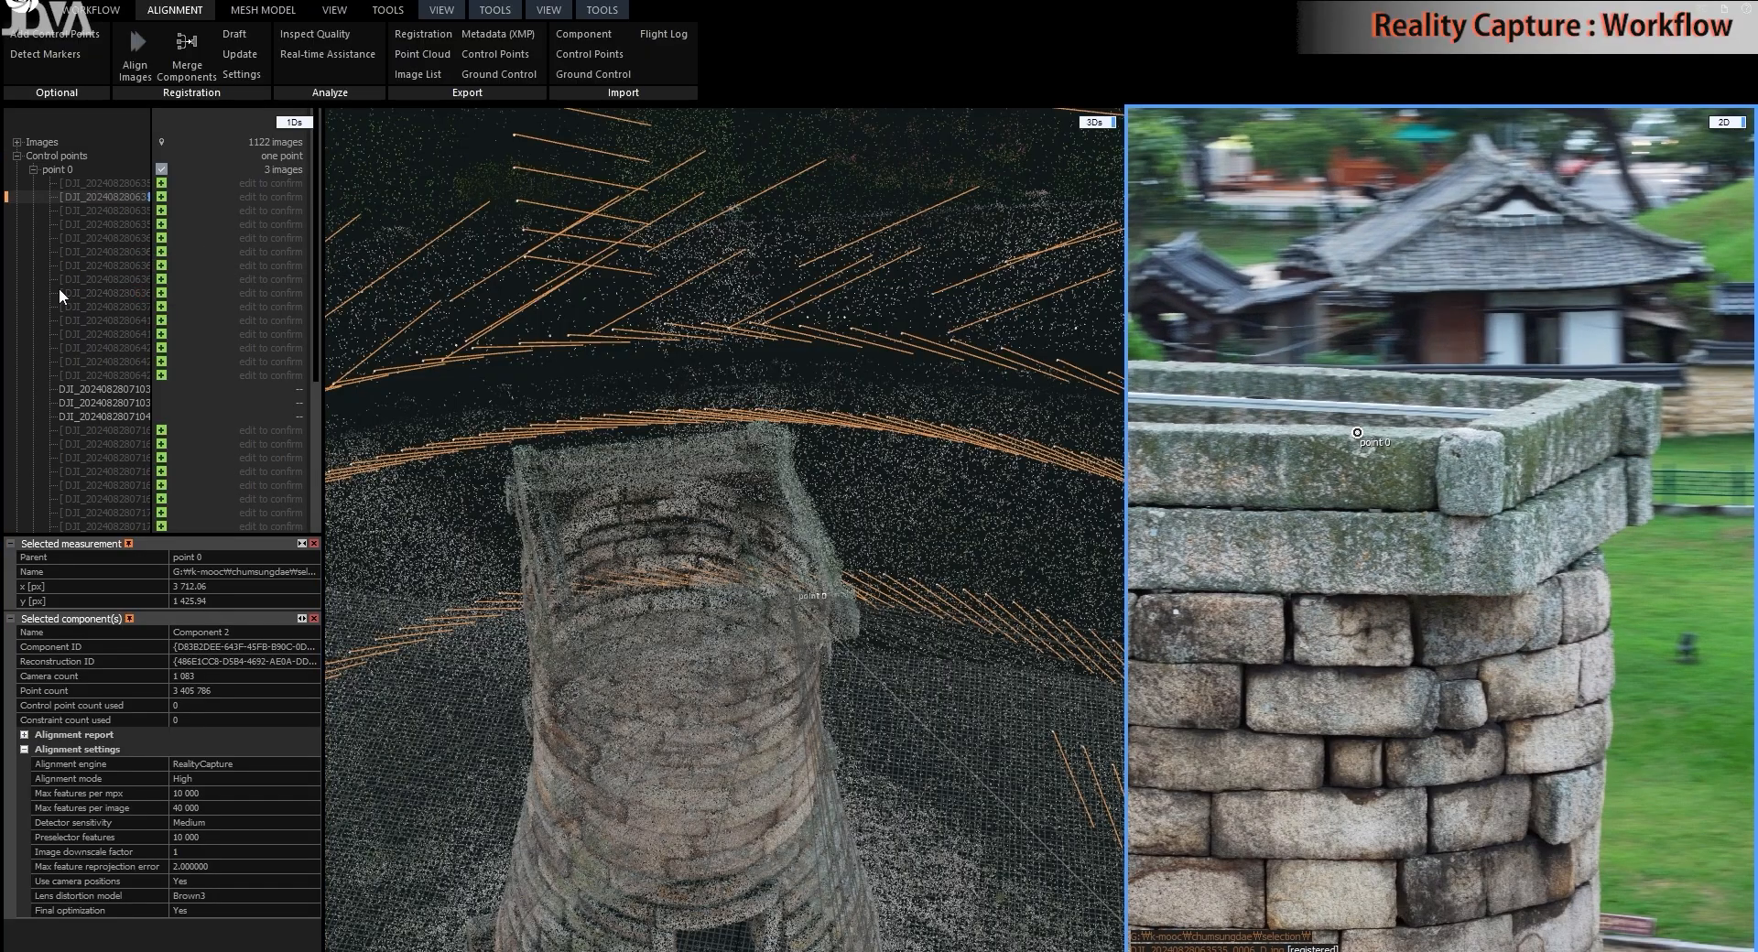
left_click(90, 307)
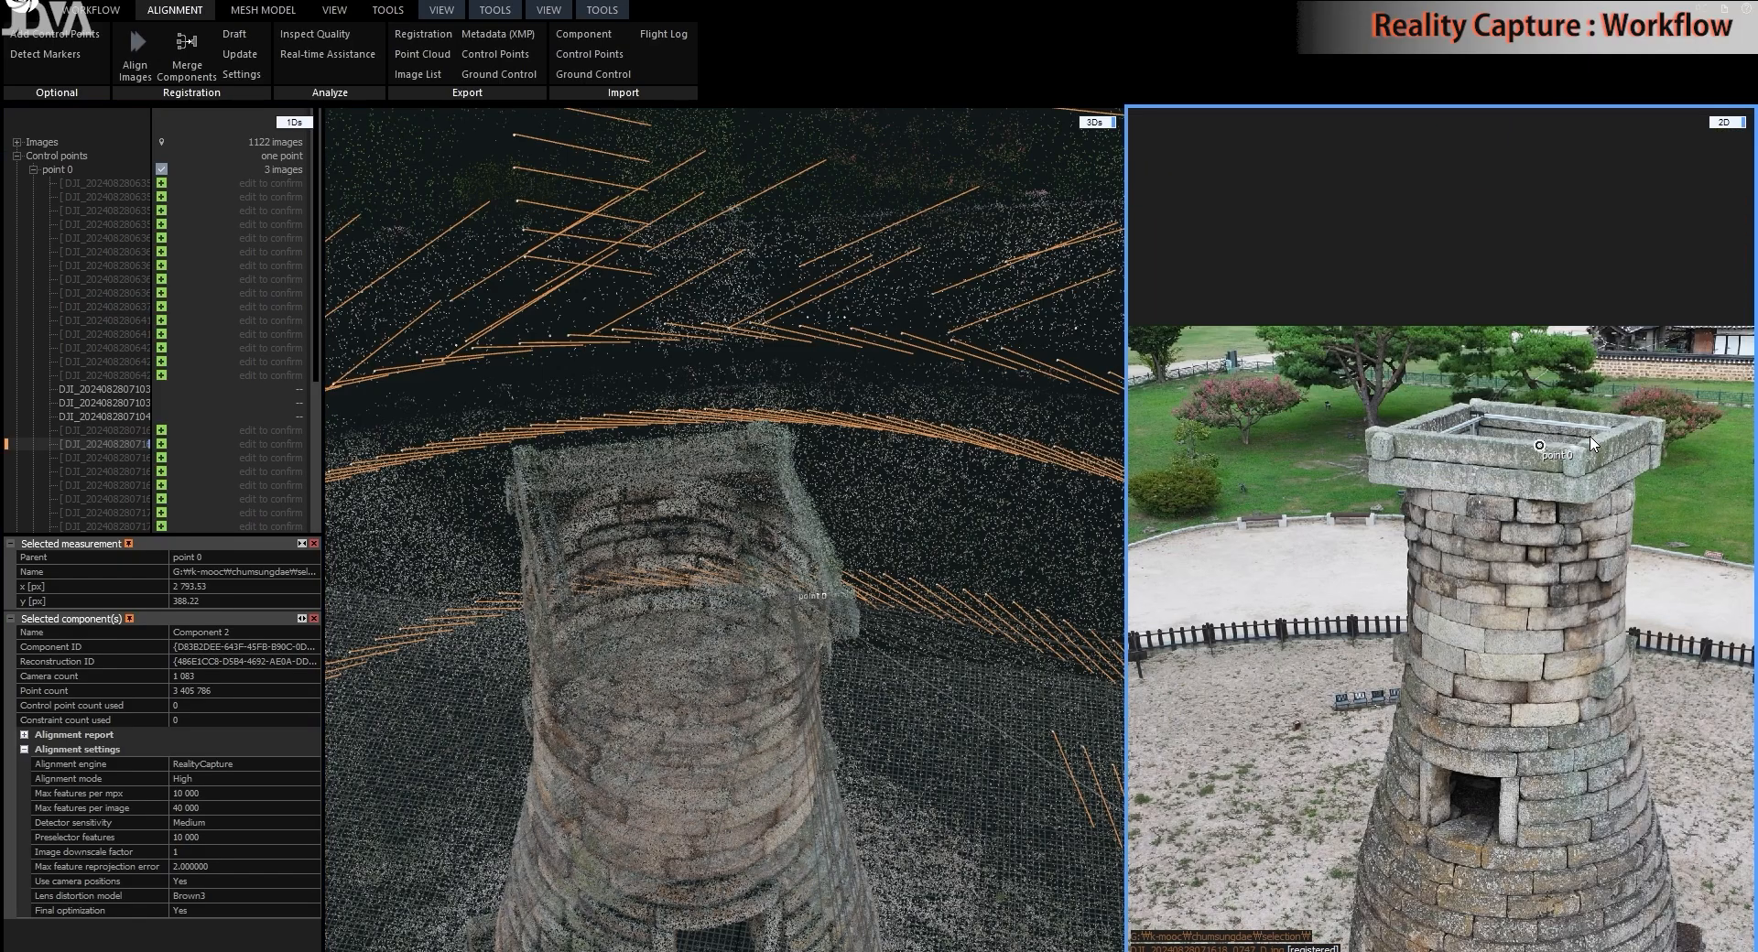
scroll(1577, 442, "up", 6)
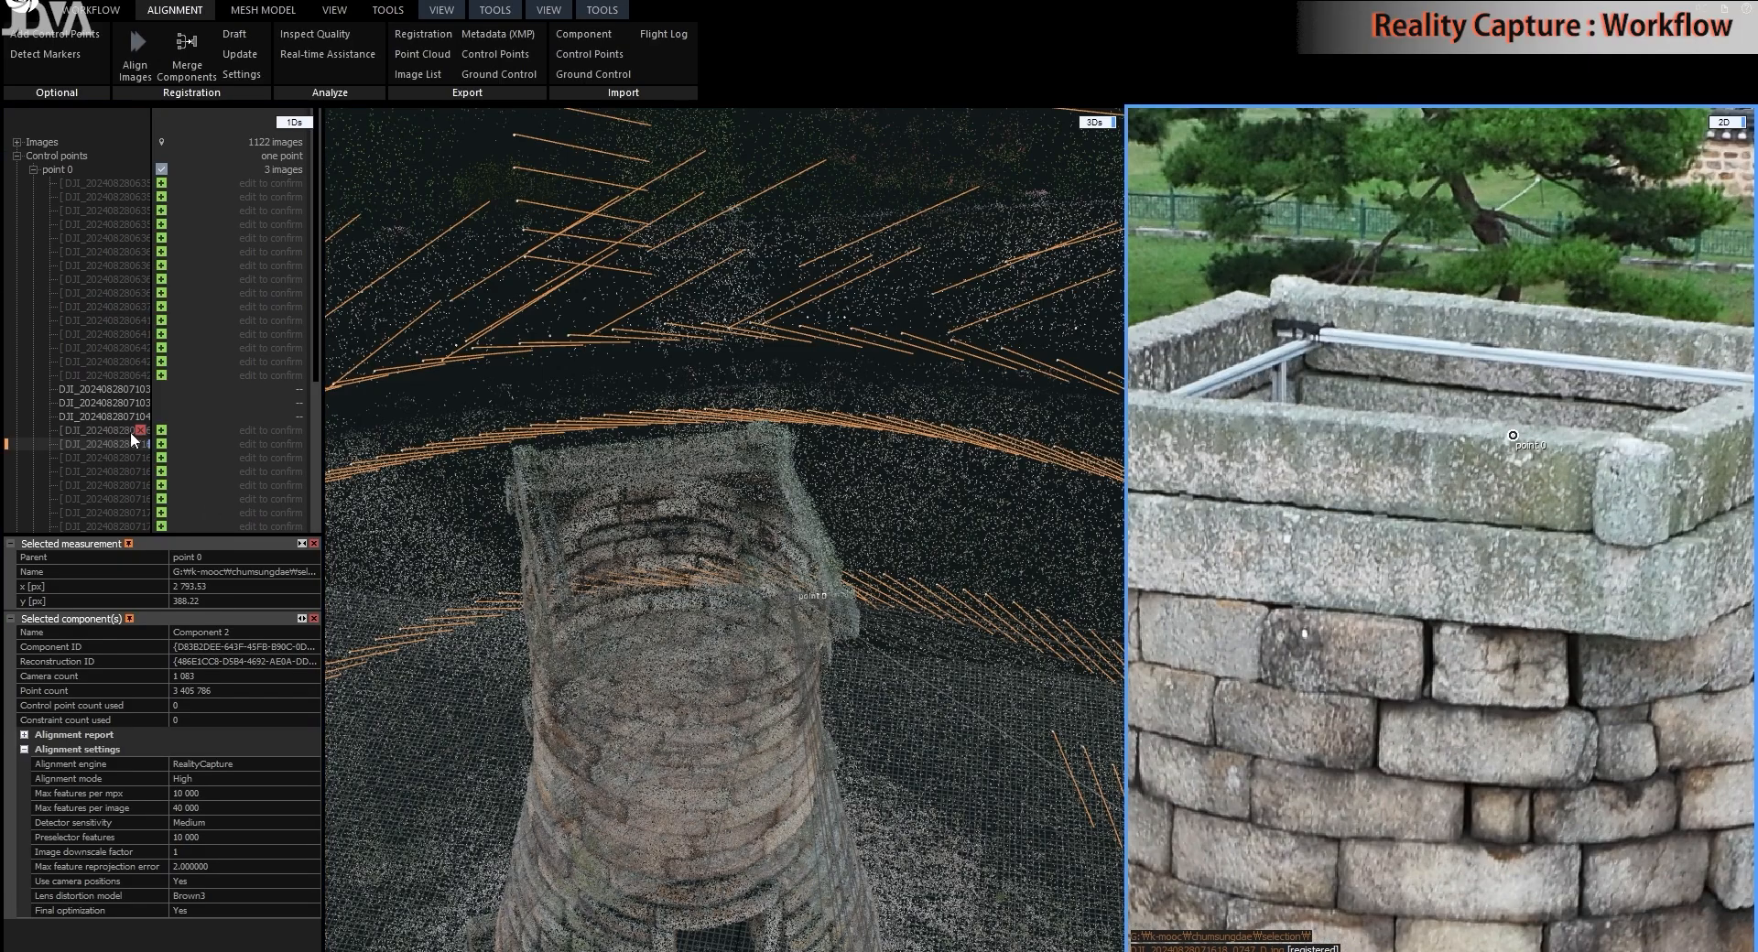
- Confirm point 0 in a close suggested image from the later photo series, adjusting it to the pale spot on the slab's edge
left_click(114, 471)
scroll(1495, 513, "up", 10)
scroll(1488, 475, "down", 8)
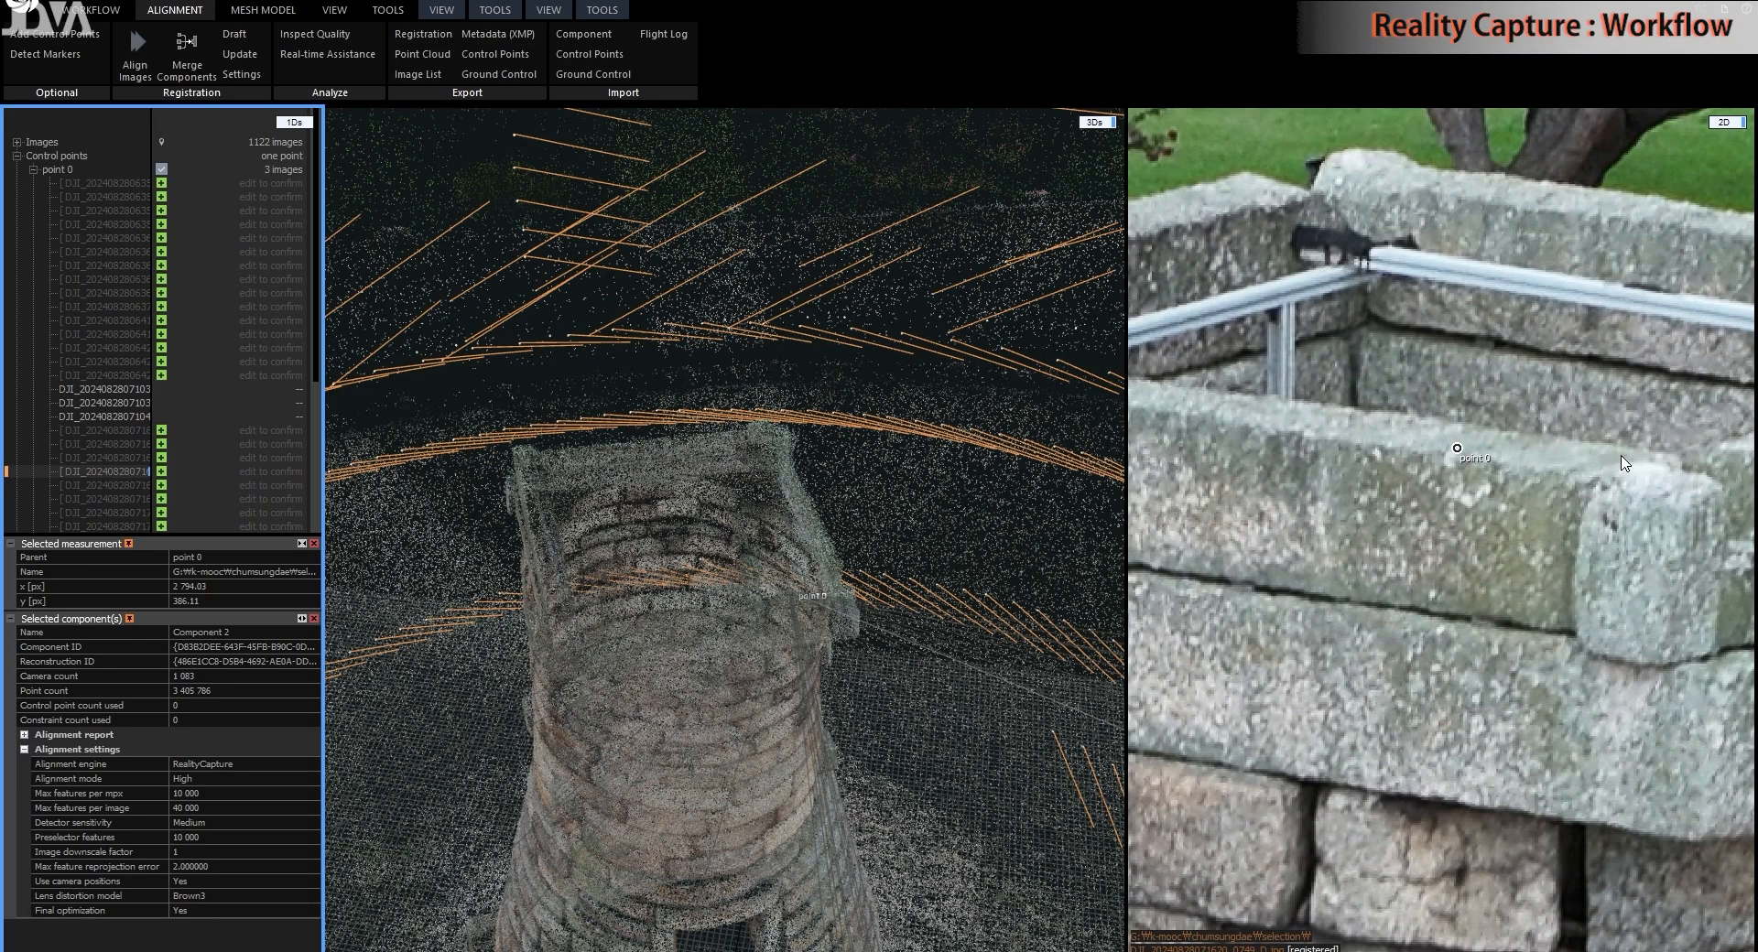
scroll(1444, 413, "up", 3)
scroll(1512, 512, "up", 2)
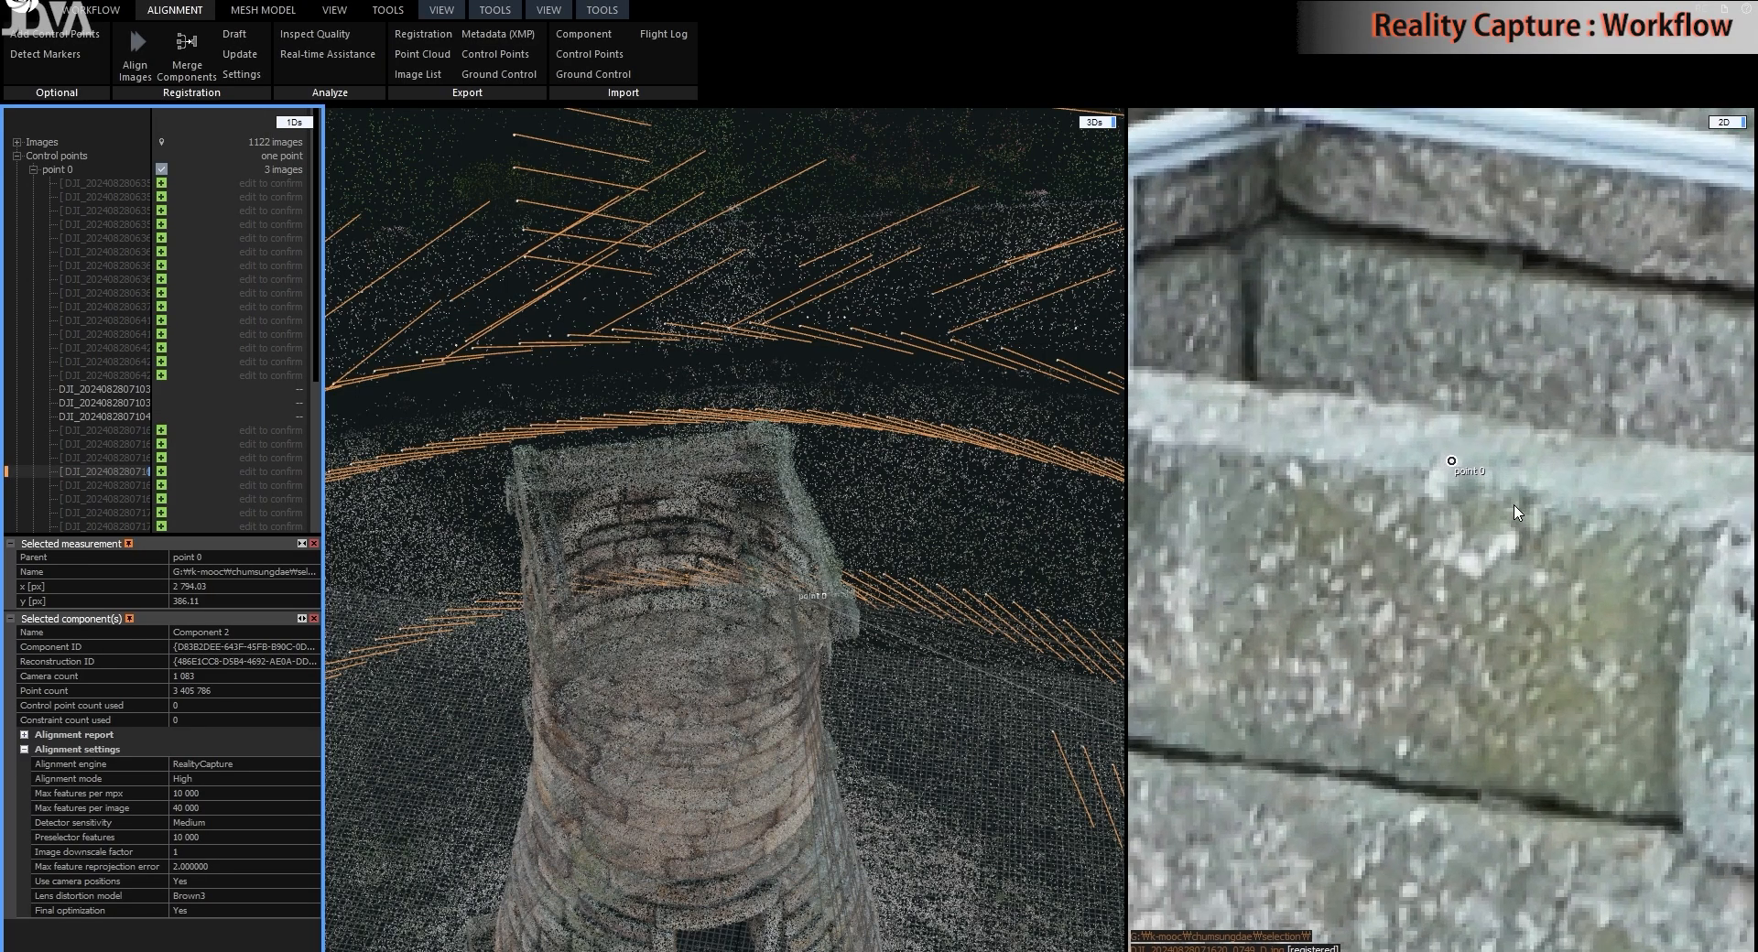
left_click(1454, 463)
left_click_drag(1453, 462, 1441, 533)
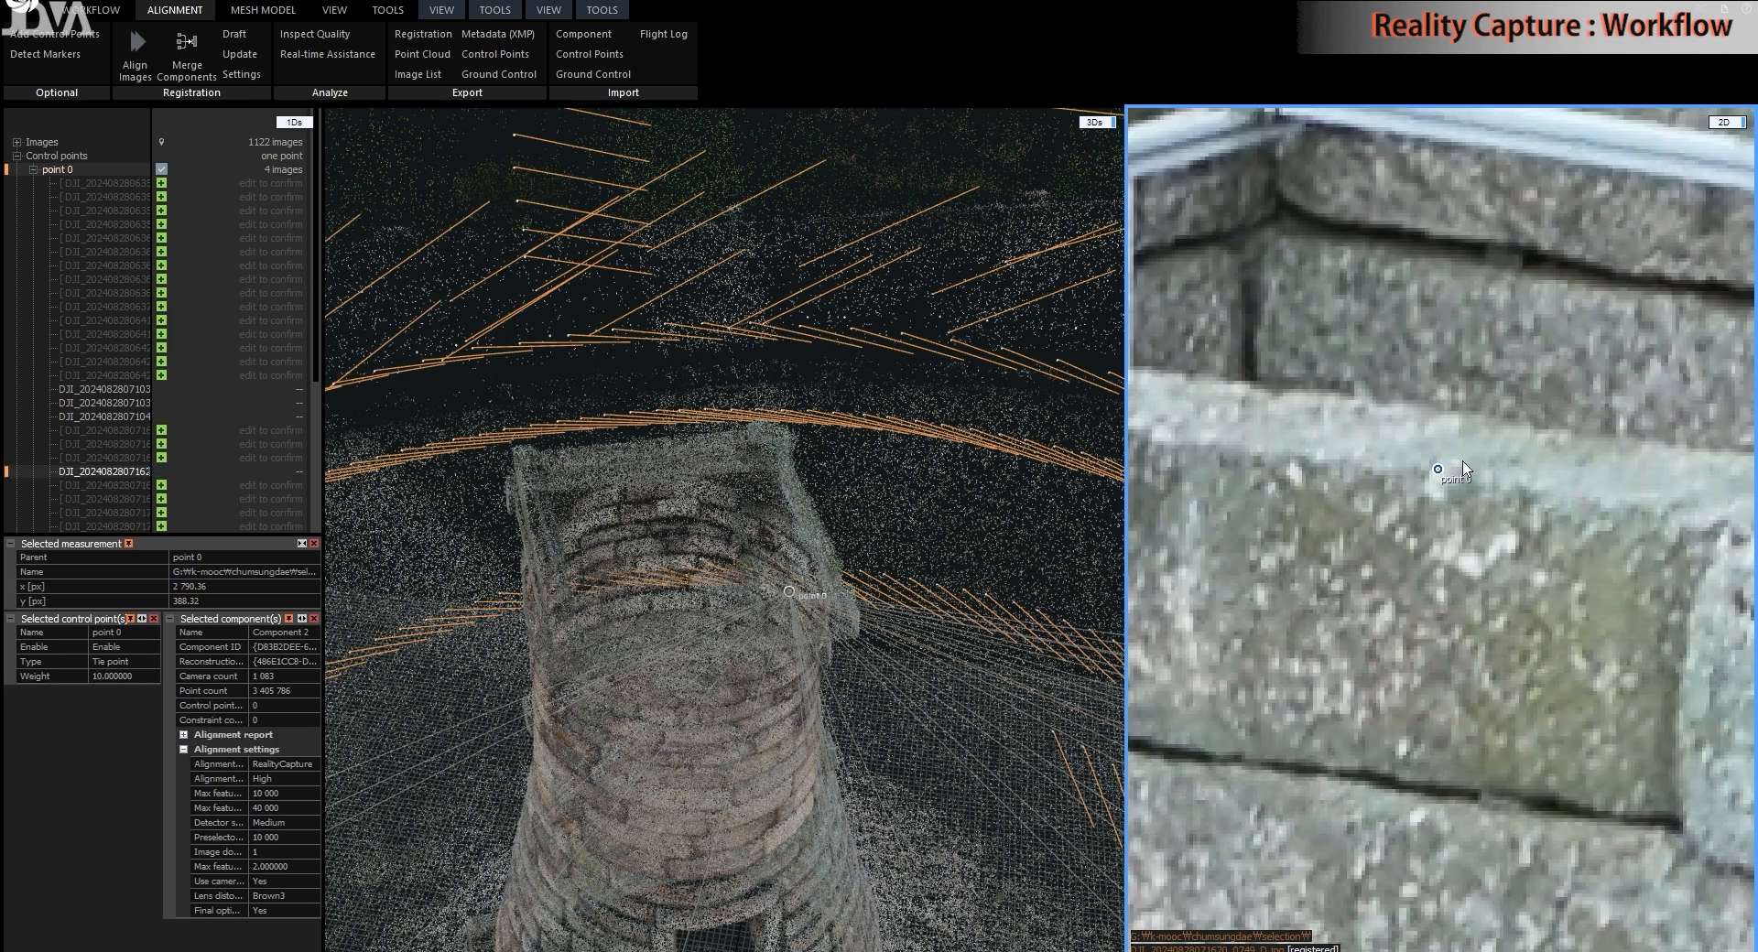
- Confirm point 0 in the following suggested image and shift it slightly onto the same spot on the slab's edge
left_click(104, 487)
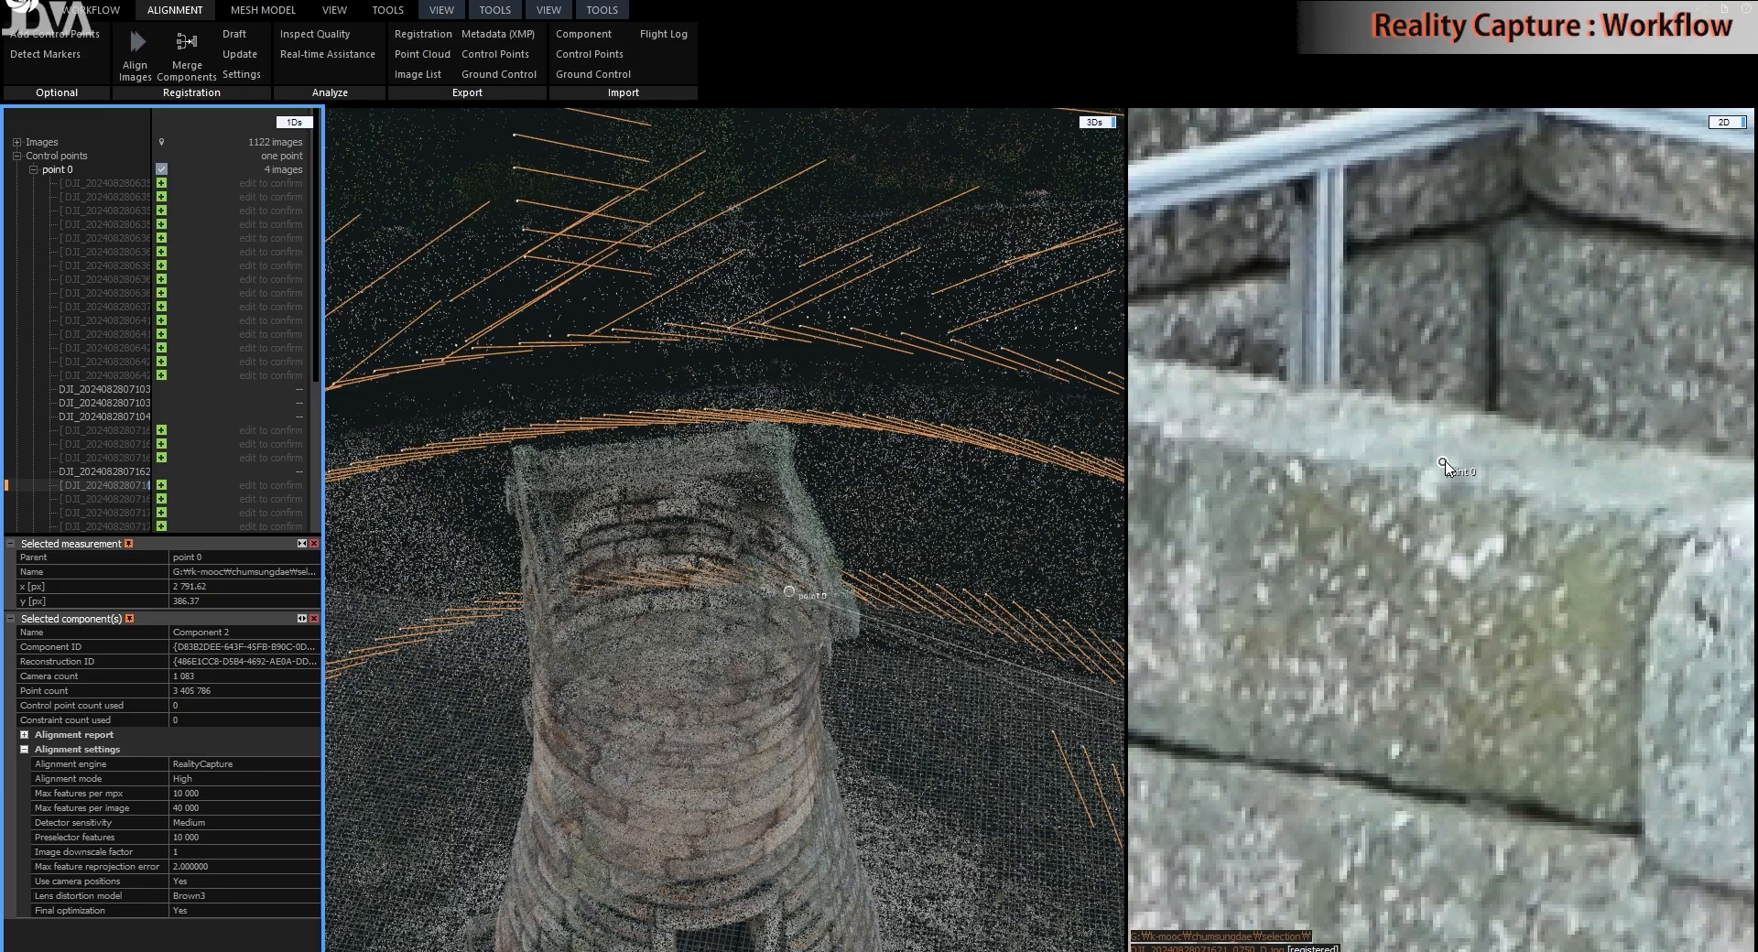
left_click(1443, 467)
left_click_drag(1452, 528, 1447, 467)
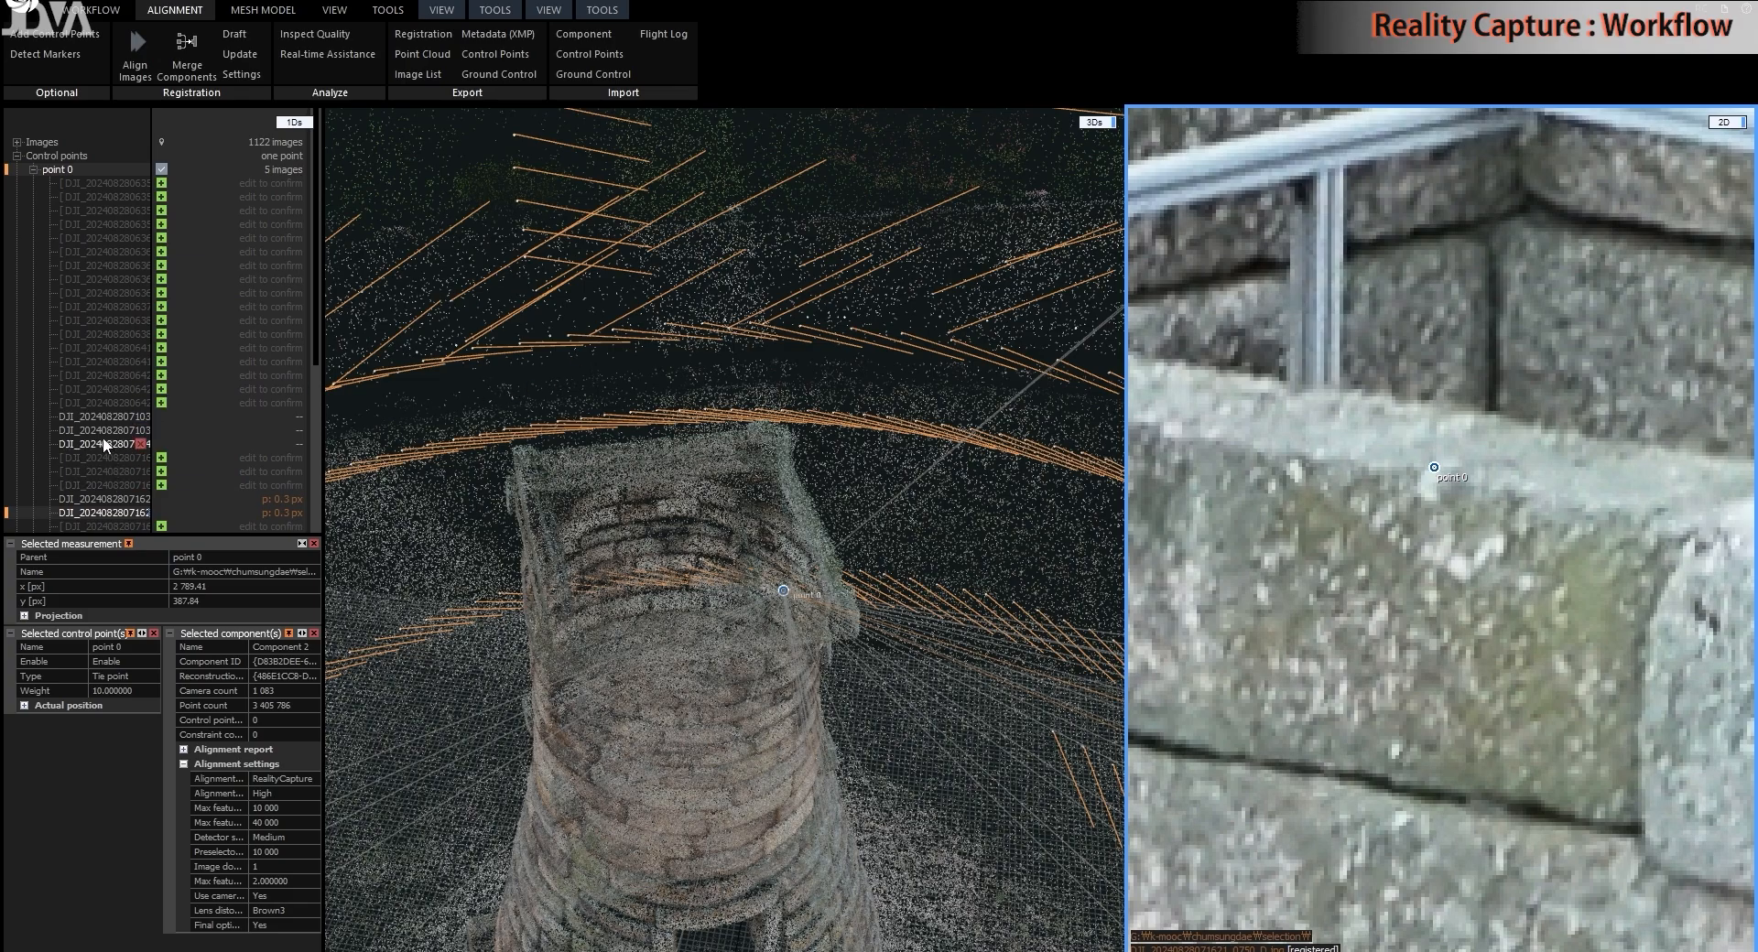
- Confirm point 0 in the first listed suggested image and reposition it along the upper edge of the front slab
scroll(102, 438, "down", 3)
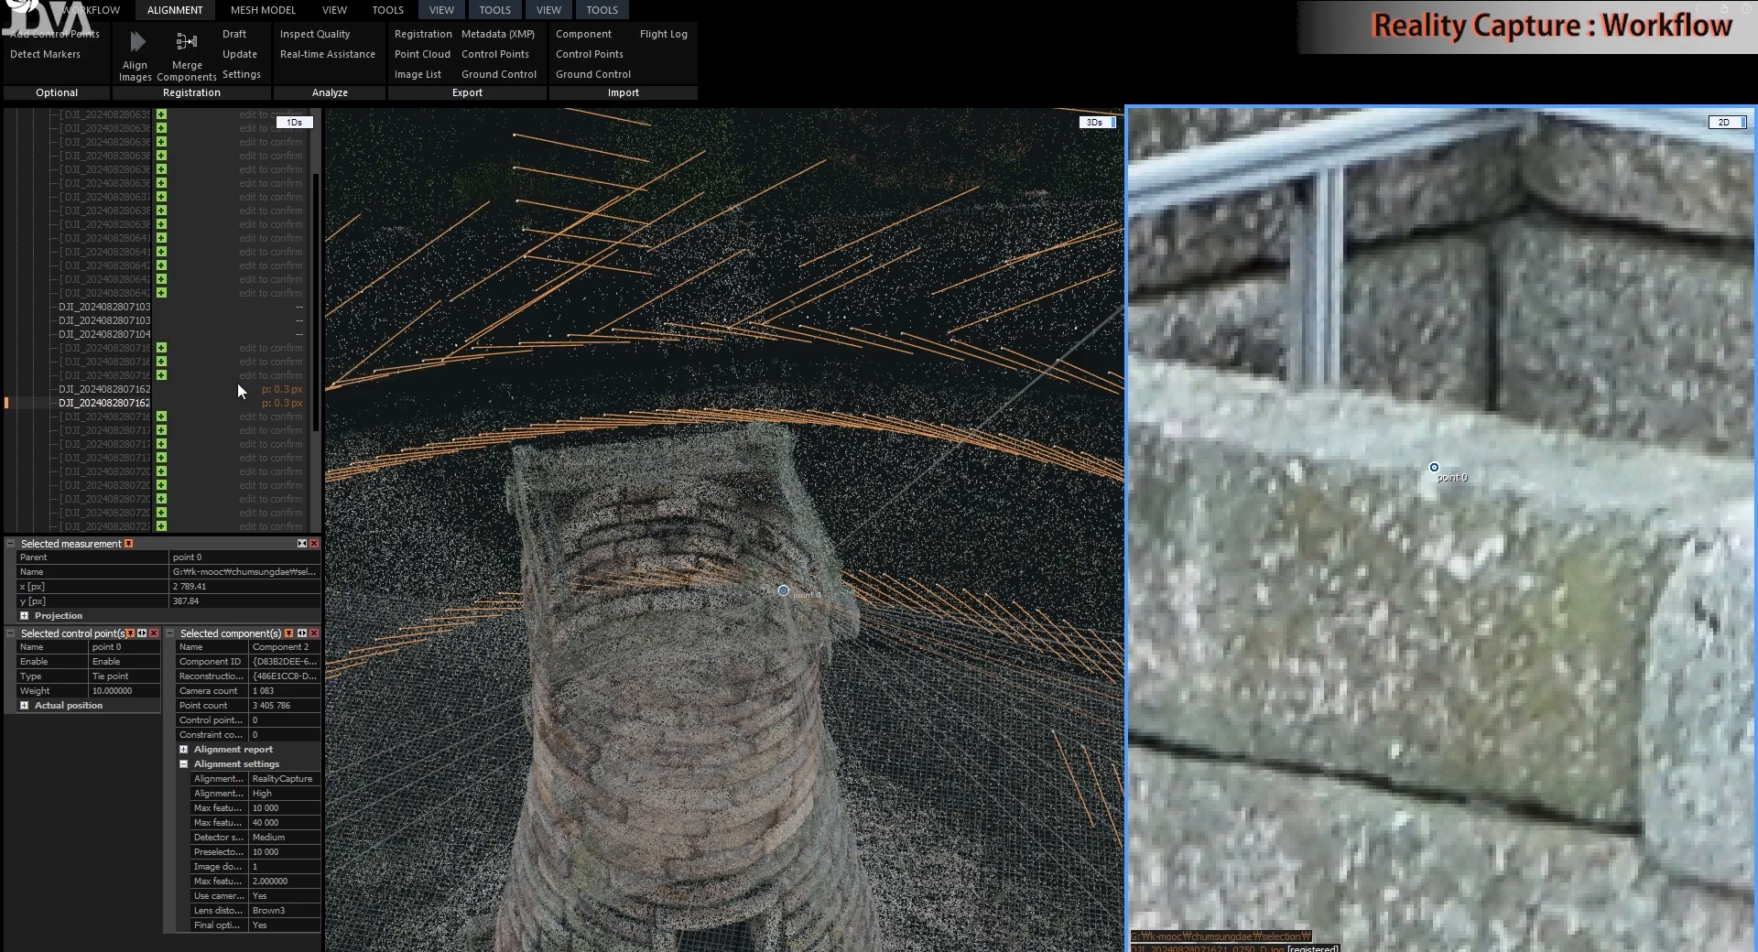
scroll(123, 302, "up", 3)
left_click(124, 184)
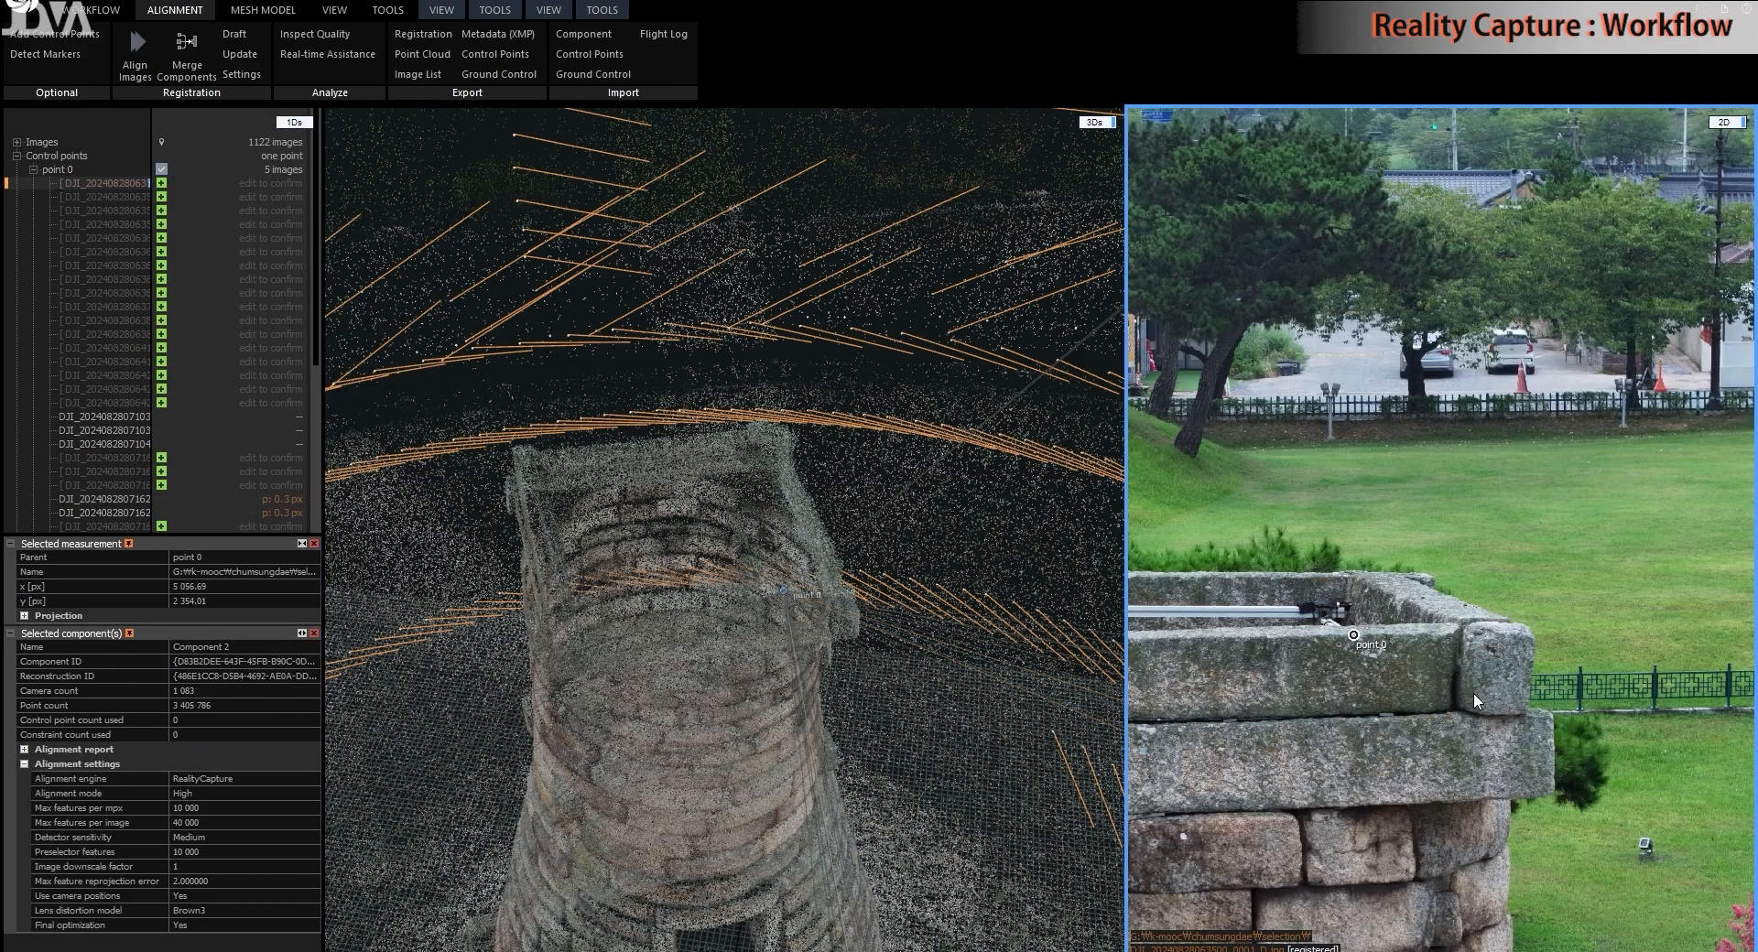
scroll(1368, 662, "up", 8)
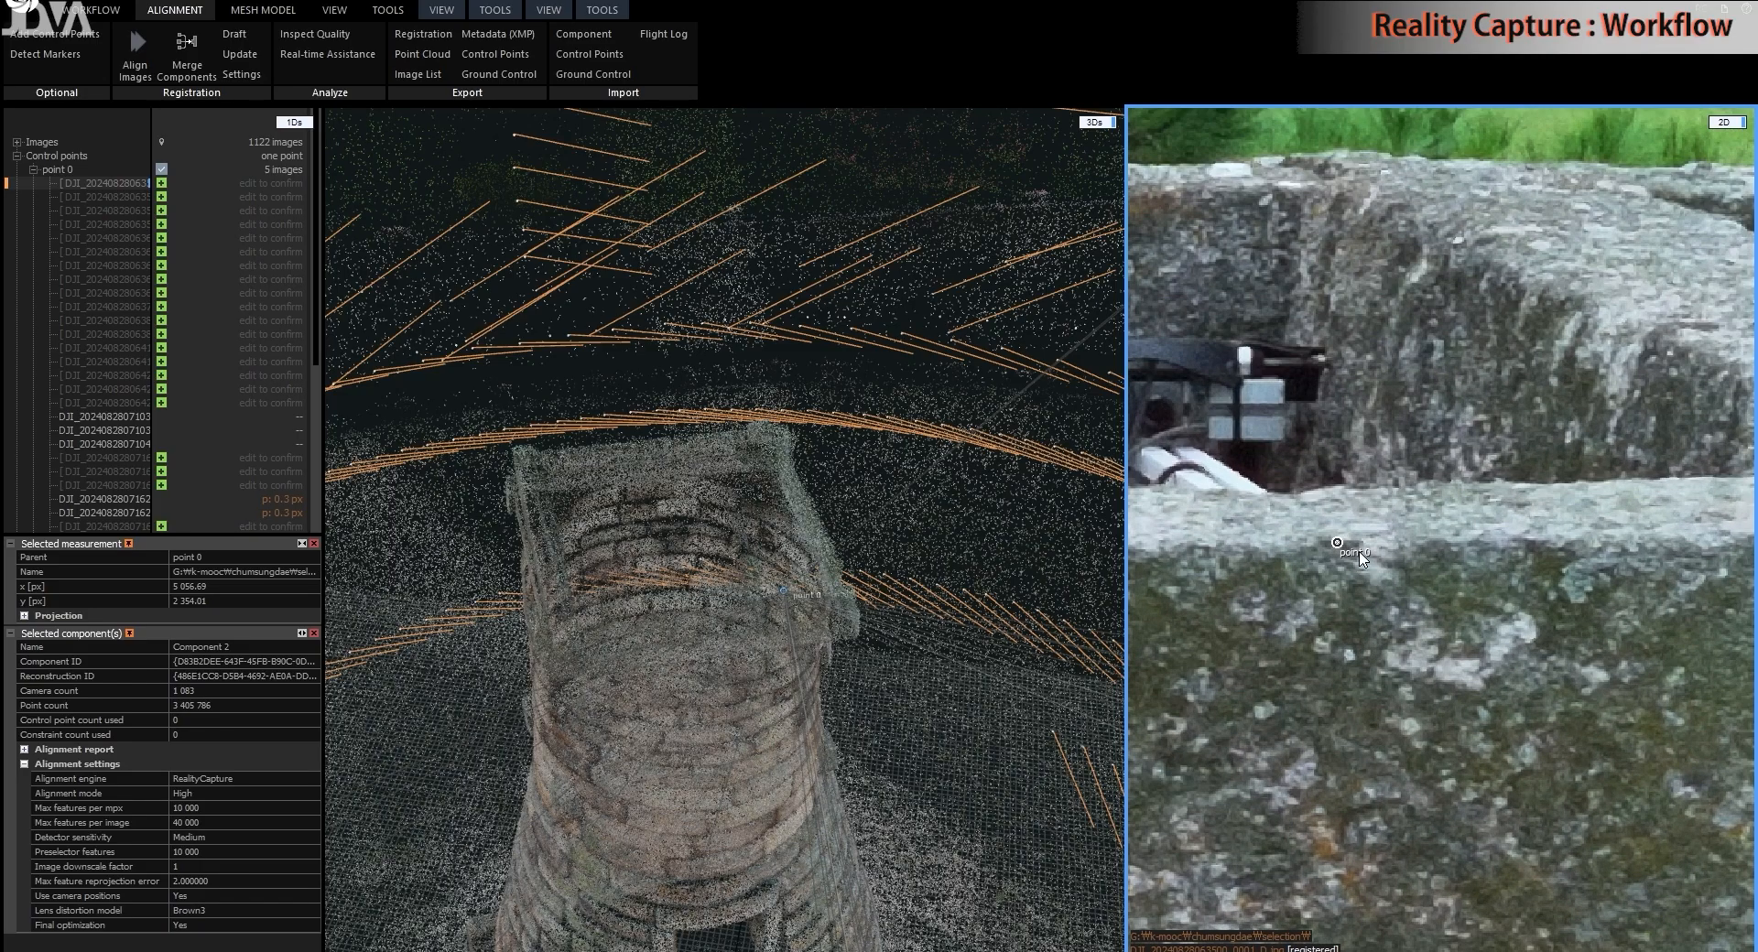
left_click(1337, 545)
mouse_move(1337, 545)
left_mouse_down()
mouse_move(1421, 546)
mouse_move(1412, 529)
left_mouse_up()
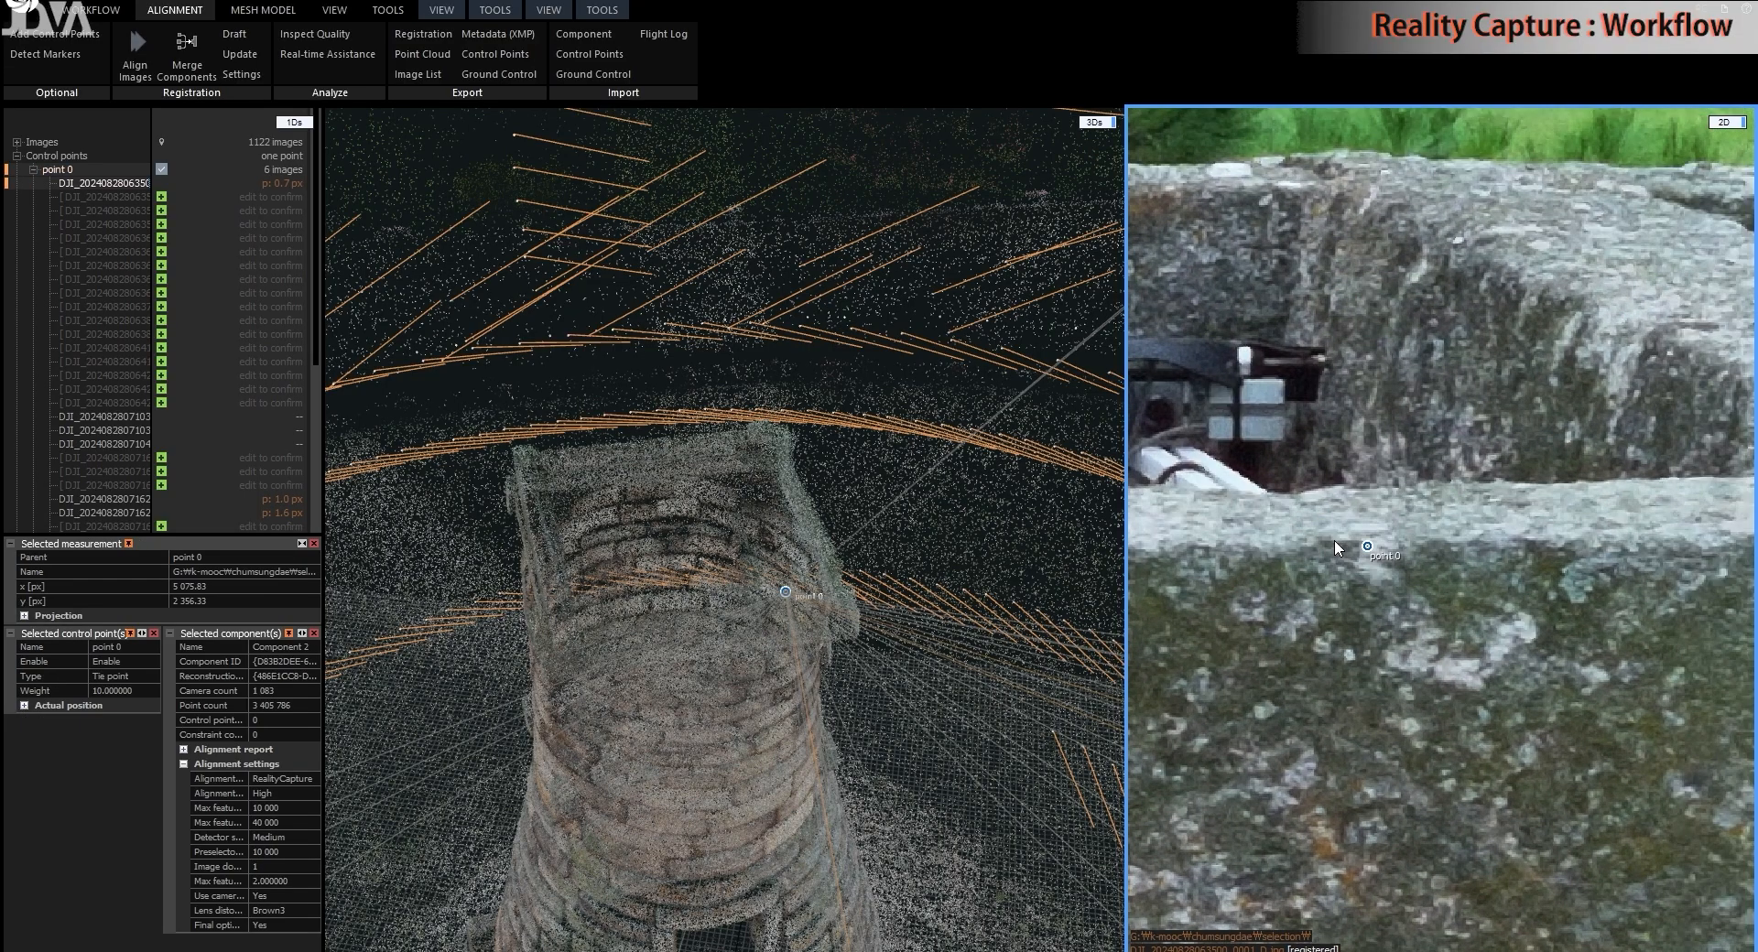
- Check point 0 on the slab's edge in the second listed image and validate the suggested measurement
left_click(106, 197)
scroll(1497, 565, "down", 4)
left_click_drag(1413, 560, 1649, 712)
scroll(1302, 509, "up", 4)
scroll(1368, 522, "up", 2)
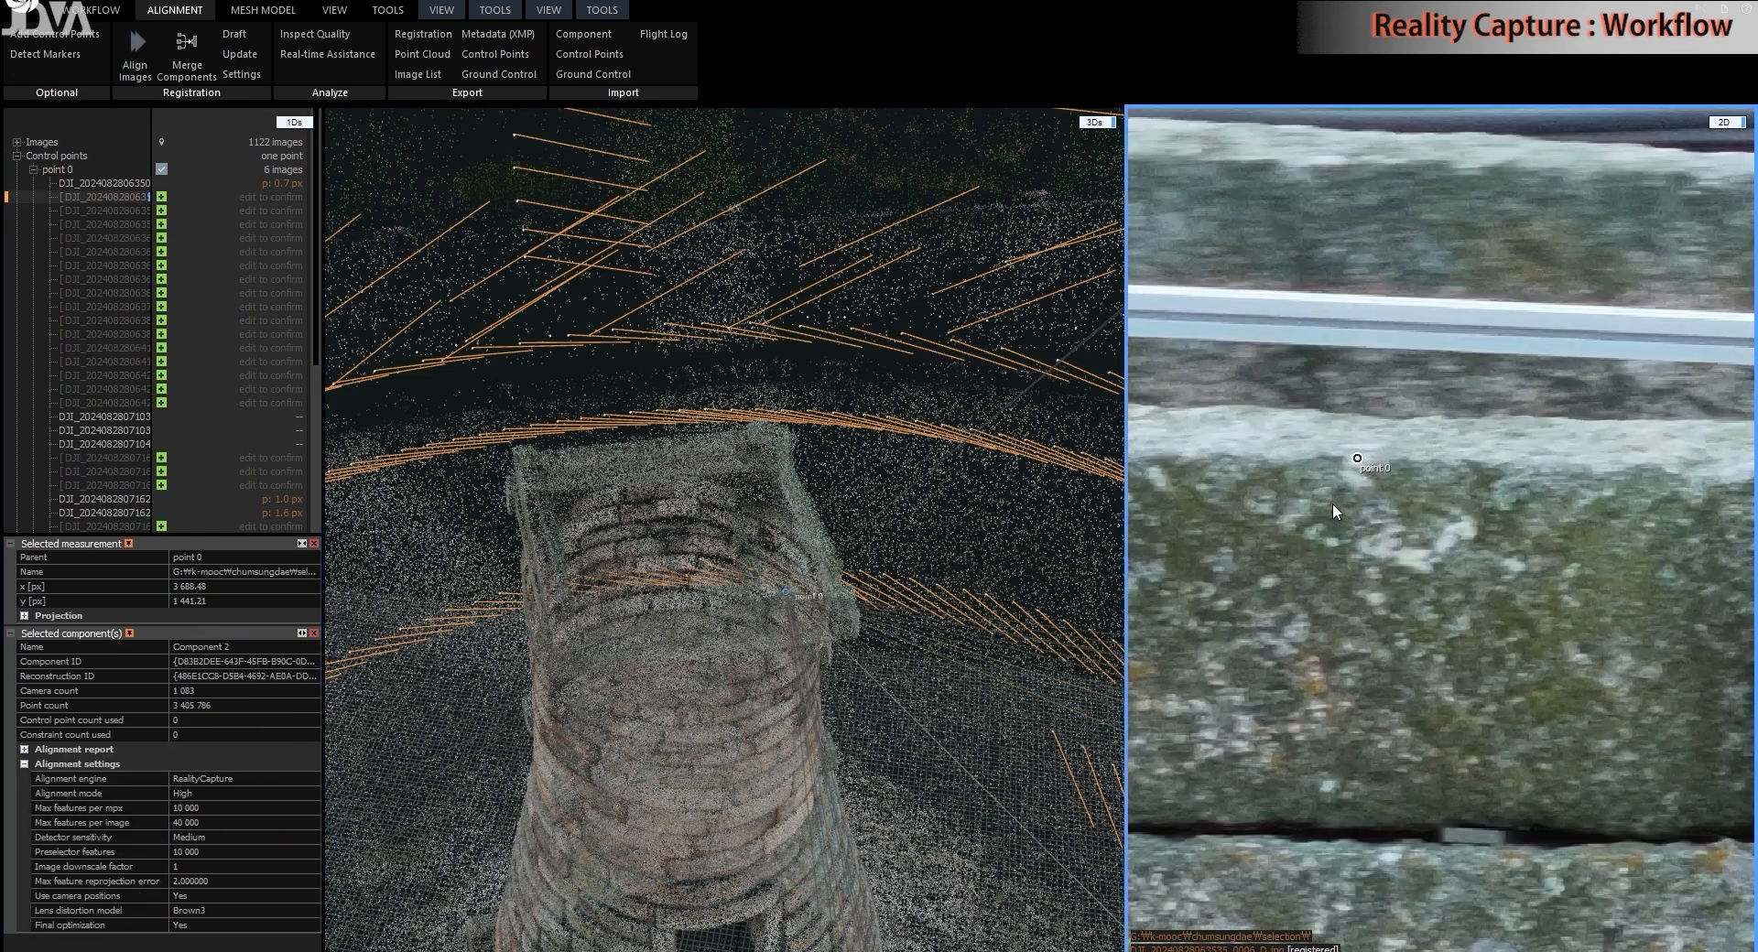
left_click(161, 197)
- Validate the next run of suggested point 0 measurements in the images following the one already checked
left_click(112, 212)
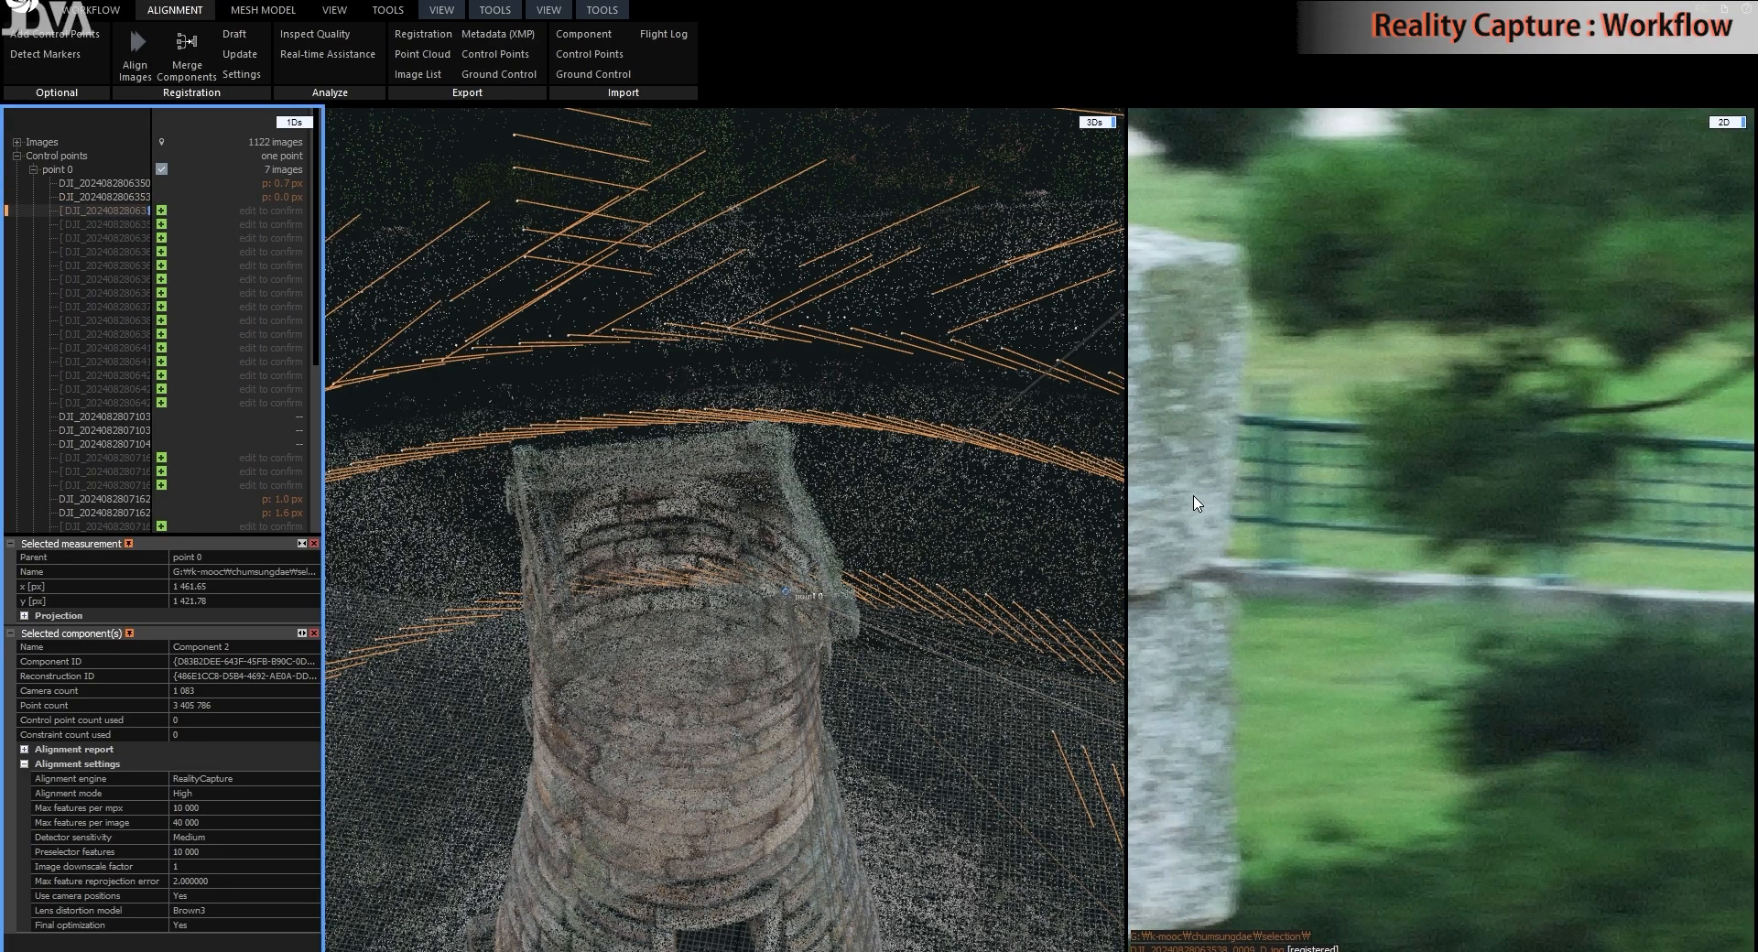
left_click(161, 211)
left_click(161, 225)
left_click(161, 238)
left_click(161, 252)
left_click(161, 265)
left_click(161, 280)
left_click(161, 293)
left_click(162, 307)
- Validate the remaining suggested point 0 measurements listed before the already measured Component 0 images
left_click(141, 321)
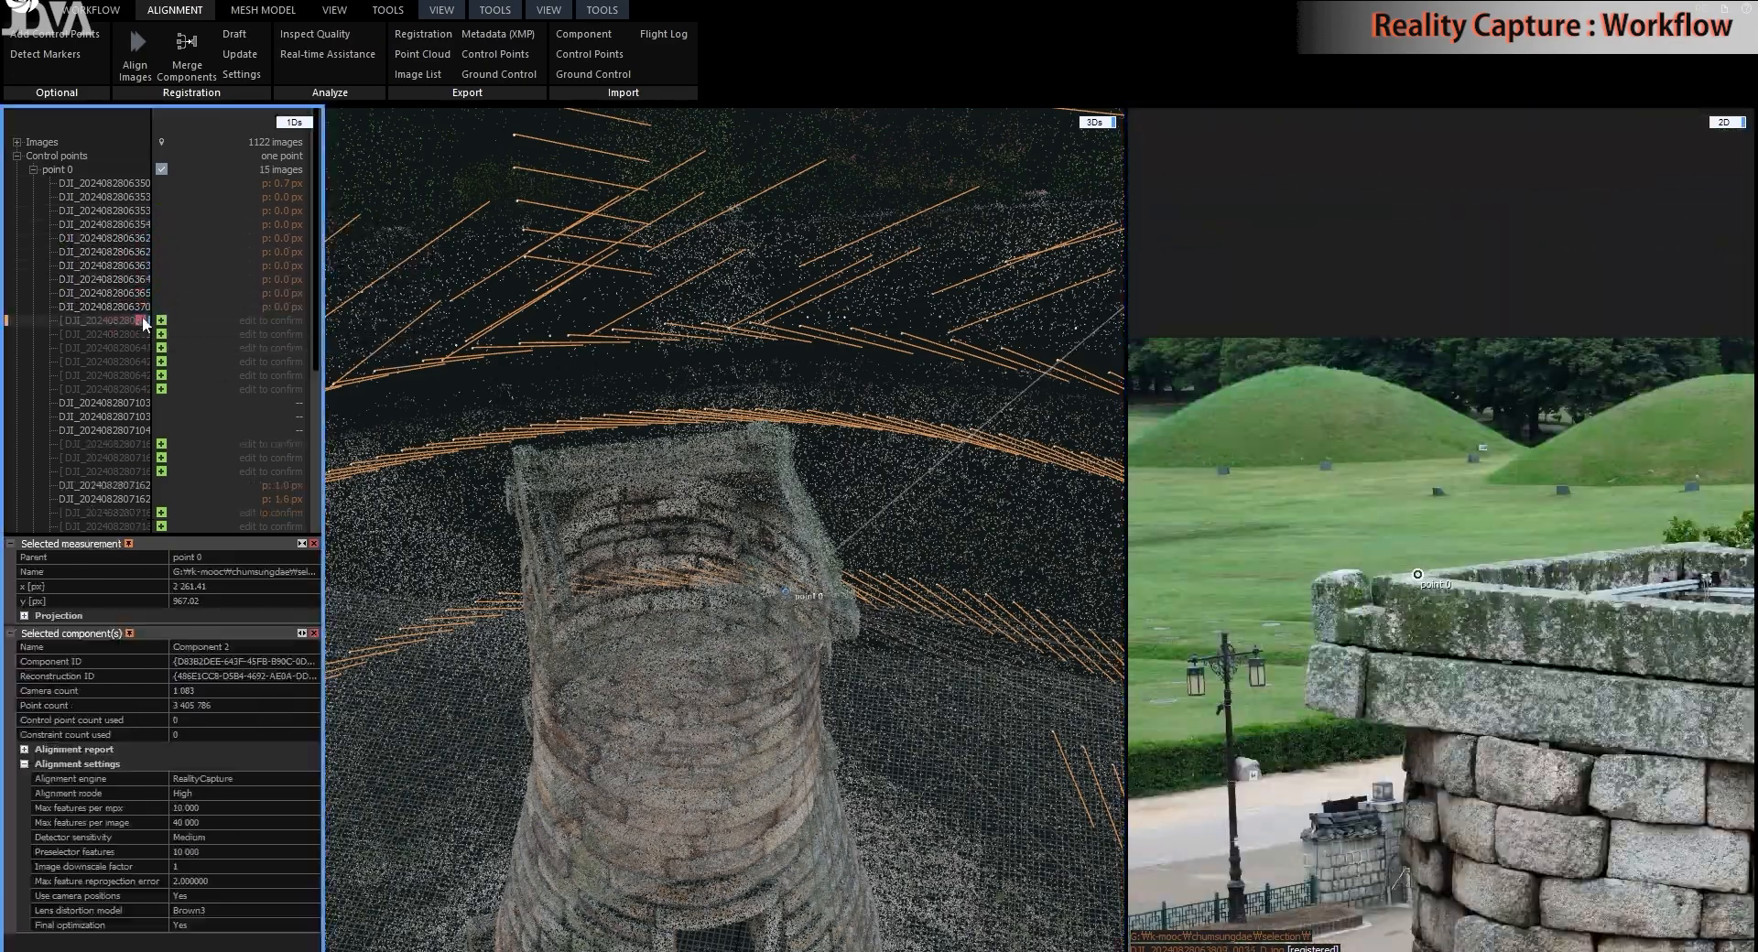
left_click(140, 321)
left_click(128, 322)
left_click(161, 321)
left_click(161, 335)
left_click(161, 348)
left_click(162, 362)
left_click(161, 377)
- Validate every remaining point 0 suggestion through the end of the image list and collapse the point's measurements
scroll(225, 426, "down", 4)
left_click(161, 279)
left_click(161, 293)
left_click(161, 306)
left_click(162, 334)
left_click(161, 348)
left_click(161, 390)
left_click(161, 417)
left_click(161, 444)
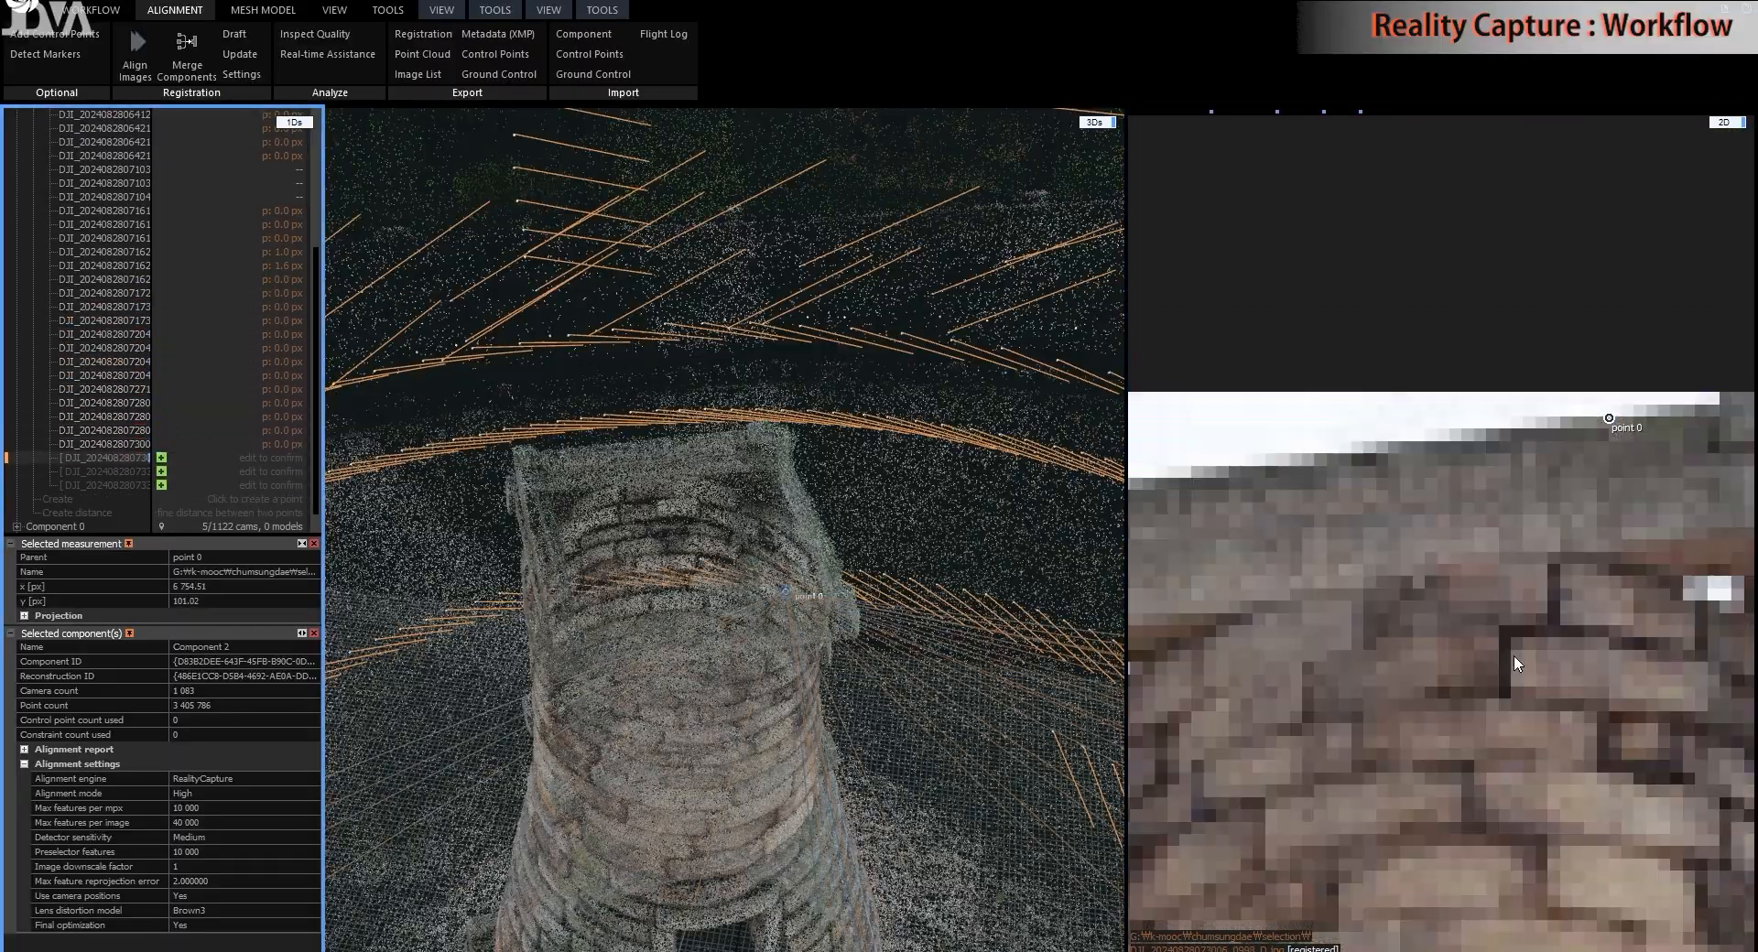
left_click(161, 457)
left_click(162, 472)
left_click(164, 486)
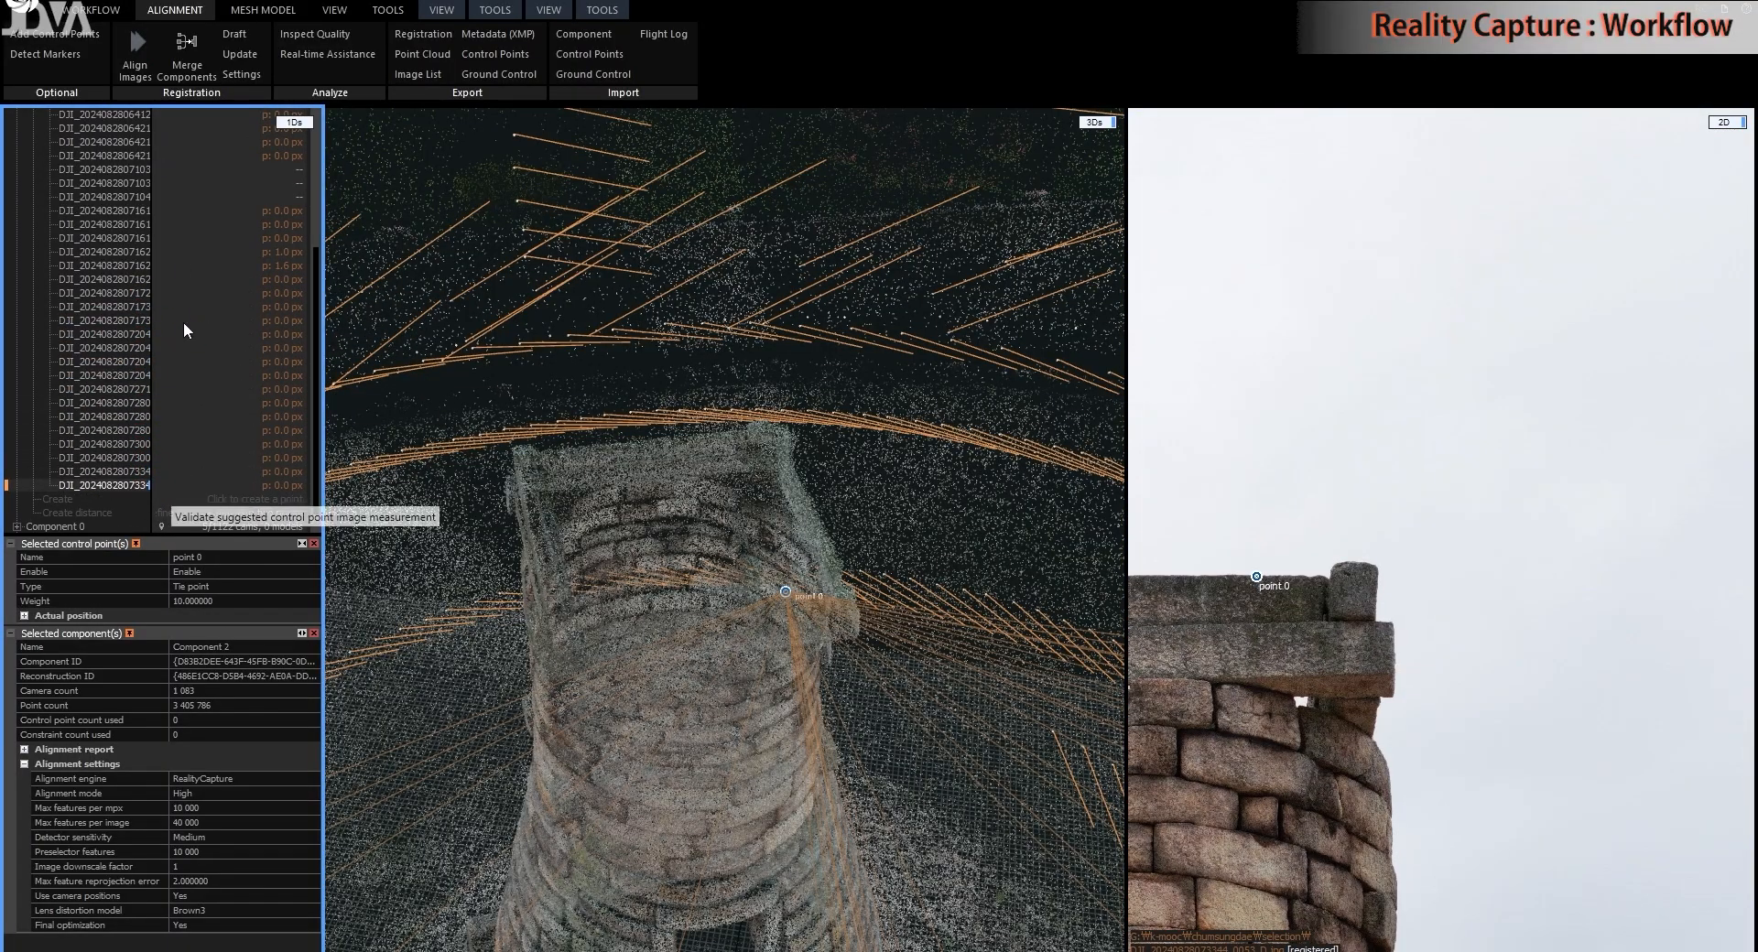
scroll(42, 174, "up", 5)
left_click(32, 170)
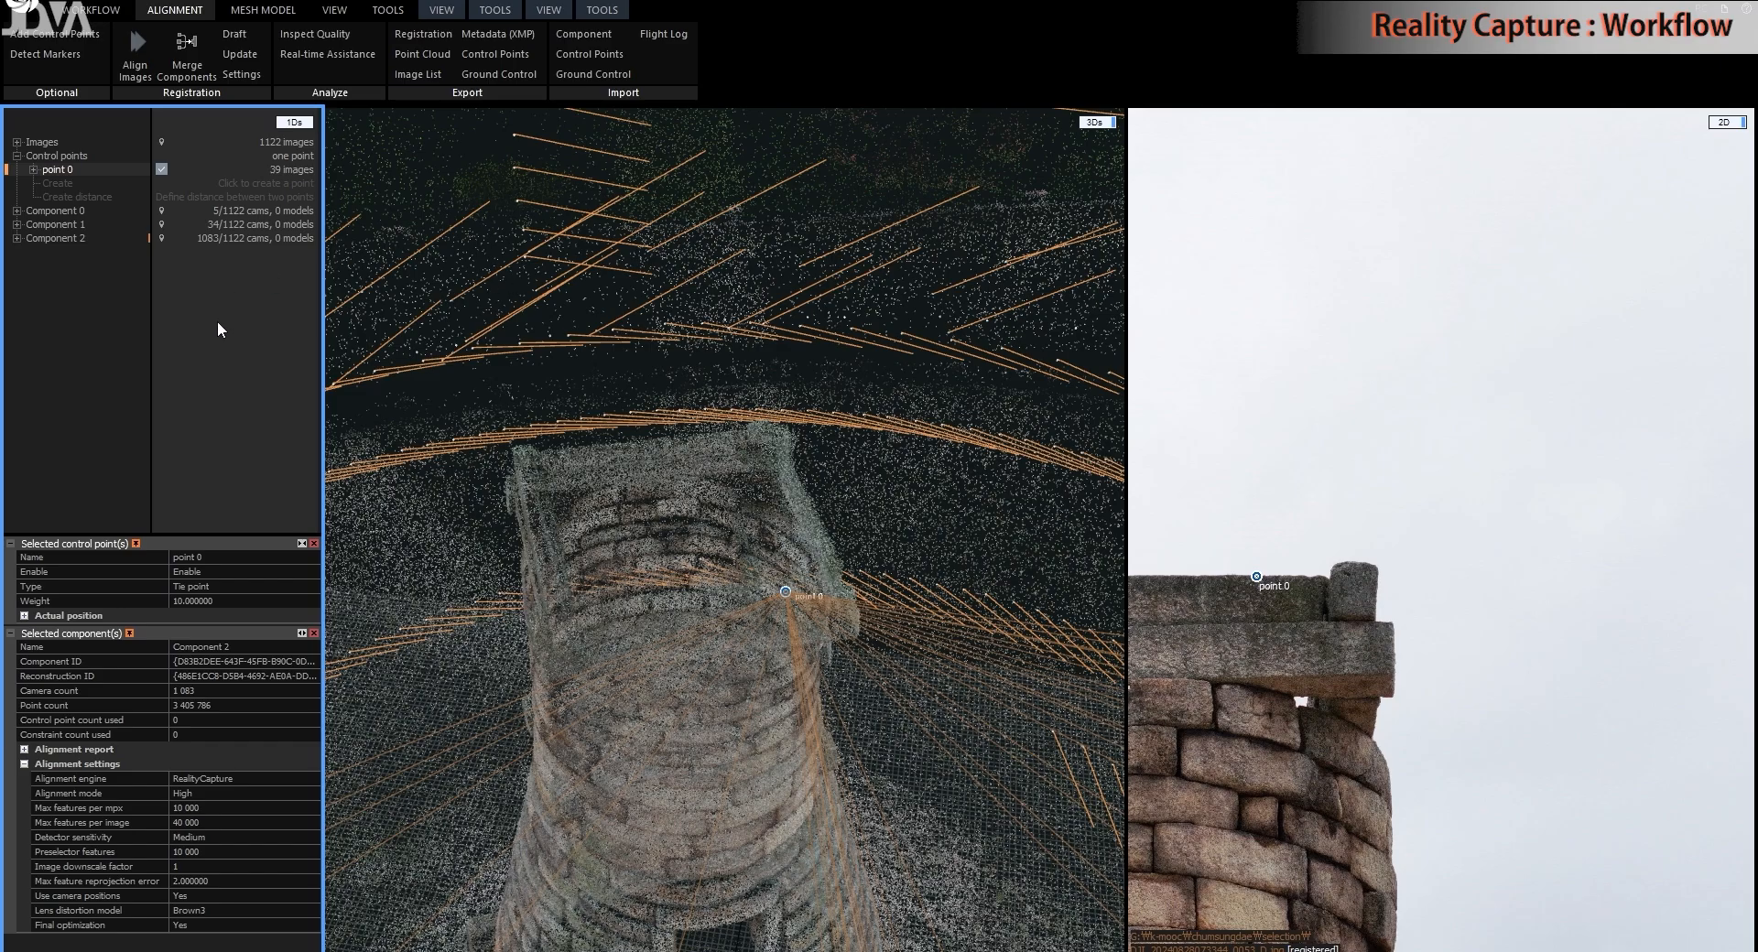
- Create control point 1 and place it in Component 0's point cloud where the small stone block meets the slab
left_click(64, 216)
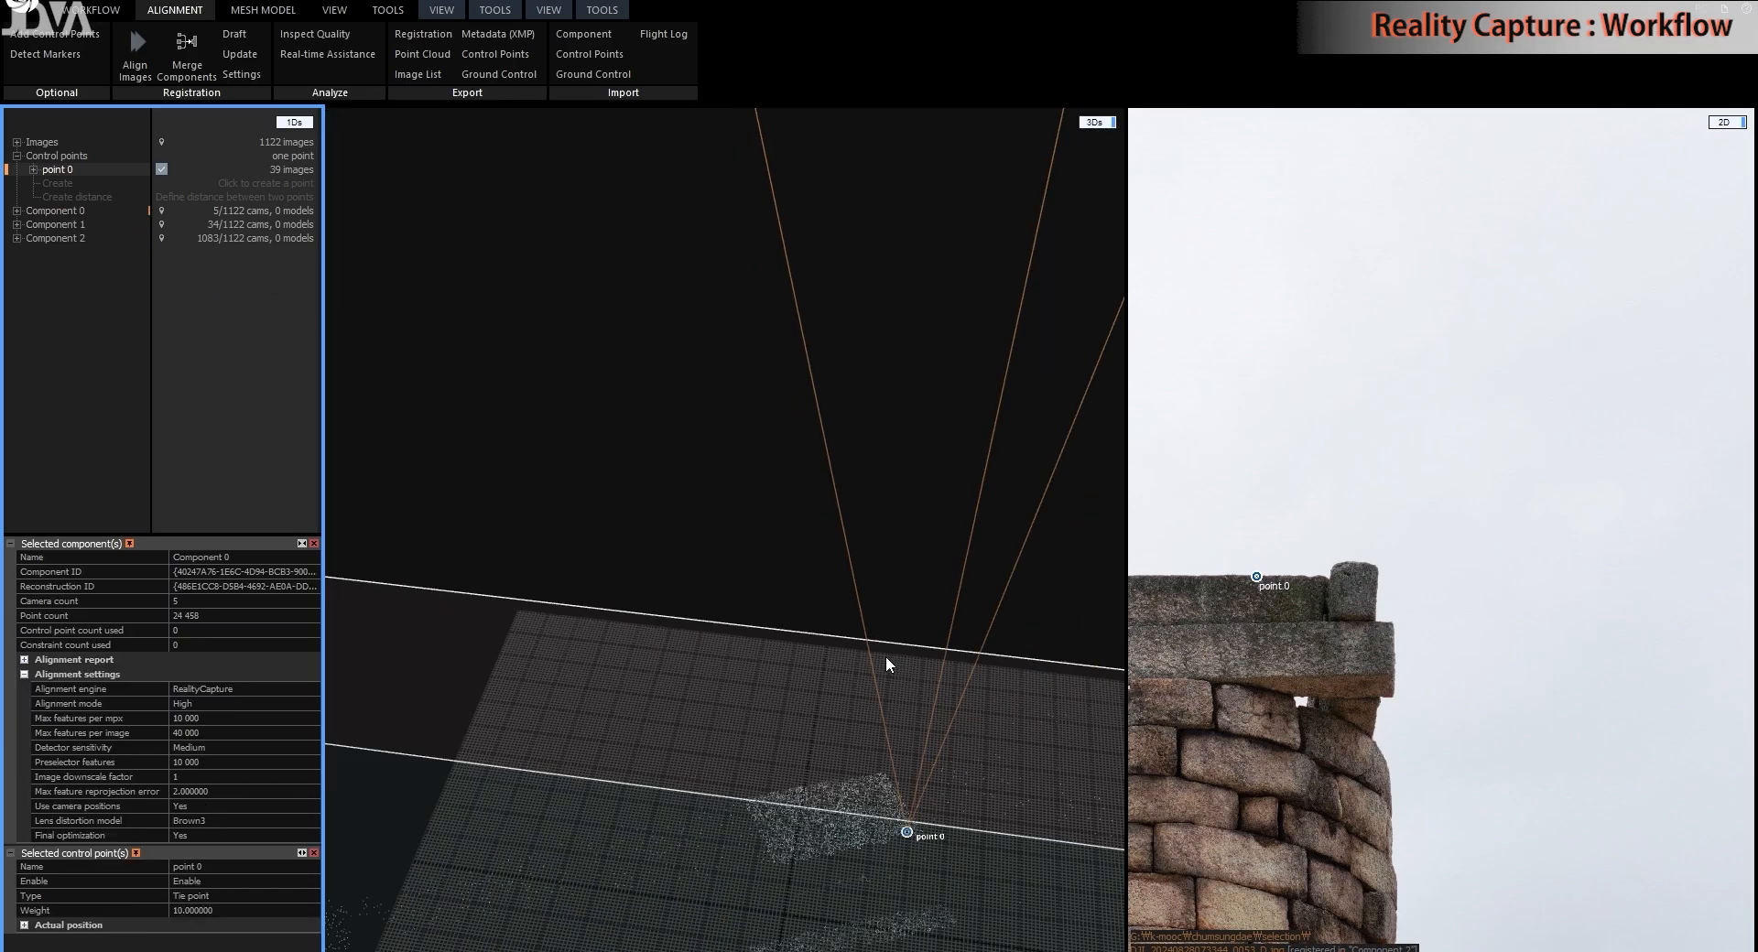
right_click_drag(886, 767, 831, 808)
left_click_drag(883, 877, 615, 740)
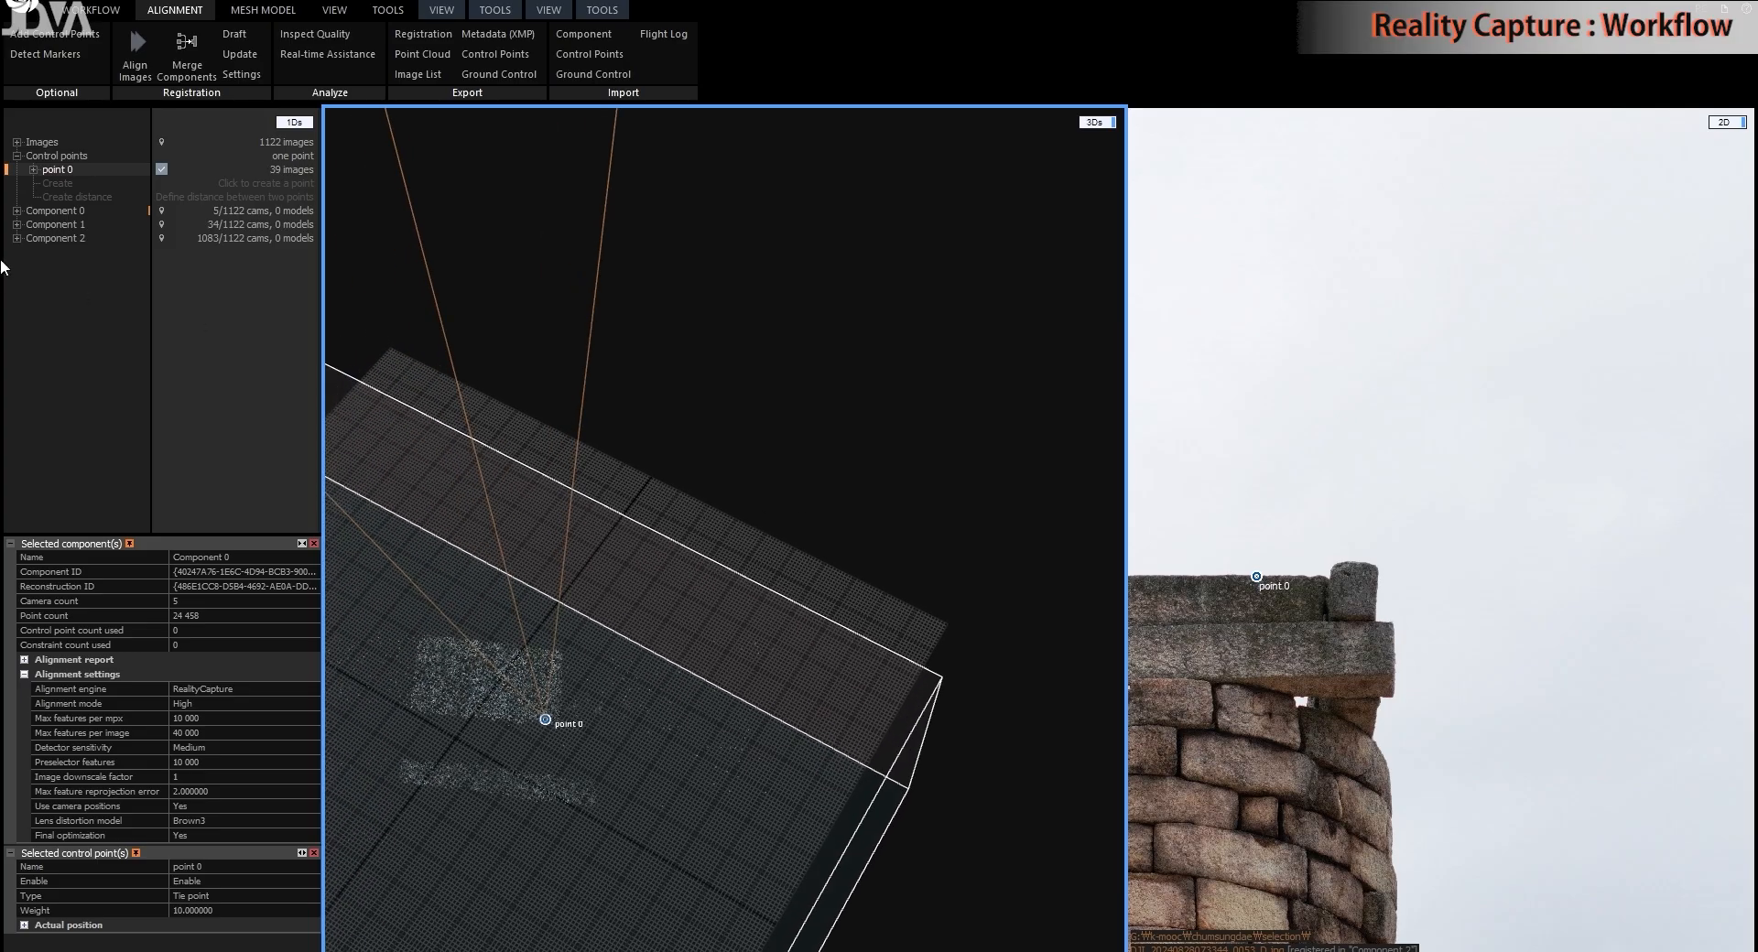
left_click(59, 184)
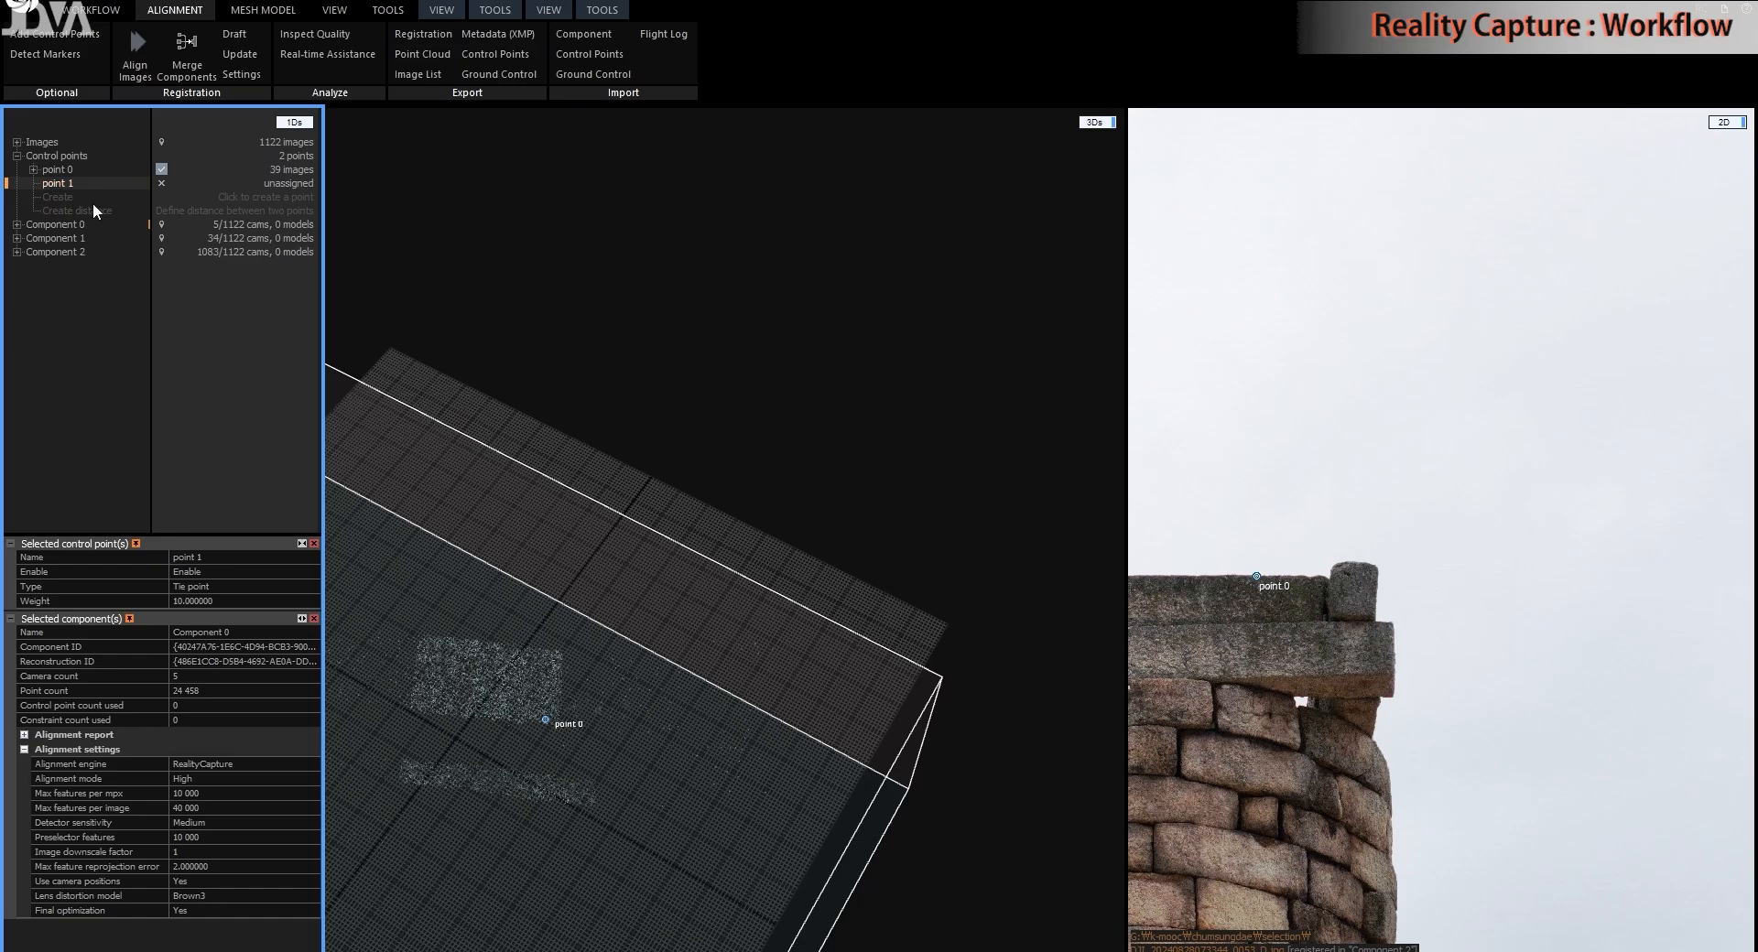
left_click(66, 37)
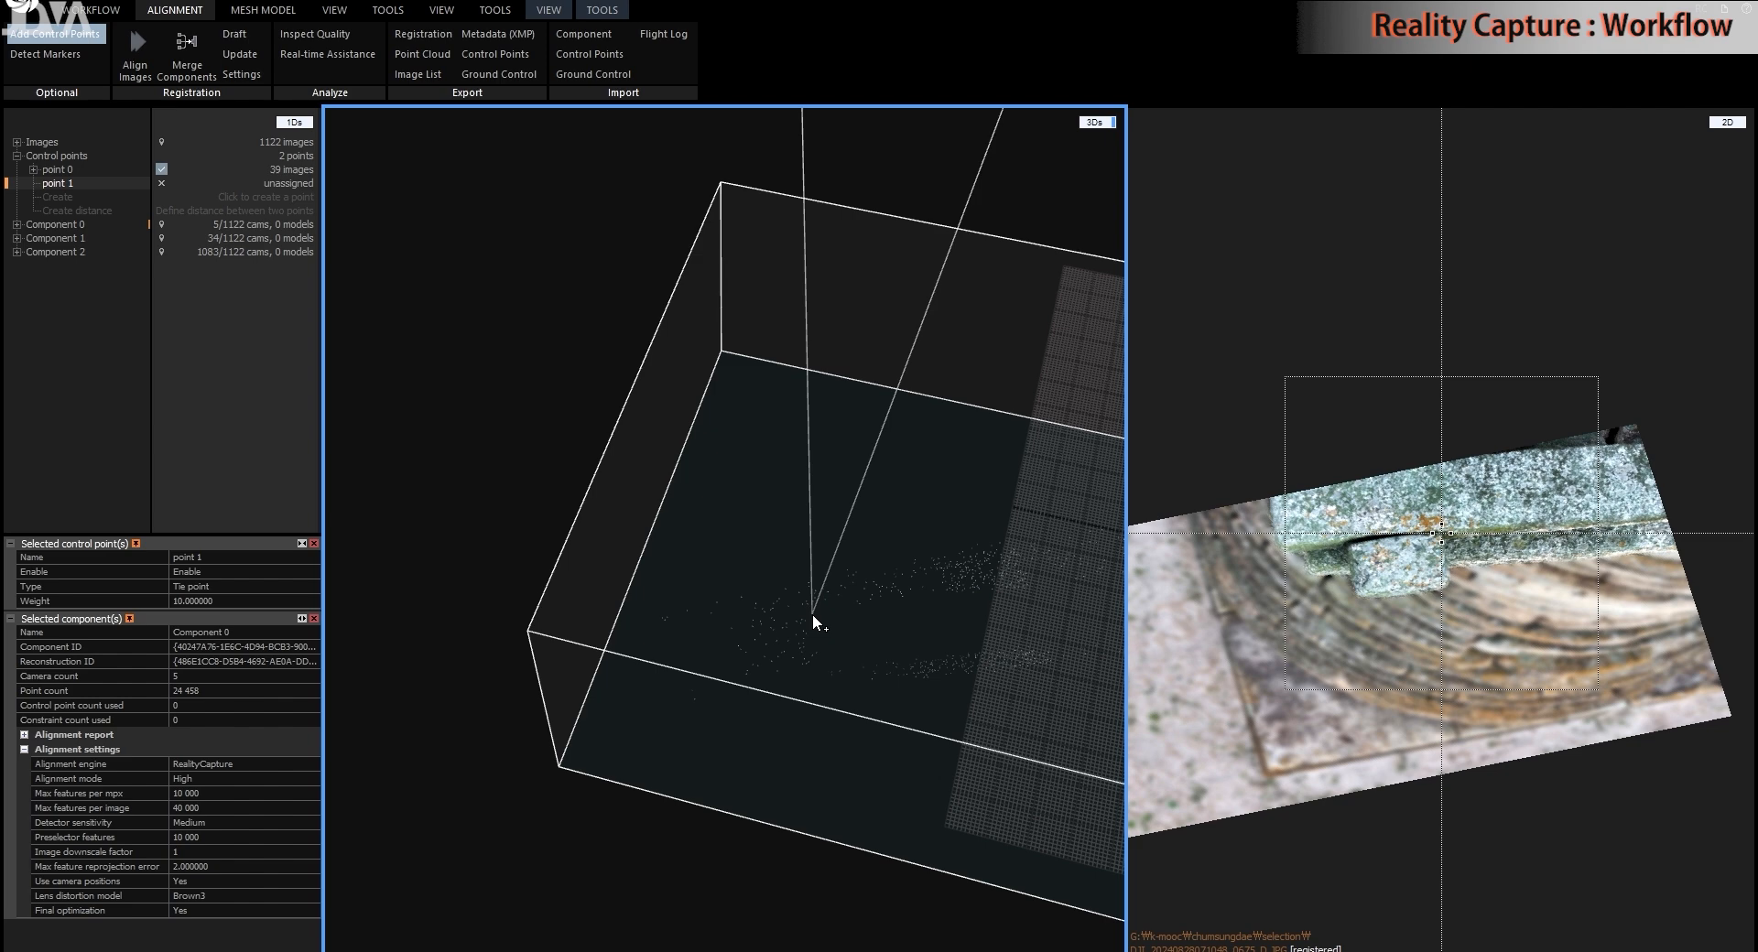
left_click(812, 613)
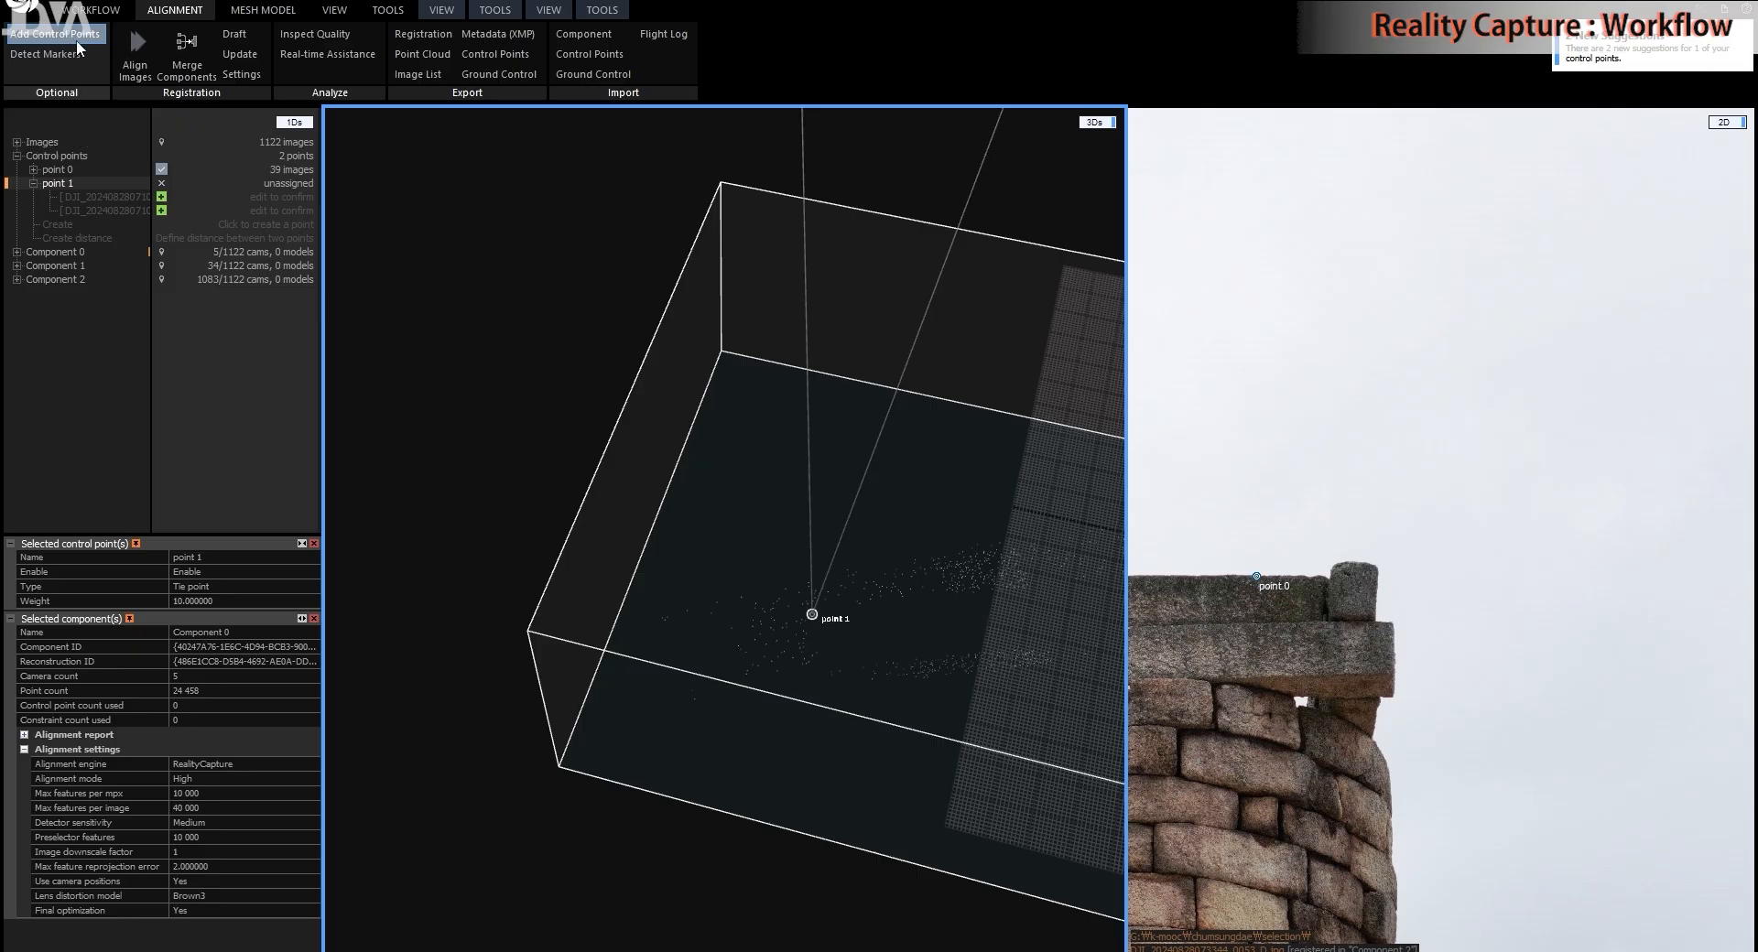
- Confirm point 1 in the first suggested Component 0 image, repositioning it on the block's lower corner above the orange lichen patch
left_click(123, 196)
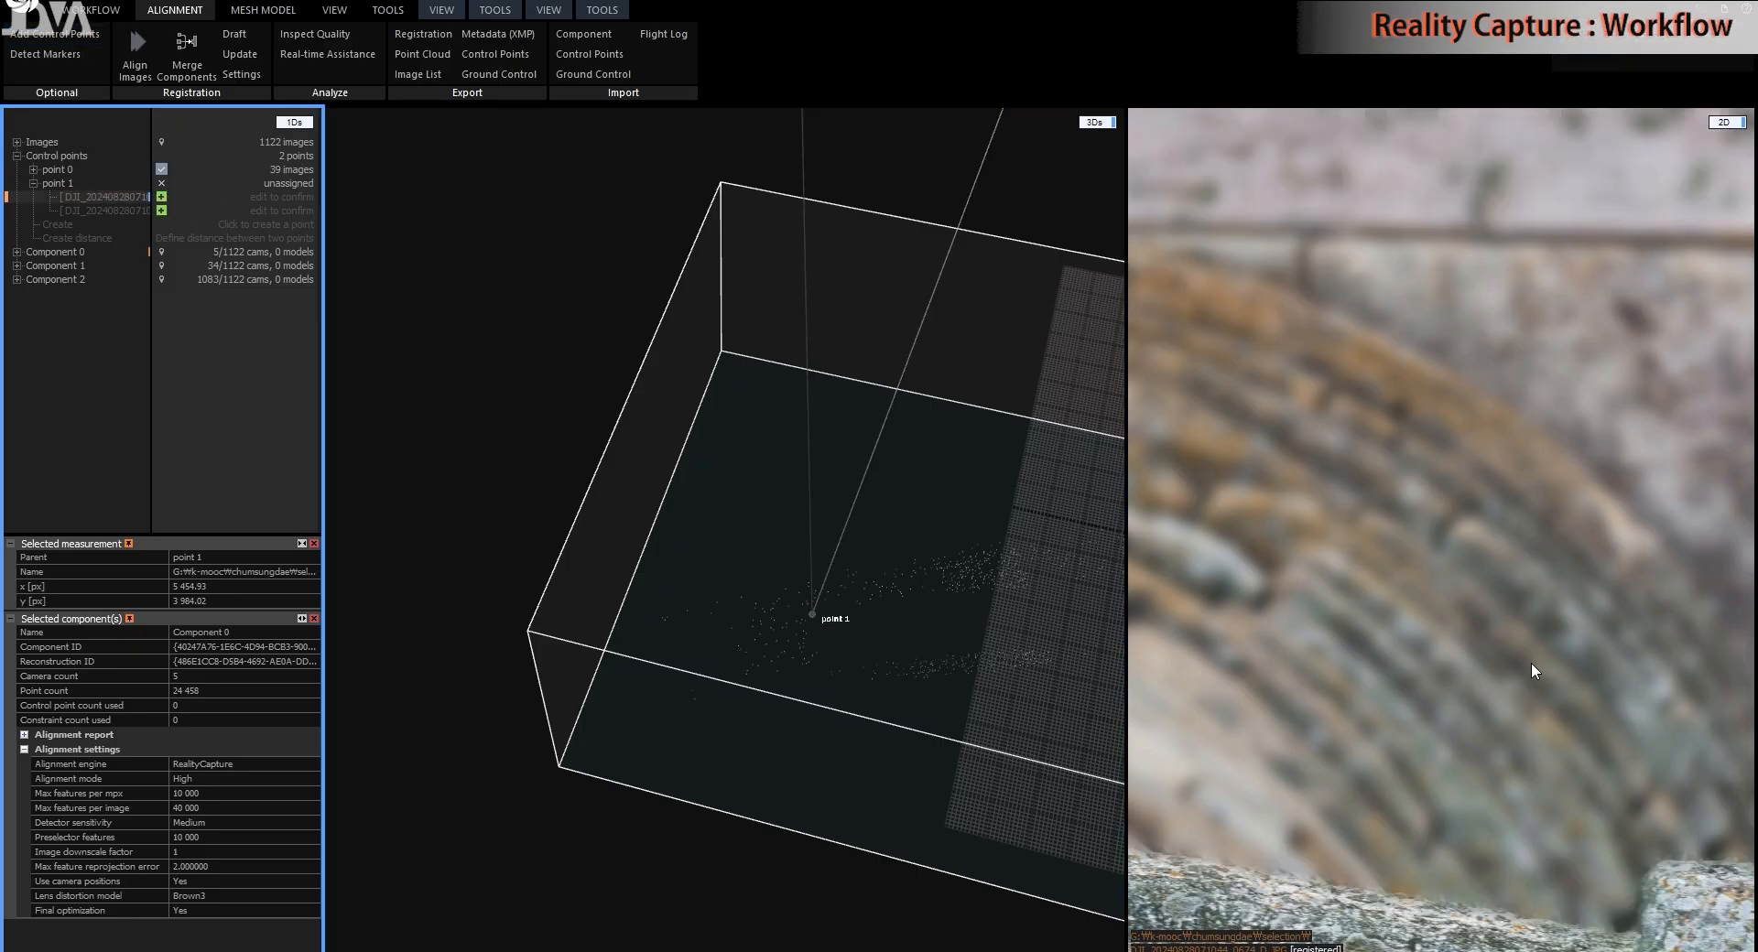
scroll(1534, 671, "down", 5)
scroll(1463, 593, "up", 6)
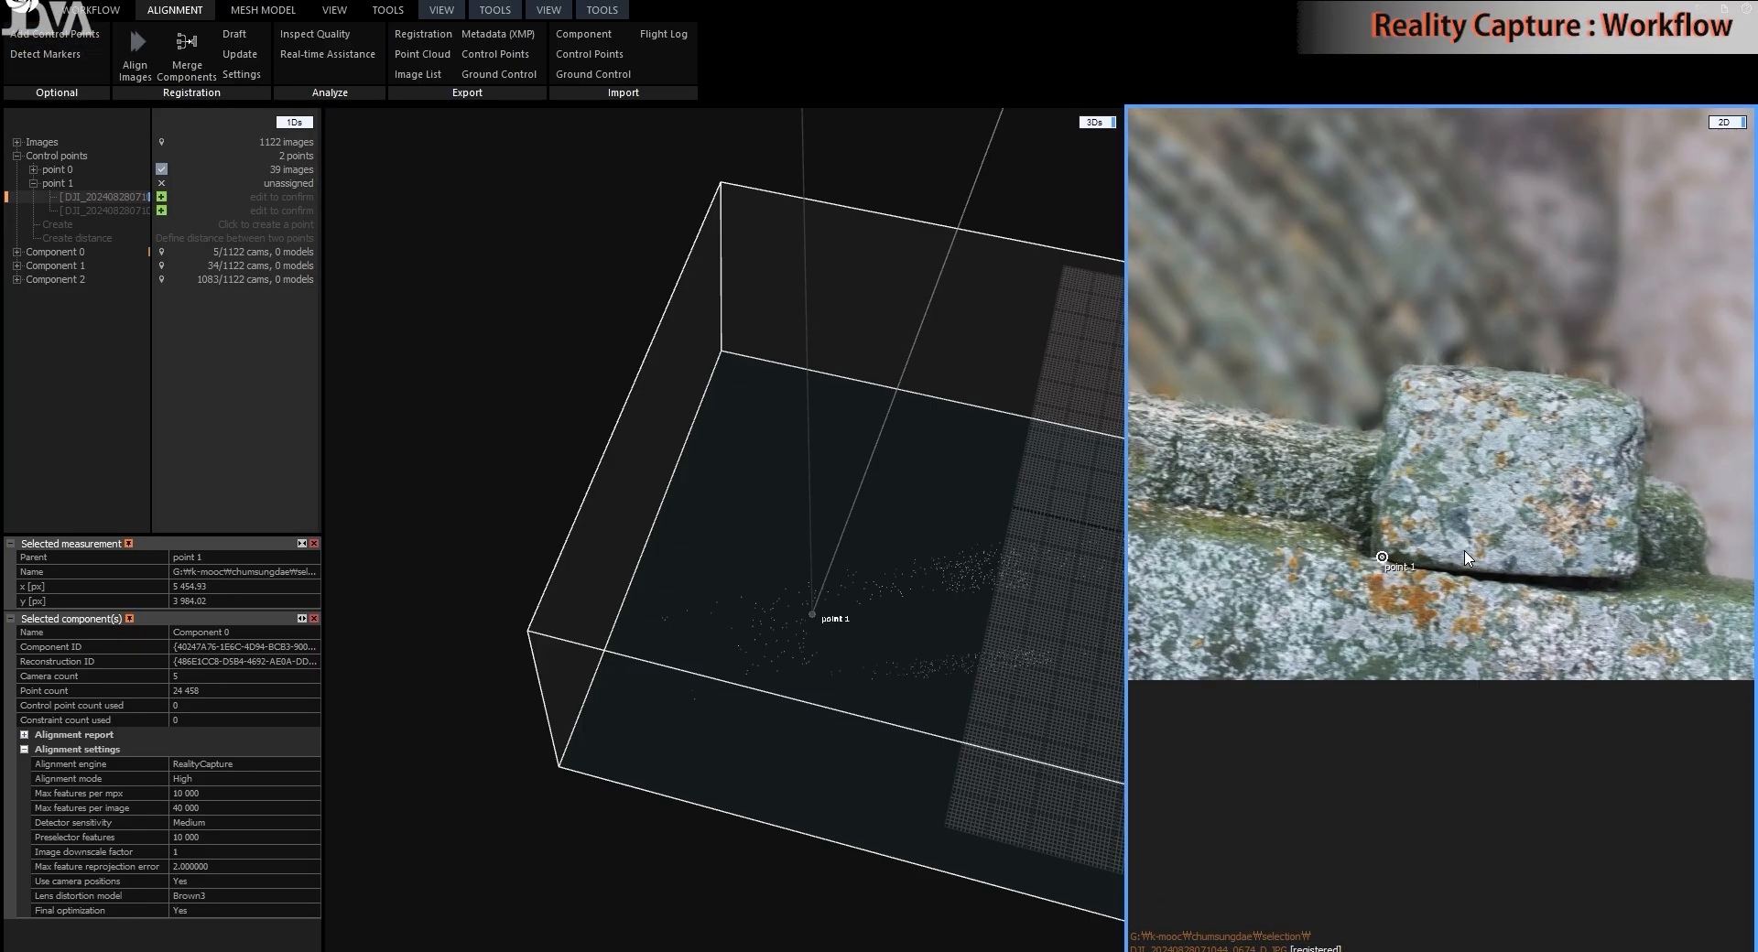
left_click_drag(1507, 545, 1522, 587)
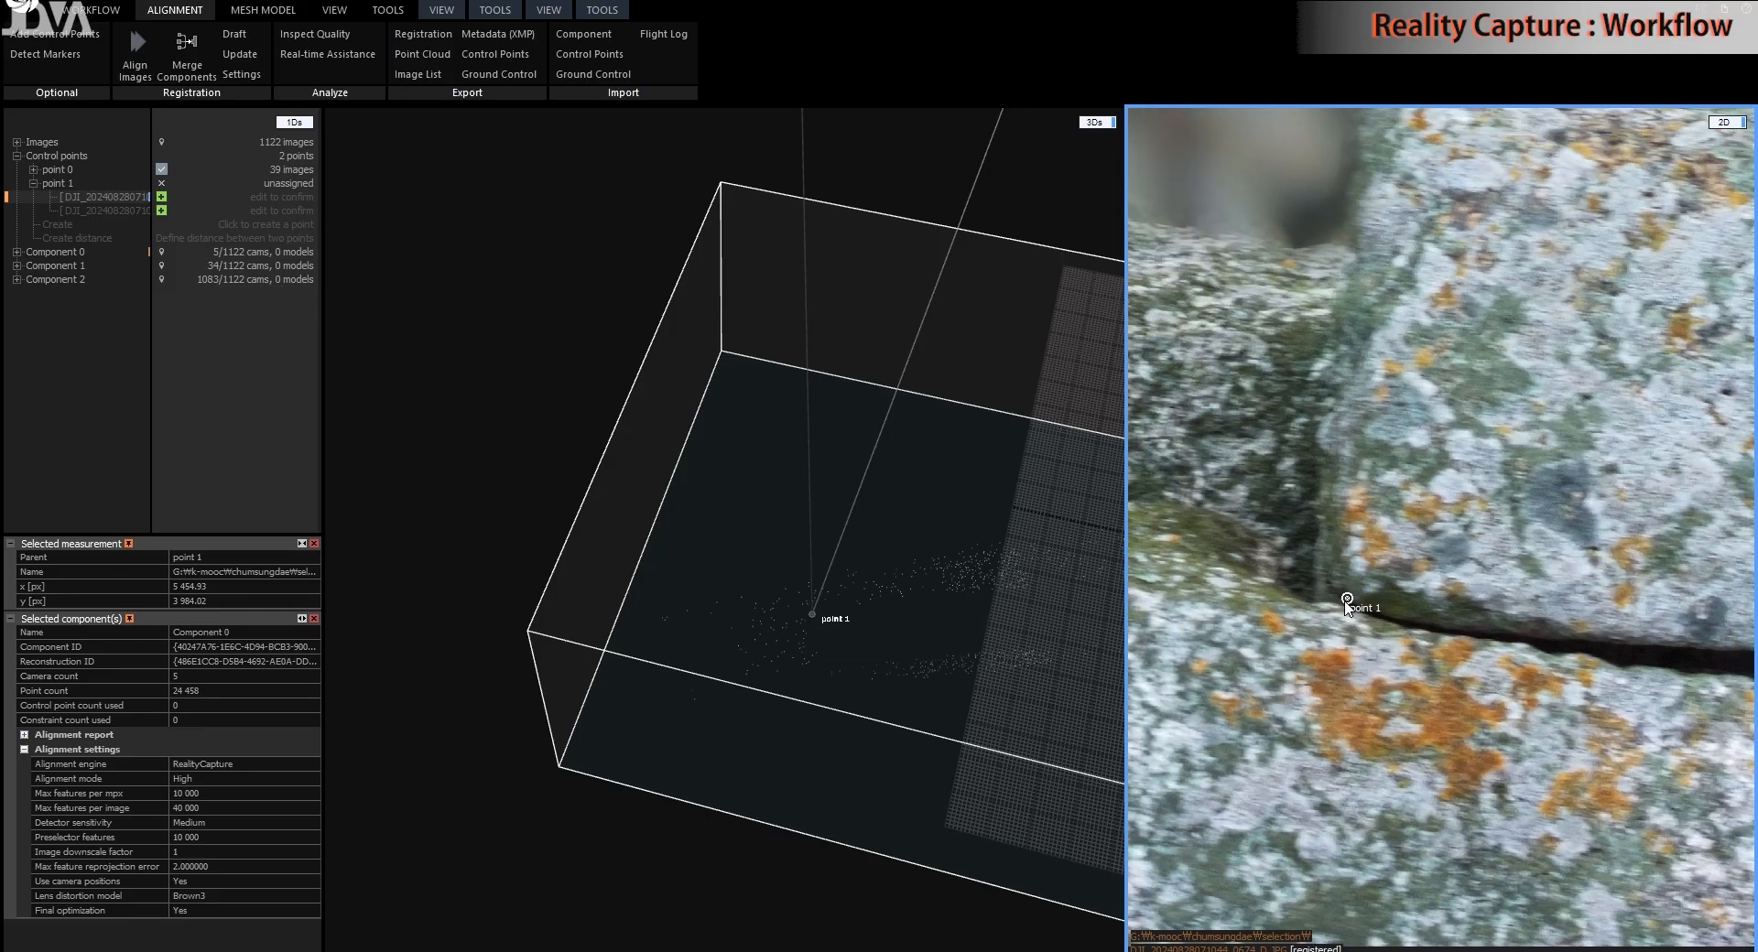
mouse_move(1347, 602)
left_mouse_down()
mouse_move(1435, 517)
mouse_move(1441, 534)
left_mouse_up()
- Confirm point 1 in the second suggested Component 0 image by moving it onto the same lower corner of the block
left_click(110, 211)
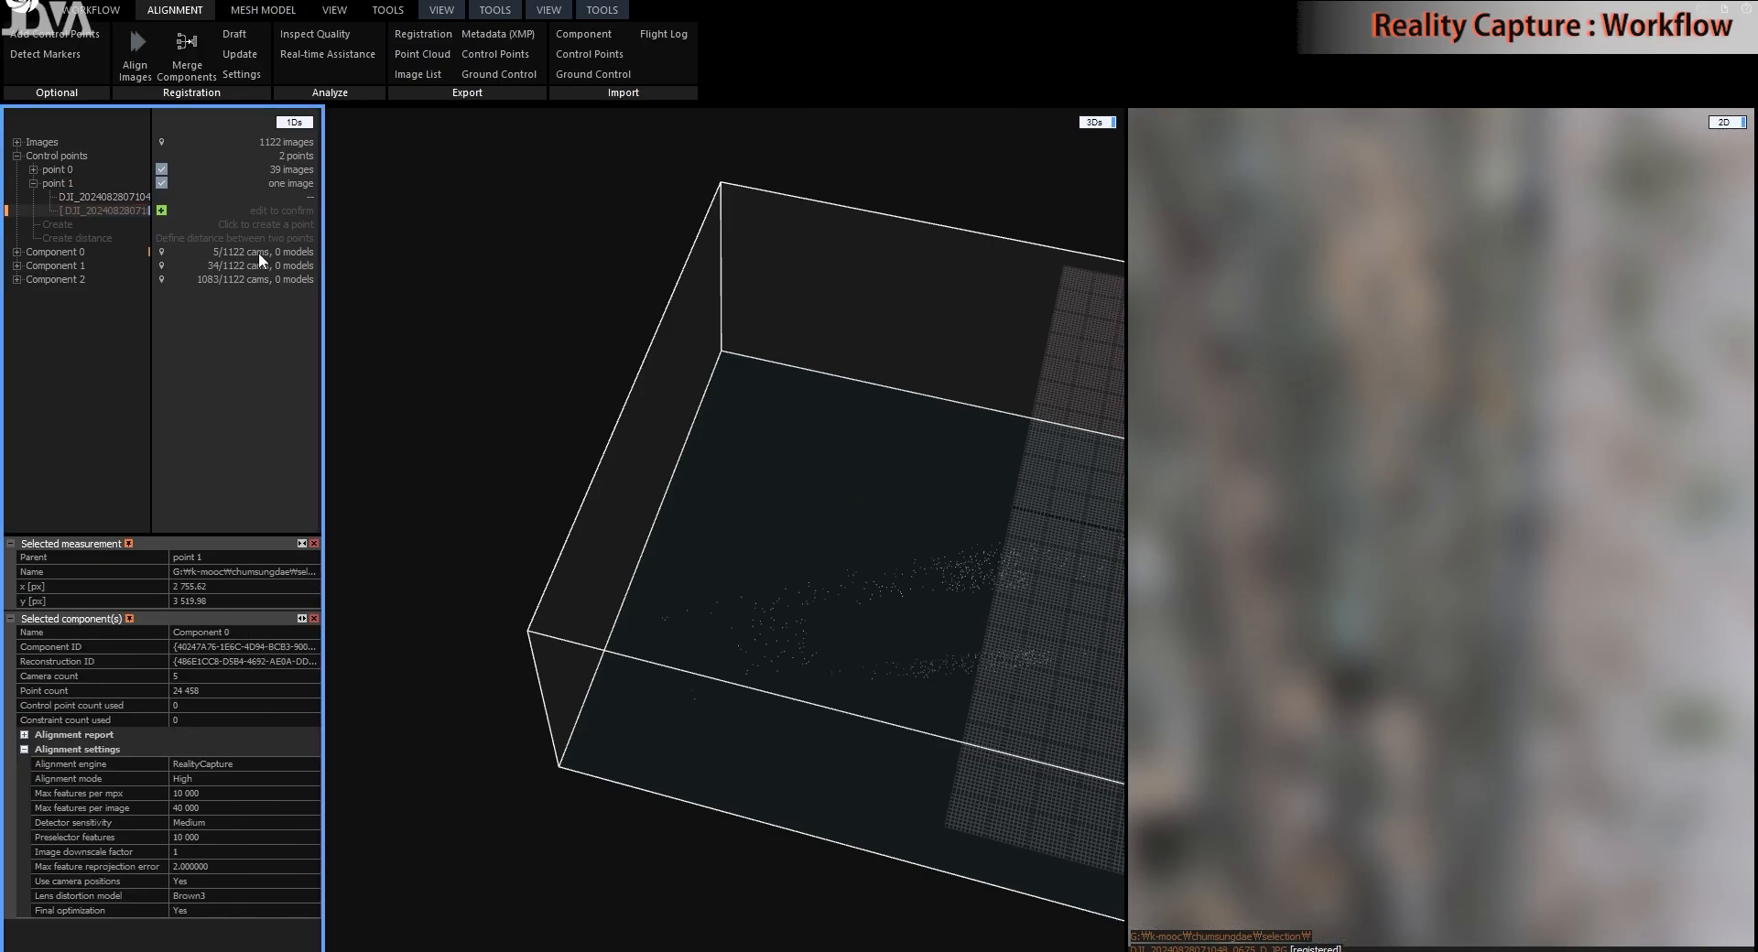
scroll(1362, 557, "up", 10)
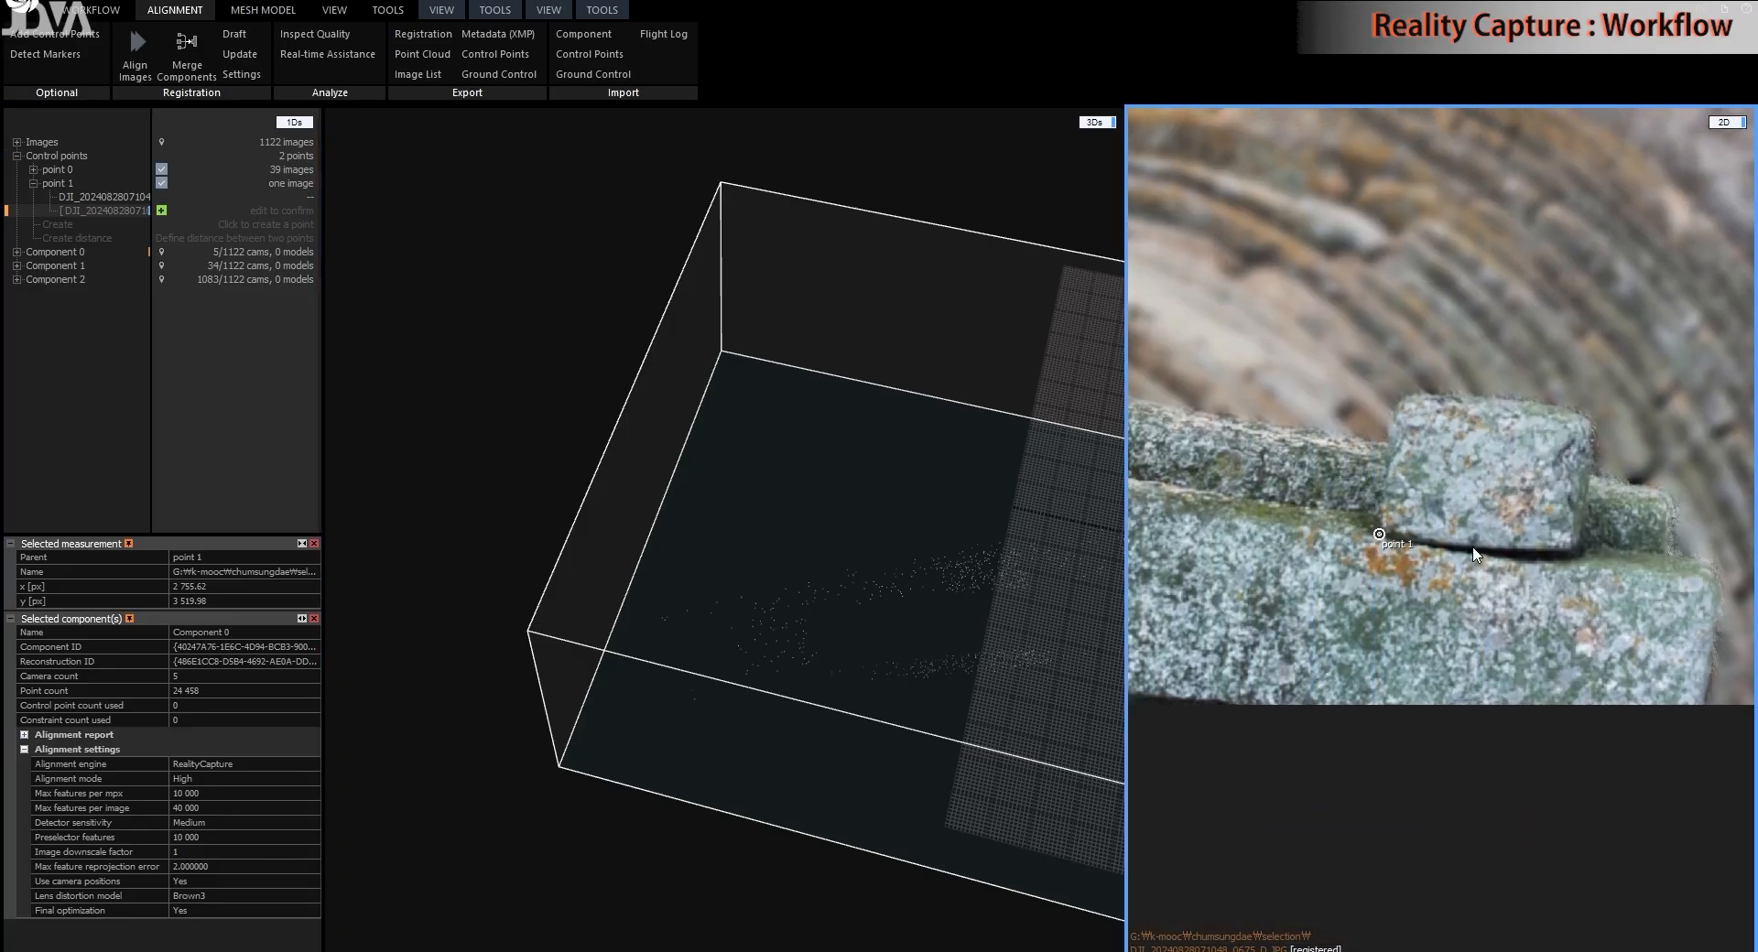
scroll(1361, 556, "up", 1)
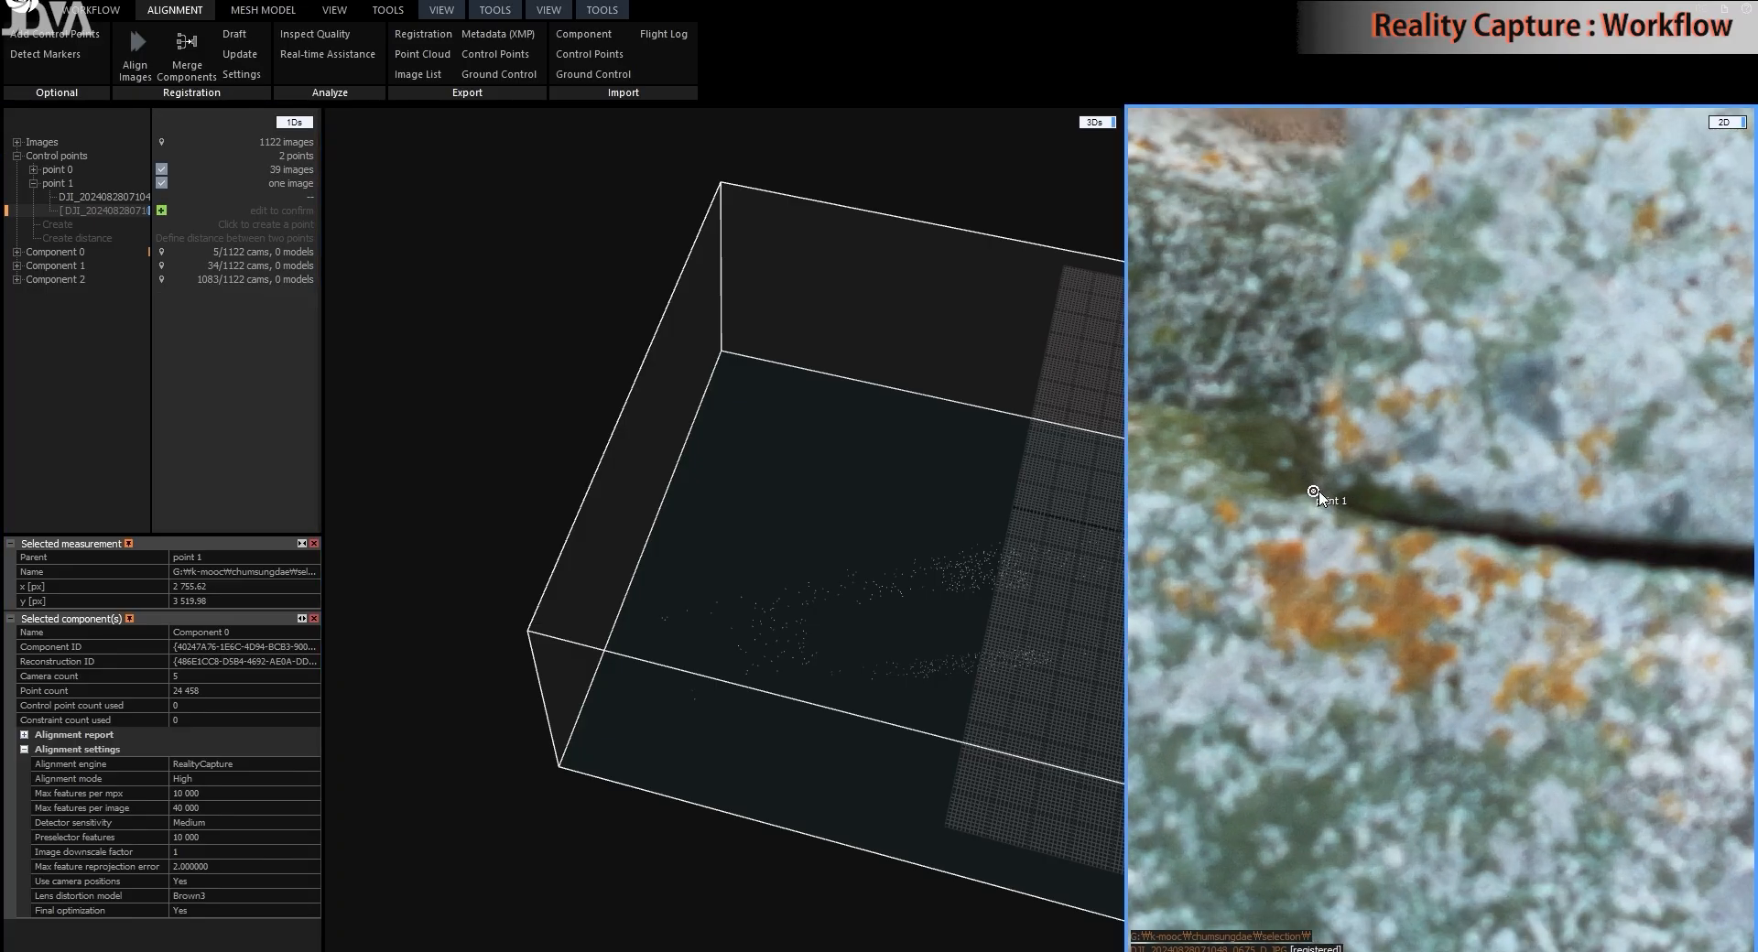
left_click_drag(1315, 494, 1334, 470)
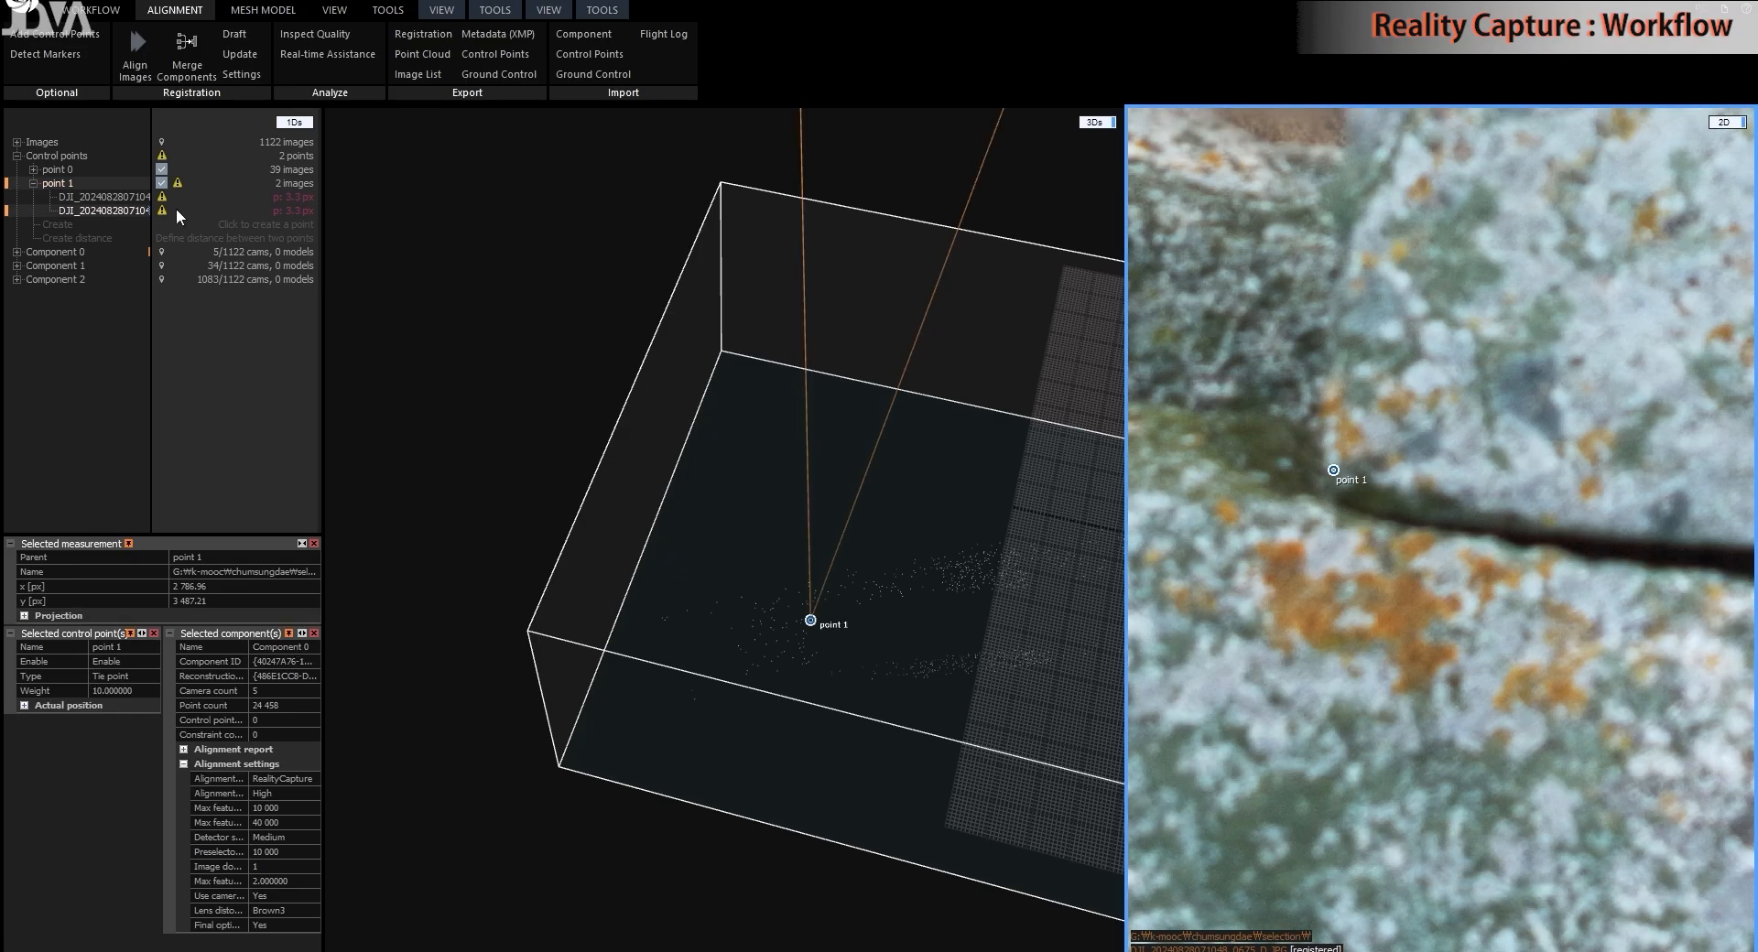
- Refine point 1 in both Component 0 images so it marks the same spot on the block's lower corner, reducing the projection error
mouse_move(135, 203)
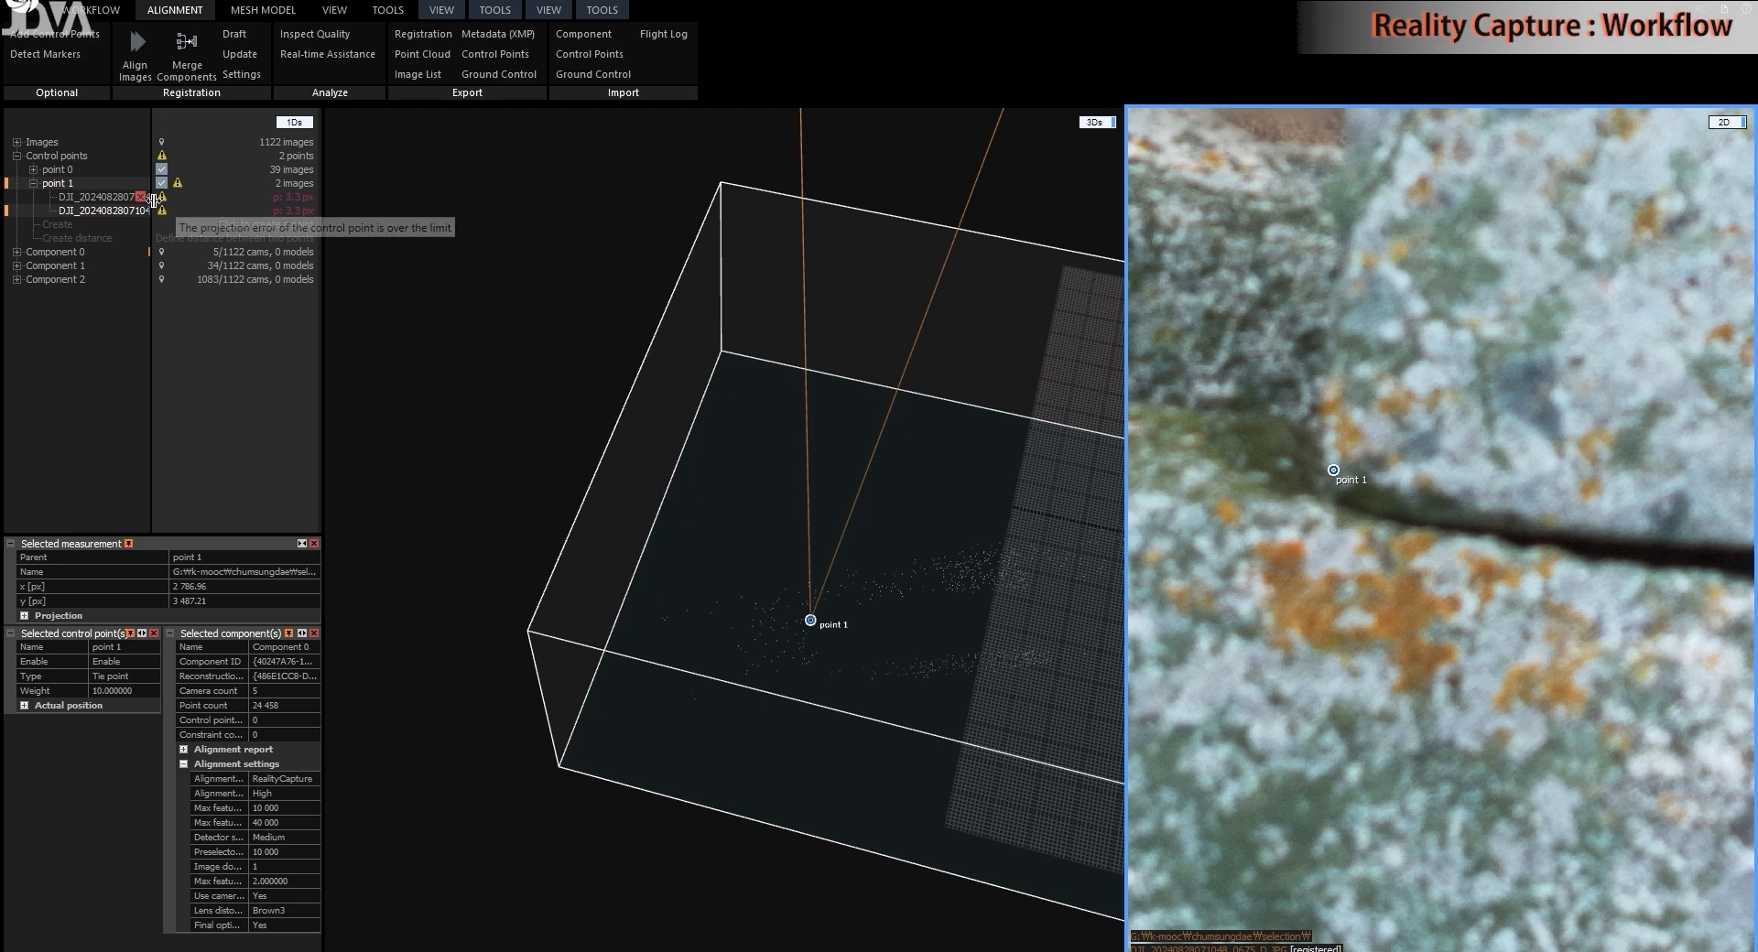
left_click(108, 197)
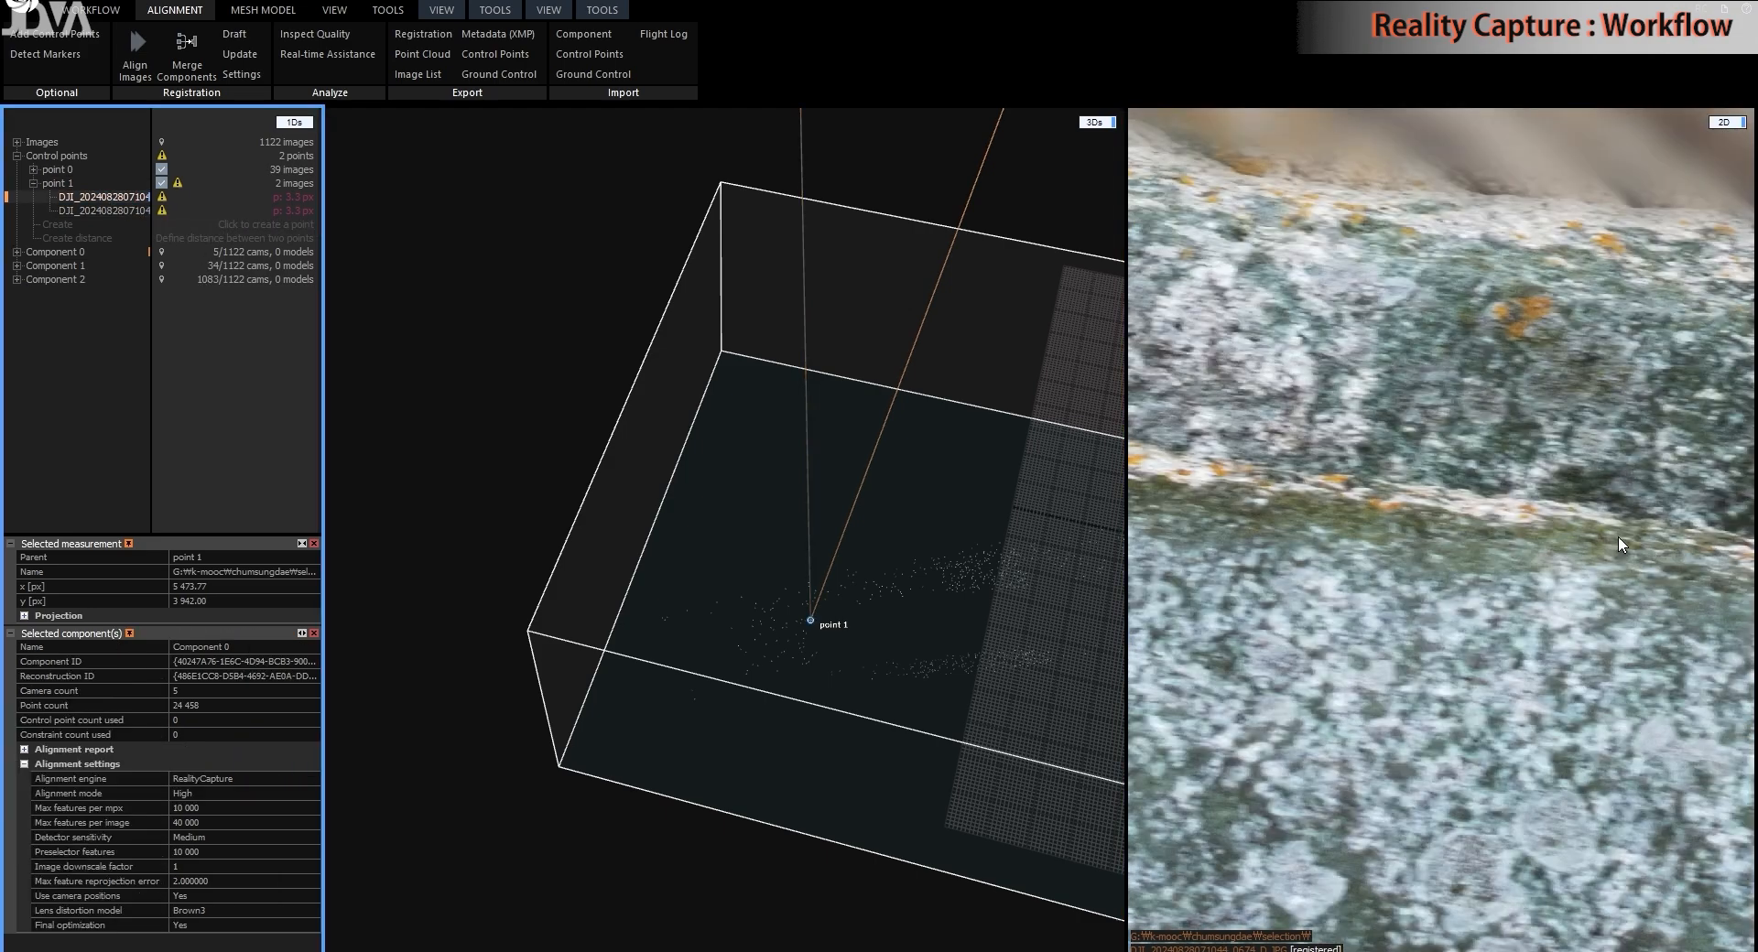
scroll(1622, 545, "down", 4)
left_click_drag(1527, 631, 1042, 595)
left_click_drag(1721, 623, 1480, 570)
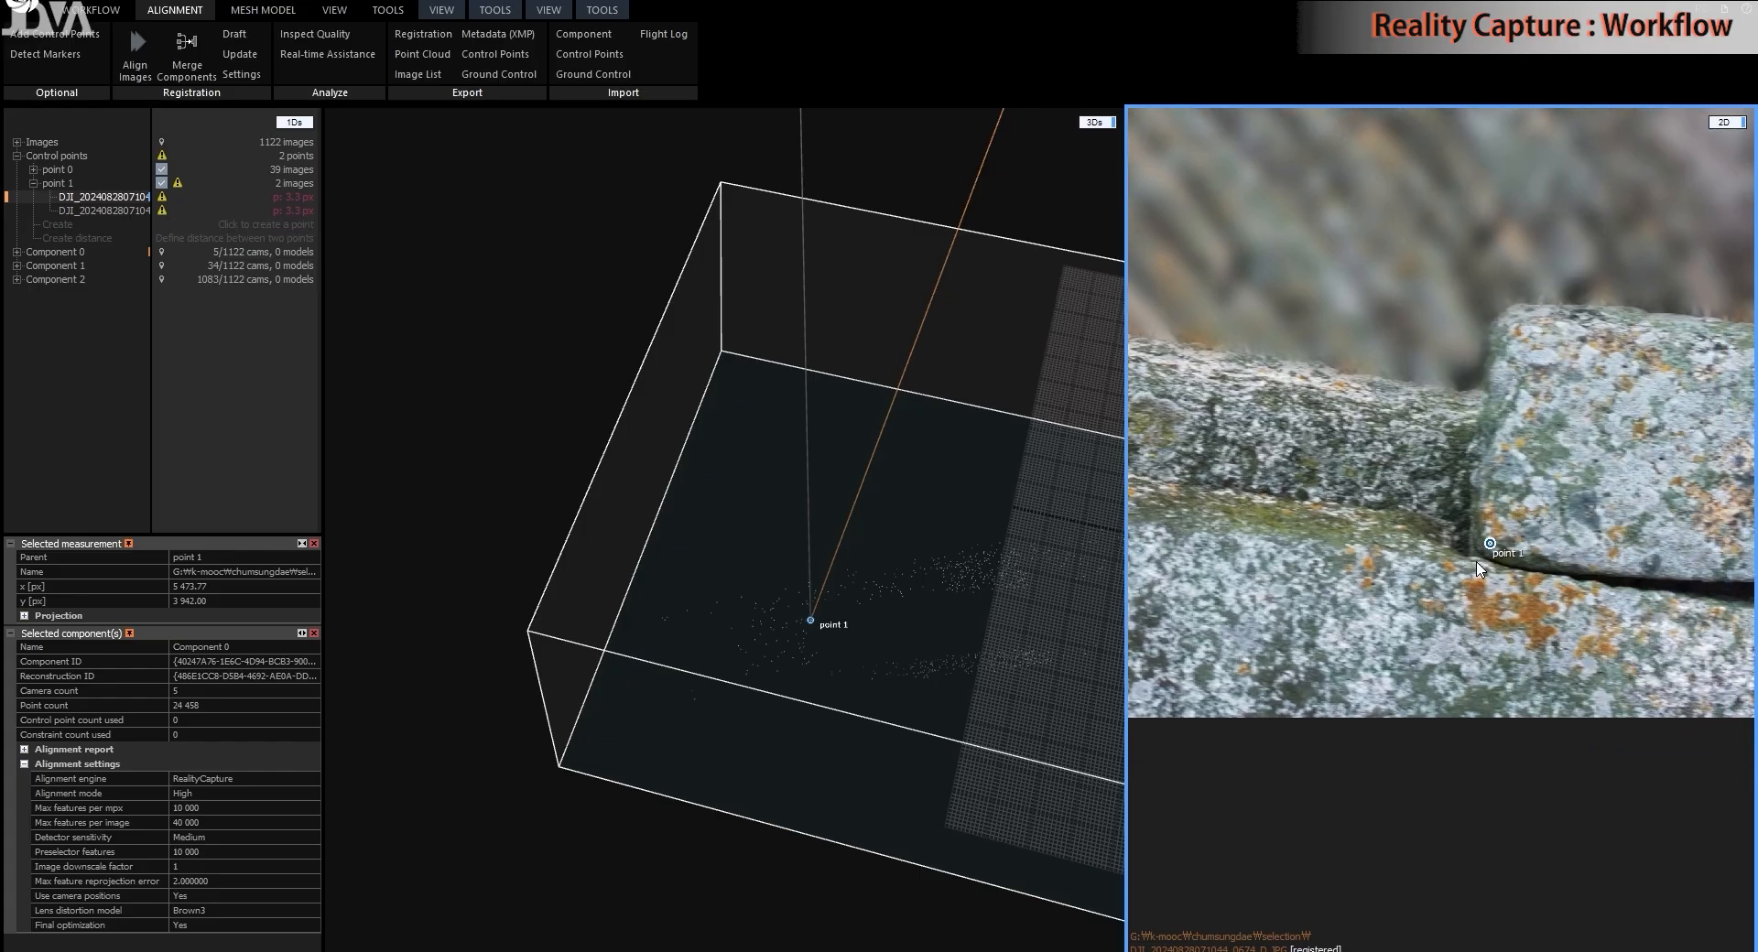
scroll(1479, 570, "up", 5)
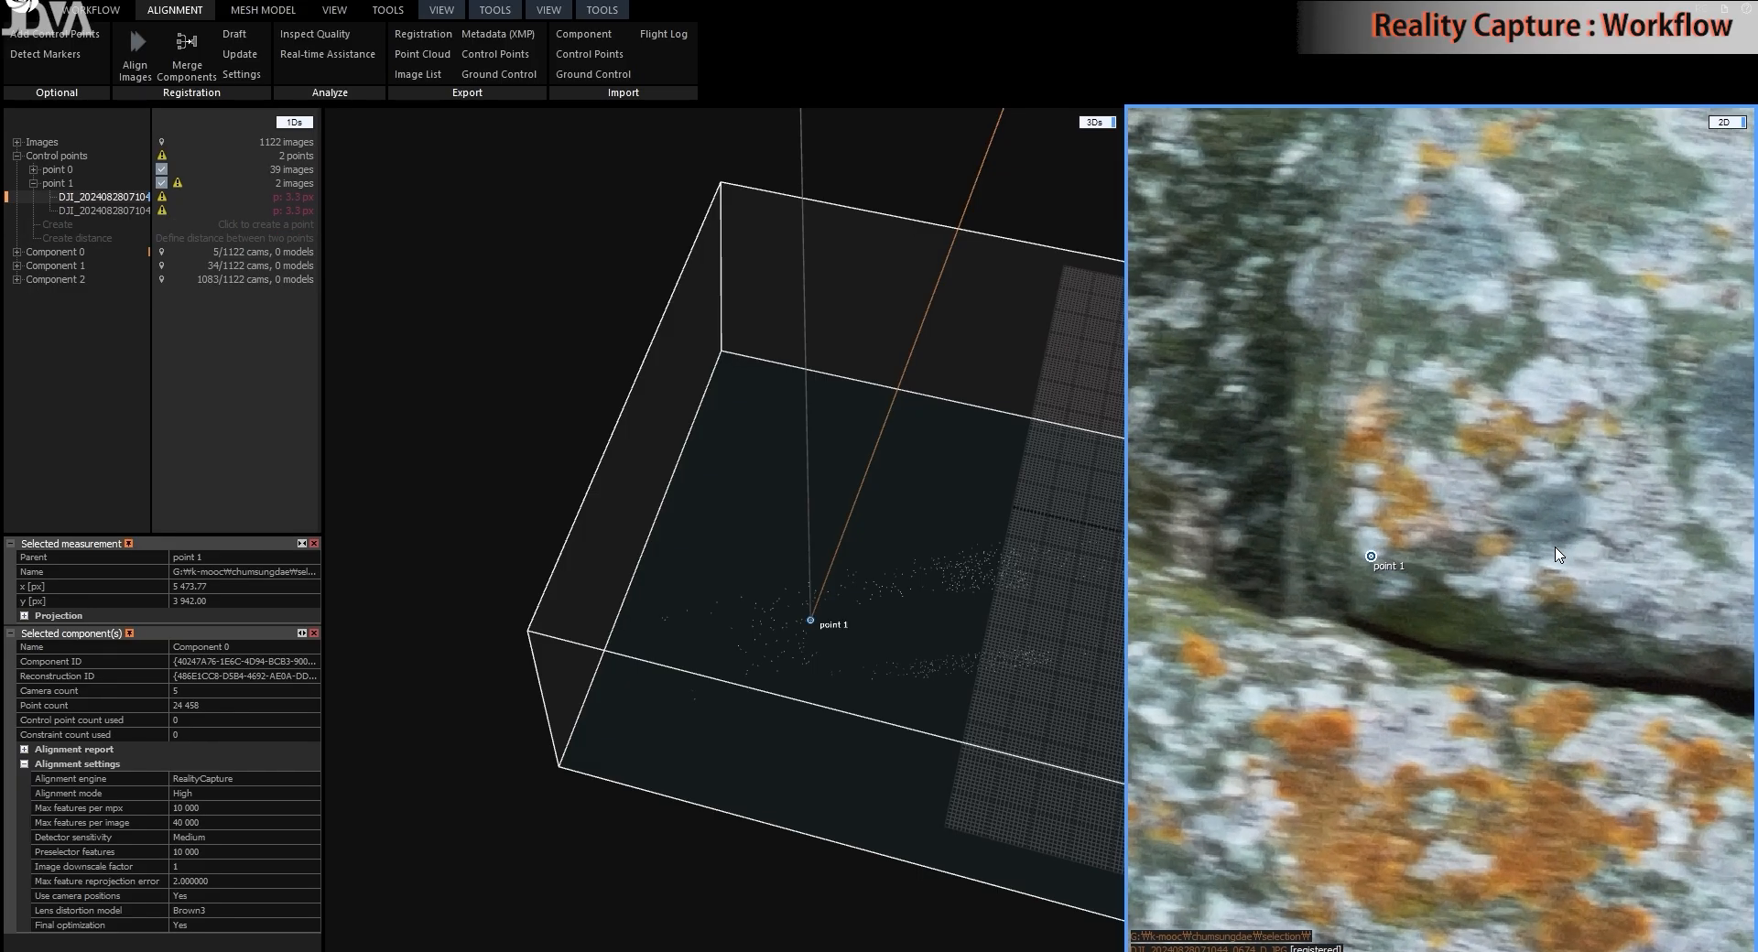
mouse_move(1371, 560)
left_mouse_down()
mouse_move(1465, 513)
mouse_move(1419, 518)
mouse_move(1438, 513)
mouse_move(1452, 540)
mouse_move(1381, 587)
left_mouse_up()
left_click(103, 210)
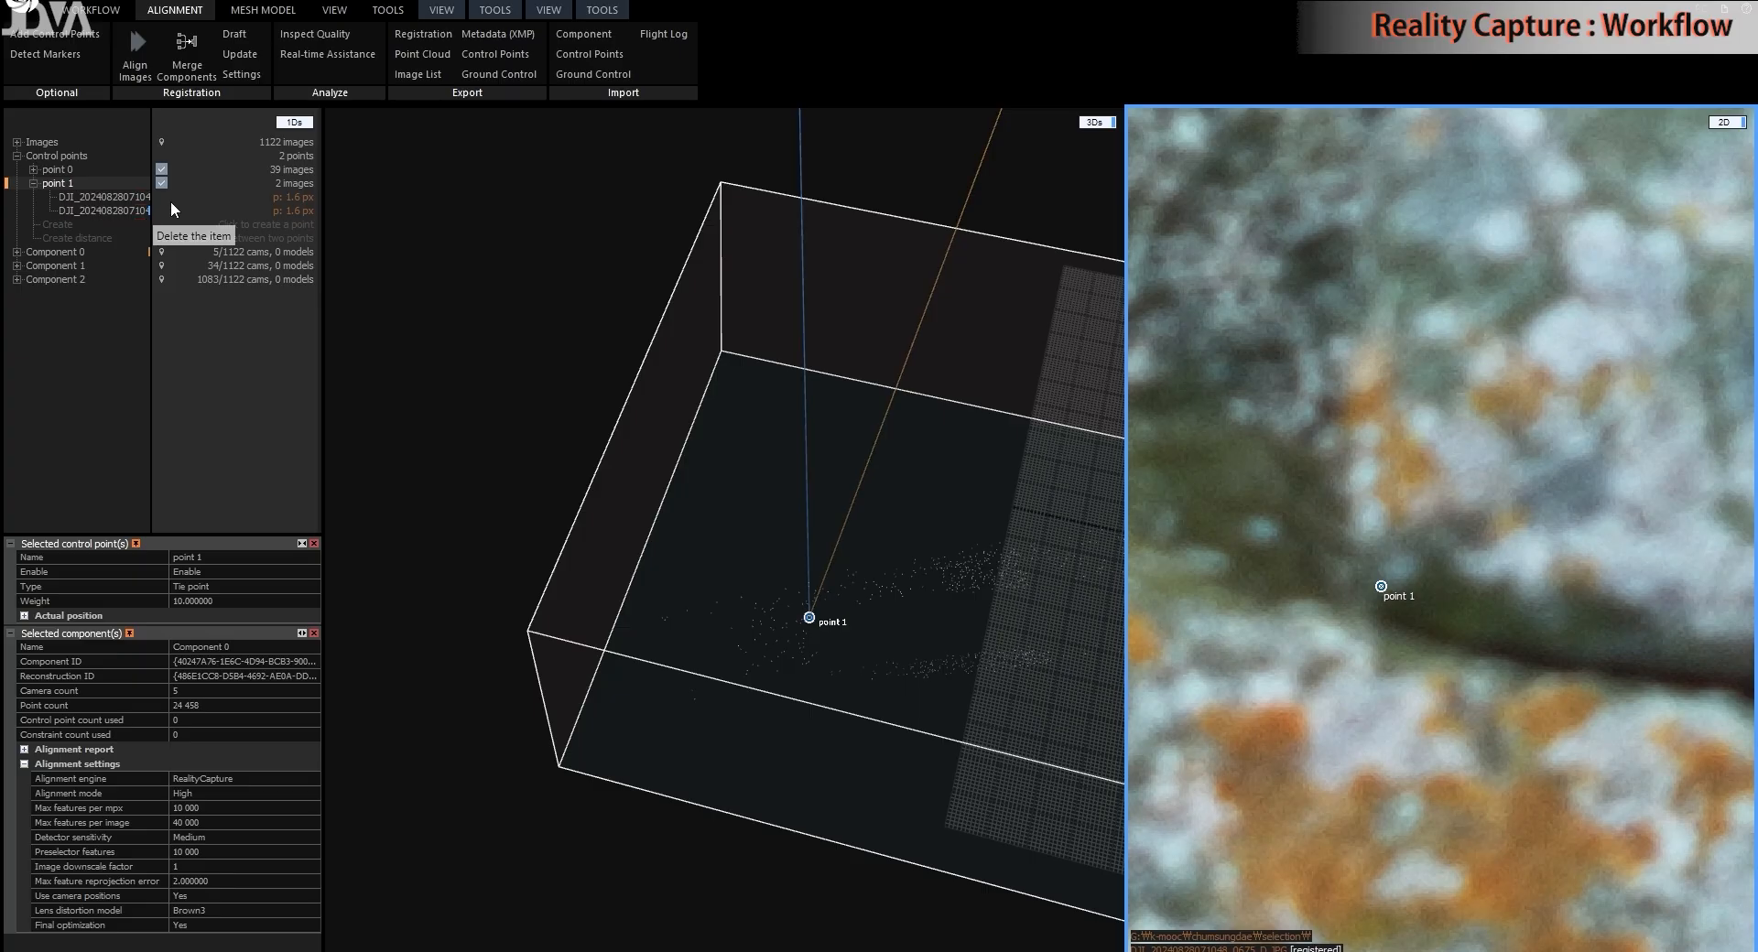
scroll(1529, 625, "down", 8)
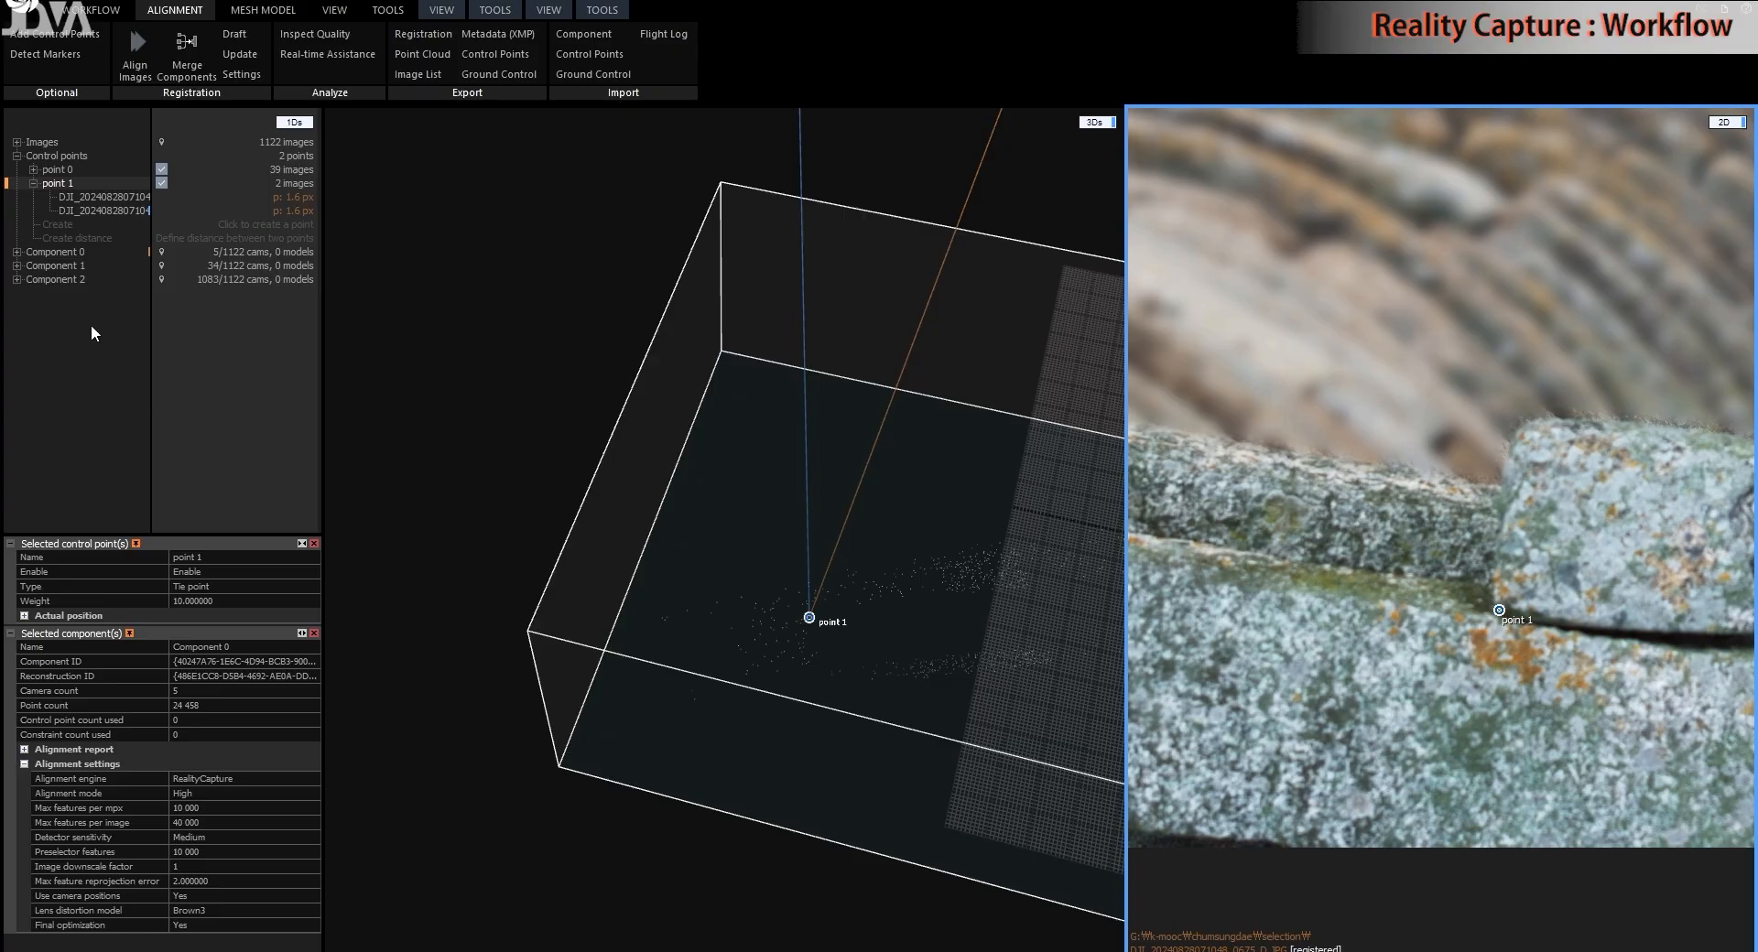
- Show Component 2 and place point 1 in its point cloud at the matching block on the tower's top, opposite point 0
left_click(71, 279)
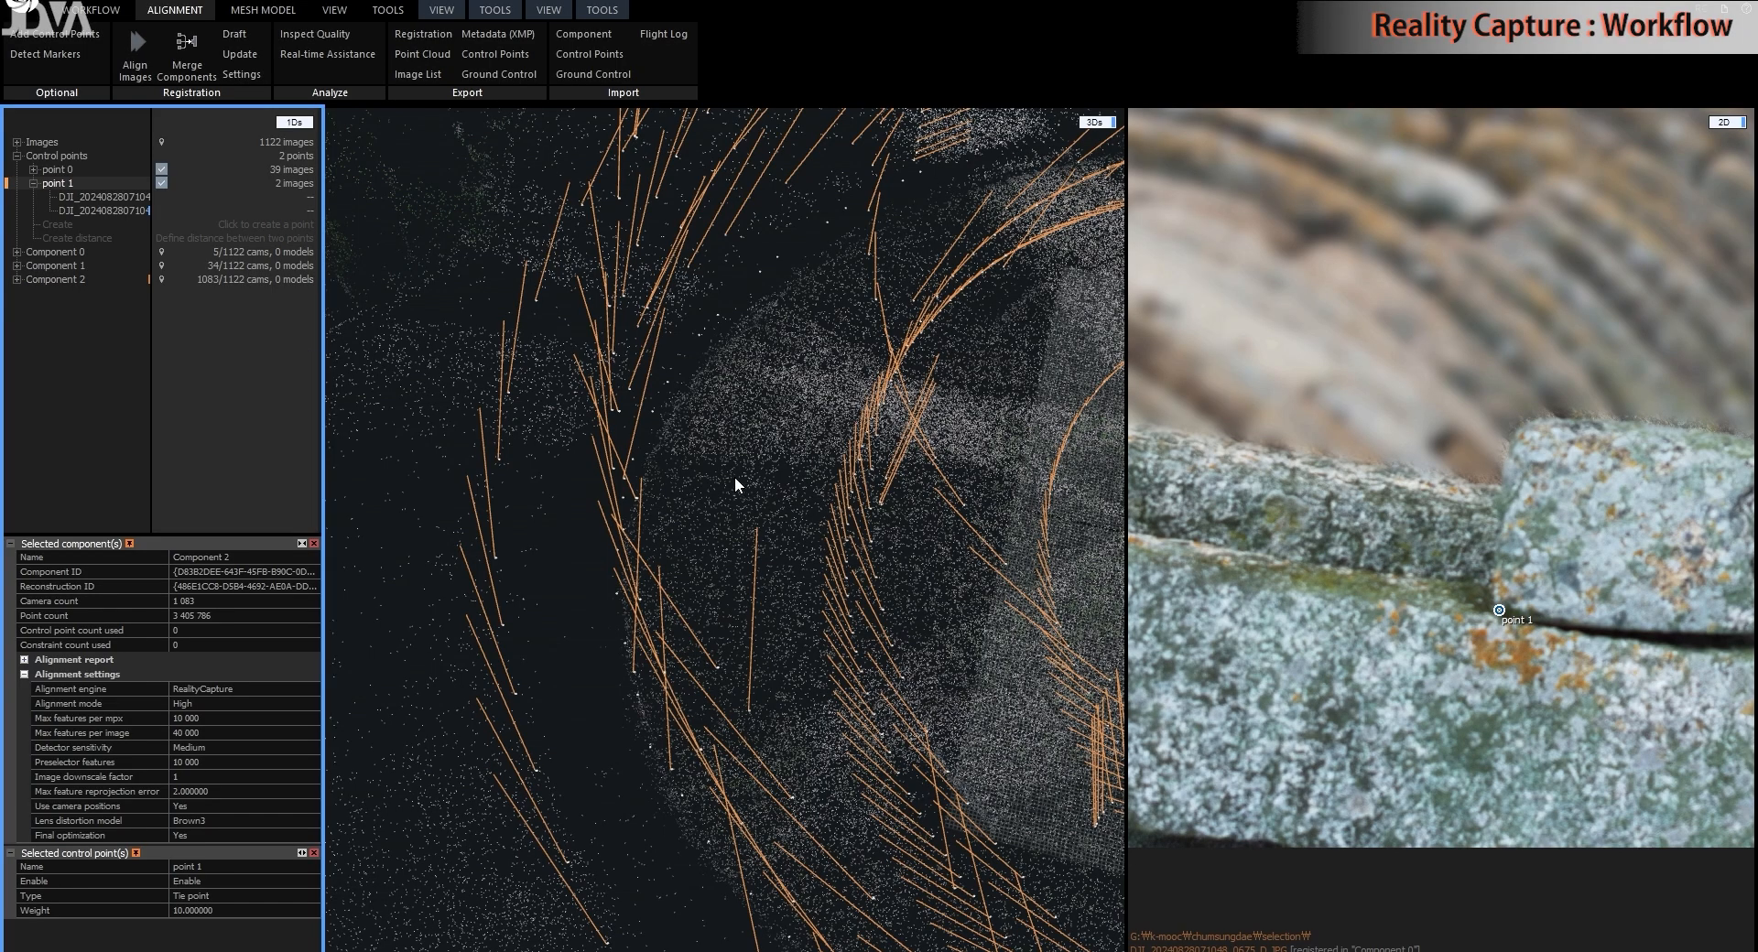
scroll(837, 540, "down", 5)
left_click_drag(934, 522, 588, 630)
right_click_drag(588, 630, 814, 513)
scroll(703, 600, "up", 6)
scroll(701, 601, "up", 3)
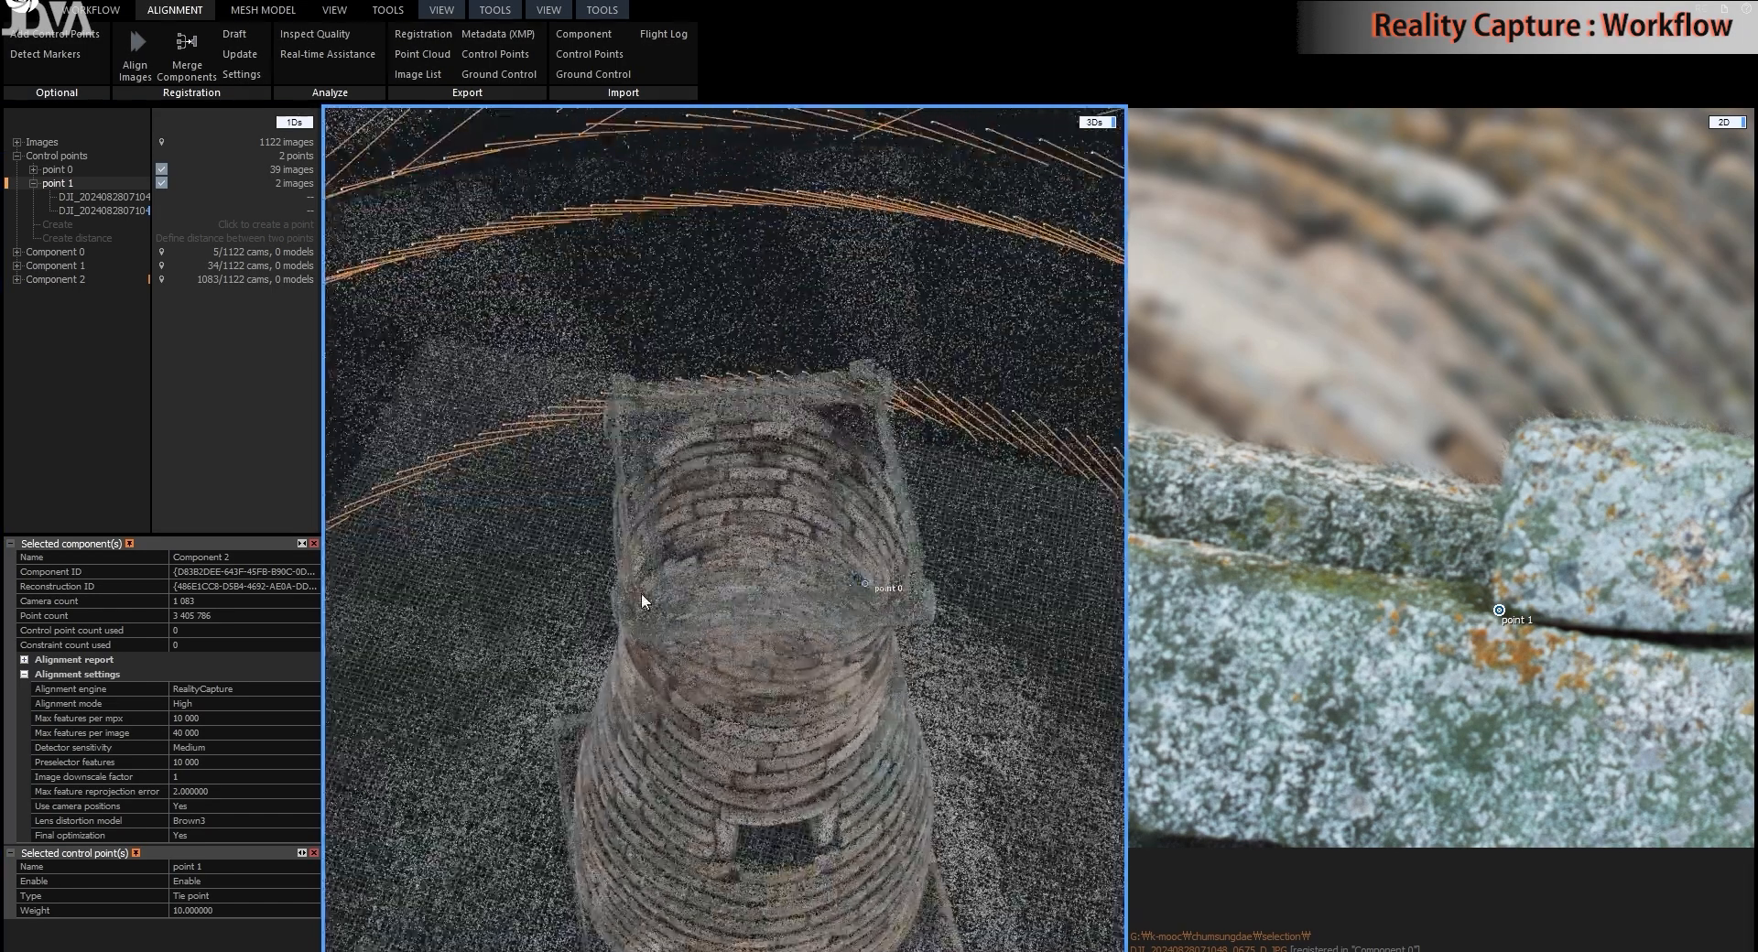
scroll(652, 609, "up", 5)
scroll(747, 633, "down", 5)
mouse_move(739, 617)
left_mouse_down()
mouse_move(683, 438)
mouse_move(655, 701)
mouse_move(688, 640)
left_mouse_up()
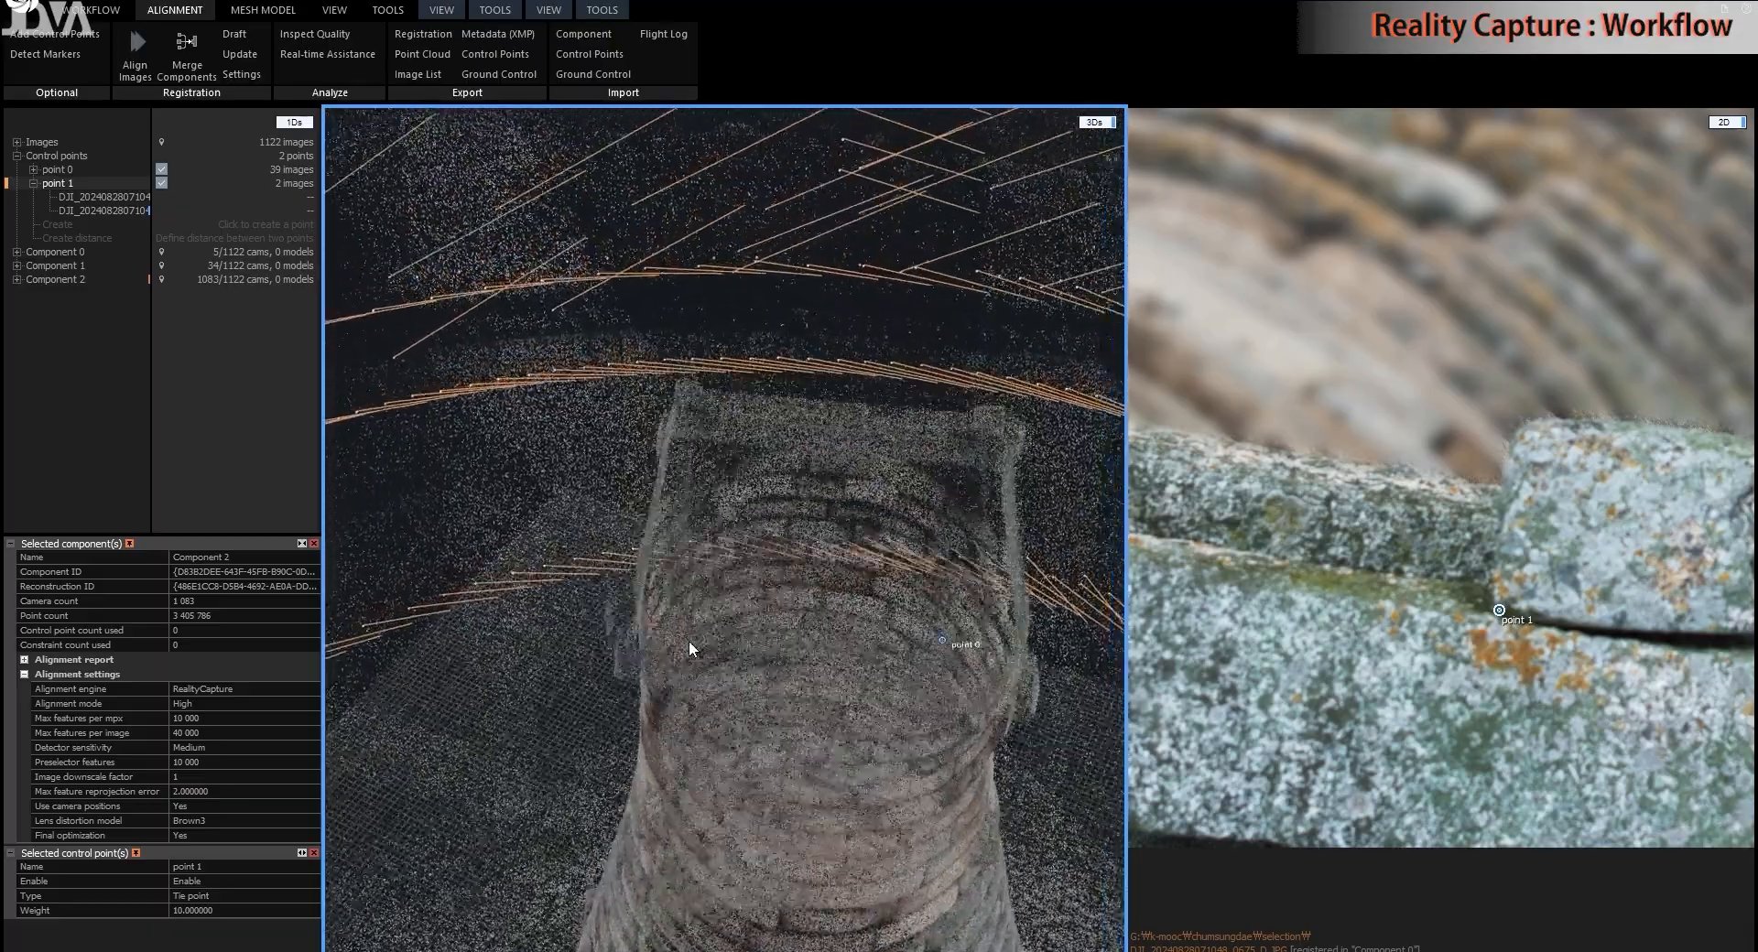
left_click(64, 37)
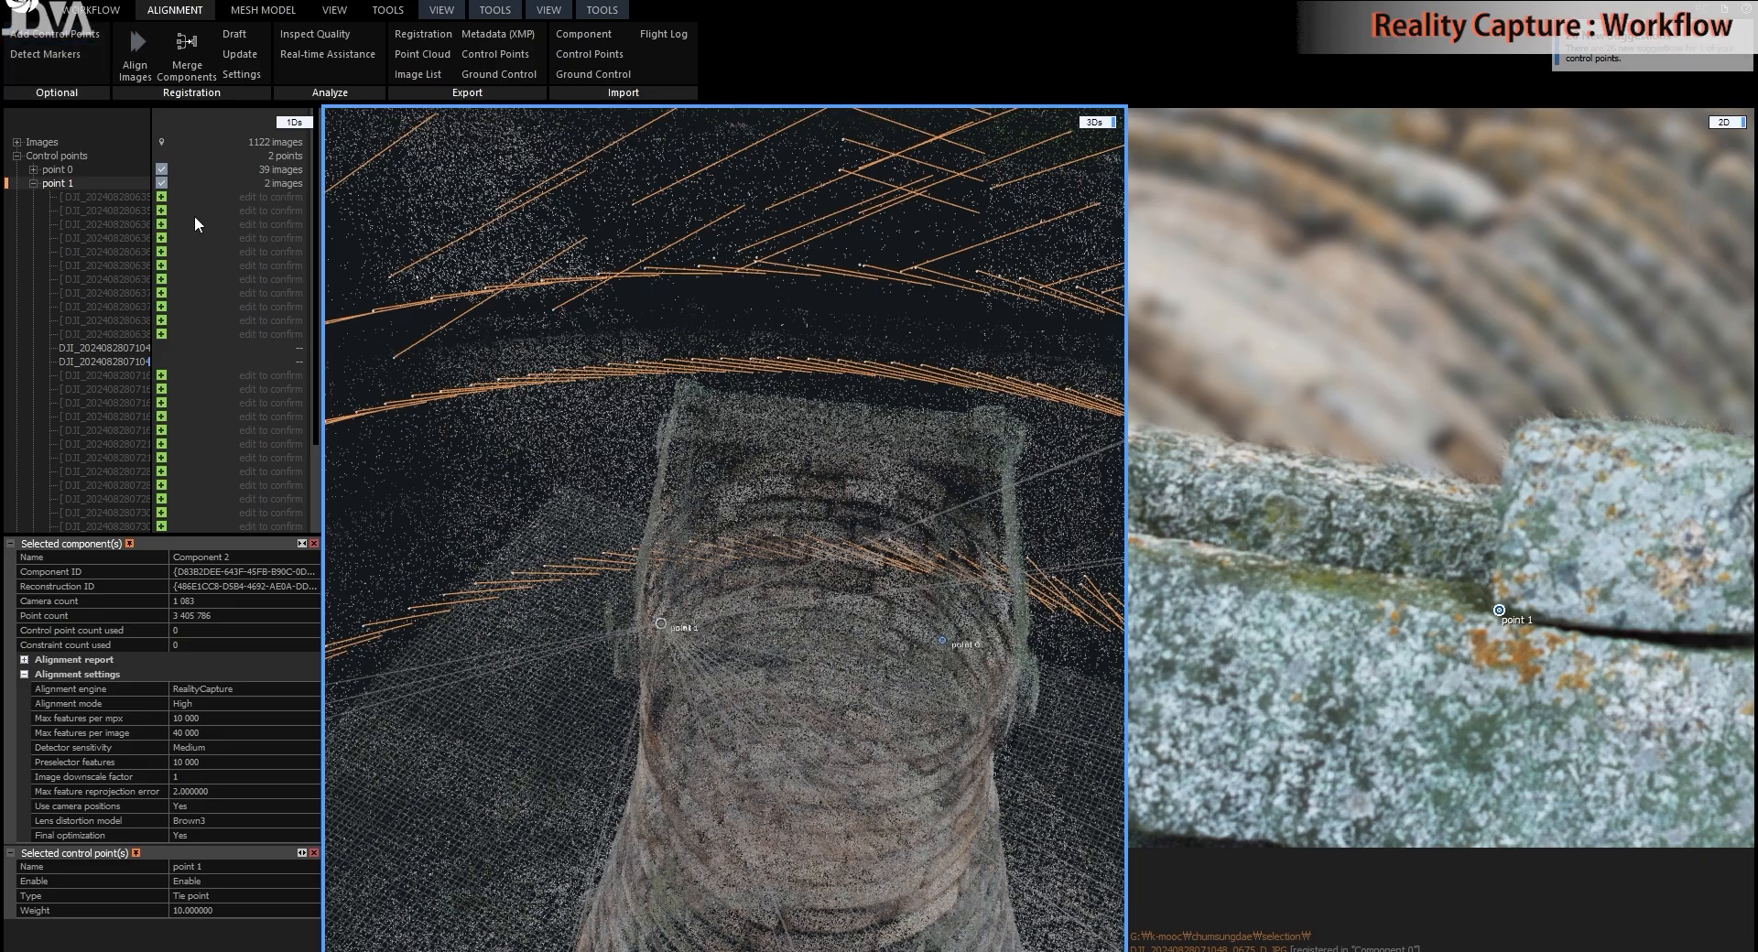
- Confirm point 1 in the first suggested Component 2 image, shifting it onto the block's corner against the slab
left_click(106, 195)
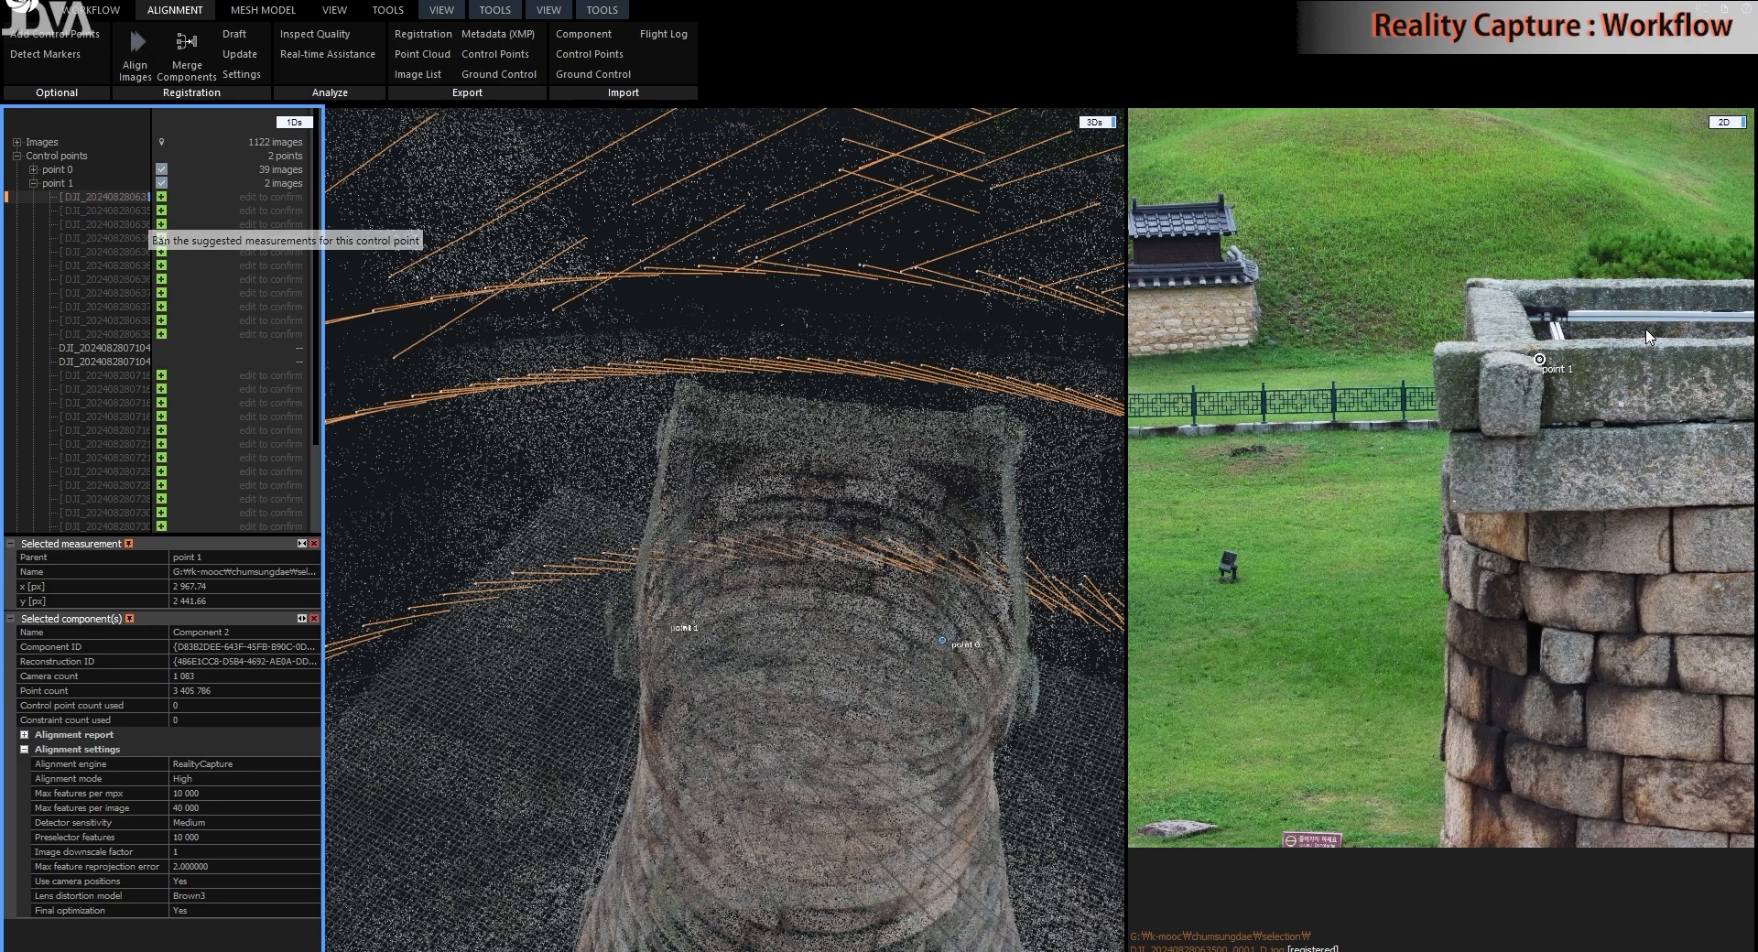
scroll(1604, 350, "up", 2)
scroll(1603, 350, "up", 5)
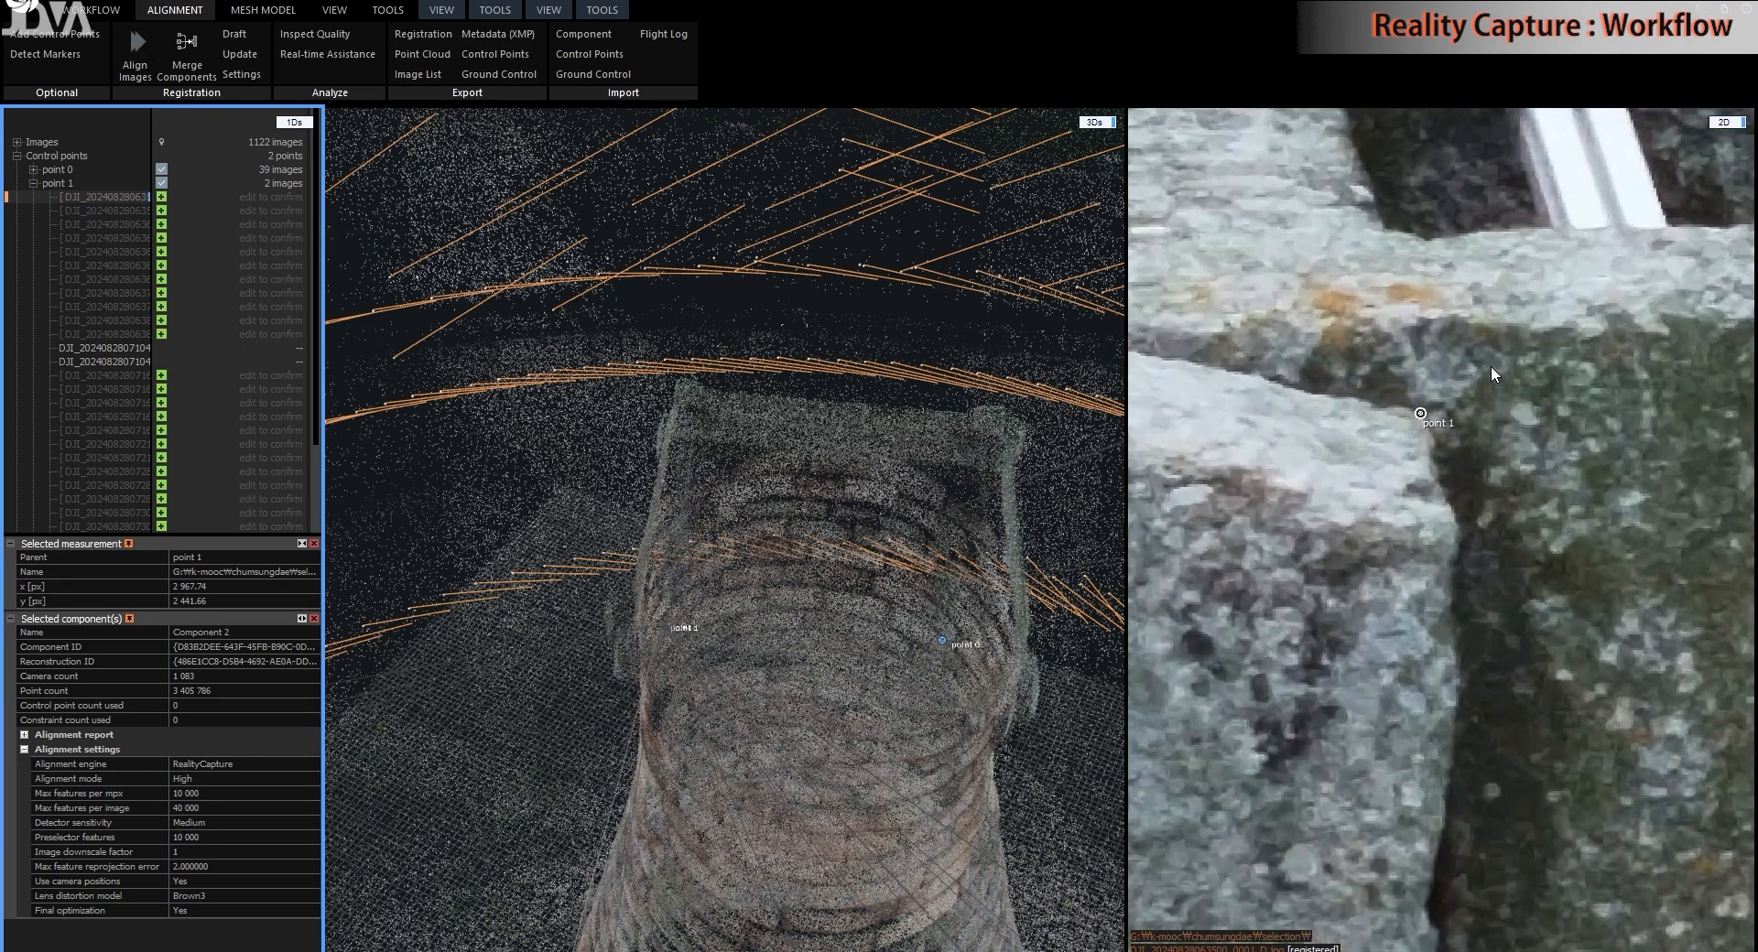
scroll(1411, 444, "up", 2)
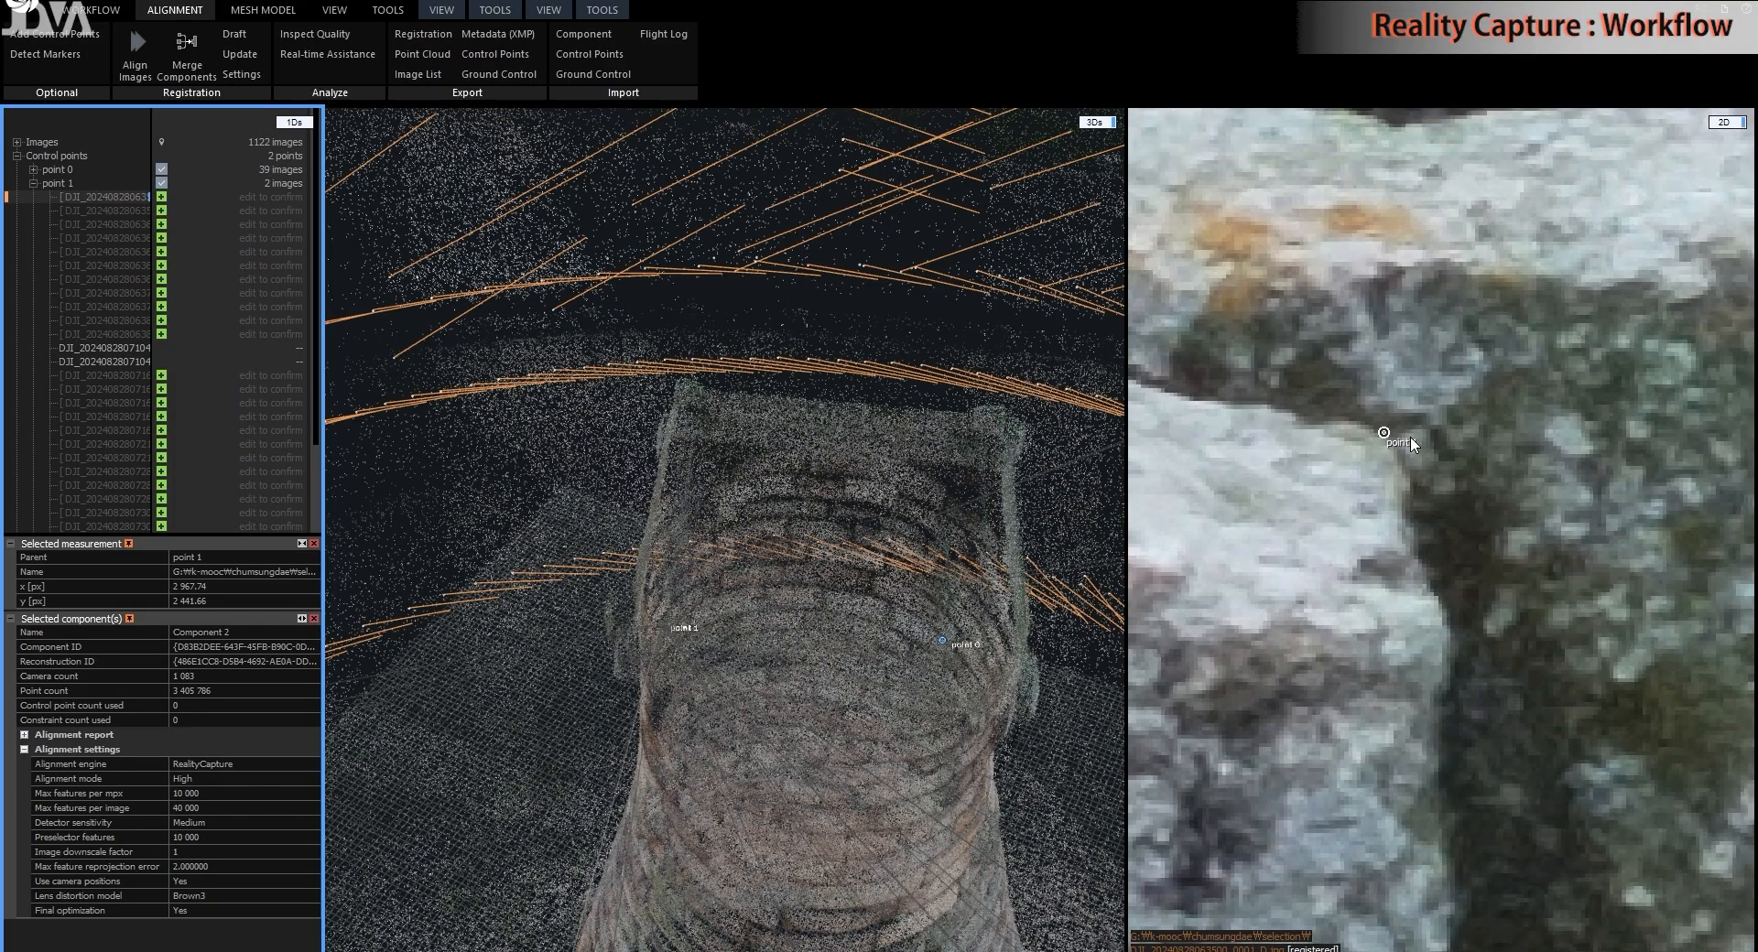
scroll(1481, 473, "down", 1)
left_click_drag(1404, 442, 1442, 533)
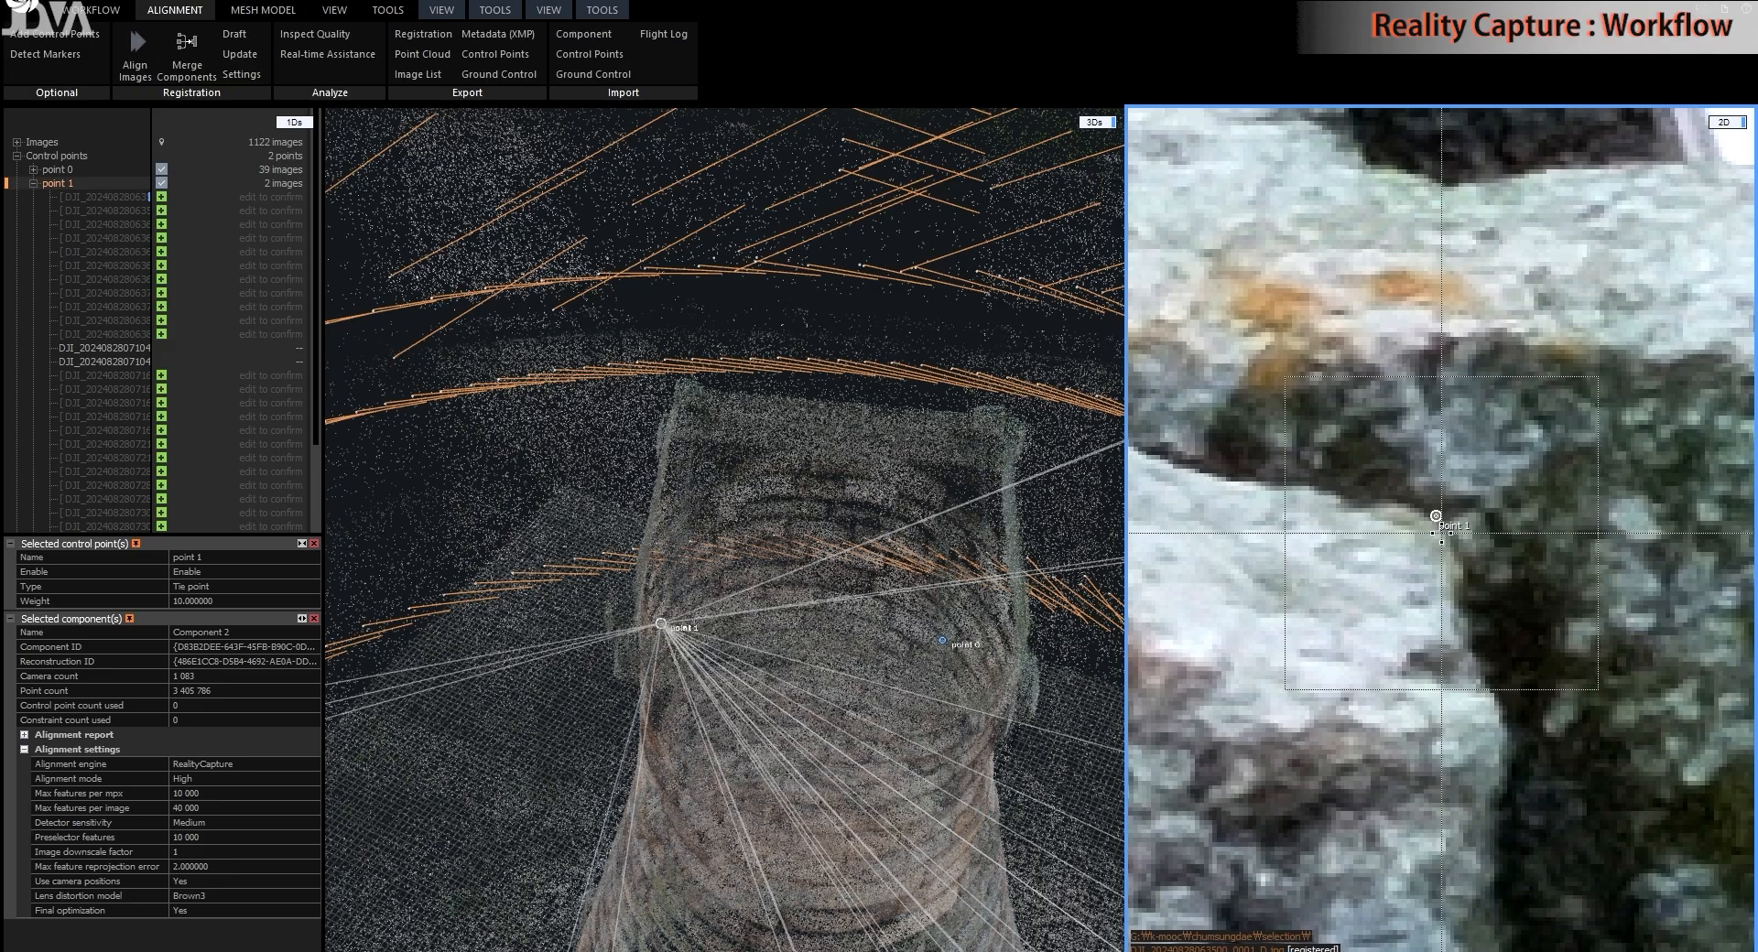
left_click_drag(1441, 533, 1441, 533)
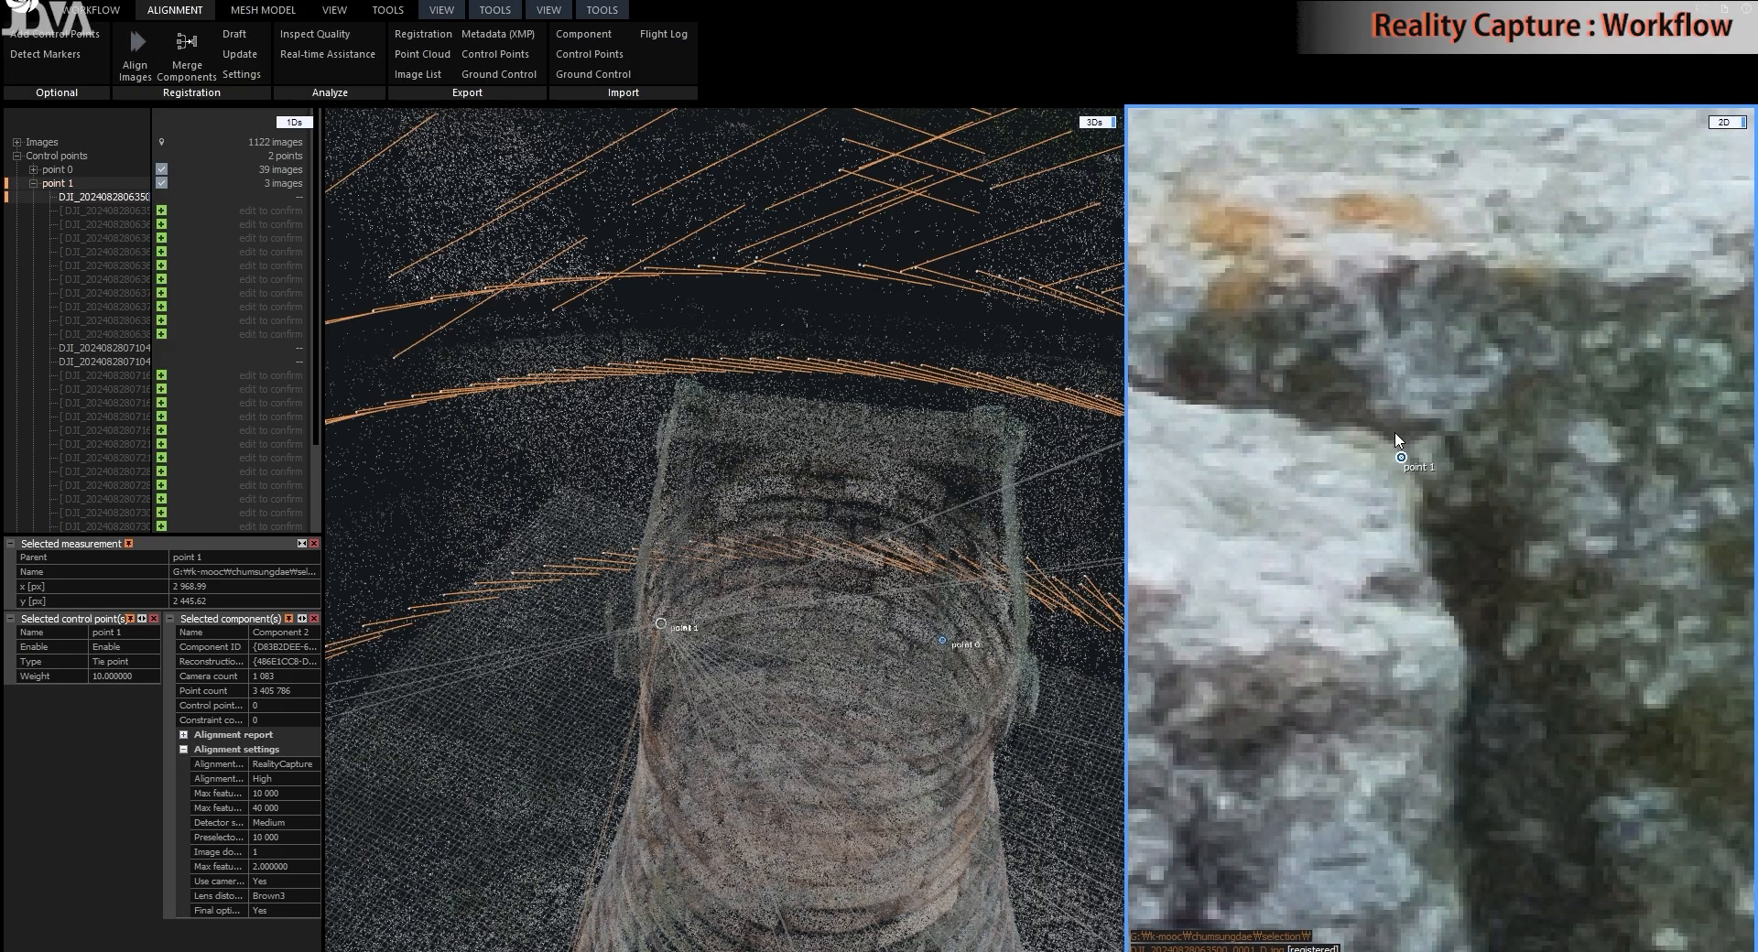
- Confirm point 1 in the second suggested Component 2 image, adjusting it to the block's upper corner at the dark joint
left_click(106, 210)
scroll(1425, 531, "down", 6)
left_click_drag(1442, 476, 1501, 760)
left_click_drag(1612, 490, 1652, 666)
left_click_drag(1447, 508, 1645, 621)
scroll(1358, 475, "up", 5)
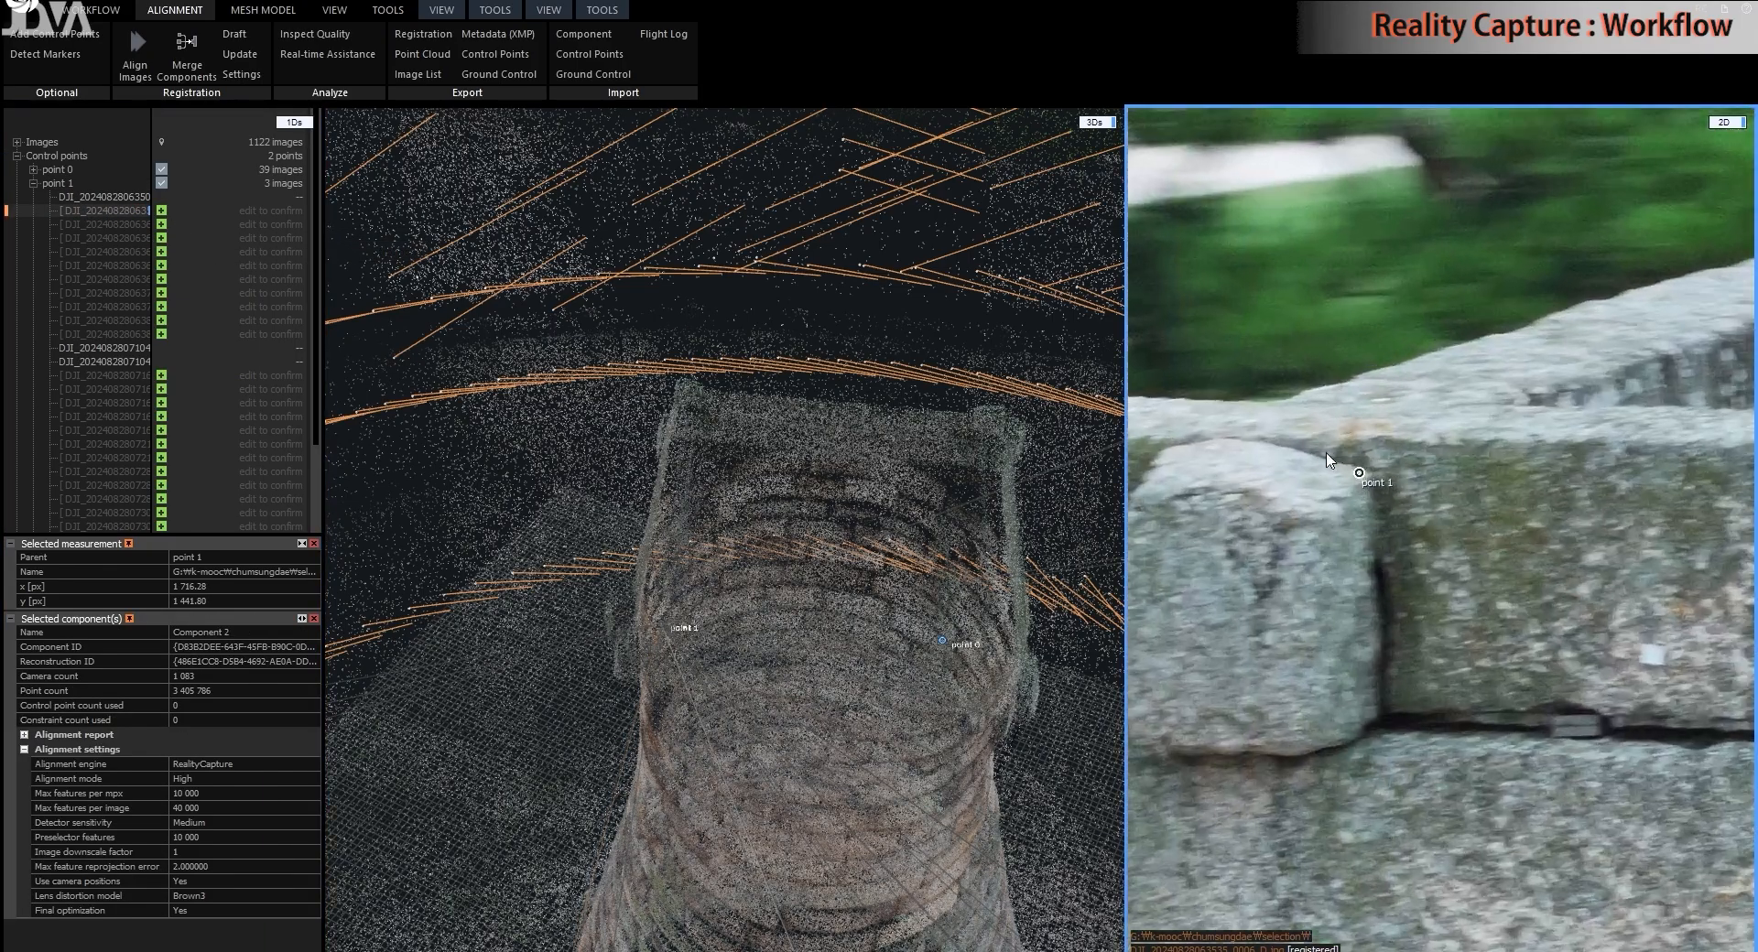
left_click_drag(1333, 463, 1356, 467)
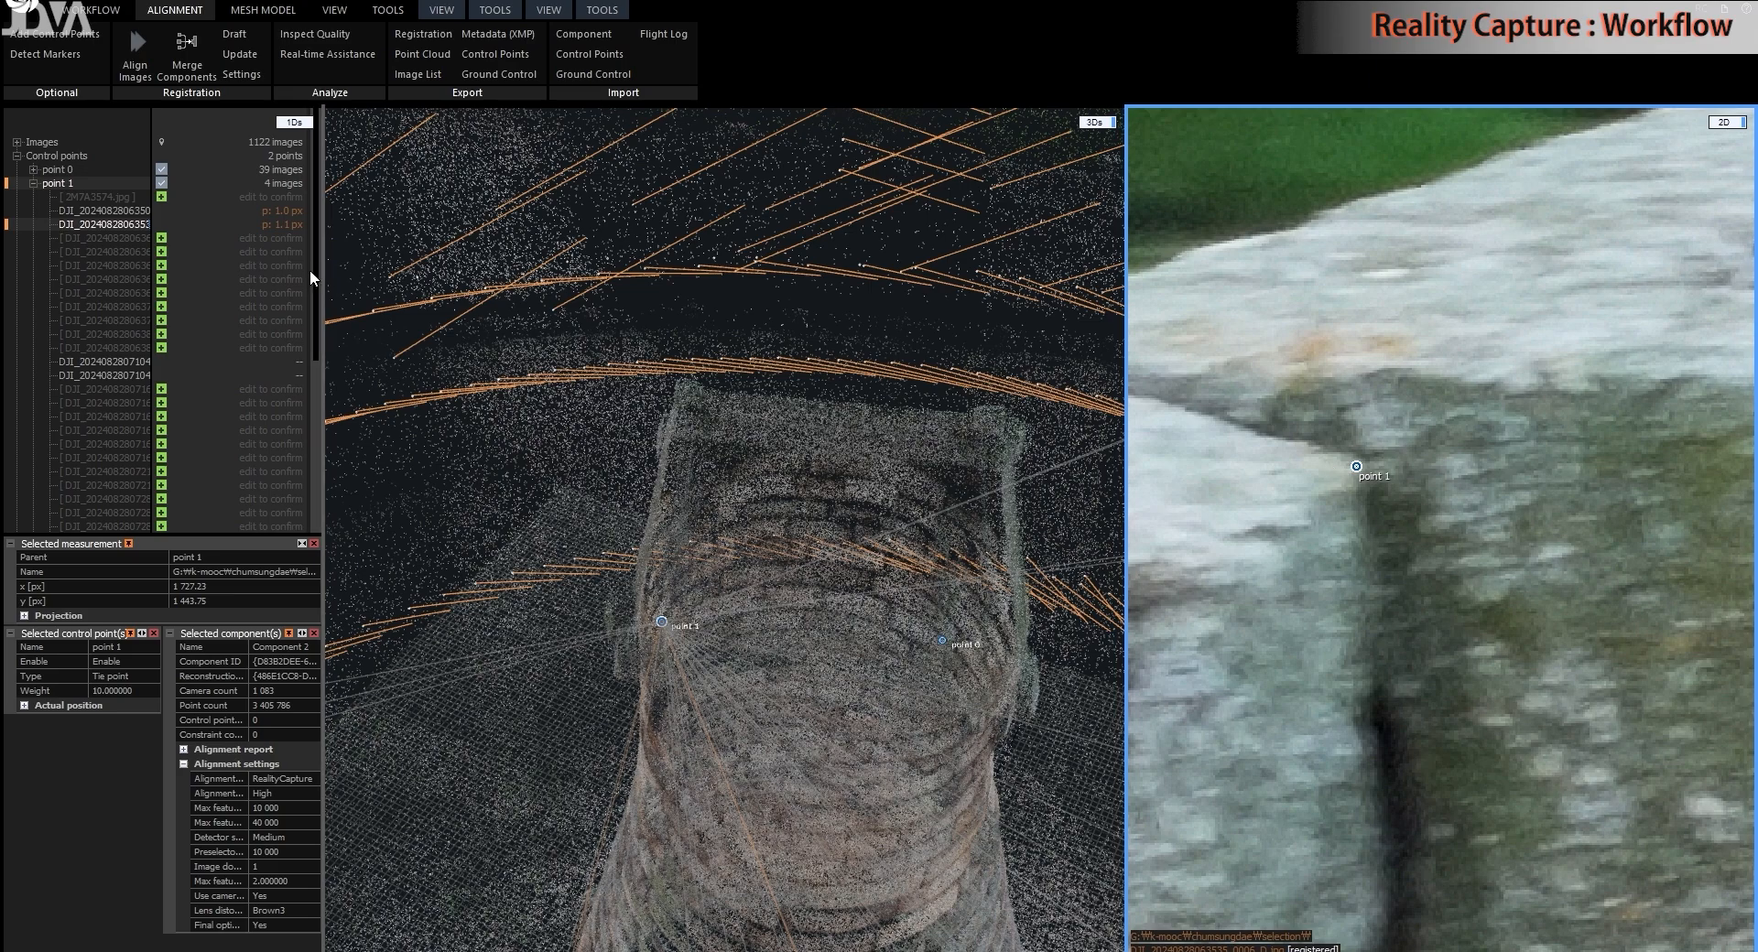
- Check point 1 in the suggested image 2M7A3574.jpg and confirm its measurement at the block's corner
left_click(107, 196)
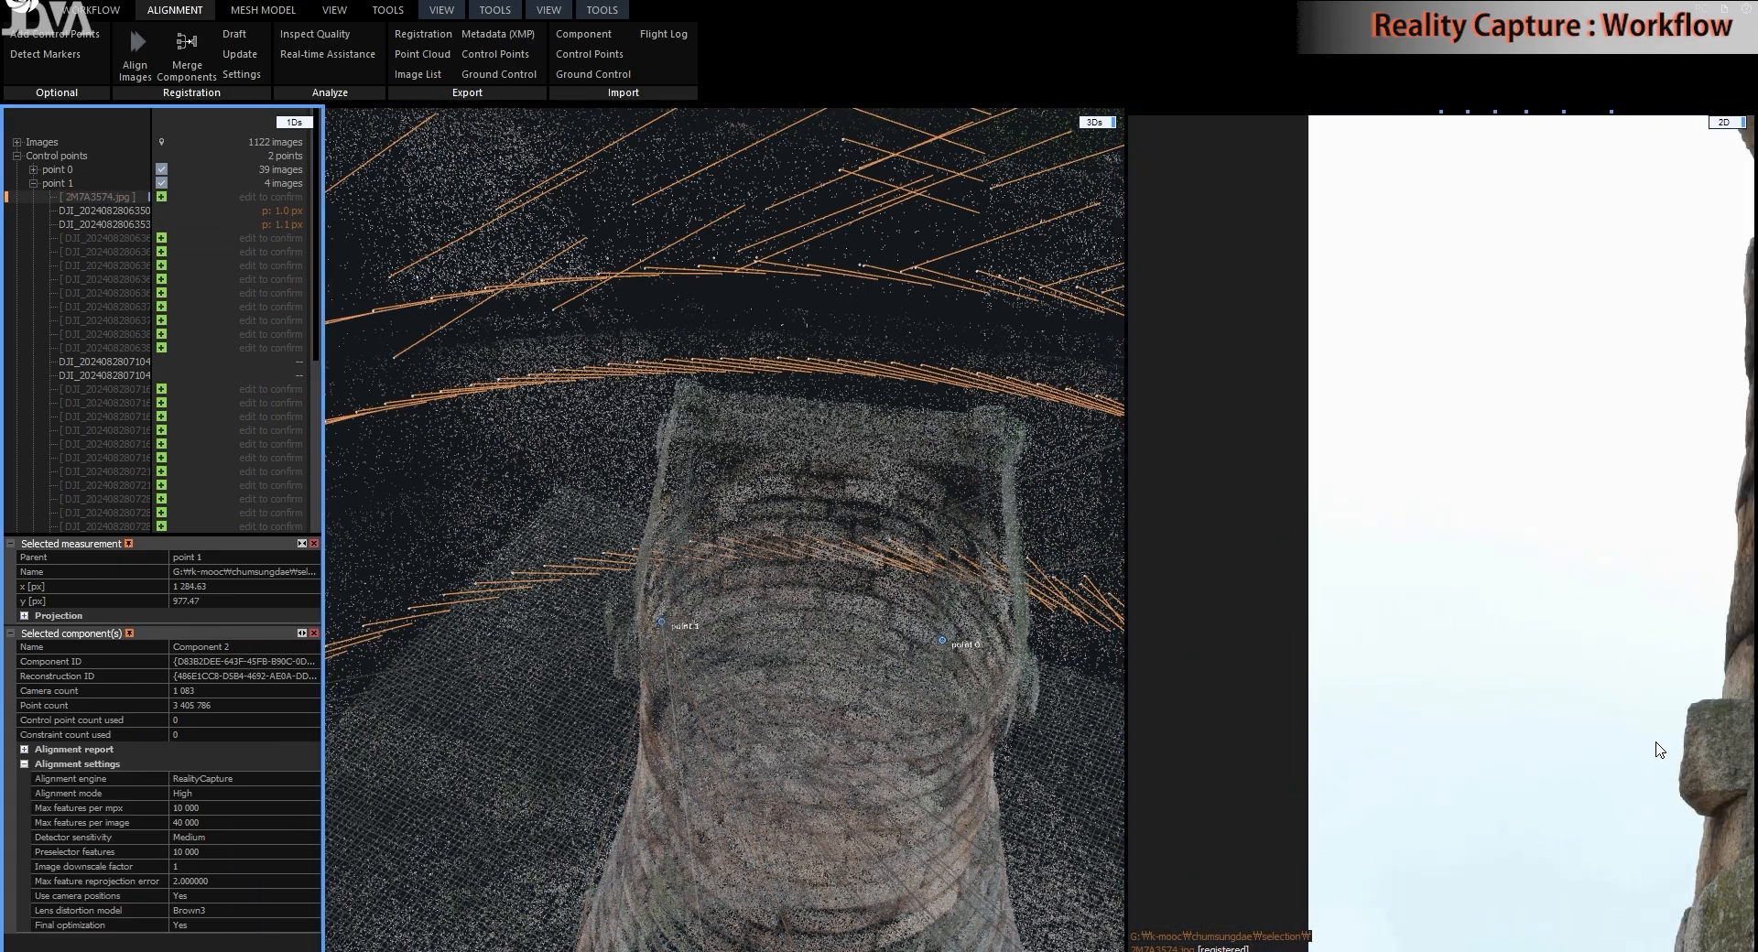
left_click_drag(1472, 364, 1413, 633)
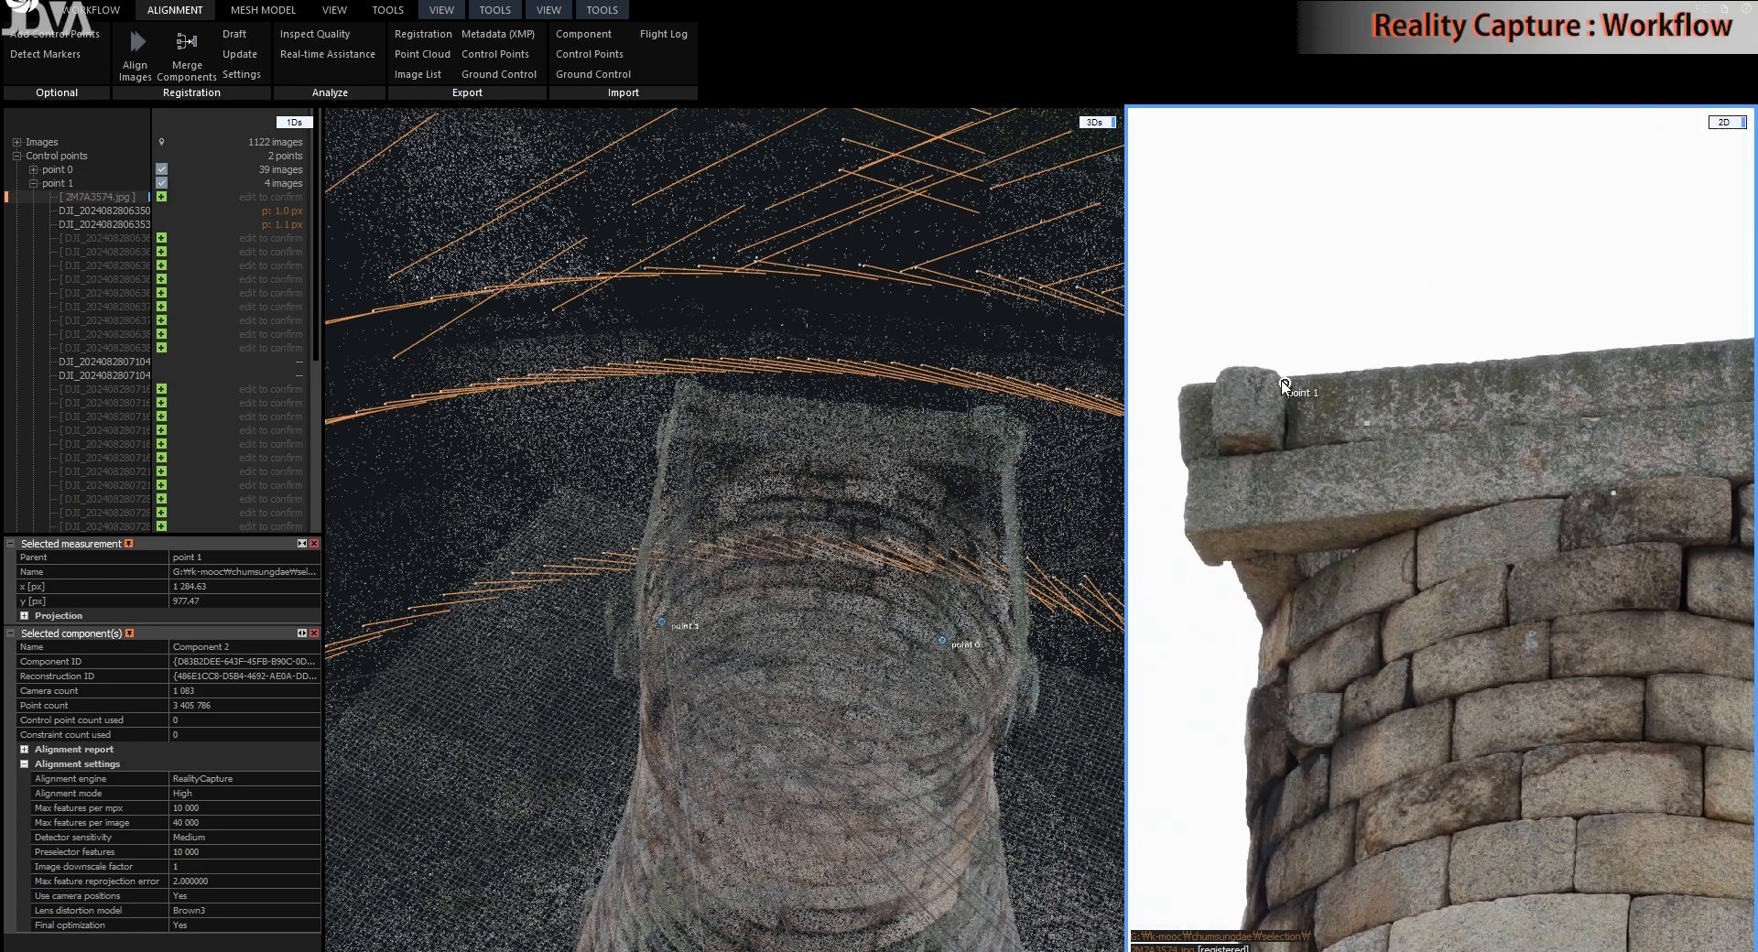
left_click(165, 199)
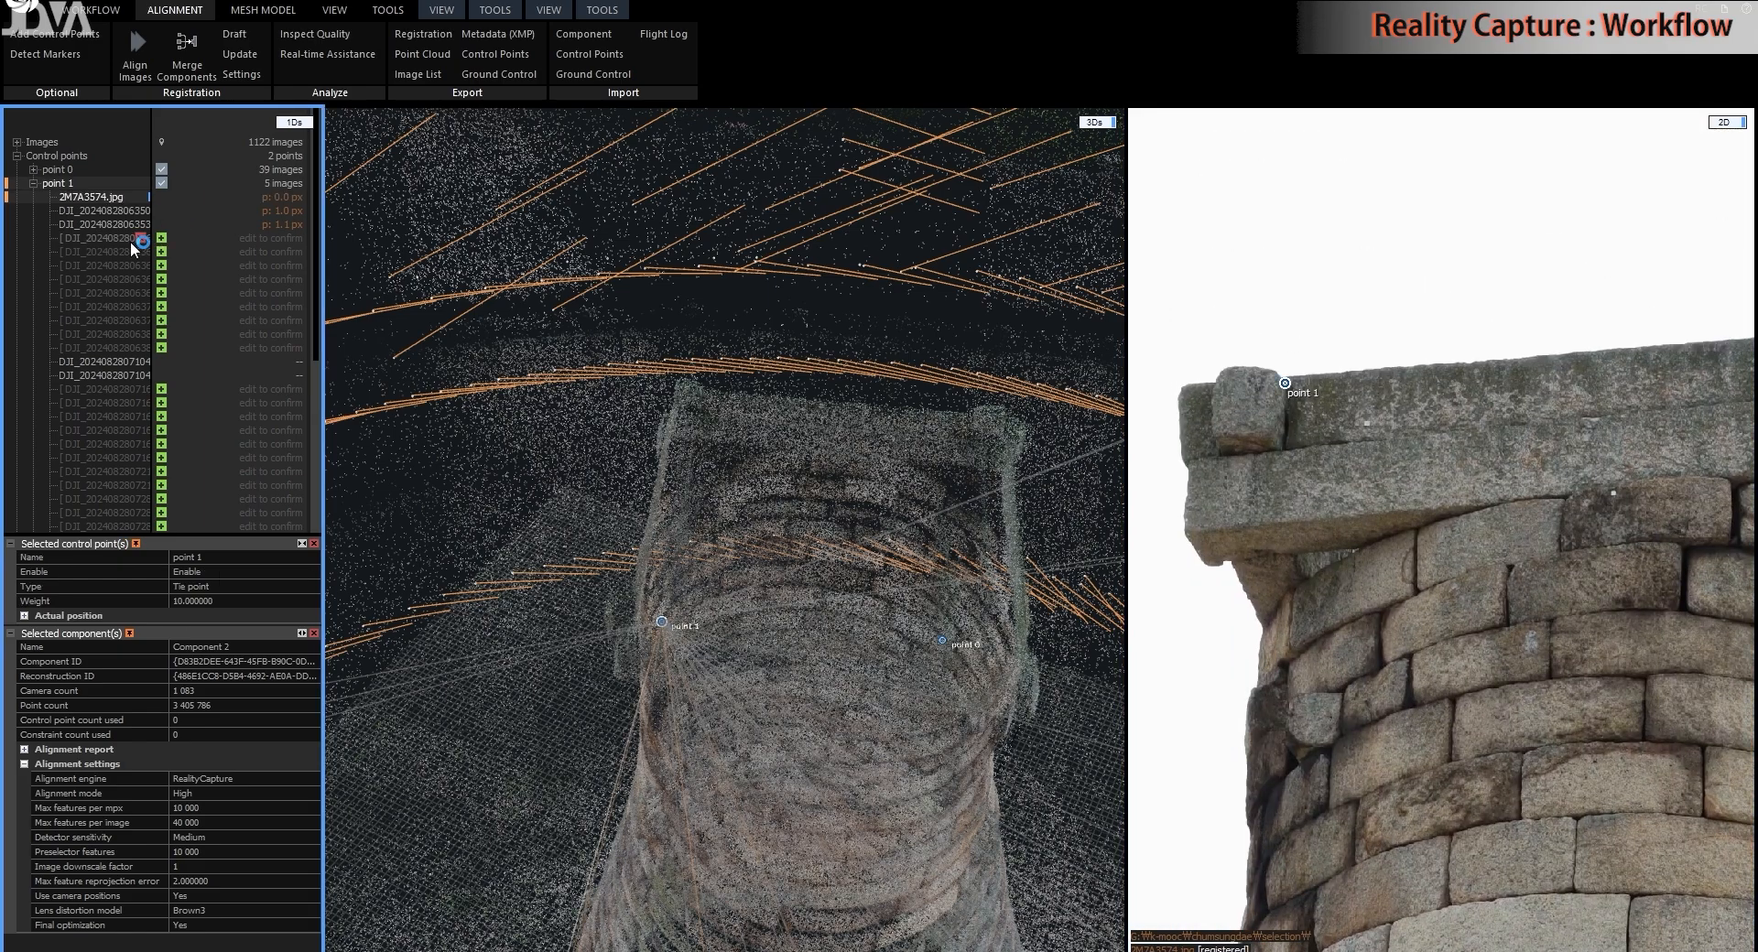
- Validate all remaining suggested image measurements of point 1 and collapse its image list
left_click(130, 239)
left_click(163, 239)
left_click(163, 253)
left_click(164, 267)
left_click(165, 280)
left_click(163, 280)
left_click(163, 294)
left_click(163, 308)
left_click(140, 335)
left_click(163, 363)
left_click(163, 390)
scroll(821, 434, "up", 3)
left_click(164, 460)
left_click(163, 458)
left_click(163, 472)
scroll(163, 366, "down", 5)
left_click(163, 294)
left_click(163, 335)
left_click(163, 376)
left_click(163, 417)
left_click(164, 460)
left_click(163, 471)
scroll(202, 348, "up", 5)
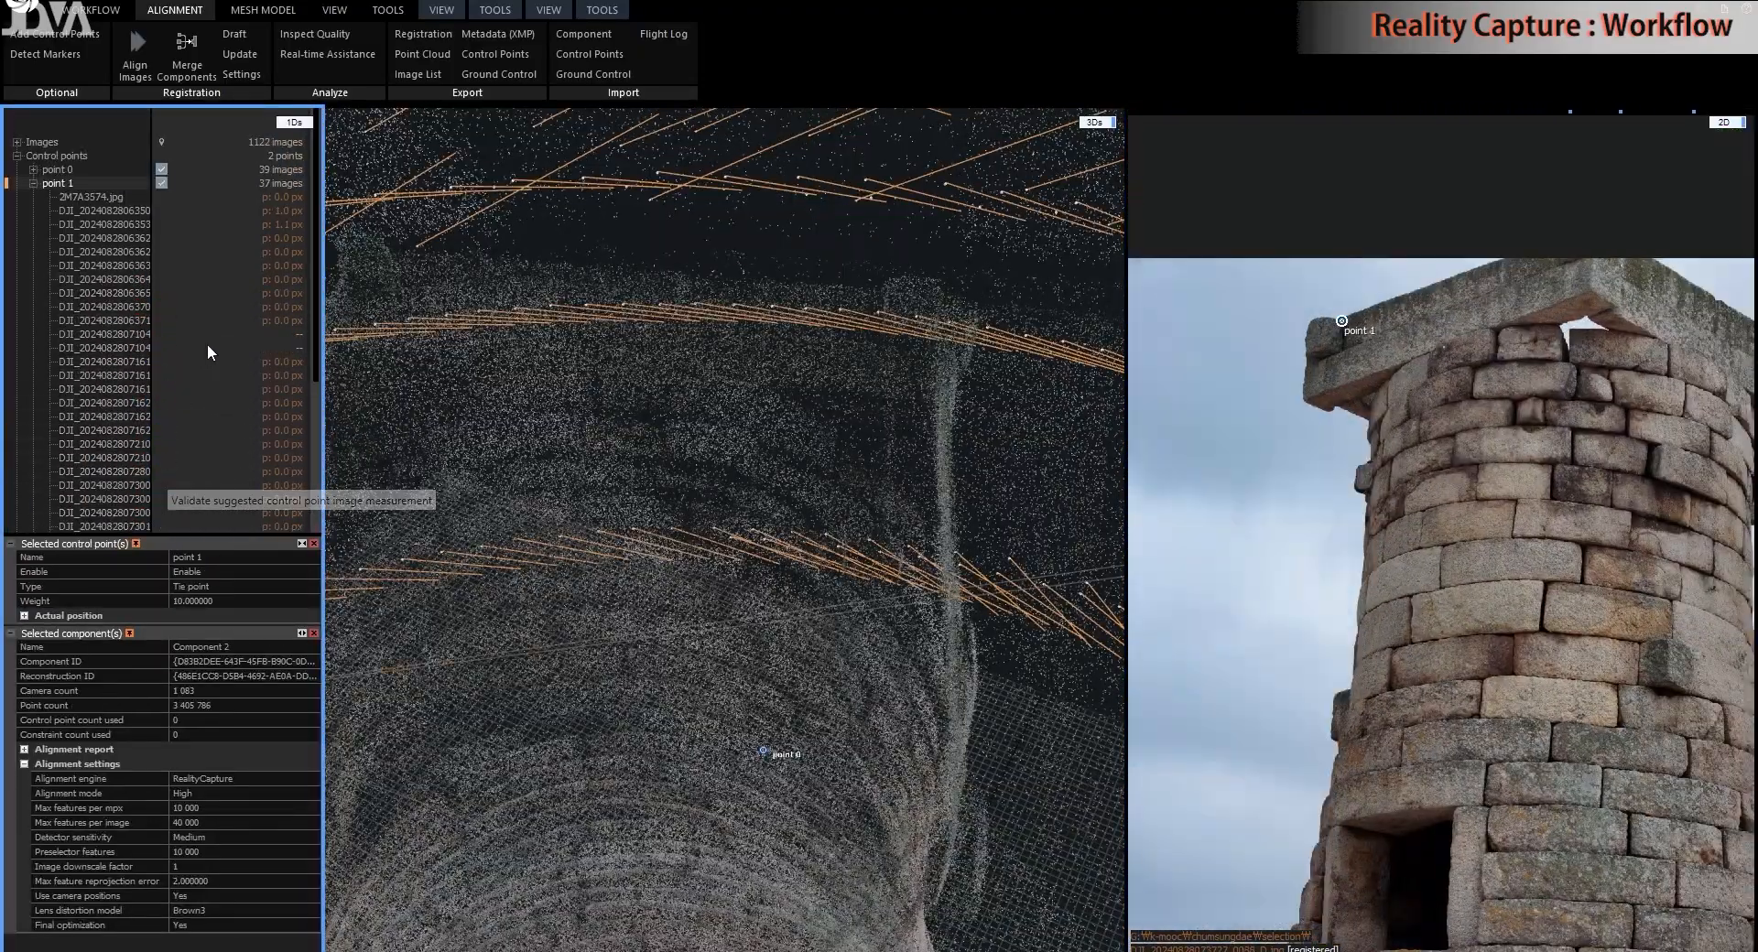
left_click(34, 183)
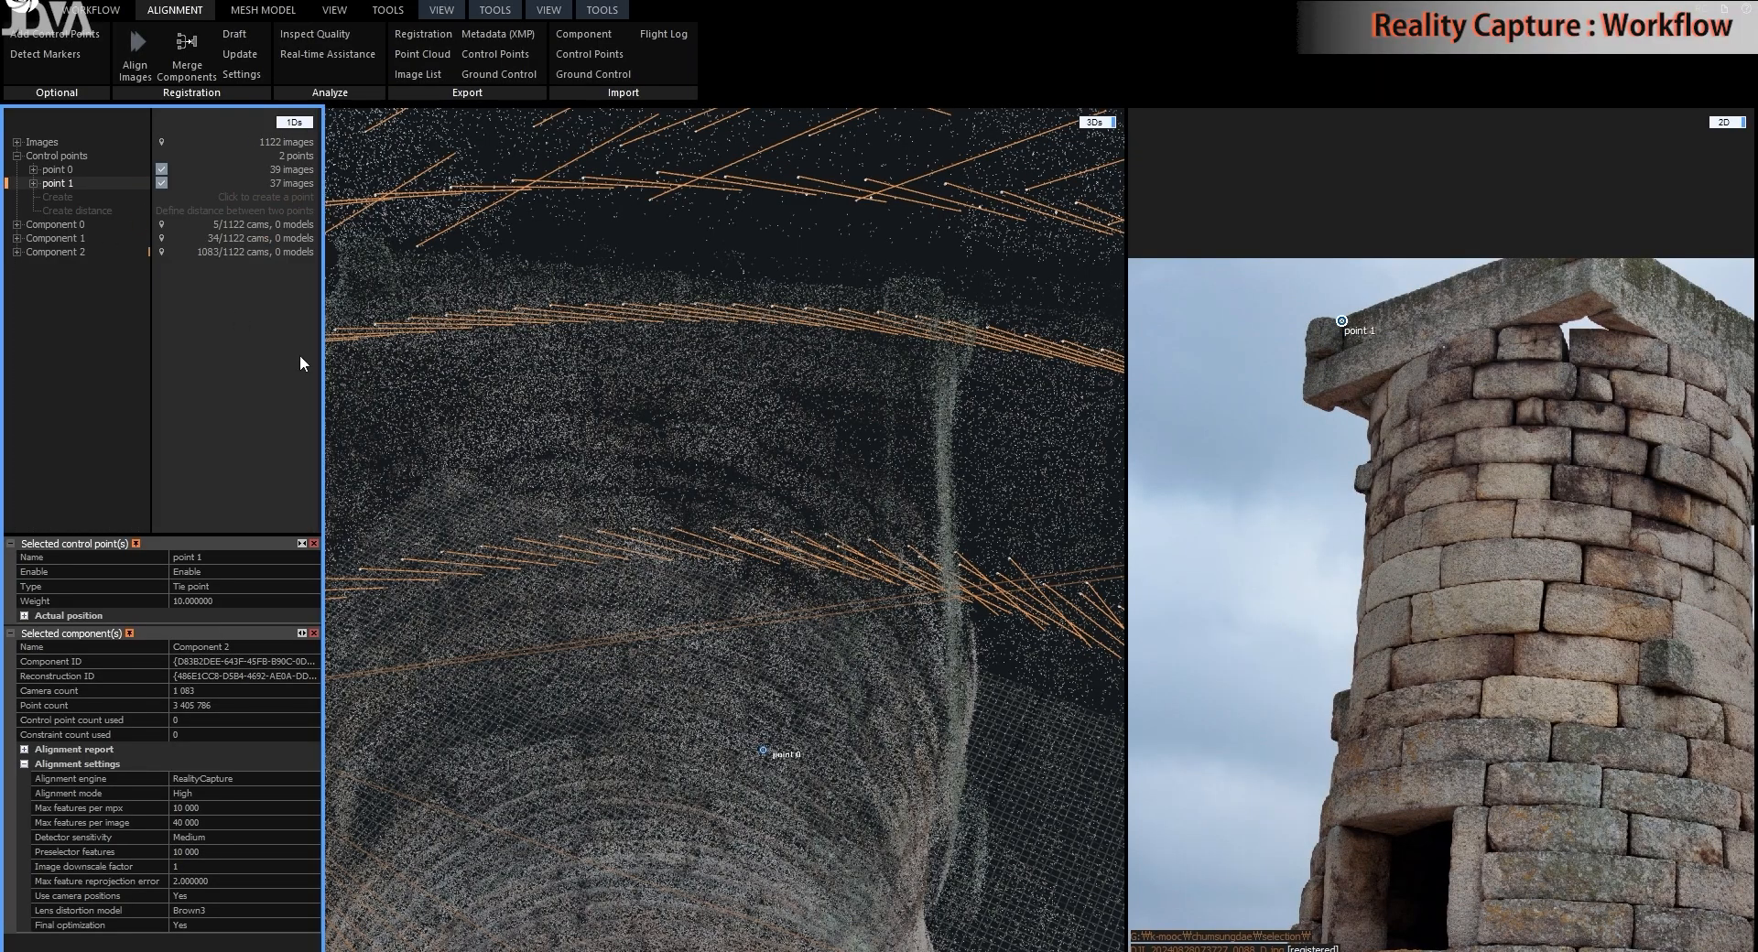
- Show Component 1 and examine its stone beams up close for a distinct corner to mark
scroll(741, 475, "down", 2)
scroll(741, 475, "down", 2)
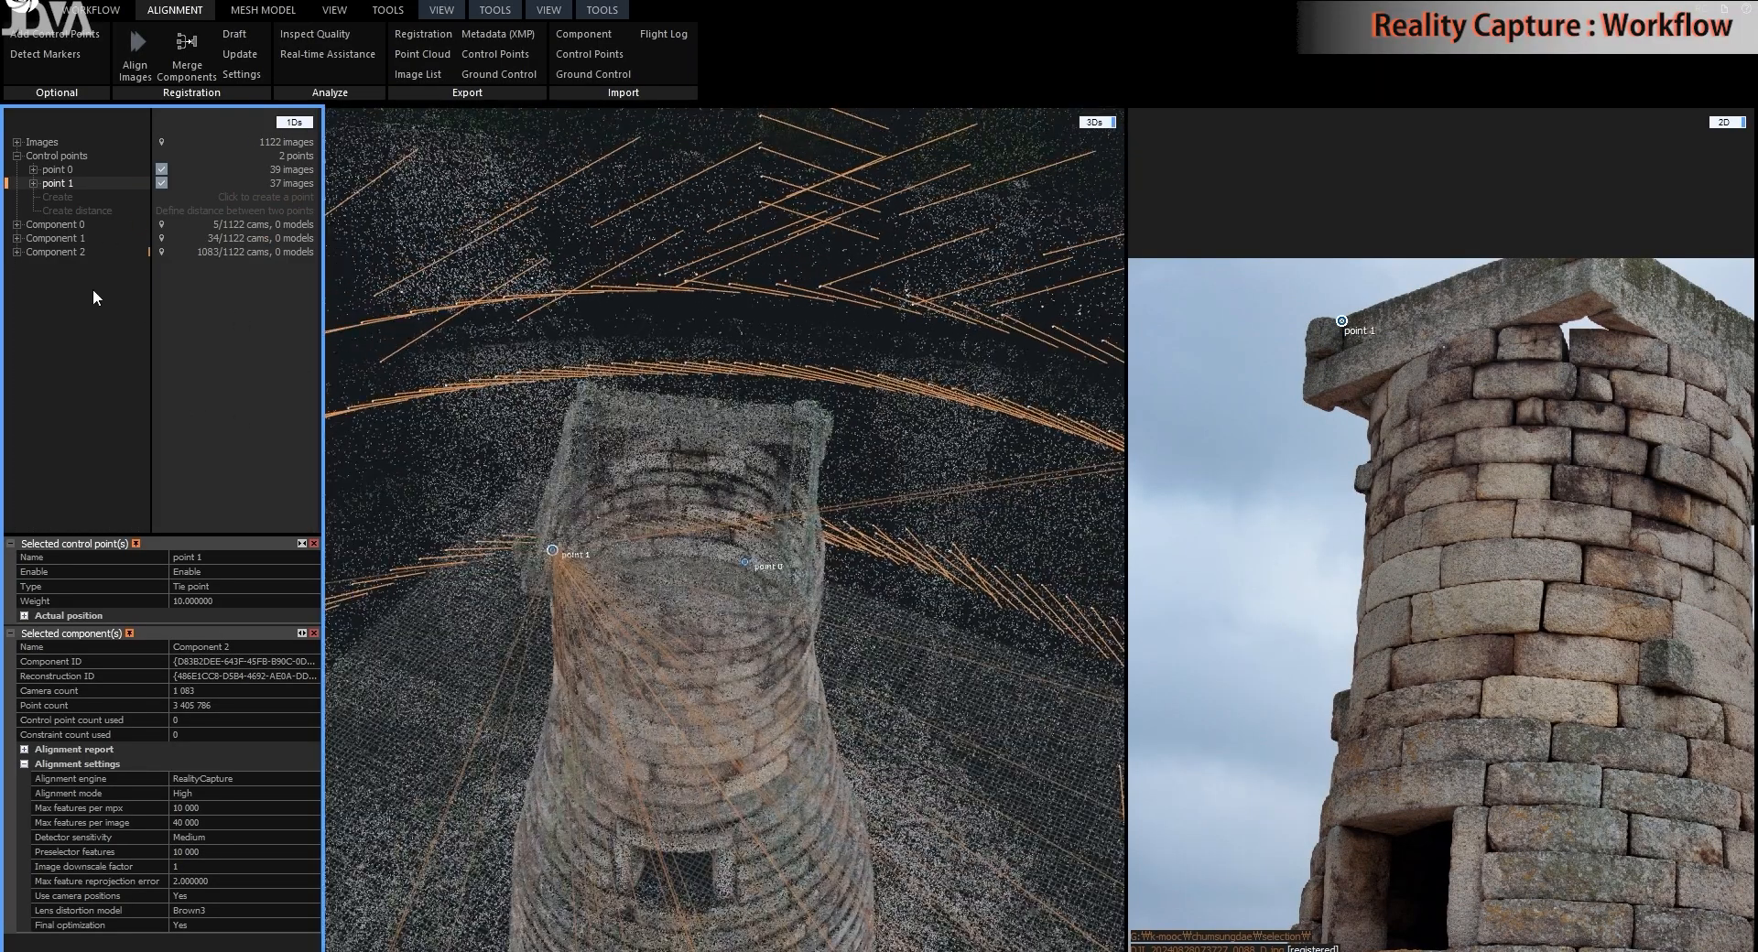
left_click(59, 240)
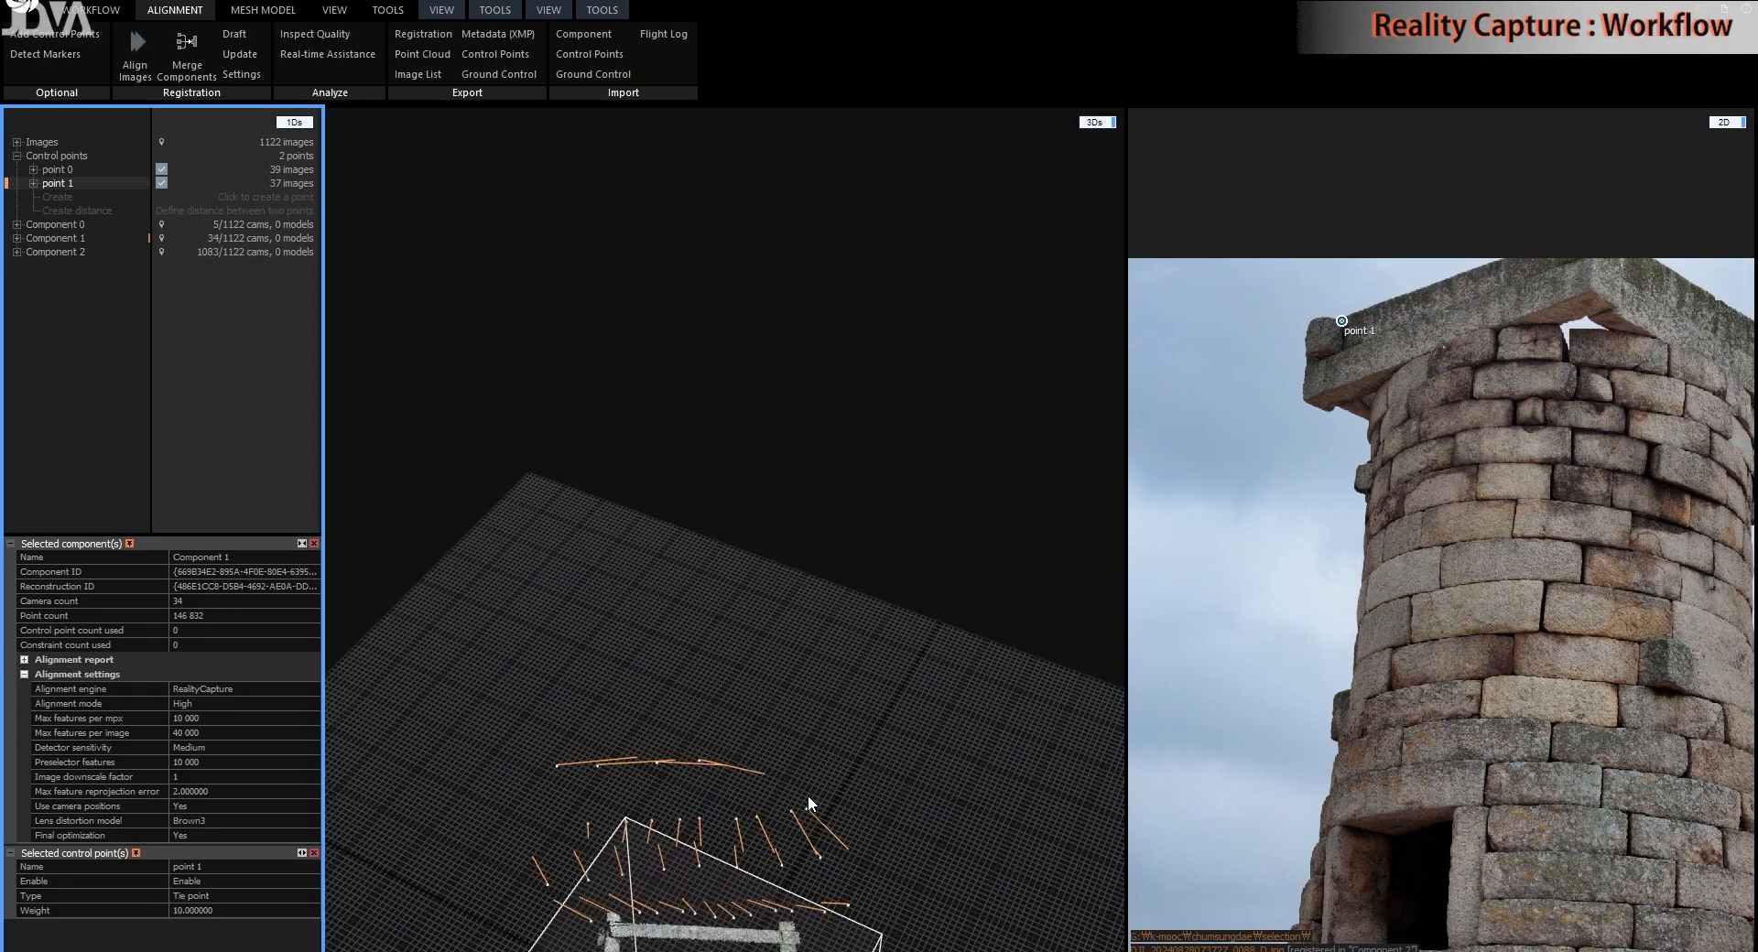
scroll(810, 804, "up", 6)
left_click_drag(879, 679, 475, 832)
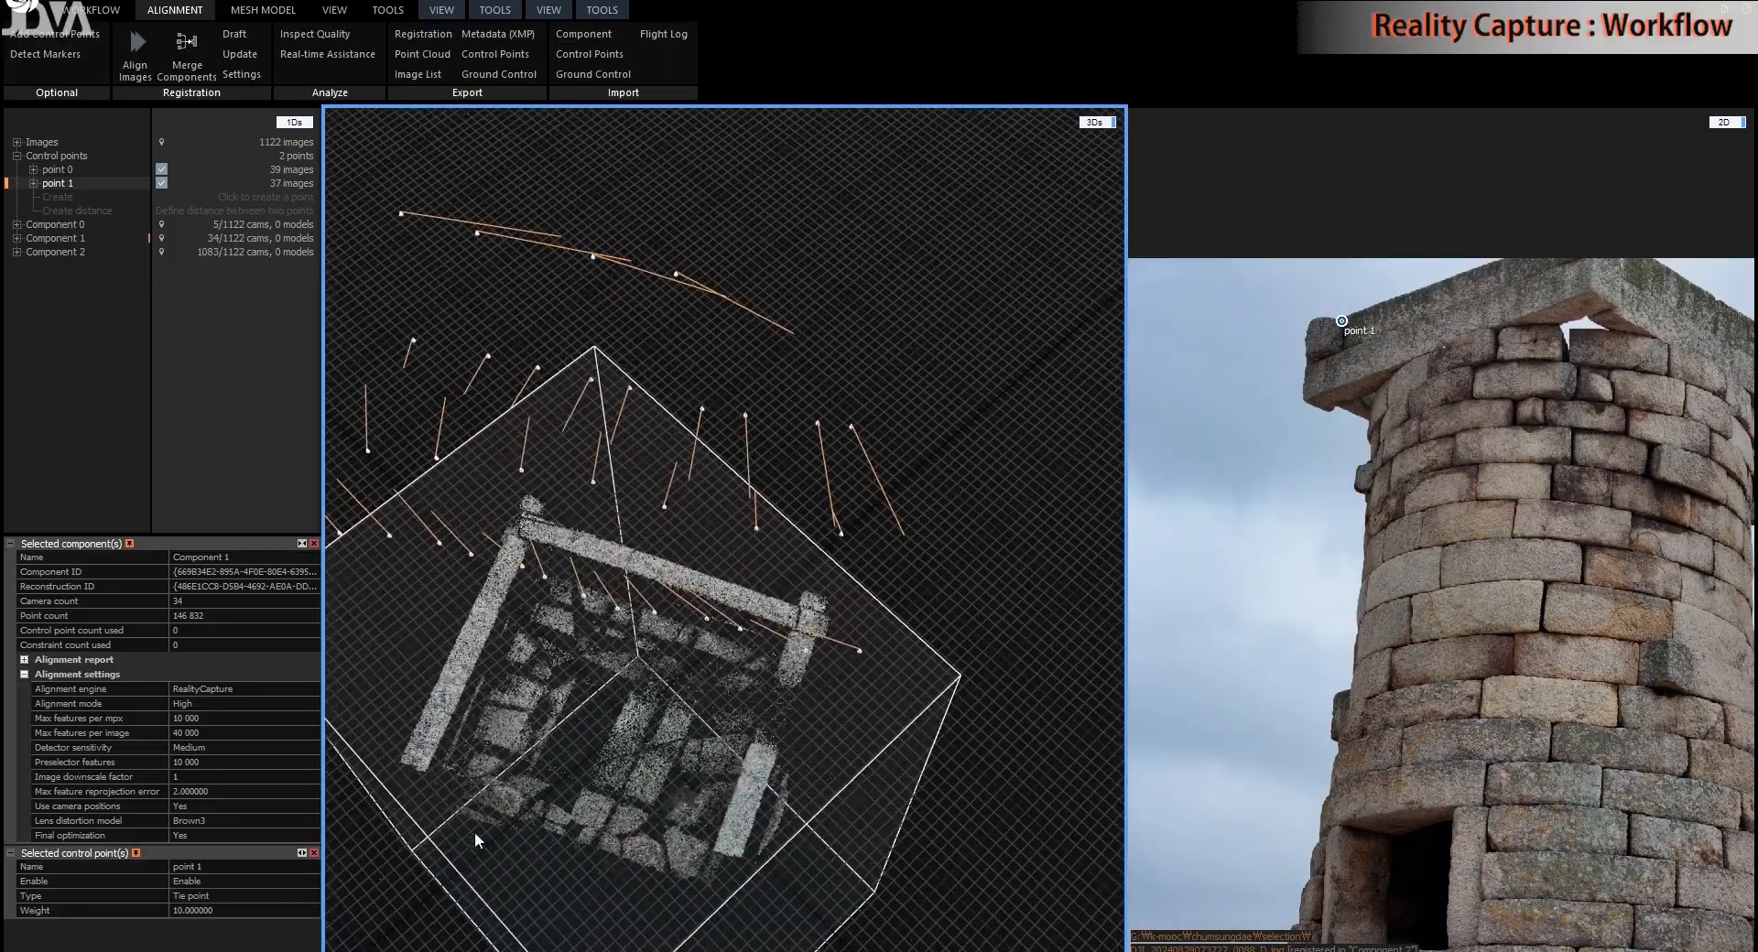
right_click_drag(474, 831, 844, 648)
left_click_drag(598, 719, 1117, 830)
scroll(746, 806, "up", 3)
left_click_drag(535, 753, 487, 719)
scroll(488, 717, "up", 3)
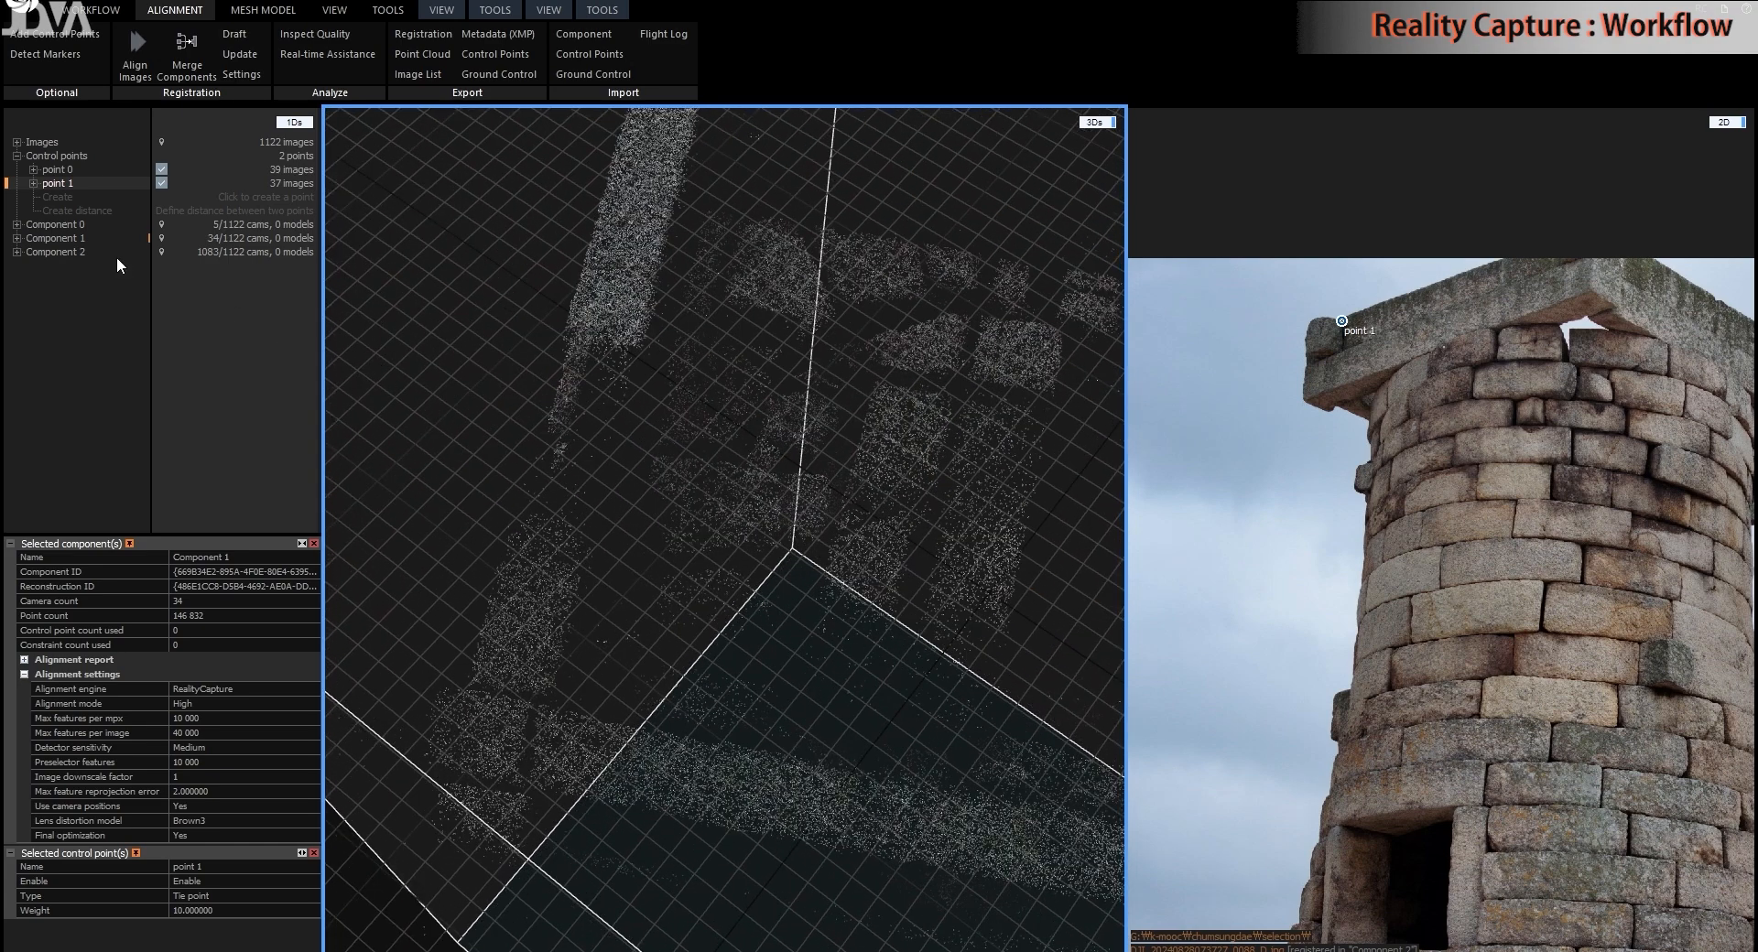
- Create control point 2 and place it in Component 1's point cloud at the corner joint between the top beams
left_click(60, 196)
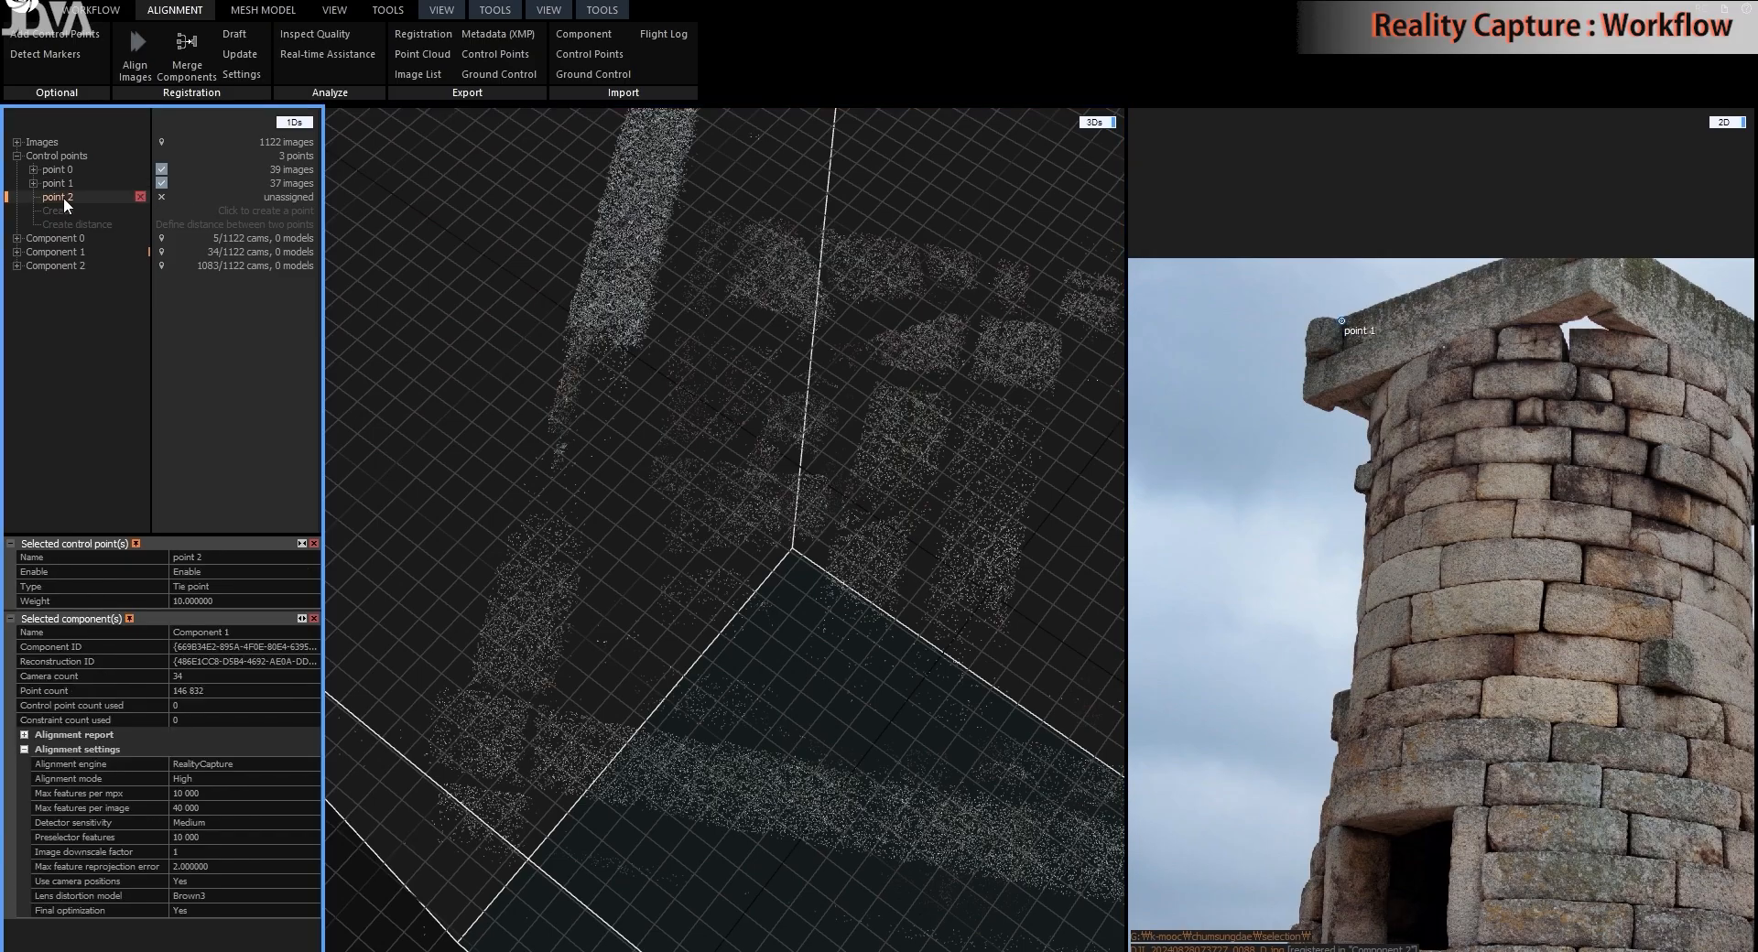
left_click(53, 40)
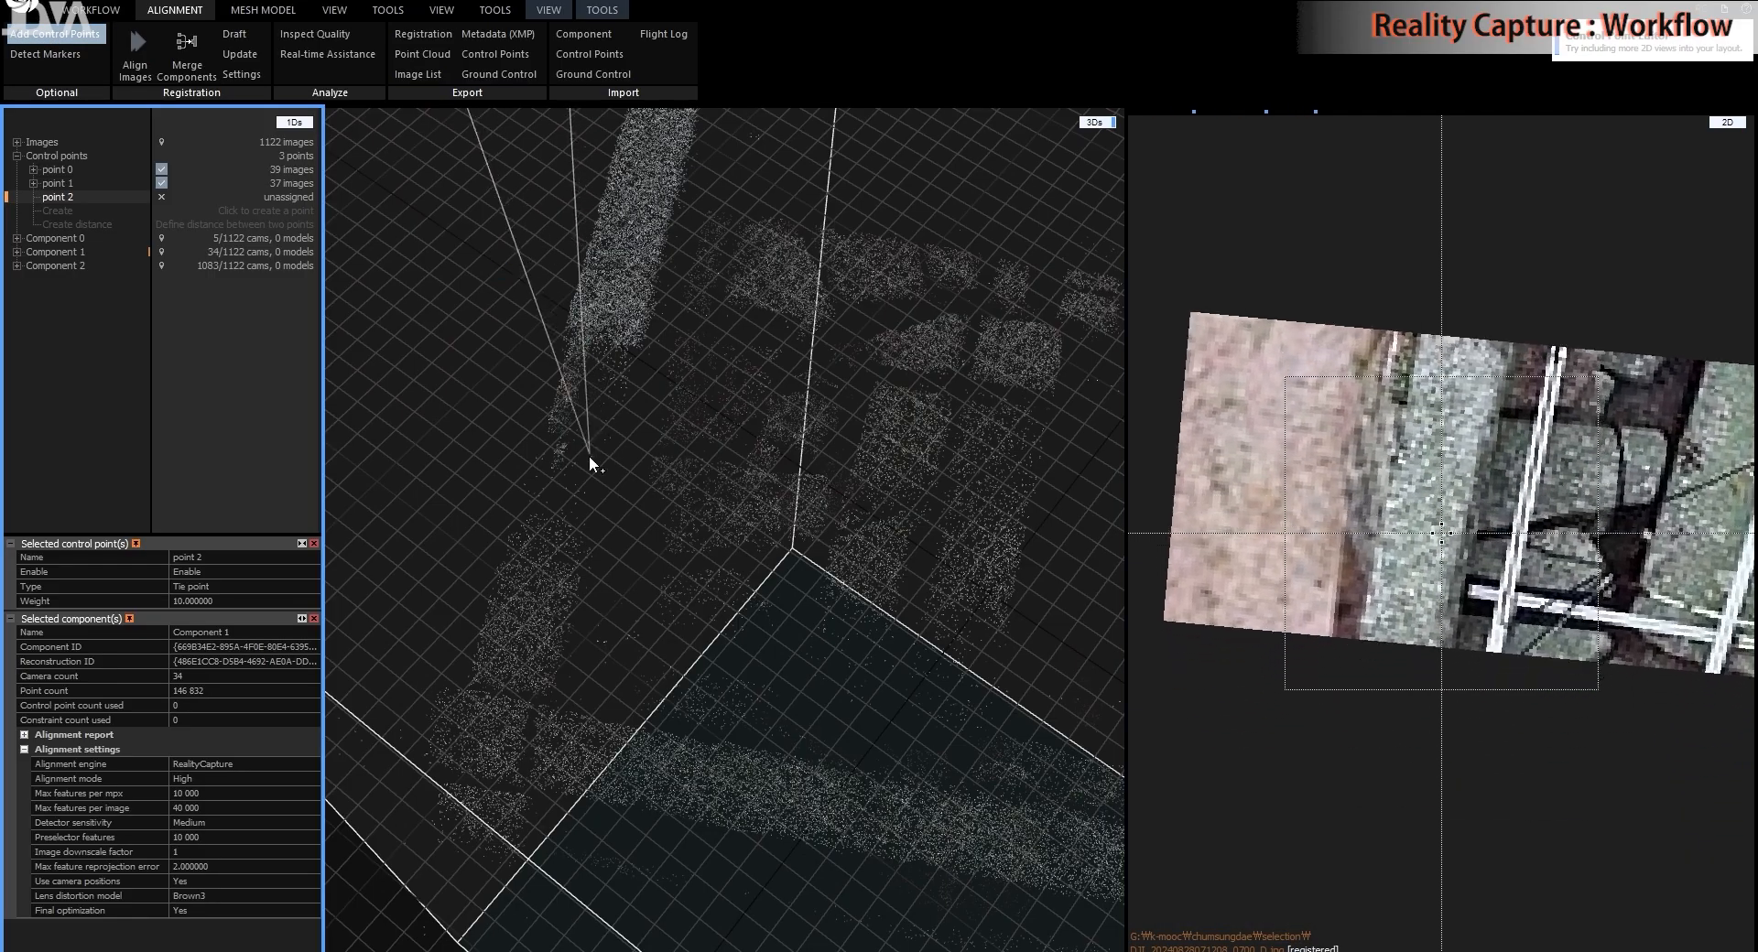
left_click(64, 253)
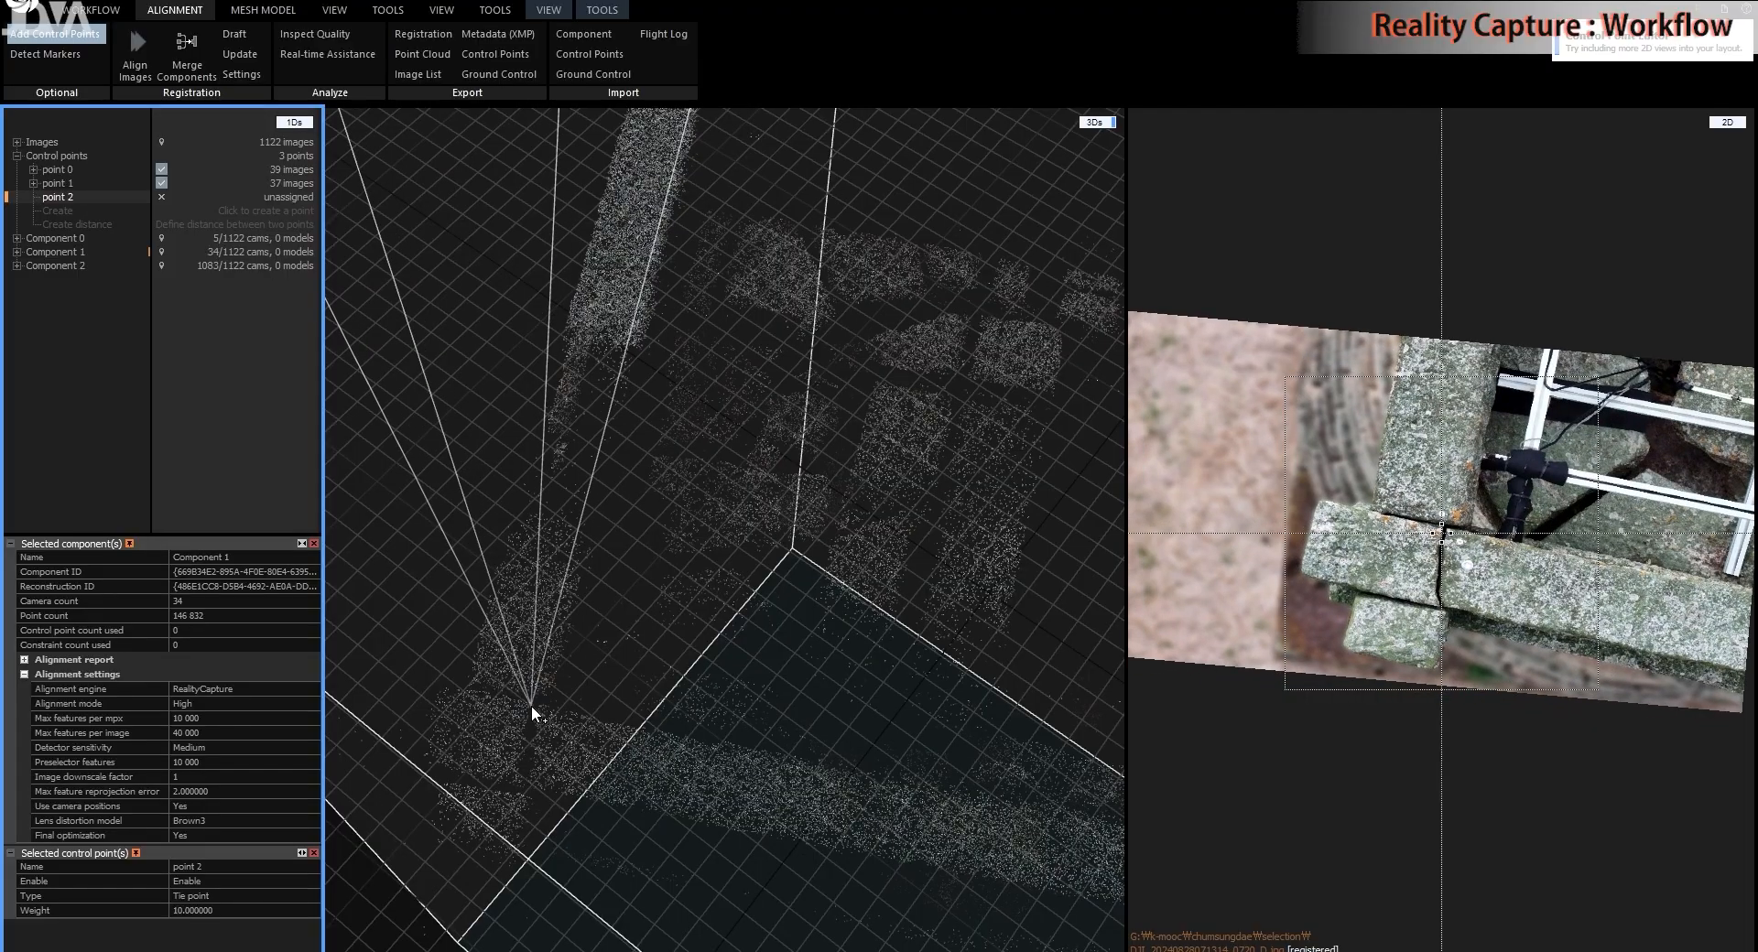
scroll(526, 728, "up", 2)
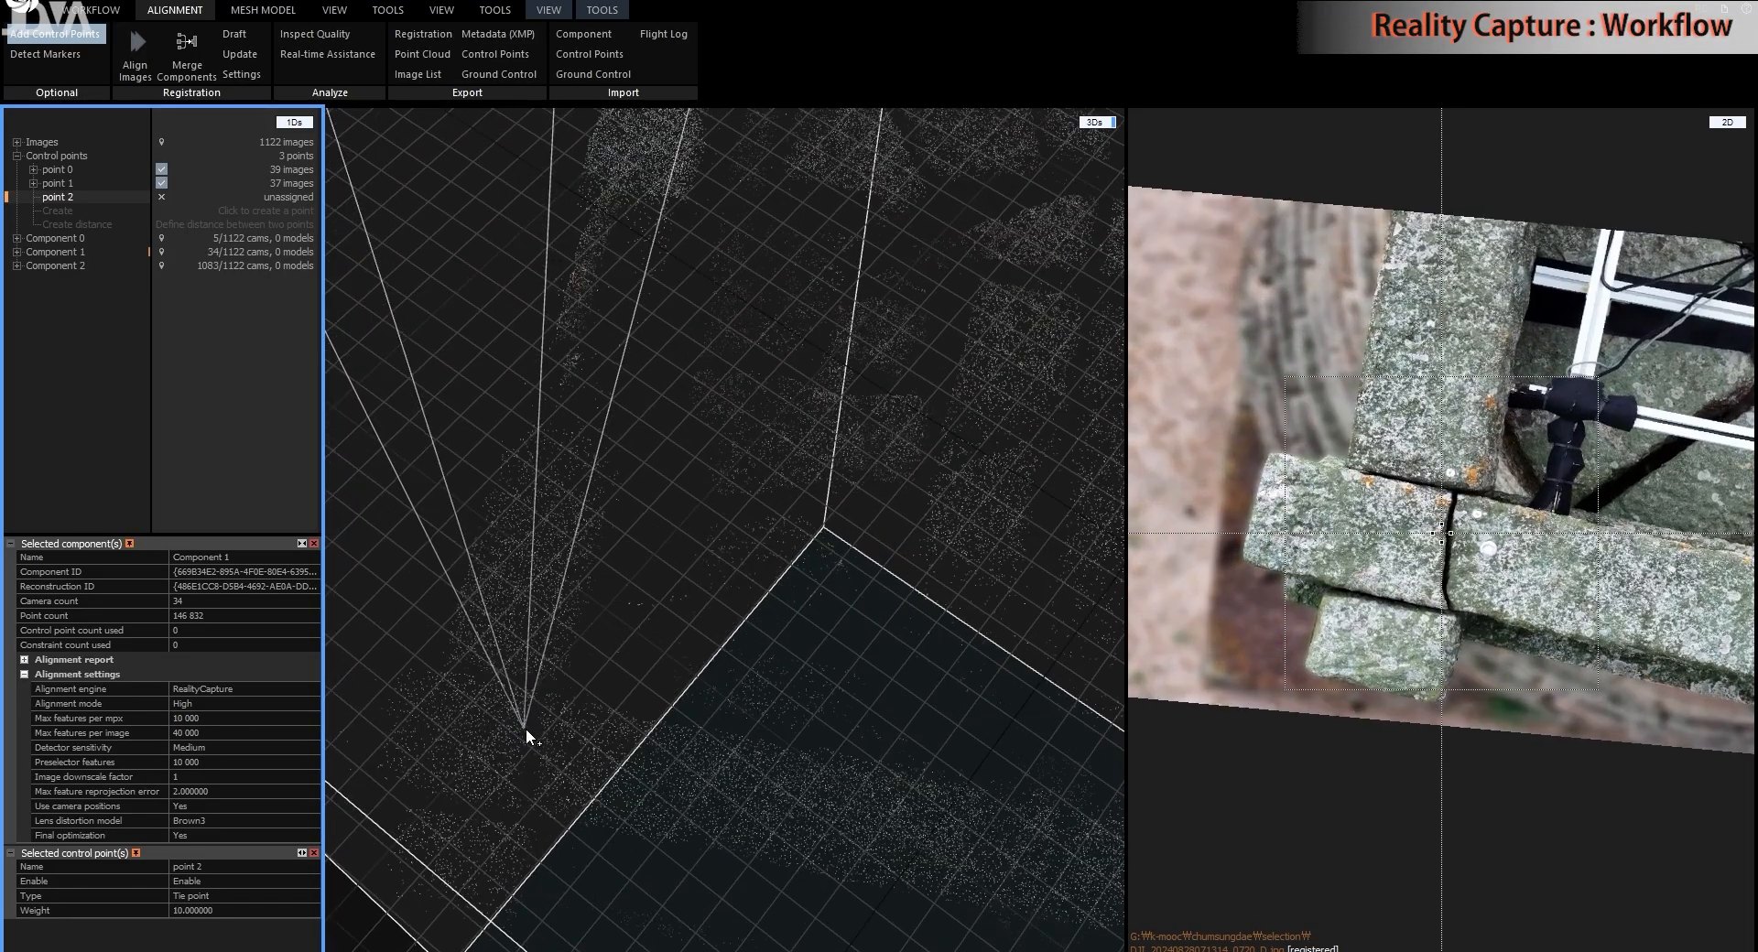
scroll(526, 728, "up", 4)
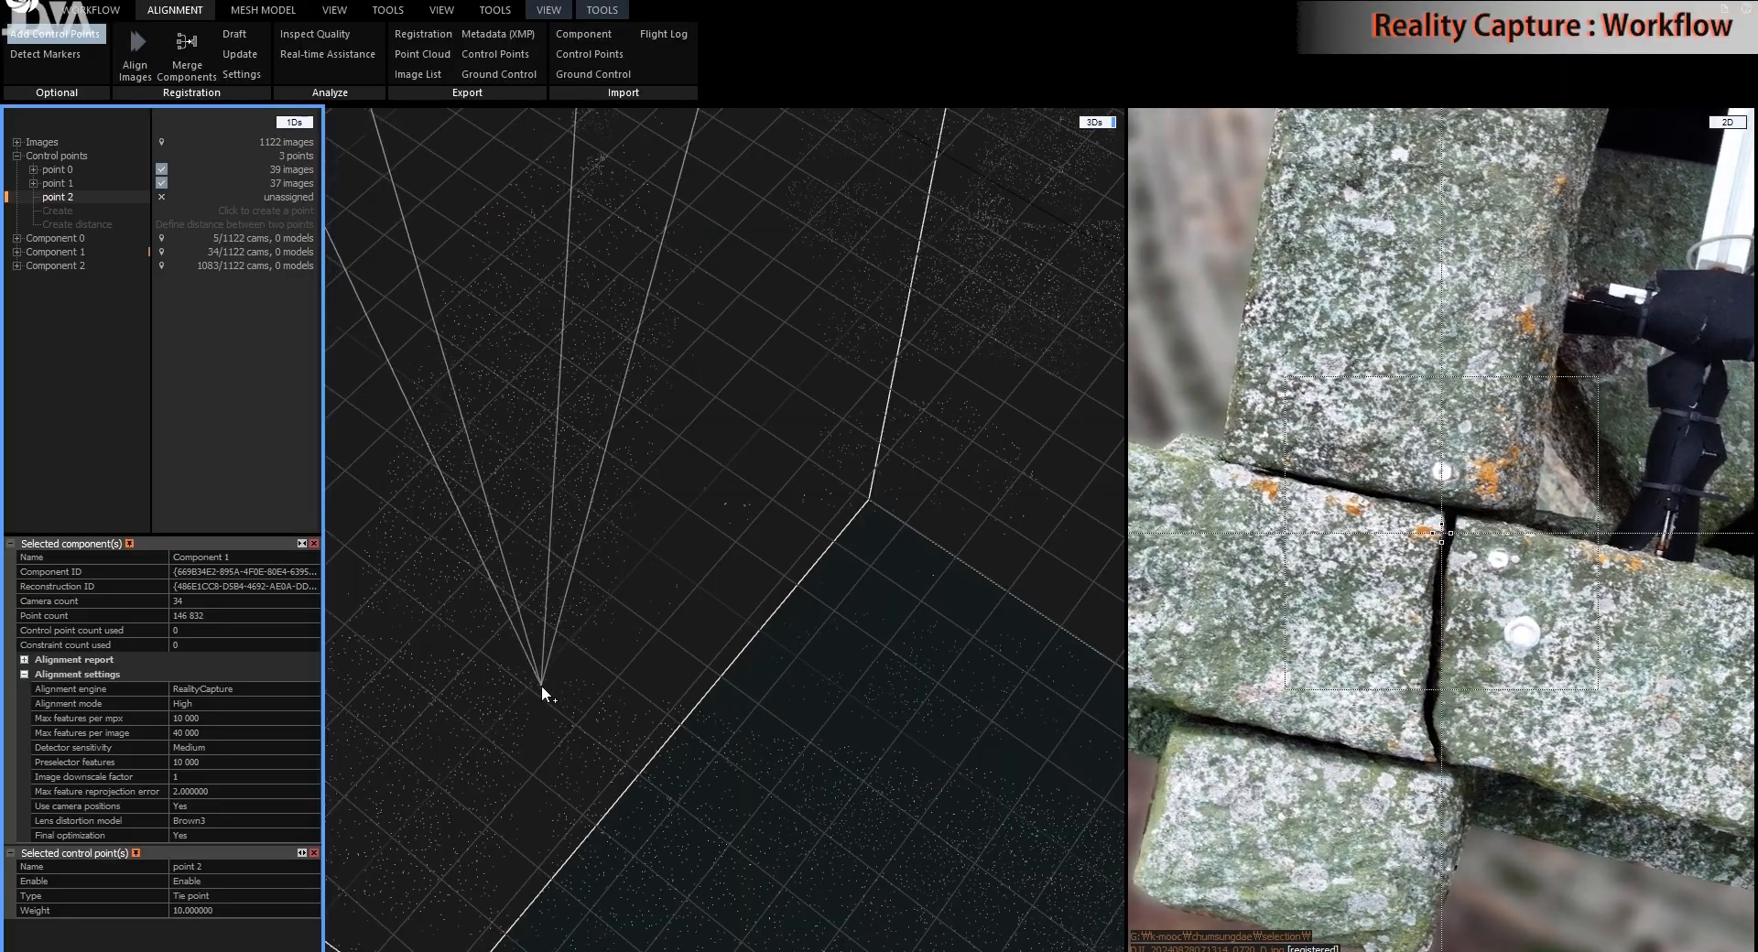
left_click(540, 684)
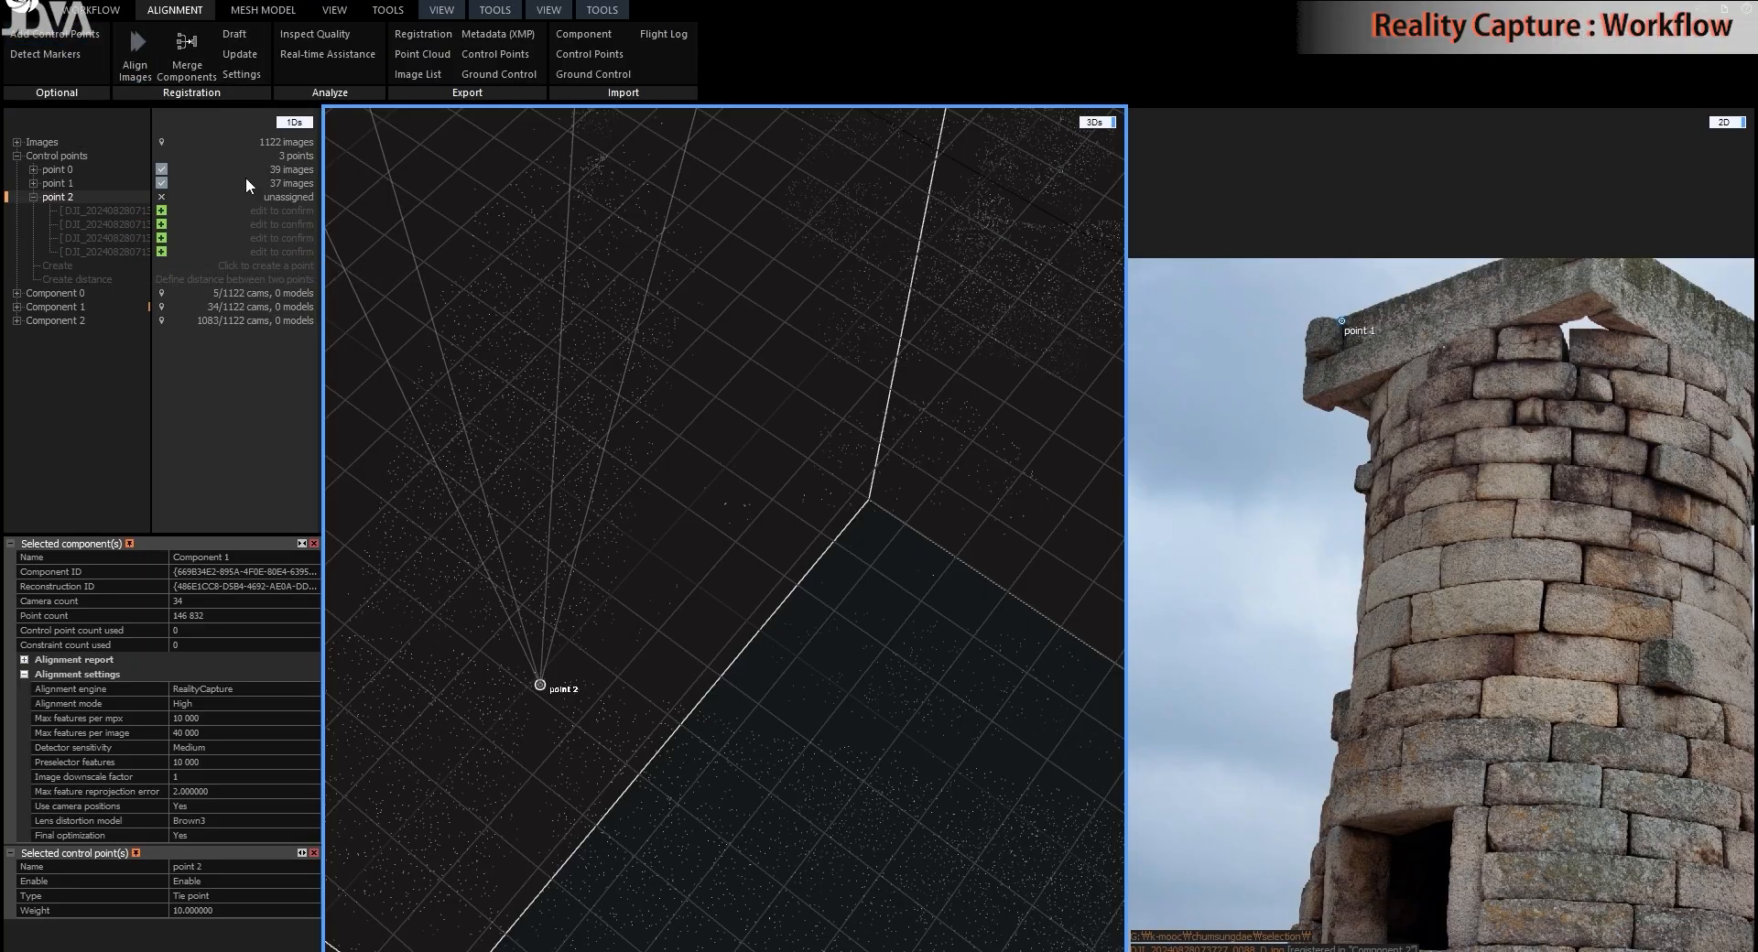
- Correct point 2 to the joint's edge in the first two suggested Component 1 images and validate the other two
left_click(110, 210)
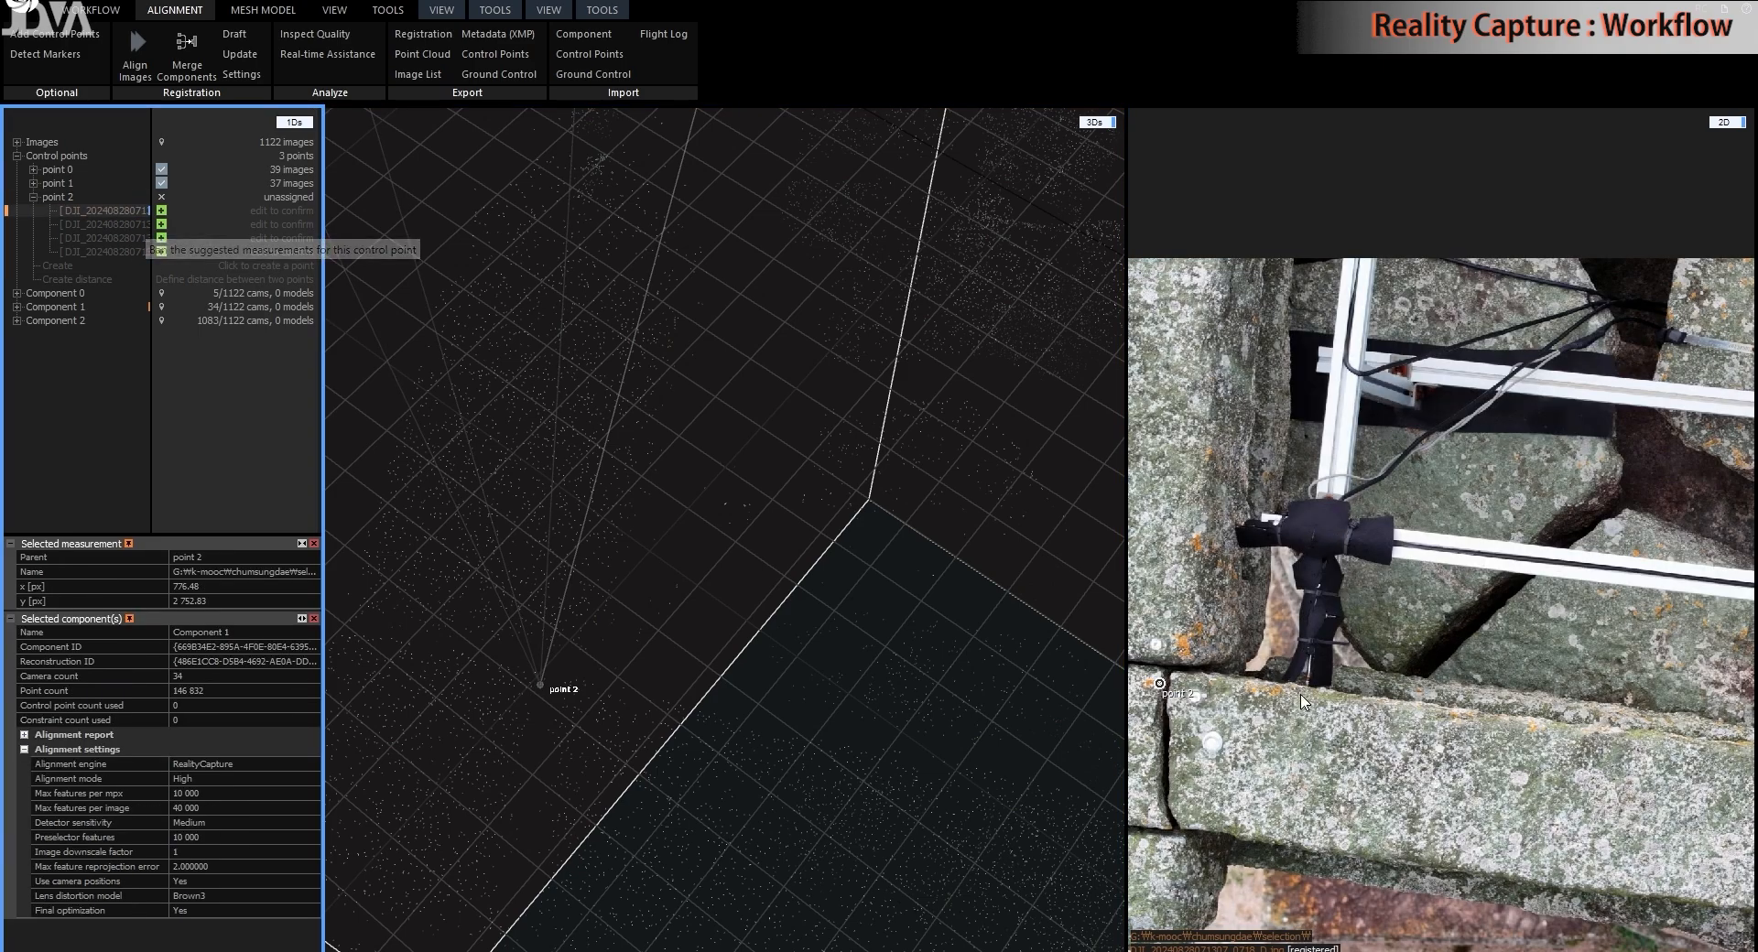
scroll(1242, 703, "up", 10)
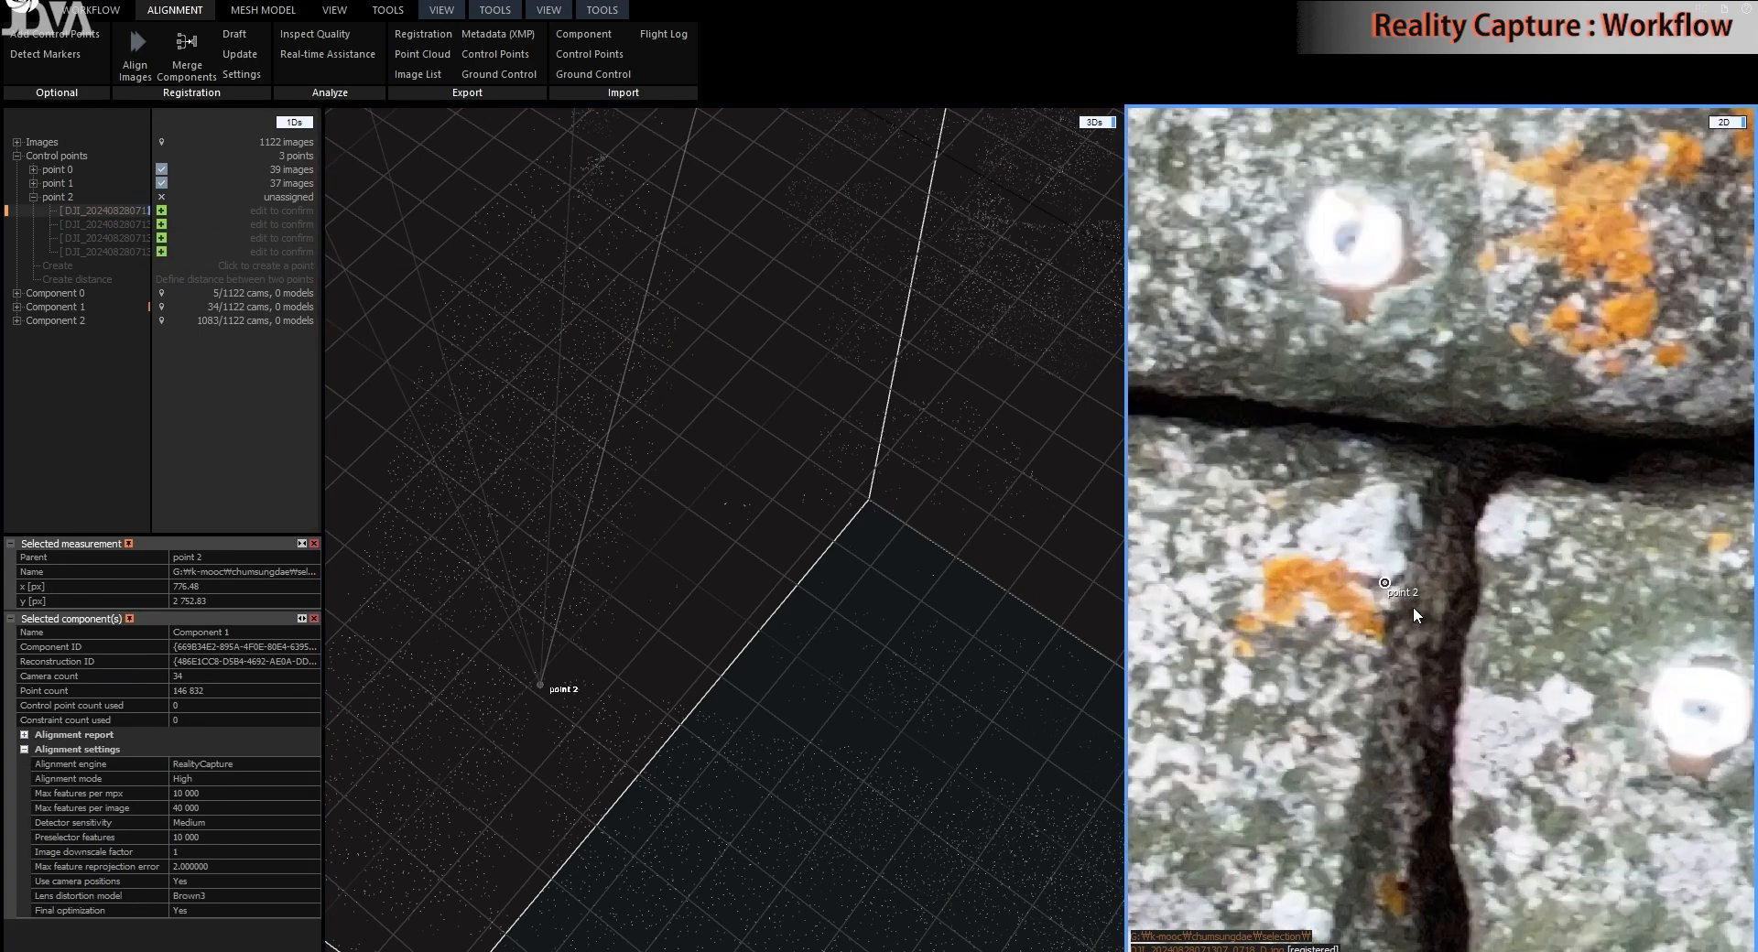
scroll(1430, 668, "up", 1)
left_click(1328, 547)
left_click(100, 224)
scroll(1403, 608, "up", 3)
left_click(1322, 570)
left_click(161, 238)
left_click(161, 251)
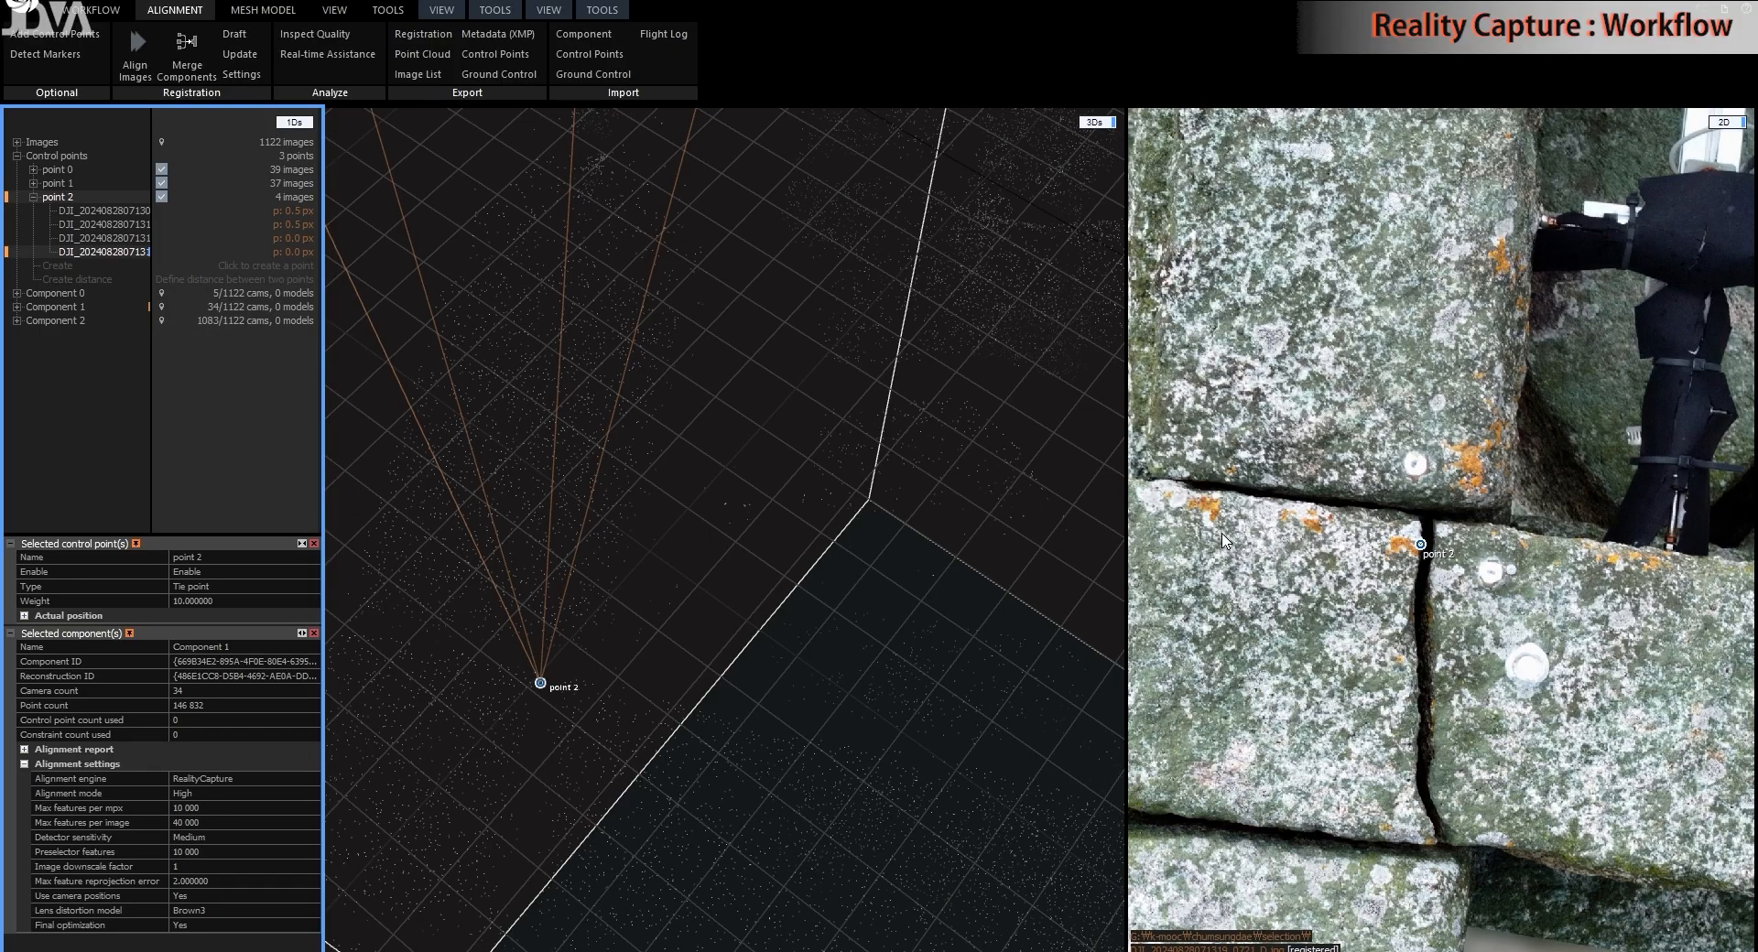
- Show Component 2 and place point 2 in its point cloud at the matching corner of the tower's top
left_click(61, 320)
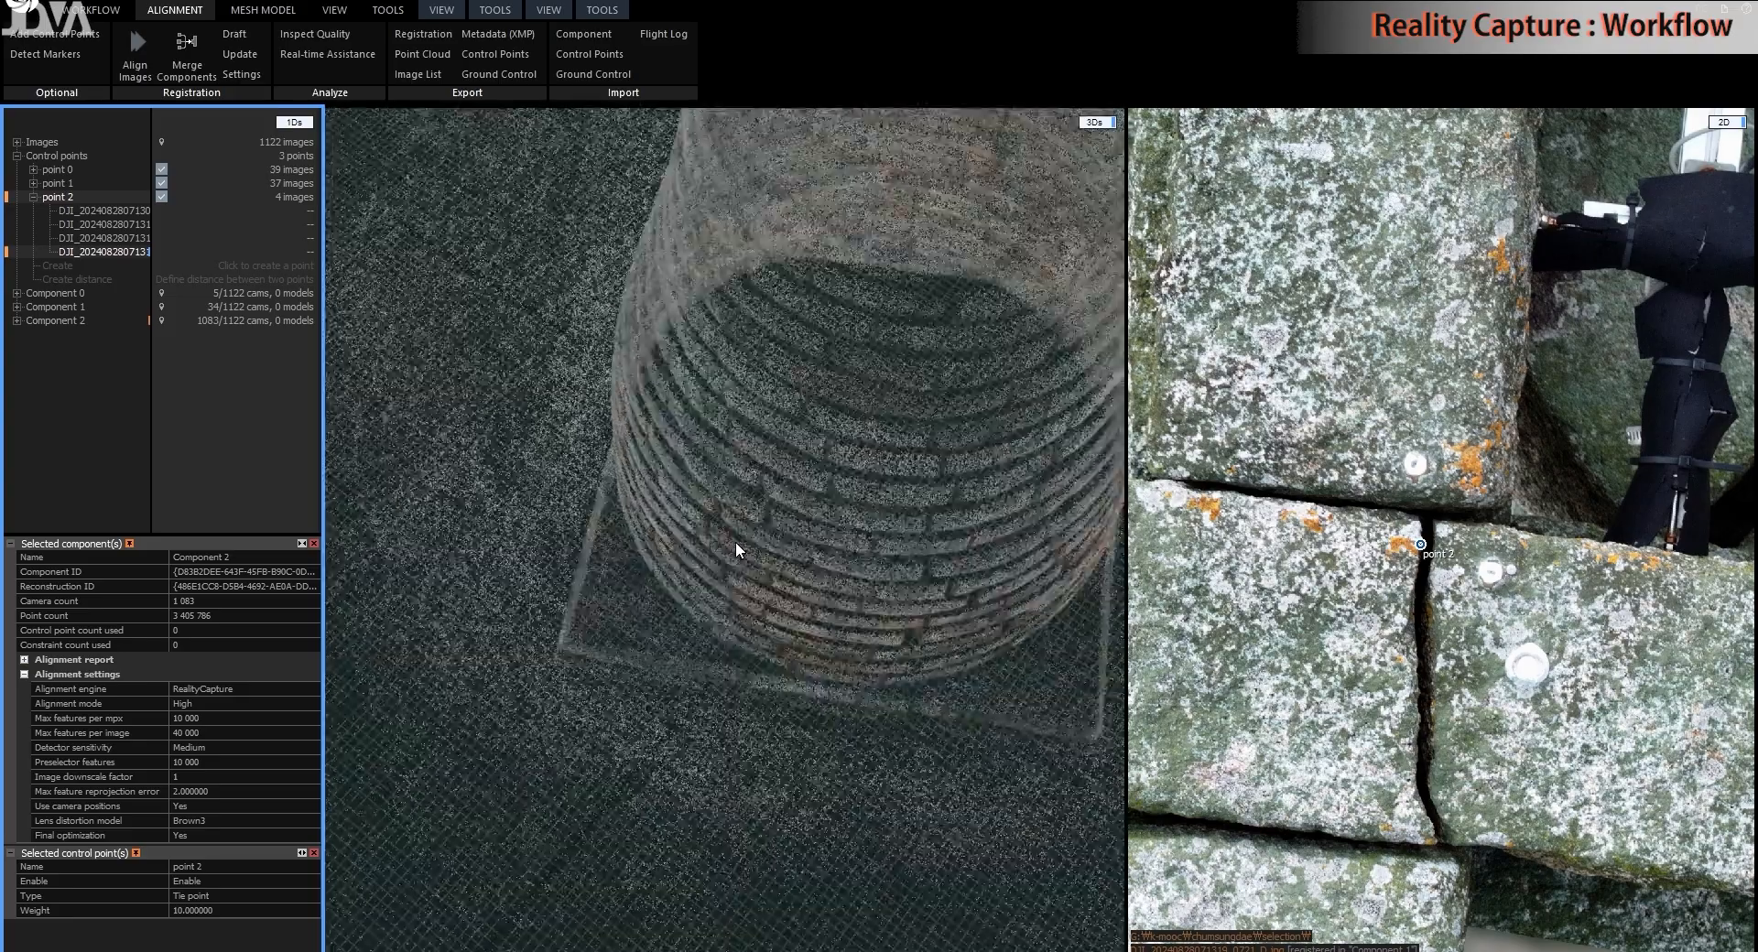
left_click_drag(734, 541, 593, 679)
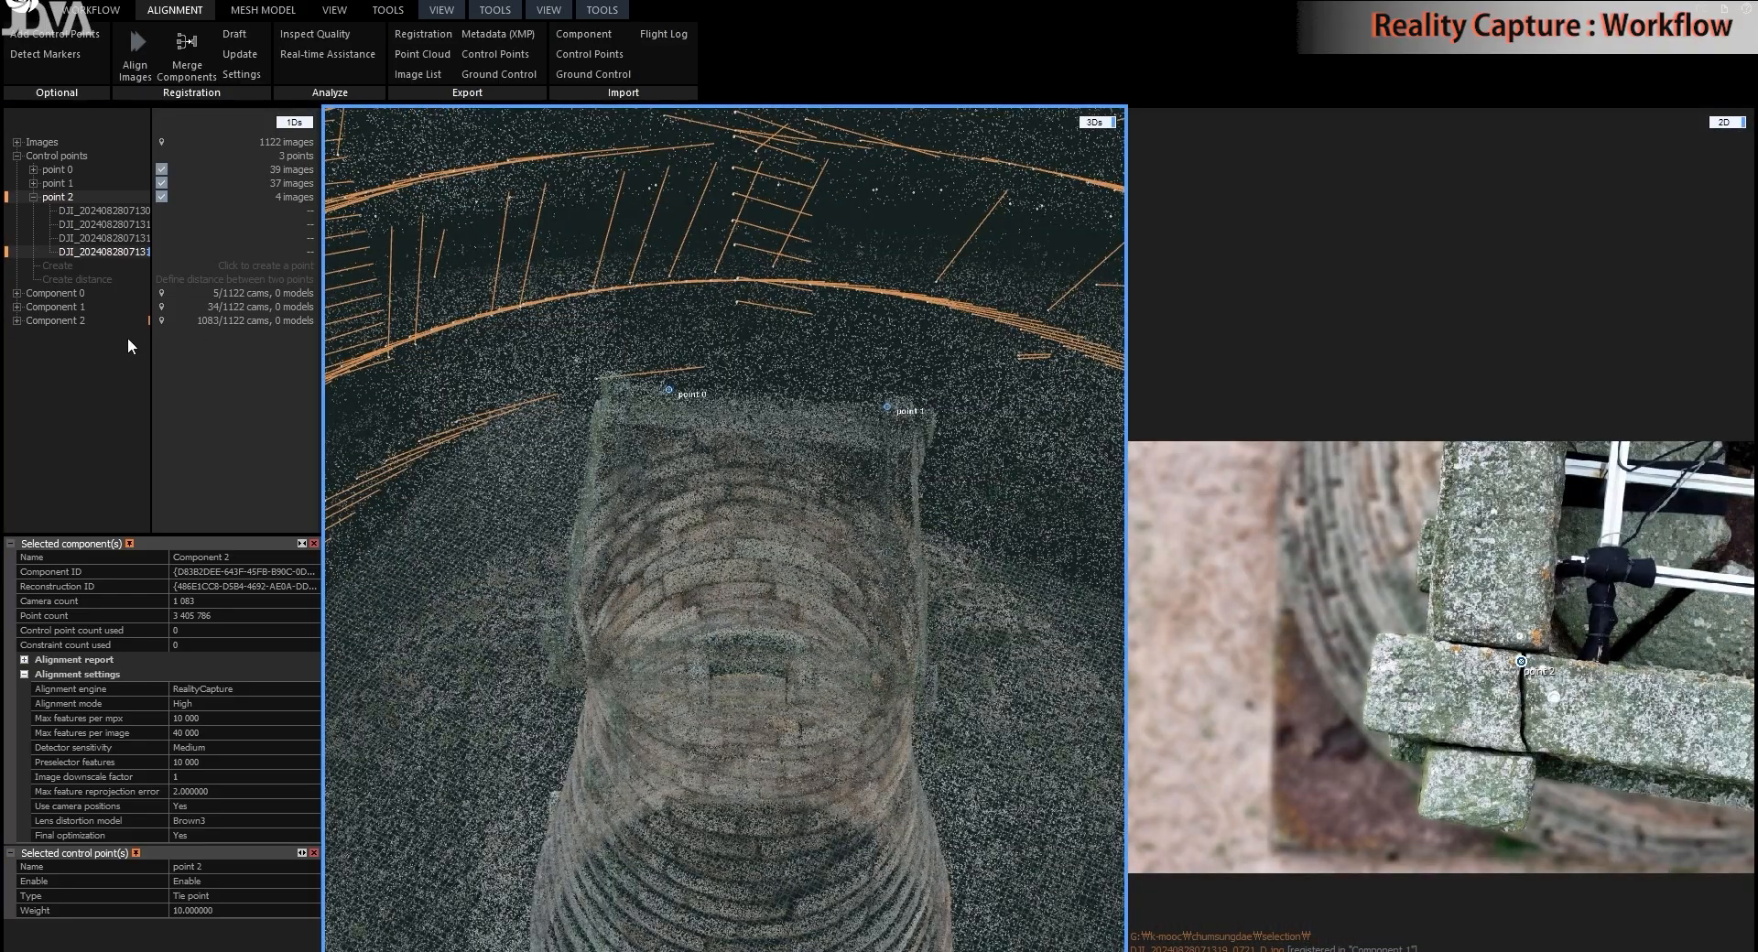
left_click(59, 37)
left_click(57, 197)
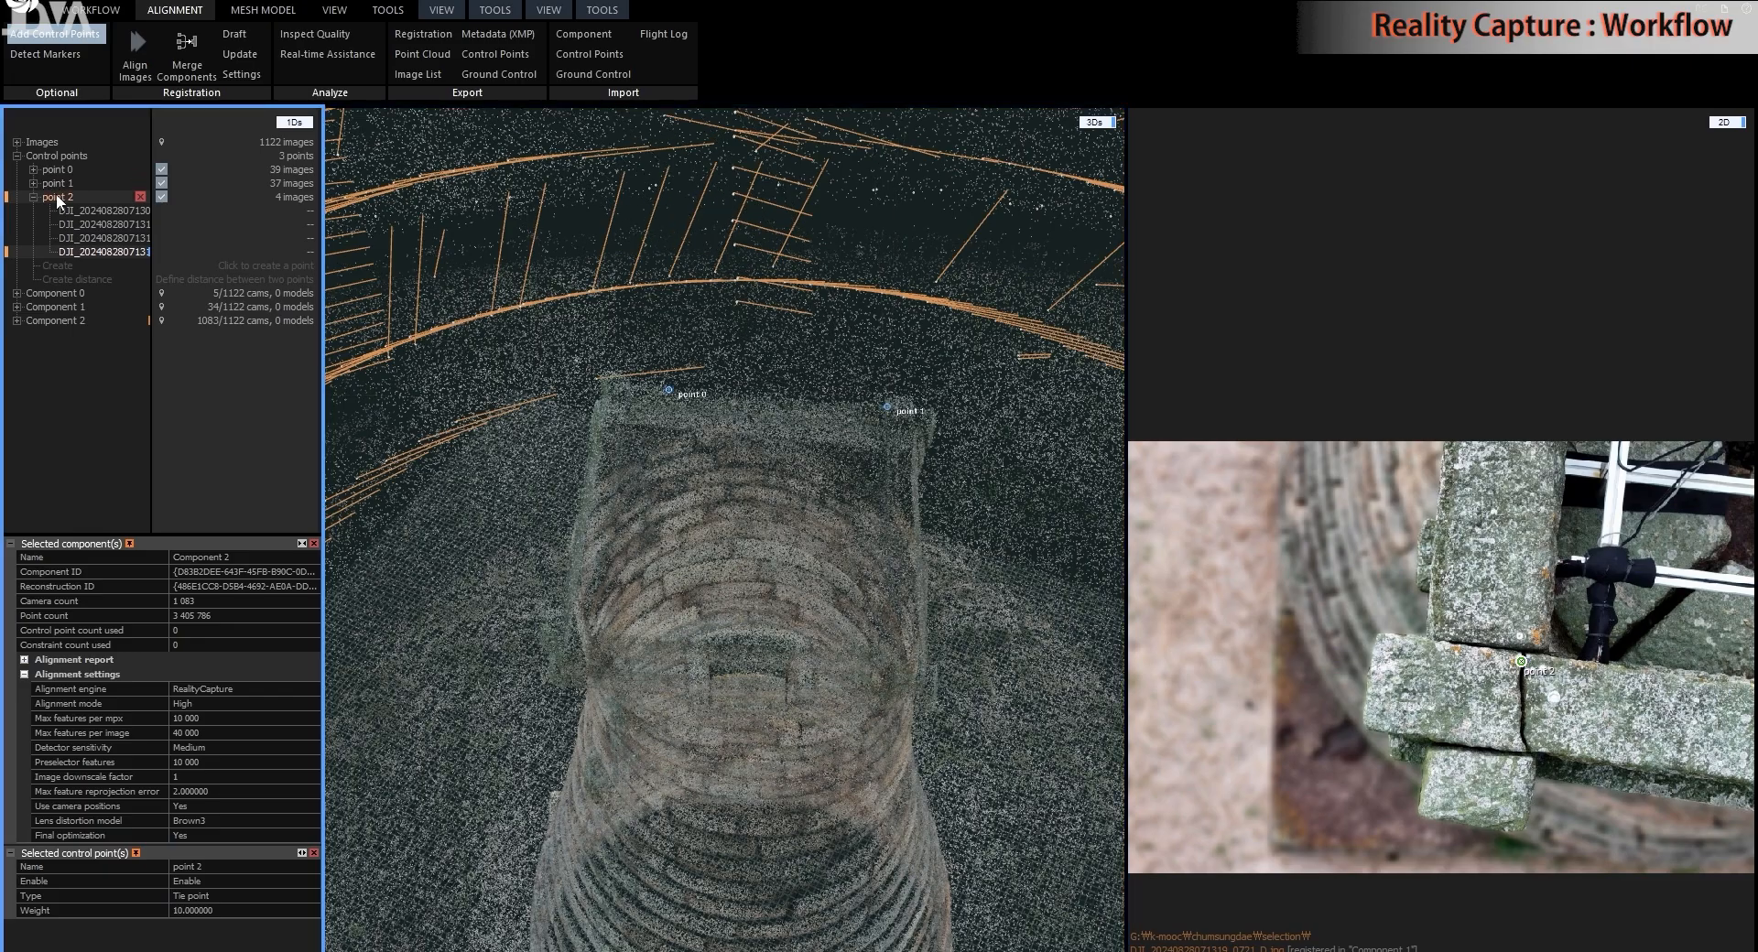
left_click_drag(57, 195, 563, 630)
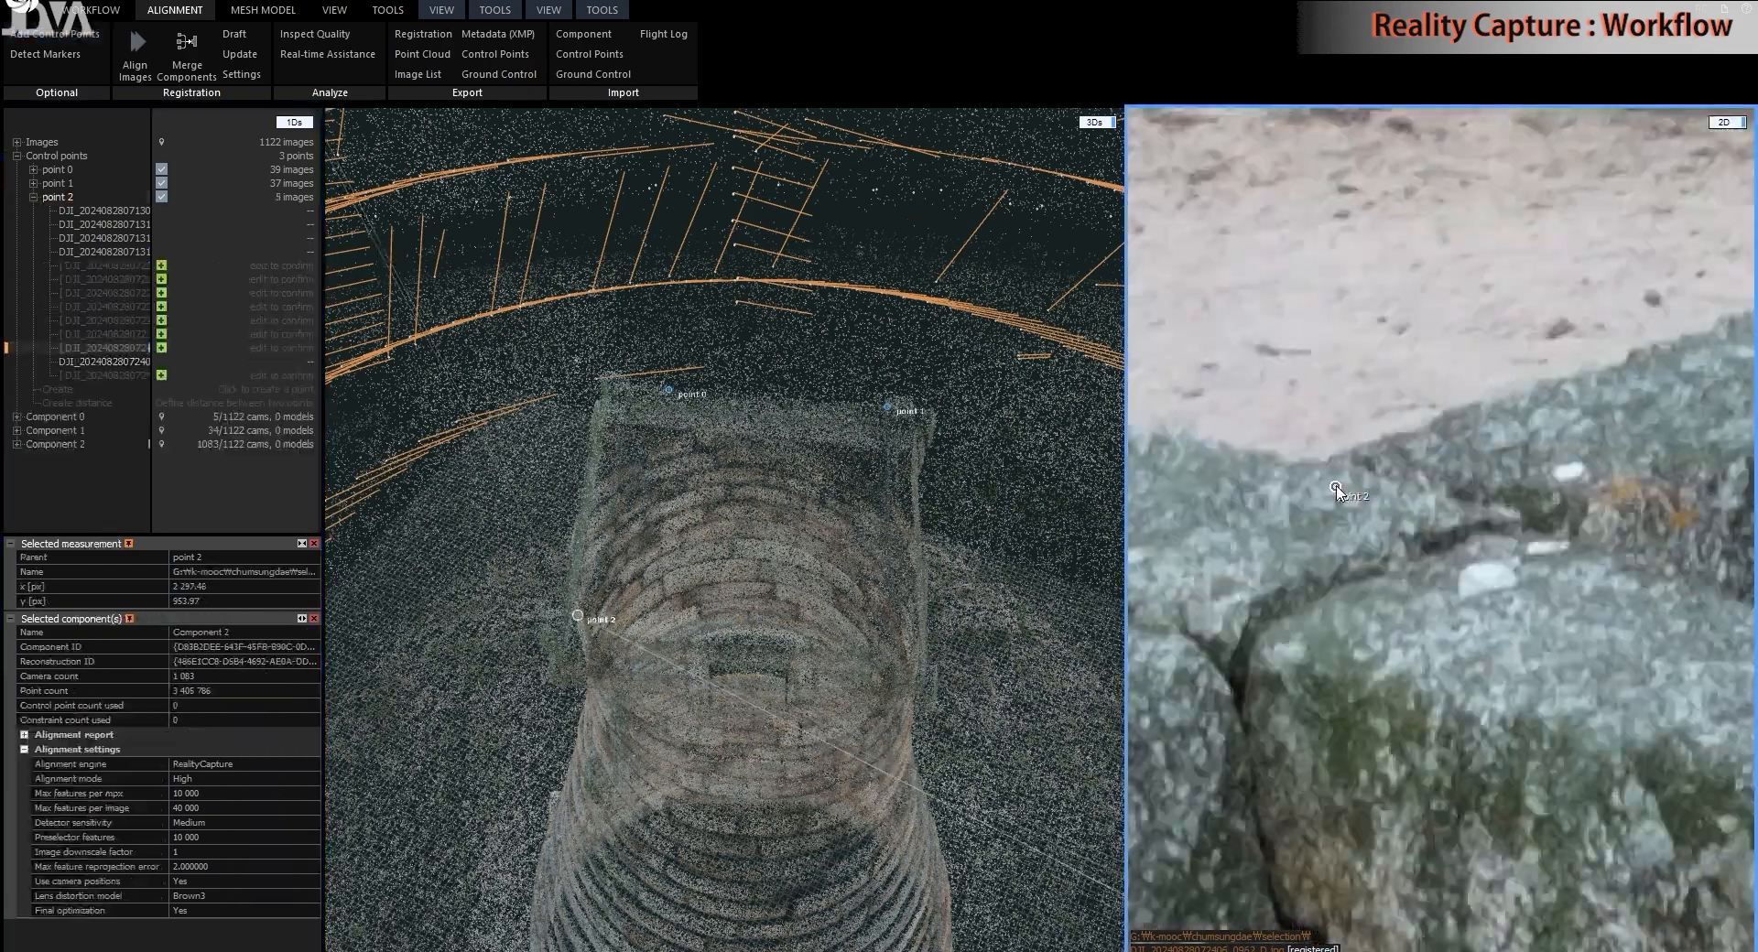
- Mark point 2 at the block joint in the Component 2 images and validate its suggested measurements
left_click(1335, 488)
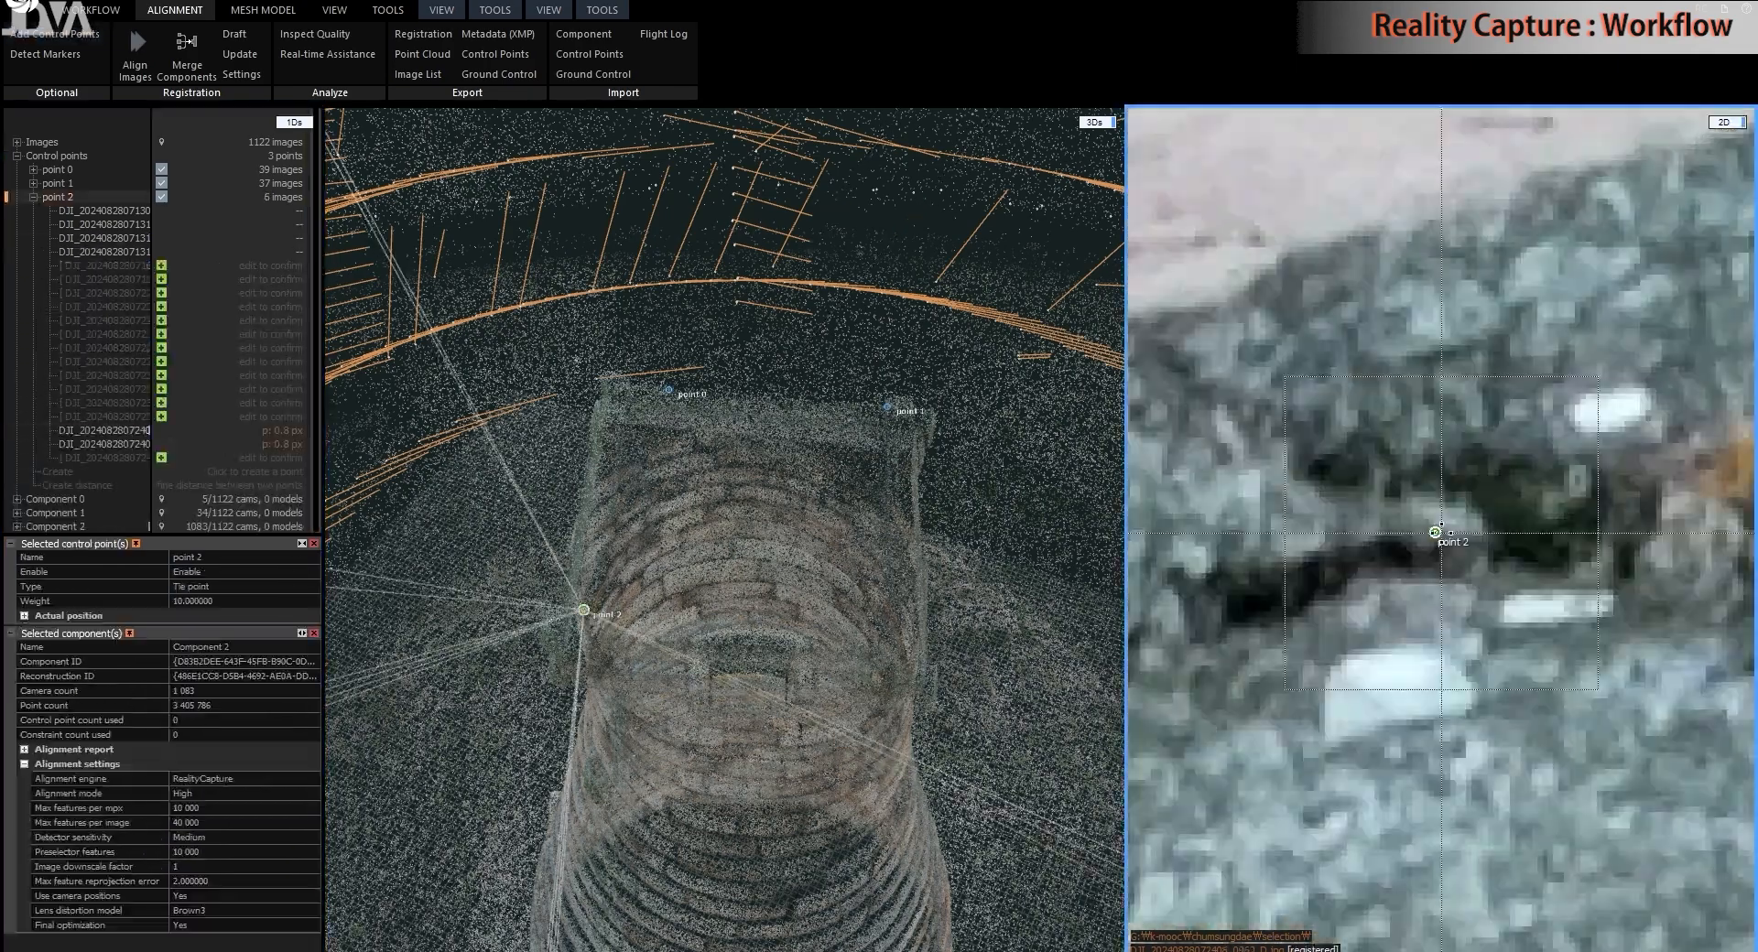
left_click(161, 348)
left_click(161, 361)
left_click(161, 375)
left_click(161, 389)
left_click(161, 403)
left_click(161, 417)
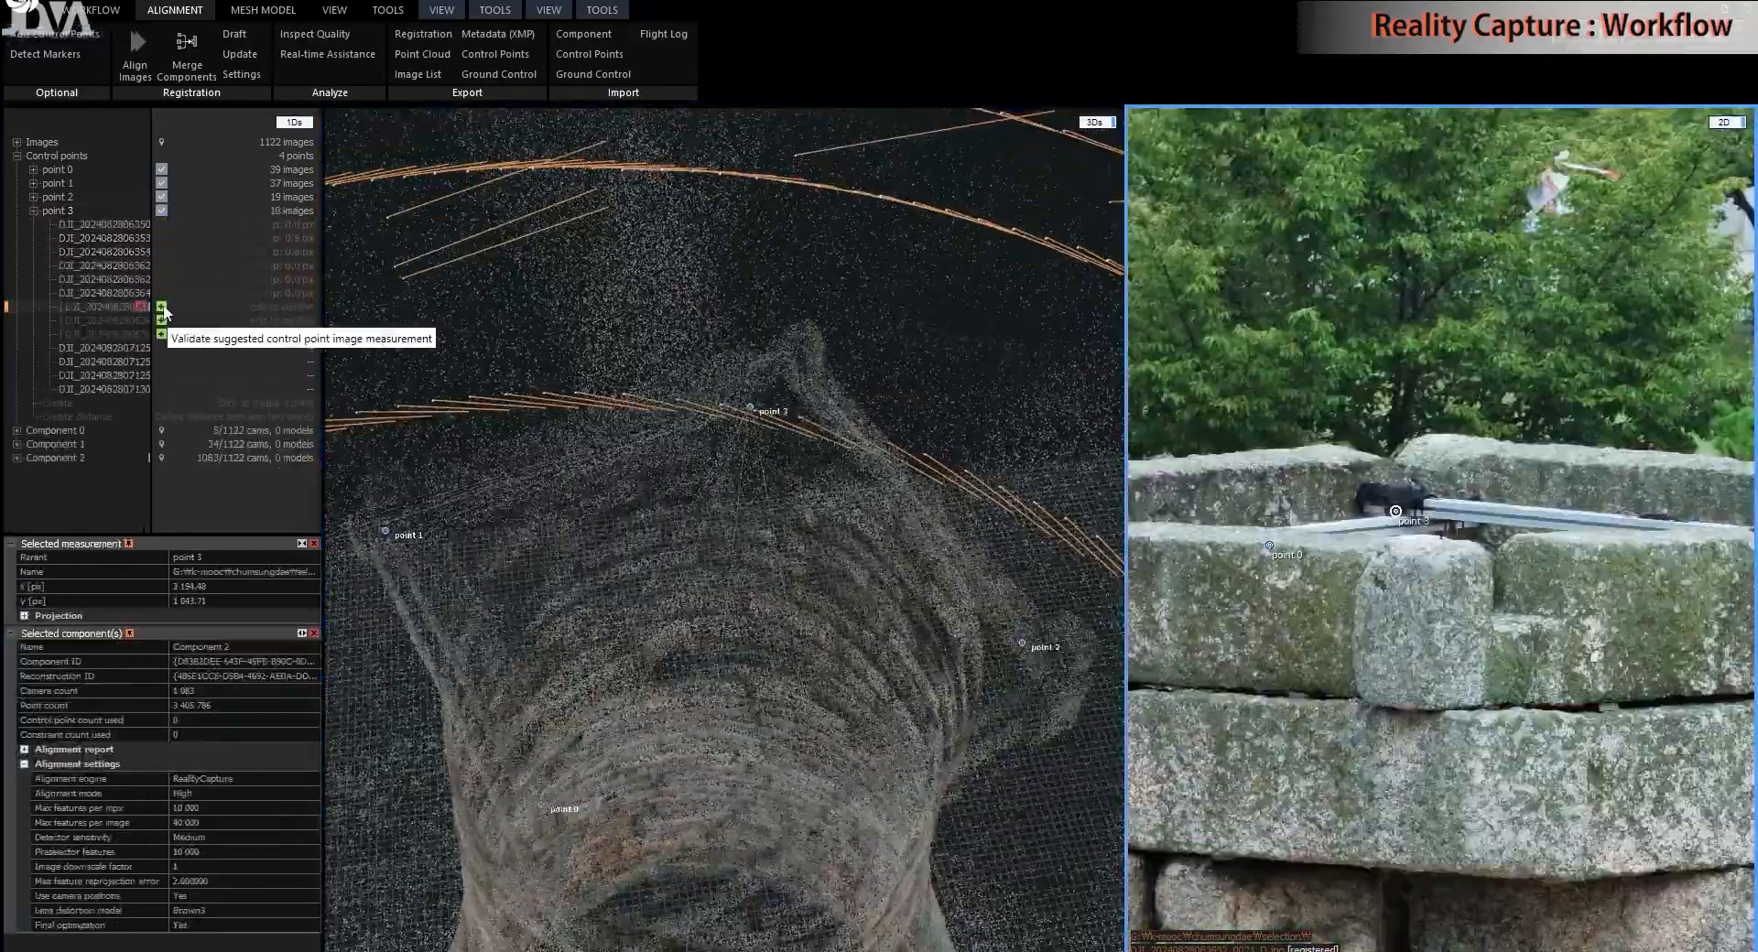
- Validate the remaining suggested image measurements of point 3 and collapse the image lists of points 3 and 4
left_click(161, 307)
left_click(161, 320)
left_click(161, 334)
left_click(33, 211)
left_click(92, 265)
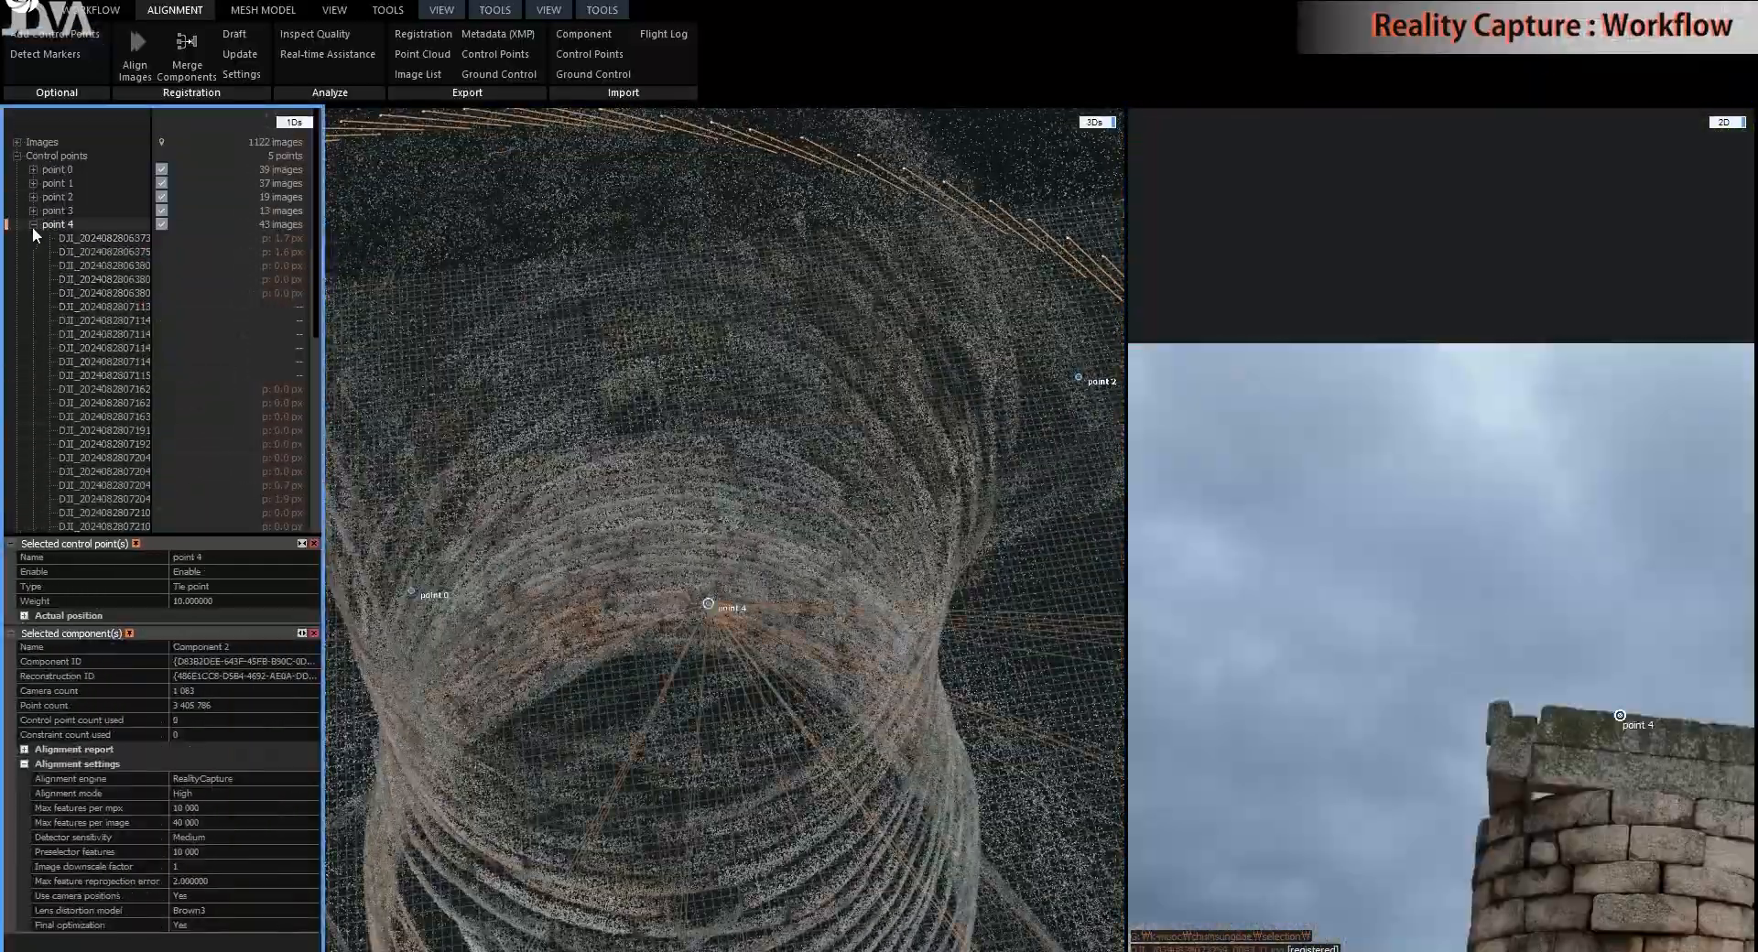
left_click(33, 224)
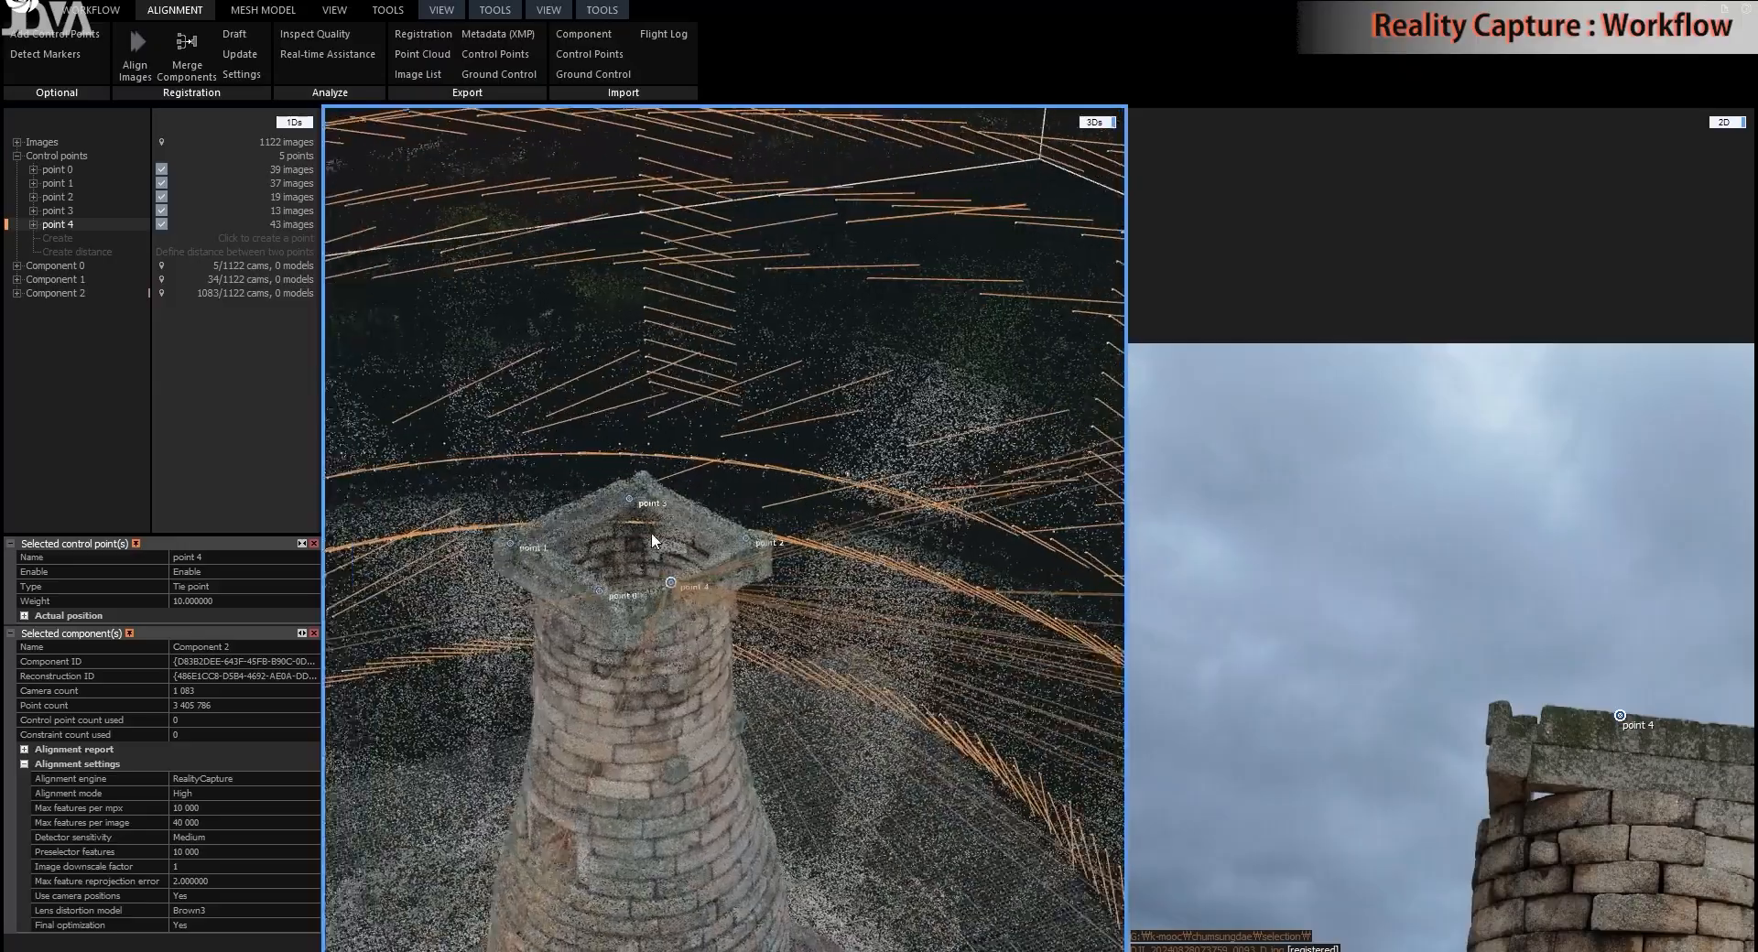
- Merge the components using control points 0 to 4
scroll(651, 540, "up", 3)
left_click(62, 374)
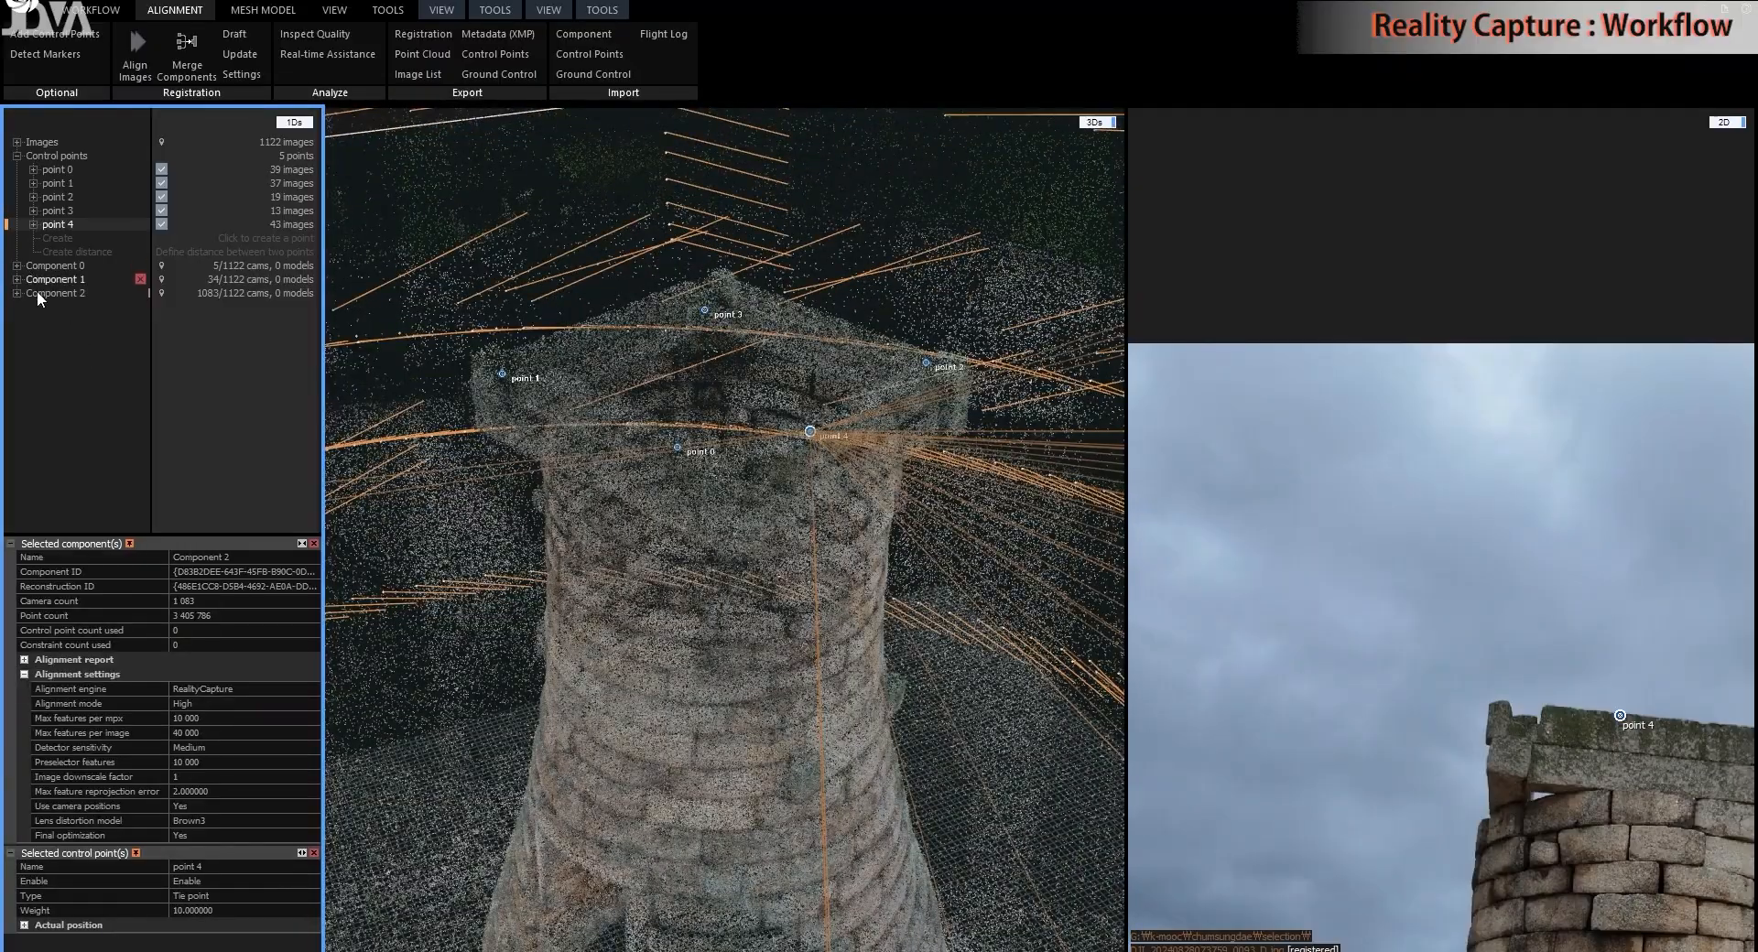
left_click(193, 52)
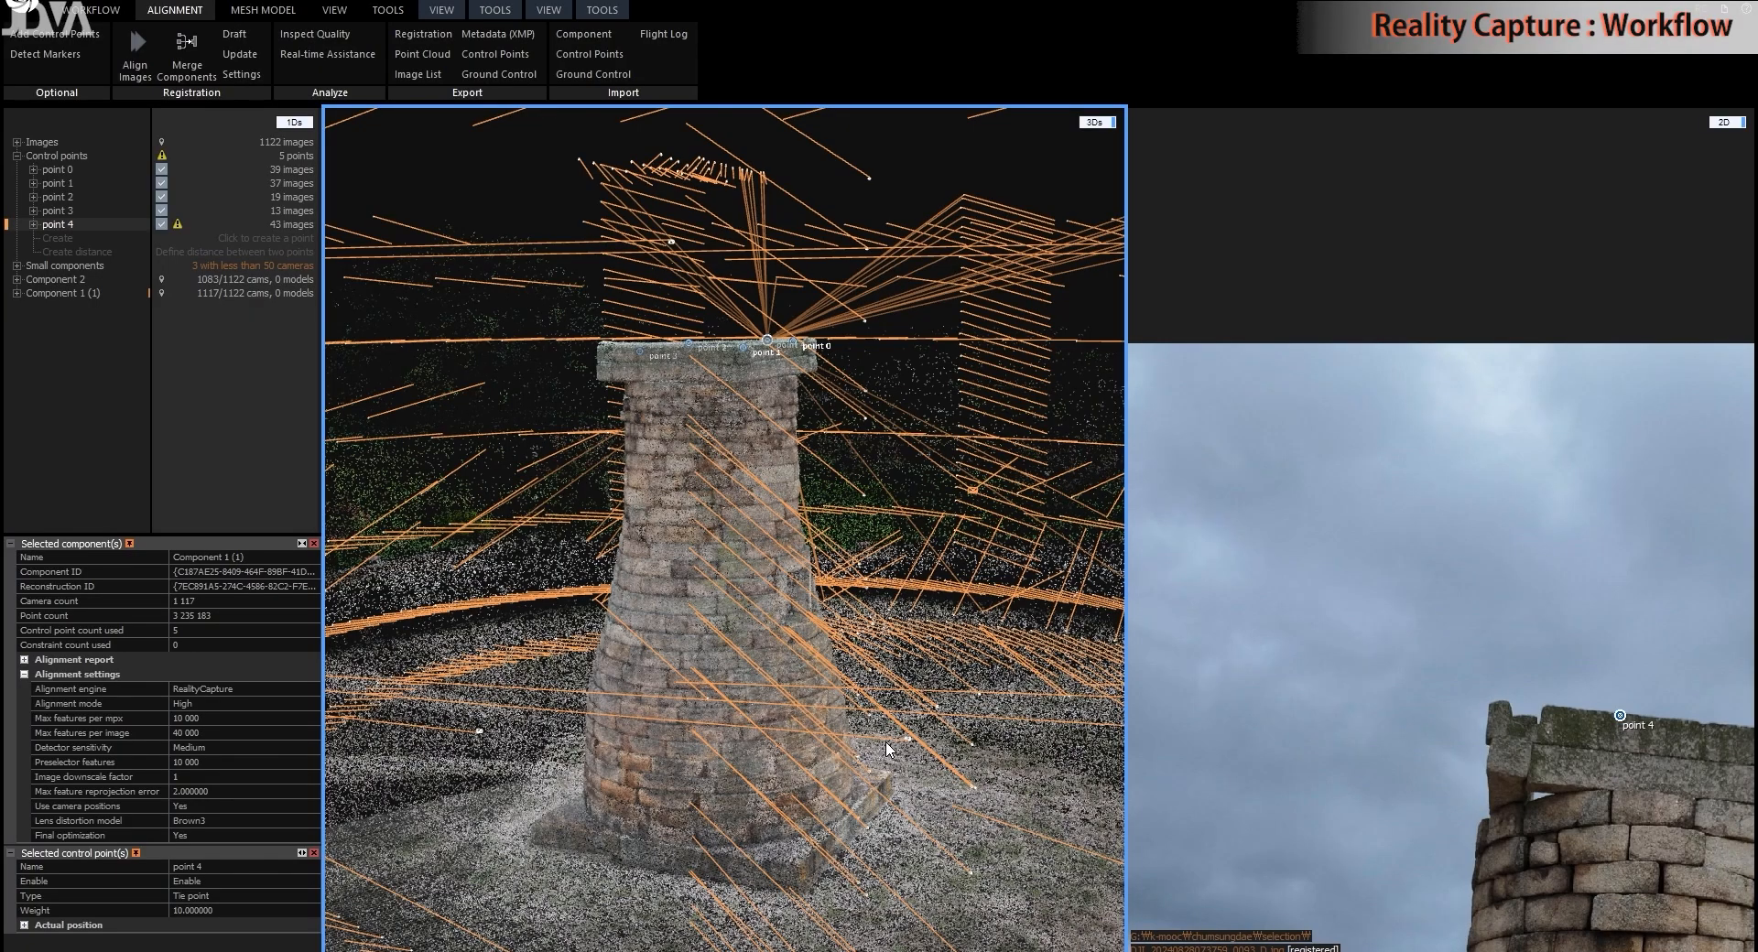
- Inspect the merged Component 1 (1) from above and from the sides, checking the tower's top and camera positions
left_click(53, 293)
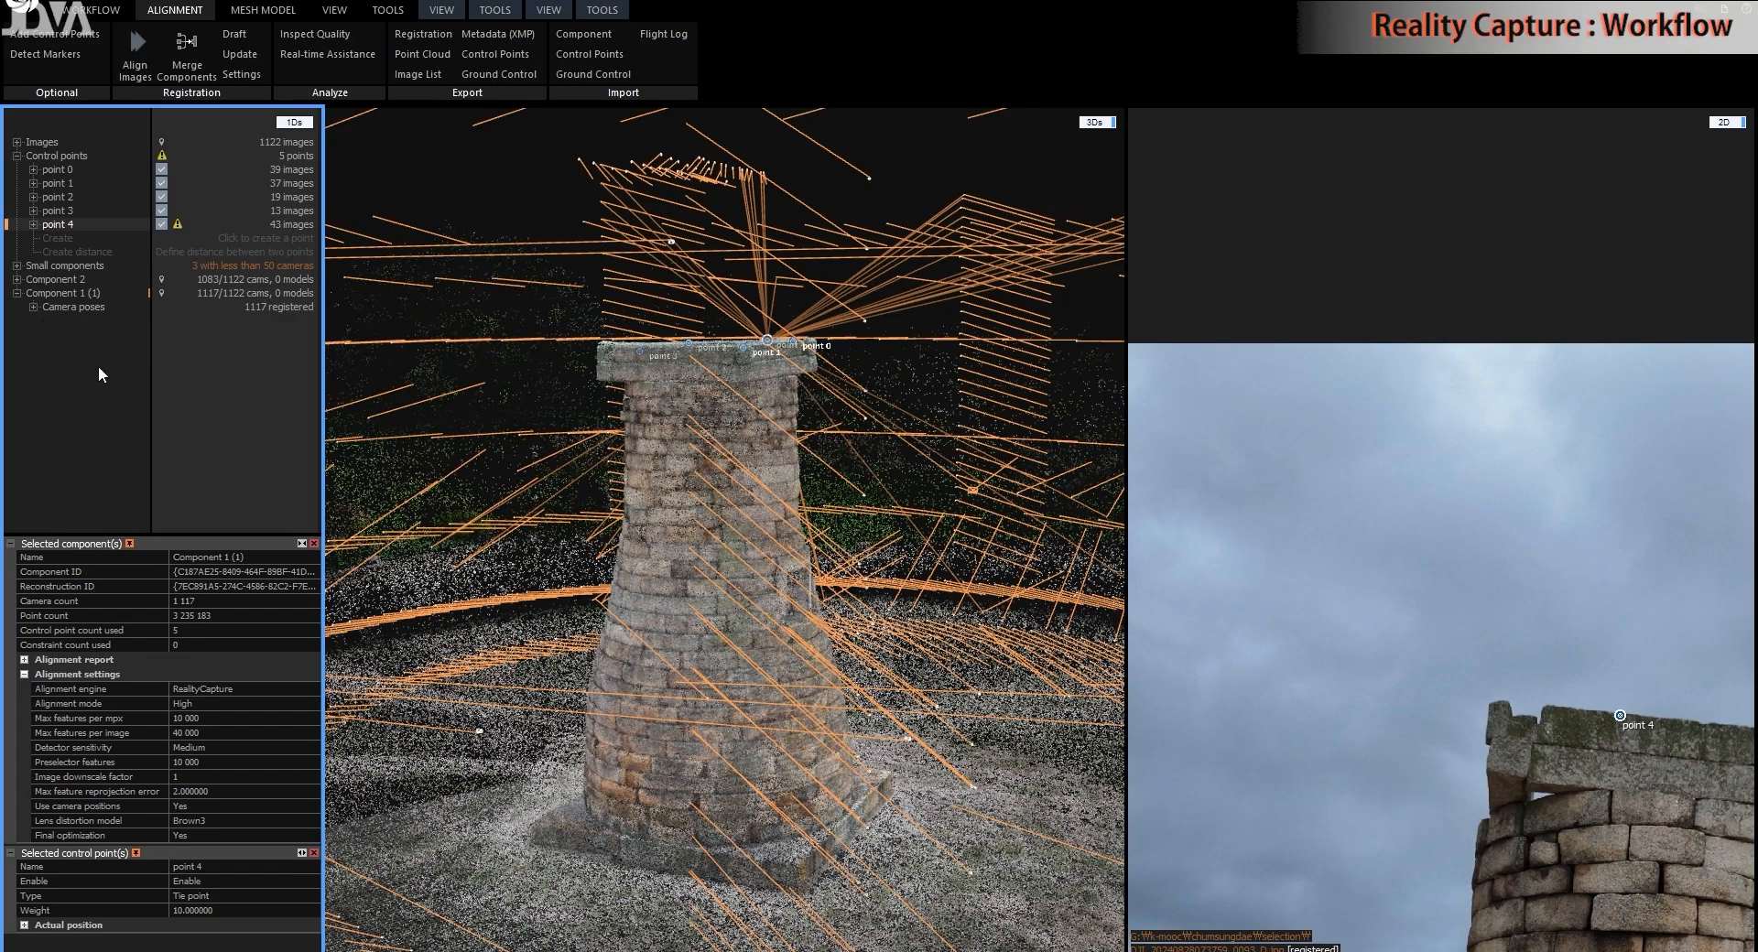
right_click_drag(841, 615, 738, 773)
scroll(691, 491, "up", 3)
right_click_drag(691, 496, 902, 636)
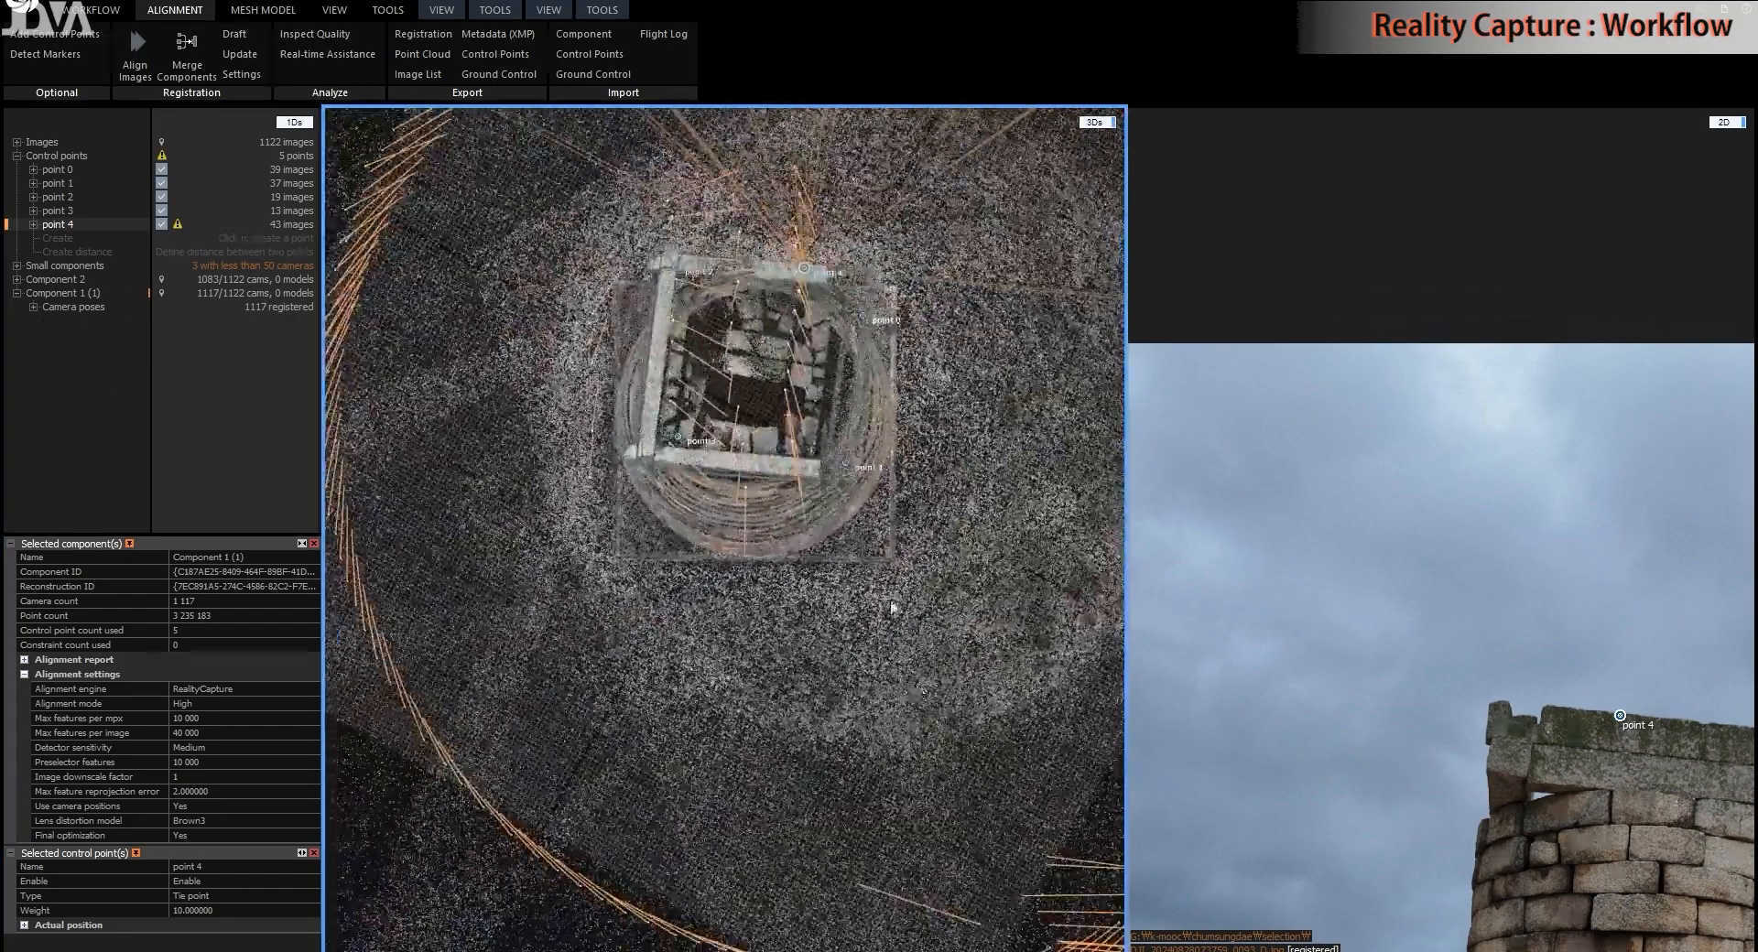
right_click_drag(799, 494, 793, 527)
scroll(818, 614, "down", 4)
right_click_drag(722, 252, 727, 311)
mouse_move(767, 383)
right_mouse_down()
mouse_move(867, 479)
mouse_move(771, 351)
right_mouse_up()
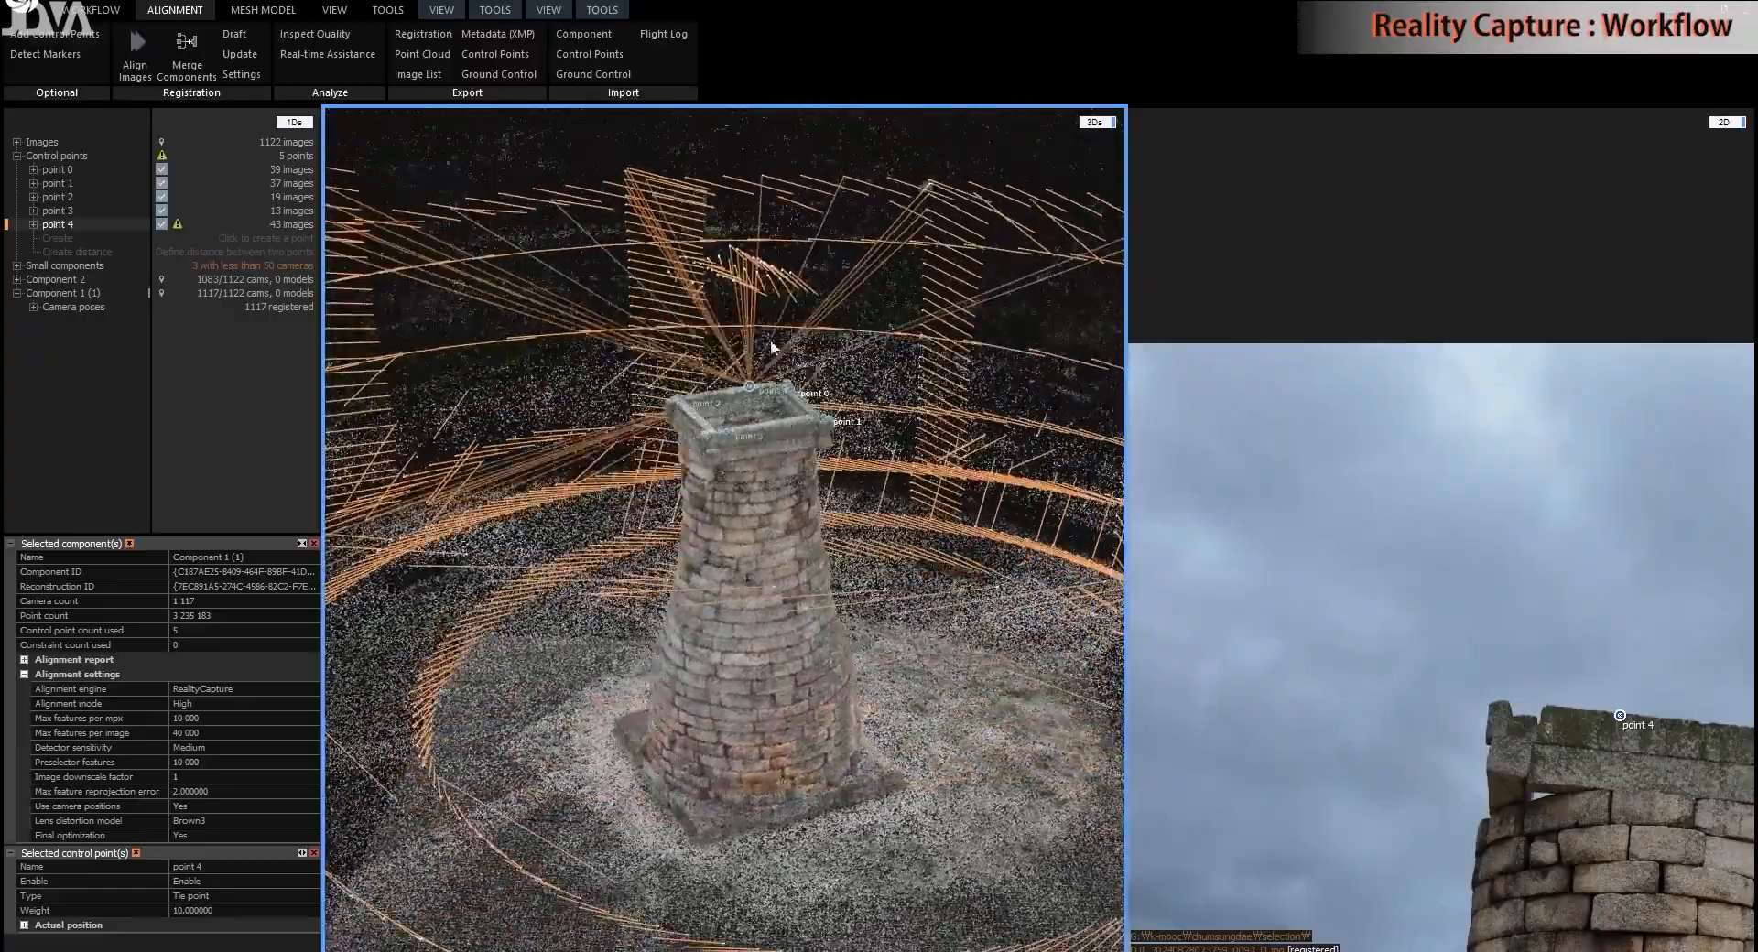
right_click_drag(923, 540, 750, 813)
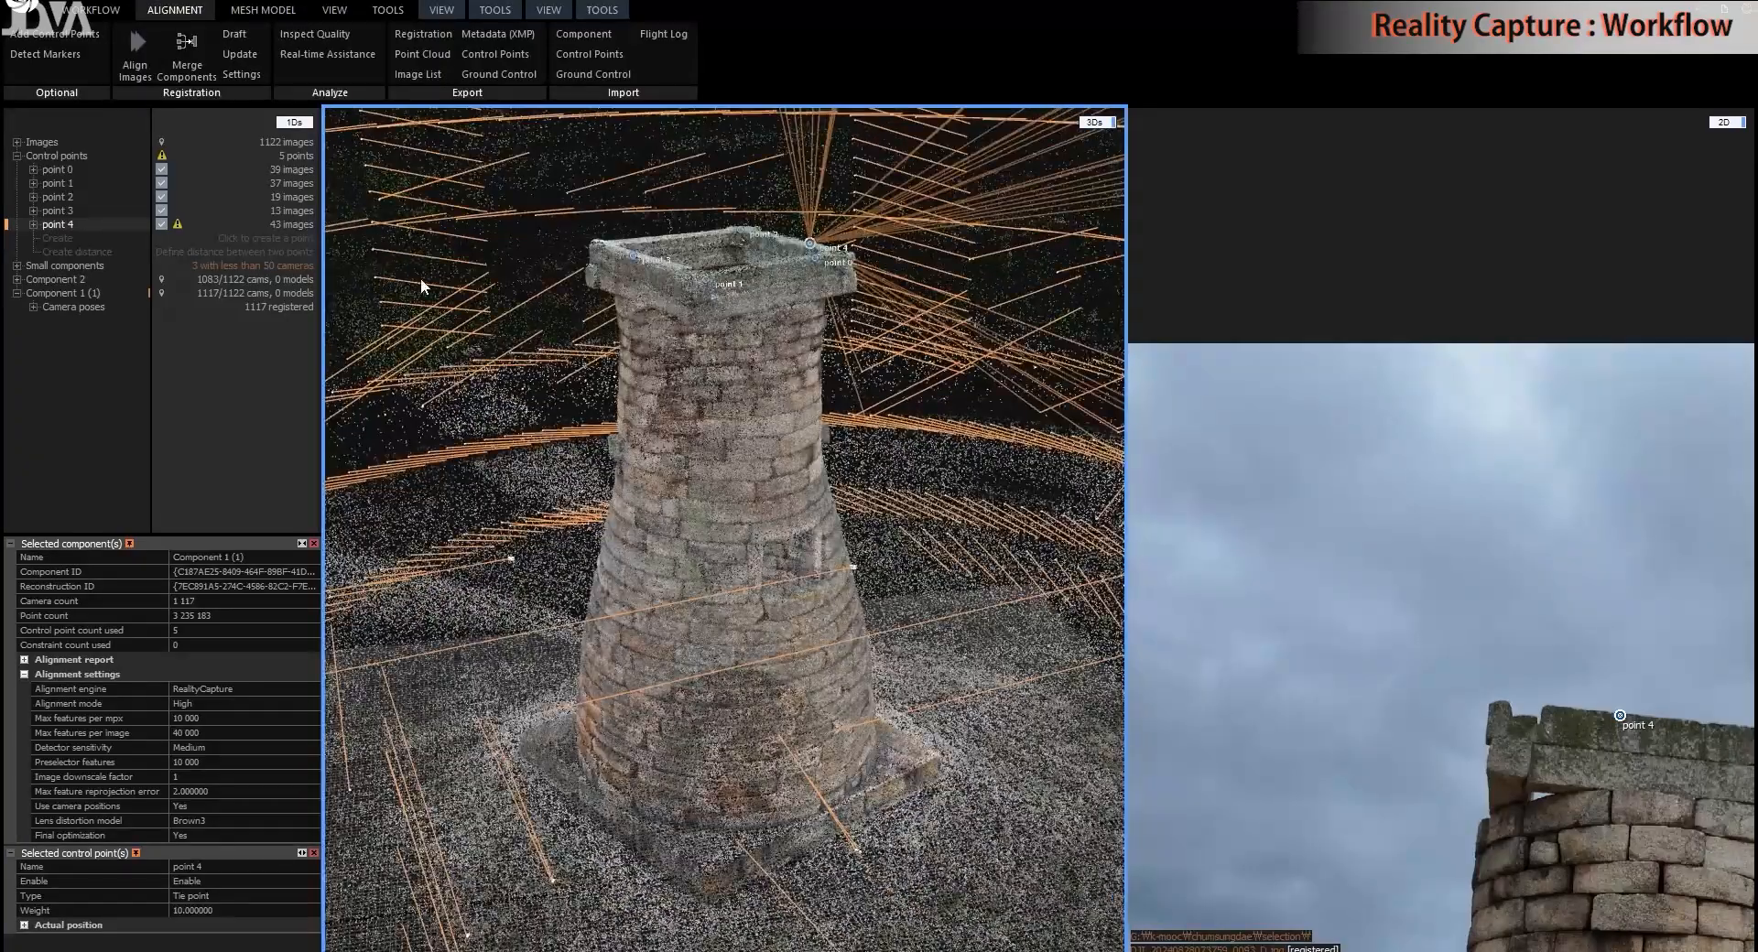
- Set a box-shaped reconstruction region around the merged component's tower and its surroundings
left_click(261, 11)
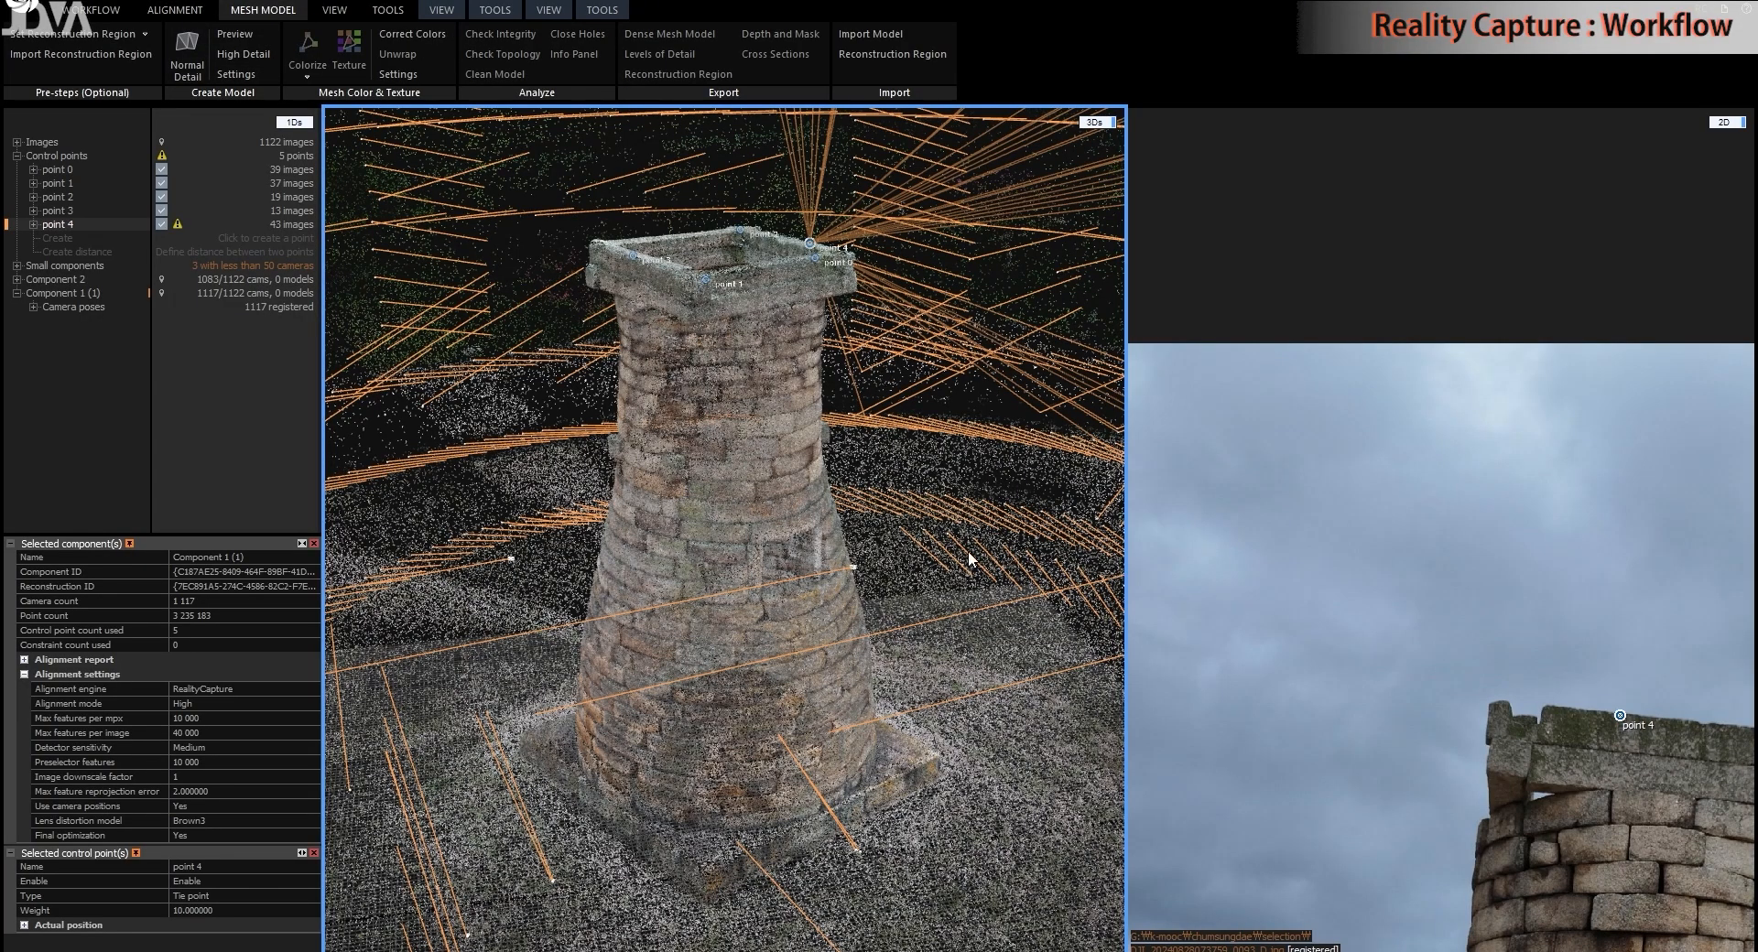
scroll(879, 370, "down", 5)
scroll(971, 562, "down", 5)
left_click_drag(996, 581, 809, 568)
scroll(811, 571, "down", 3)
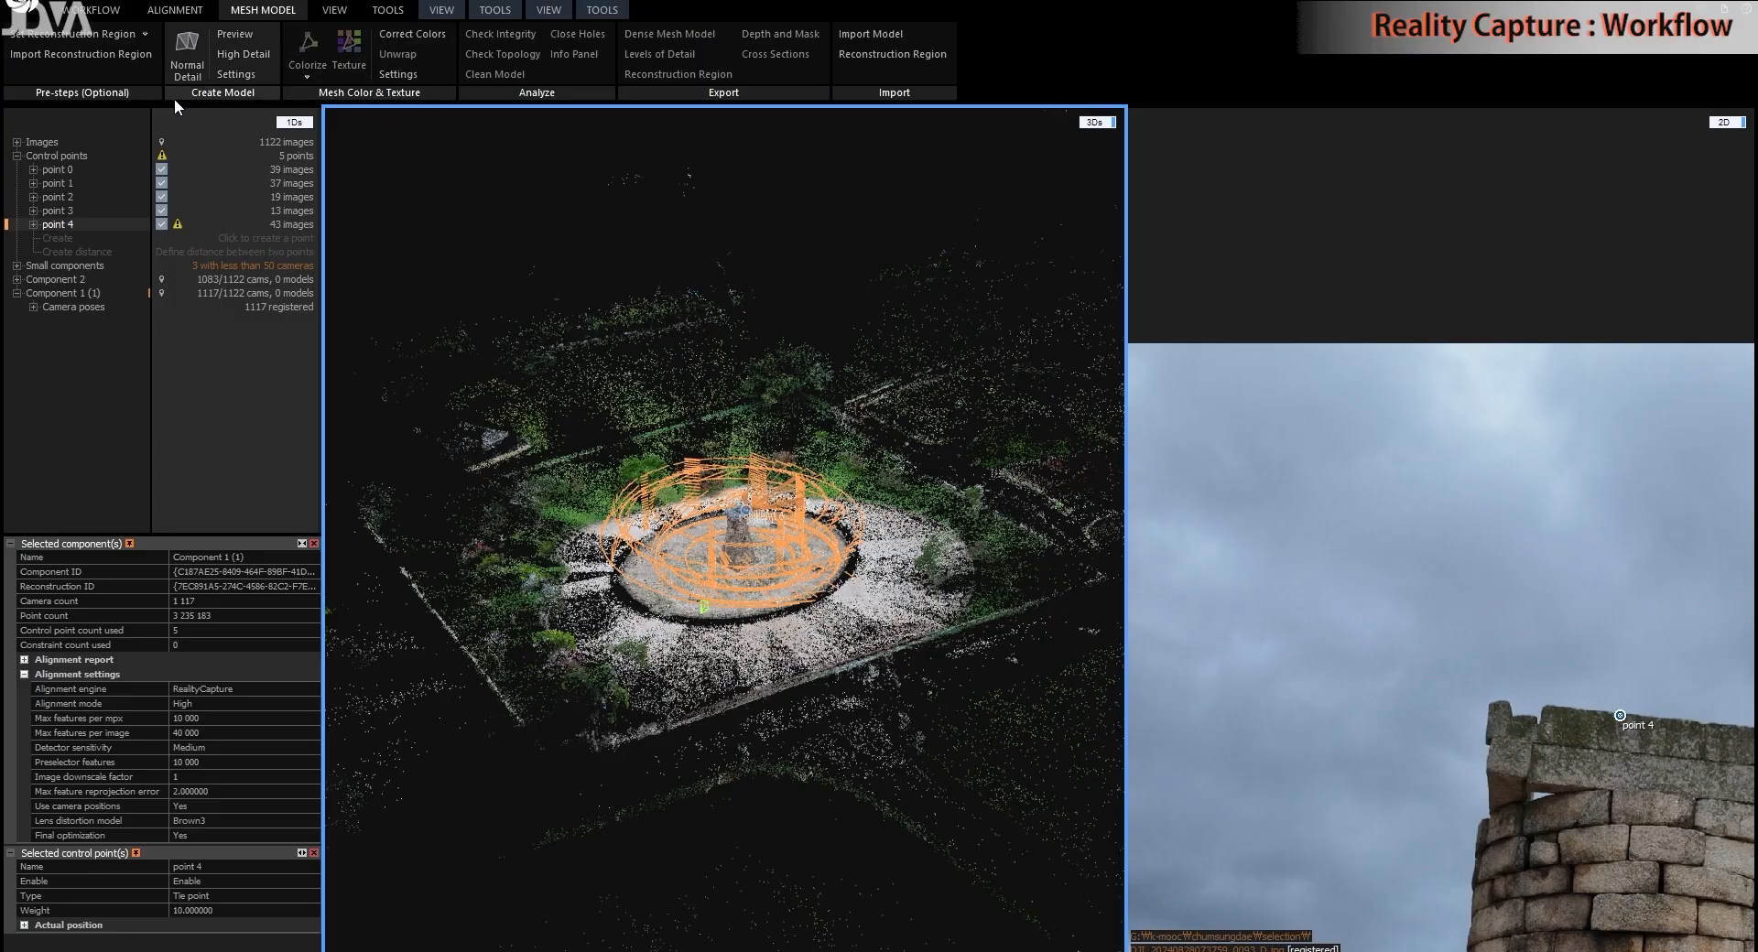
left_click(85, 36)
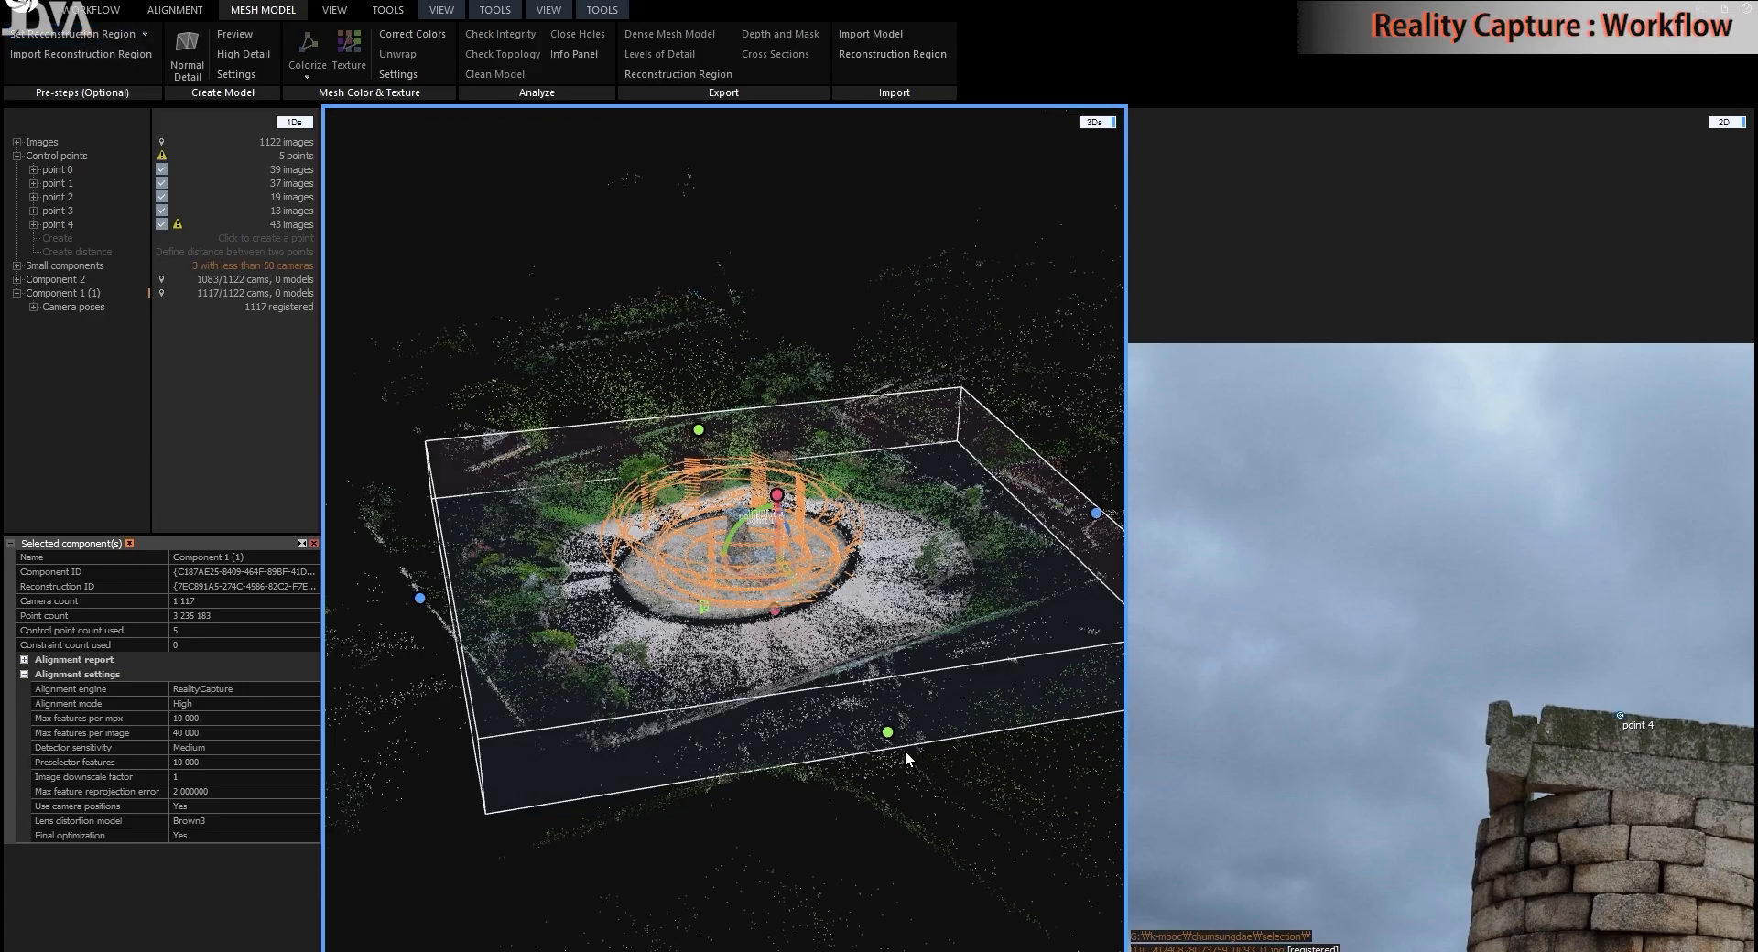
- Shrink the reconstruction region's sides inward so the box encloses only the tower and the ground immediately around it
left_click_drag(895, 738, 811, 586)
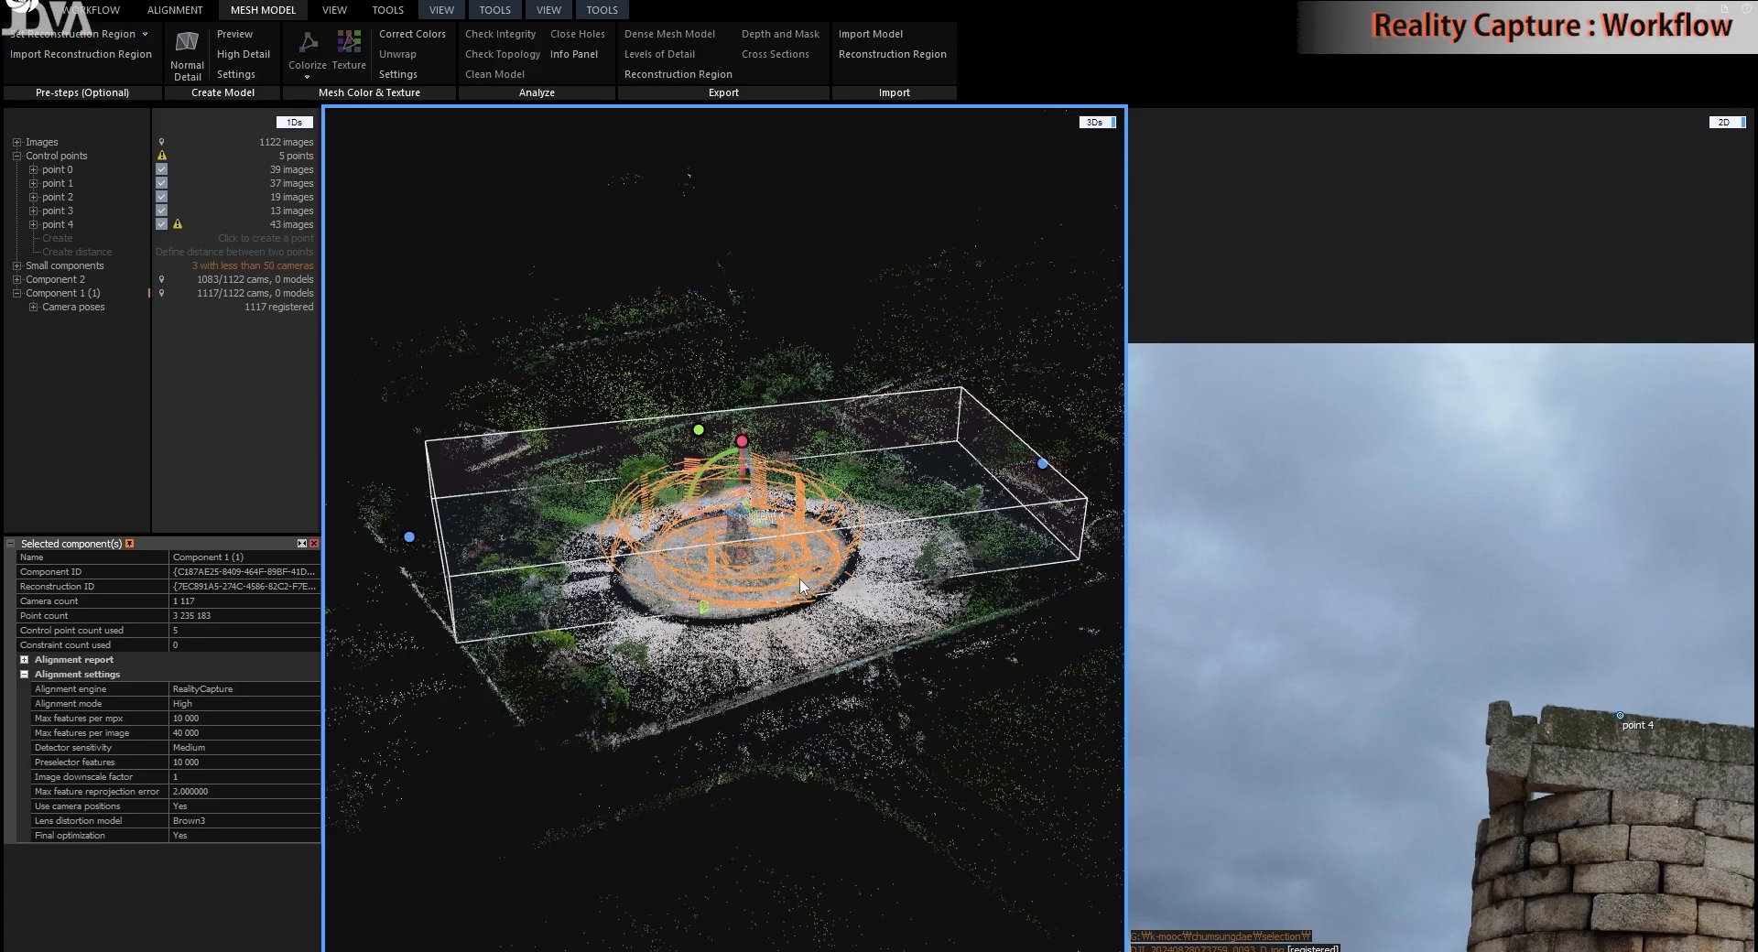
left_click_drag(409, 538, 820, 468)
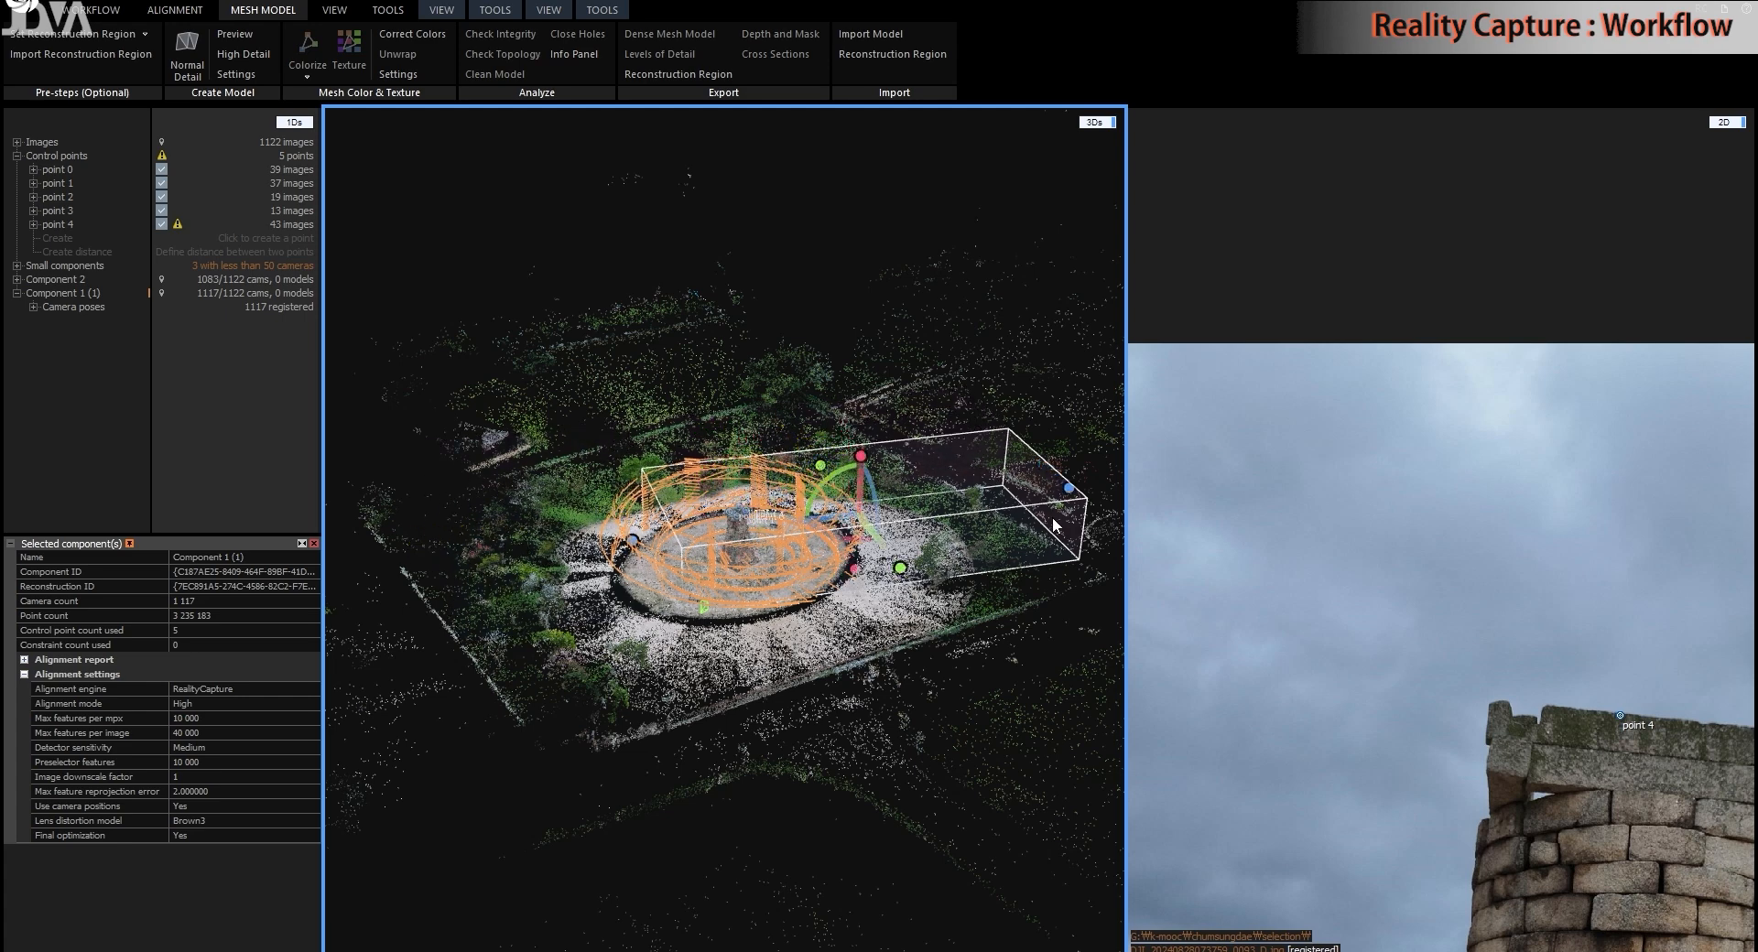
left_click_drag(1069, 493, 869, 513)
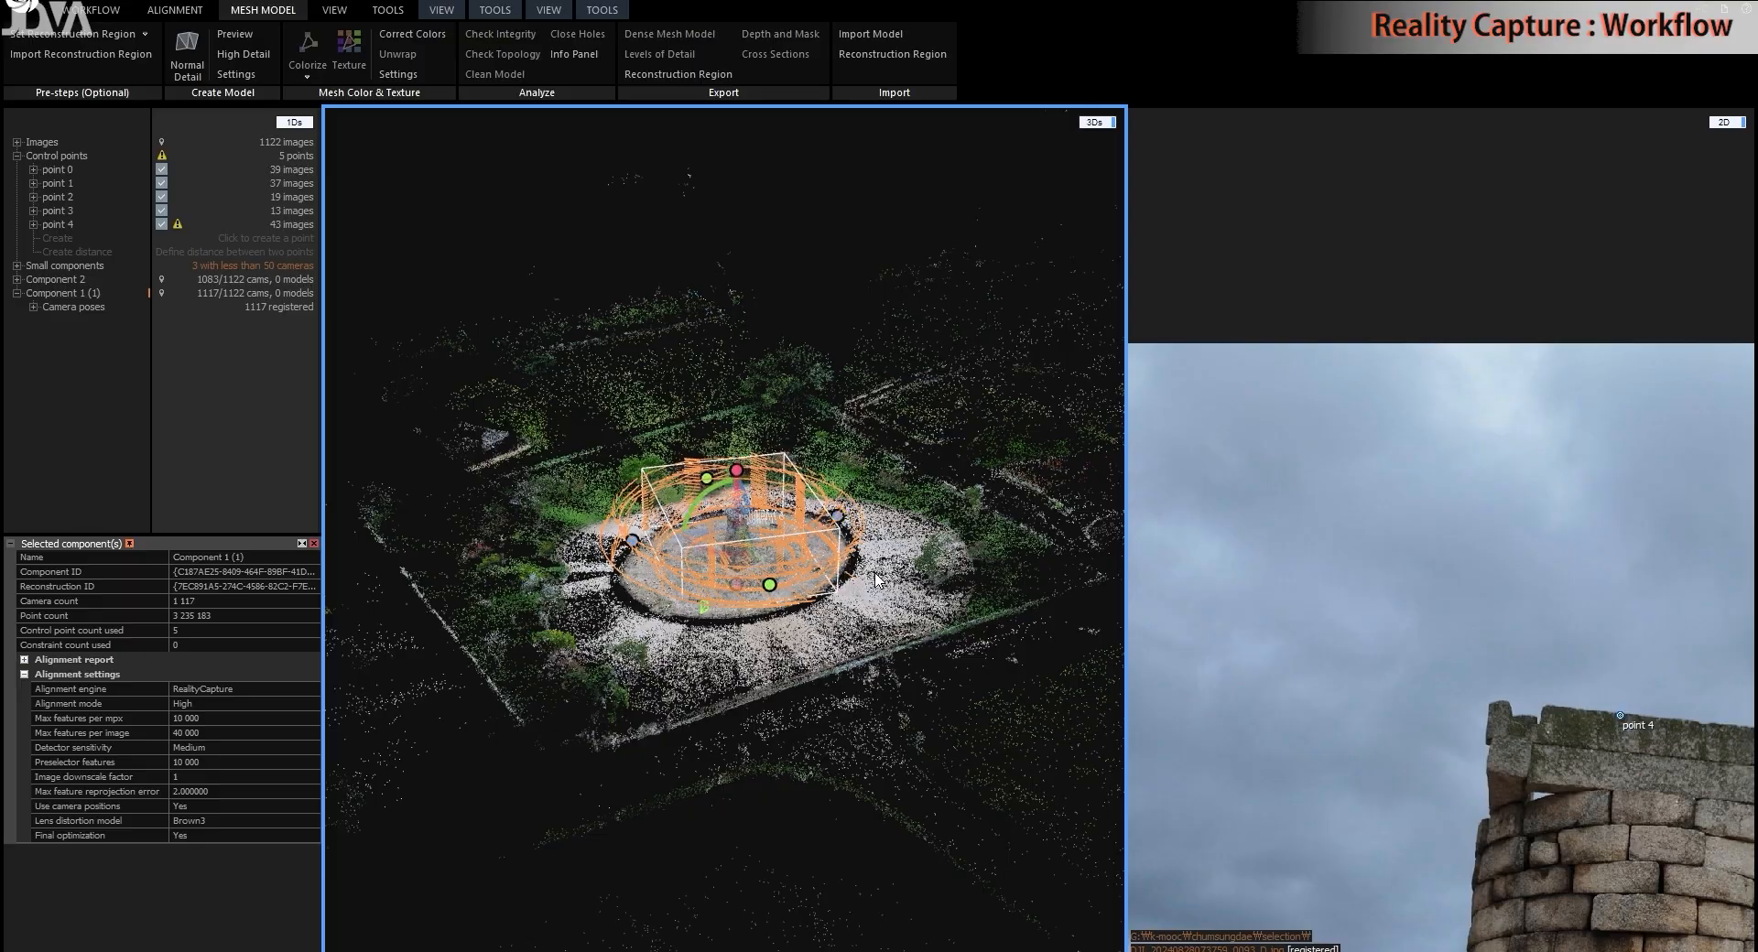
scroll(770, 536, "up", 5)
left_click_drag(770, 537, 680, 832)
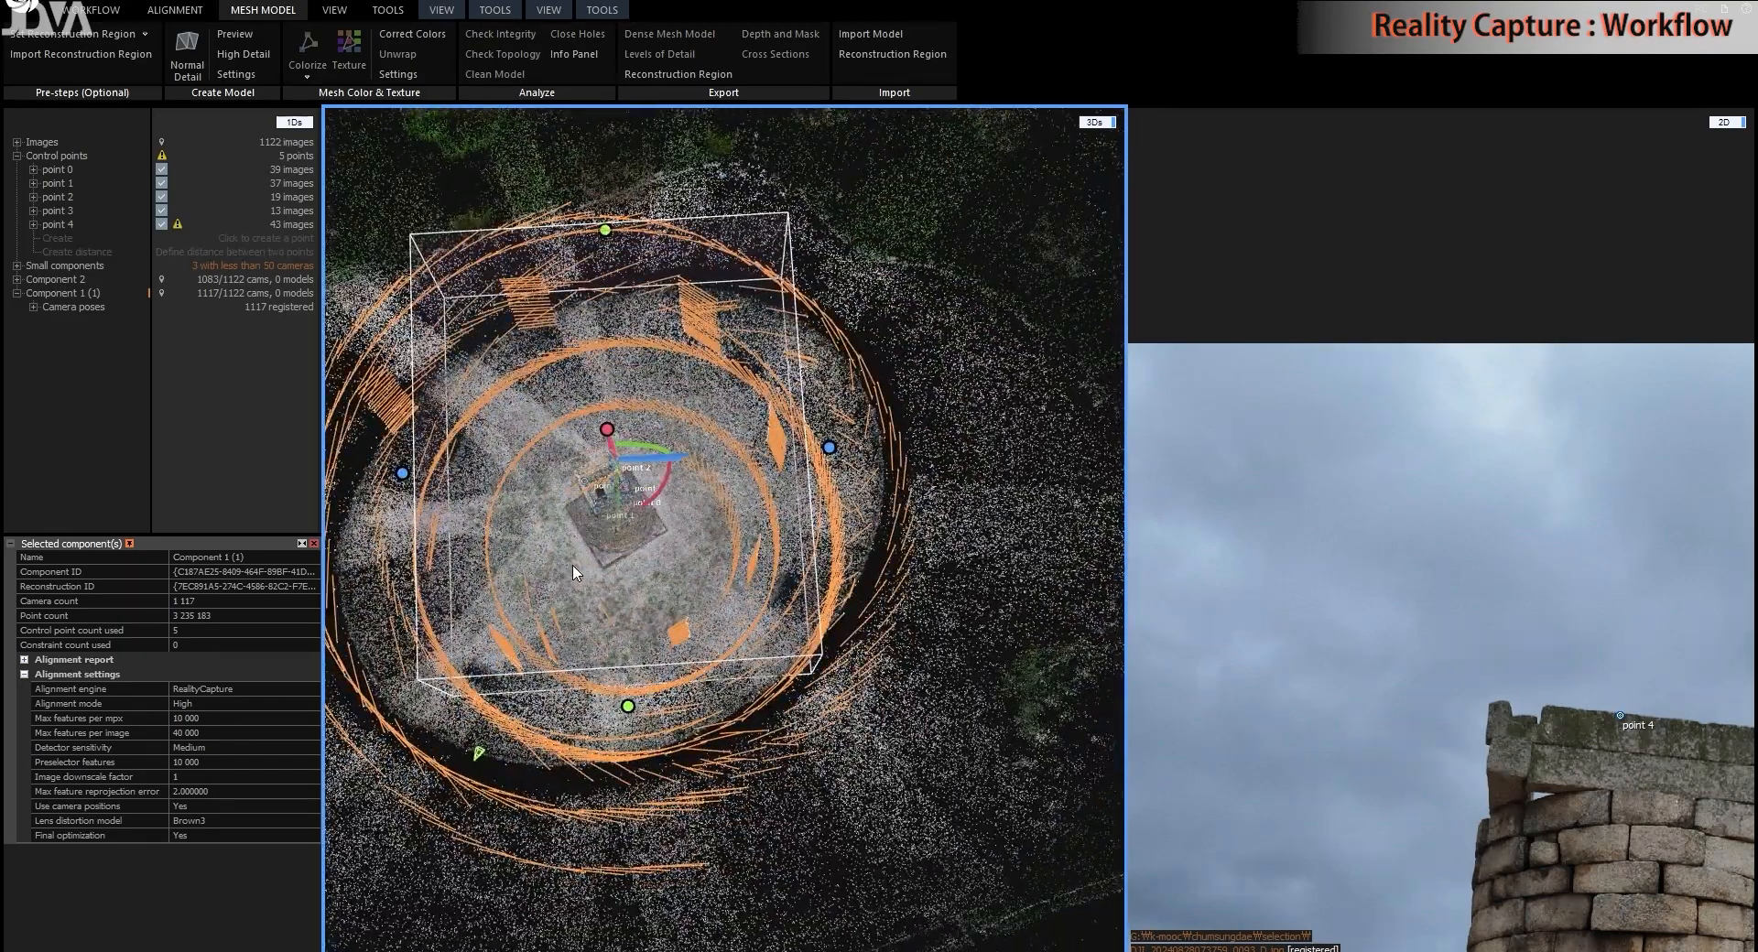
left_click_drag(611, 244, 612, 346)
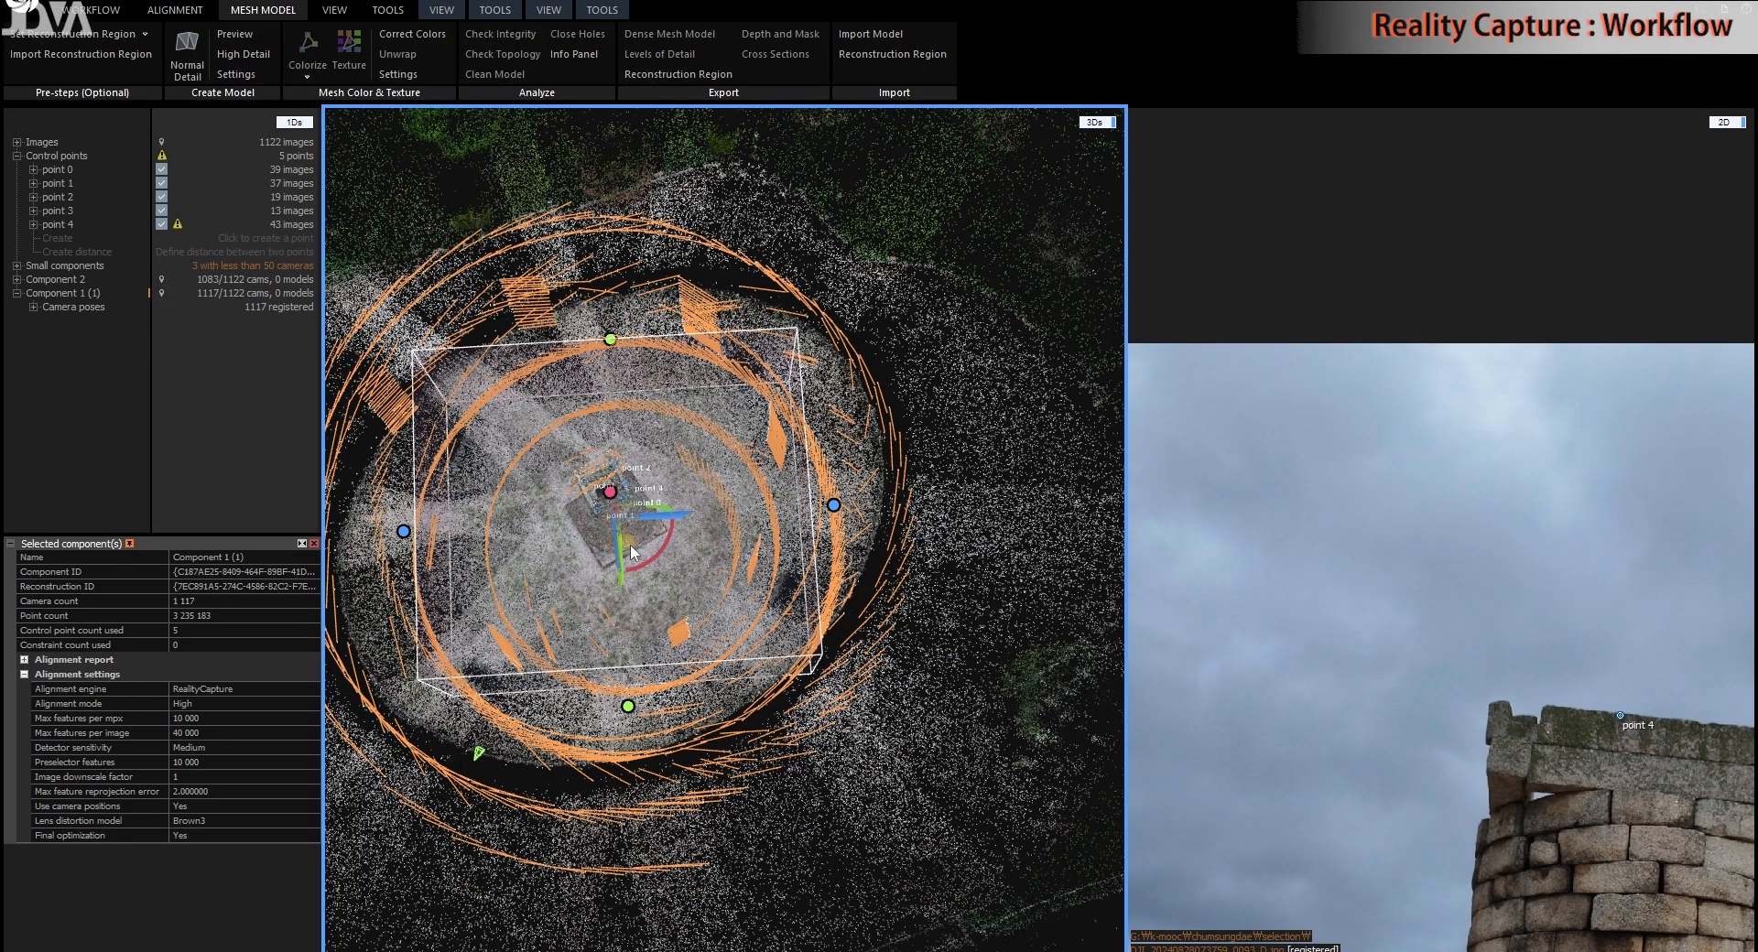
- Switch the 3D view to Top and rotate the reconstruction region to align with the tower's square base
left_click(550, 14)
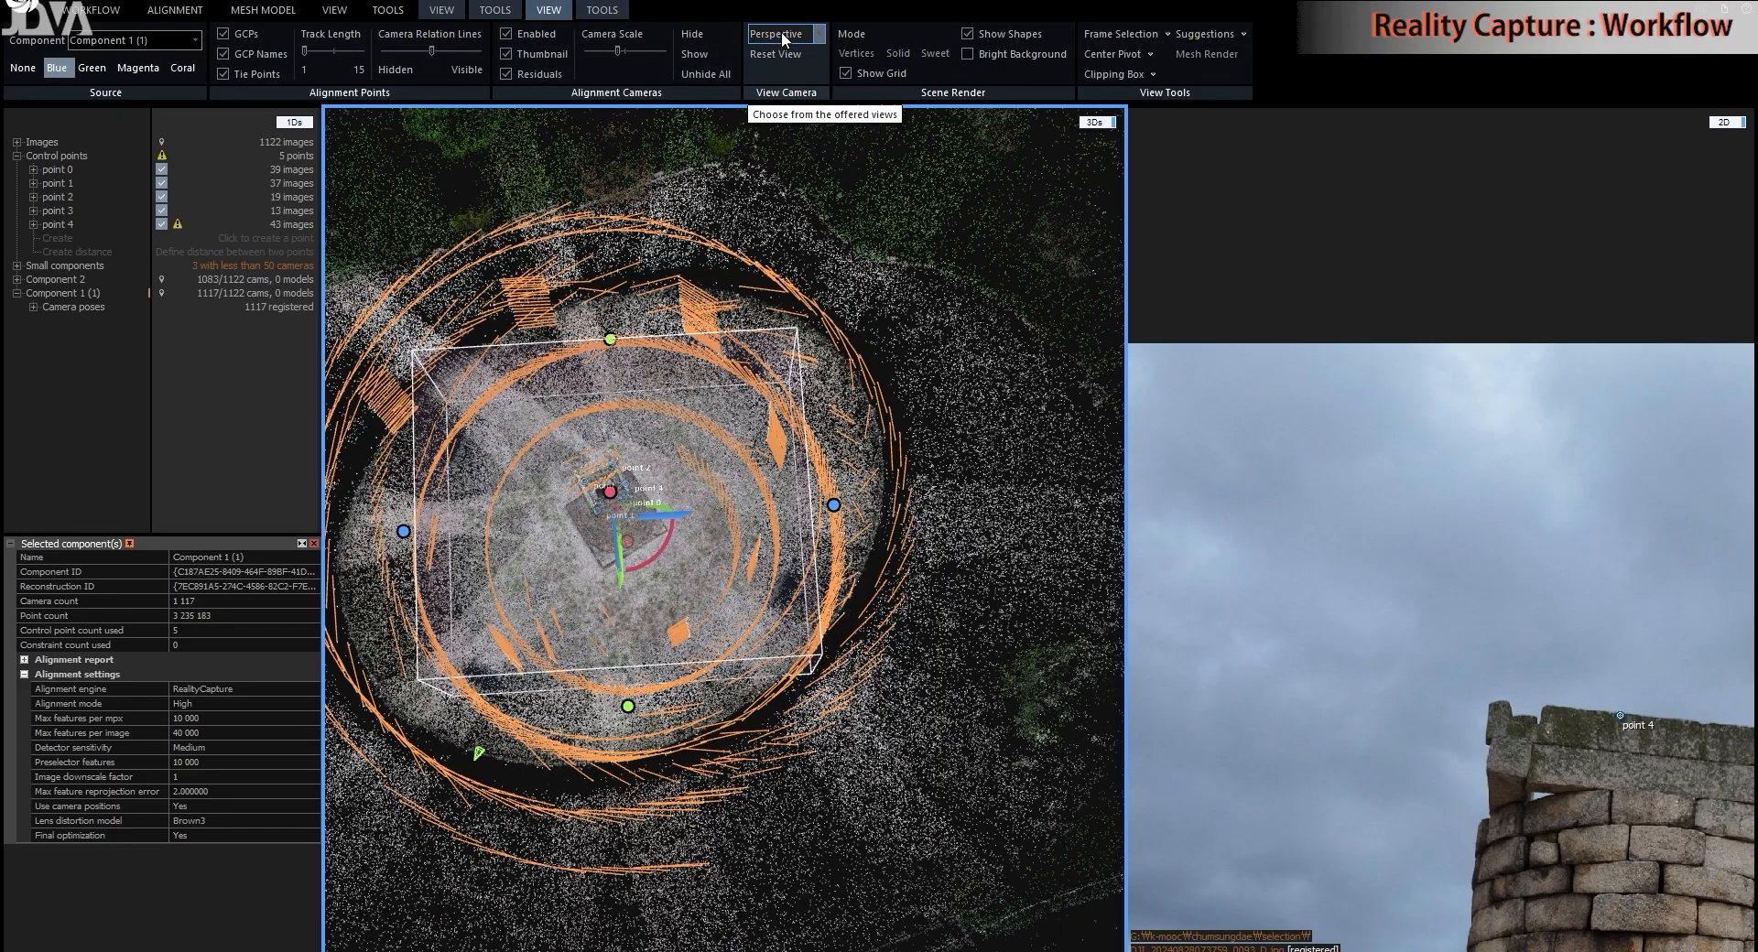
left_click(820, 31)
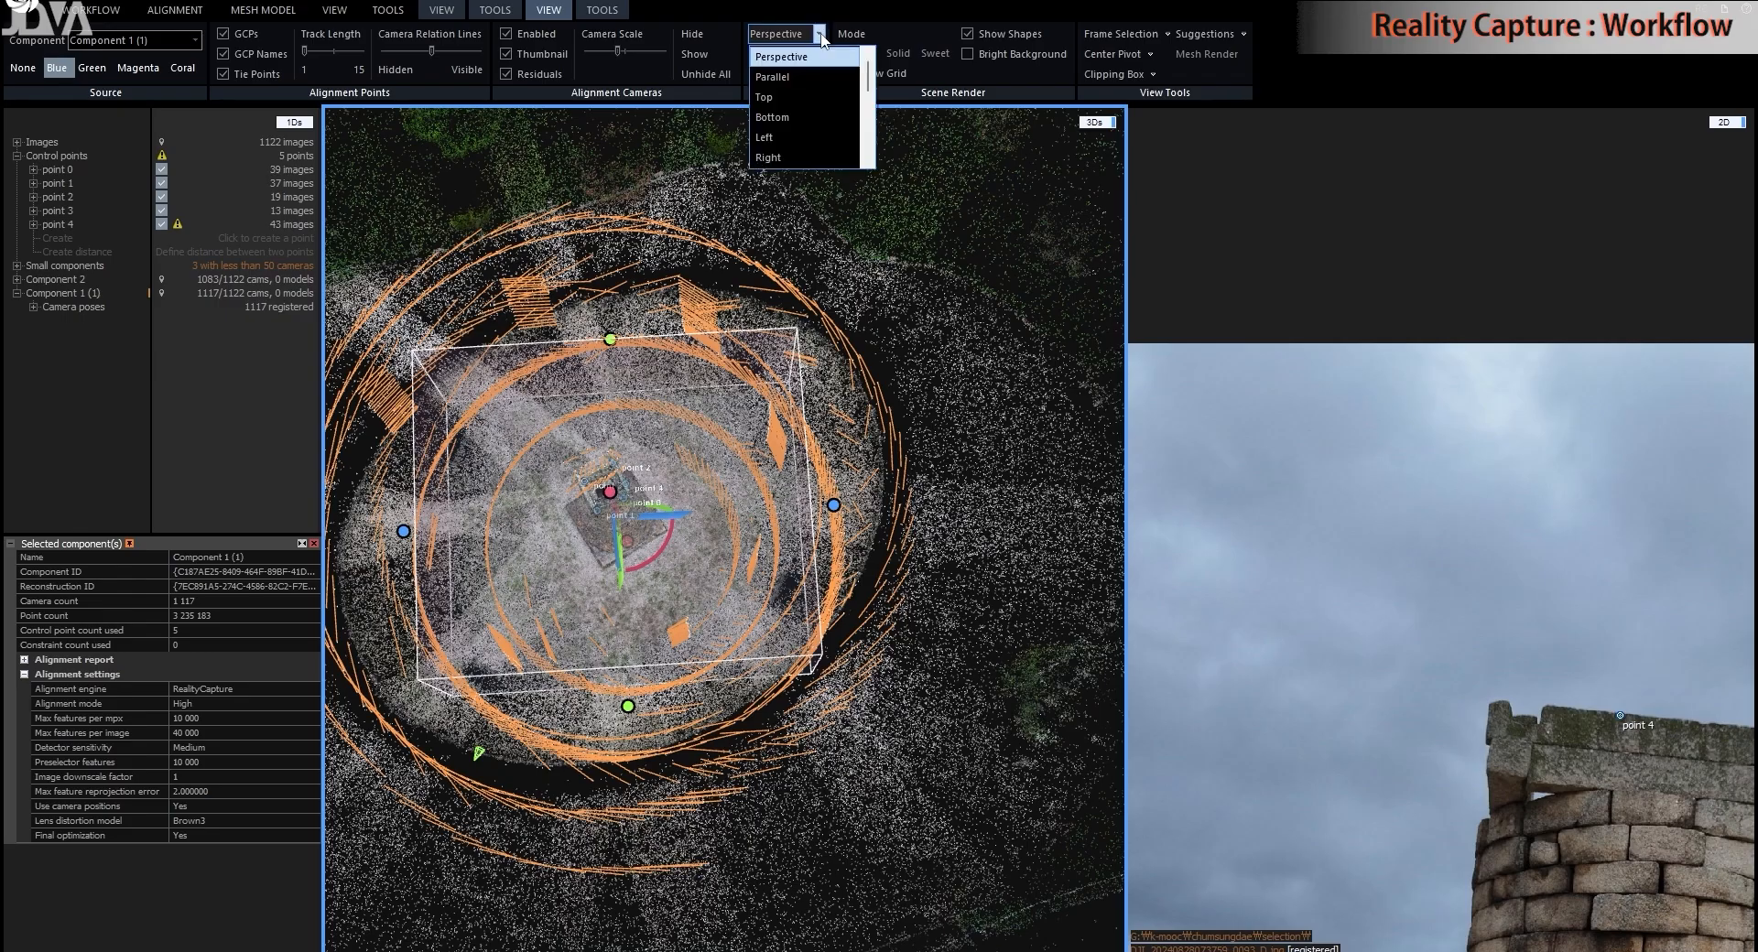
left_click(807, 98)
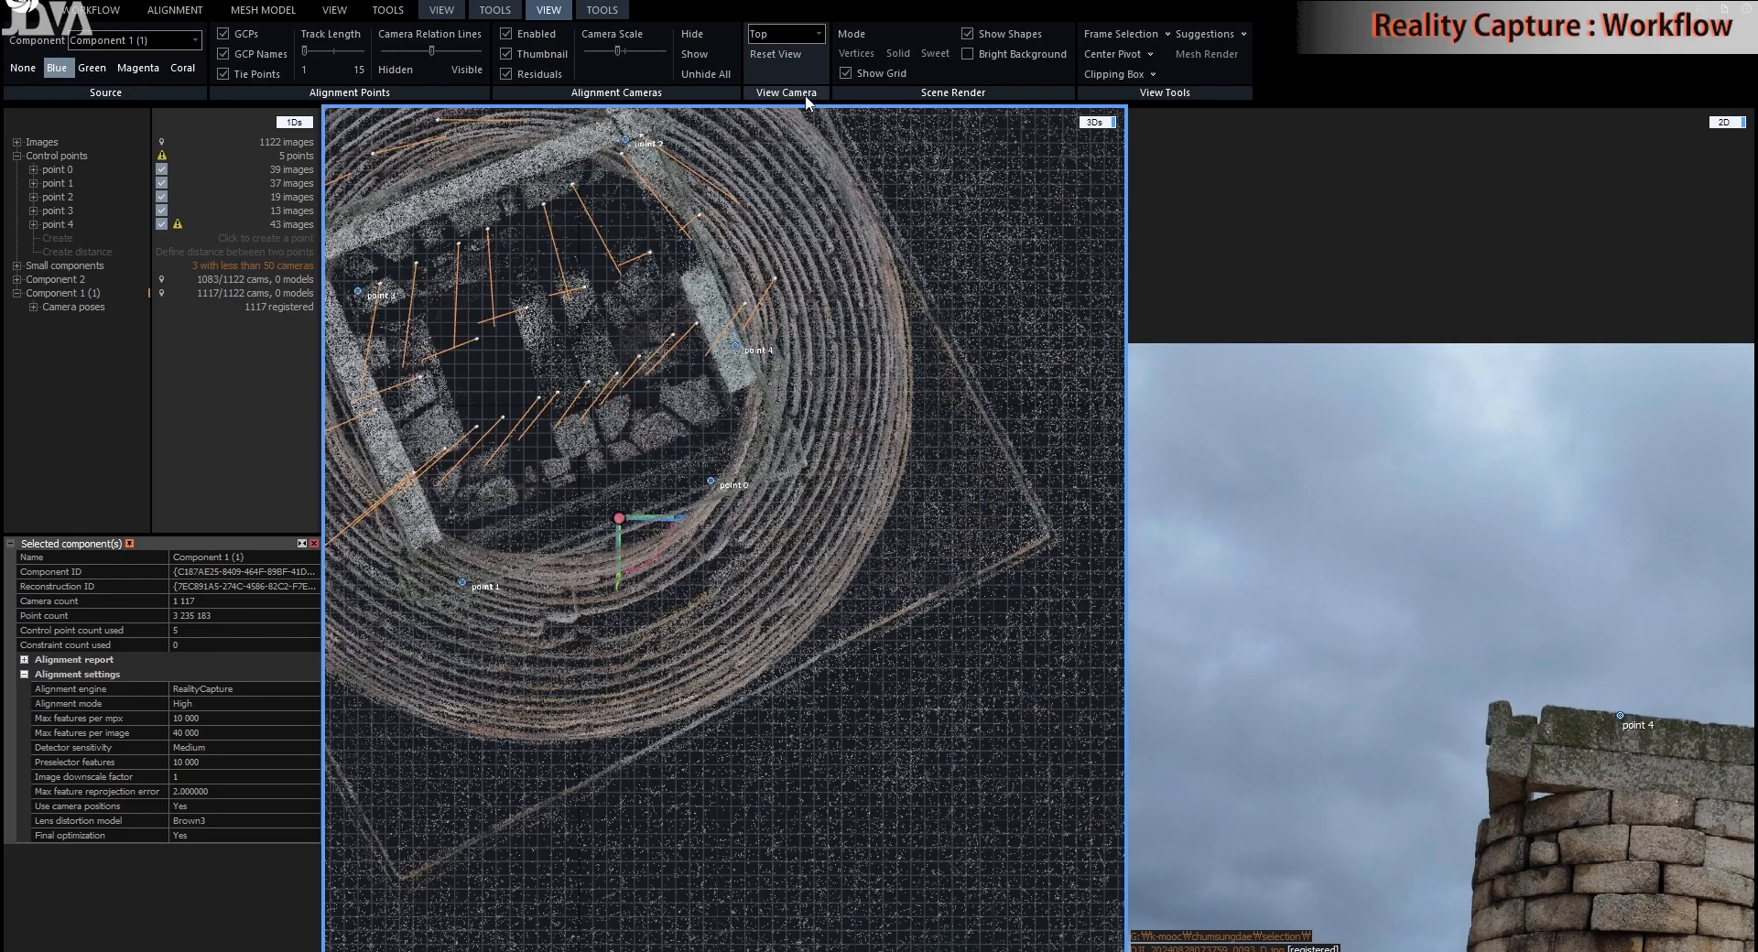
scroll(569, 346, "down", 3)
scroll(786, 371, "down", 6)
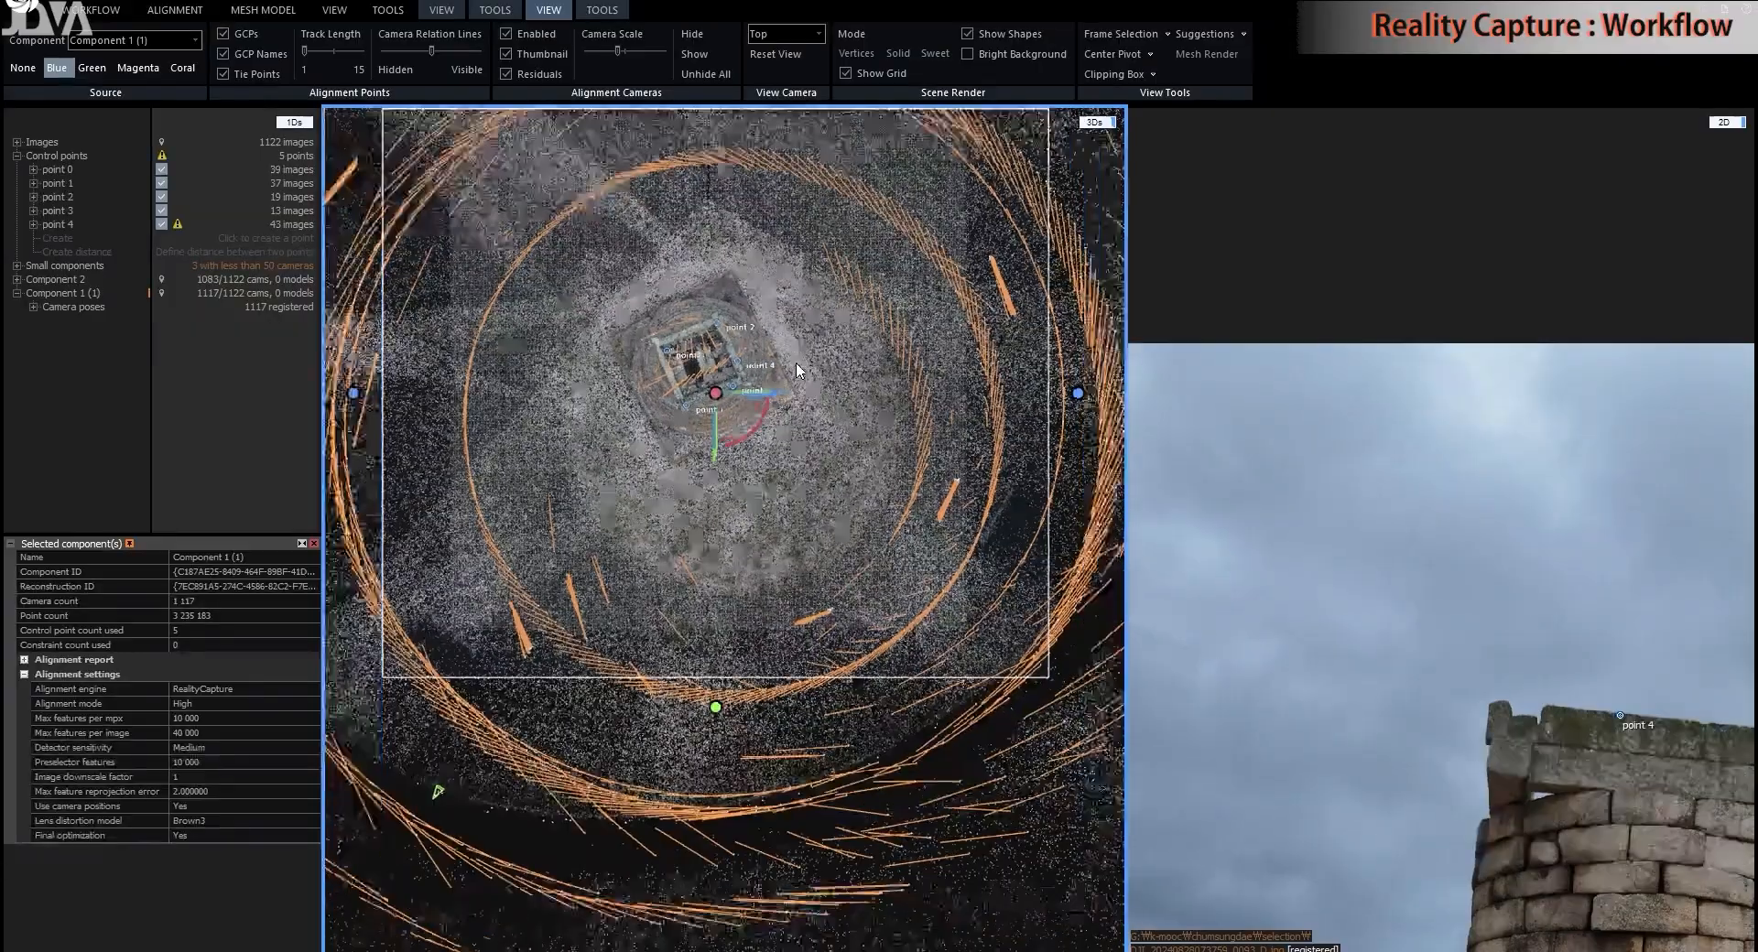
scroll(810, 377, "up", 1)
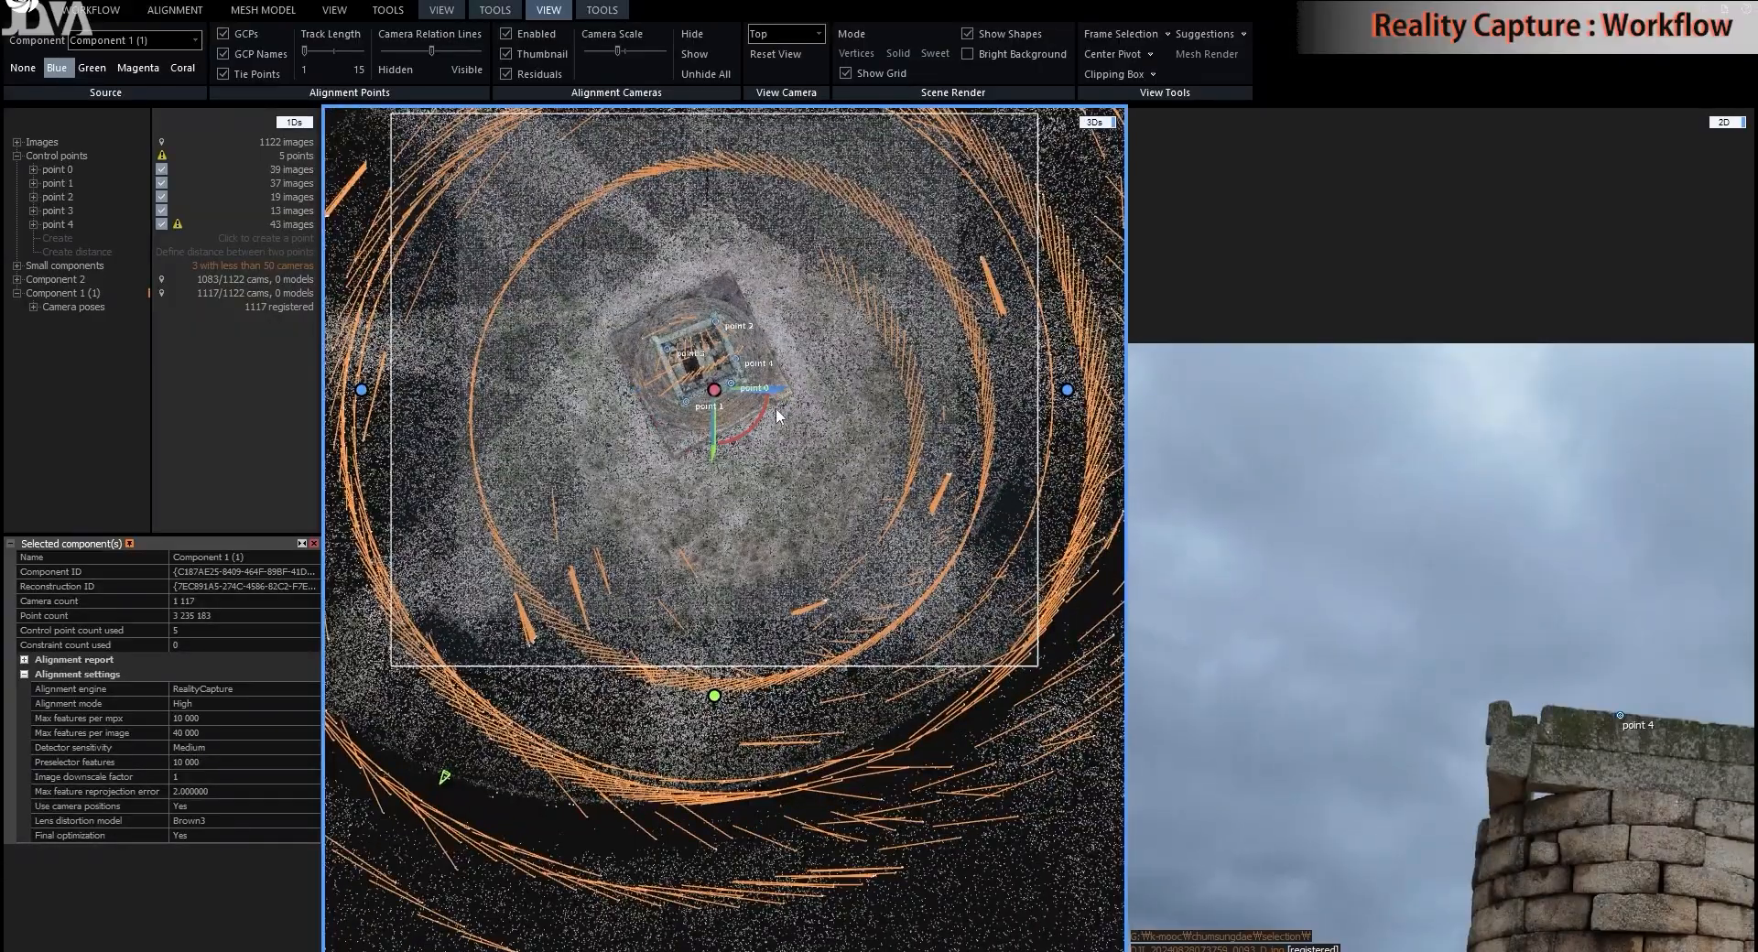
left_click_drag(767, 428, 779, 399)
- Pull in the four sides of the rotated region and fine-tune them to leave an even ground margin around the tower
left_click_drag(844, 670, 759, 481)
left_click_drag(995, 152, 790, 237)
left_click_drag(354, 452, 558, 345)
left_click_drag(594, 118, 652, 244)
left_click_drag(821, 302, 889, 270)
left_click_drag(589, 408, 507, 446)
left_click_drag(645, 244, 608, 165)
left_click_drag(753, 475, 796, 560)
left_click_drag(894, 274, 909, 269)
left_click_drag(513, 452, 502, 457)
left_click_drag(803, 566, 806, 575)
- Switch to the Left view, raise the region's bottom to ground level and lower its top to just above the tower
left_click(810, 33)
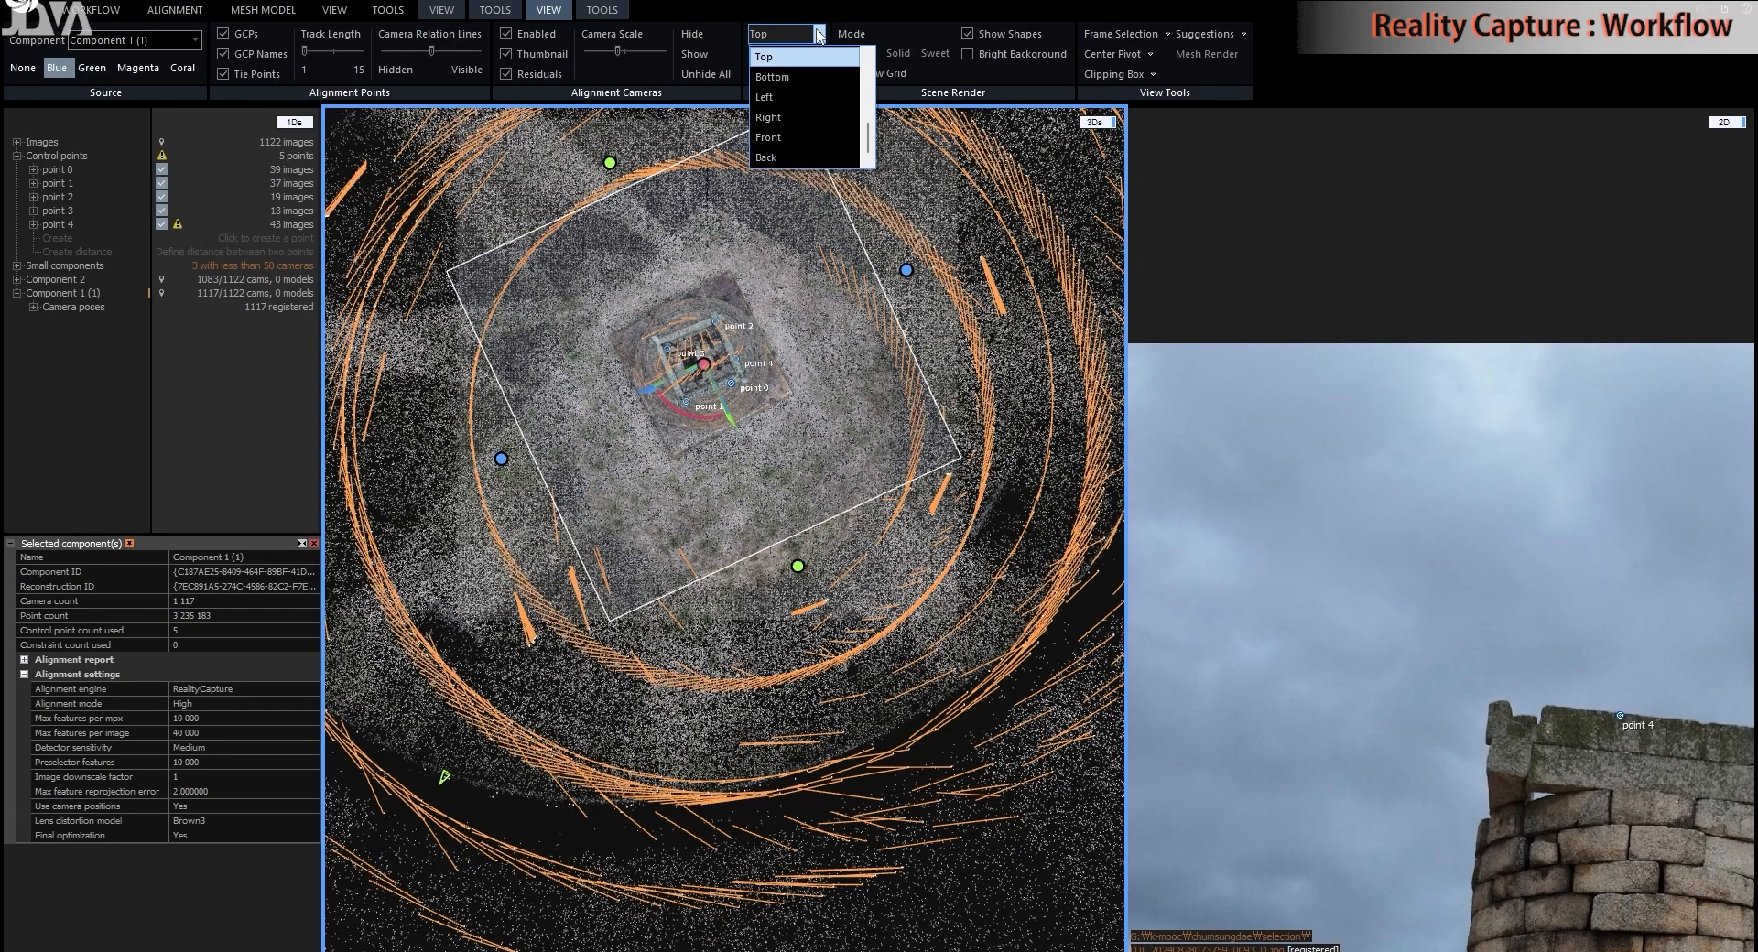
left_click(805, 117)
left_click_drag(701, 540, 716, 520)
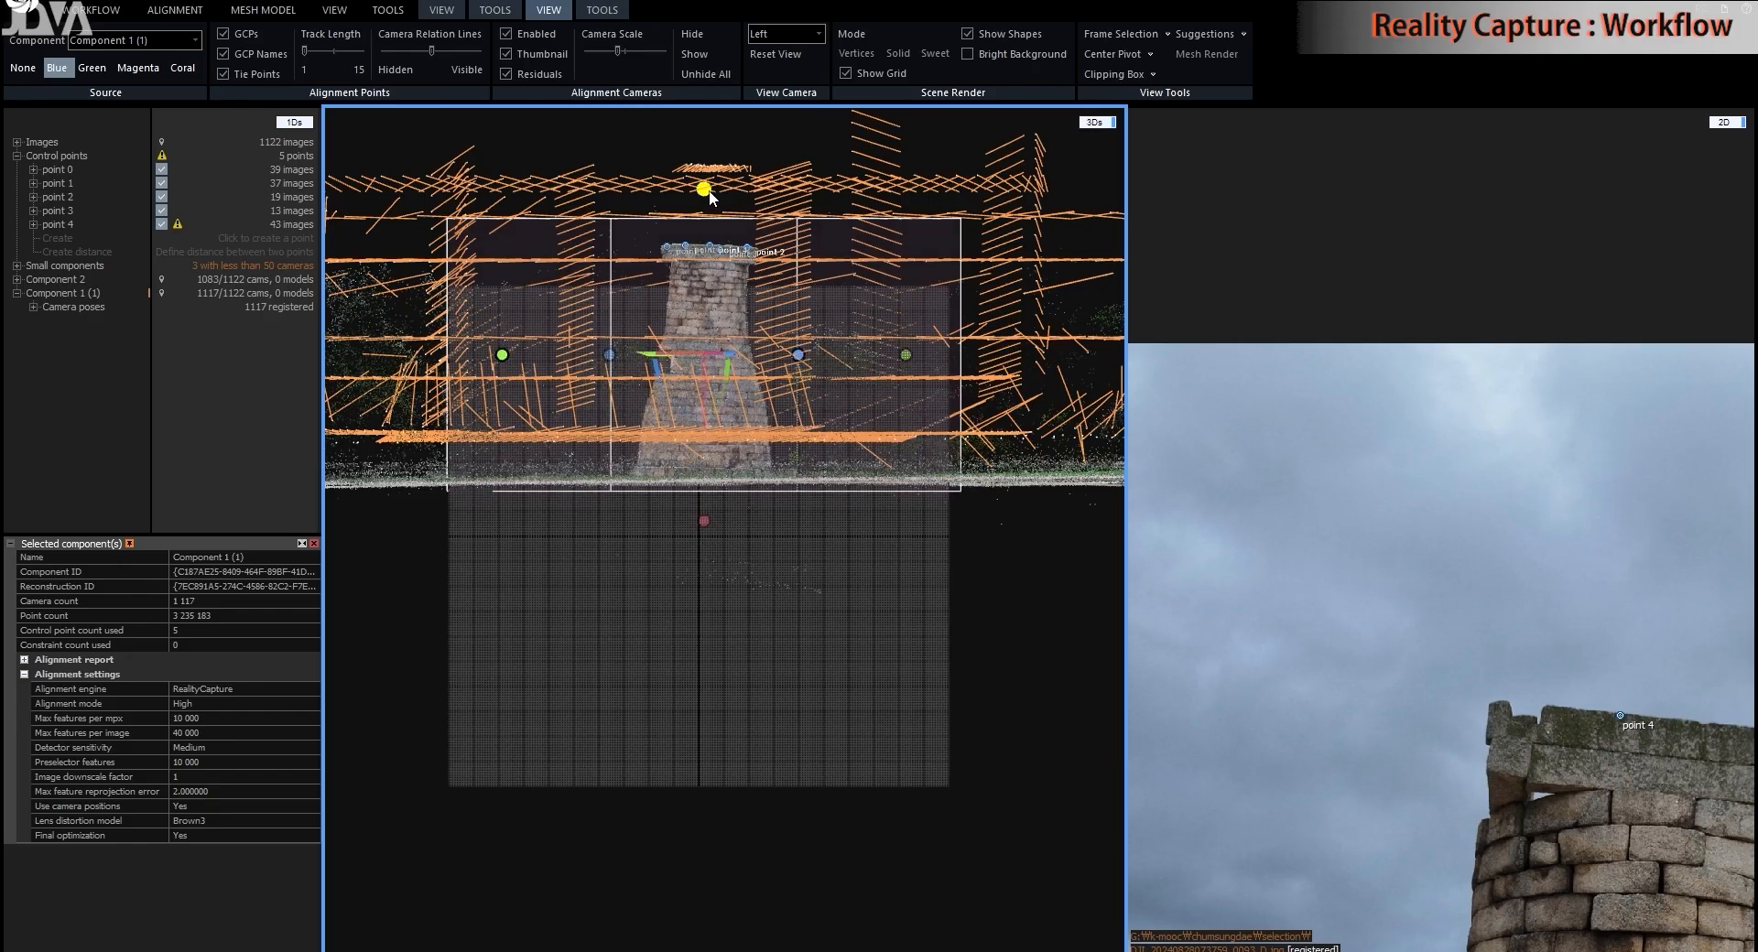
left_click_drag(704, 190, 710, 207)
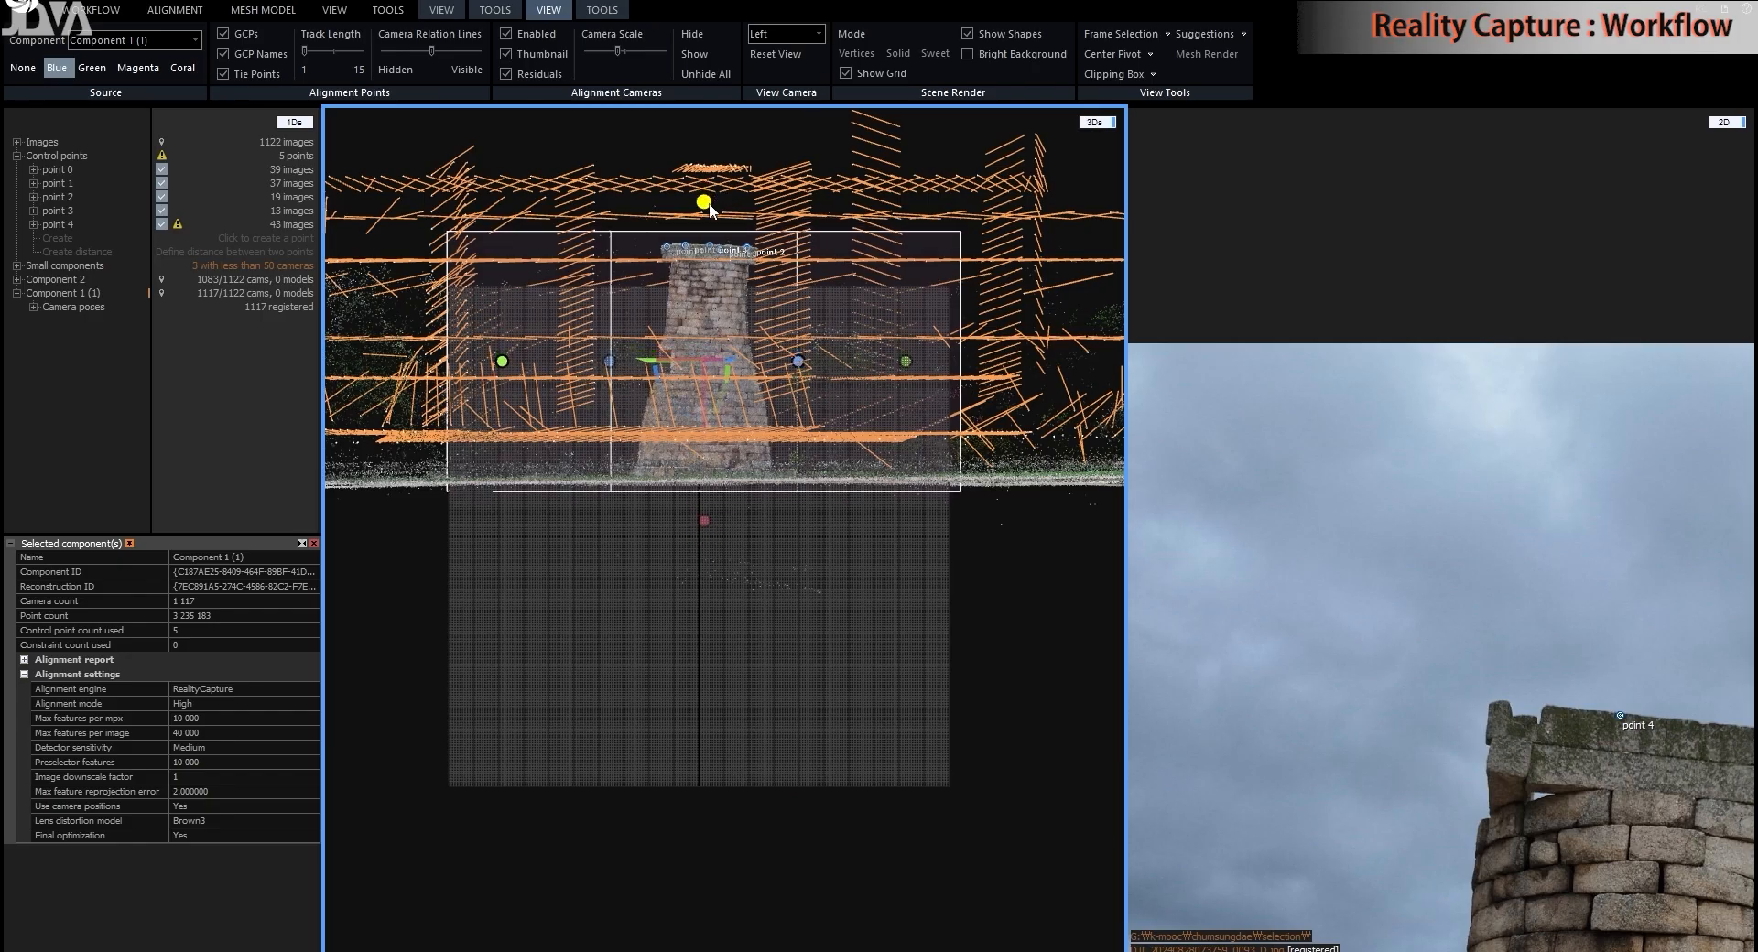
- Return to the Perspective view and examine how the reconstruction region fits around the tower and its base
left_click(817, 34)
scroll(815, 76, "up", 2)
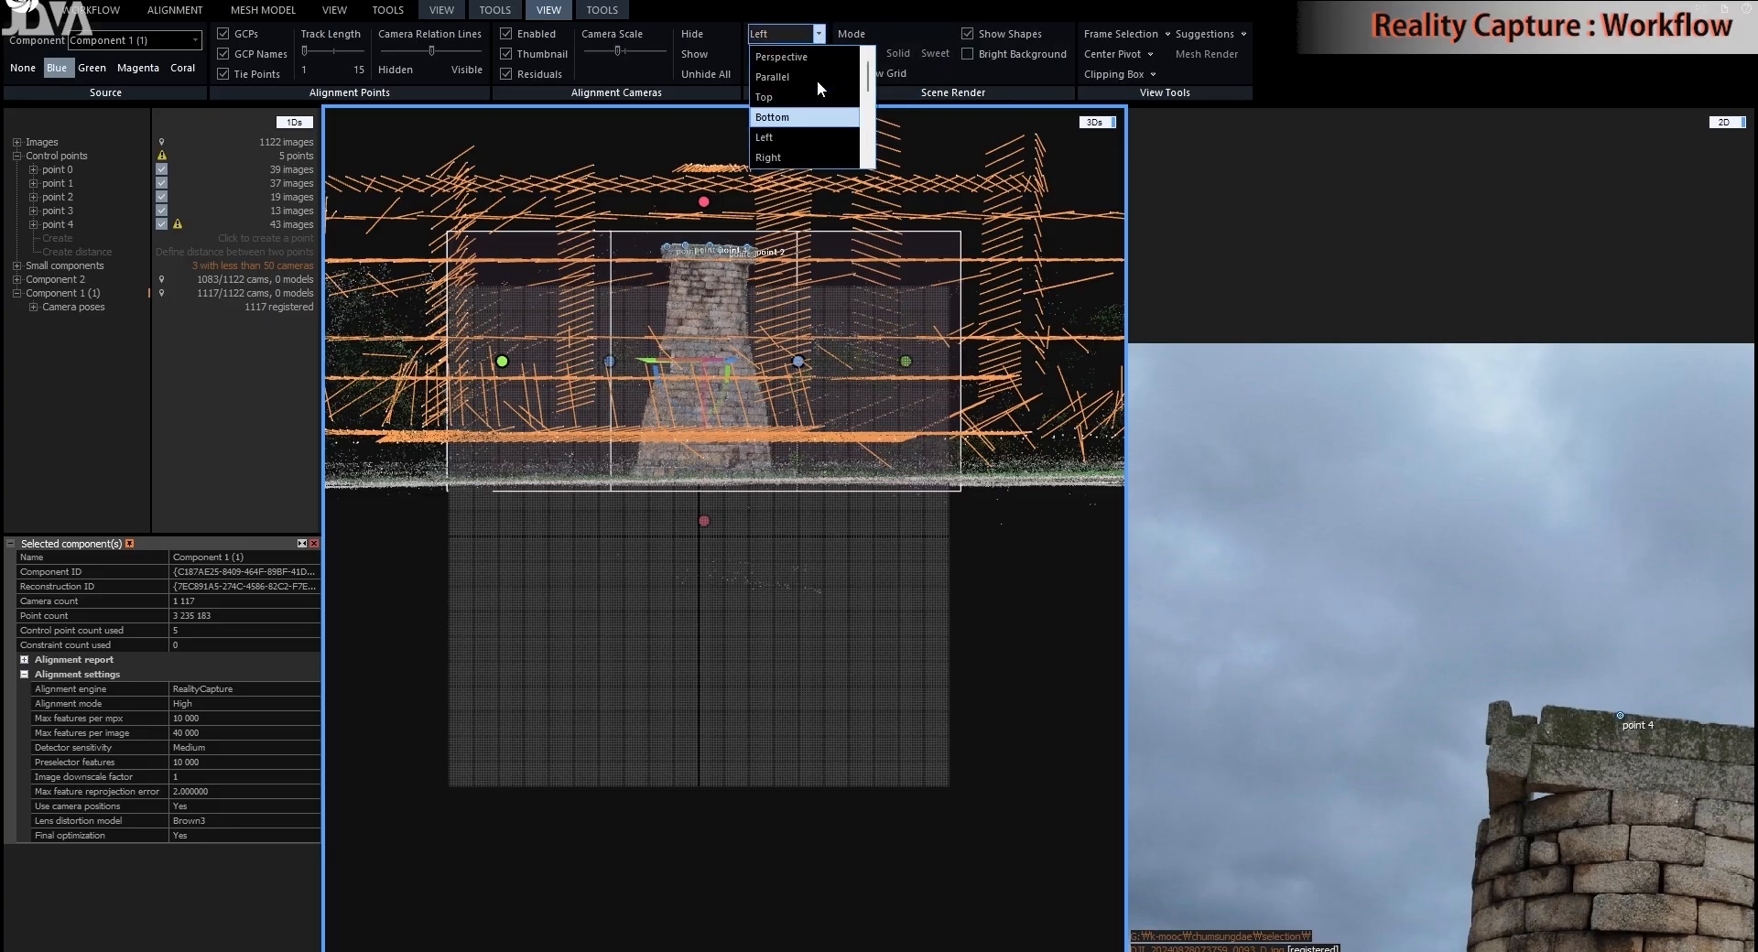
left_click(808, 64)
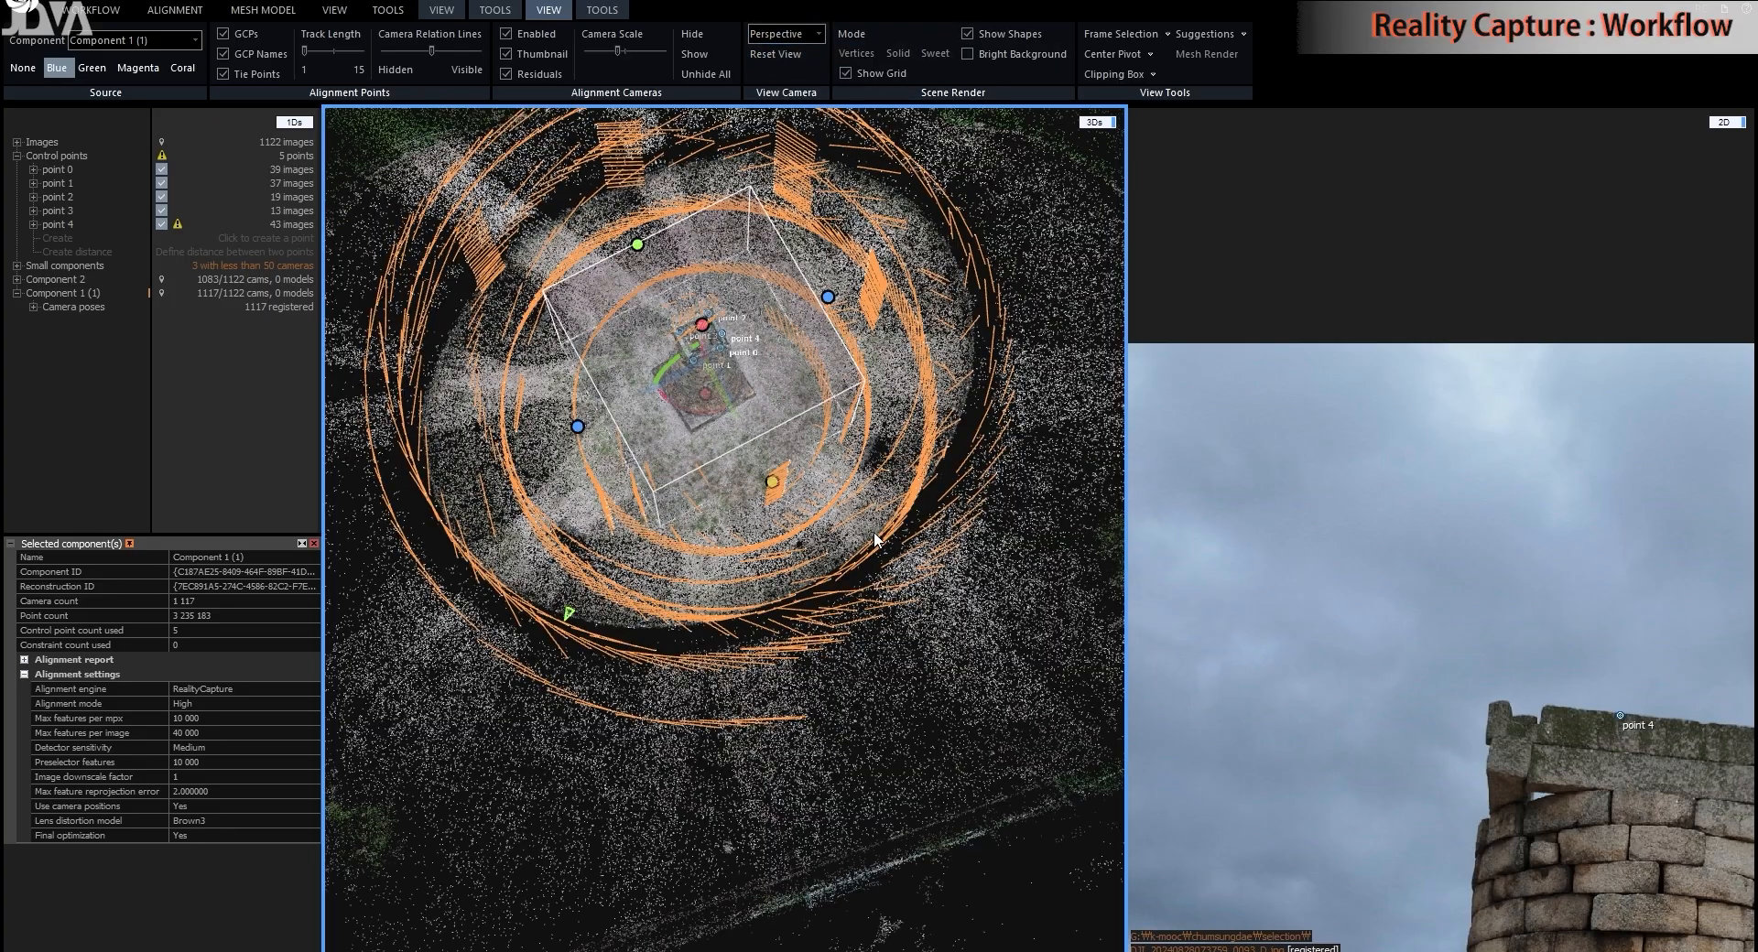
scroll(843, 482, "up", 1)
right_click_drag(843, 482, 812, 416)
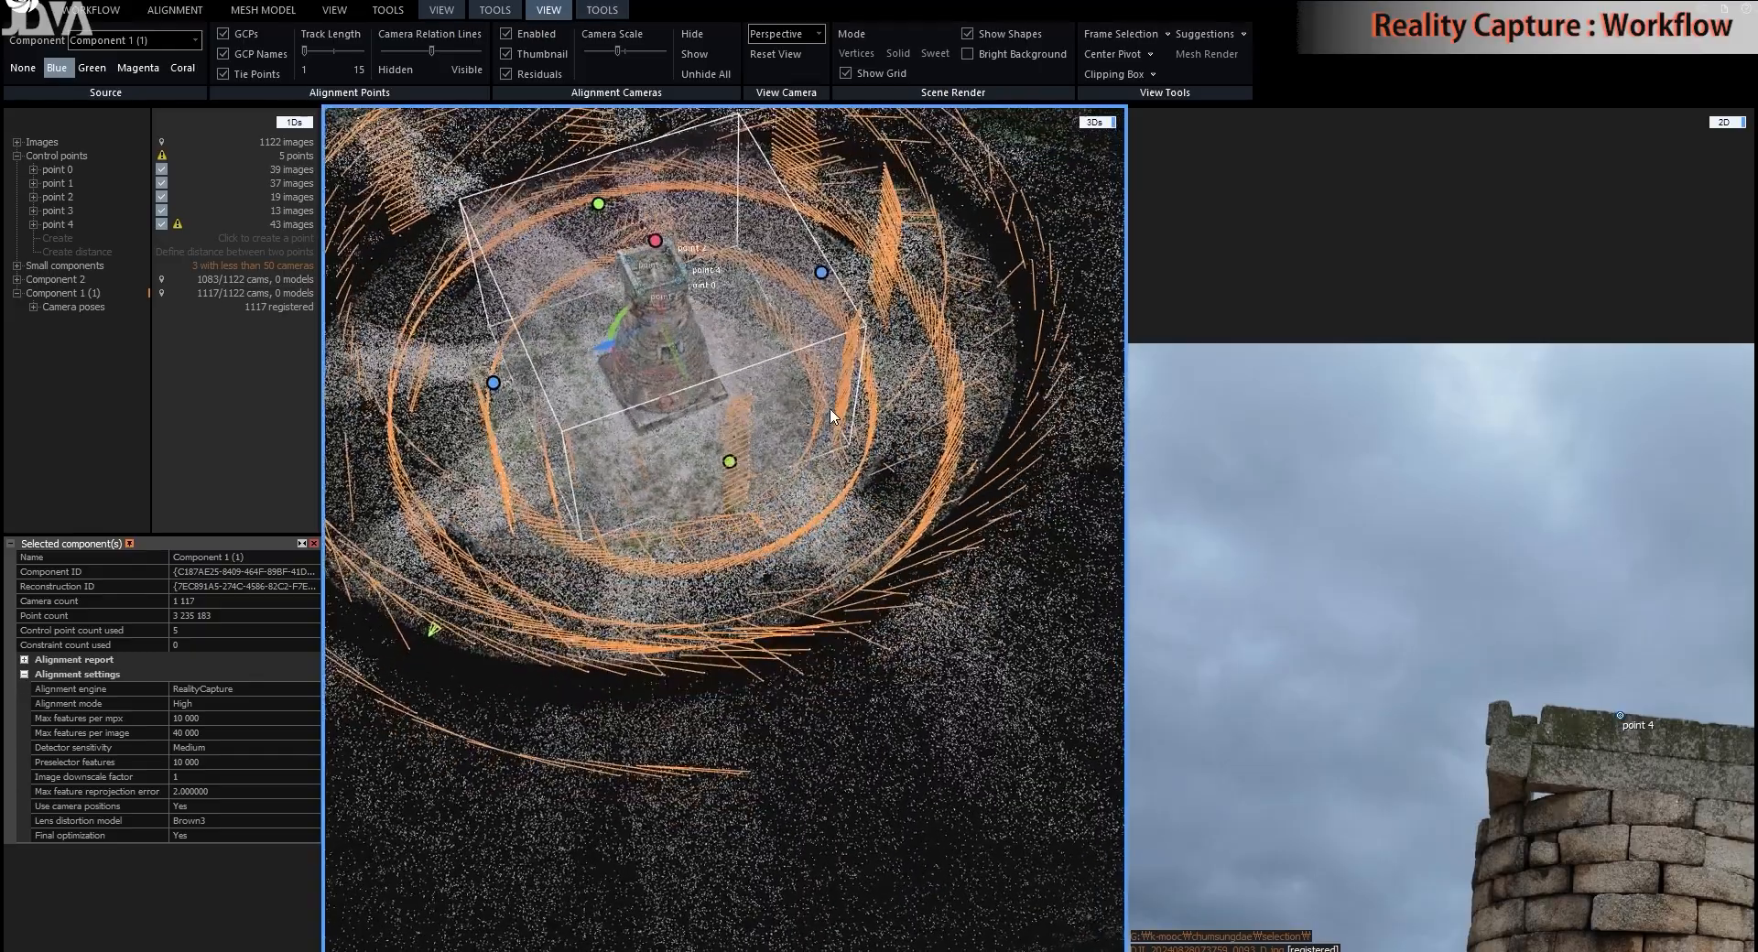
left_click_drag(813, 416, 786, 506)
right_click_drag(772, 515, 814, 502)
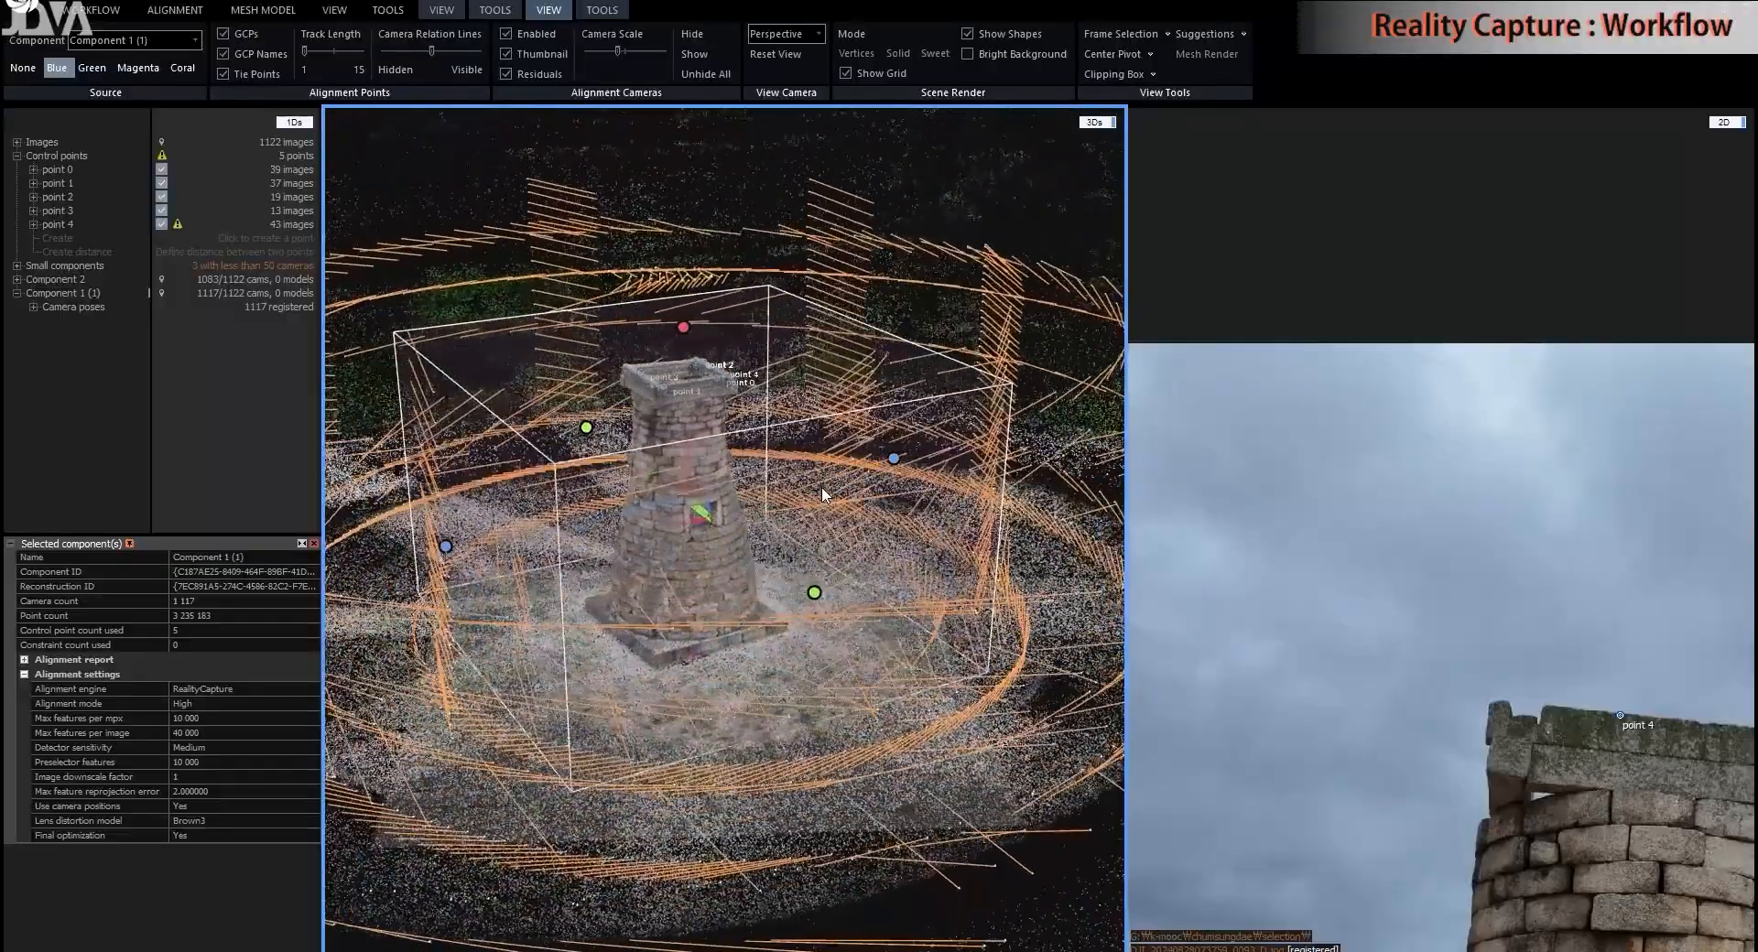
scroll(752, 515, "up", 2)
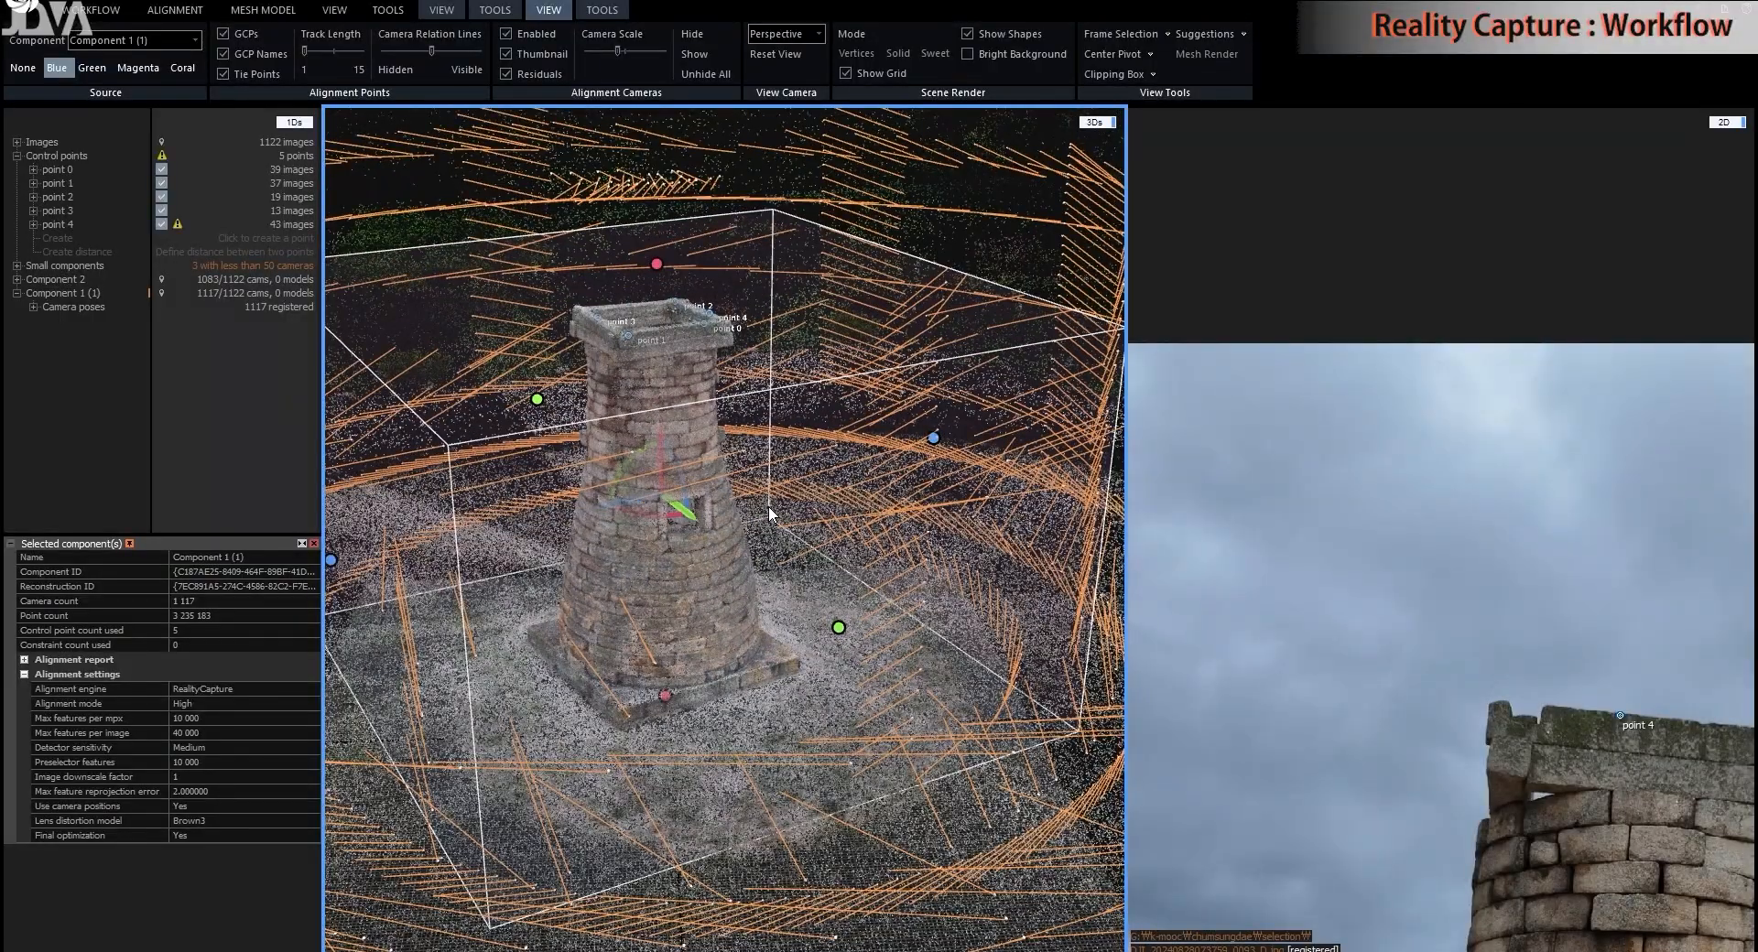
scroll(779, 558, "down", 2)
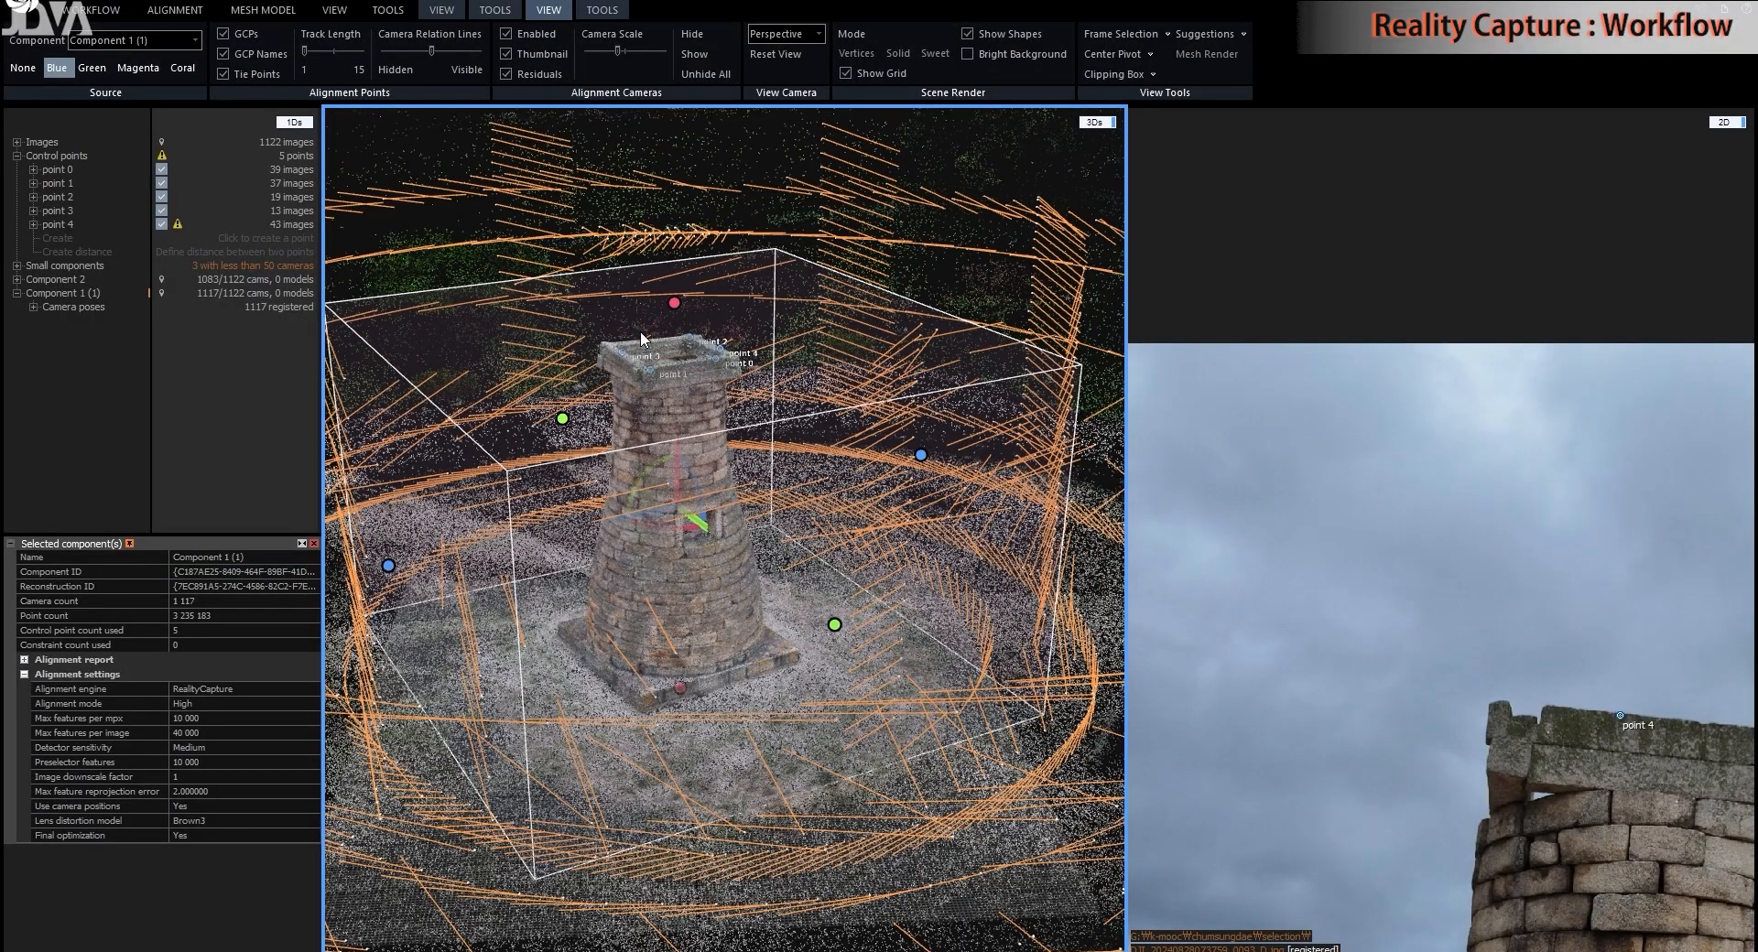
- Calculate the tower mesh in Normal Detail and inspect its stonework up close and from several sides
left_click(257, 15)
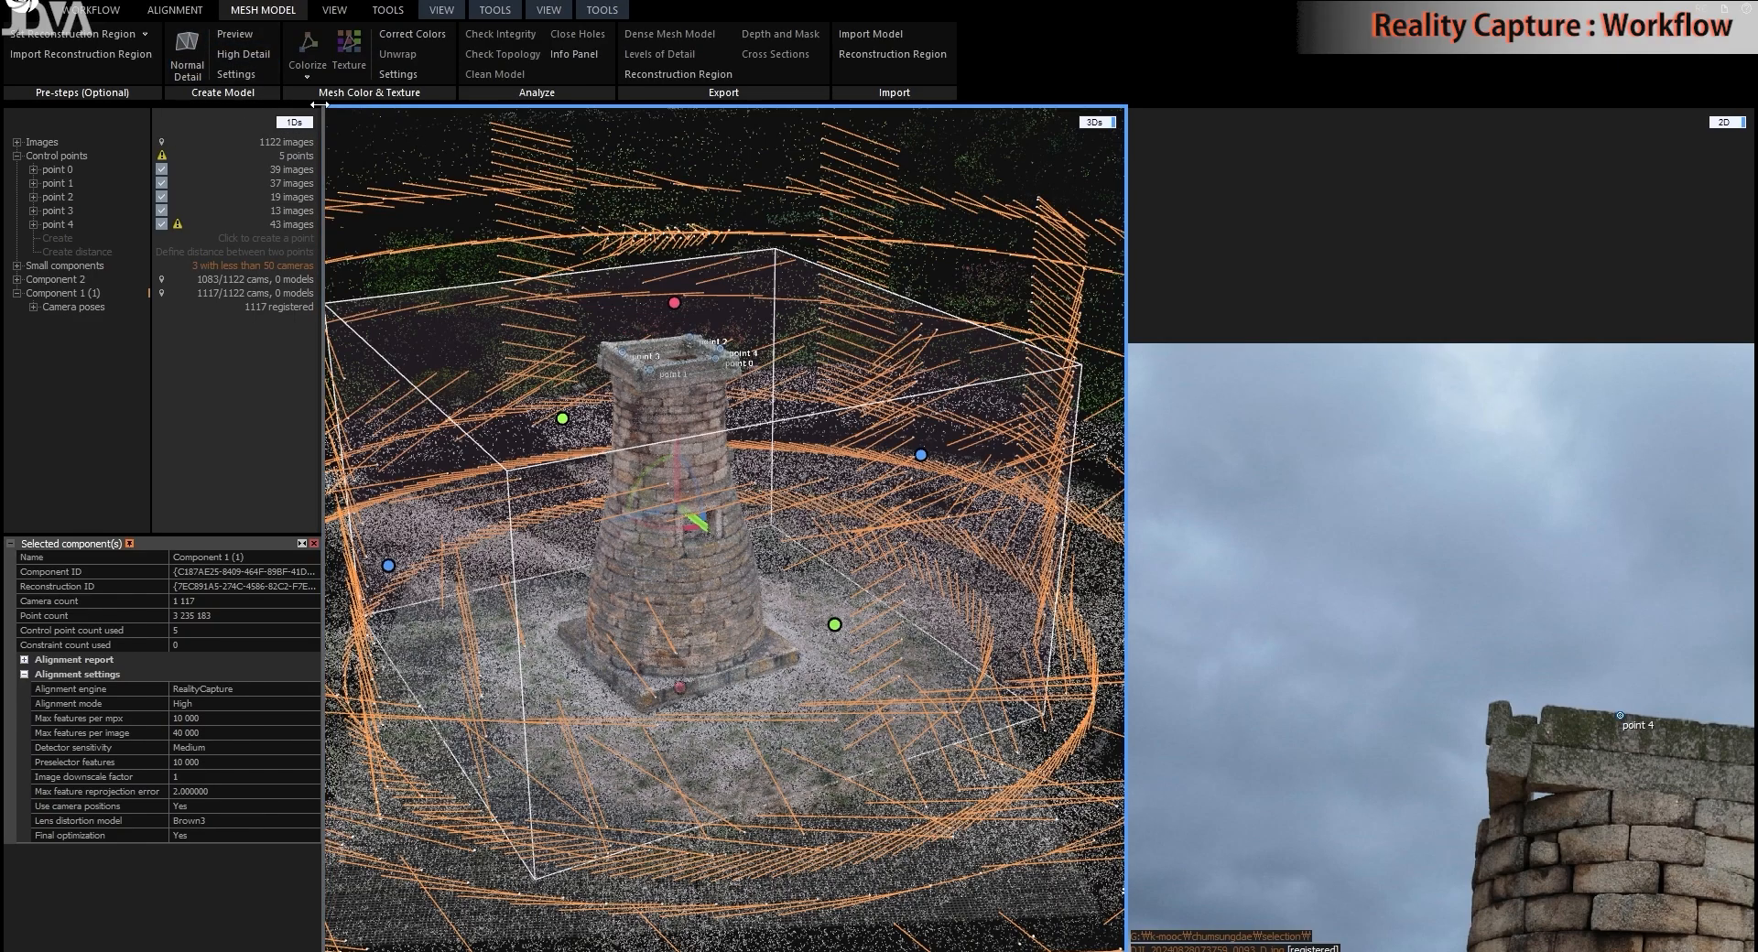
left_click(193, 62)
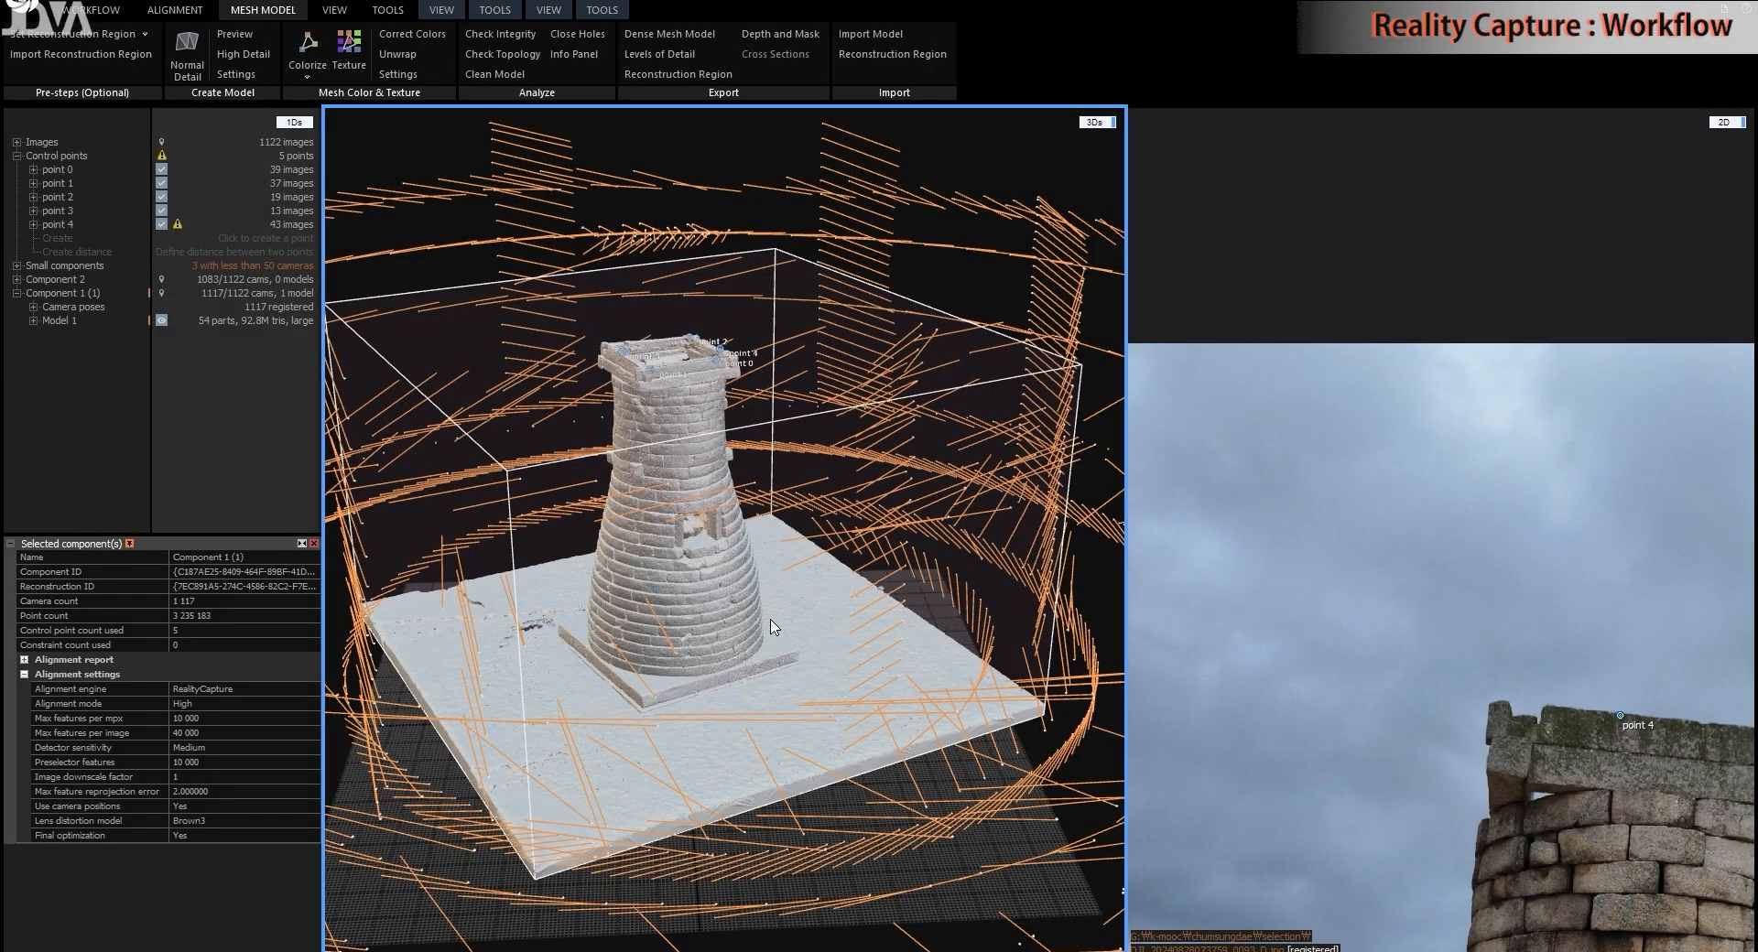
scroll(680, 644, "up", 10)
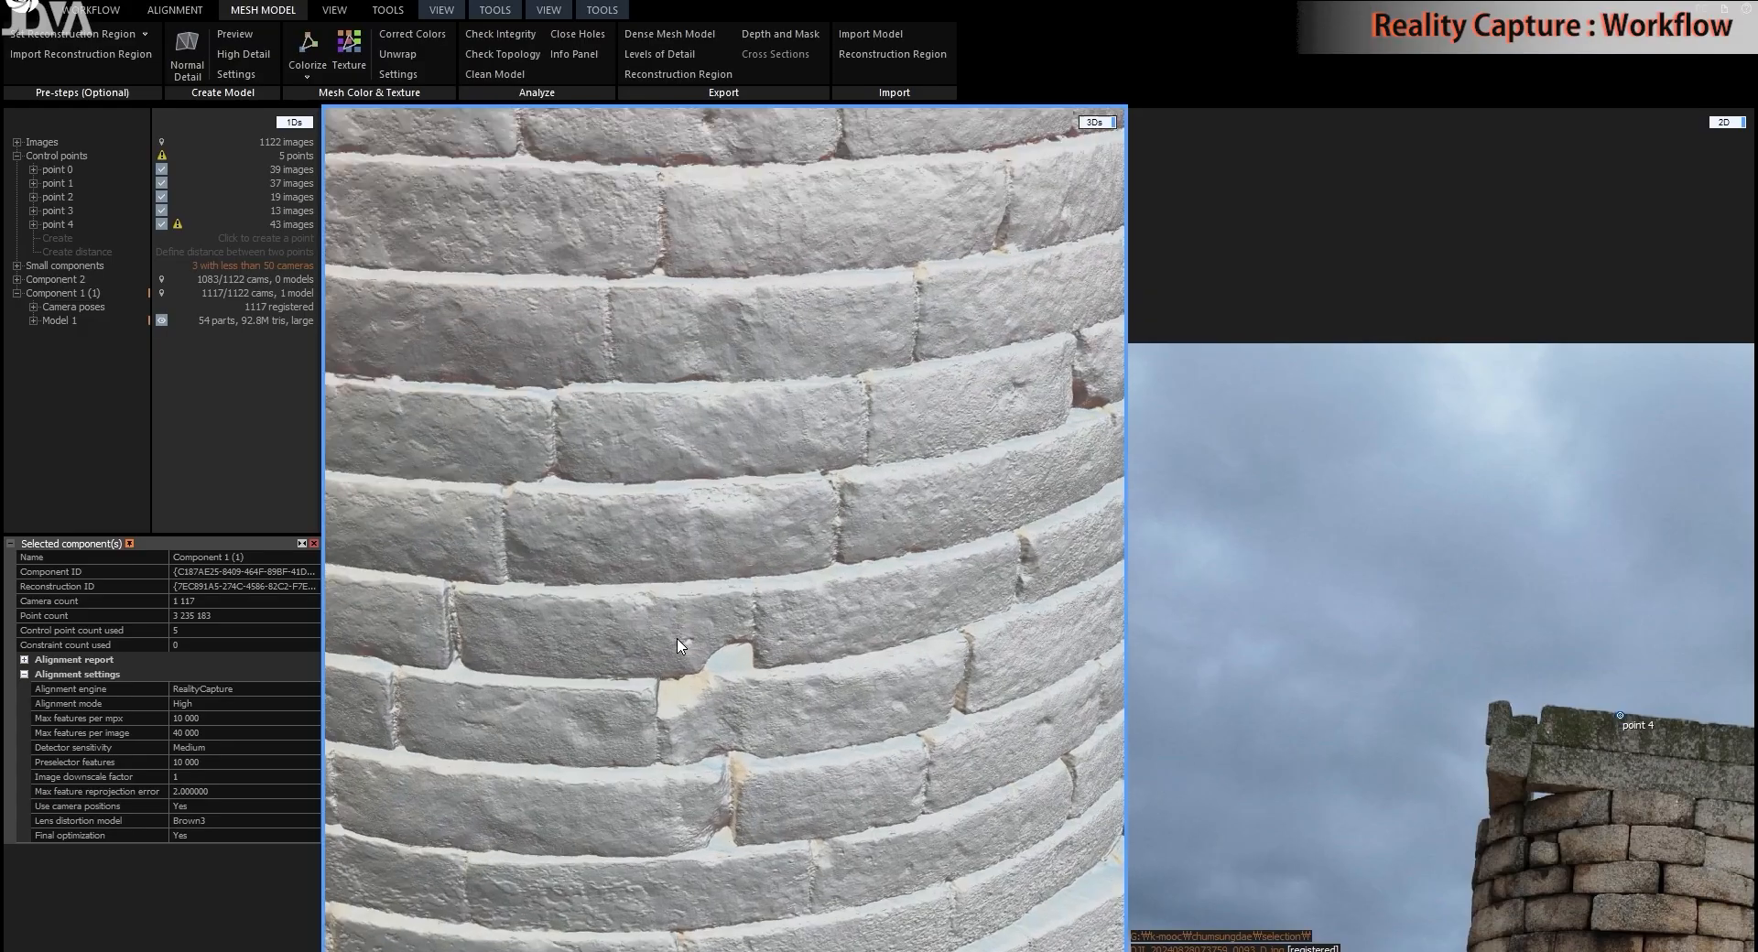
scroll(681, 644, "up", 8)
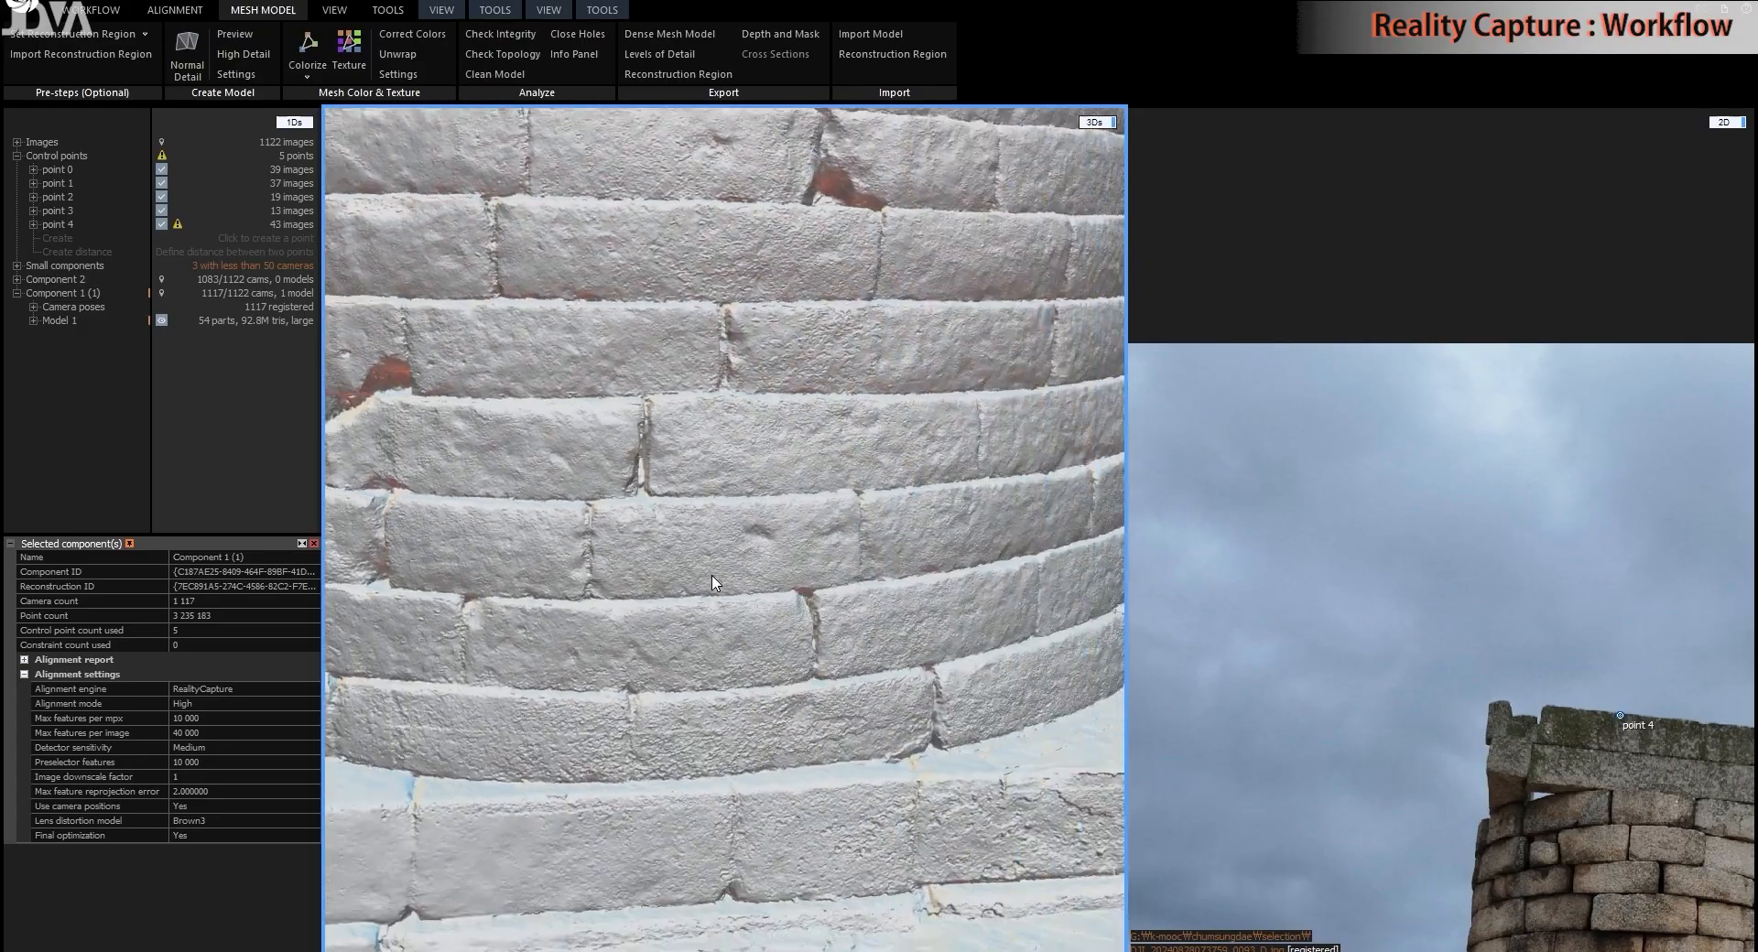
mouse_move(711, 577)
right_mouse_down()
mouse_move(773, 613)
mouse_move(632, 627)
mouse_move(557, 679)
mouse_move(424, 690)
mouse_move(446, 693)
right_mouse_up()
mouse_move(729, 703)
right_mouse_down()
mouse_move(824, 730)
mouse_move(465, 717)
mouse_move(658, 706)
right_mouse_up()
scroll(659, 706, "down", 5)
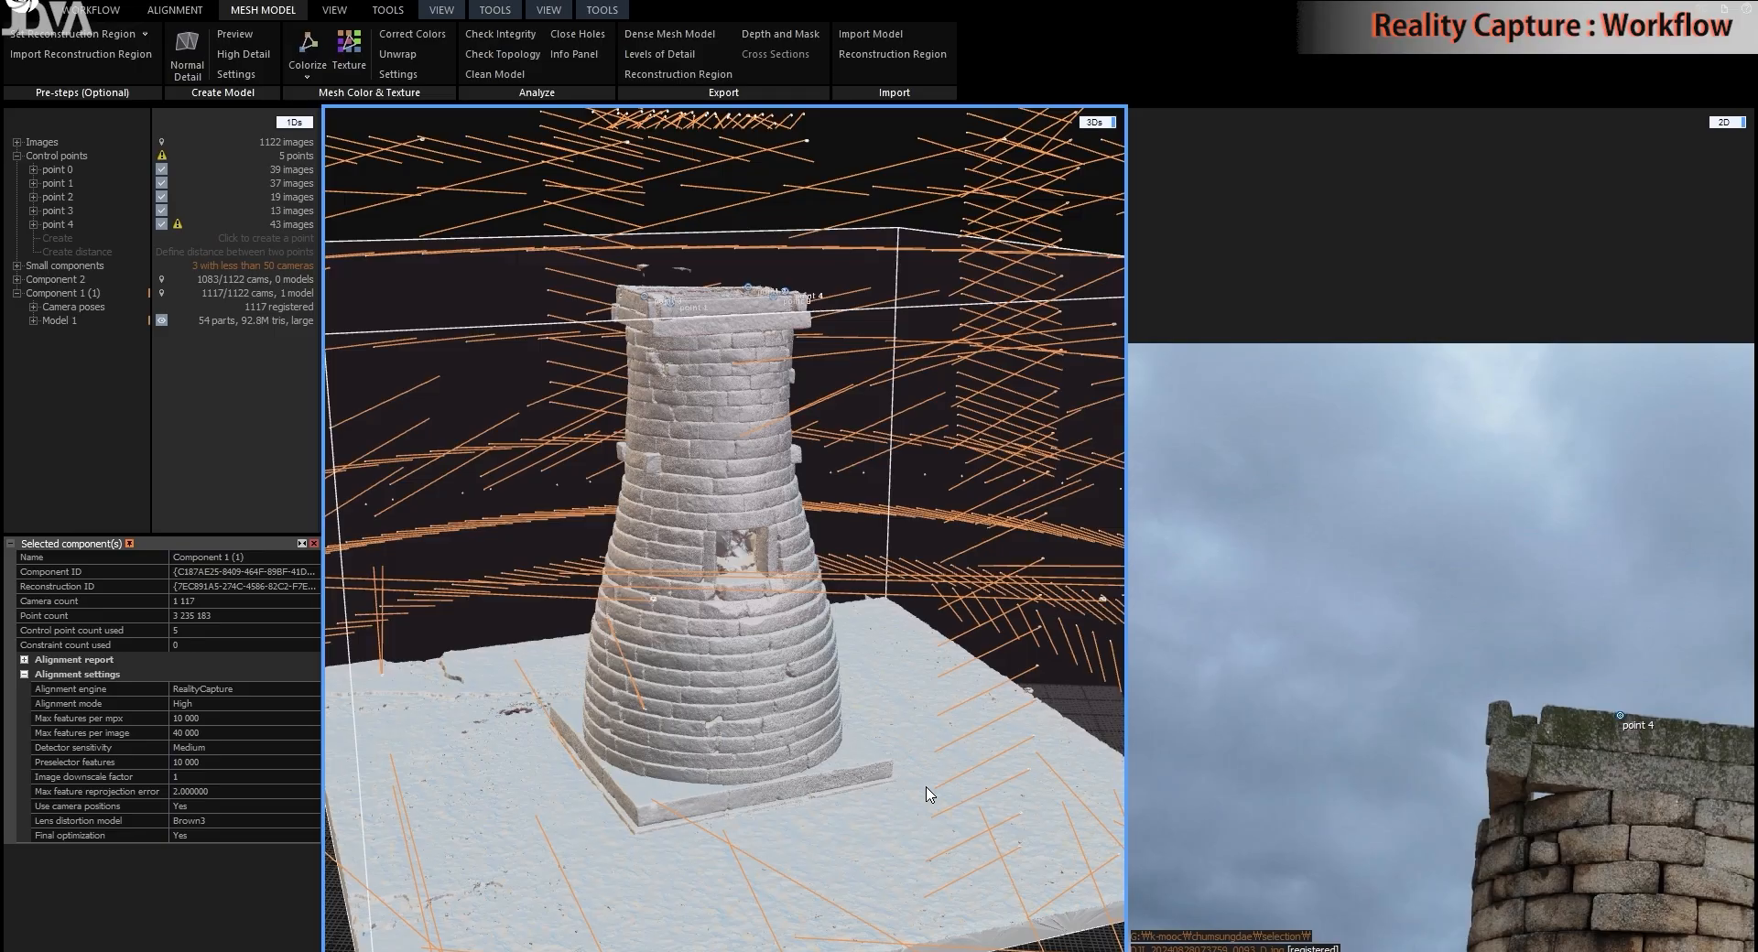
scroll(926, 789, "up", 1)
right_click_drag(926, 789, 1022, 810)
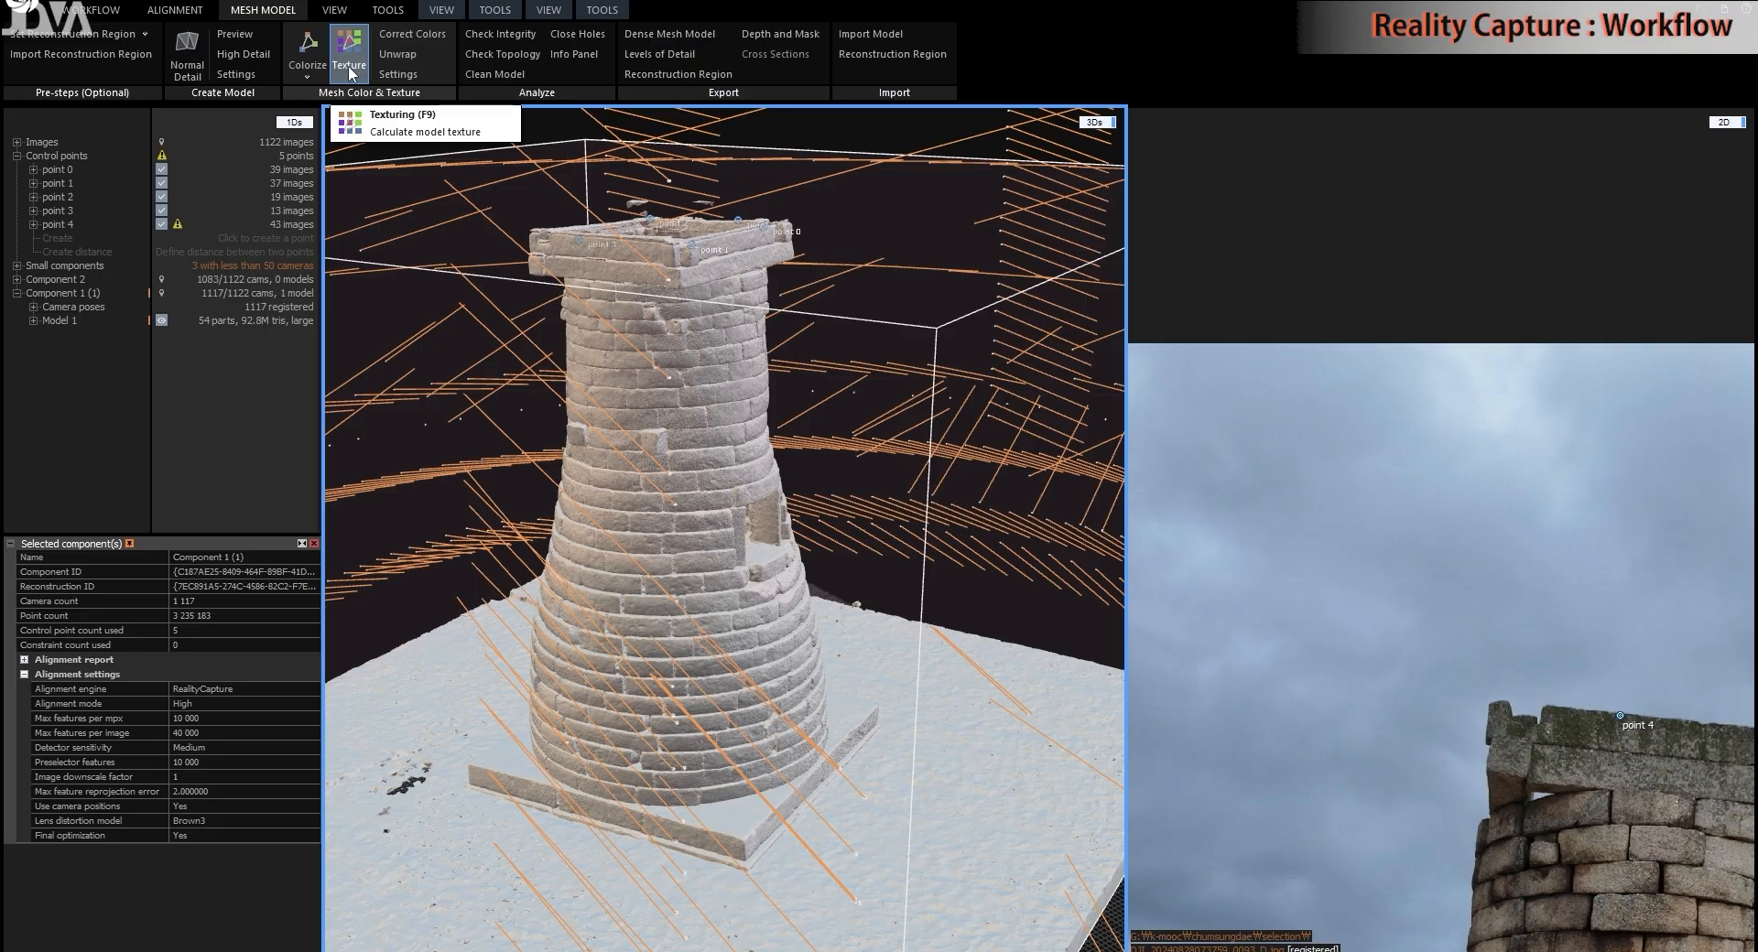
- Set the imported-model default texture resolution to 8192 x 8192 and calculate the model's texture
left_click(400, 74)
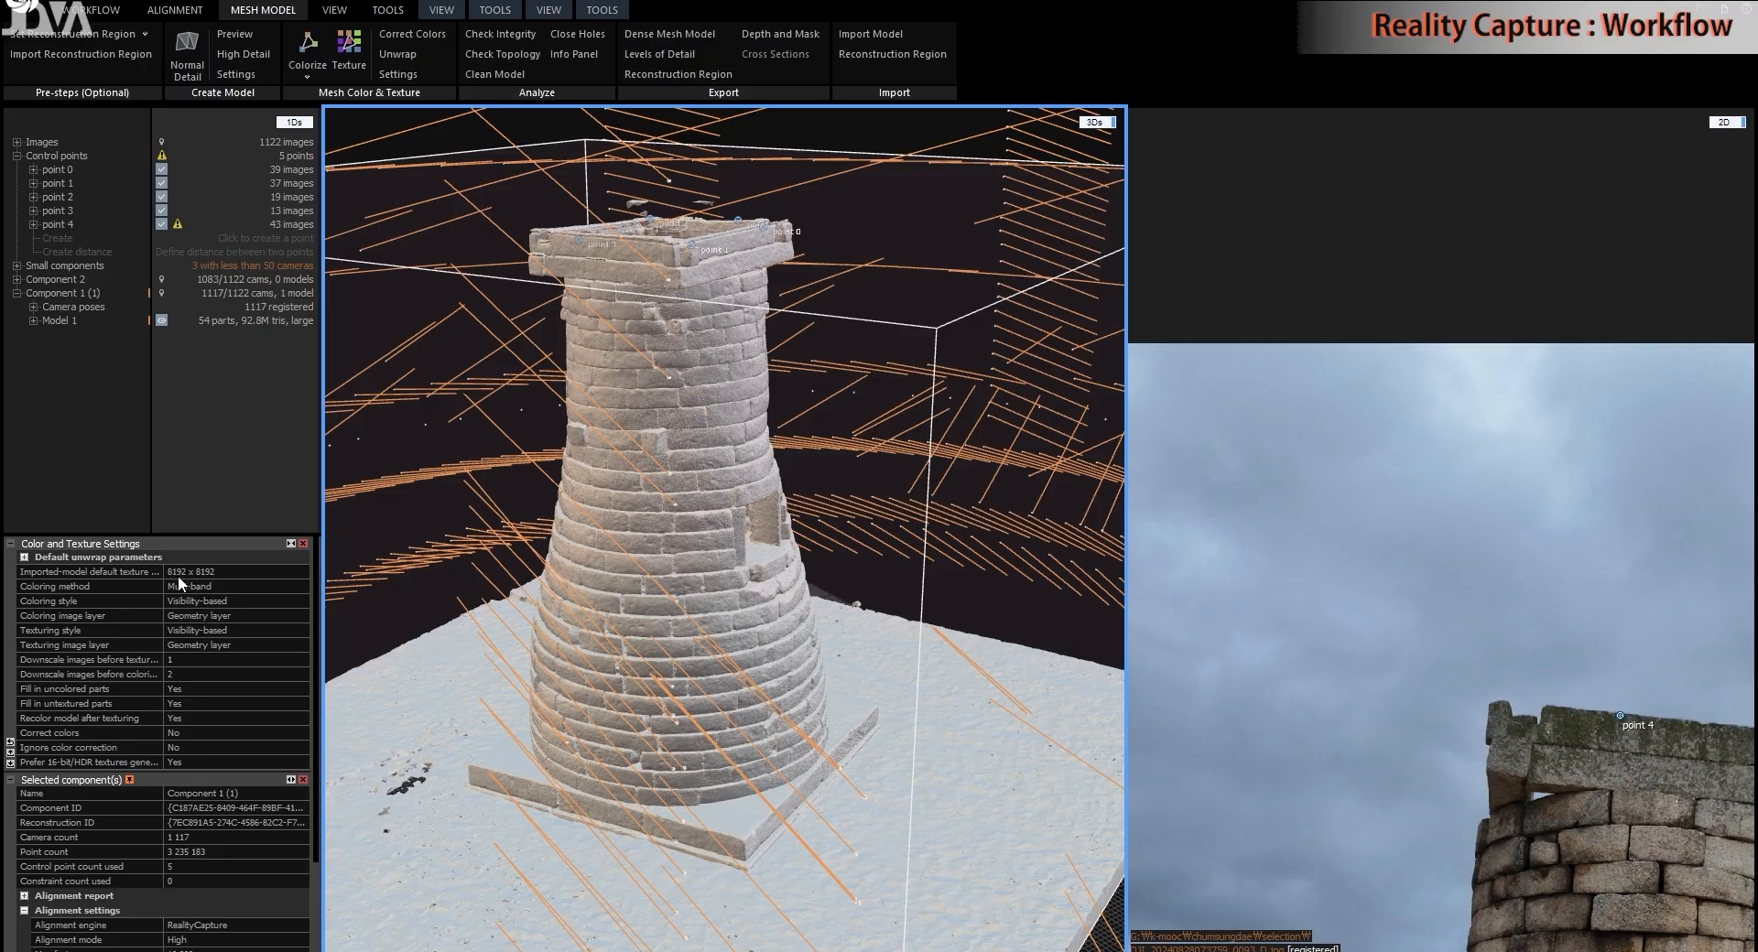
left_click(254, 574)
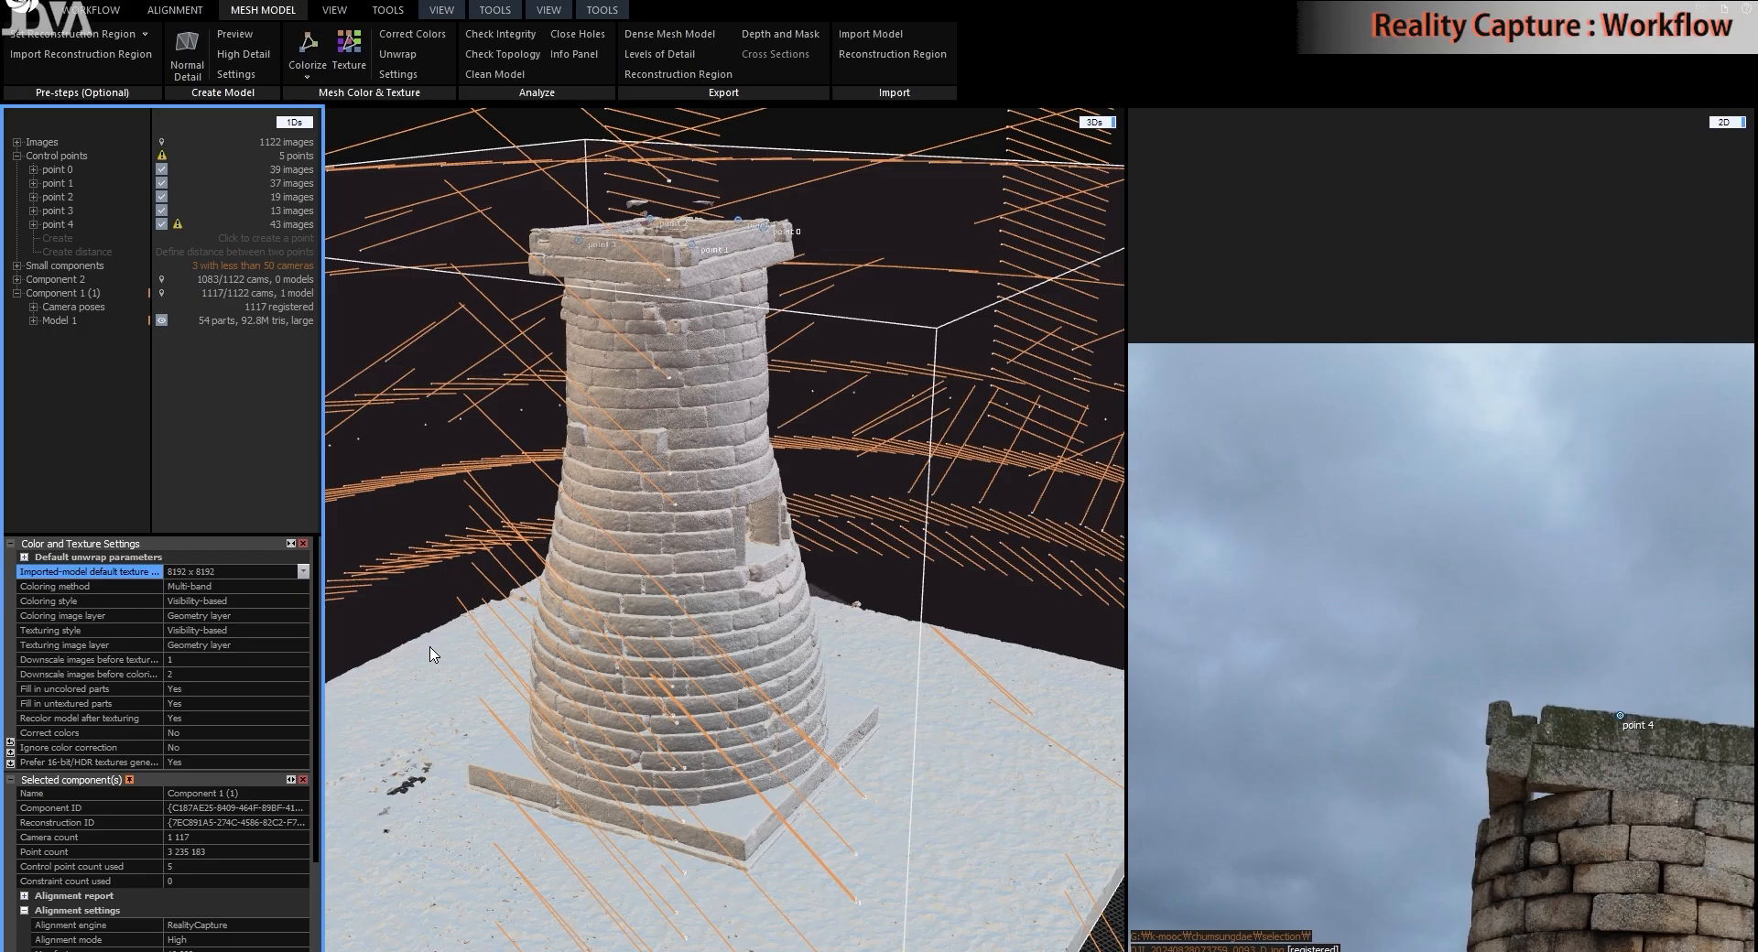
left_click(302, 572)
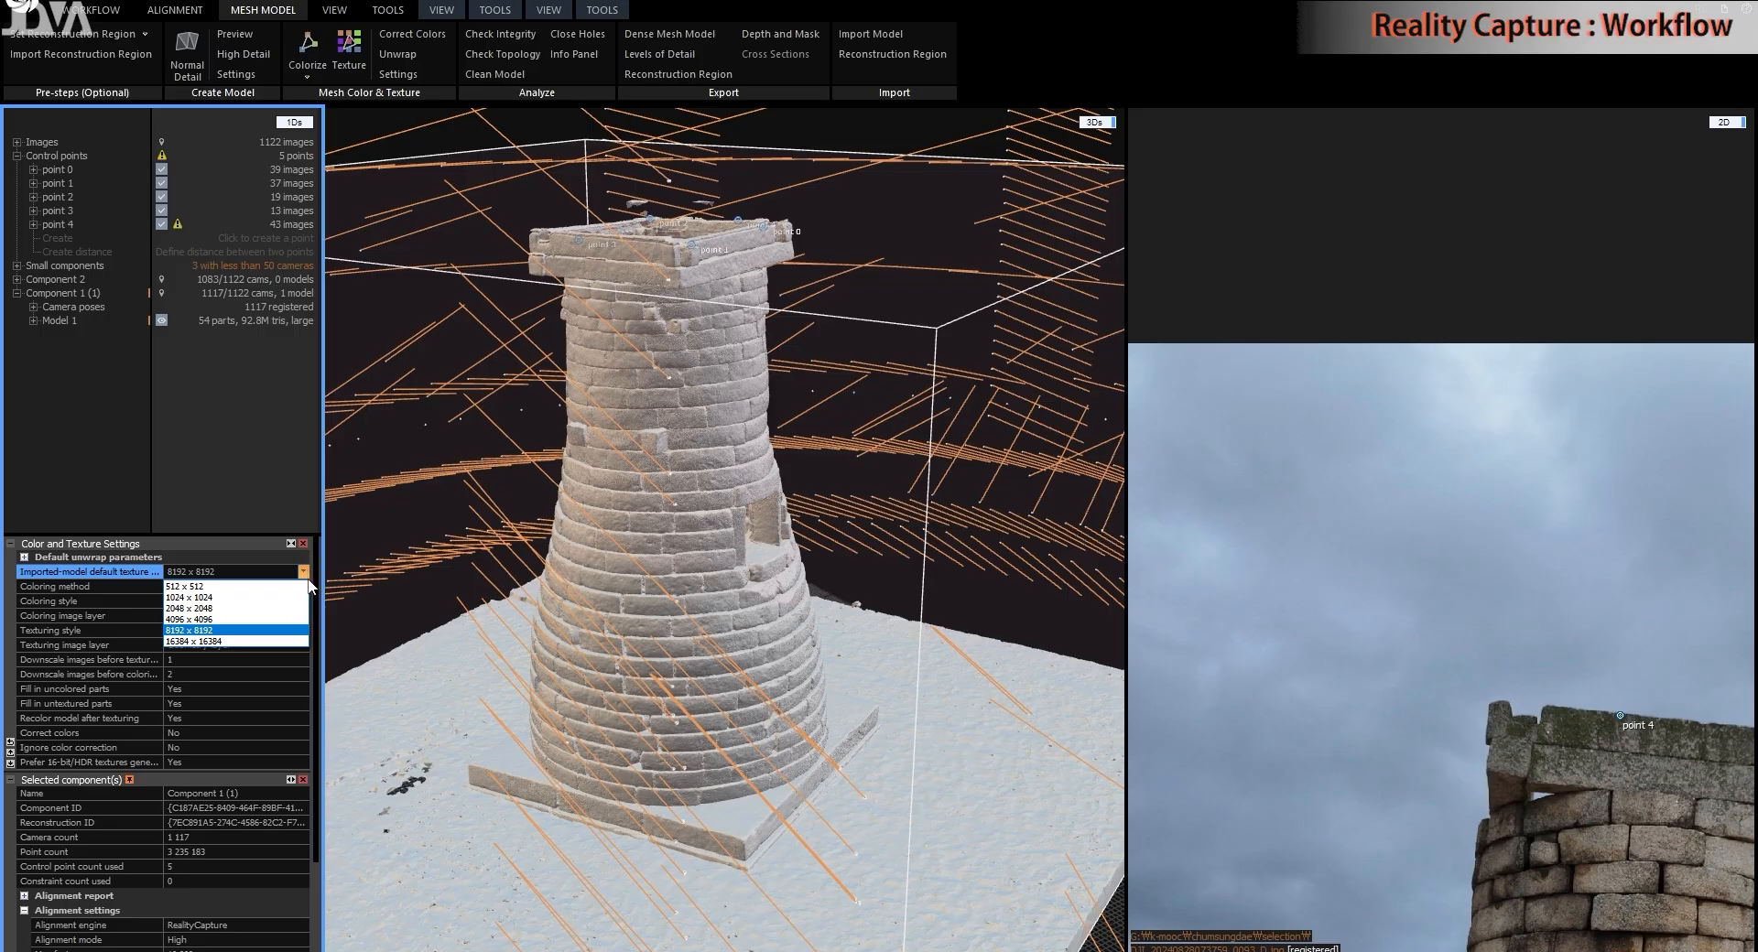
left_click(293, 631)
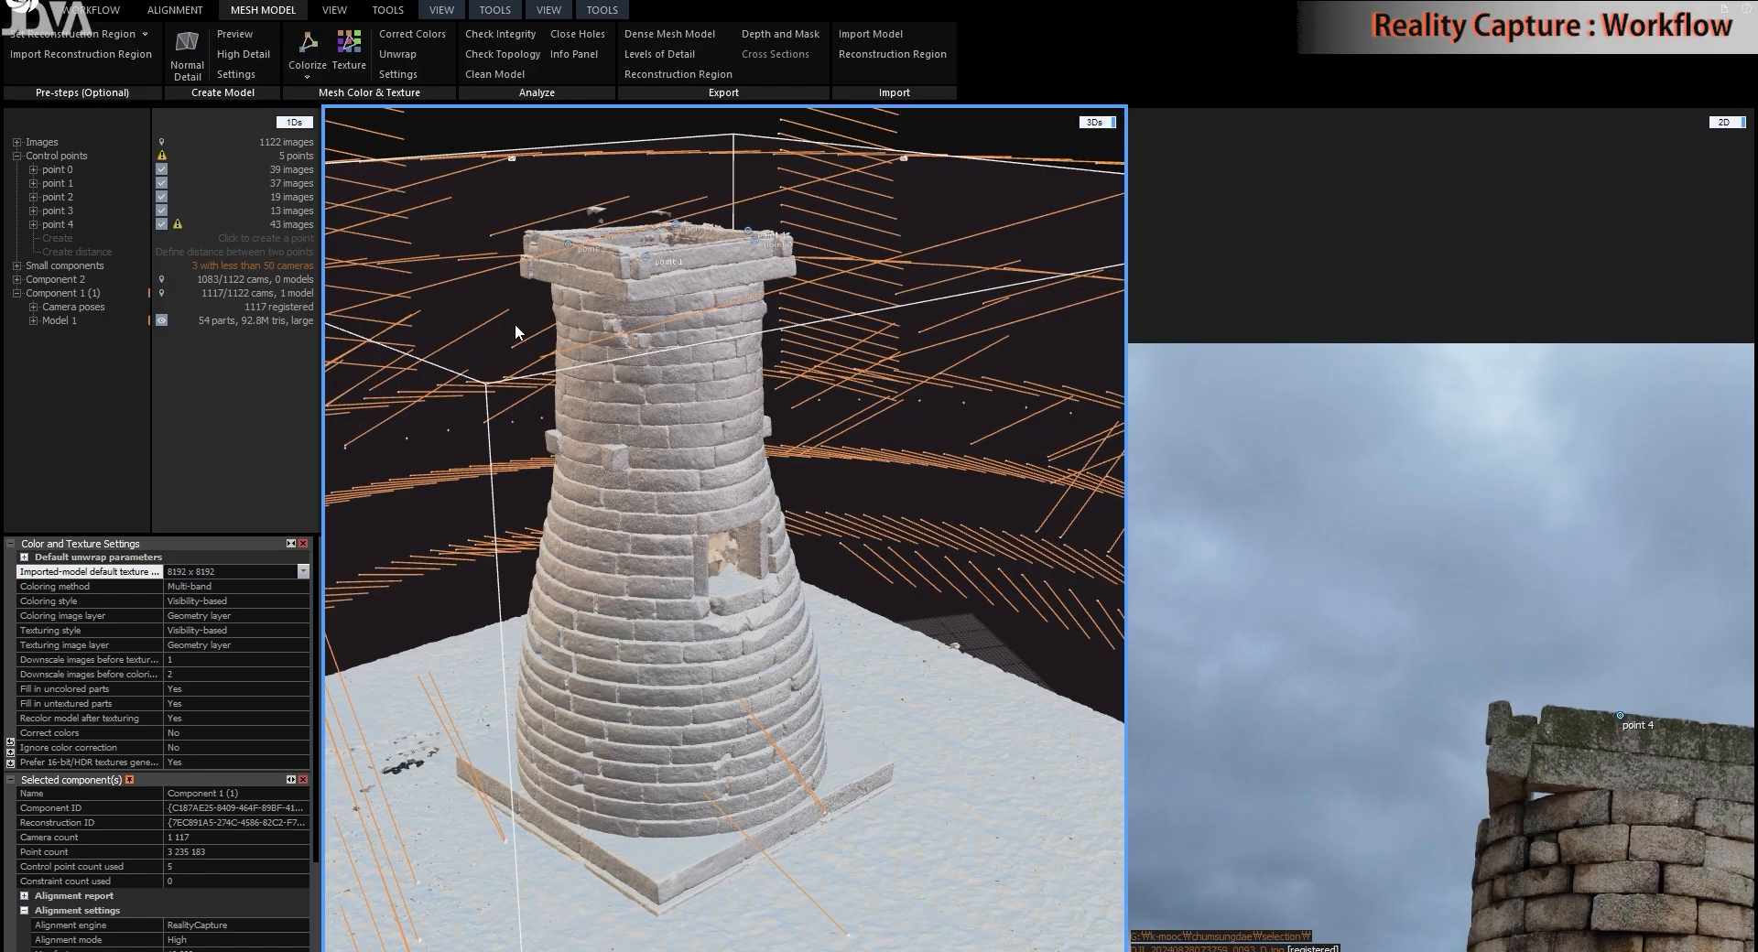
left_click(349, 61)
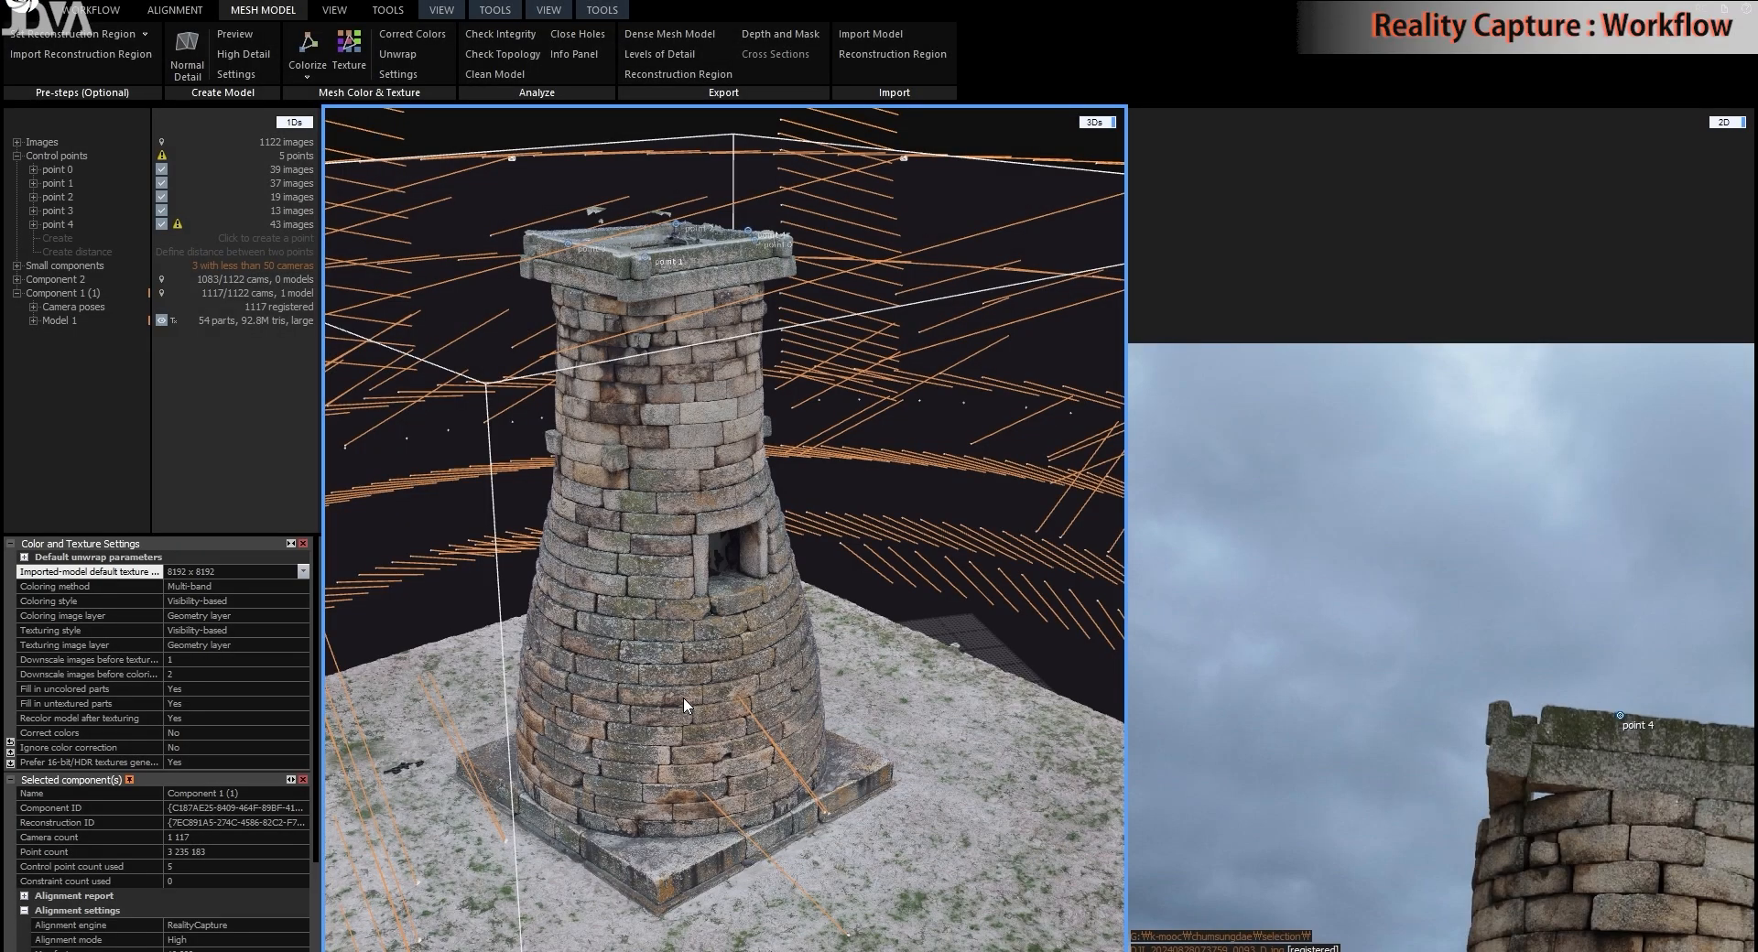
- Examine the textured tower up close and from several sides, from the window area up to the top stones
scroll(685, 705, "up", 10)
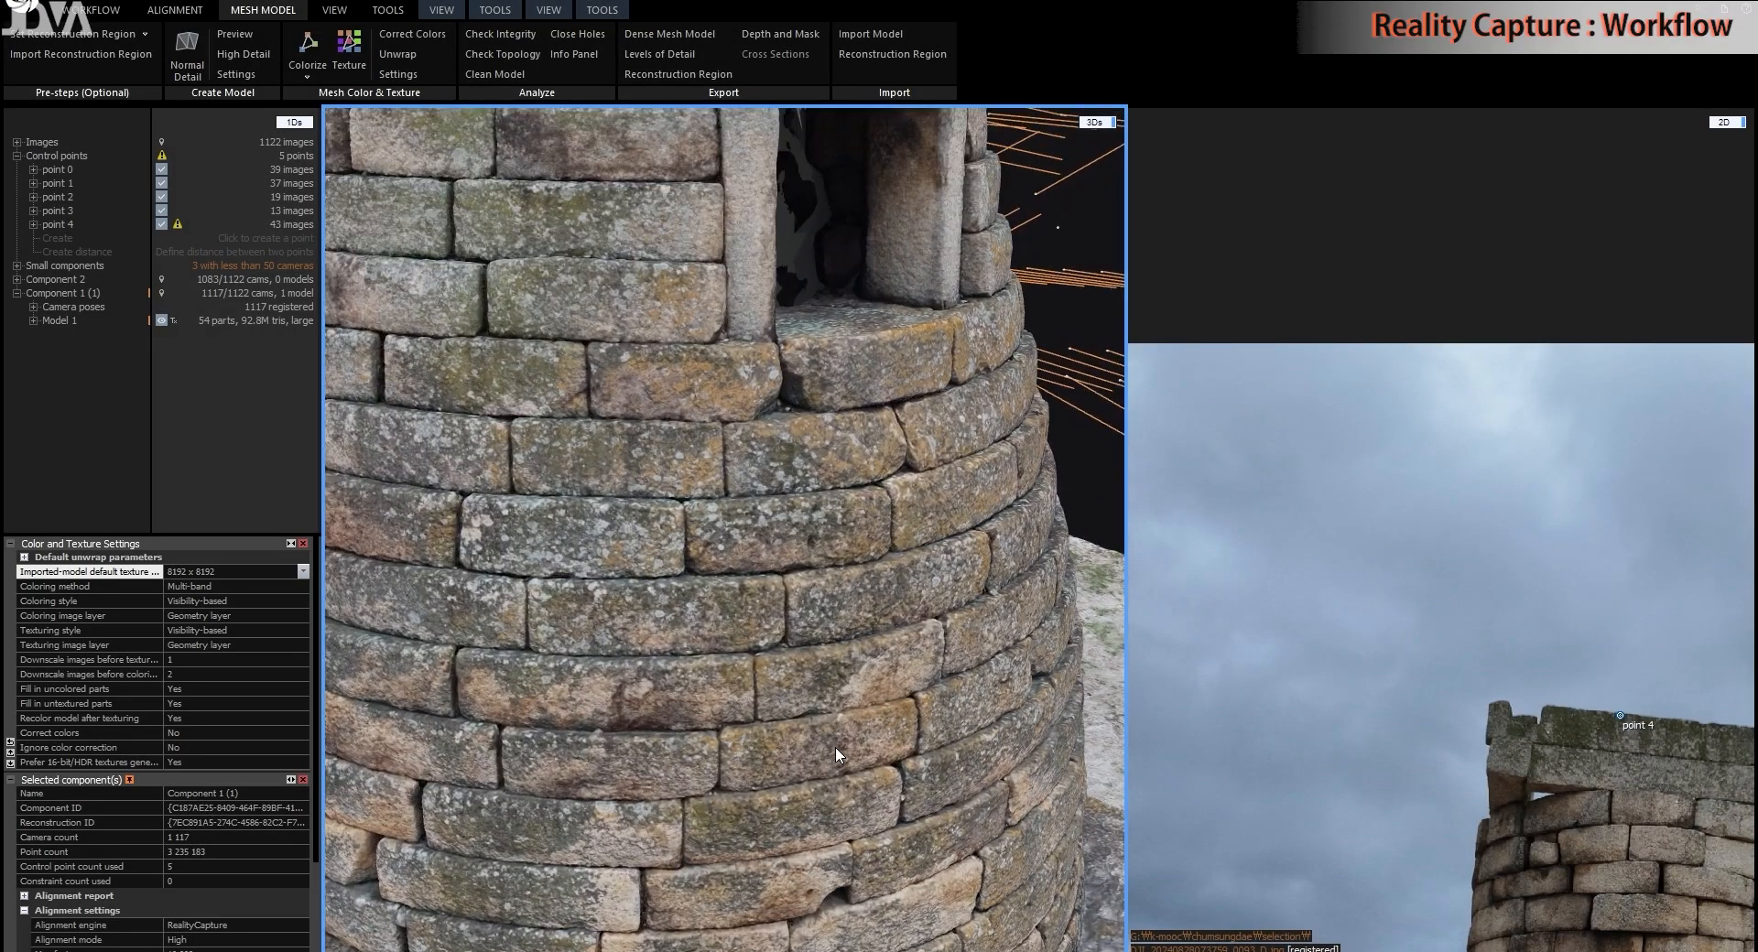
scroll(835, 756, "down", 3)
right_click_drag(835, 755, 769, 648)
scroll(800, 707, "up", 3)
right_click_drag(800, 707, 690, 709)
right_click_drag(767, 655, 732, 635)
left_click_drag(770, 476, 860, 746)
left_click_drag(887, 403, 898, 875)
left_click_drag(957, 448, 932, 568)
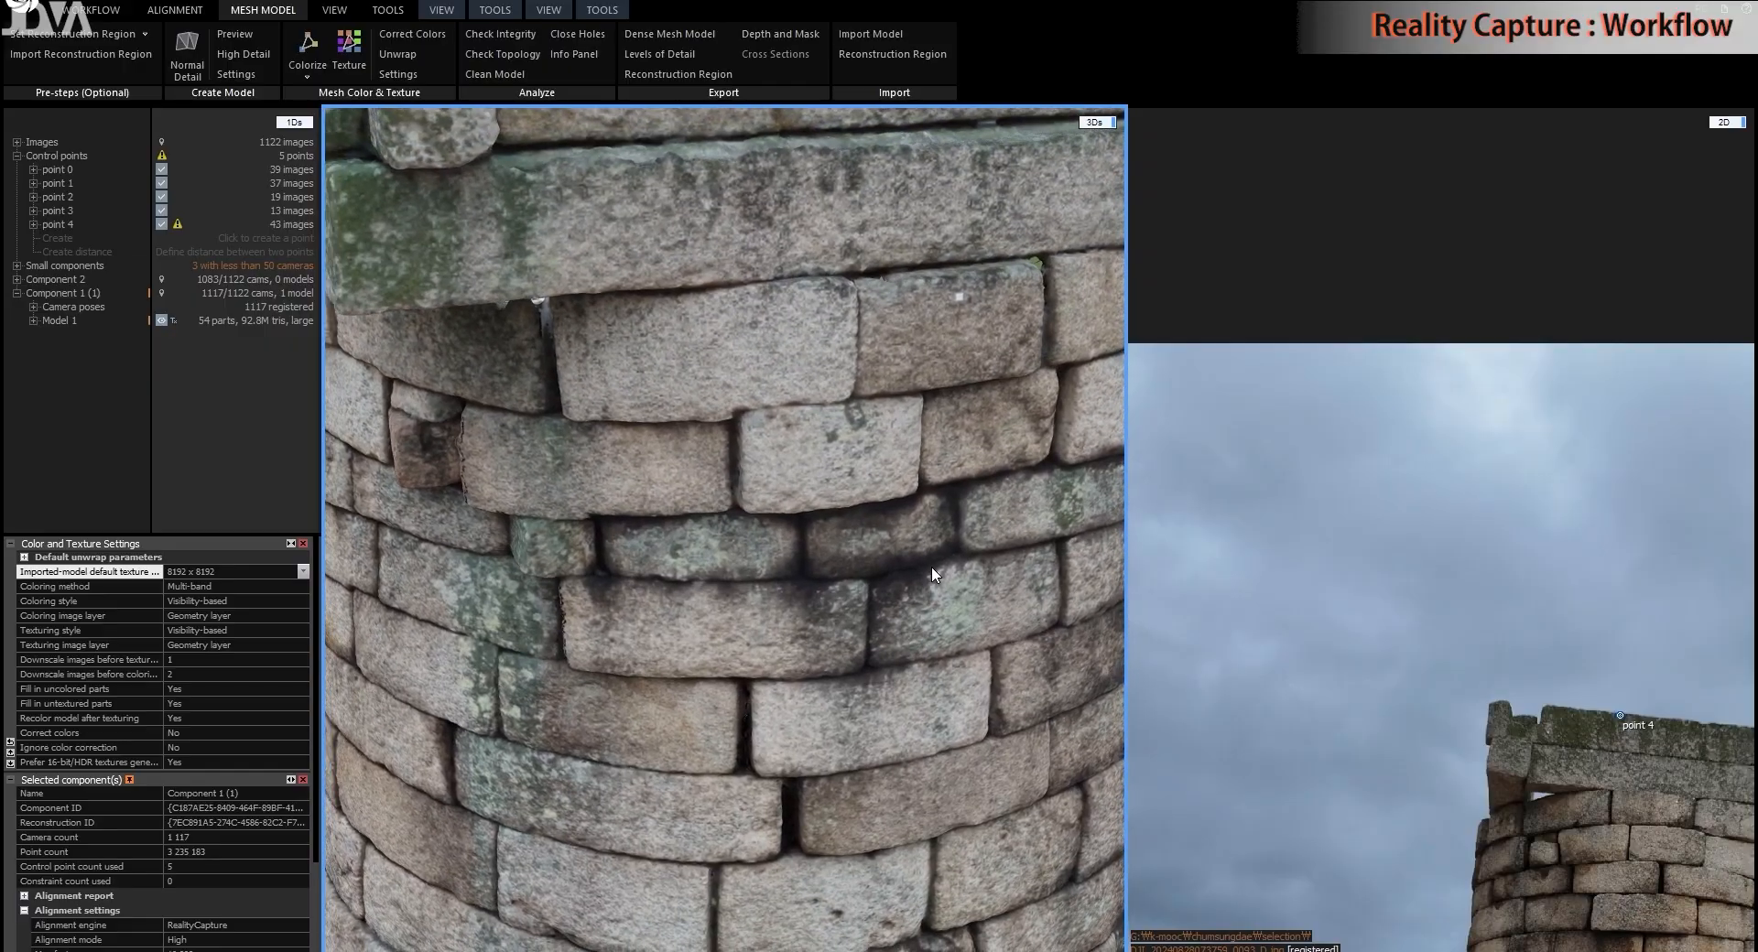
scroll(931, 574, "down", 6)
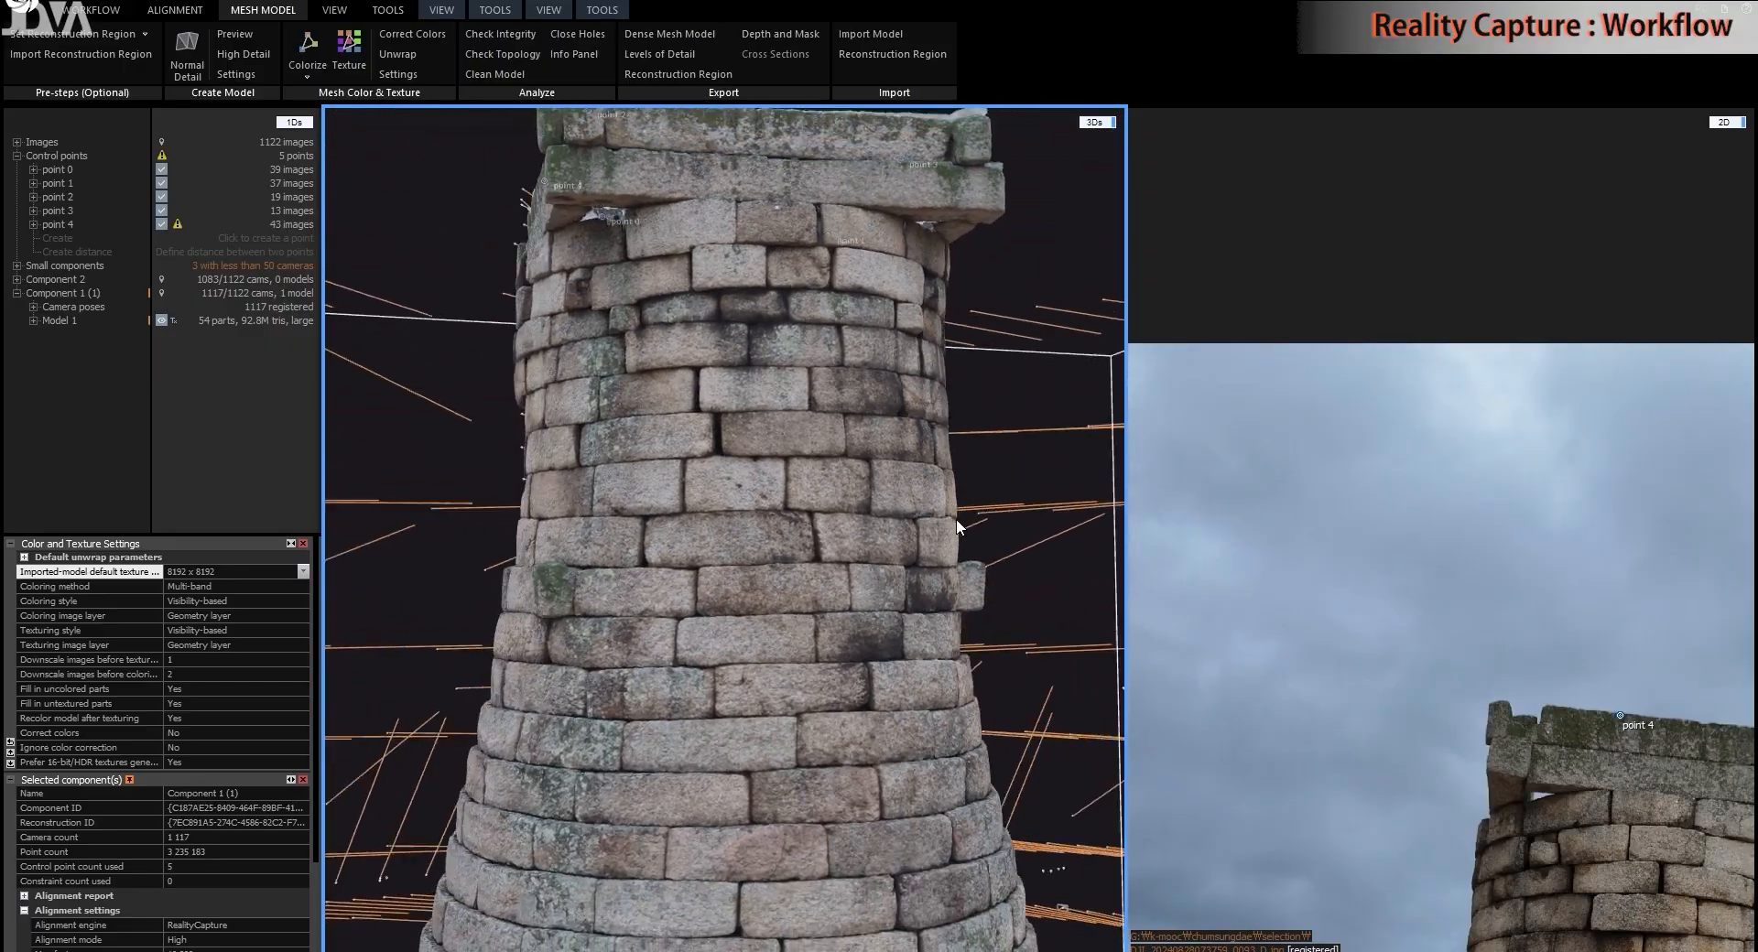
scroll(692, 222, "up", 4)
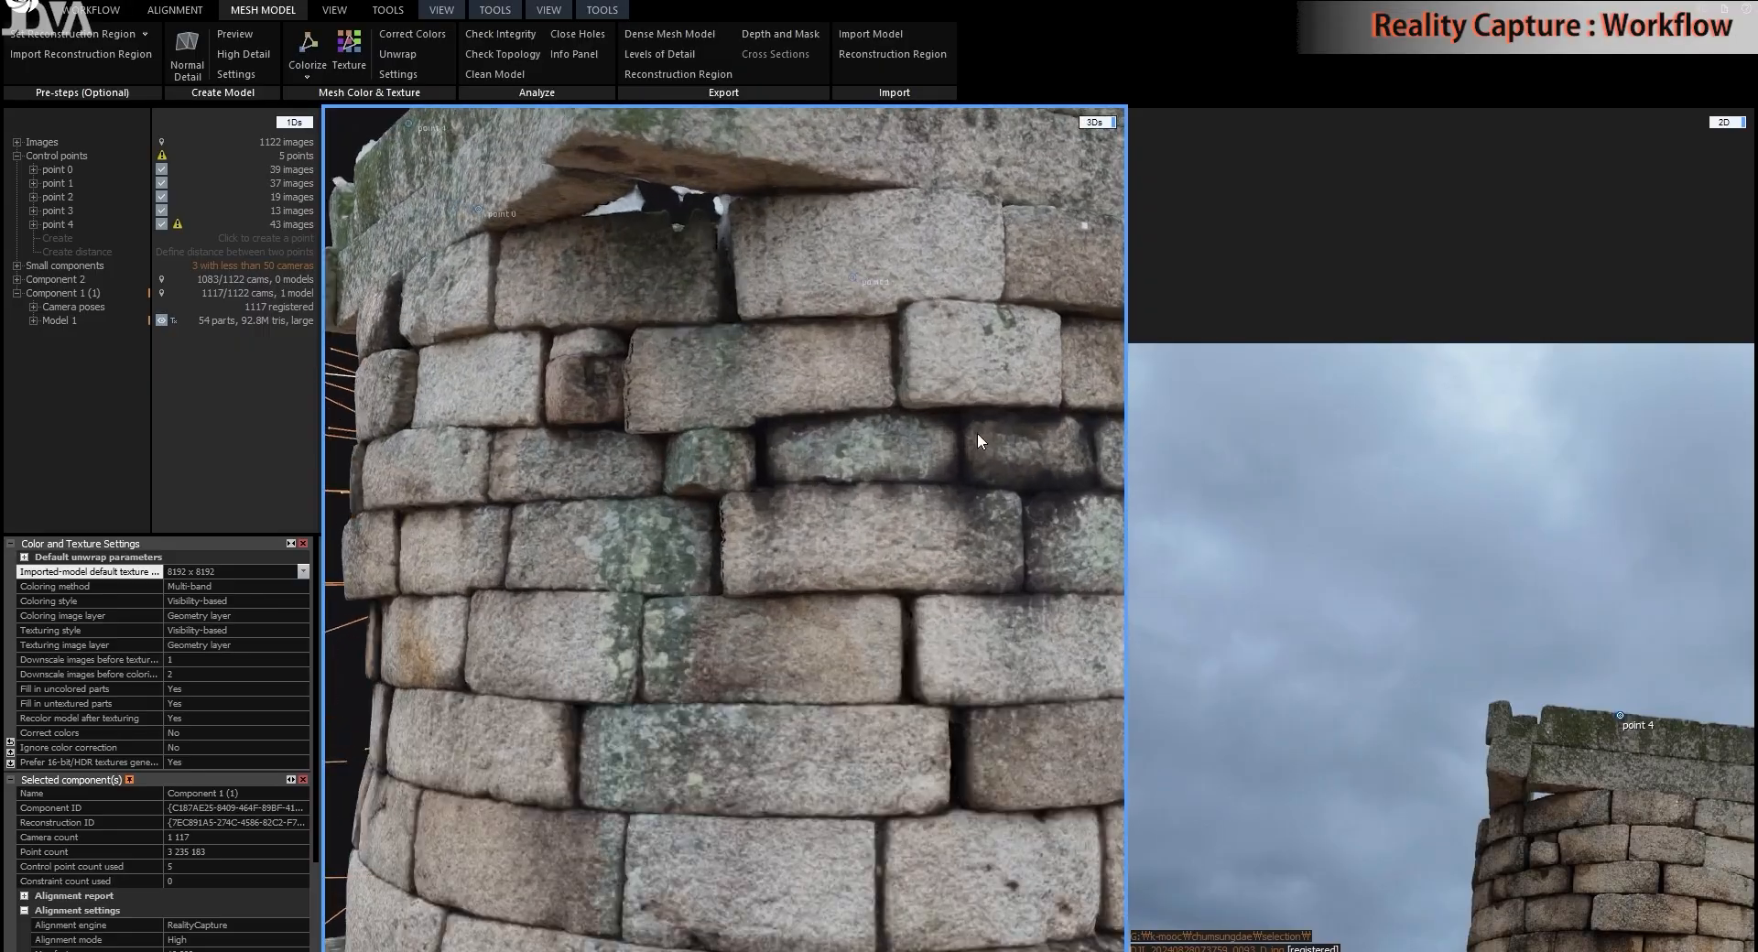
right_click_drag(978, 434, 815, 394)
scroll(815, 397, "down", 4)
right_click_drag(922, 626, 778, 899)
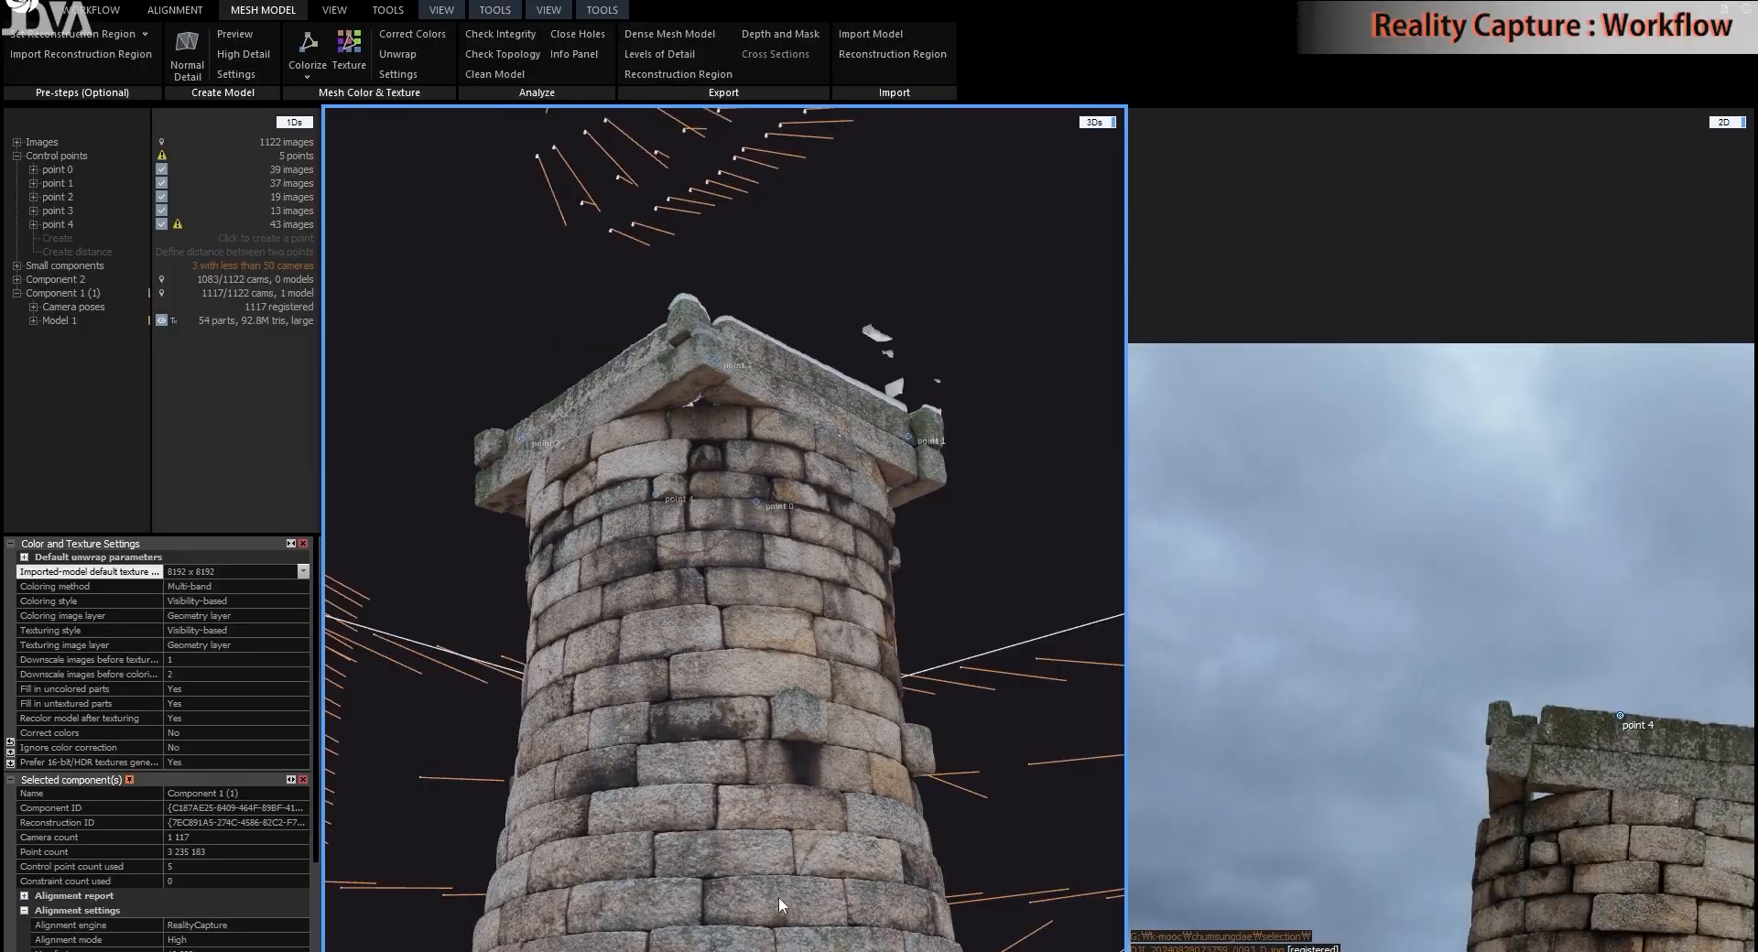
- Examine the textured stonework up close around the tower's window and along the courses above it
scroll(783, 890, "up", 6)
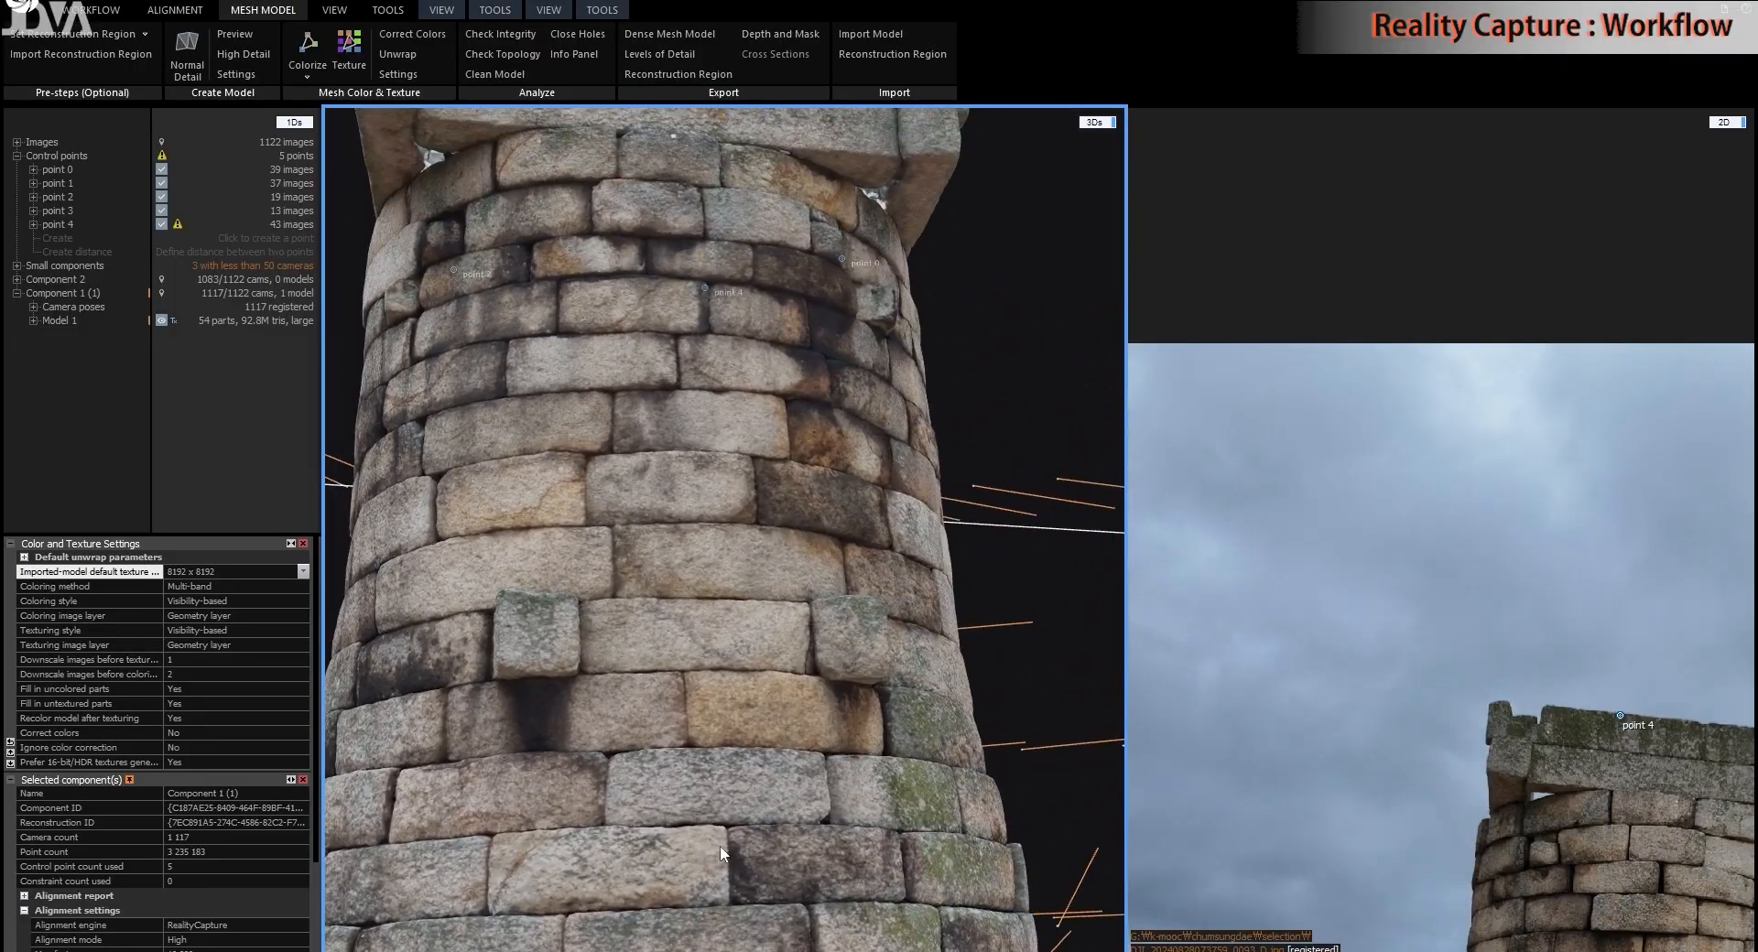
scroll(735, 827, "down", 2)
scroll(699, 921, "up", 2)
right_click_drag(700, 921, 725, 715)
left_click_drag(725, 715, 760, 476)
scroll(824, 677, "up", 1)
right_click_drag(879, 687, 747, 728)
scroll(756, 725, "down", 3)
scroll(828, 744, "up", 5)
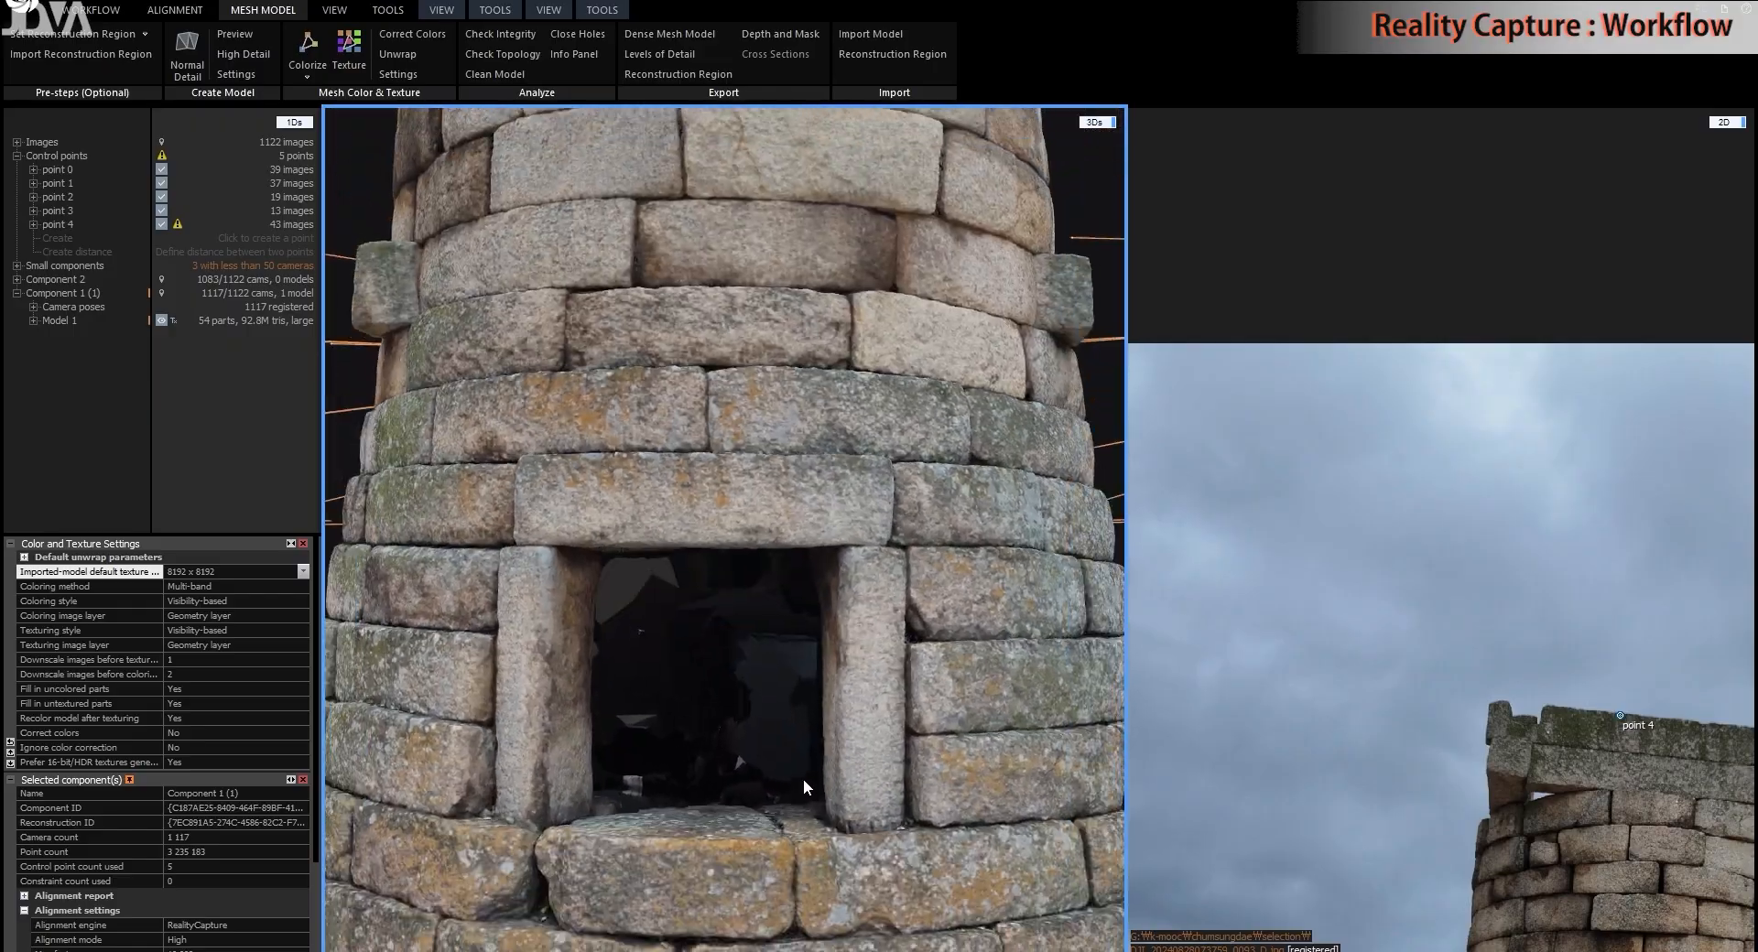
scroll(804, 781, "down", 2)
right_click_drag(804, 781, 815, 821)
scroll(859, 822, "up", 1)
scroll(821, 821, "down", 5)
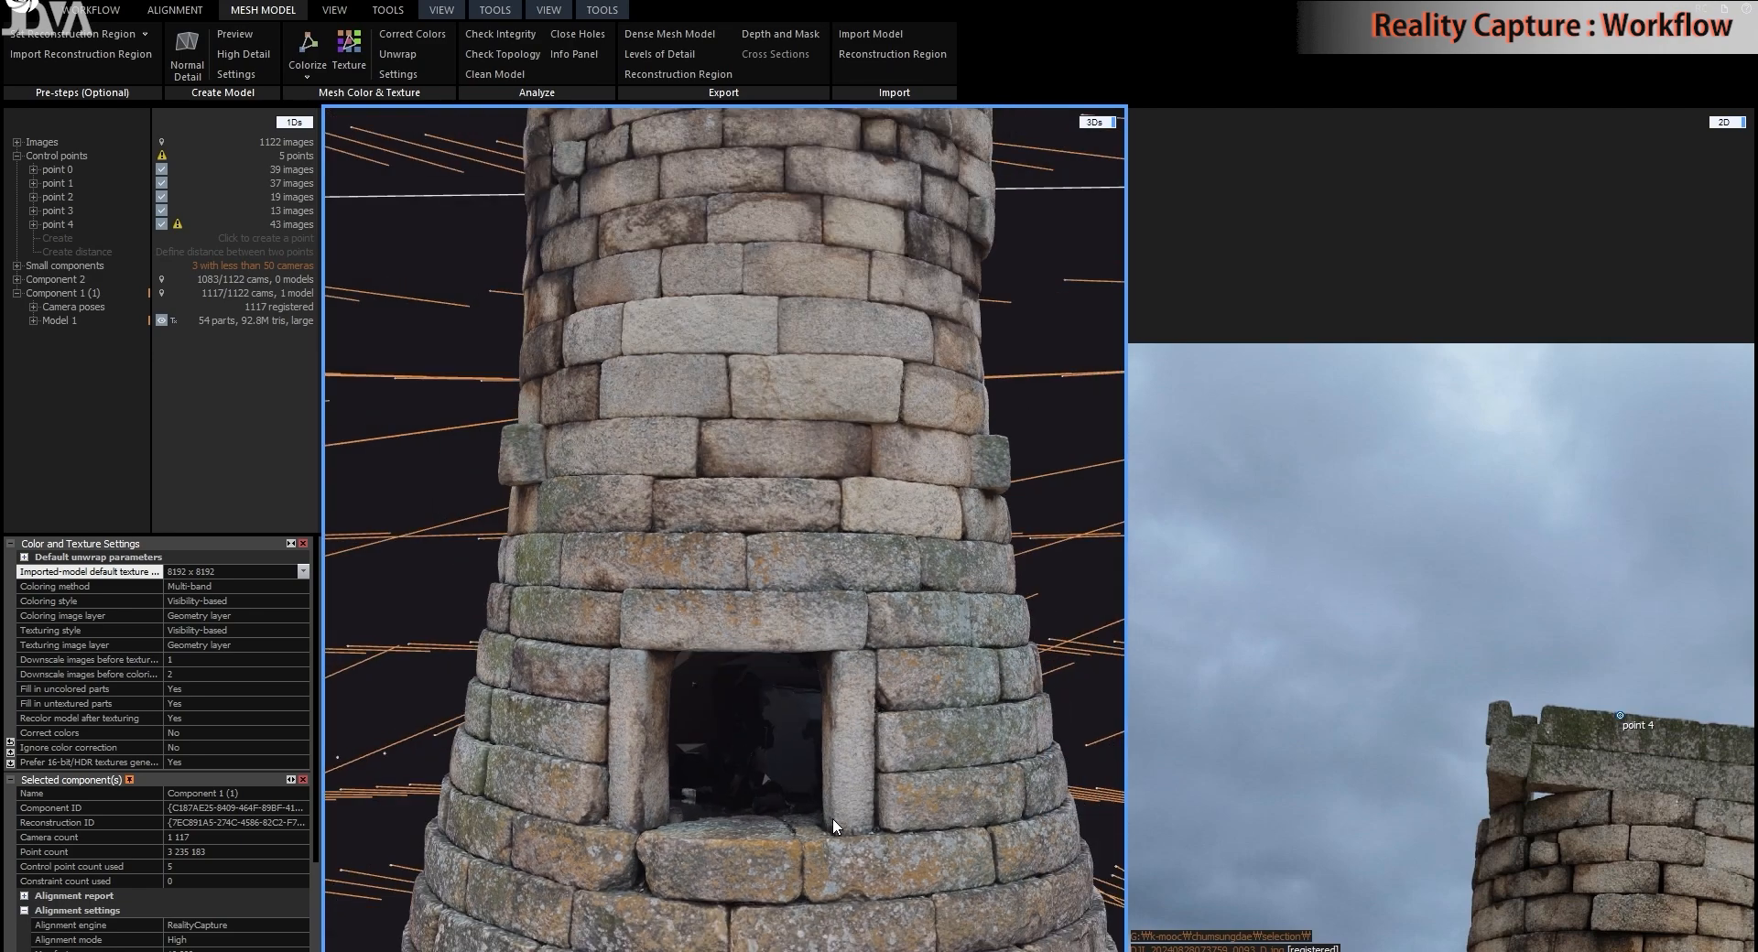
mouse_move(847, 830)
right_mouse_down()
mouse_move(879, 806)
mouse_move(870, 827)
right_mouse_up()
scroll(870, 833, "down", 5)
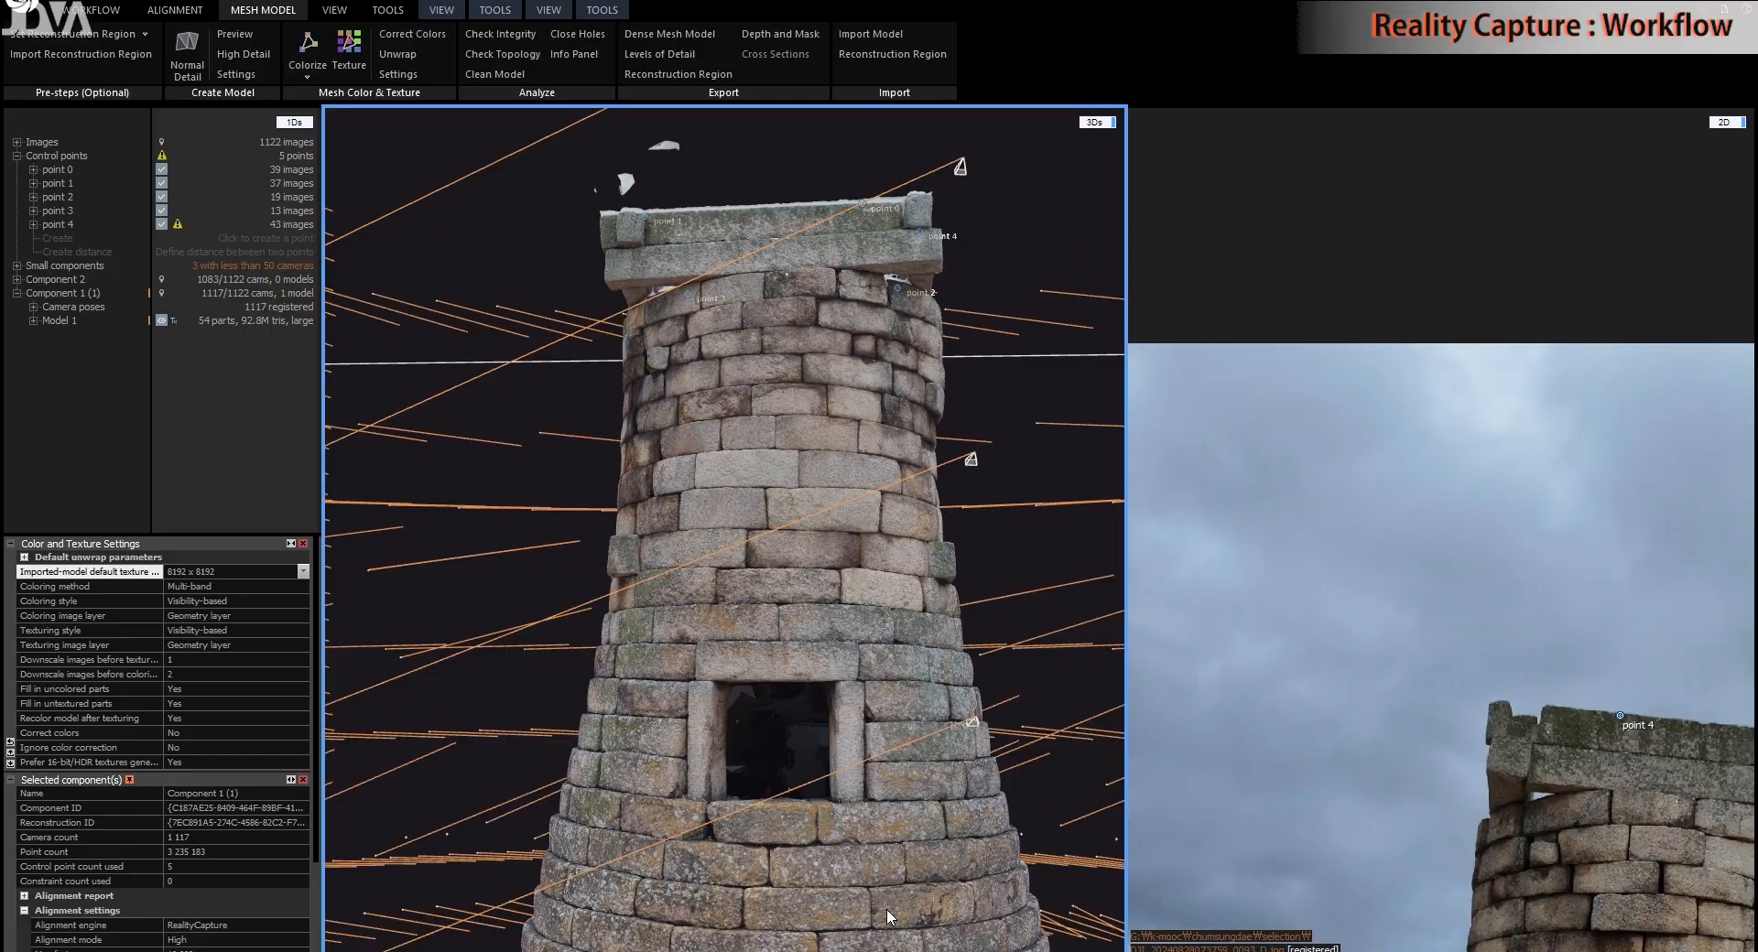
- Examine the whole textured tower with its square base and surrounding ground from several angles
left_click_drag(858, 871, 761, 528)
scroll(816, 651, "down", 3)
right_click_drag(816, 651, 963, 762)
scroll(765, 735, "down", 5)
right_click_drag(835, 779, 751, 821)
scroll(749, 792, "up", 1)
left_click_drag(580, 817, 624, 803)
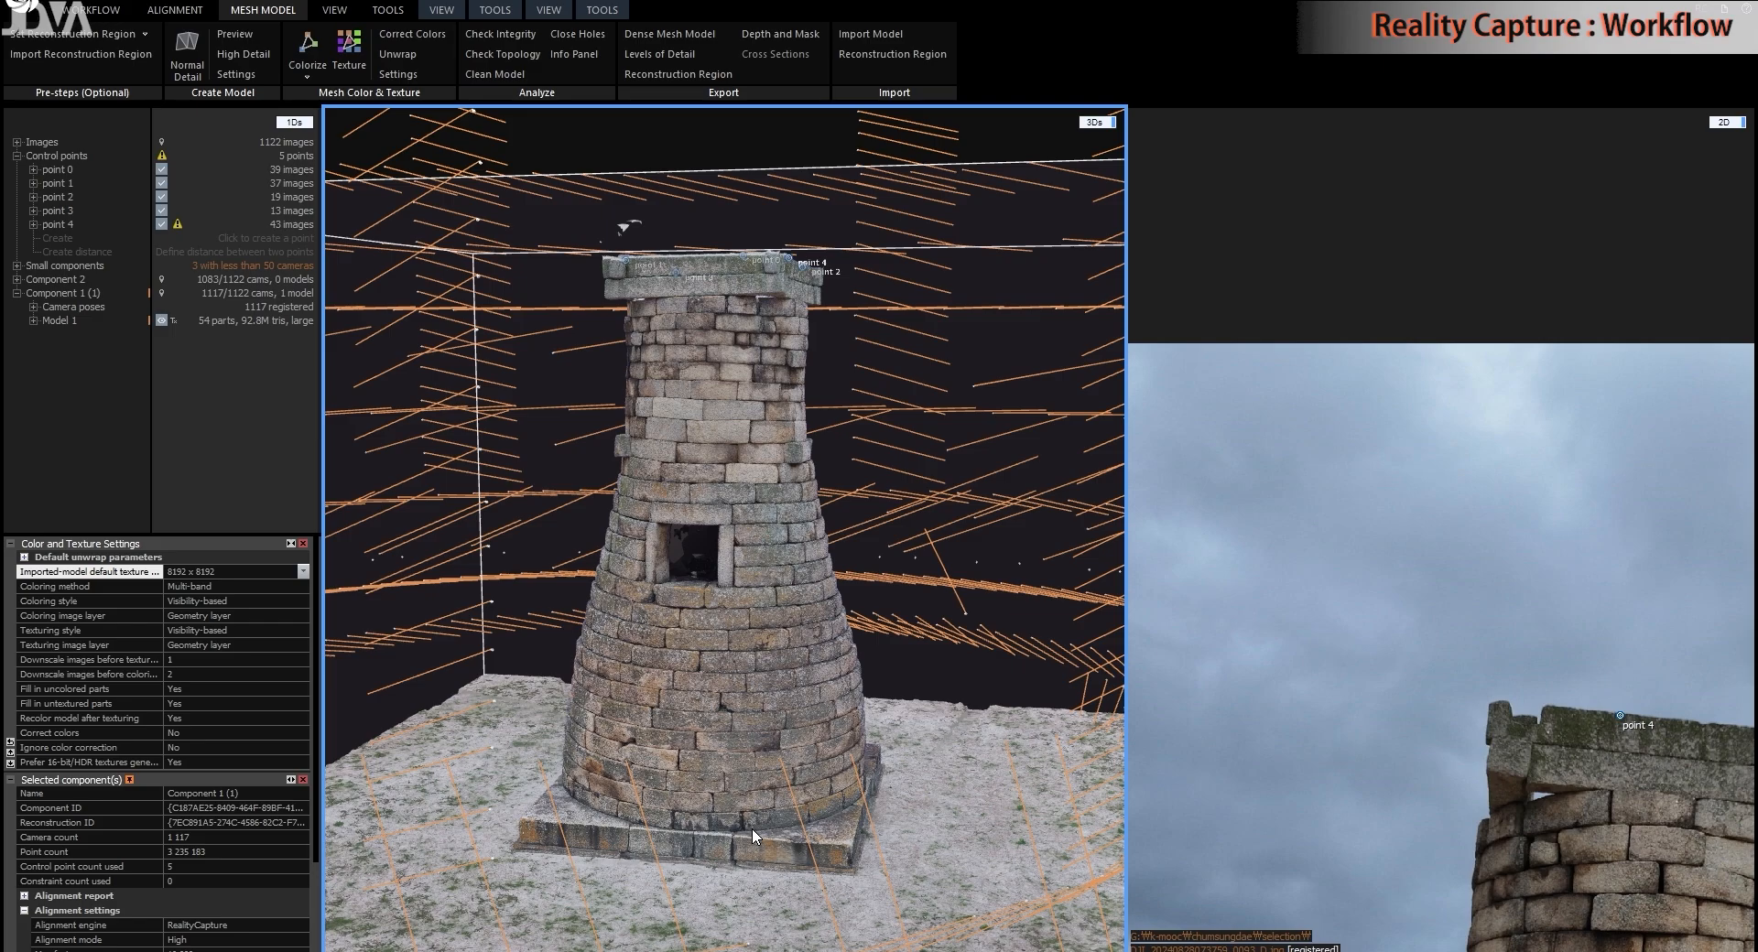
left_click_drag(753, 836, 943, 586)
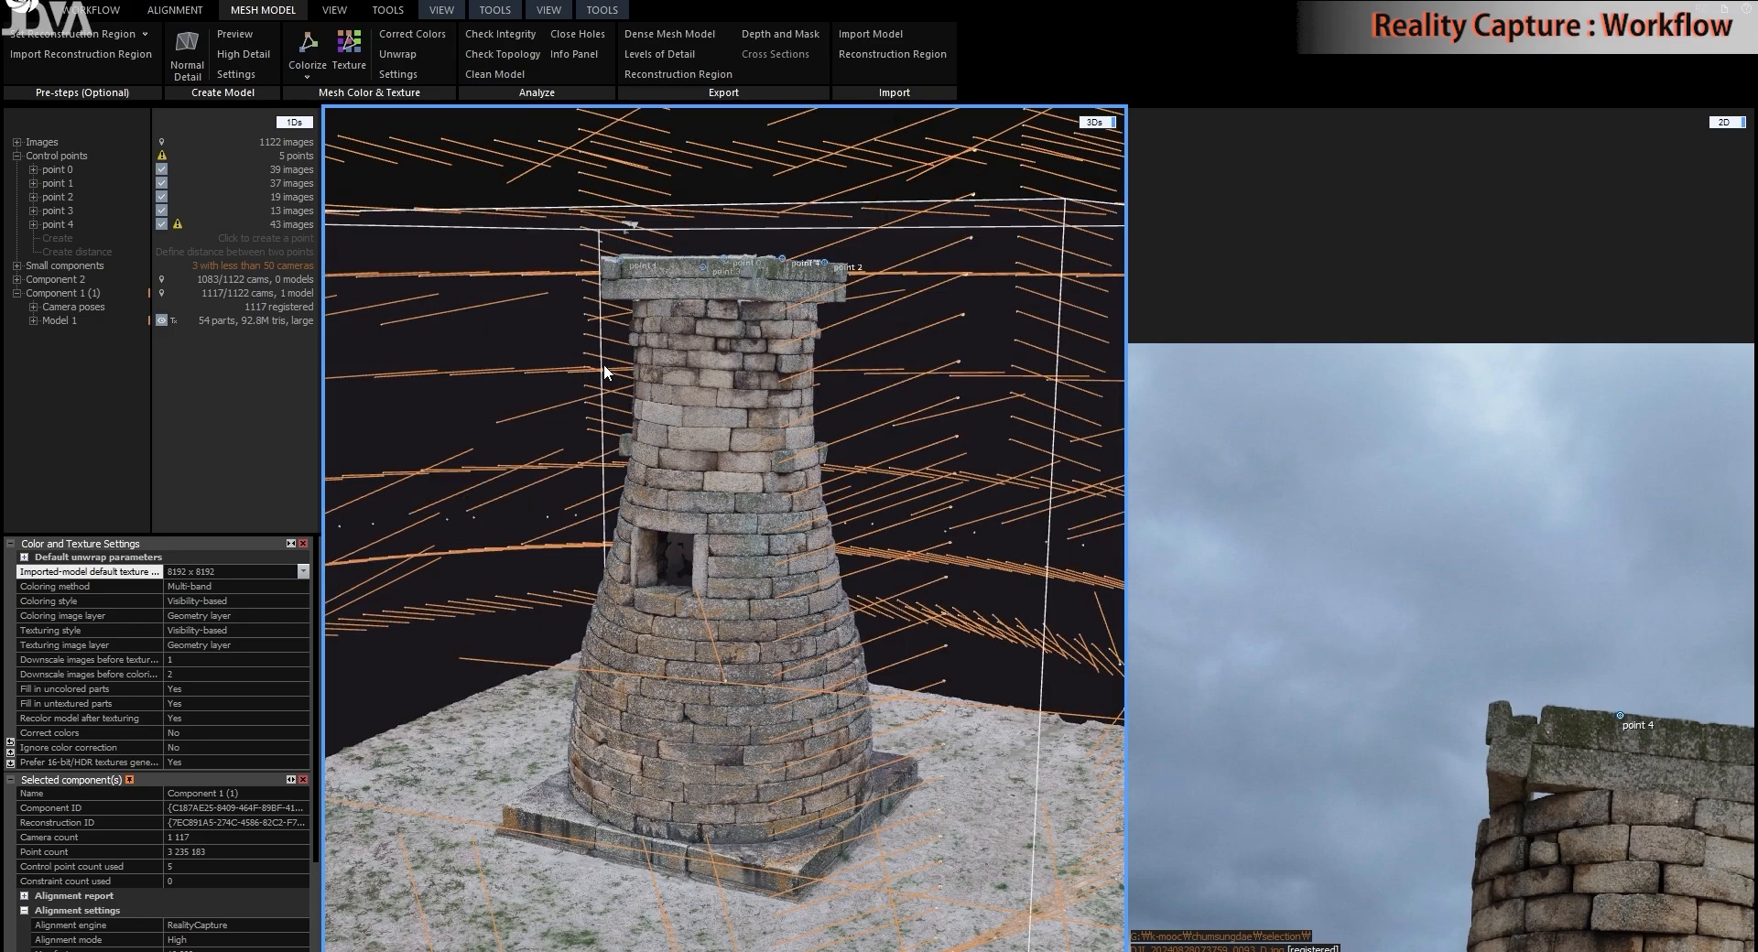
- Open the project's export format selection and look through the formats, from camera alignment to dense mesh models
left_click(91, 11)
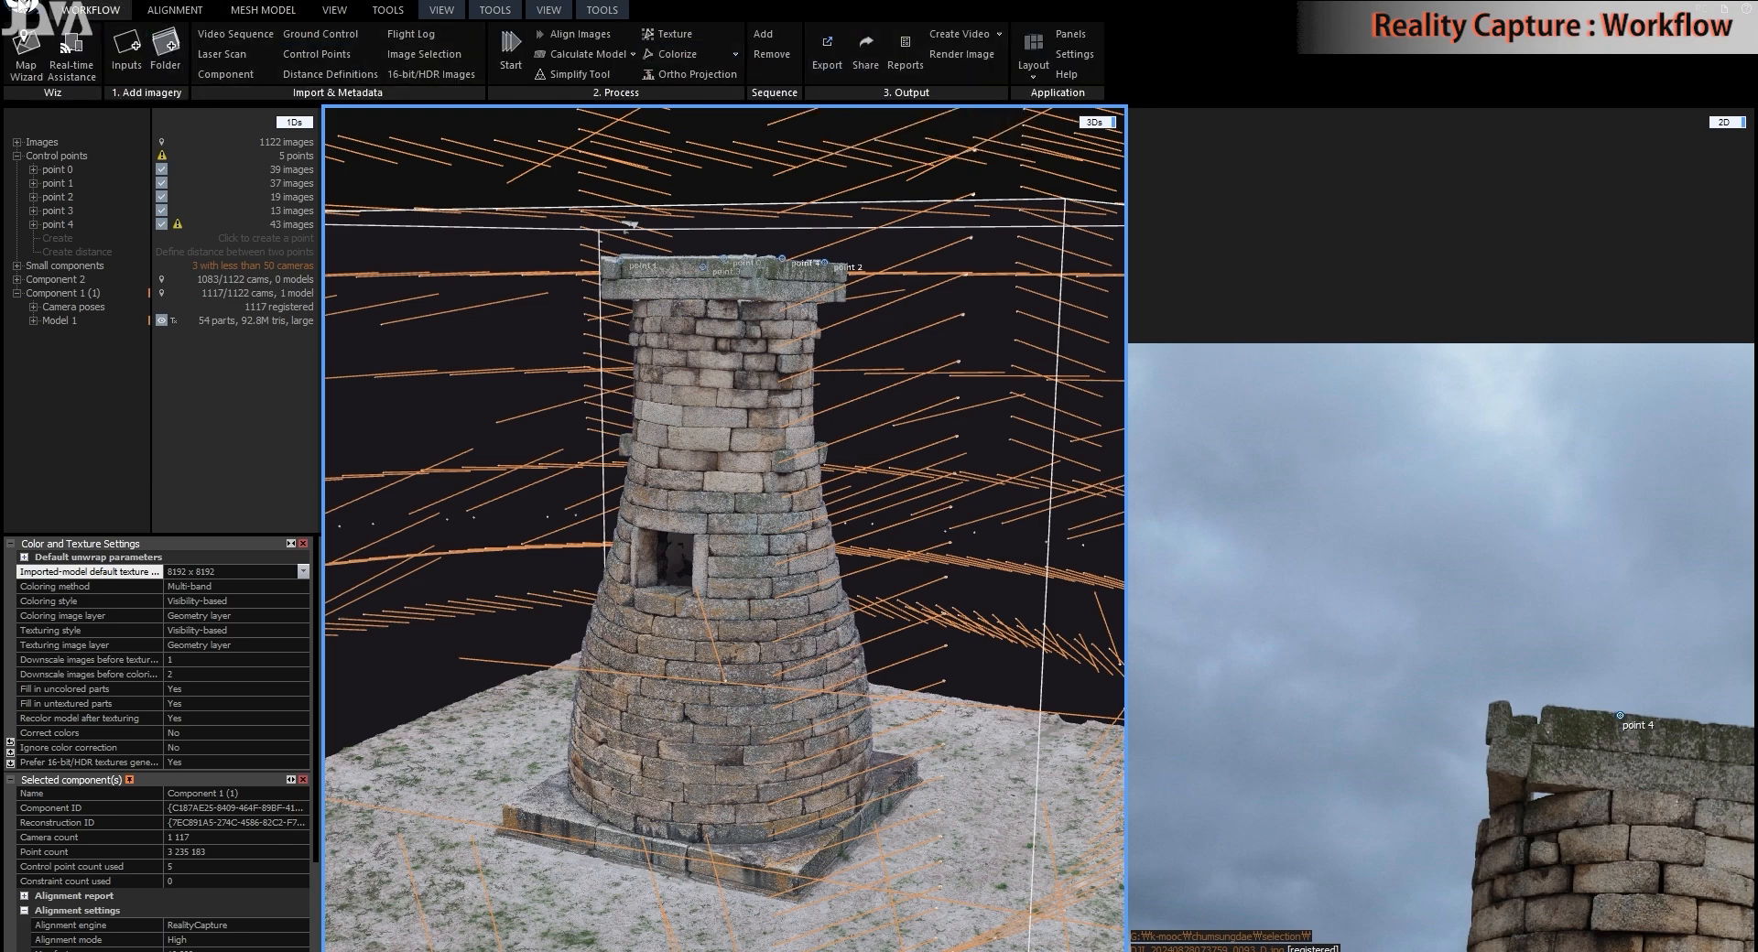
left_click(22, 7)
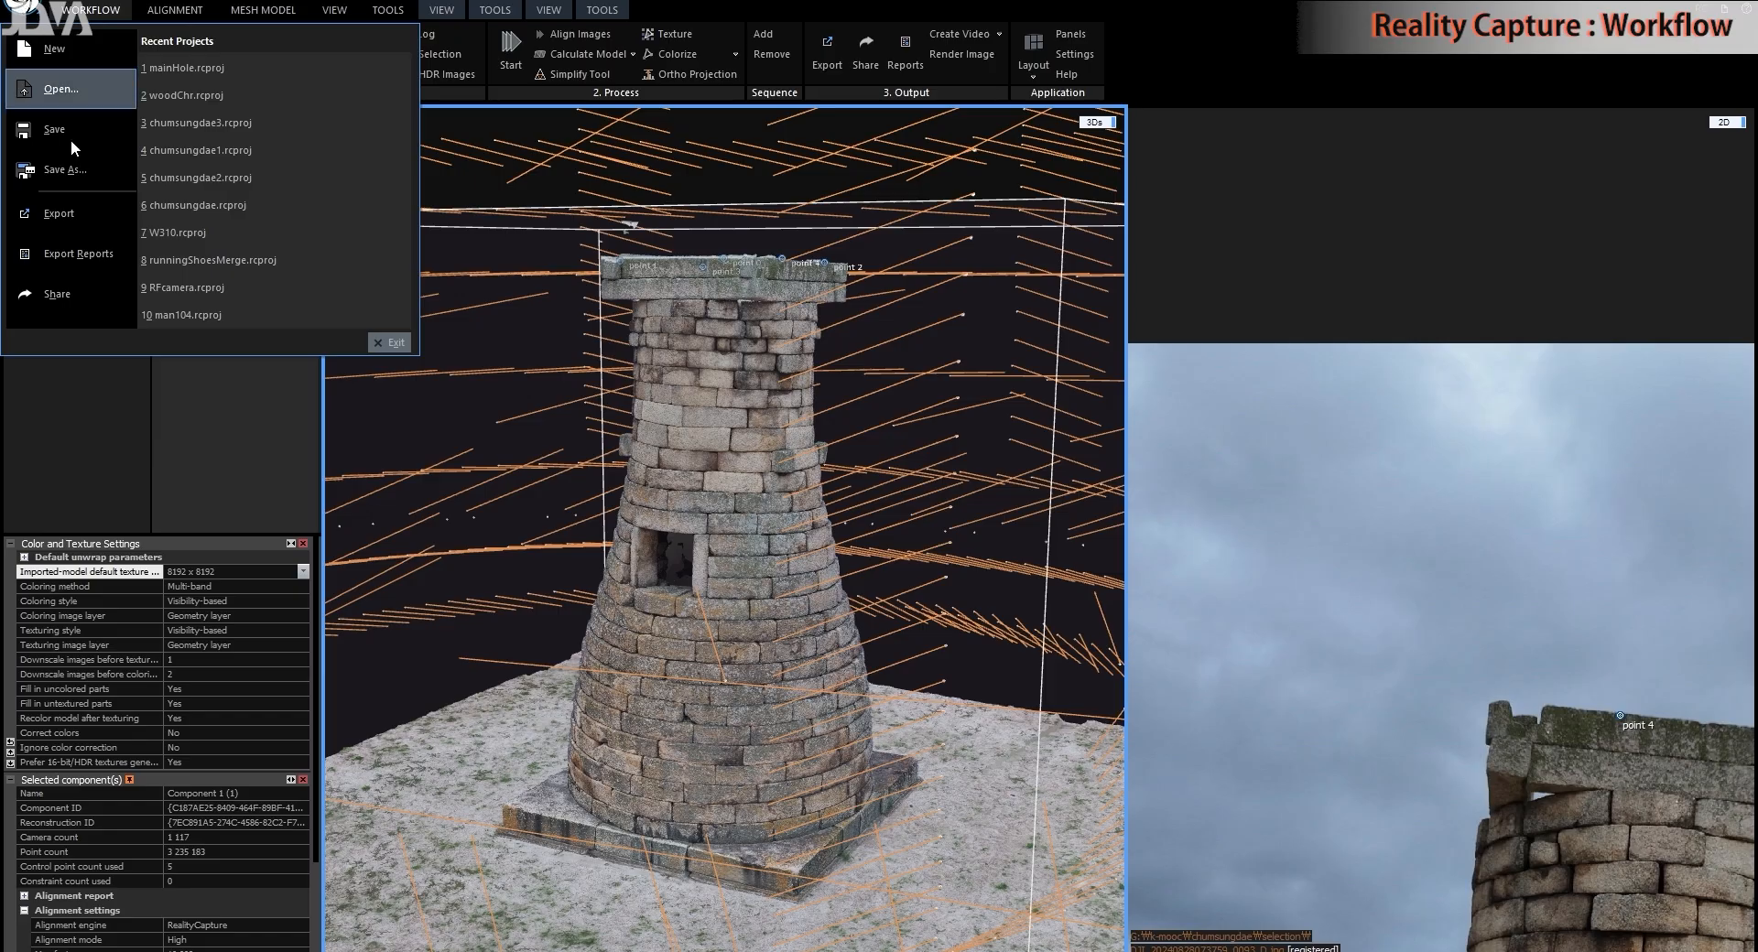
left_click(92, 233)
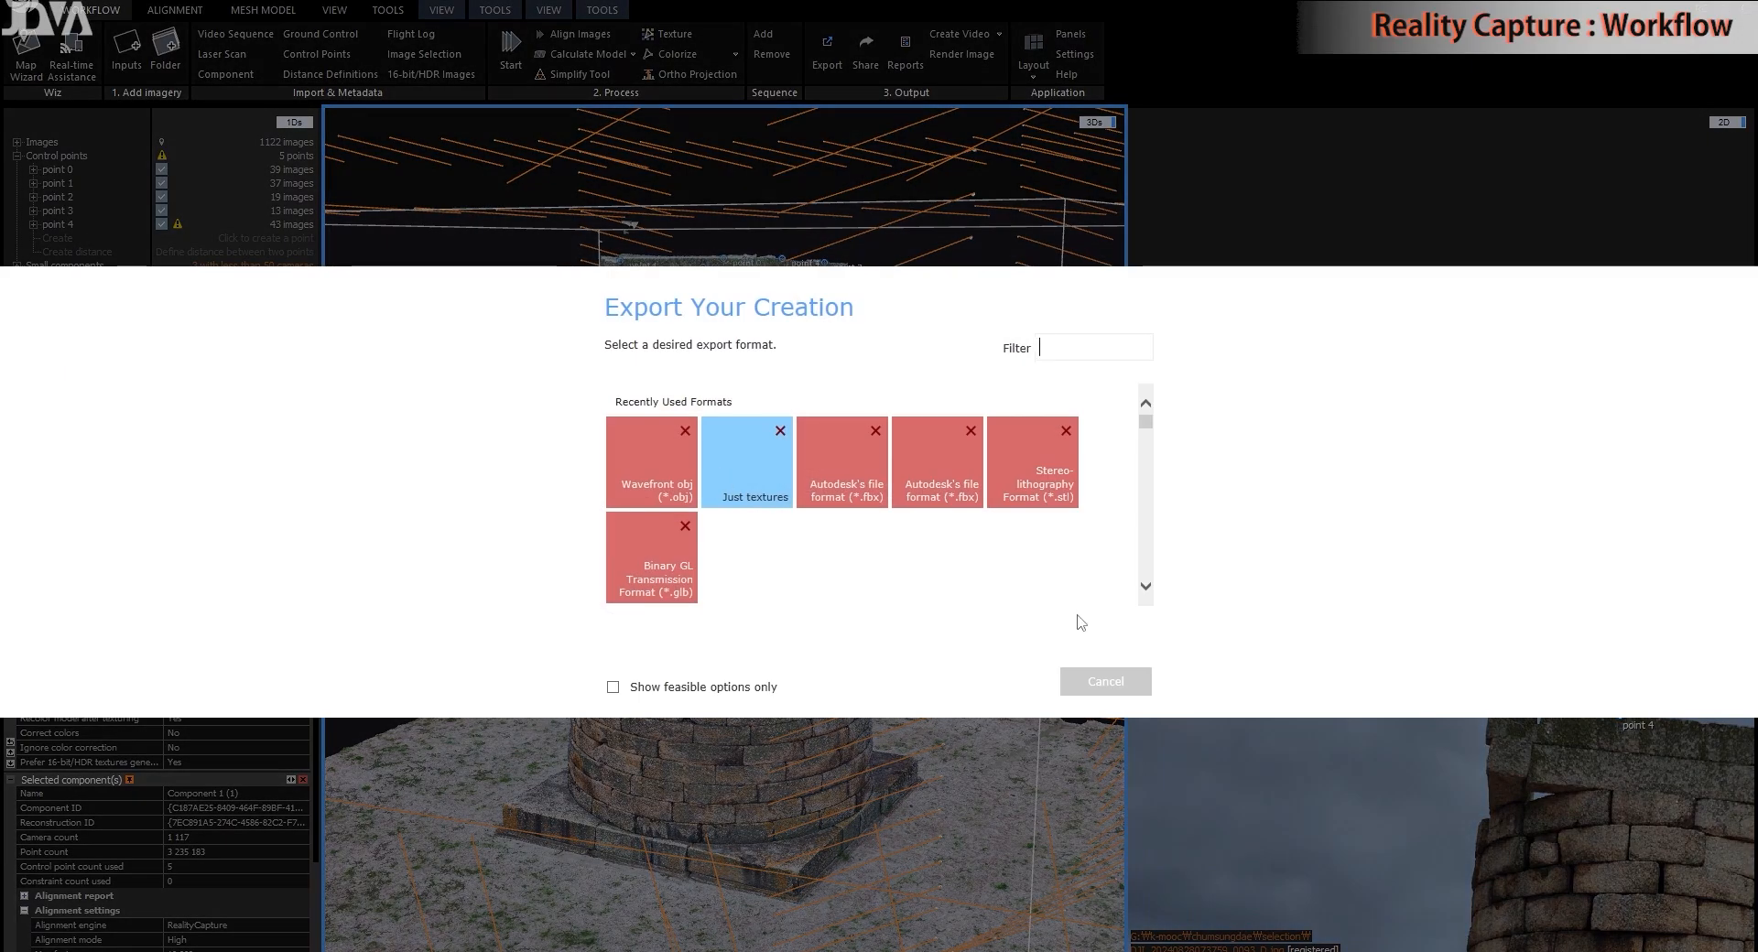
scroll(1062, 552, "down", 1)
scroll(1062, 552, "down", 5)
scroll(1065, 550, "up", 3)
scroll(1065, 549, "up", 3)
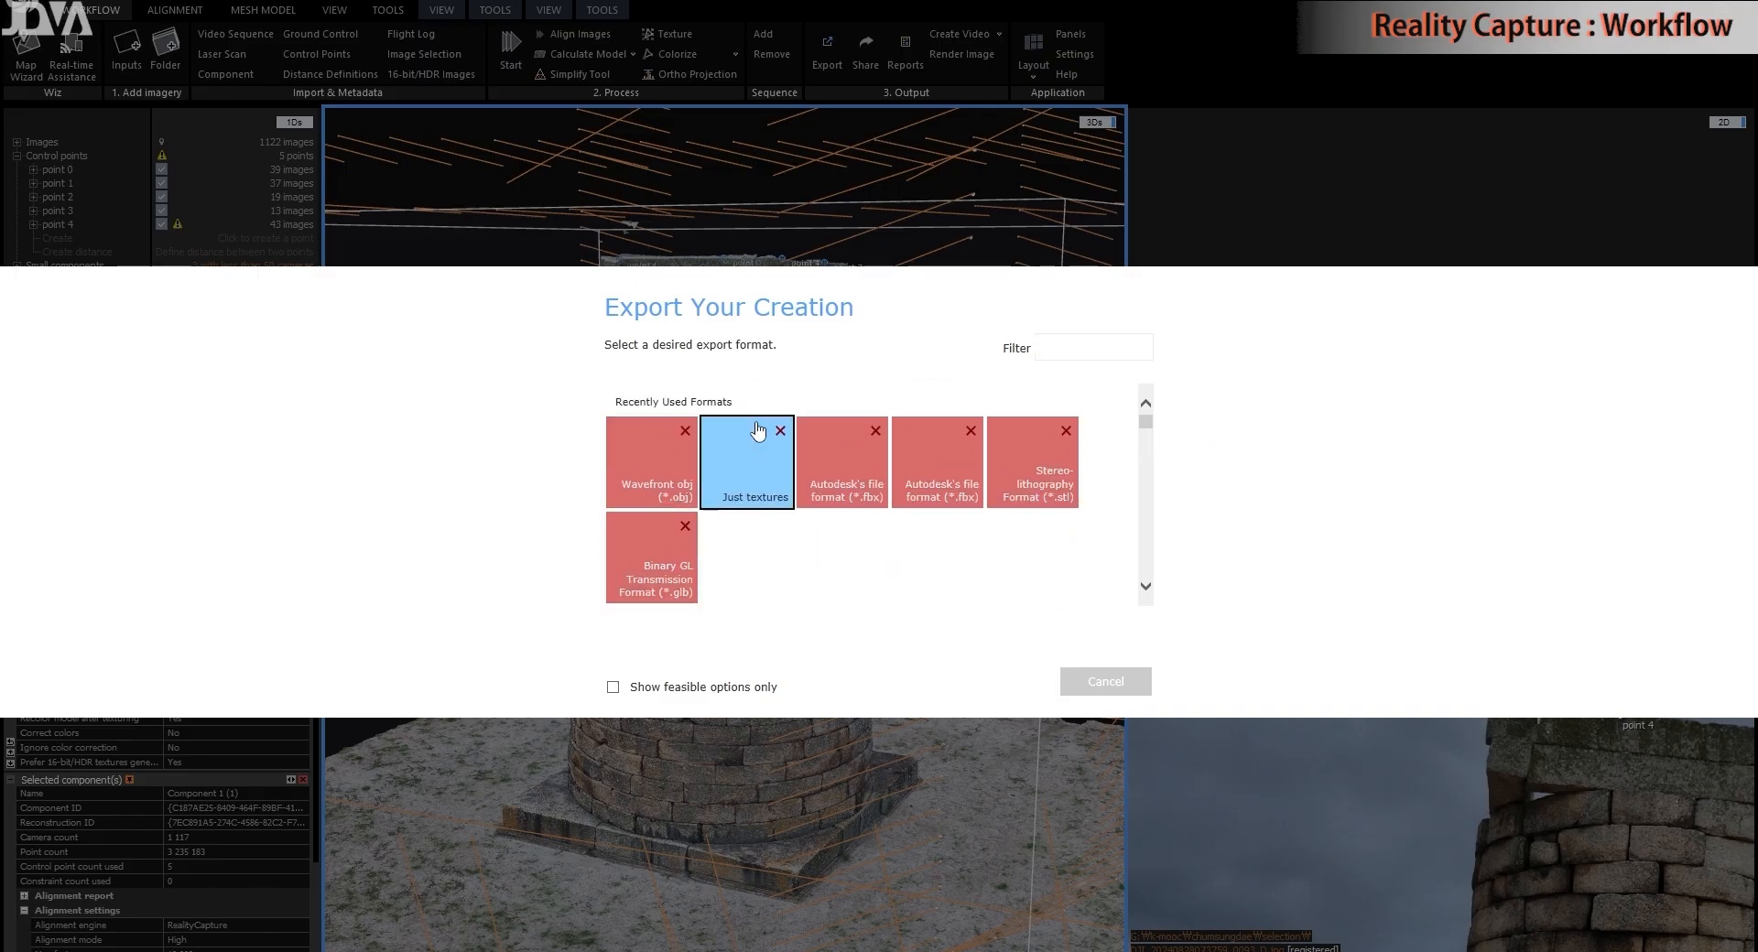
scroll(975, 586, "down", 3)
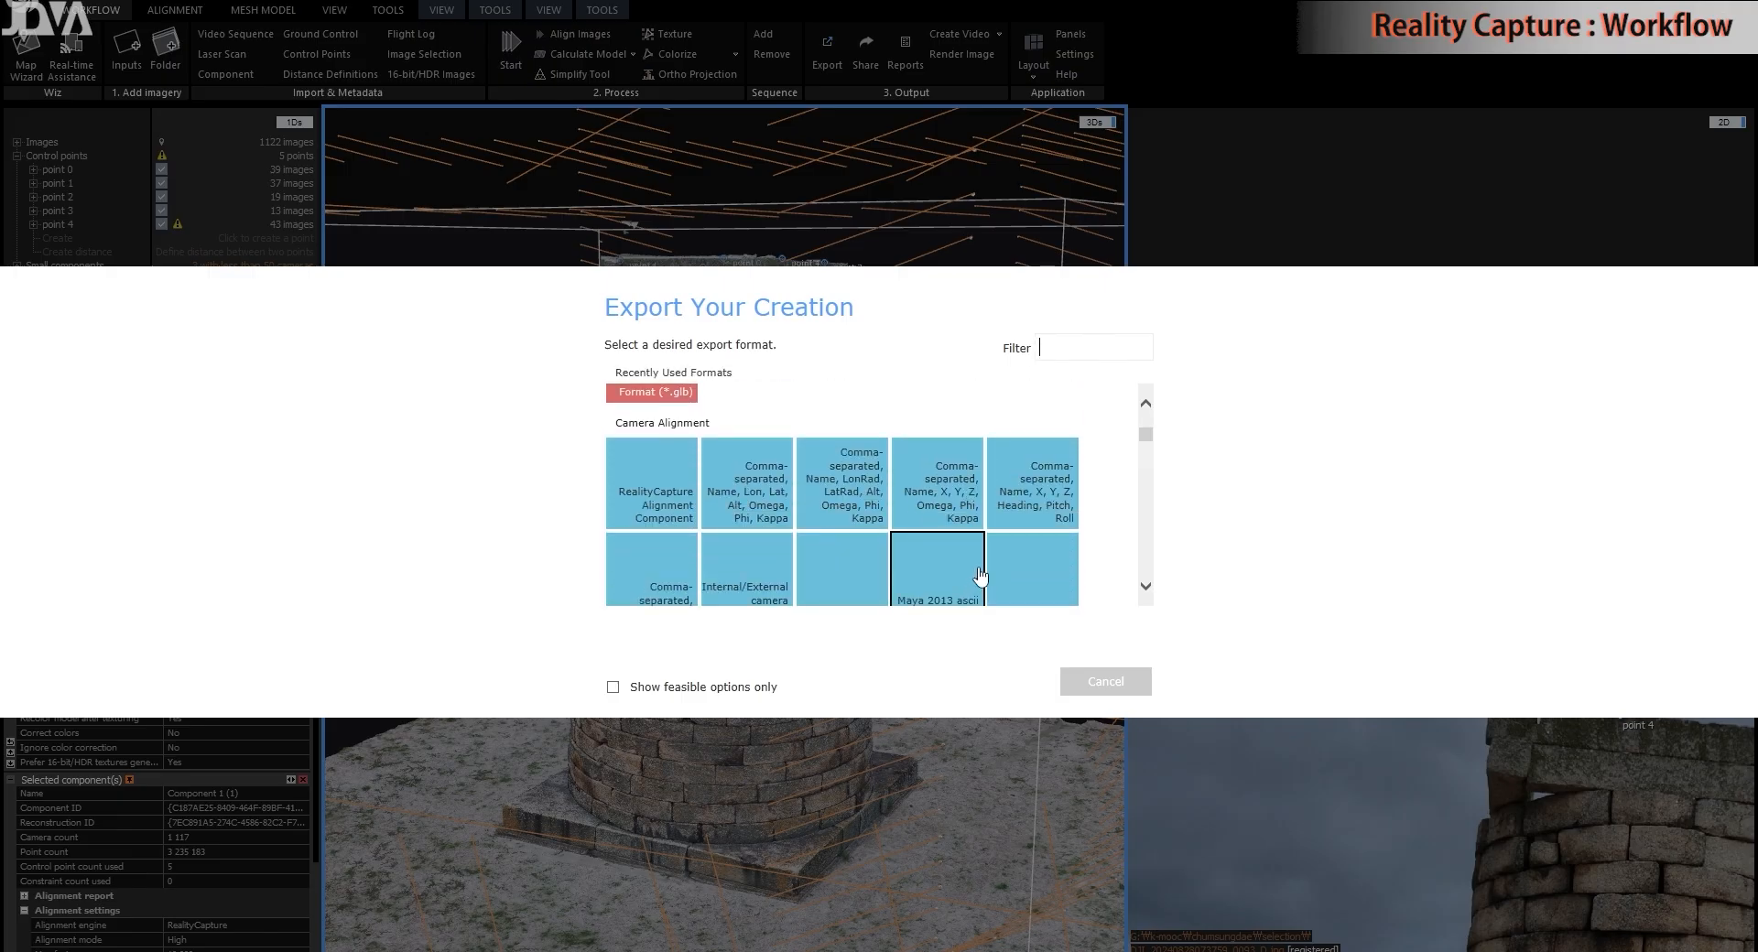
scroll(981, 577, "up", 3)
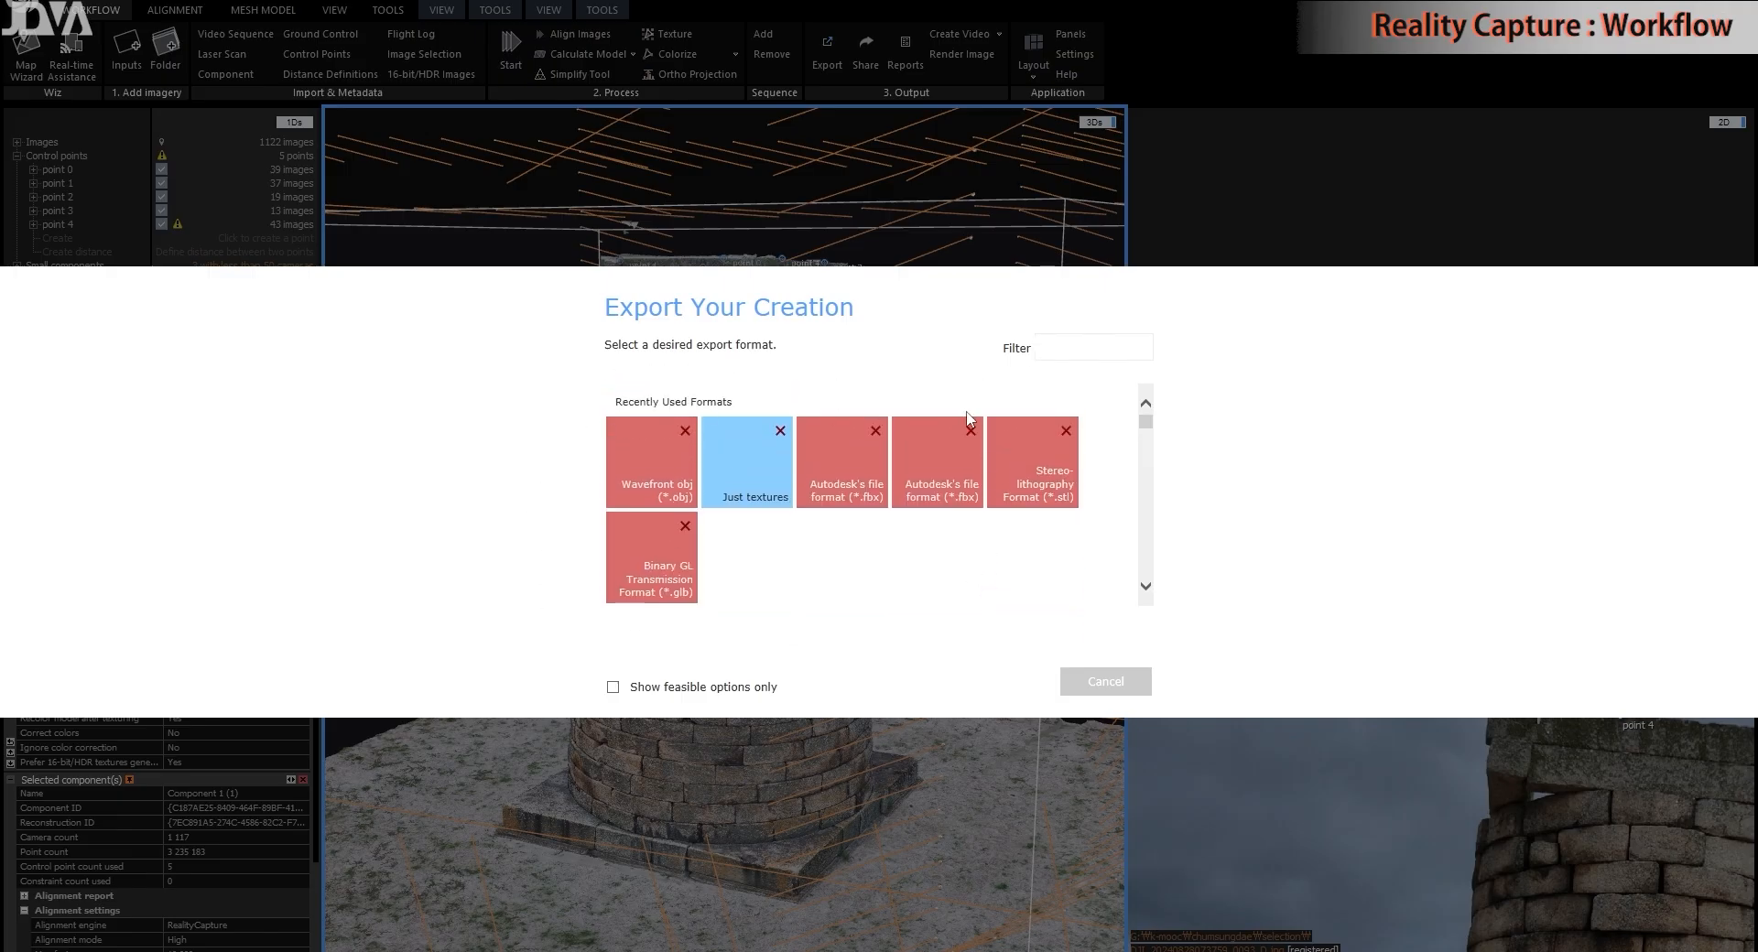
scroll(992, 586, "down", 3)
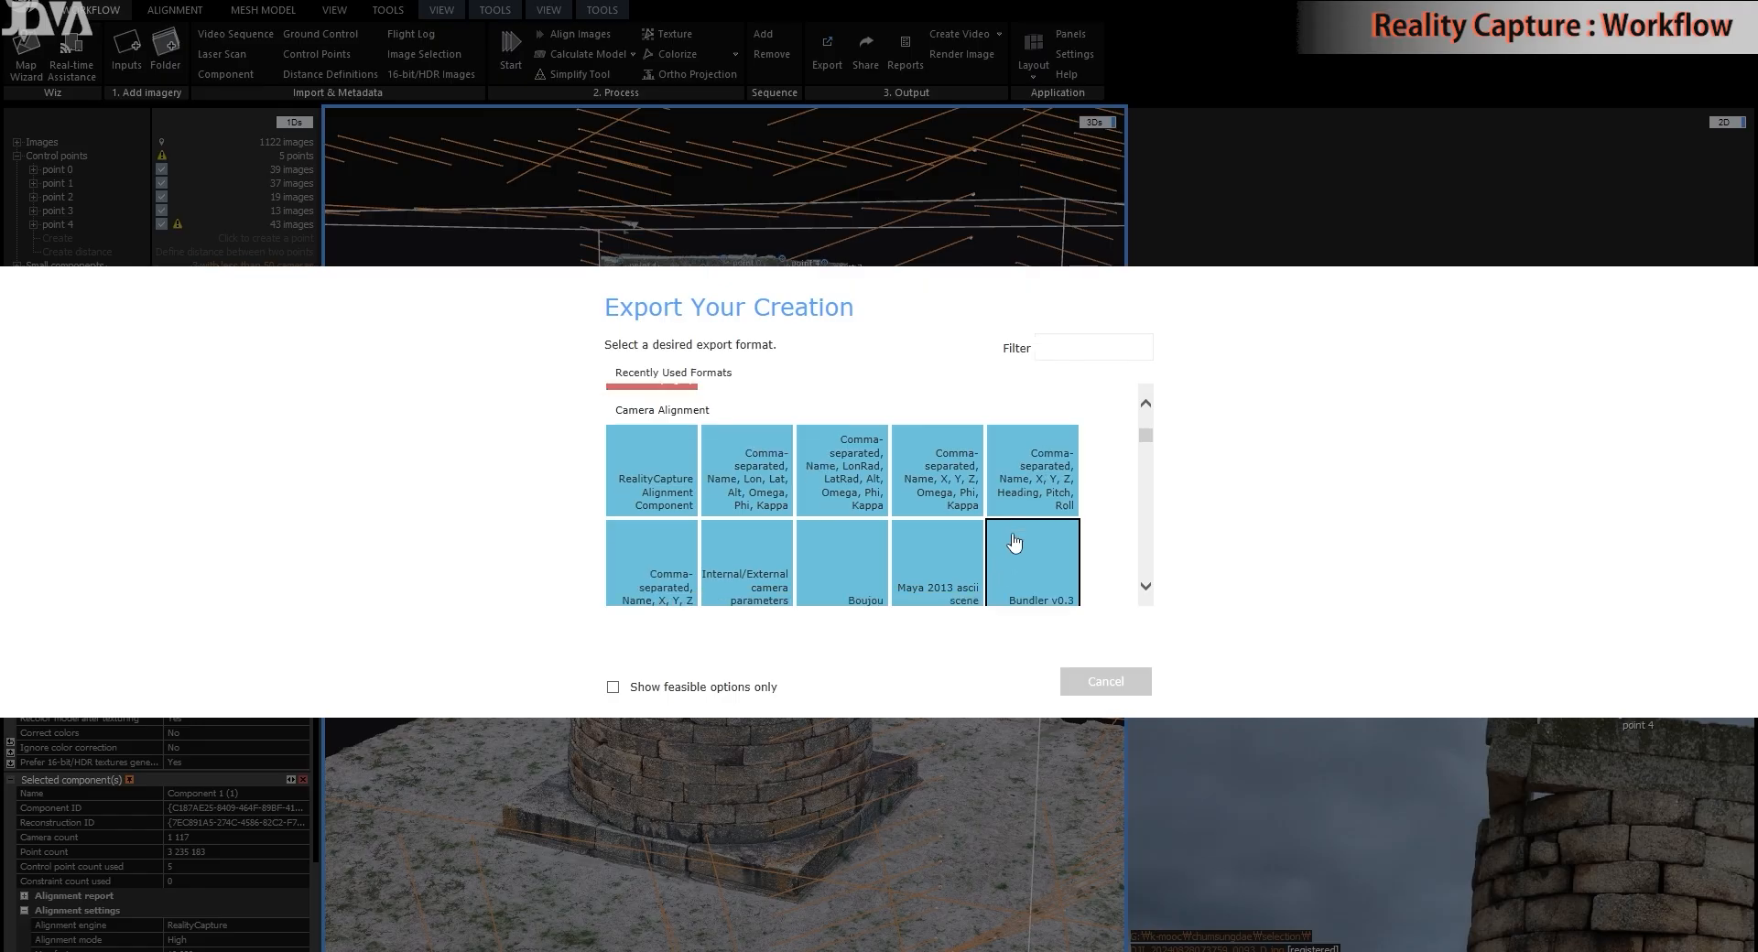
scroll(1015, 543, "down", 5)
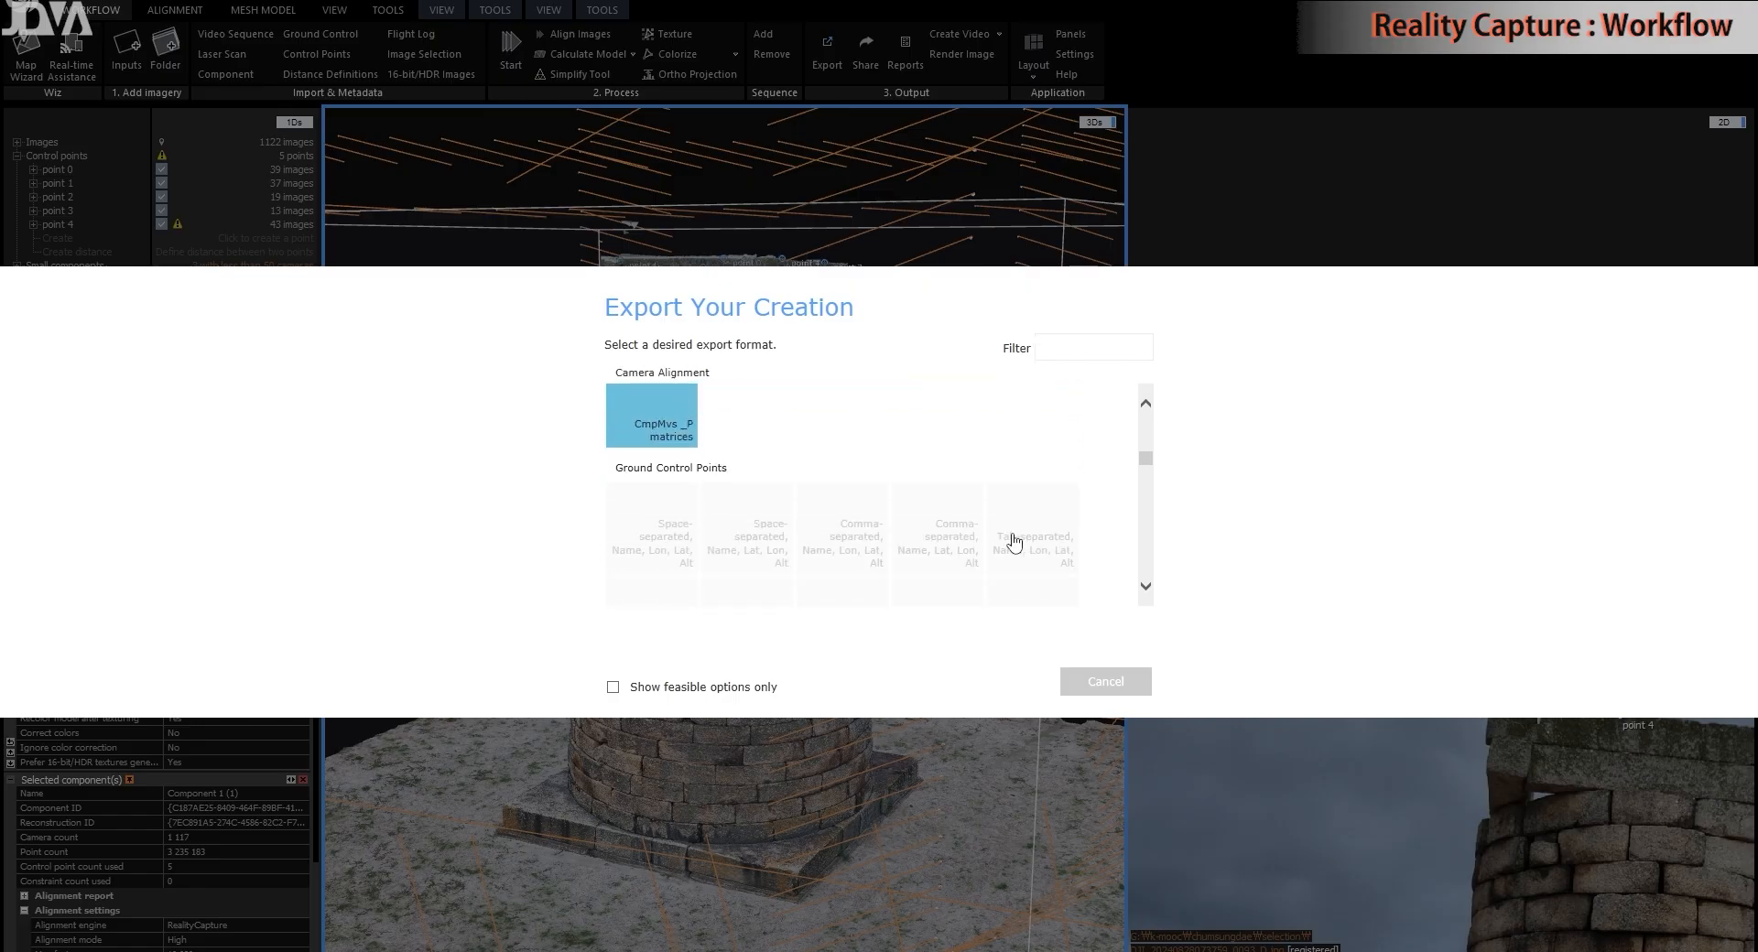
scroll(1011, 540, "down", 5)
scroll(1094, 522, "up", 1)
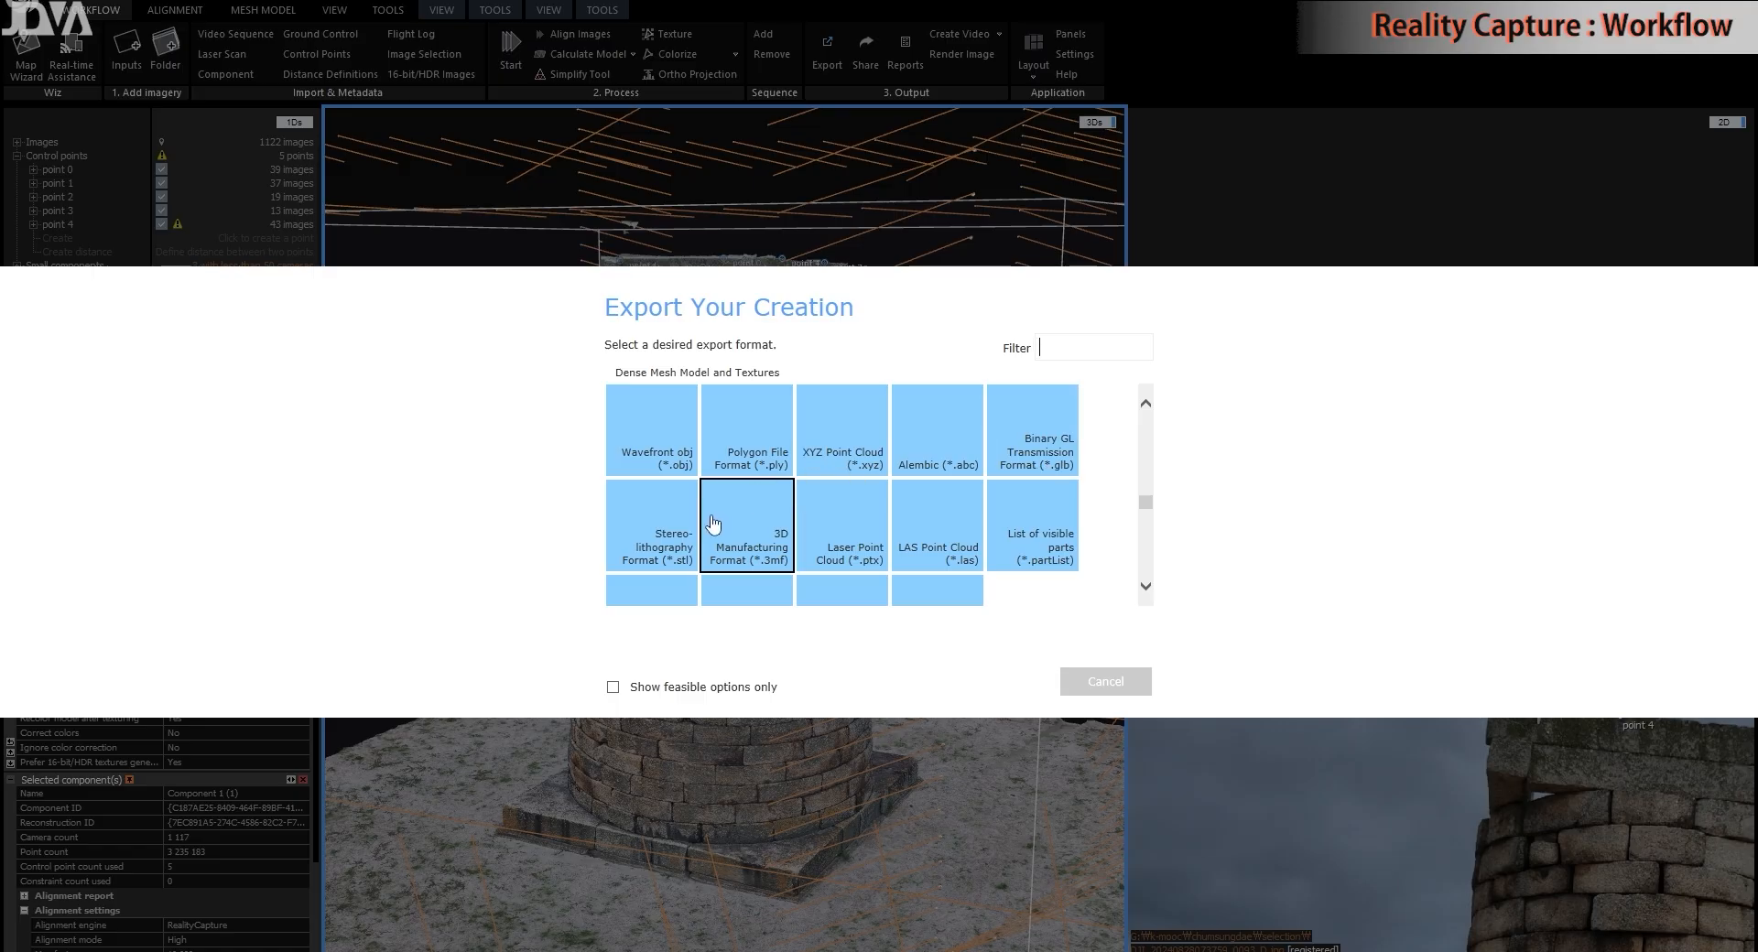
- Choose the Wavefront obj format for the dense textured mesh and save the export as chumsungdae in the chumsungdae folder
scroll(1018, 529, "down", 1)
scroll(1018, 530, "down", 2)
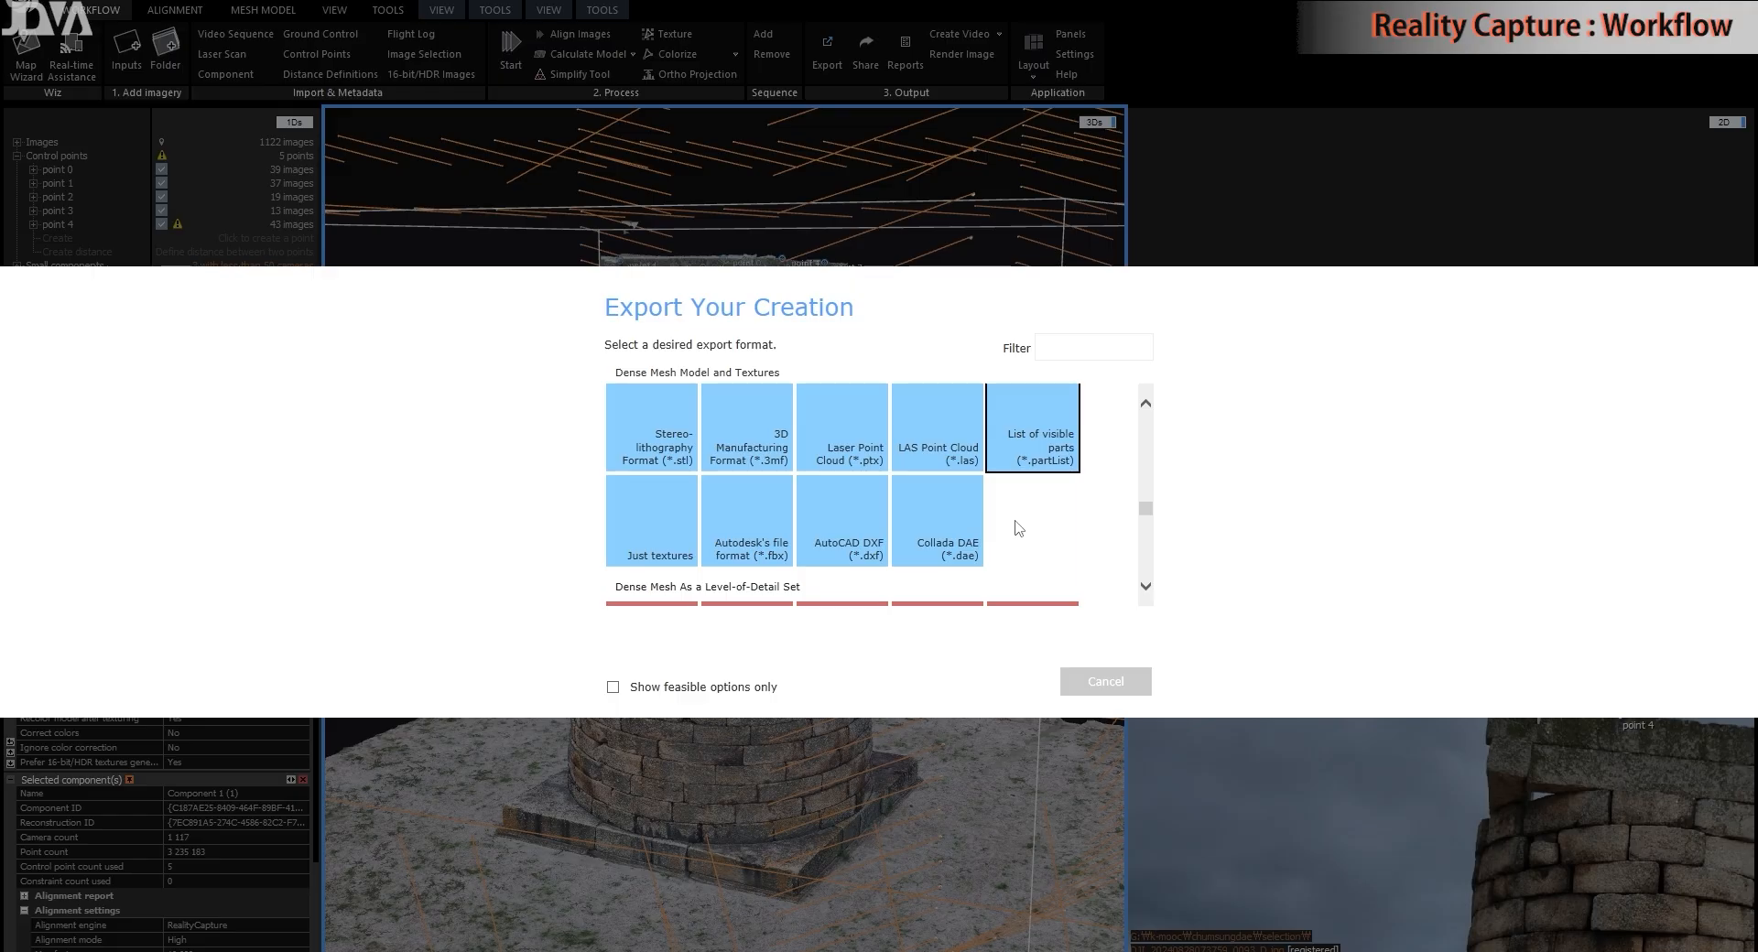
scroll(1018, 529, "up", 1)
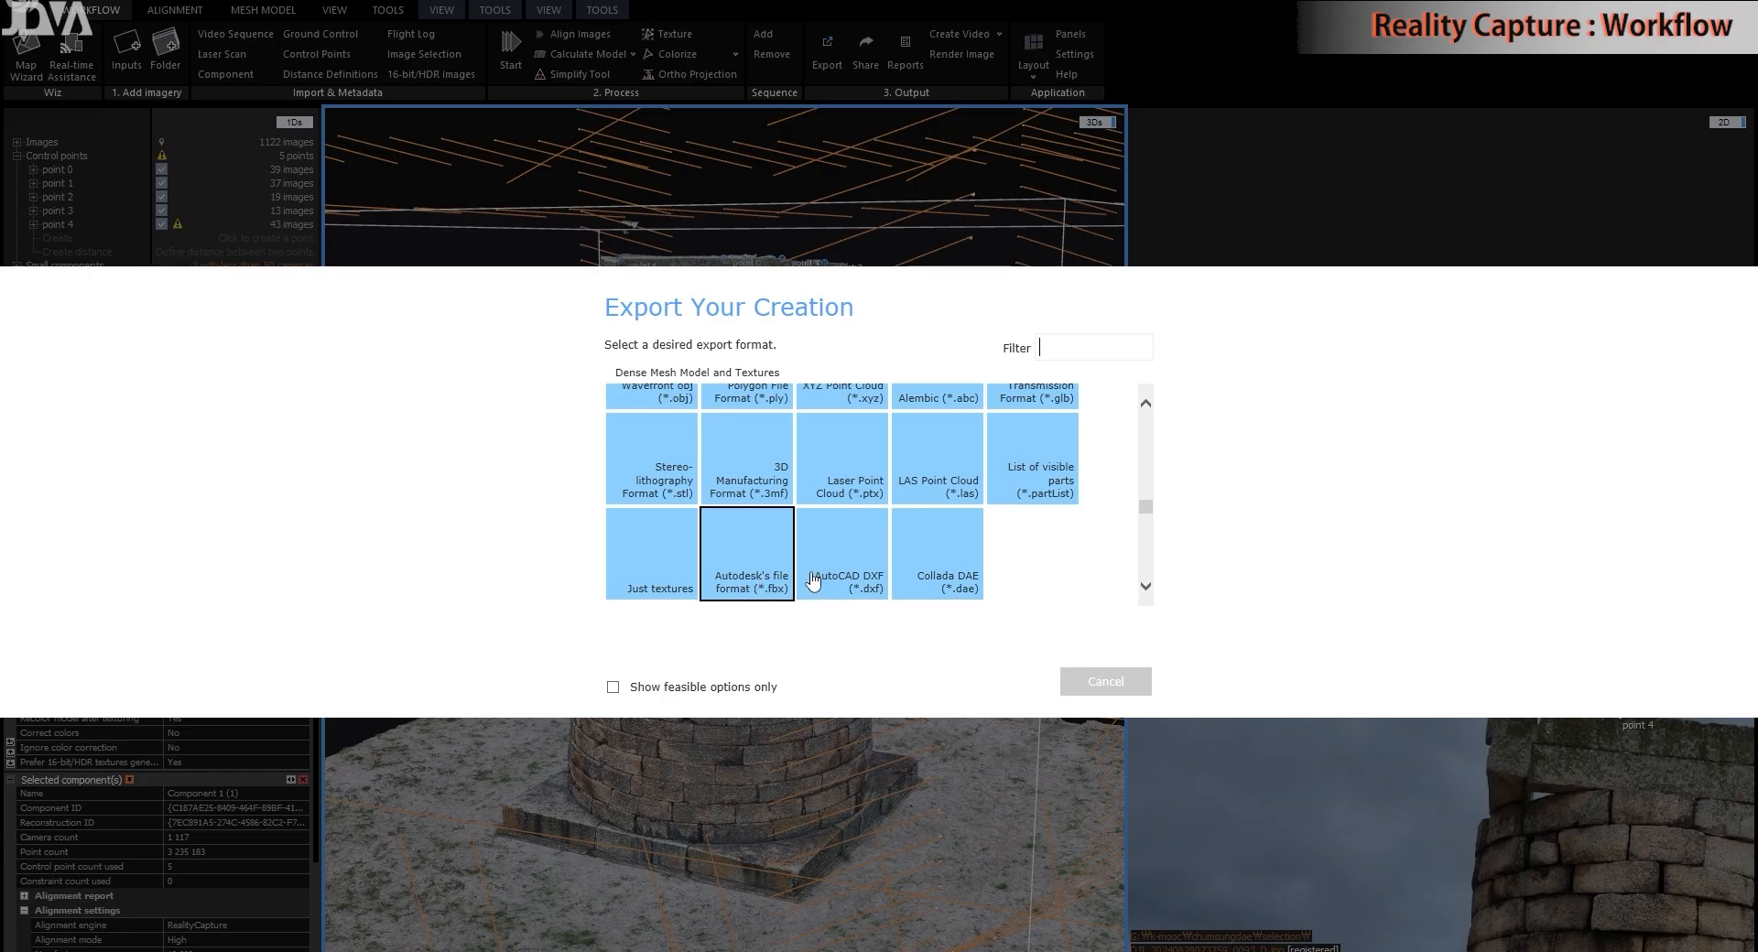
scroll(1046, 563, "up", 2)
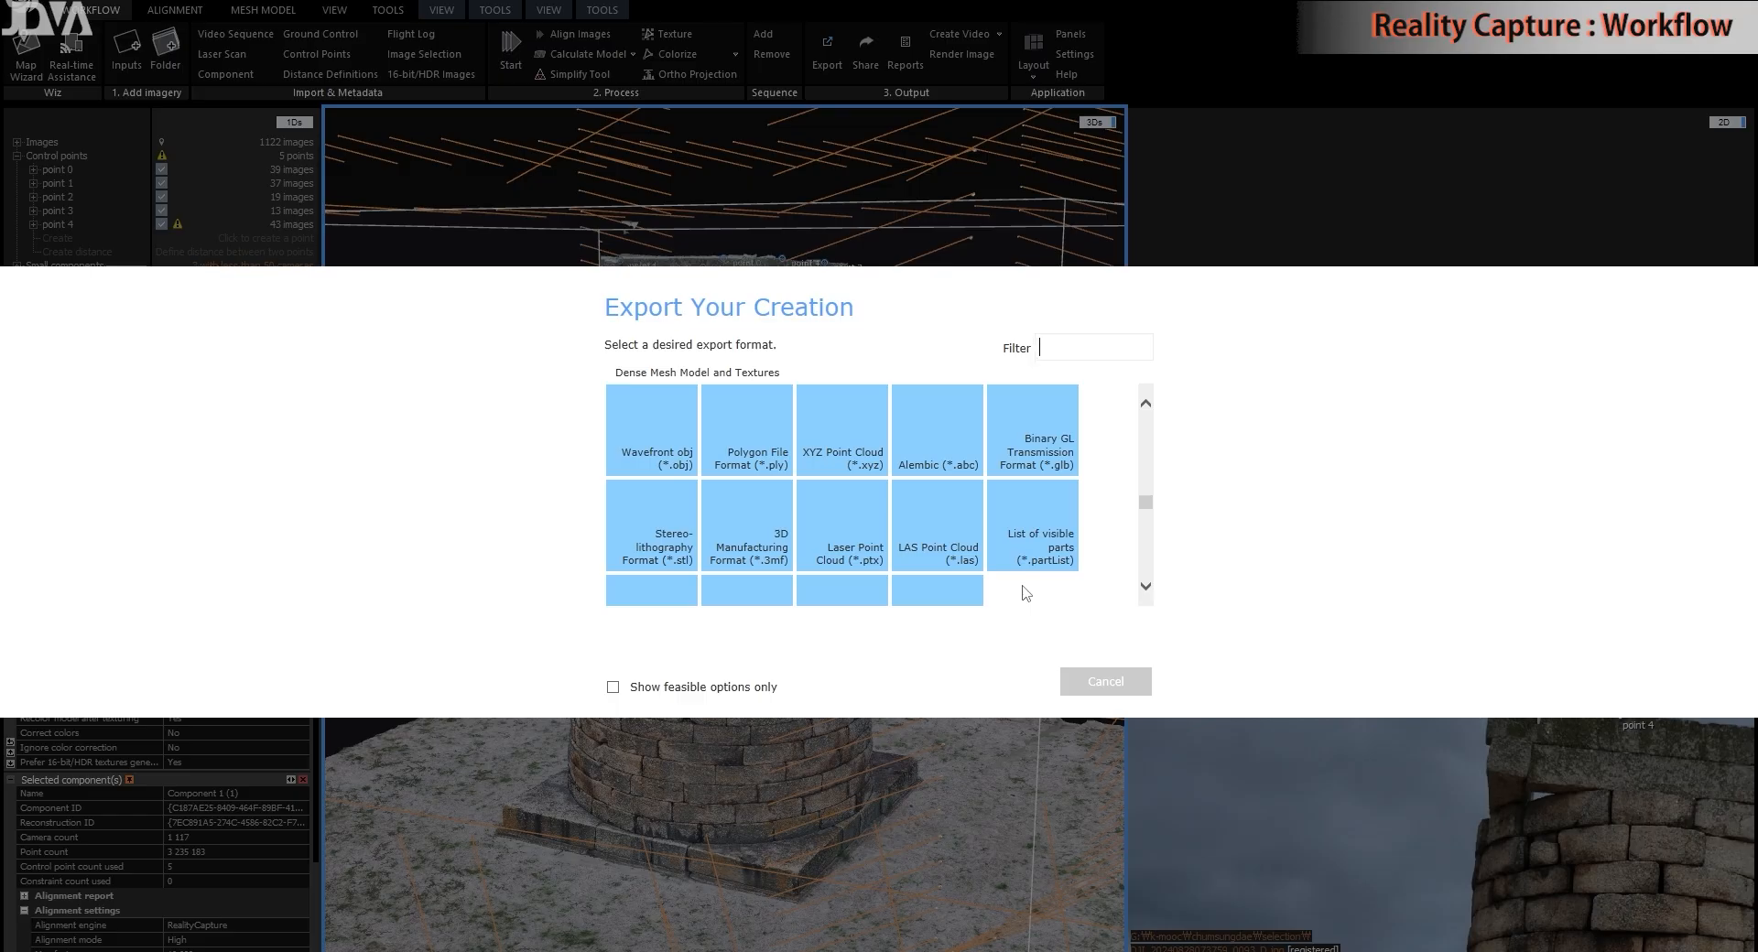
scroll(1024, 593, "up", 1)
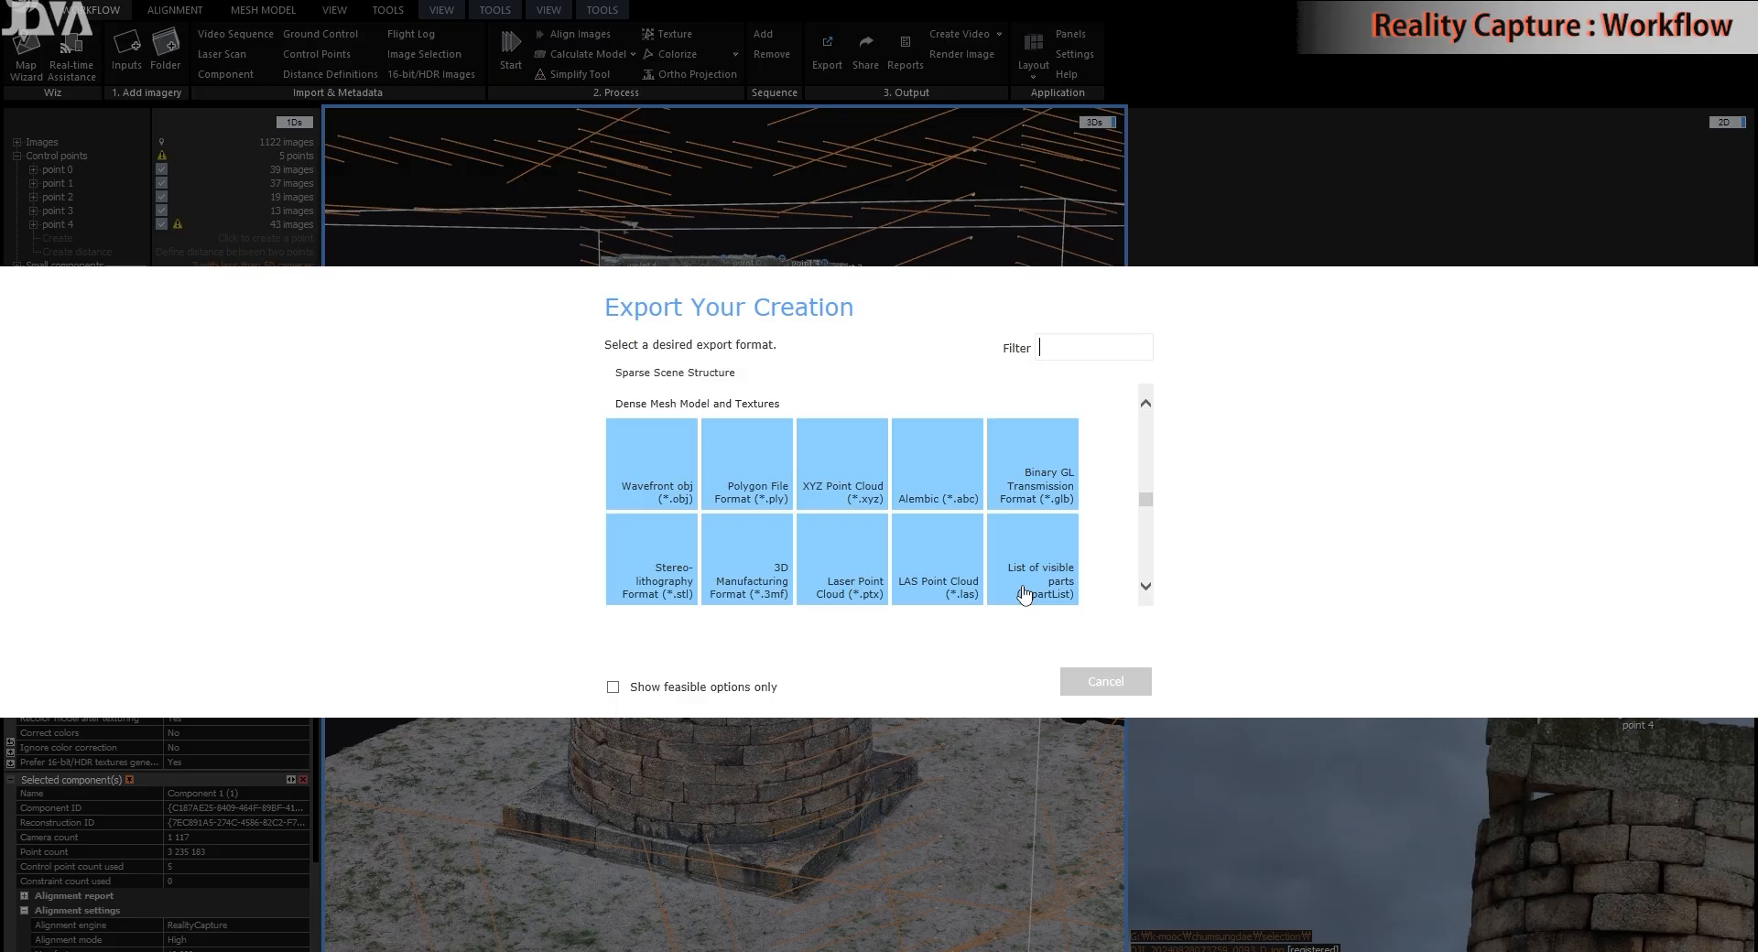
scroll(630, 476, "down", 1)
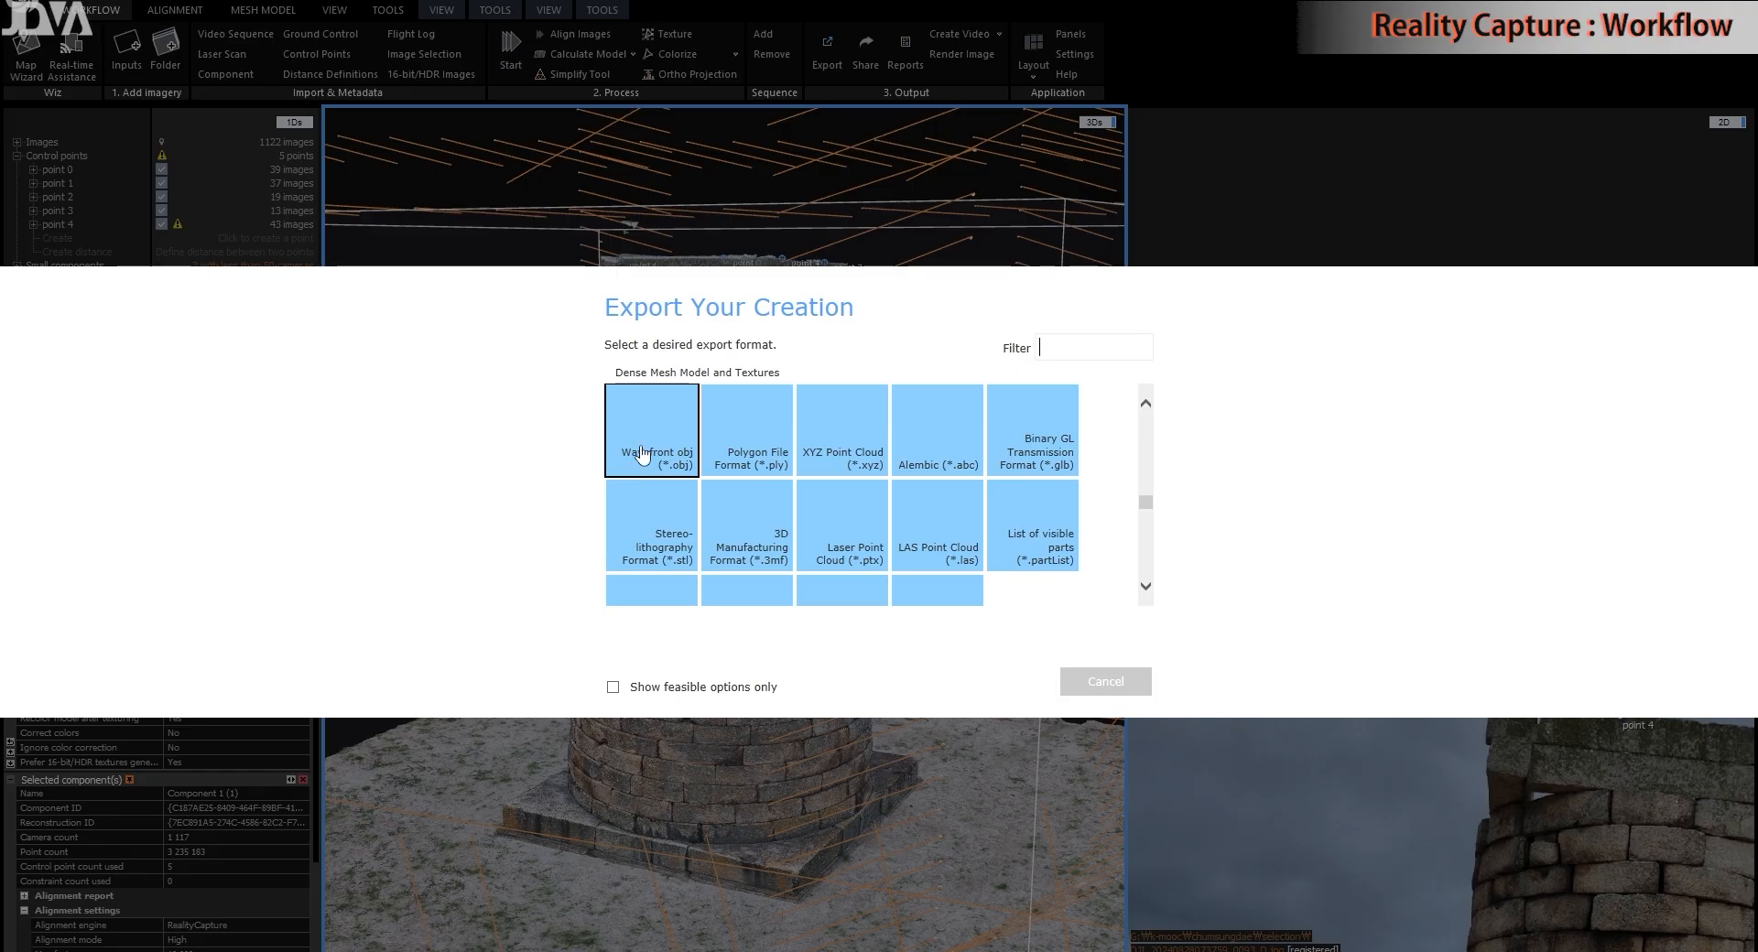
left_click(648, 442)
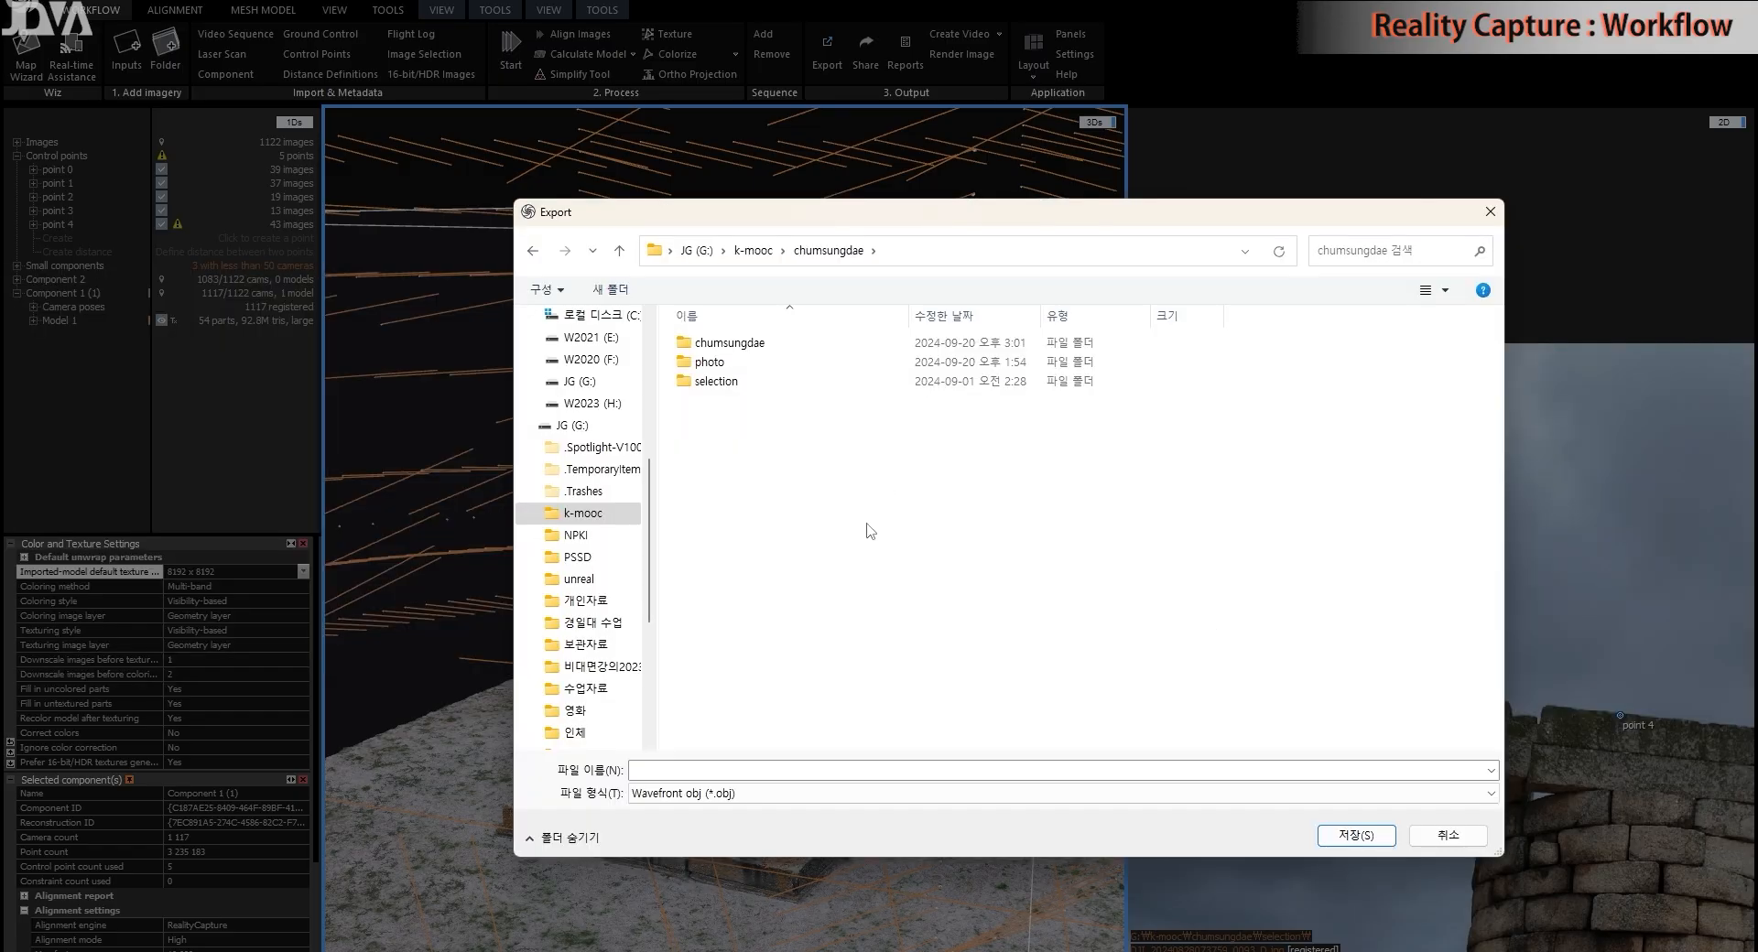
left_click(701, 772)
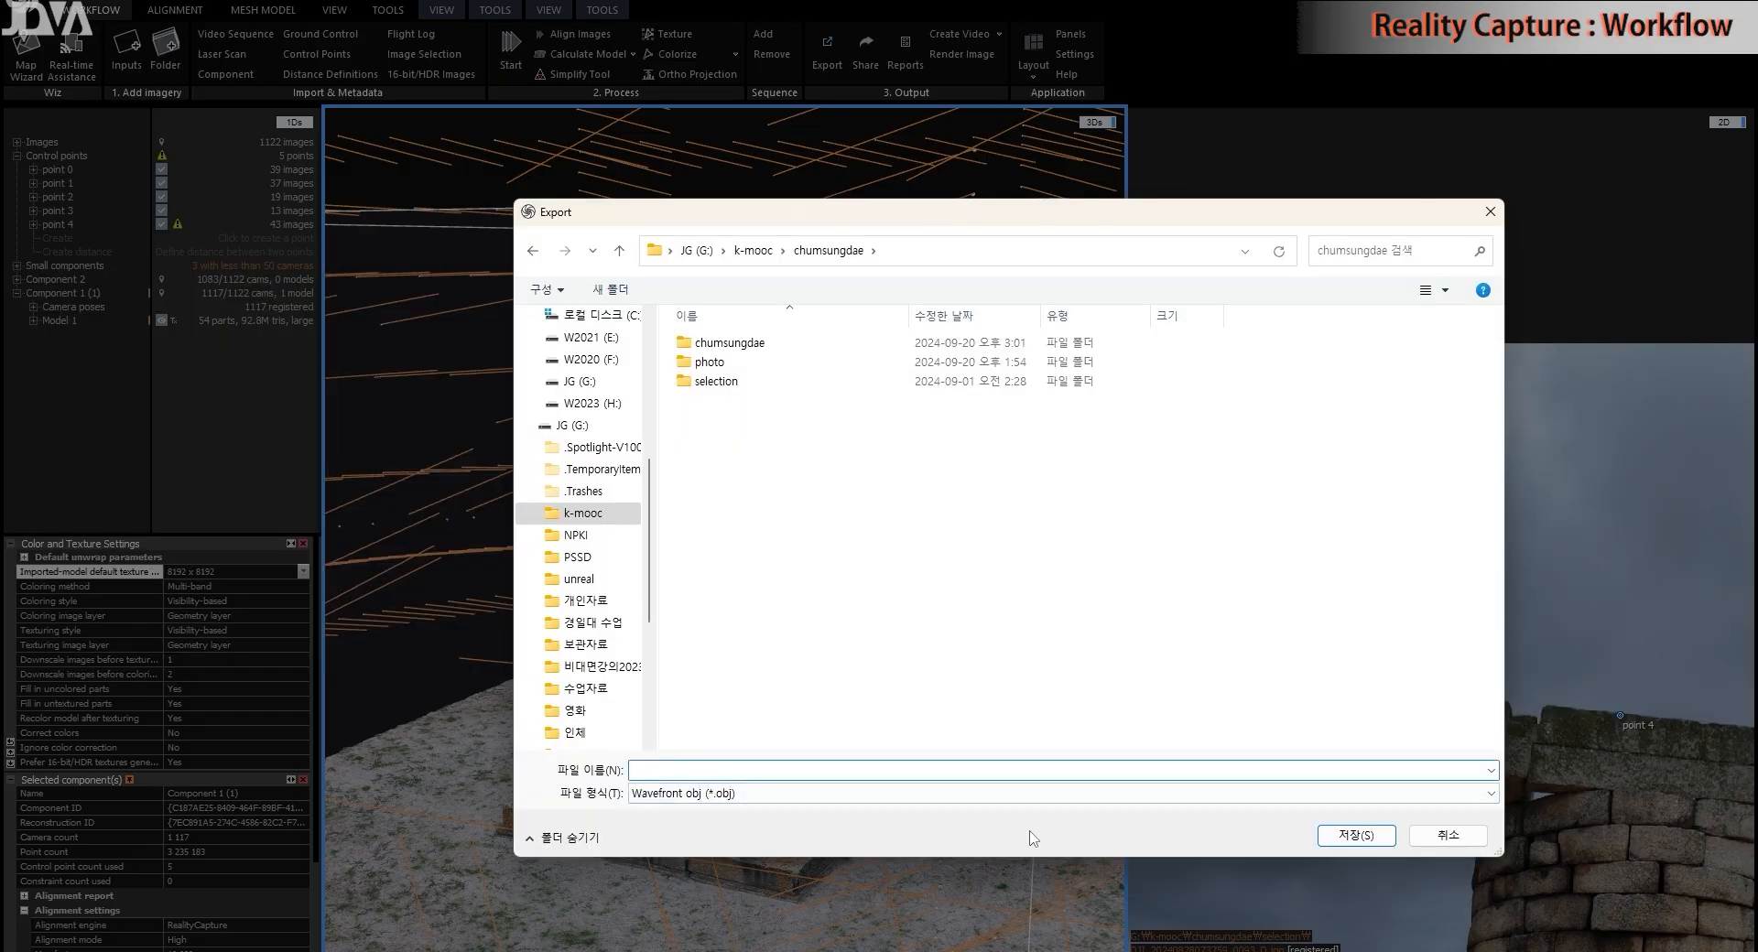
type("chumsungdae")
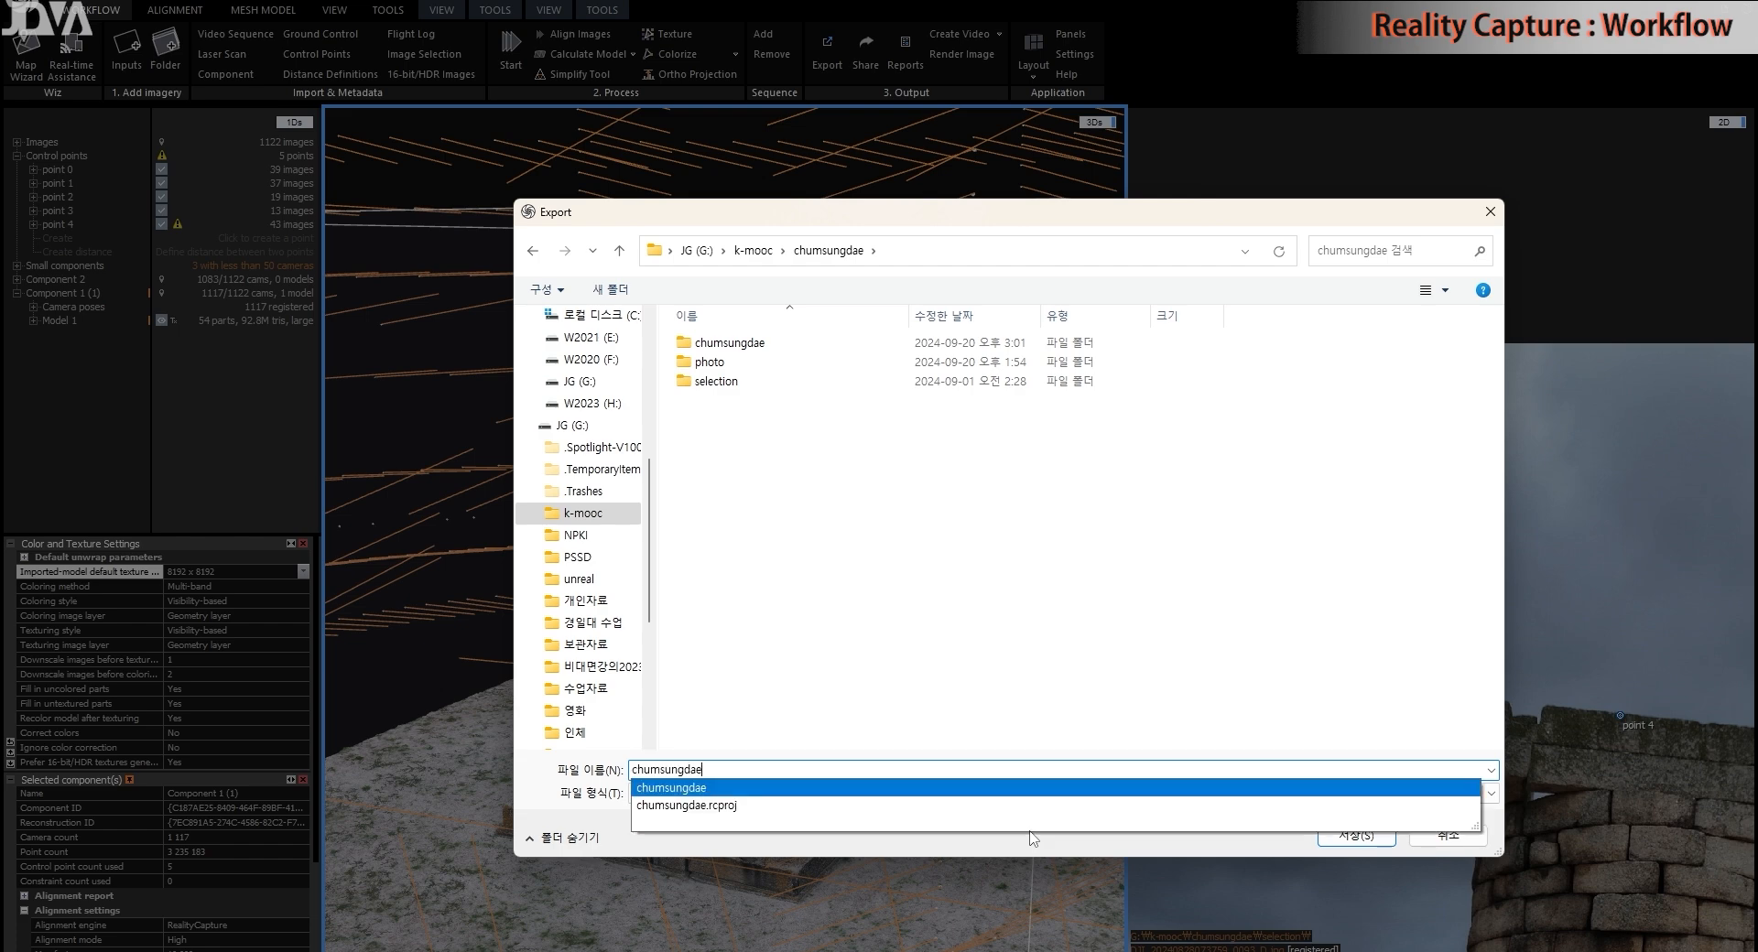
left_click(1227, 655)
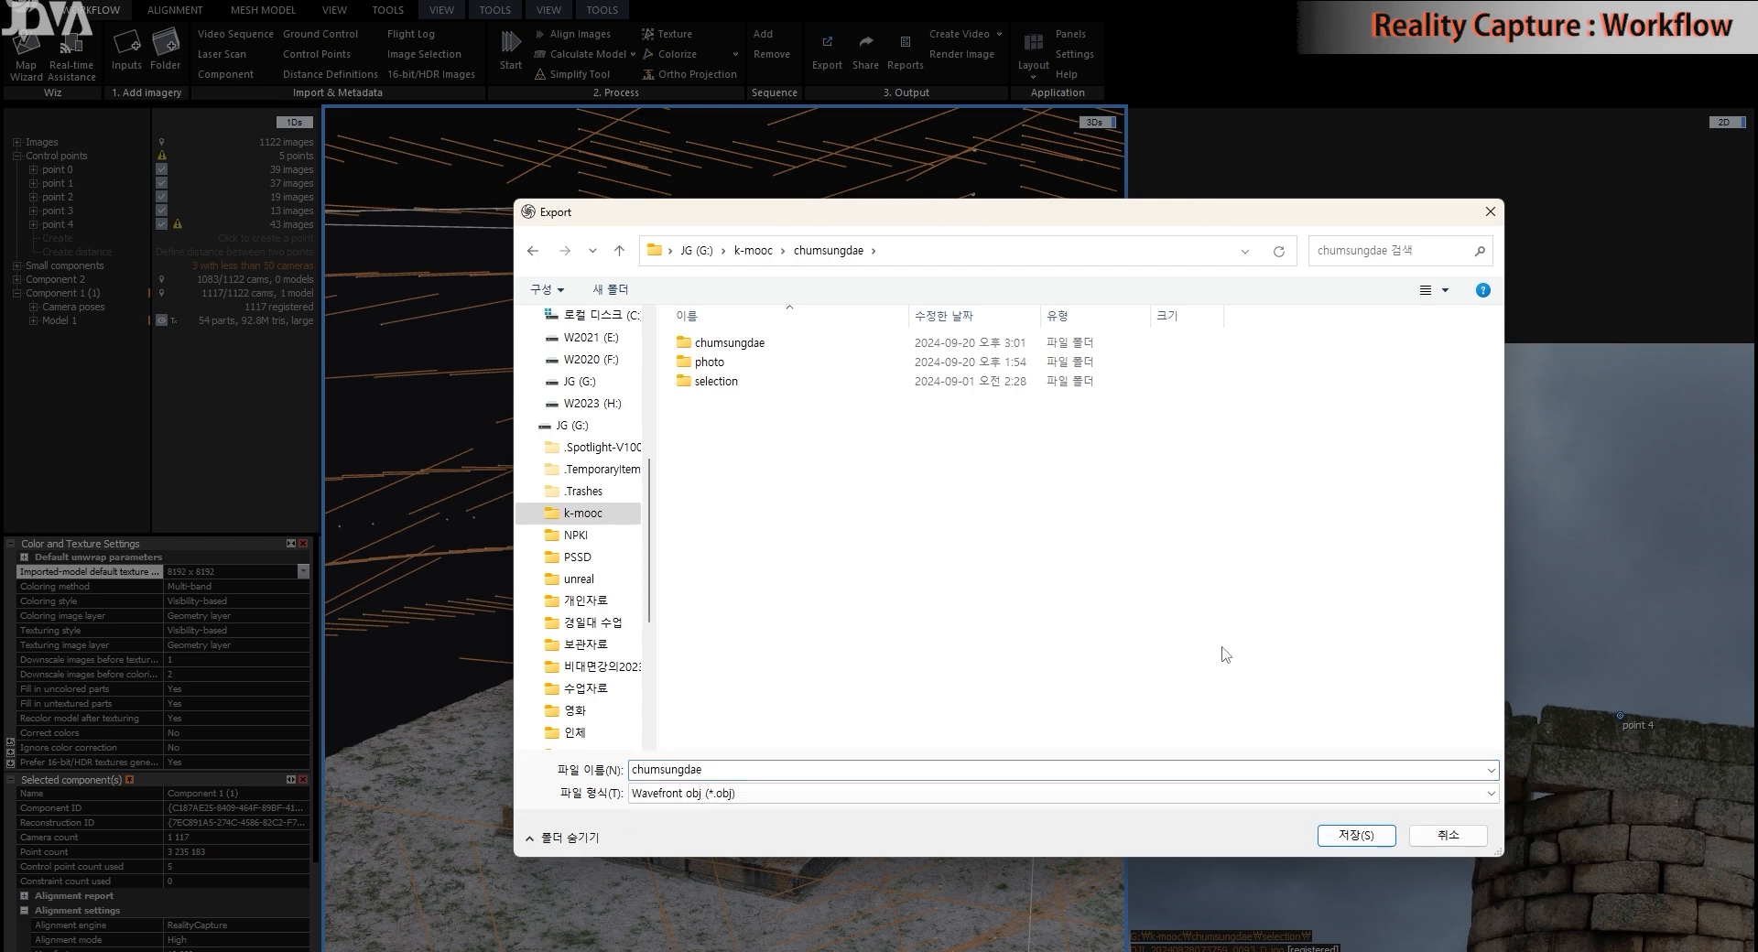
left_click(1357, 835)
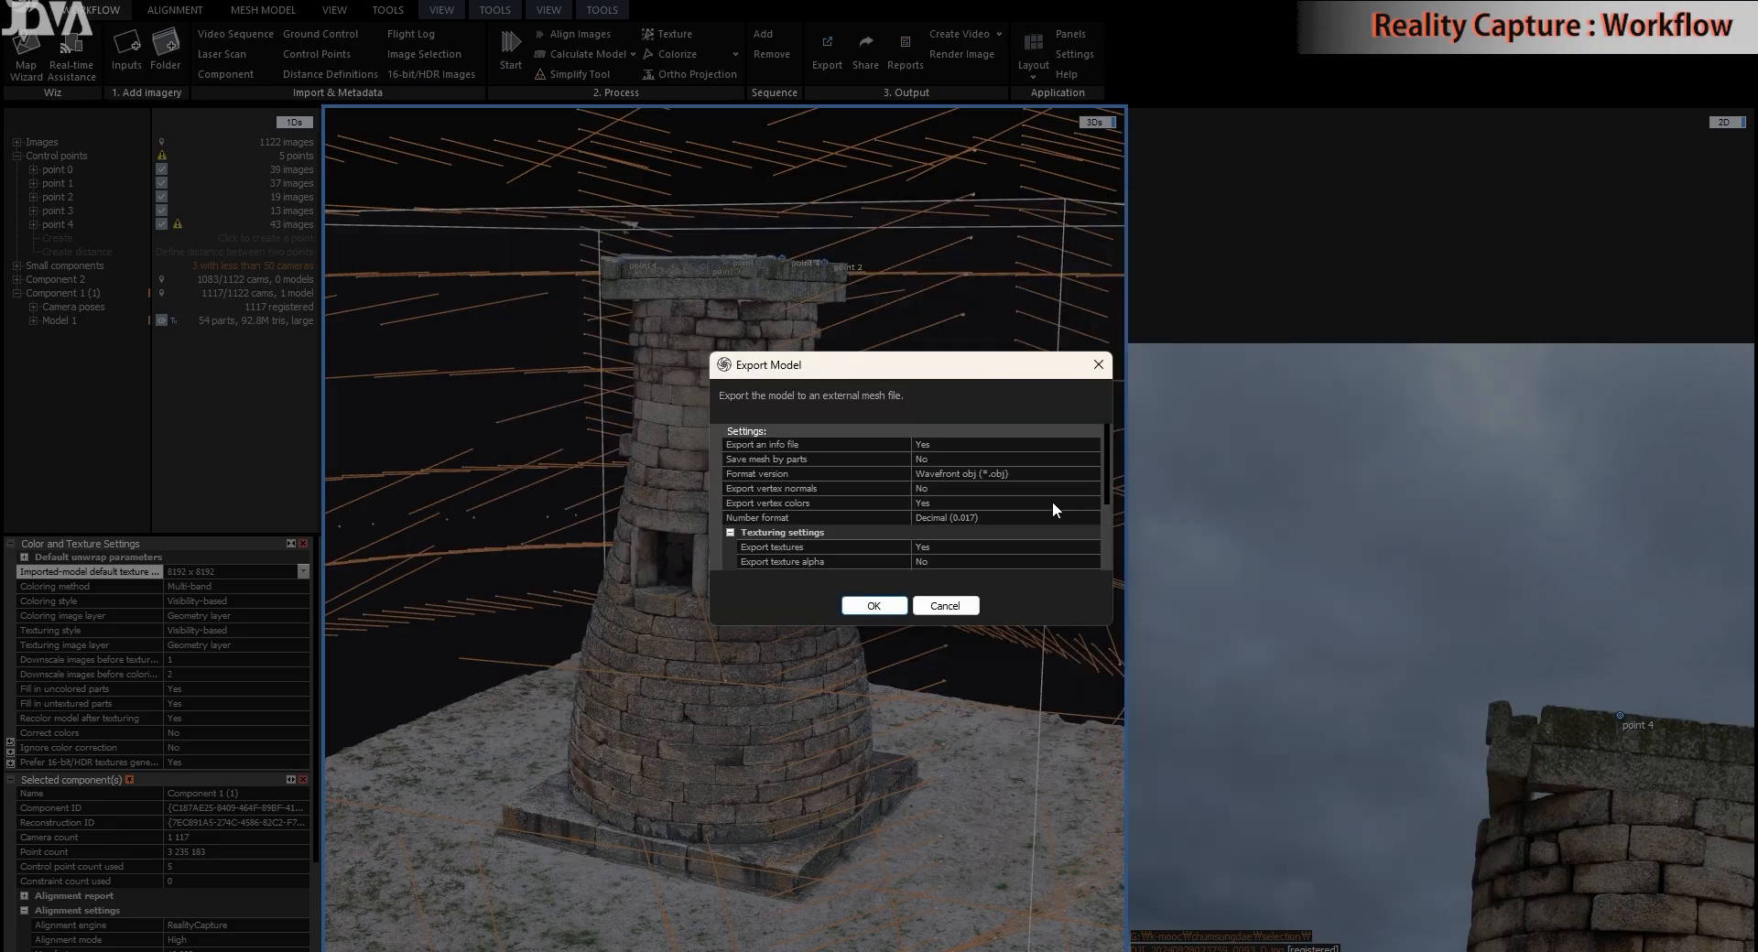
- Review the mesh, texturing and color layer export settings and export the model
scroll(1052, 504, "down", 1)
scroll(1052, 502, "down", 1)
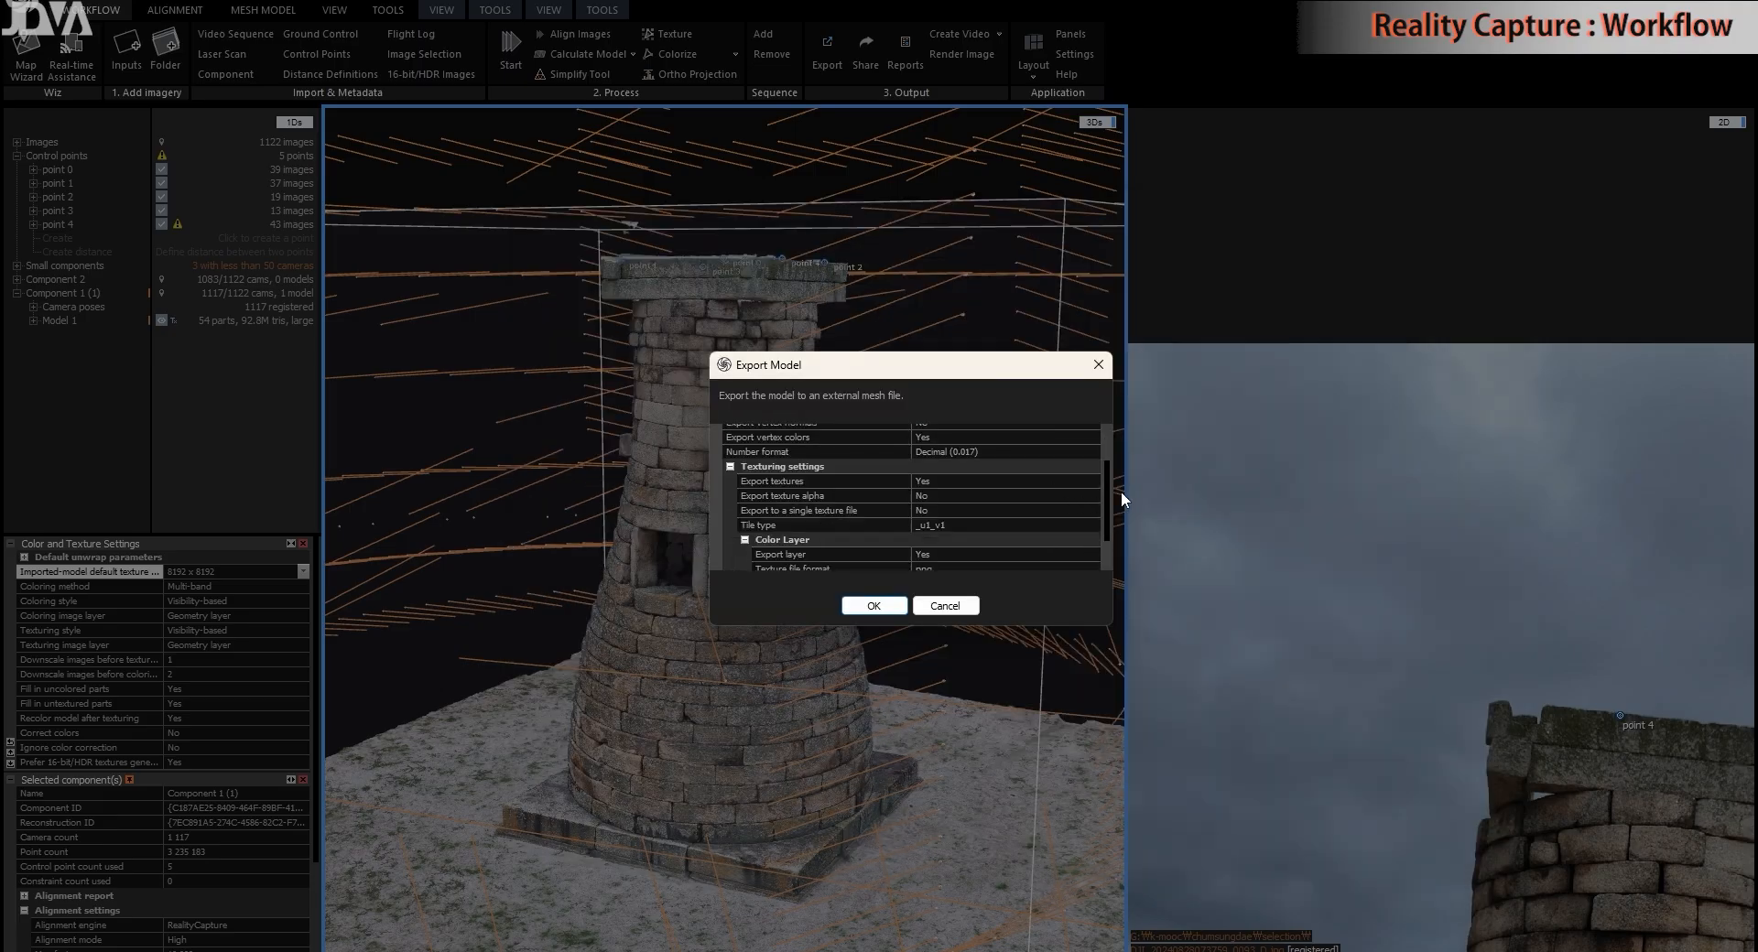
left_click_drag(1106, 491, 1097, 434)
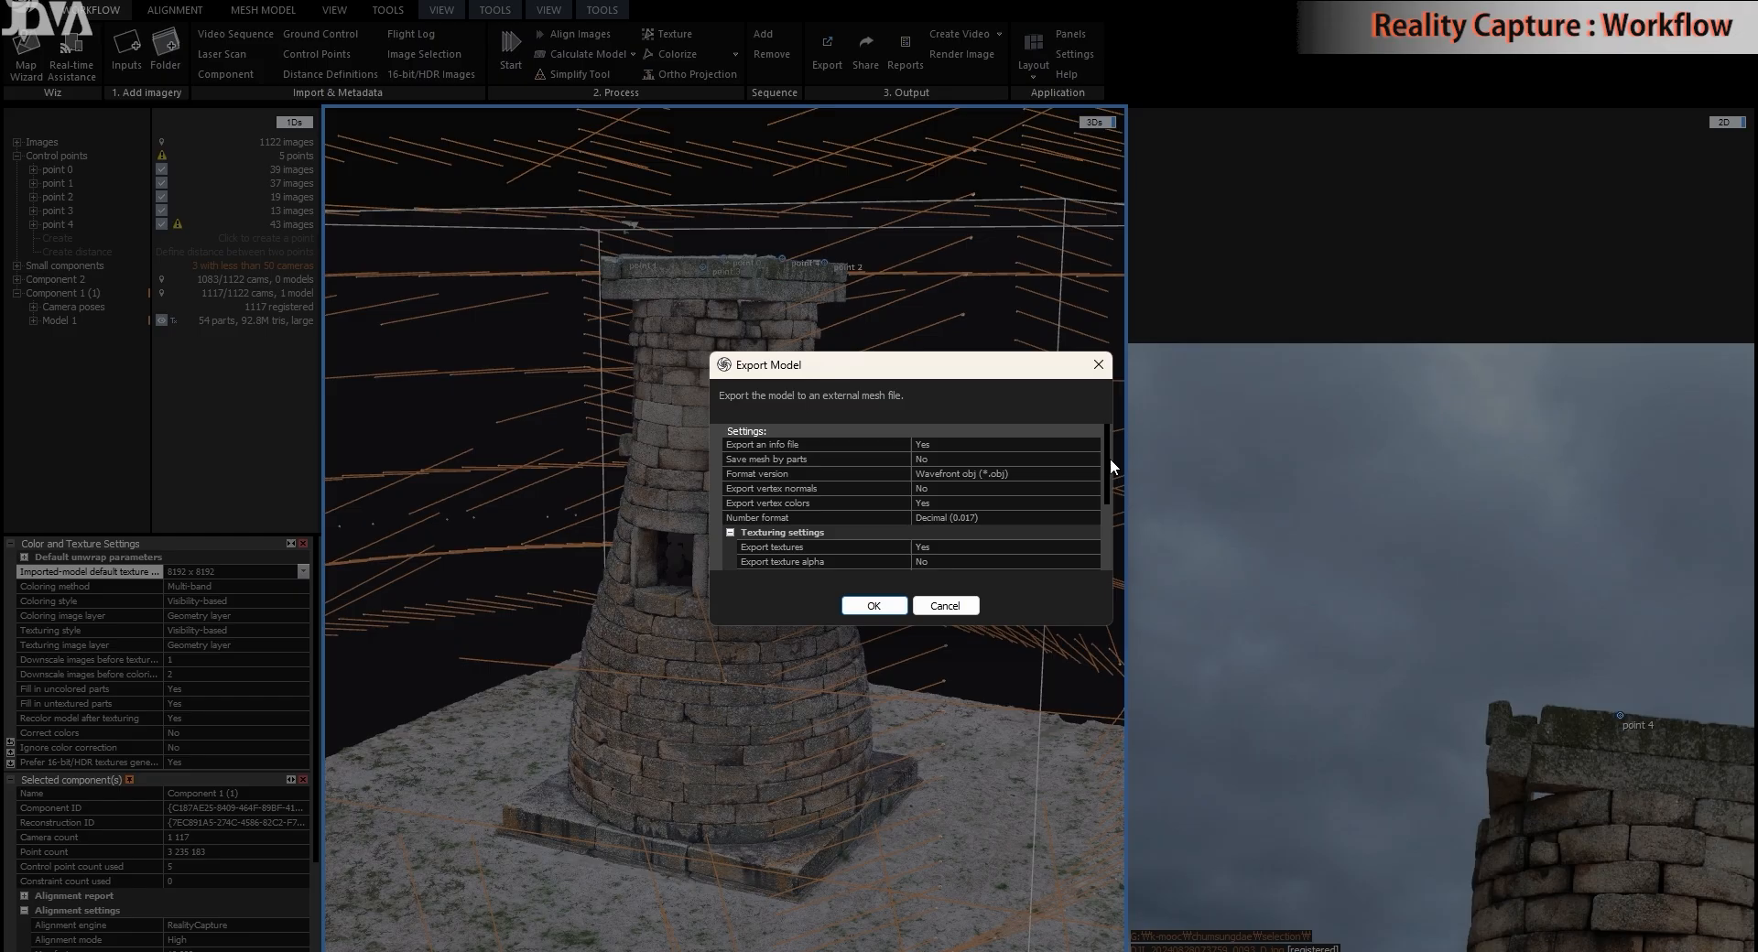
left_click_drag(1106, 471, 1110, 521)
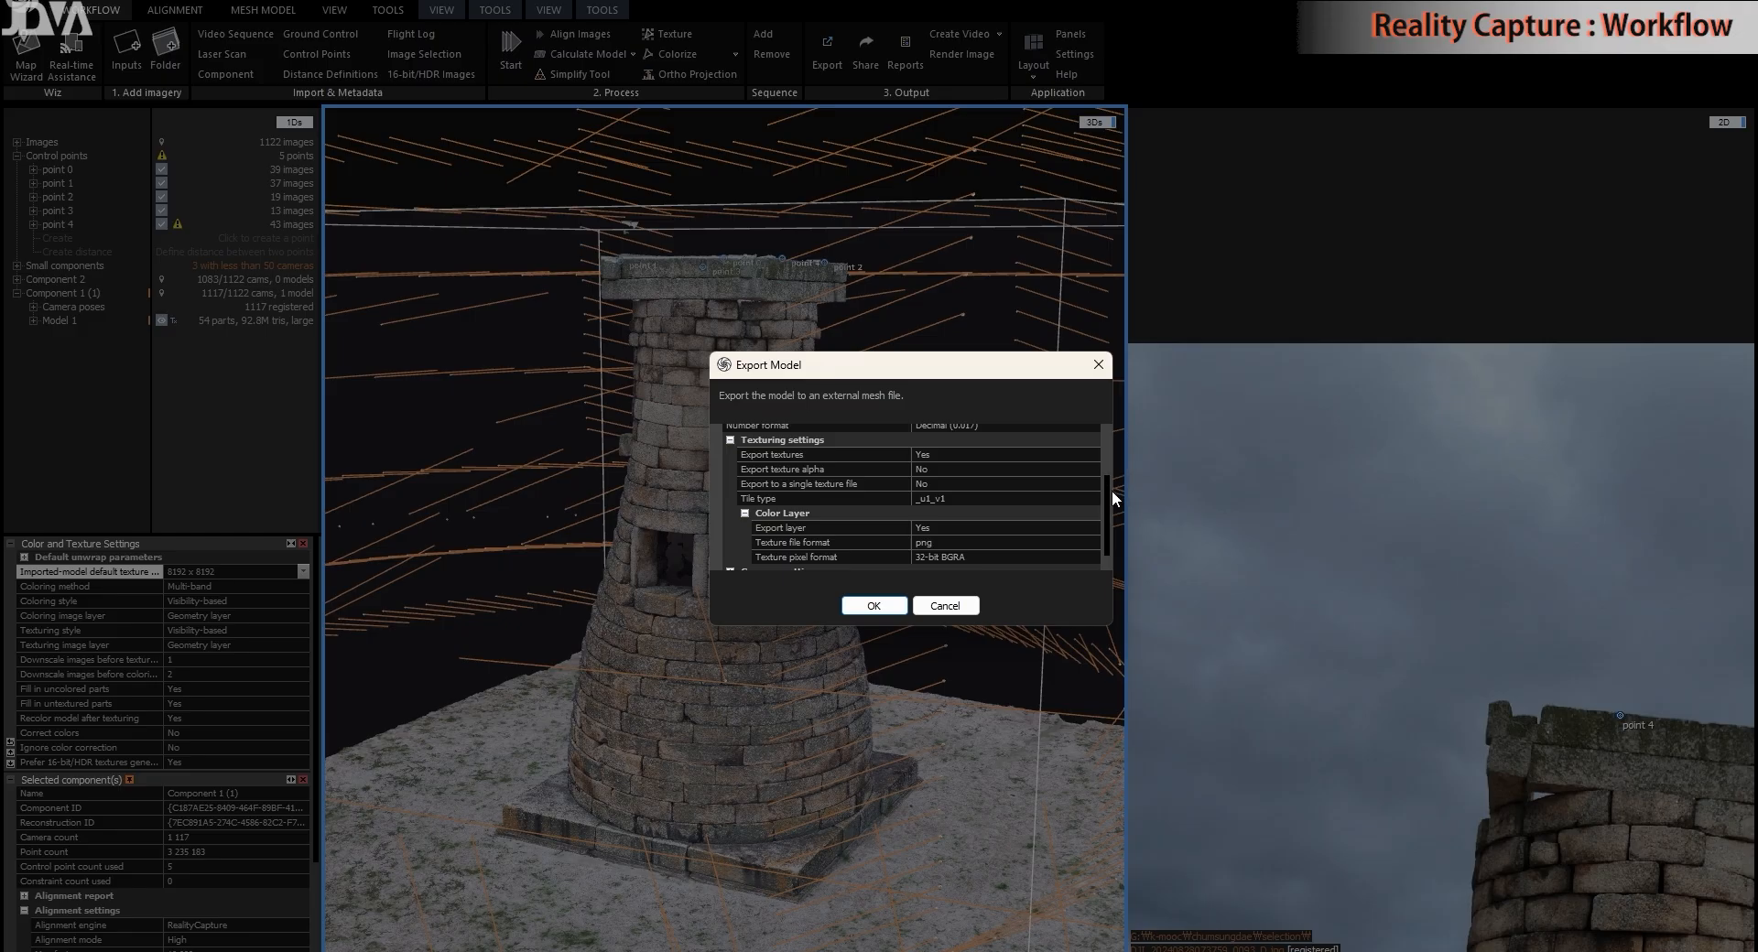
scroll(1104, 491, "up", 3)
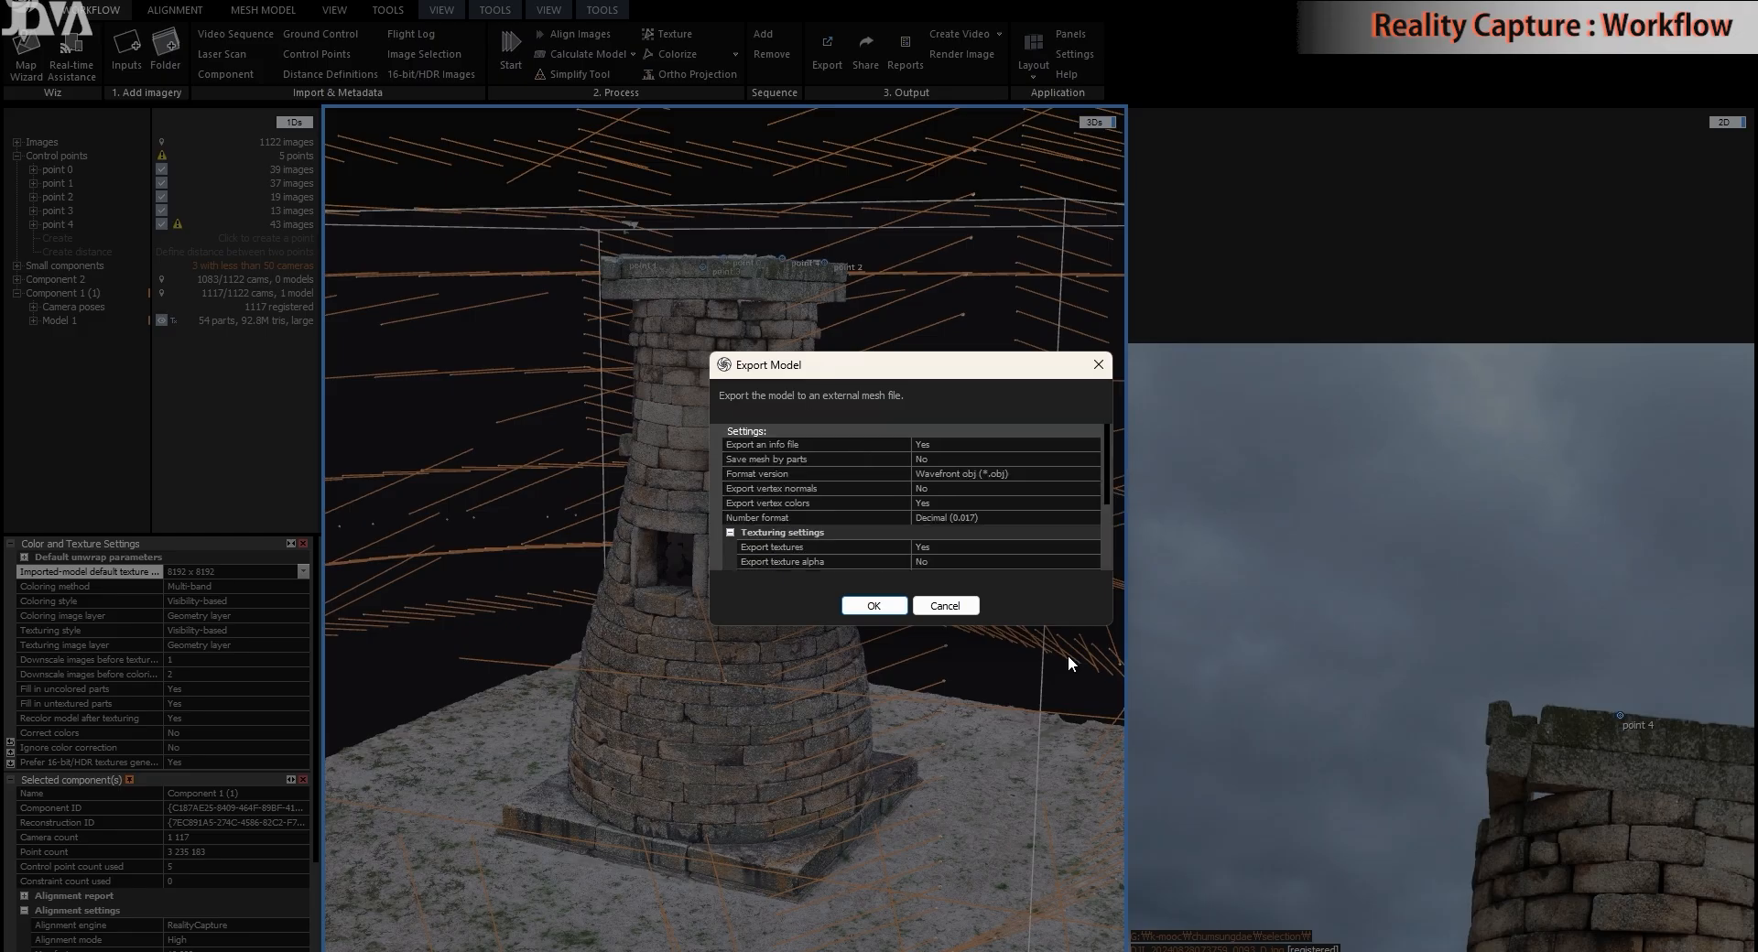
left_click(891, 611)
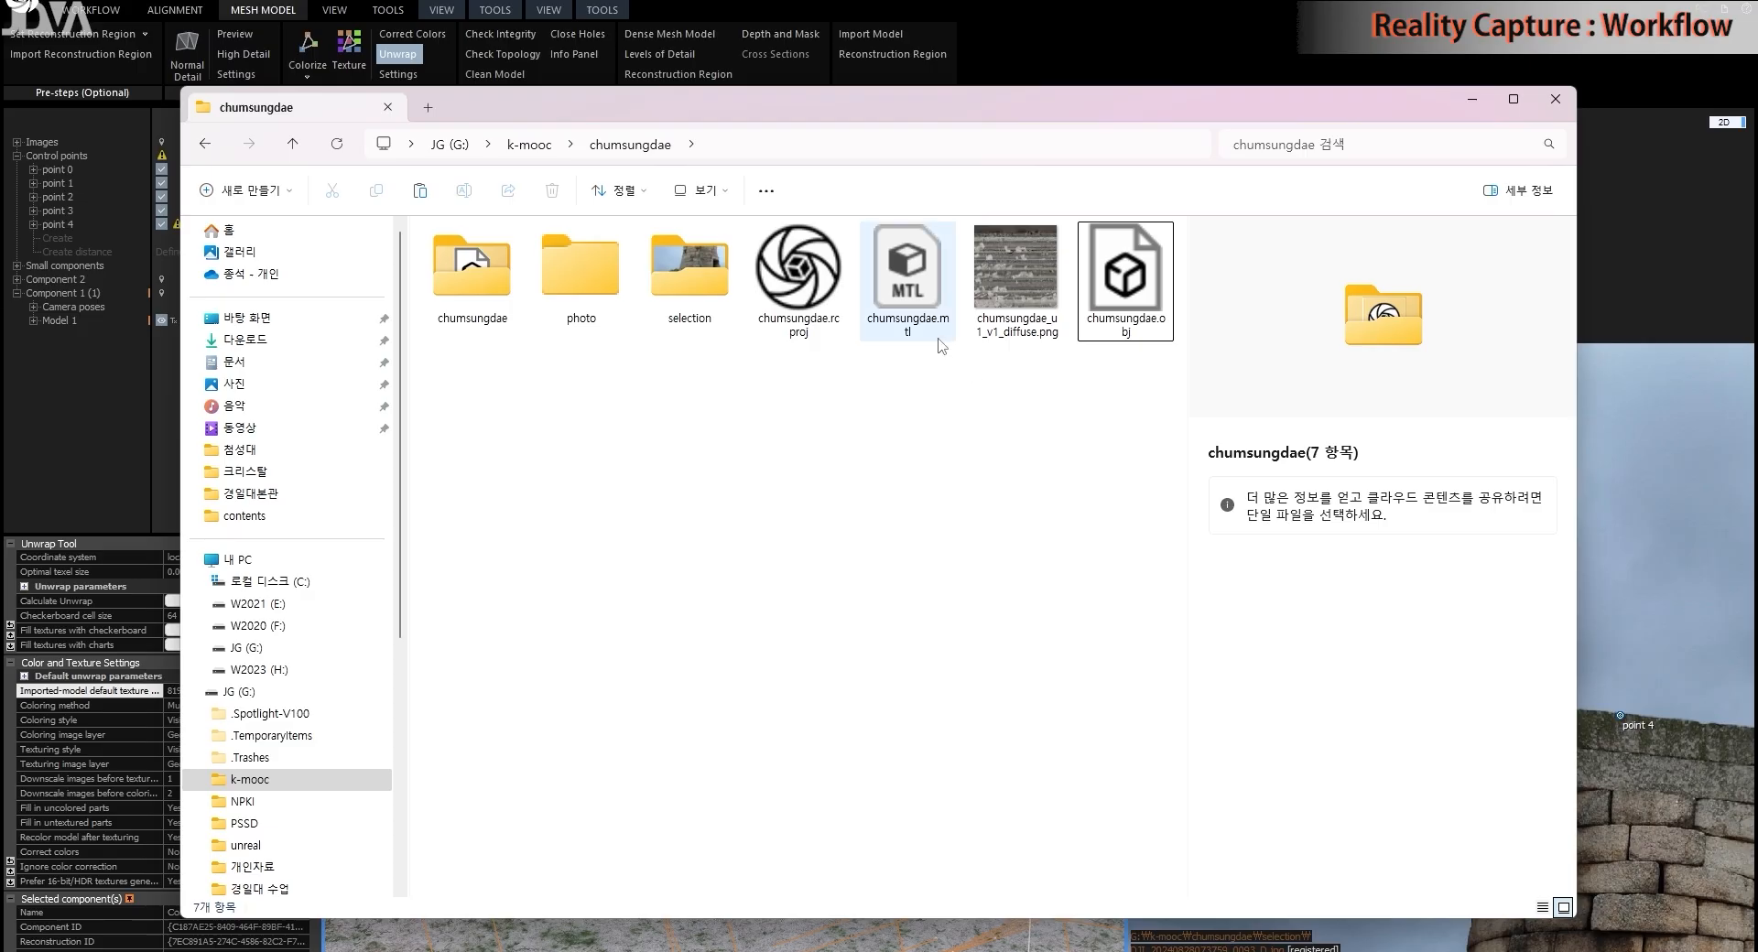
- Check the file details of the exported obj model, diffuse texture and mtl material in the chumsungdae folder
left_click(1119, 295)
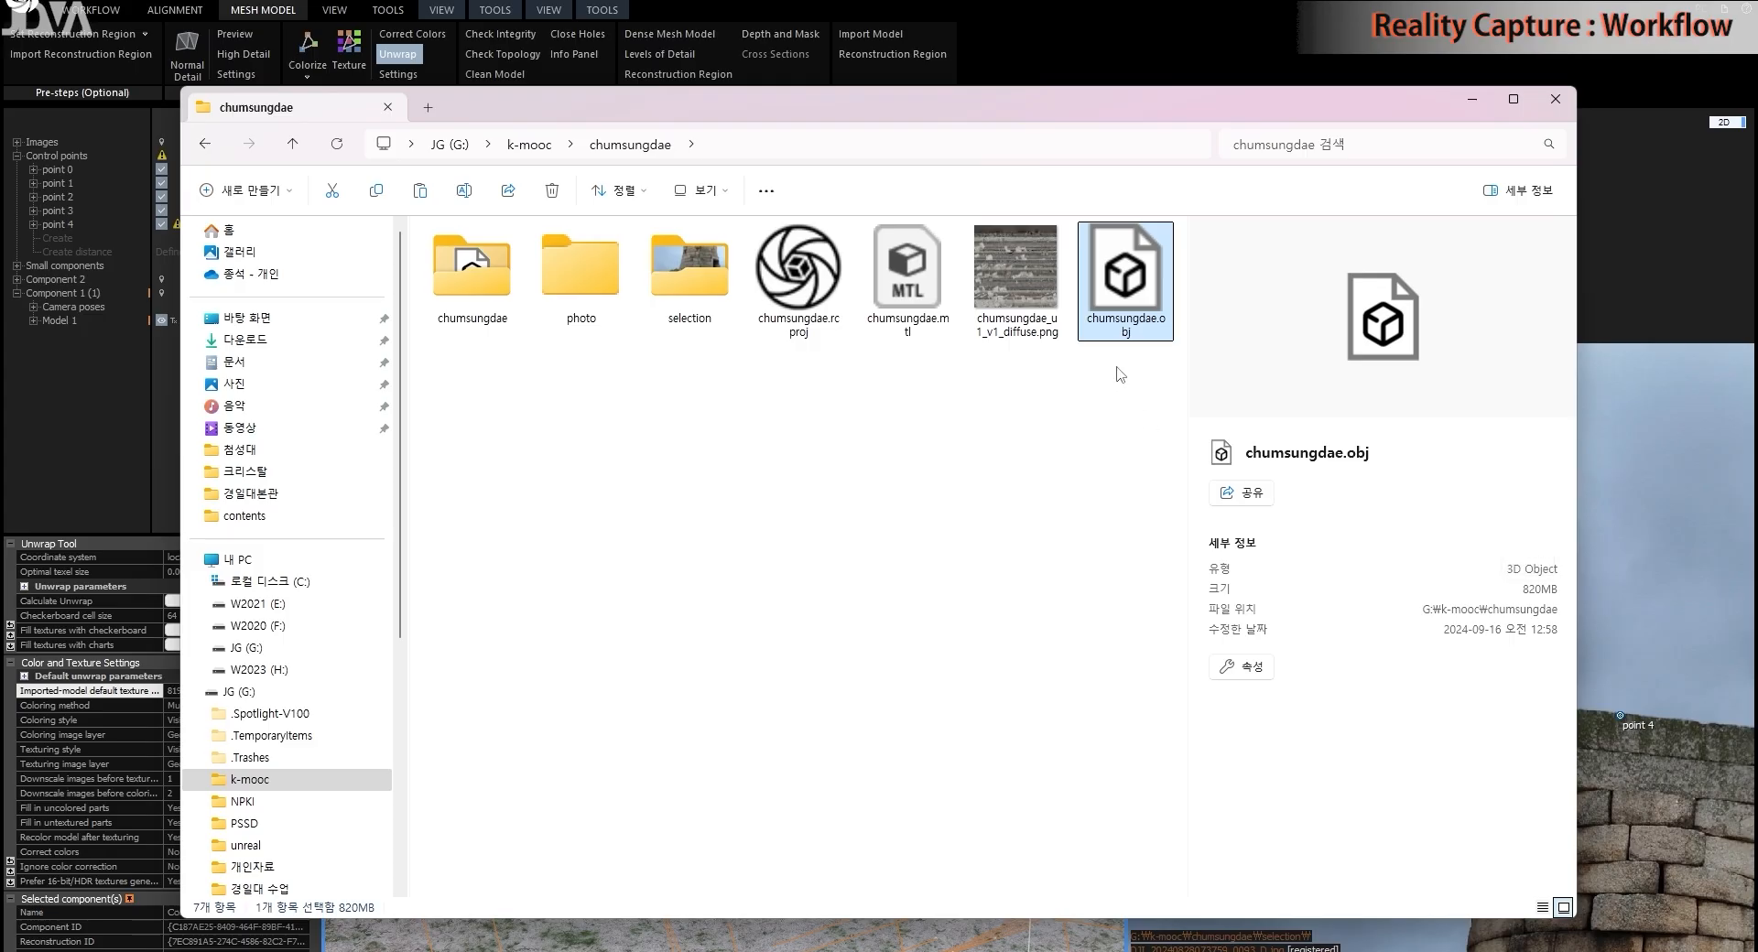
key("Left")
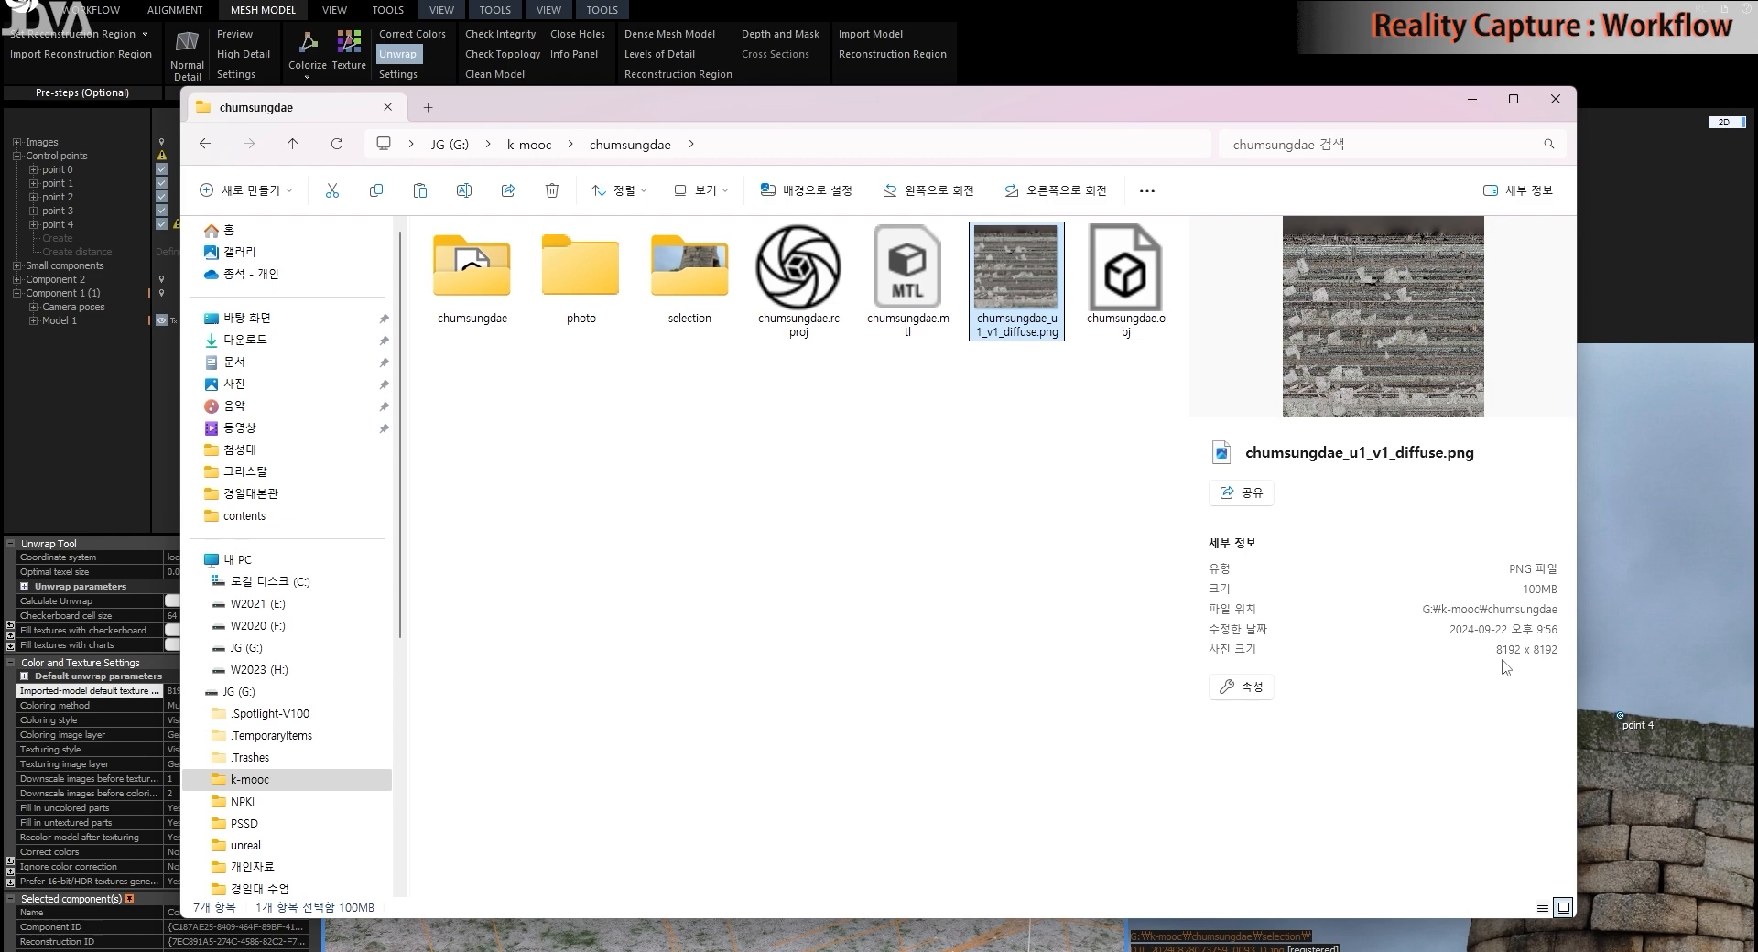
left_click(906, 279)
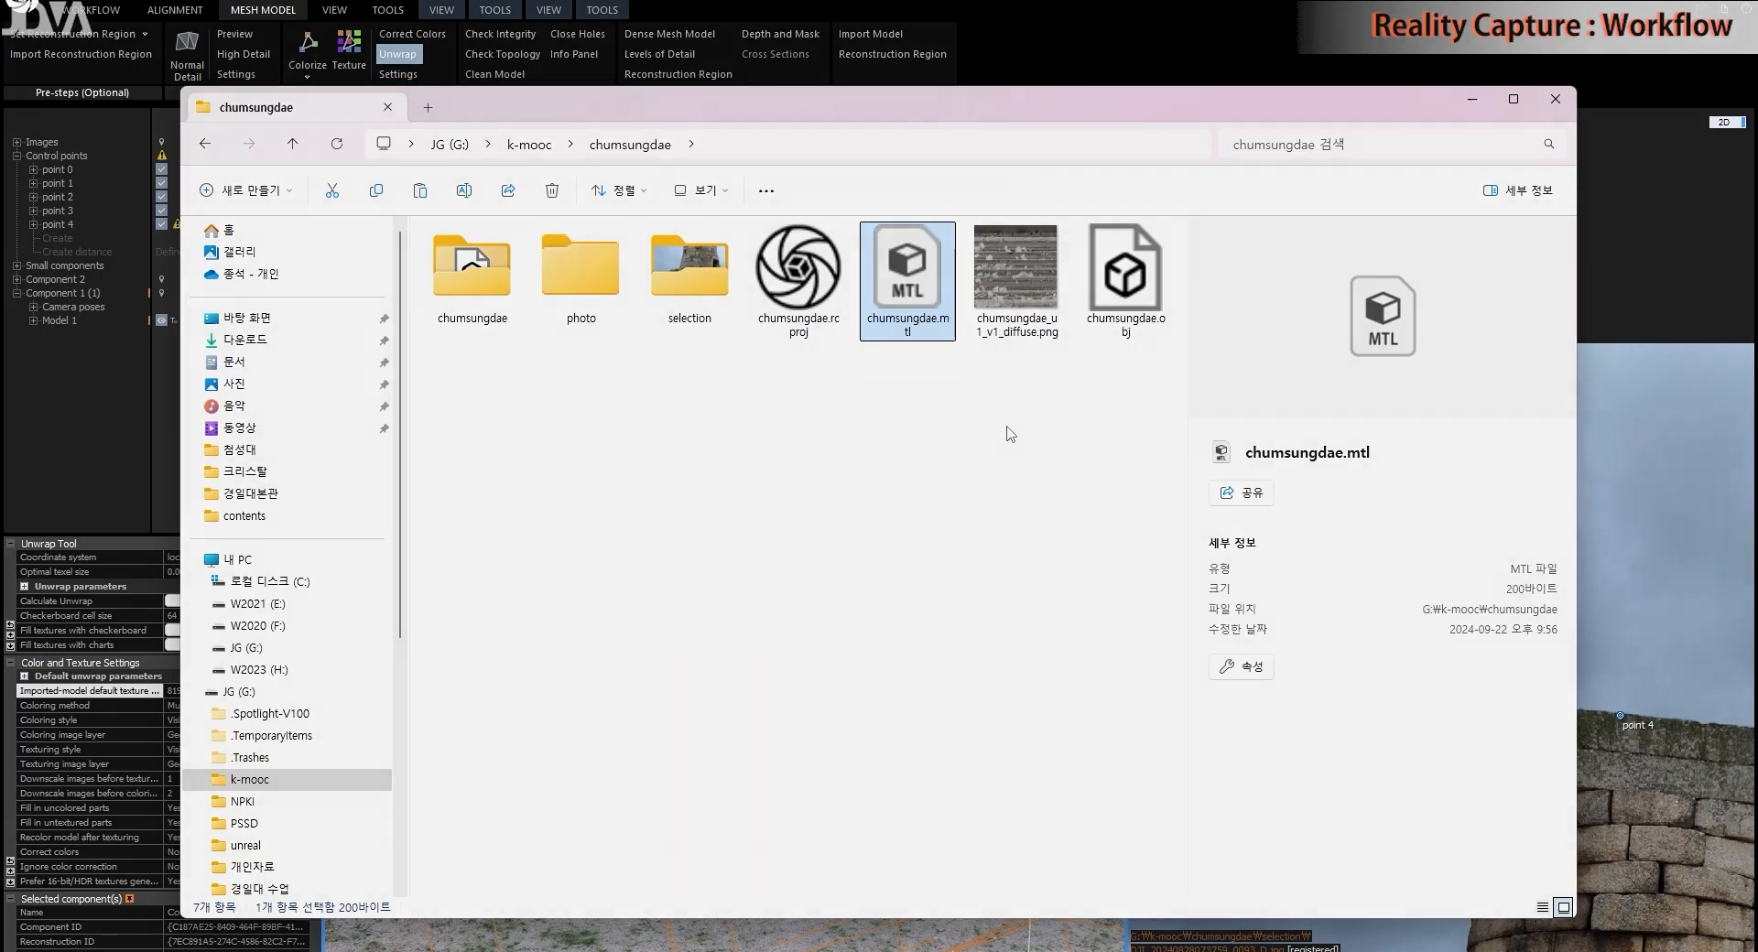
left_click(1089, 416)
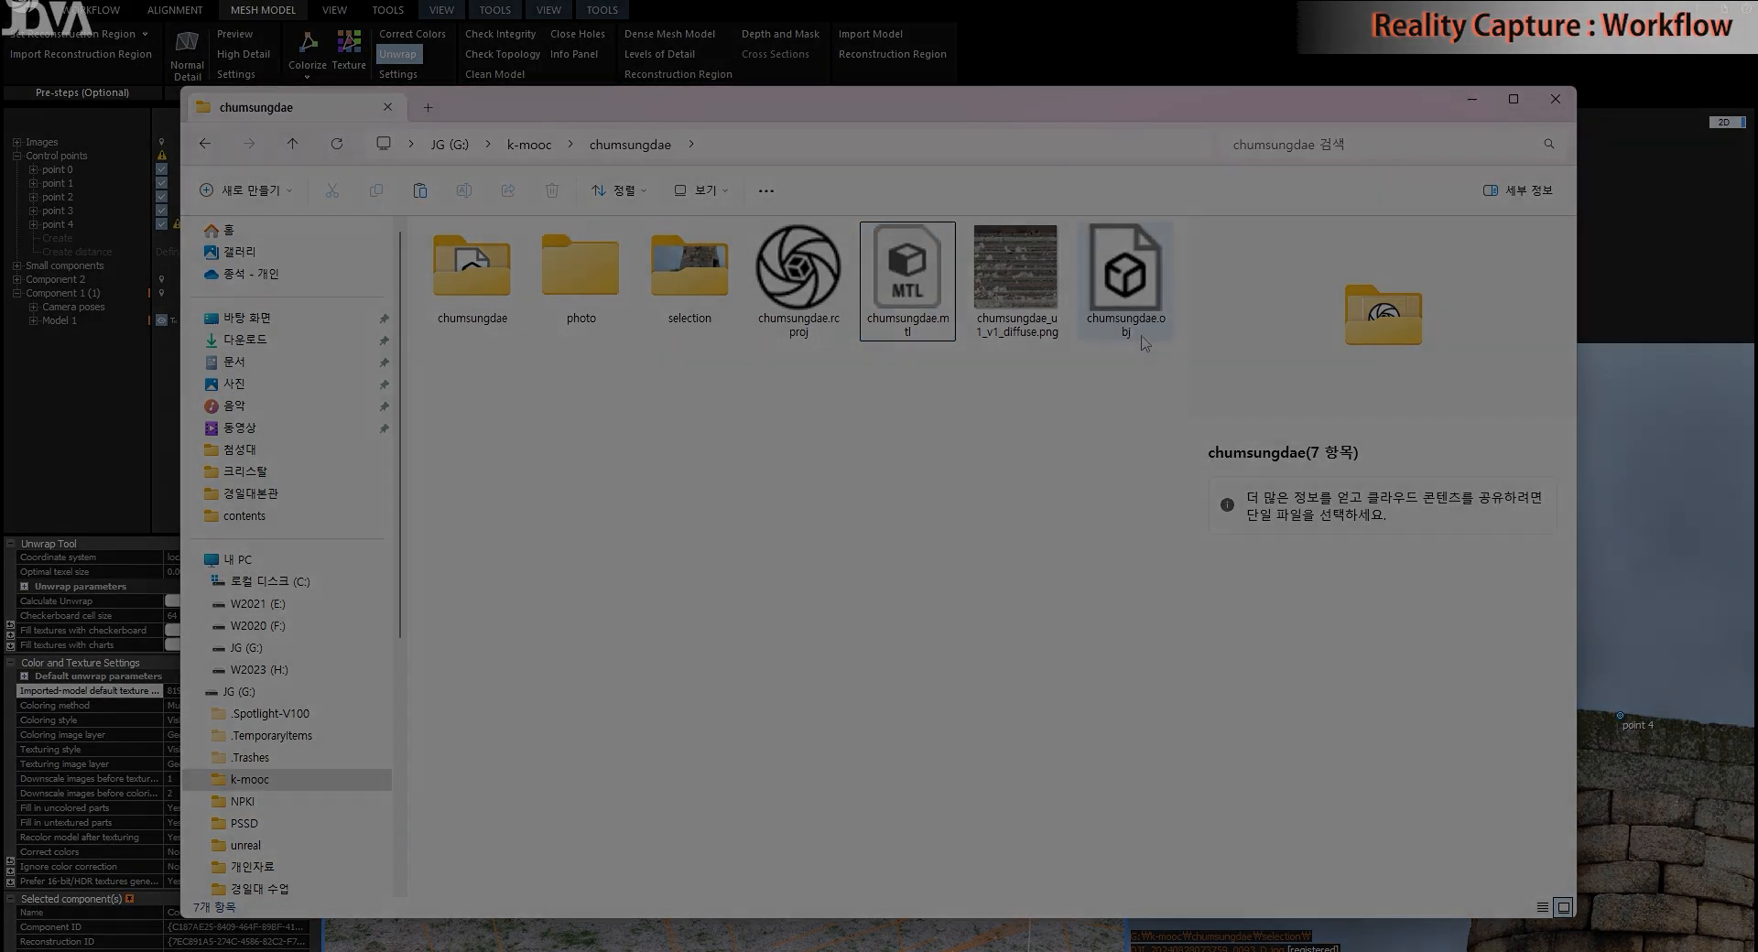
left_click(1142, 341)
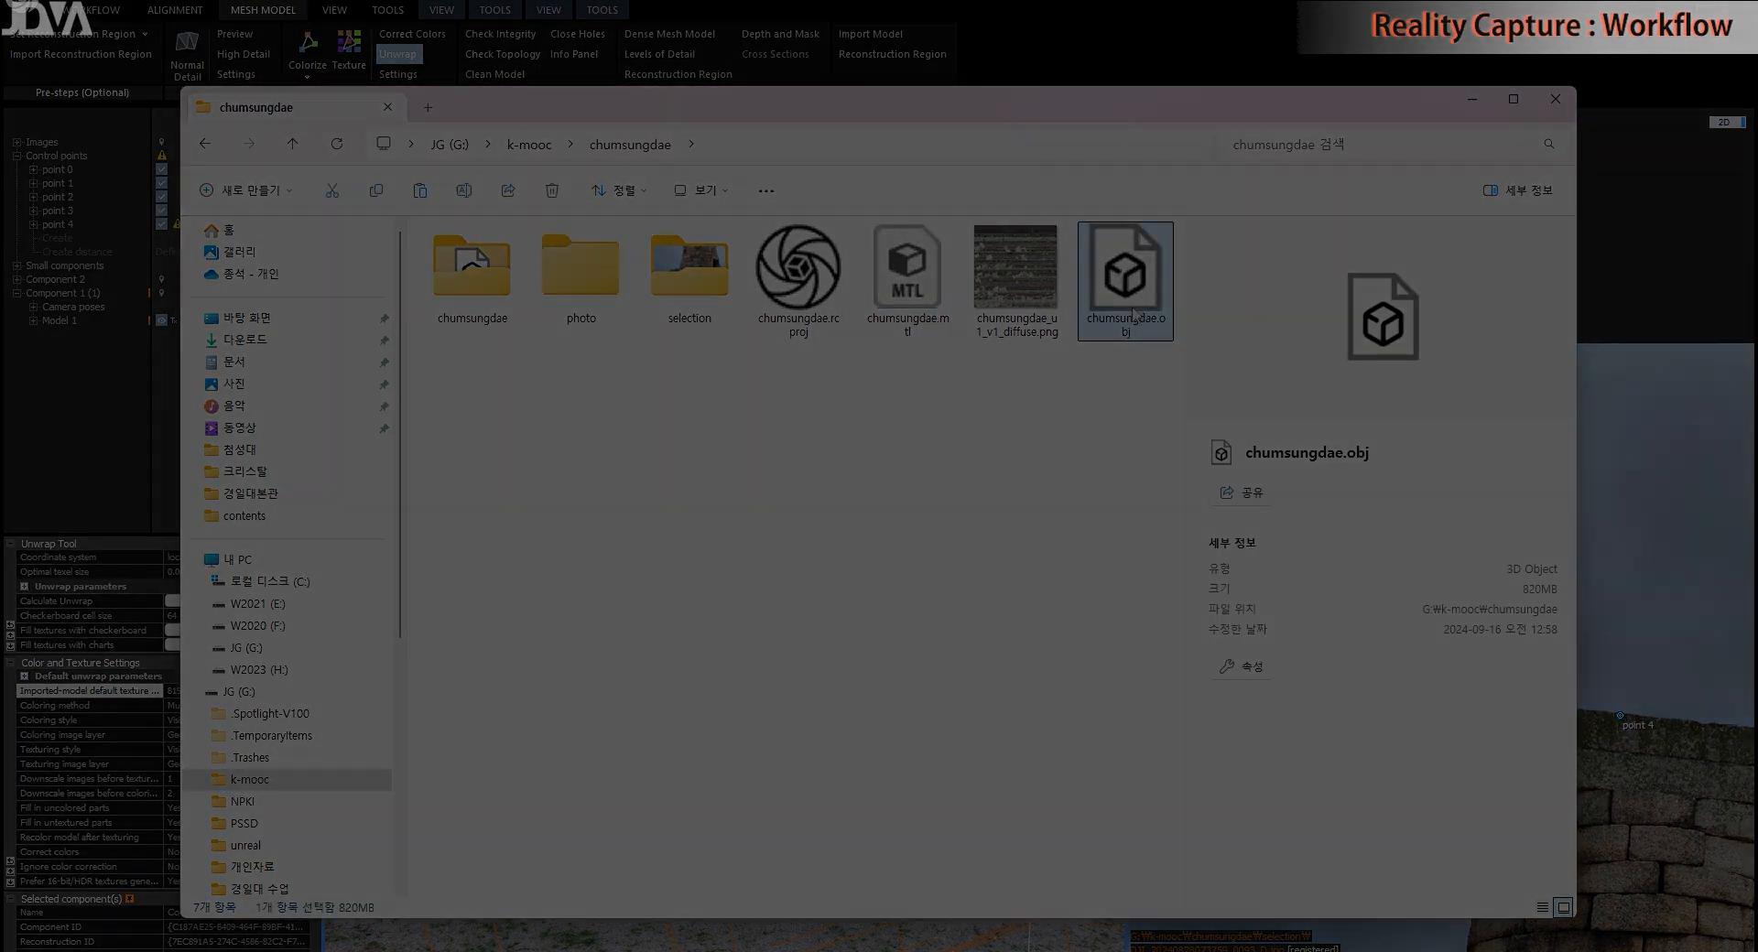